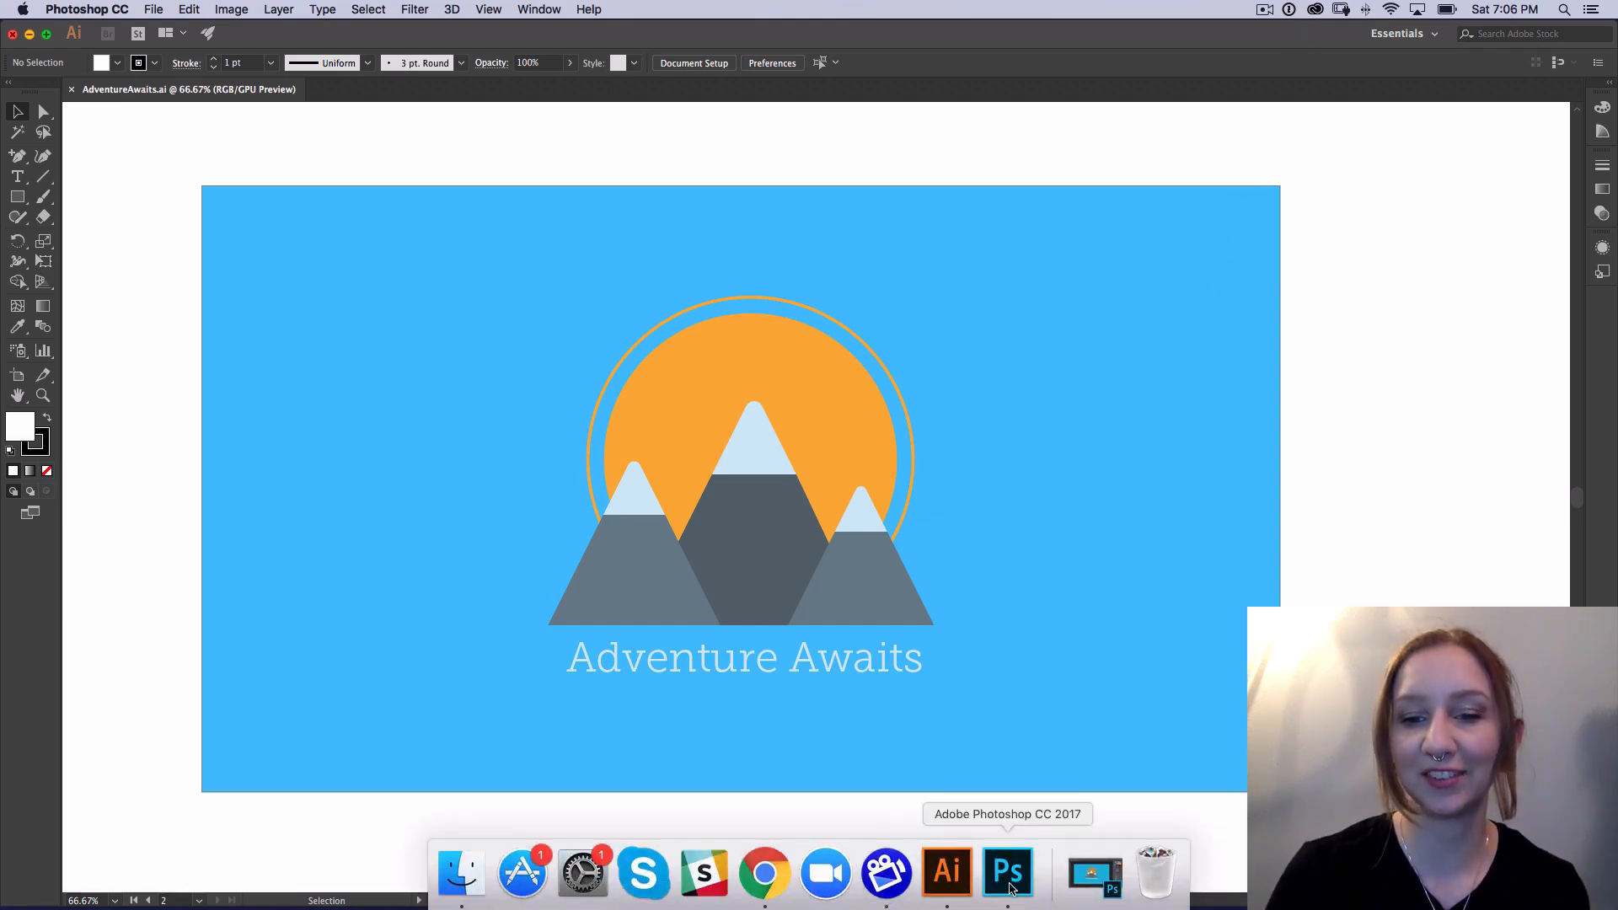
pyautogui.click(1017, 885)
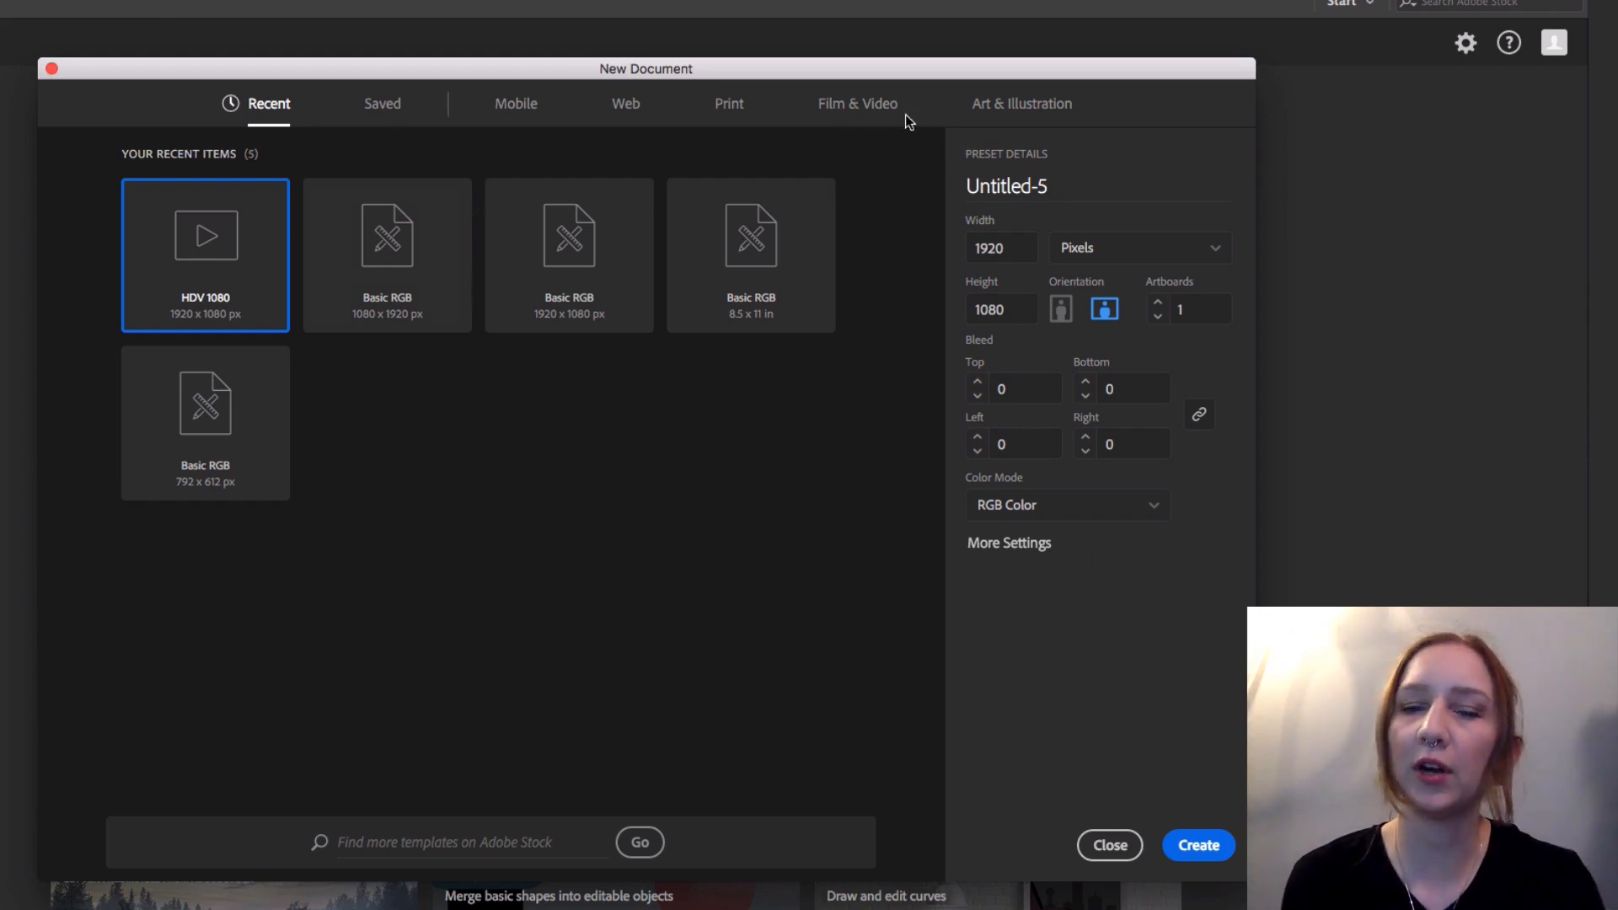
# Step: Create a new document from the HDV 1080 film and video preset and close it again
pyautogui.click(868, 108)
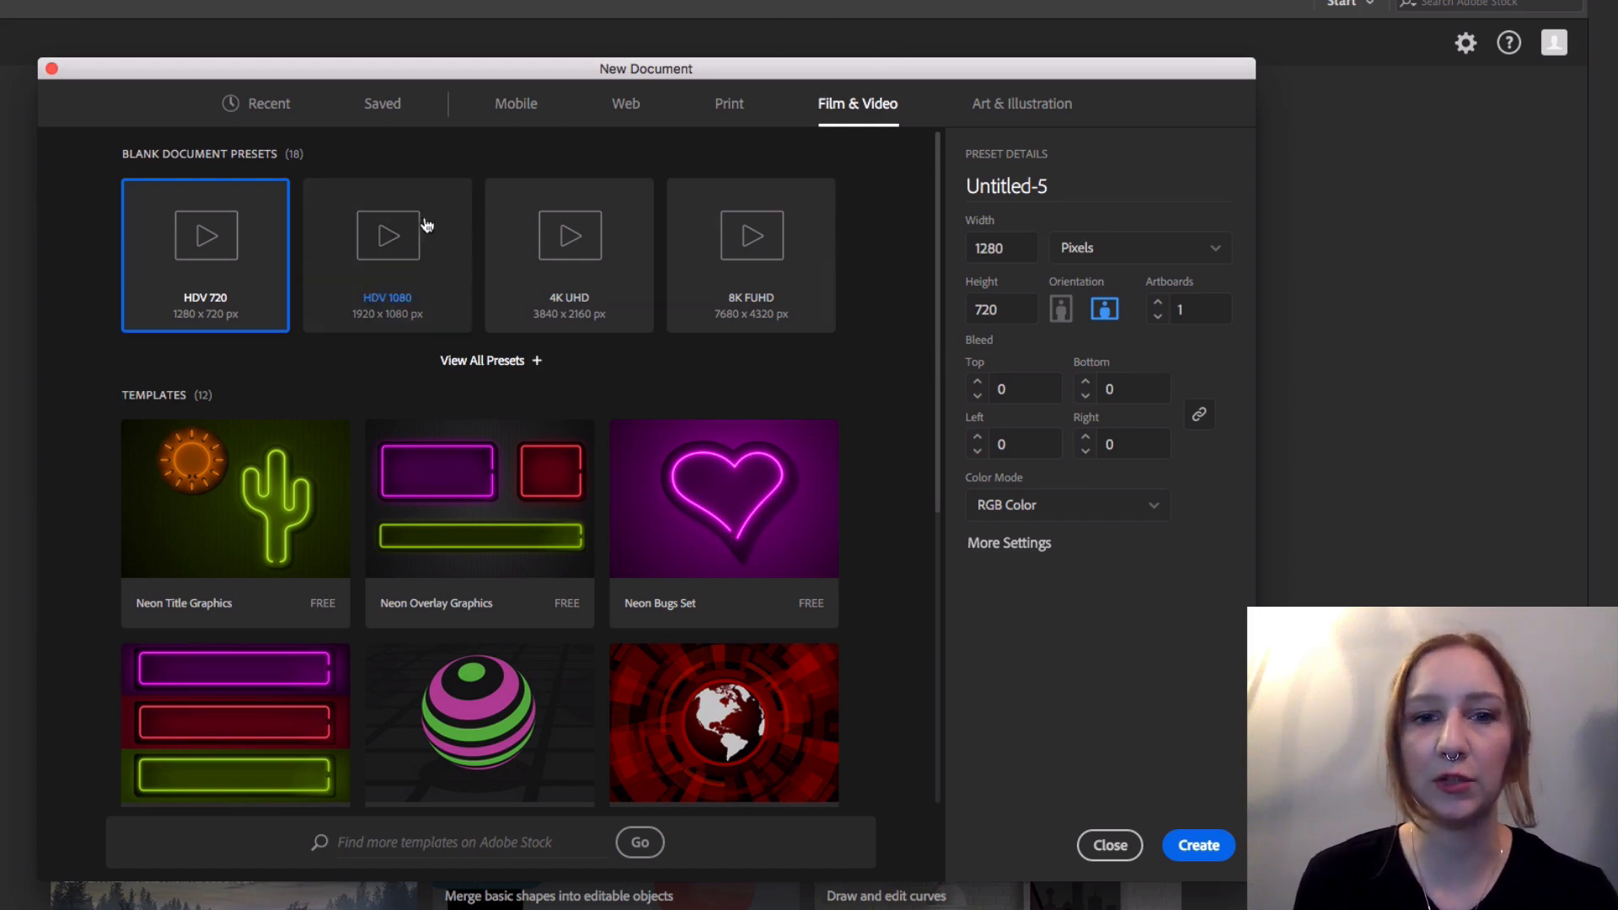
pyautogui.click(393, 243)
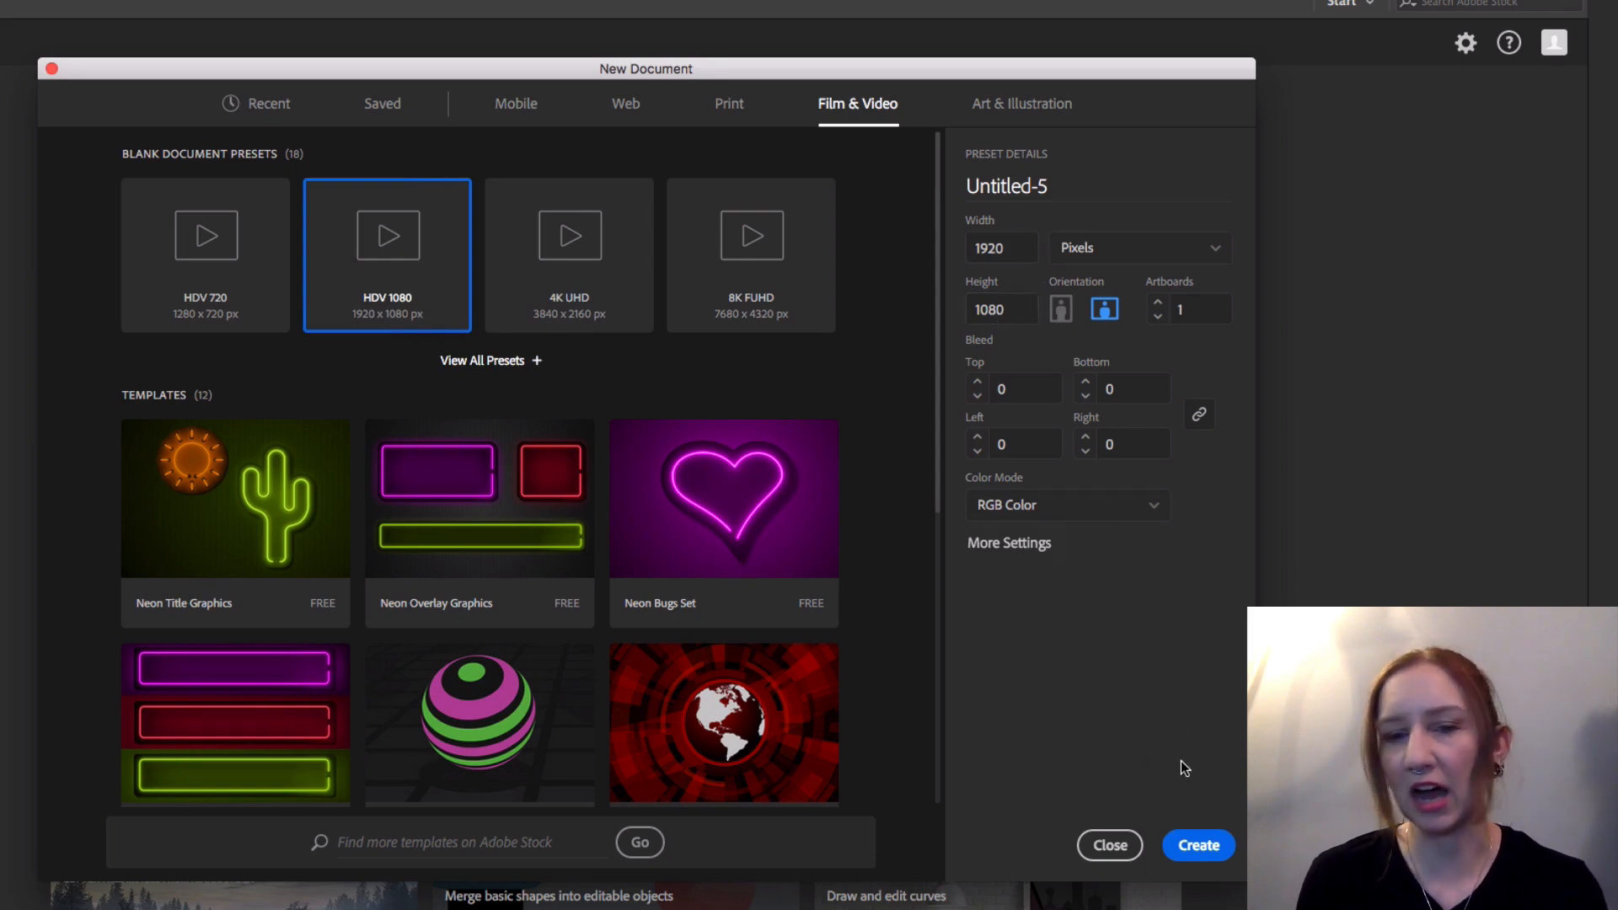
pyautogui.click(1200, 846)
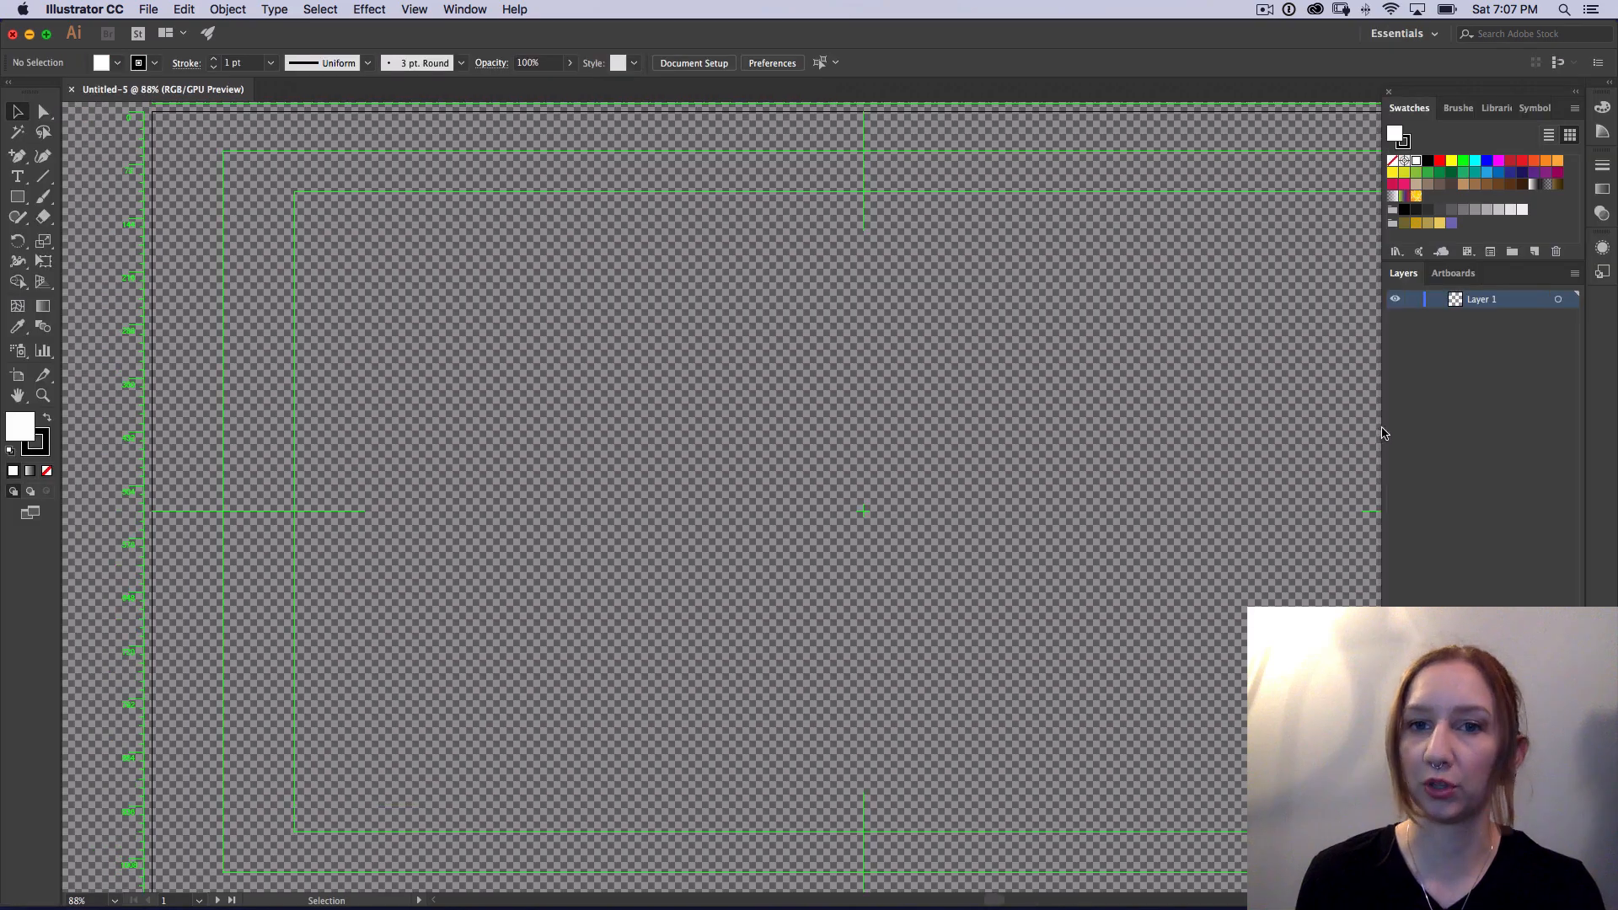
pyautogui.press('space')
pyautogui.moveTo(1110, 346); pyautogui.dragTo(1012, 354)
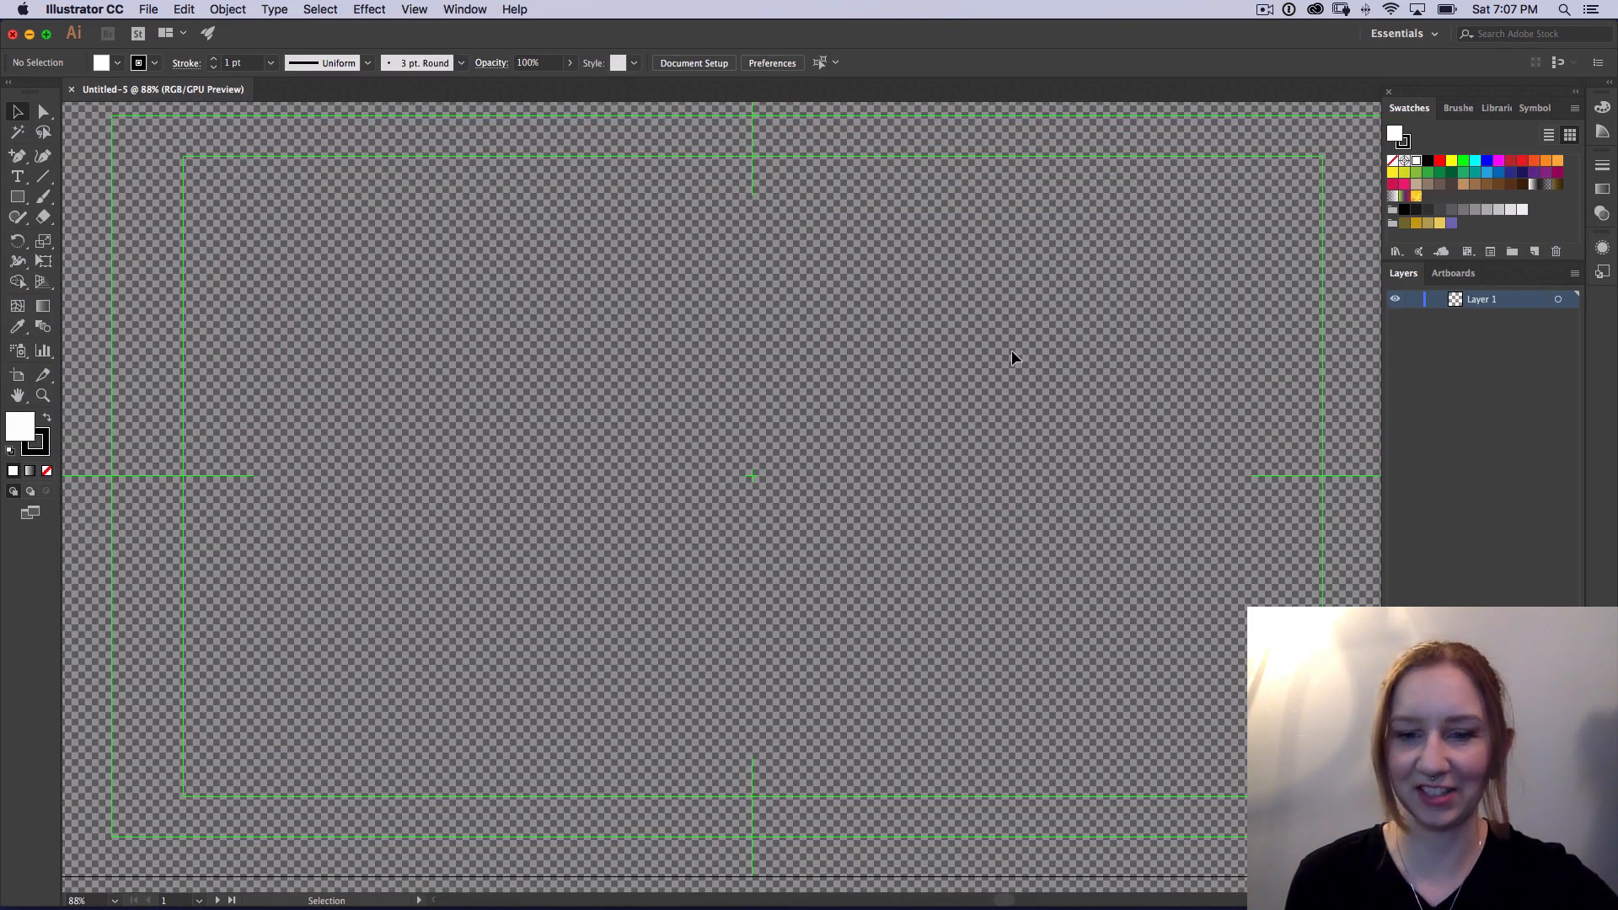
pyautogui.press('super+minus')
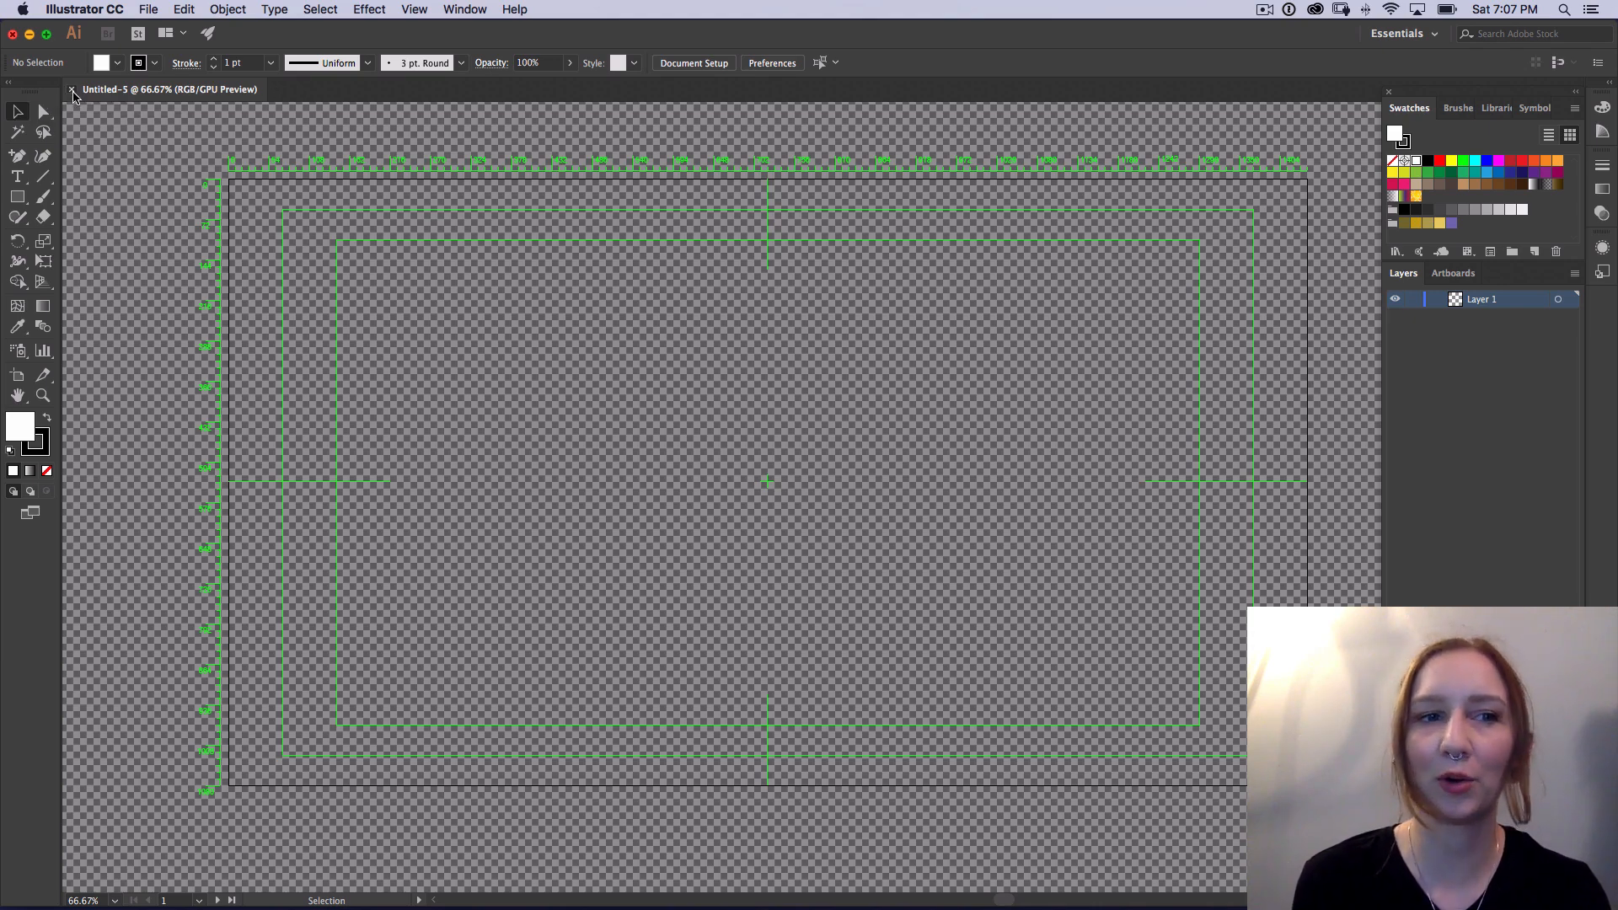
pyautogui.click(72, 89)
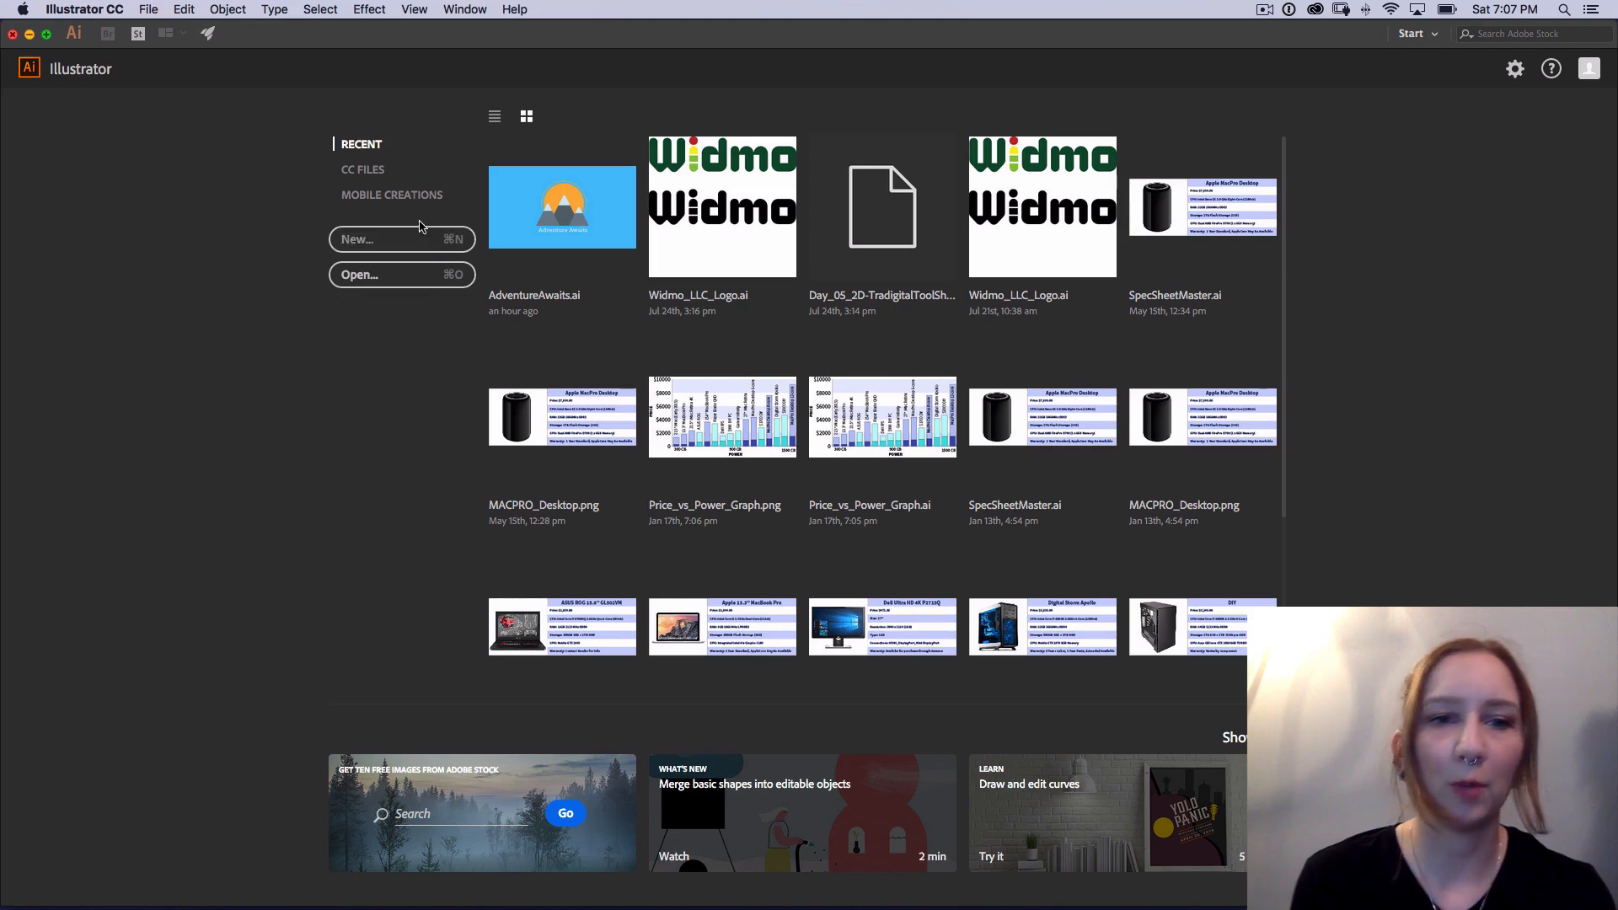
# Step: Create a new 1920 x 1080 px HDV 1080 document with the transparency grid turned off
pyautogui.click(415, 240)
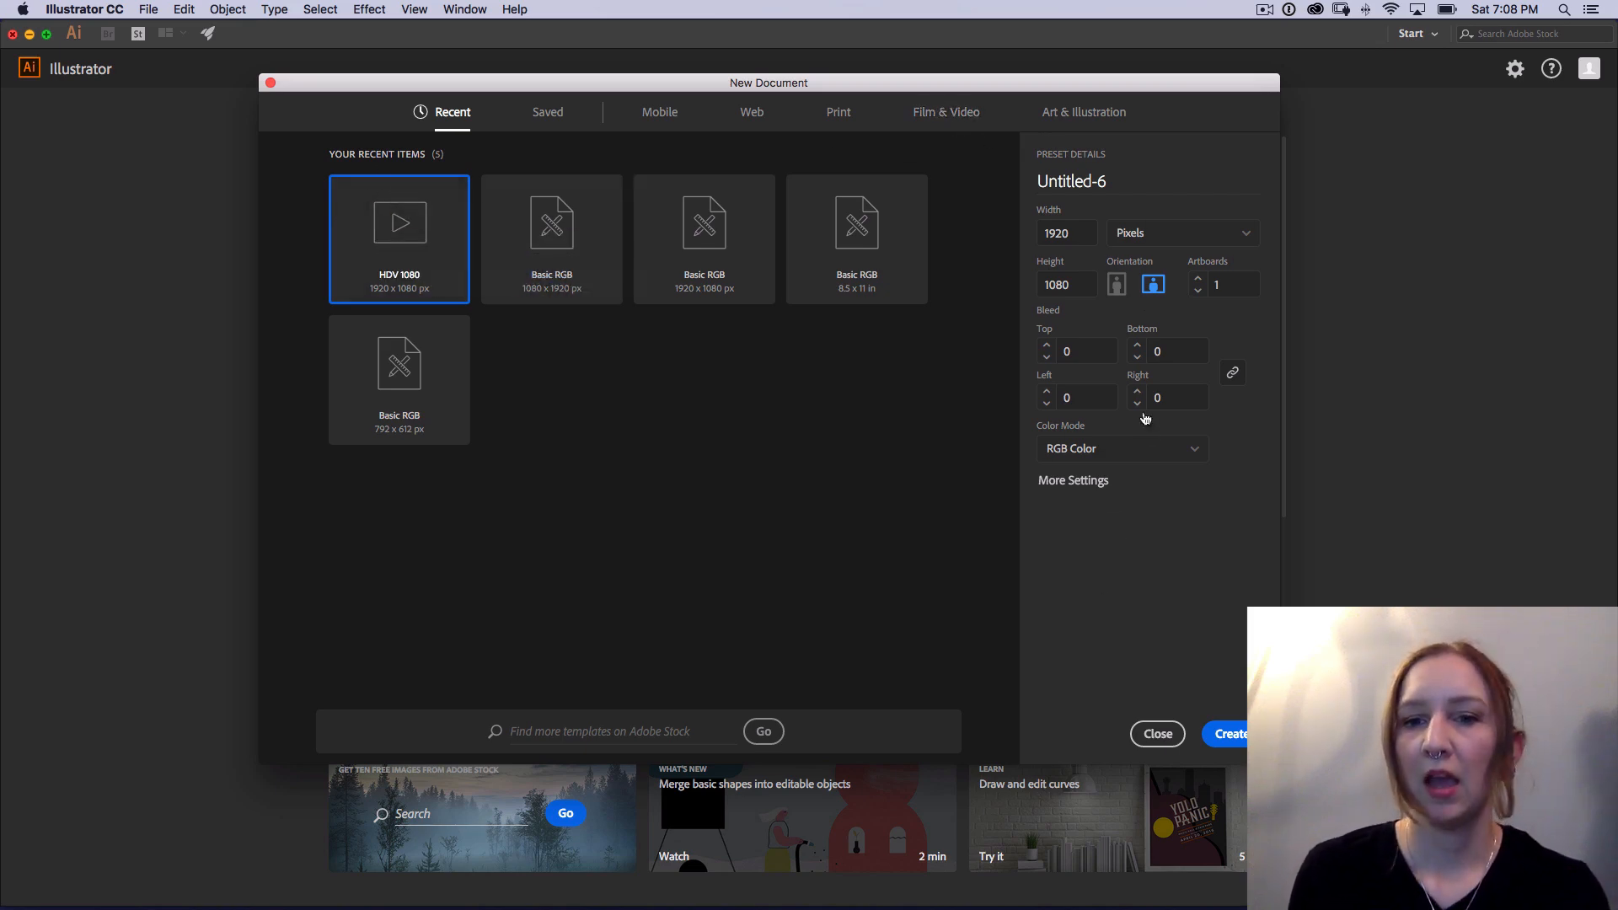
pyautogui.click(1073, 479)
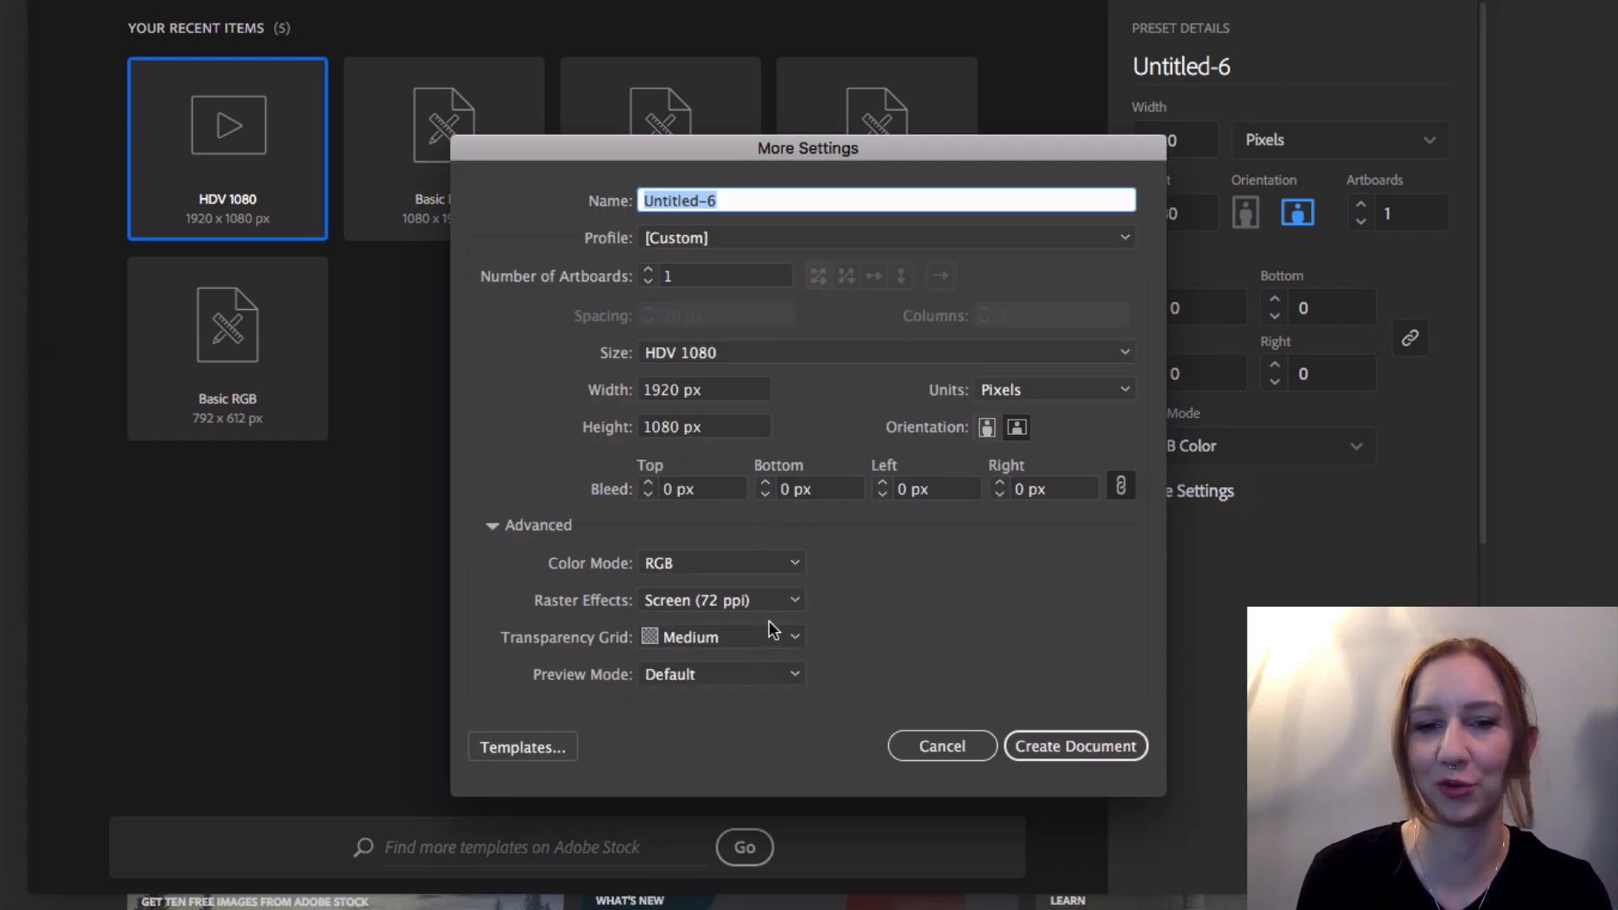
pyautogui.click(787, 639)
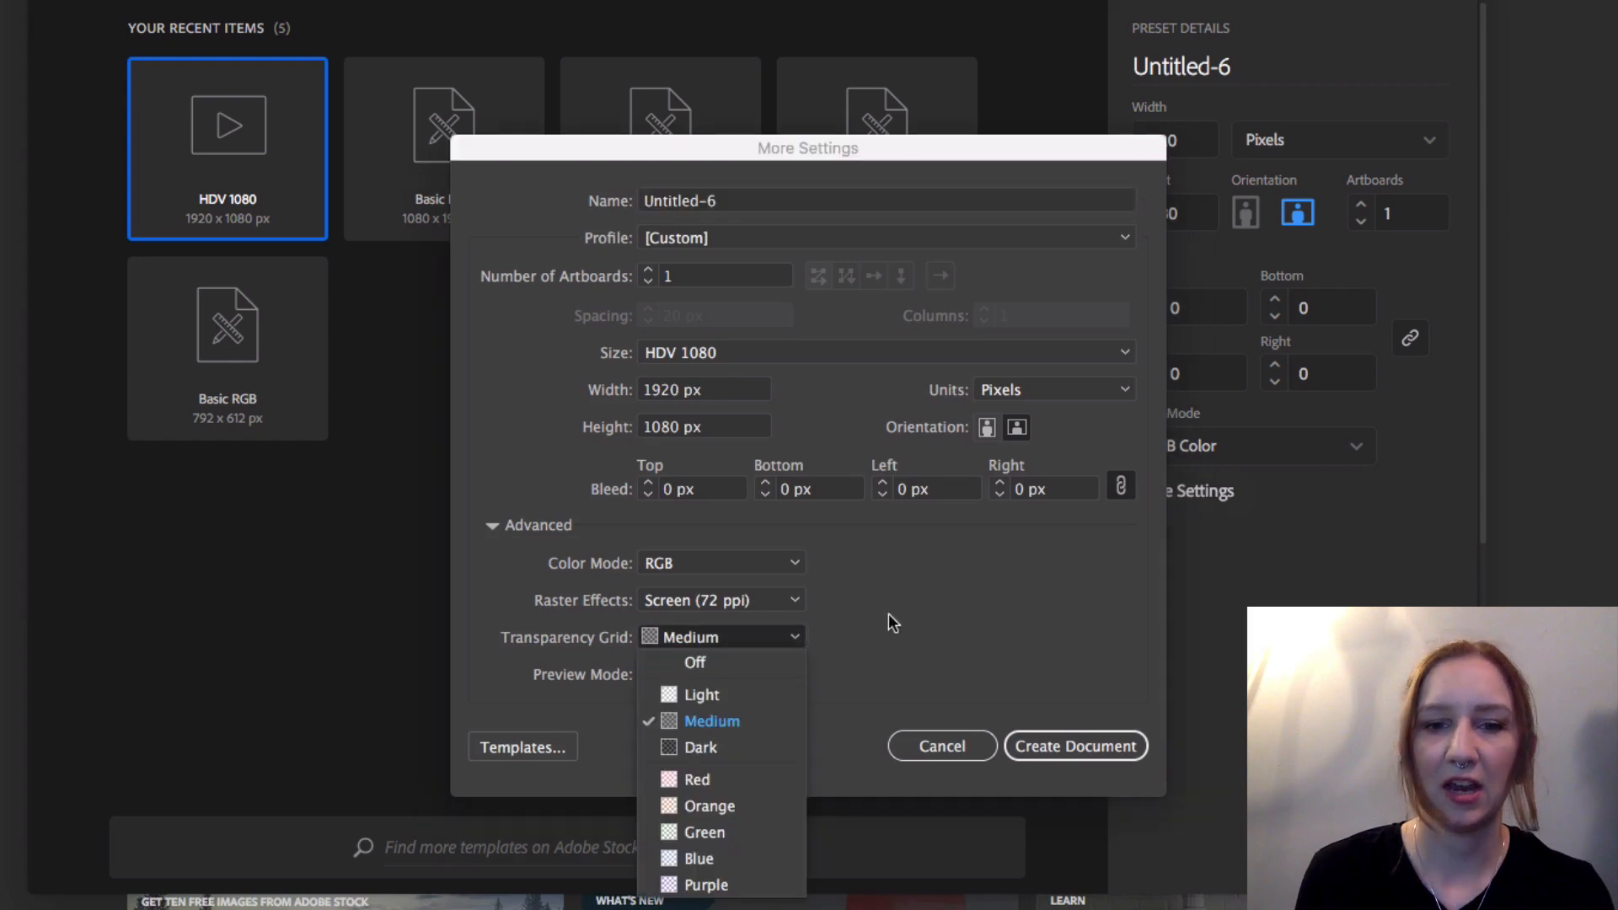
pyautogui.click(737, 665)
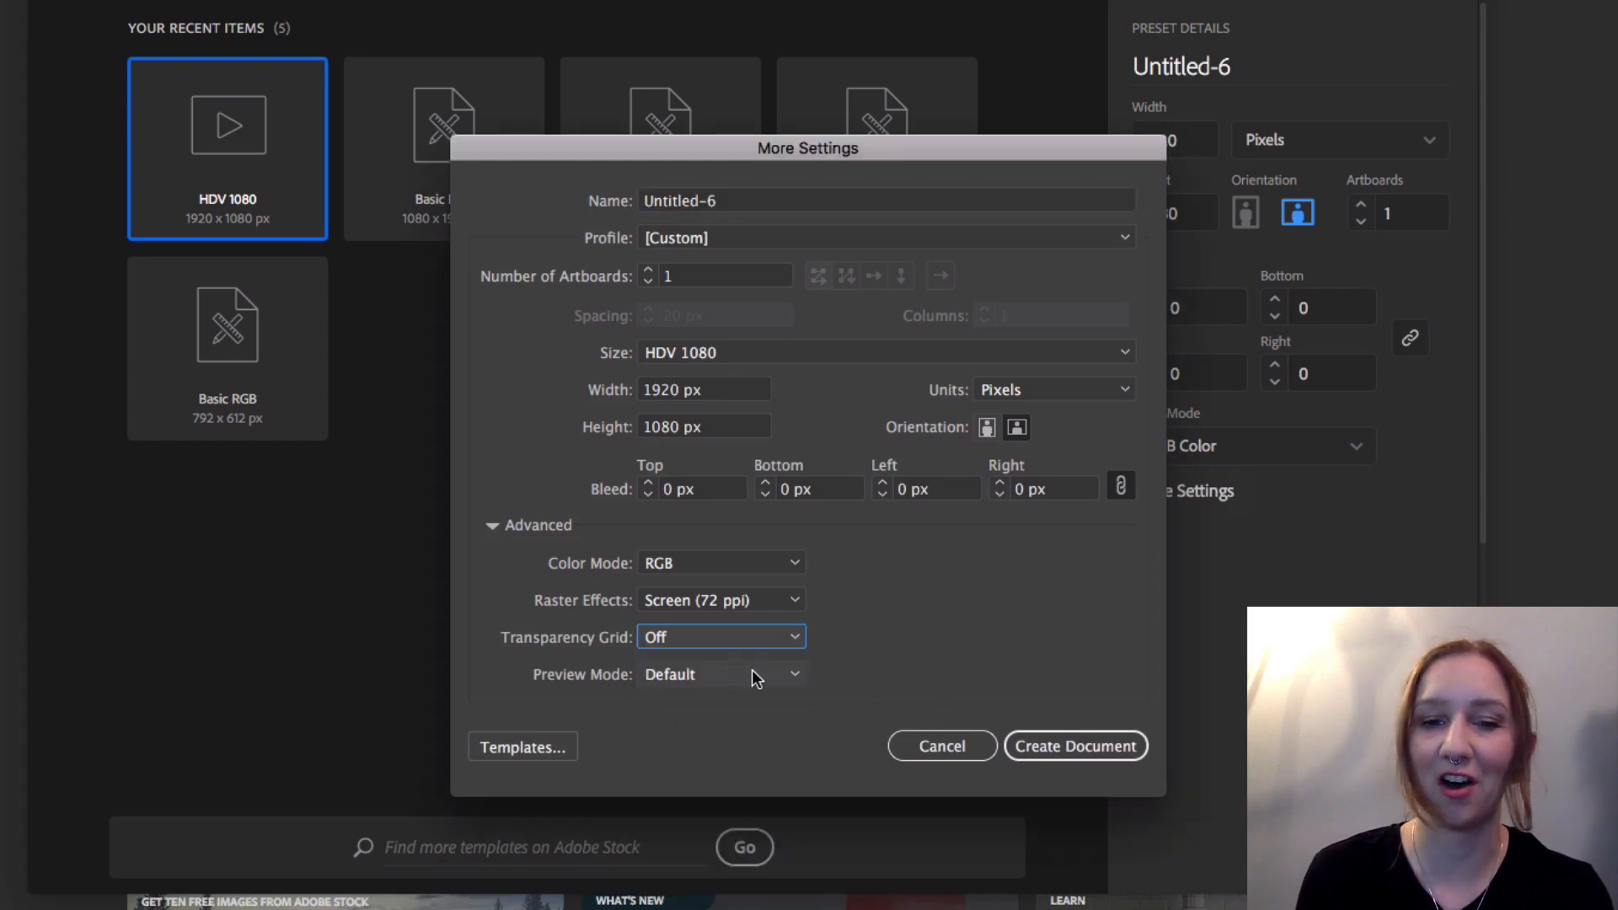
pyautogui.click(1092, 749)
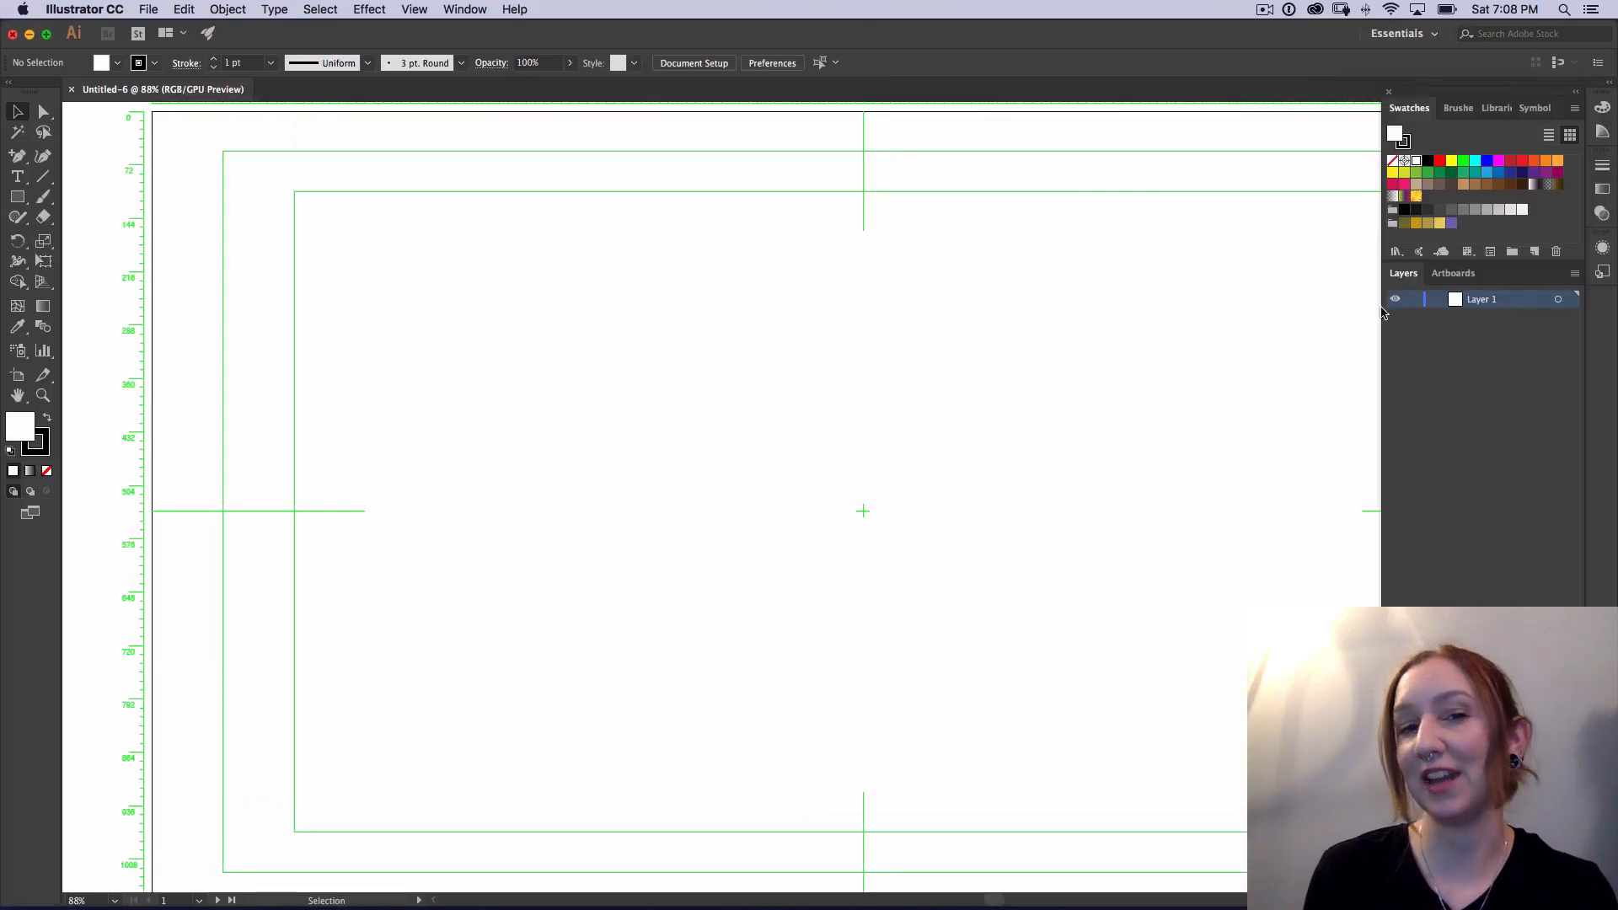
pyautogui.press('super+minus')
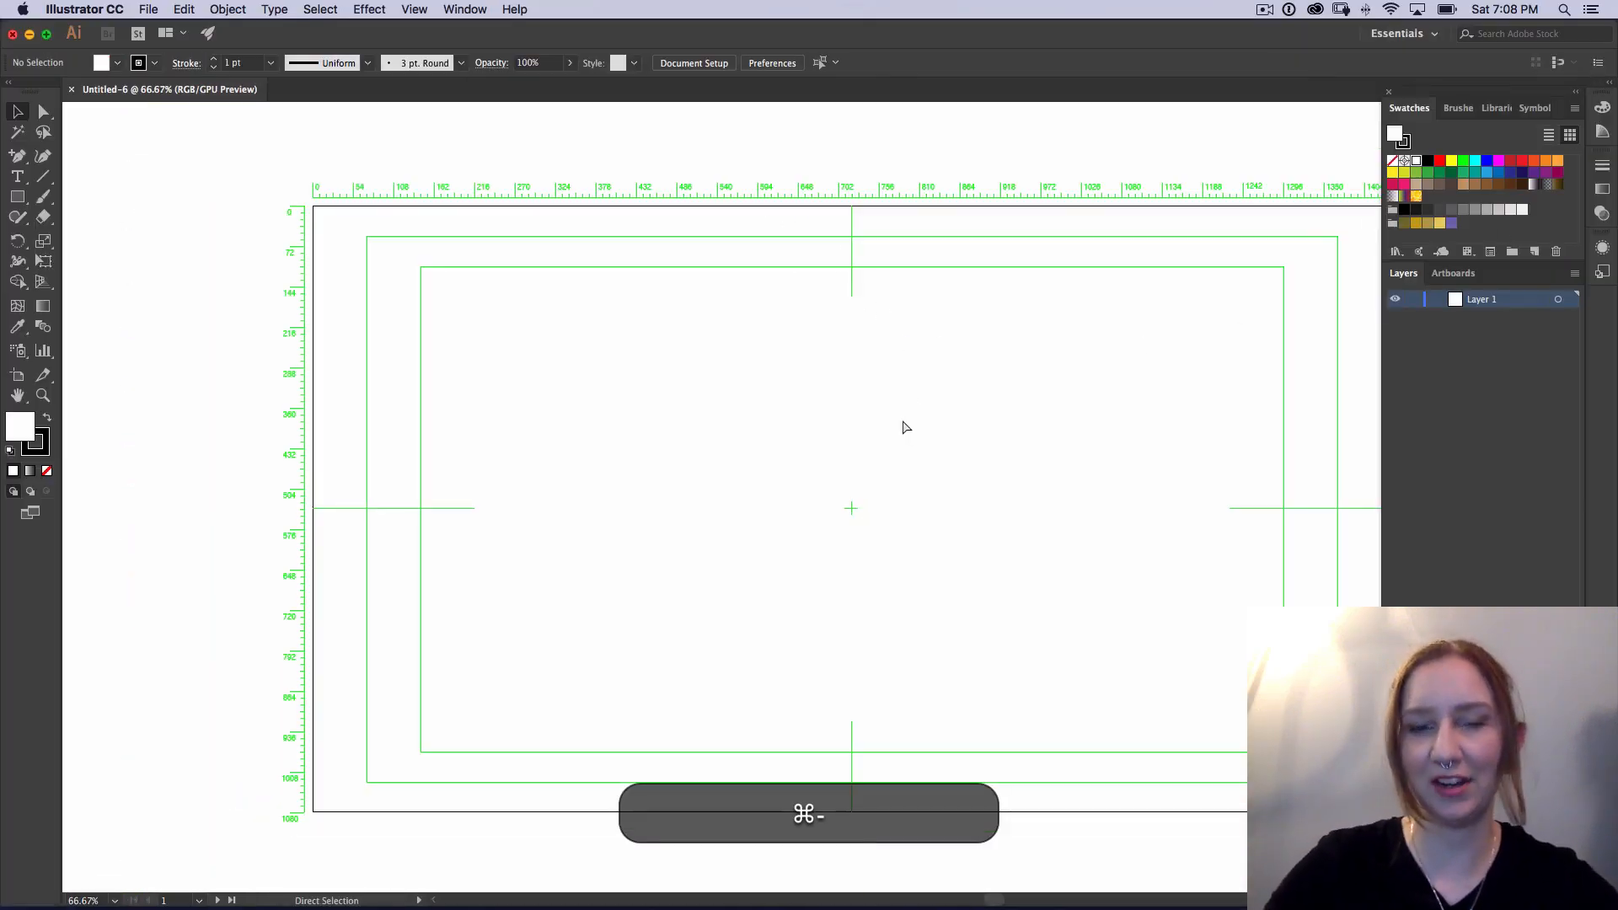
pyautogui.press('space')
pyautogui.moveTo(1059, 387); pyautogui.dragTo(961, 373)
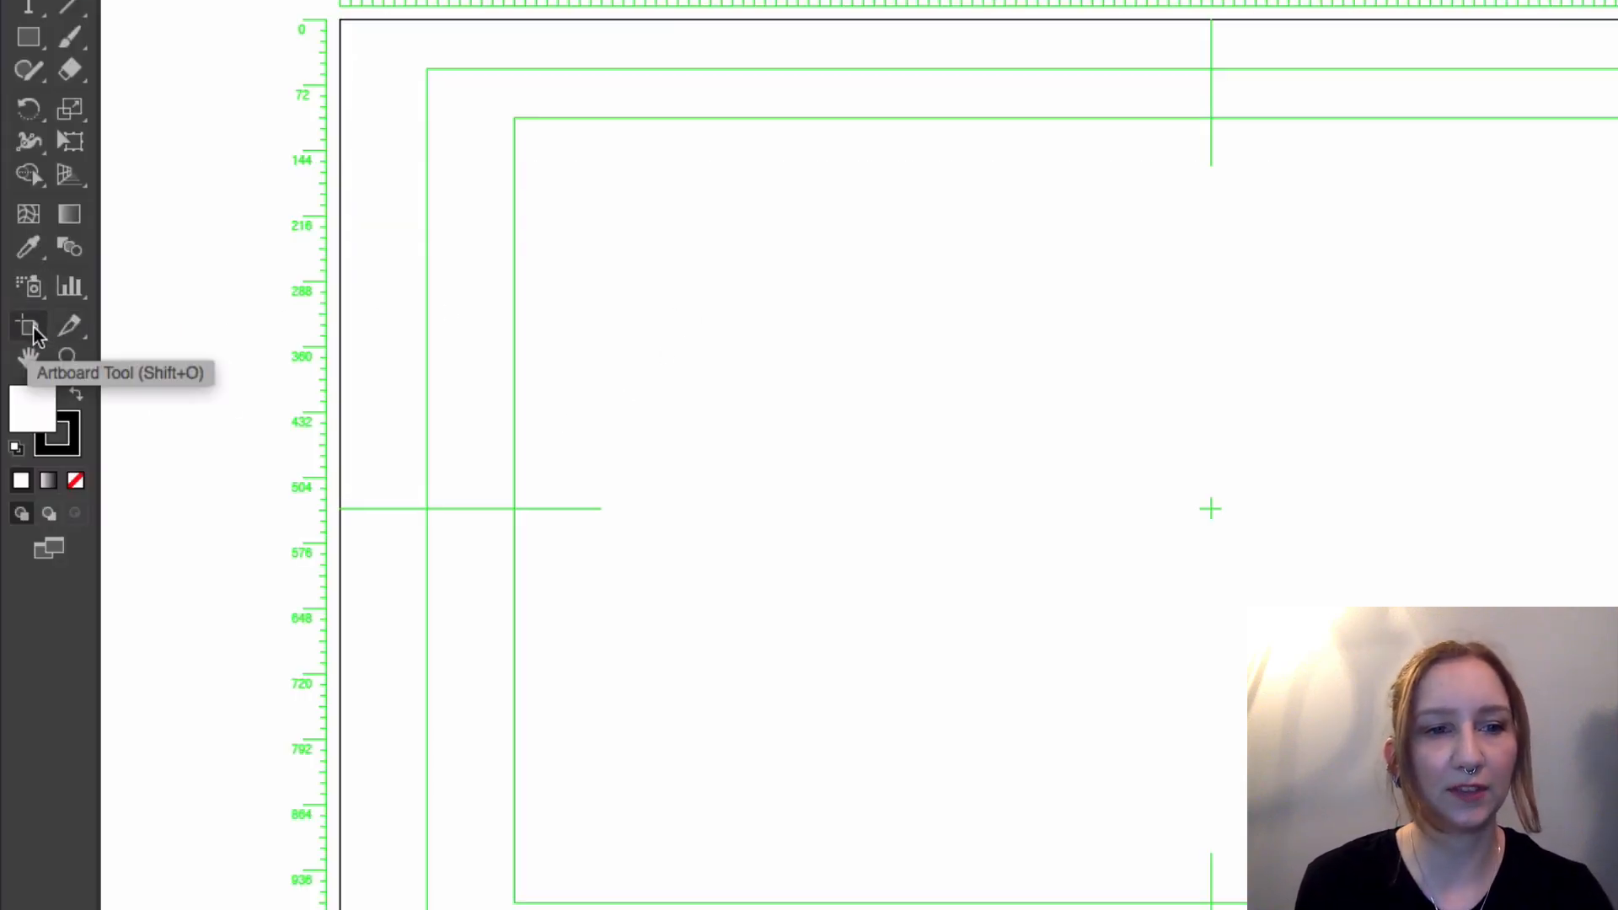
# Step: Try narrowing the artboard to about 1903 px from its left edge with the Artboard tool, and undo the resize
pyautogui.click(41, 333)
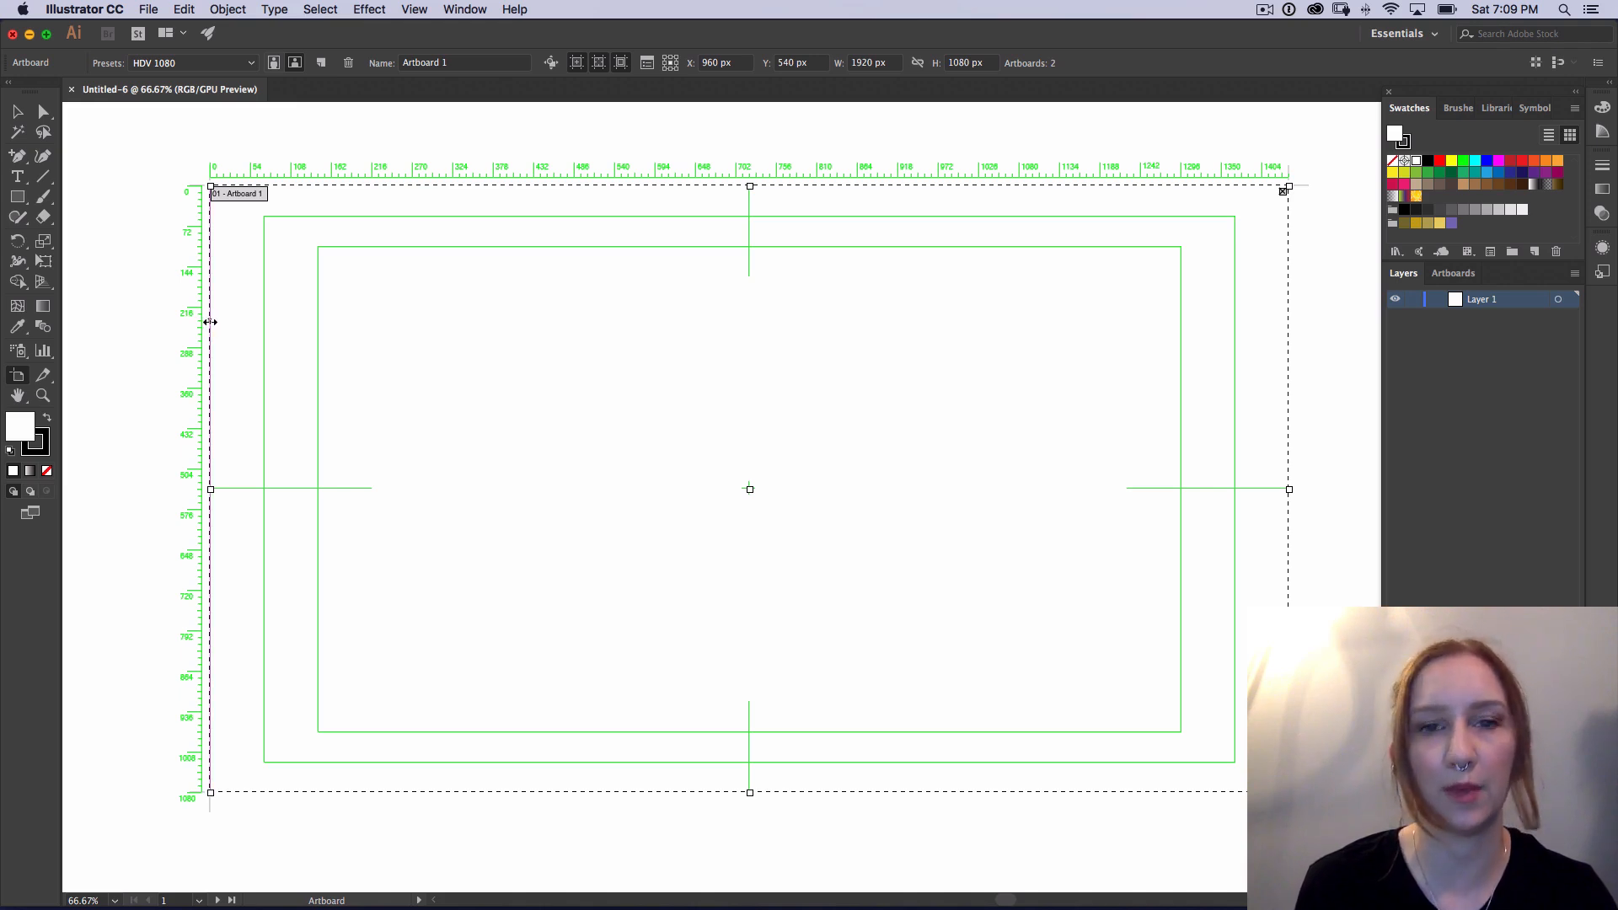
pyautogui.moveTo(209, 320); pyautogui.dragTo(221, 351)
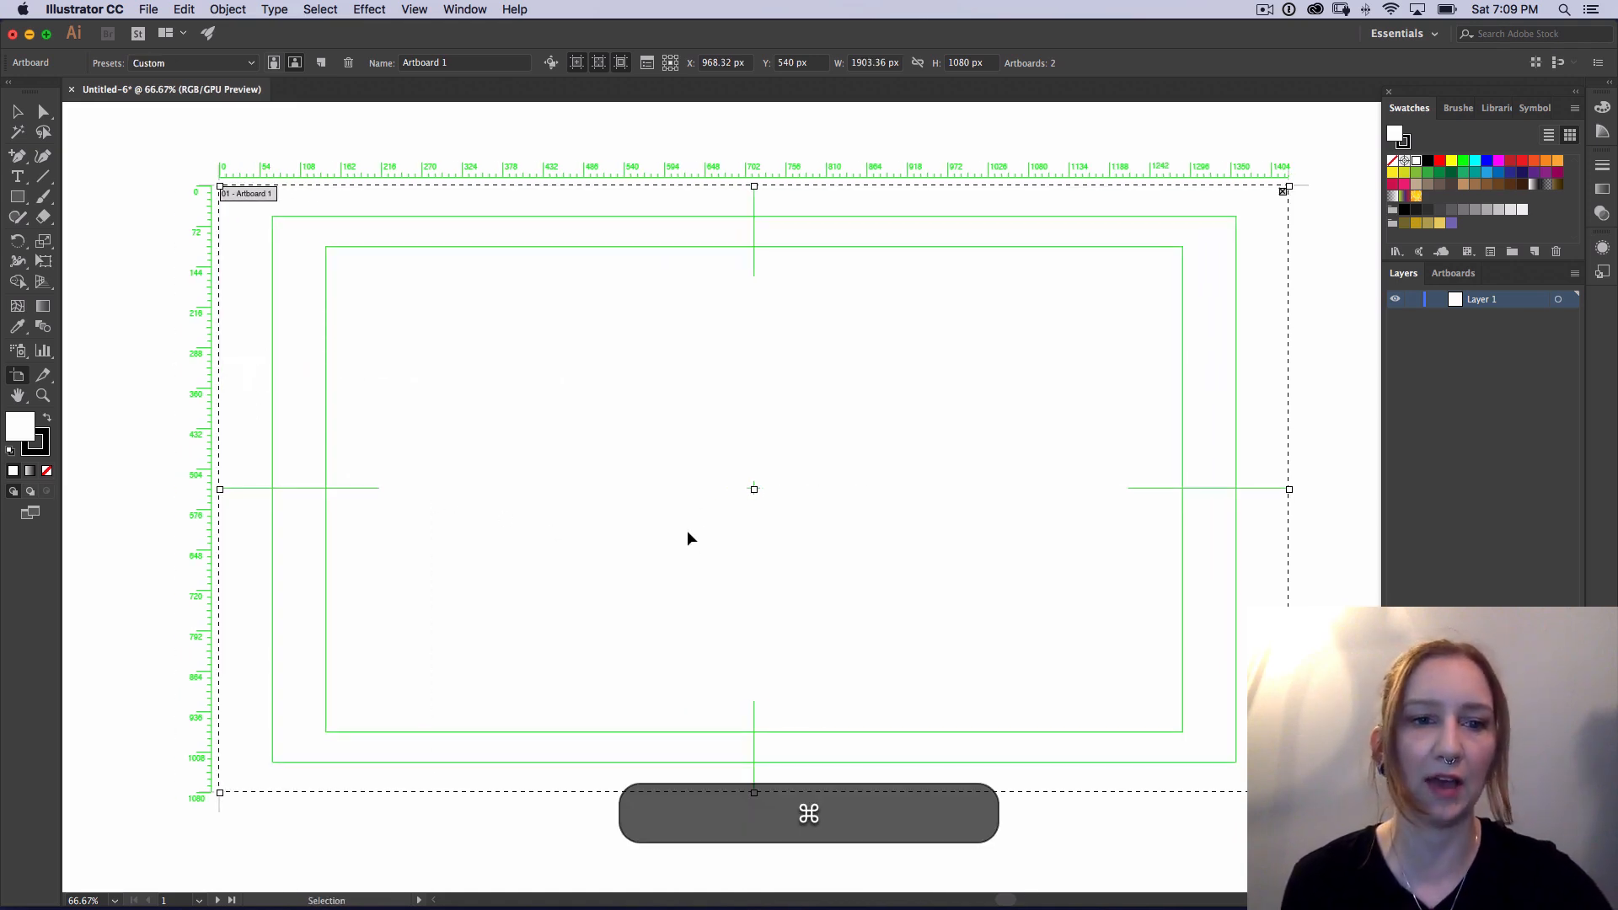
pyautogui.press('super+z')
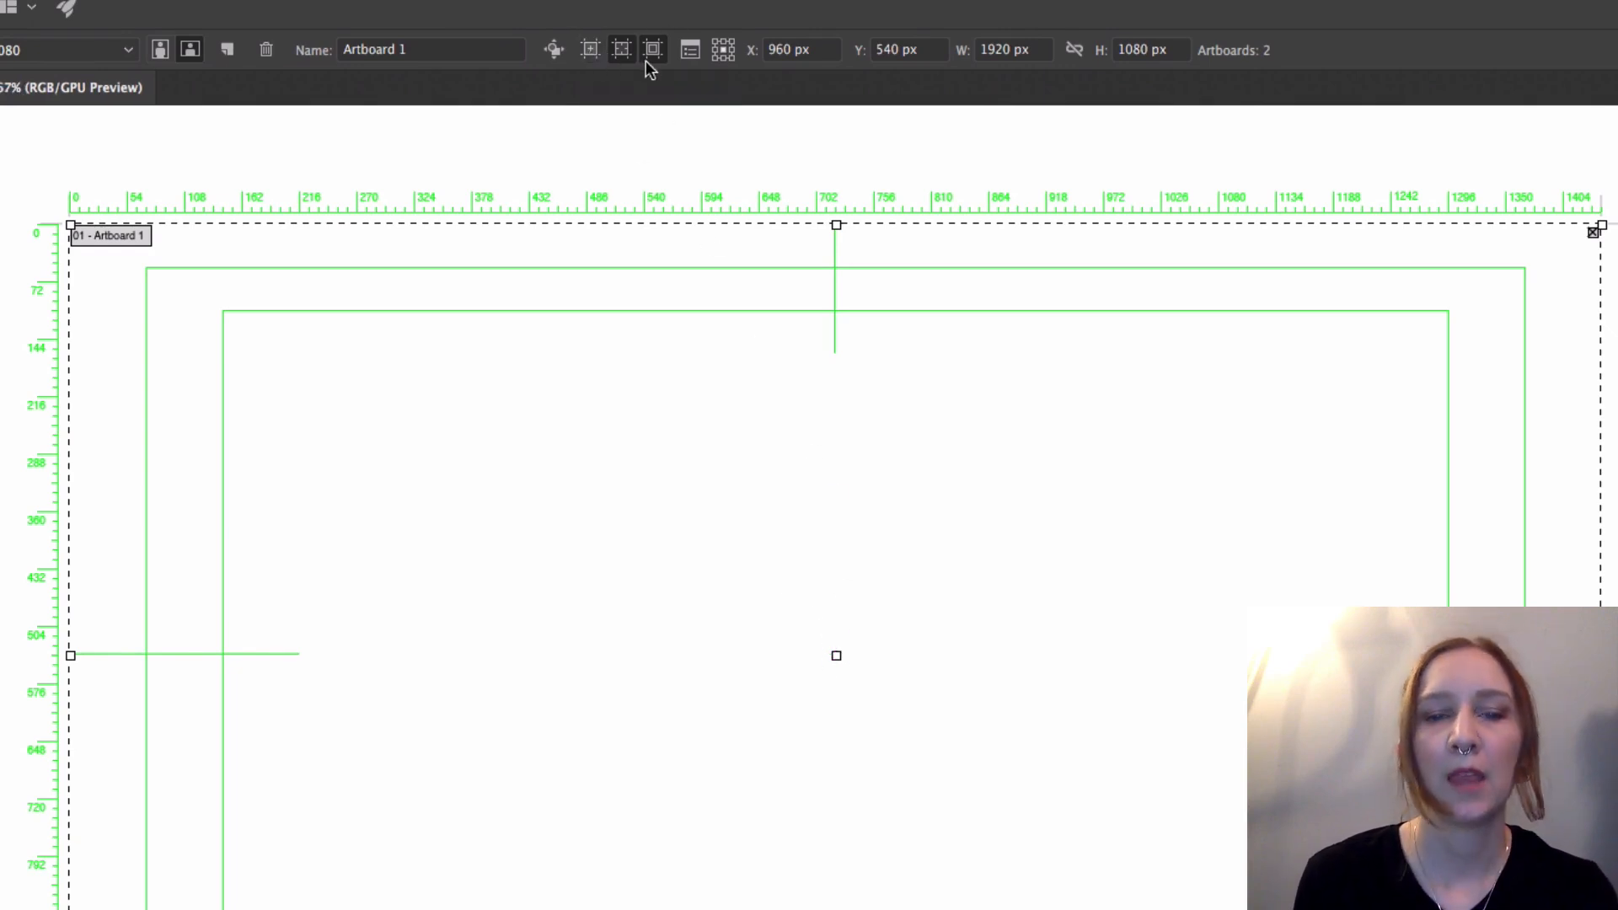
# Step: Hide the artboard's cross hairs and video safe areas, and leave artboard editing
pyautogui.click(623, 58)
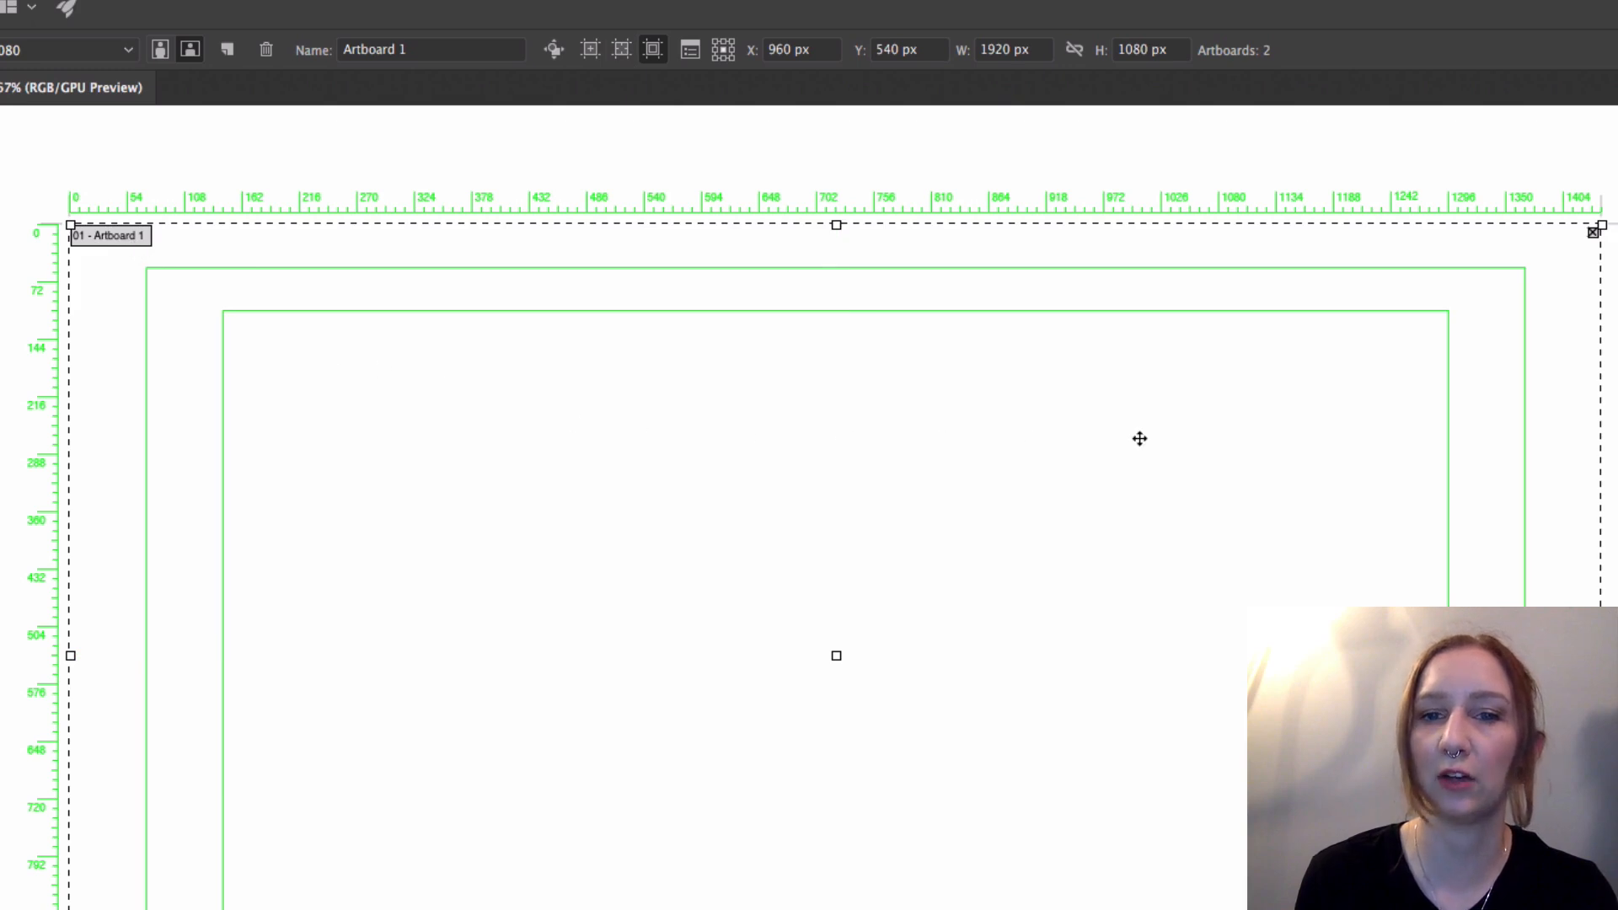
pyautogui.click(658, 52)
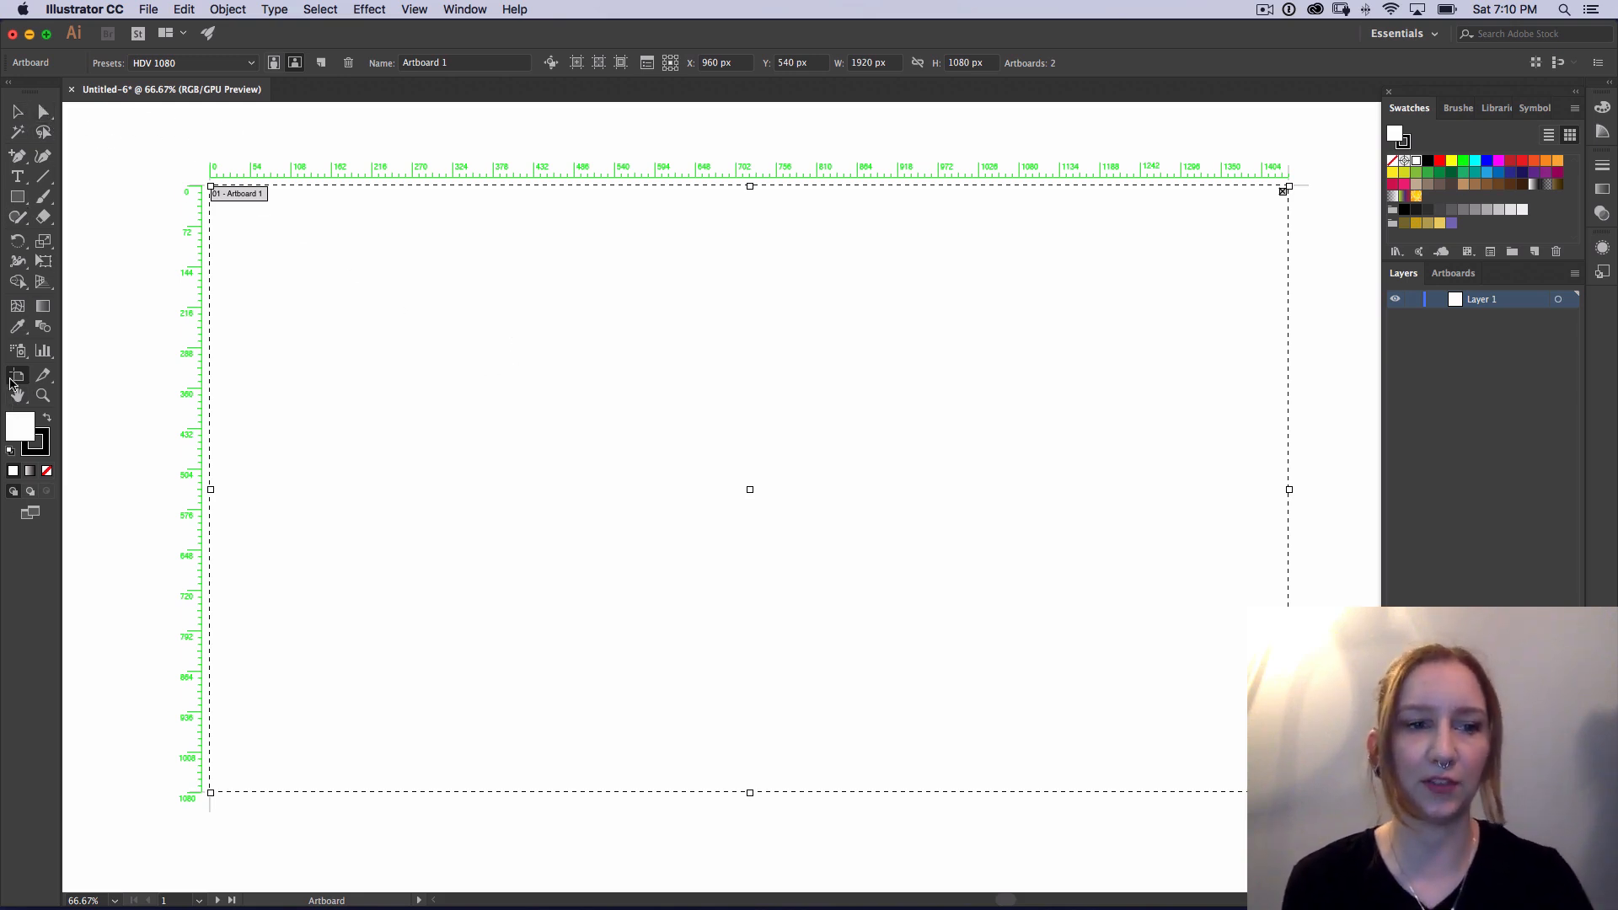
pyautogui.press('v')
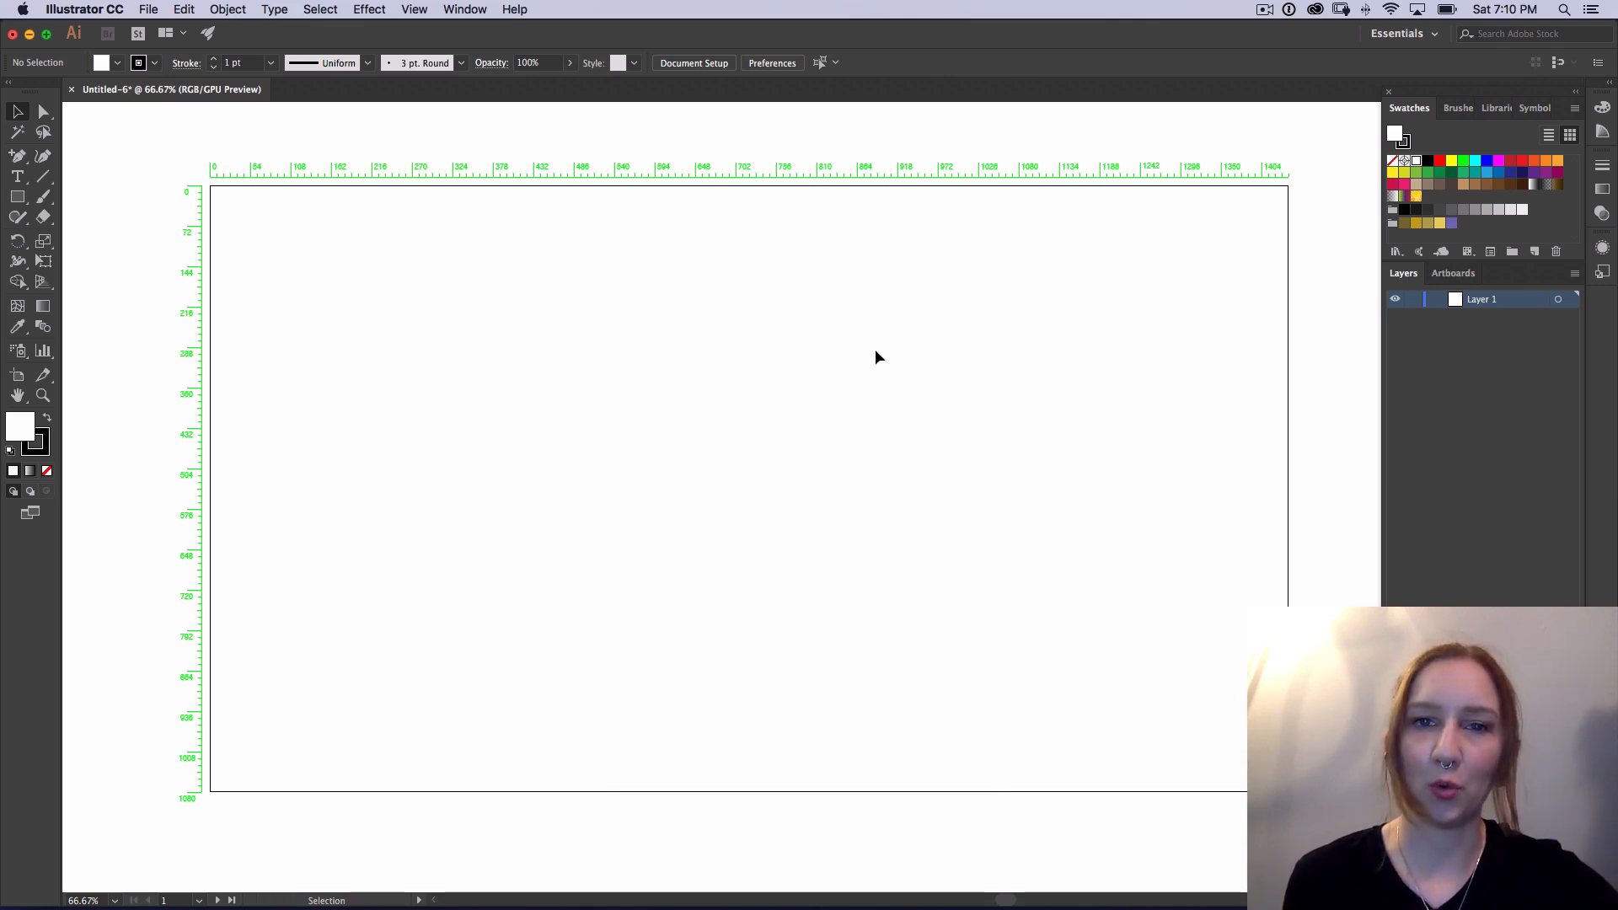
# Step: Draw a rectangle of about 1928 x 1092 px covering the whole artboard and make its stroke the active color attribute
pyautogui.press('m')
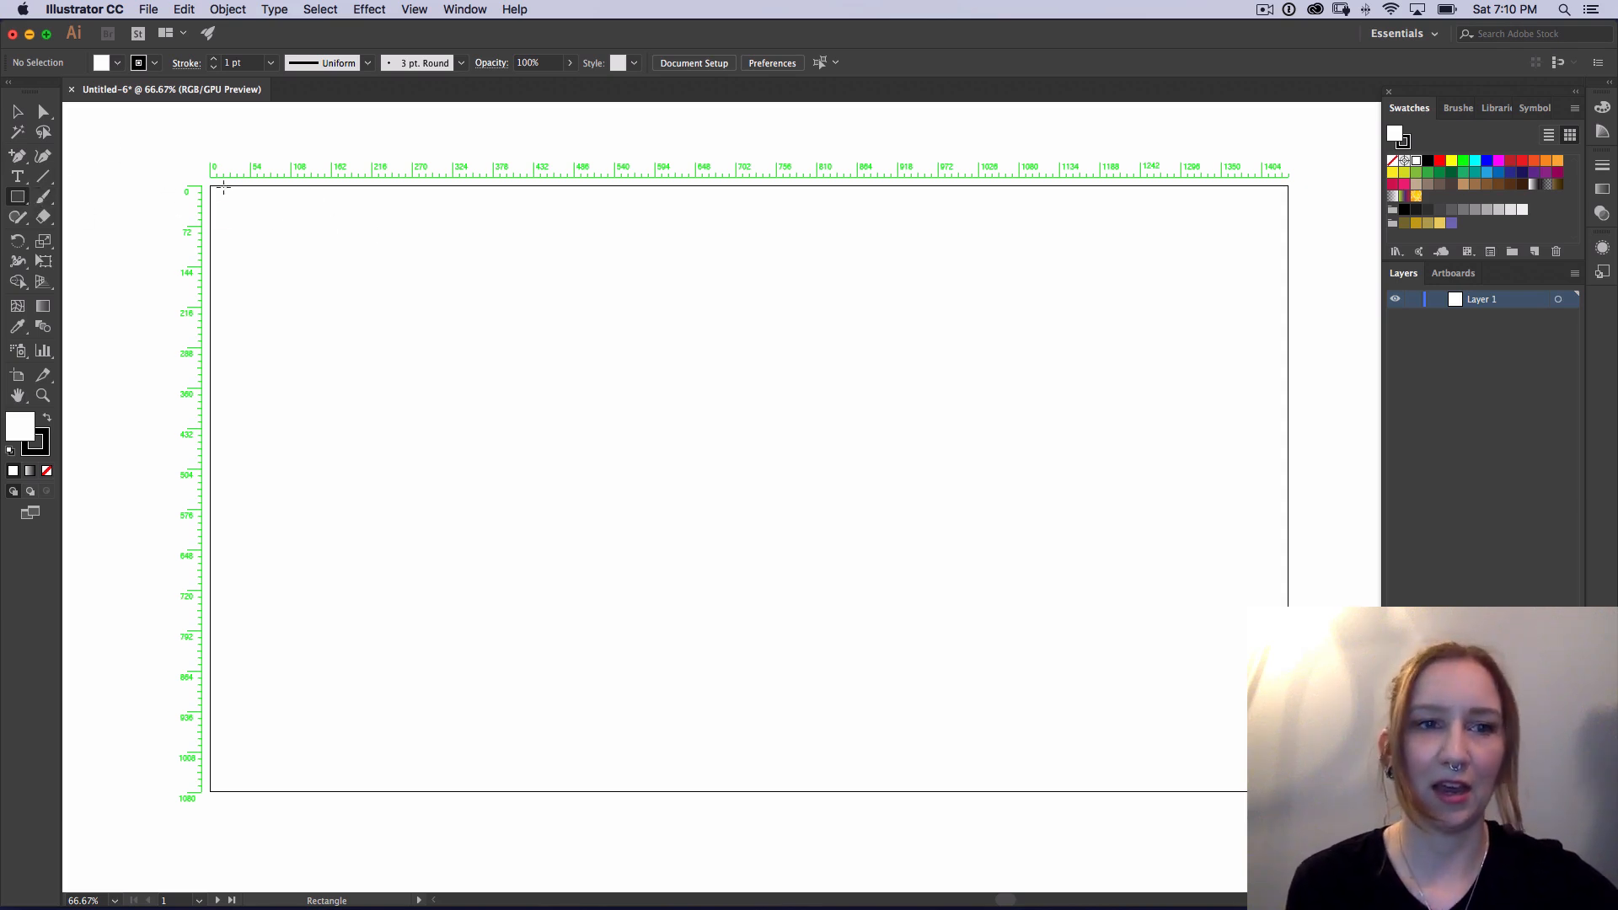
pyautogui.moveTo(210, 184)
pyautogui.mouseDown()
pyautogui.moveTo(741, 571)
pyautogui.moveTo(1279, 769)
pyautogui.moveTo(1293, 798)
pyautogui.mouseUp()
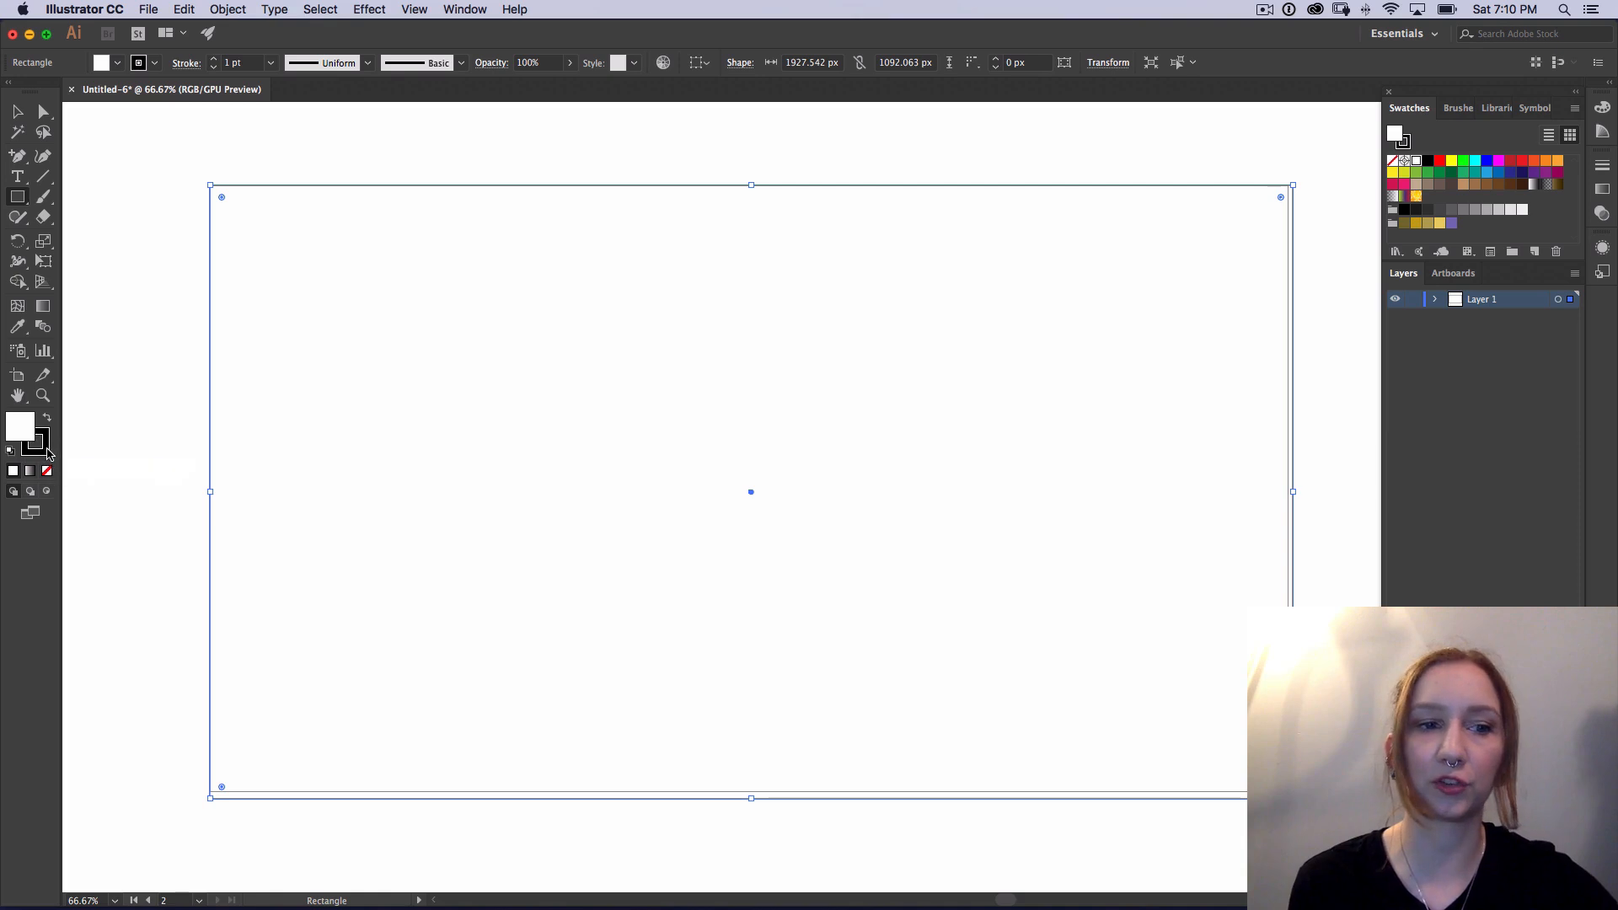
pyautogui.click(45, 453)
# Step: Try moving the rectangle up and to the left off the artboard, and undo the move
pyautogui.press('v')
pyautogui.click(163, 289)
pyautogui.click(155, 170)
pyautogui.click(129, 309)
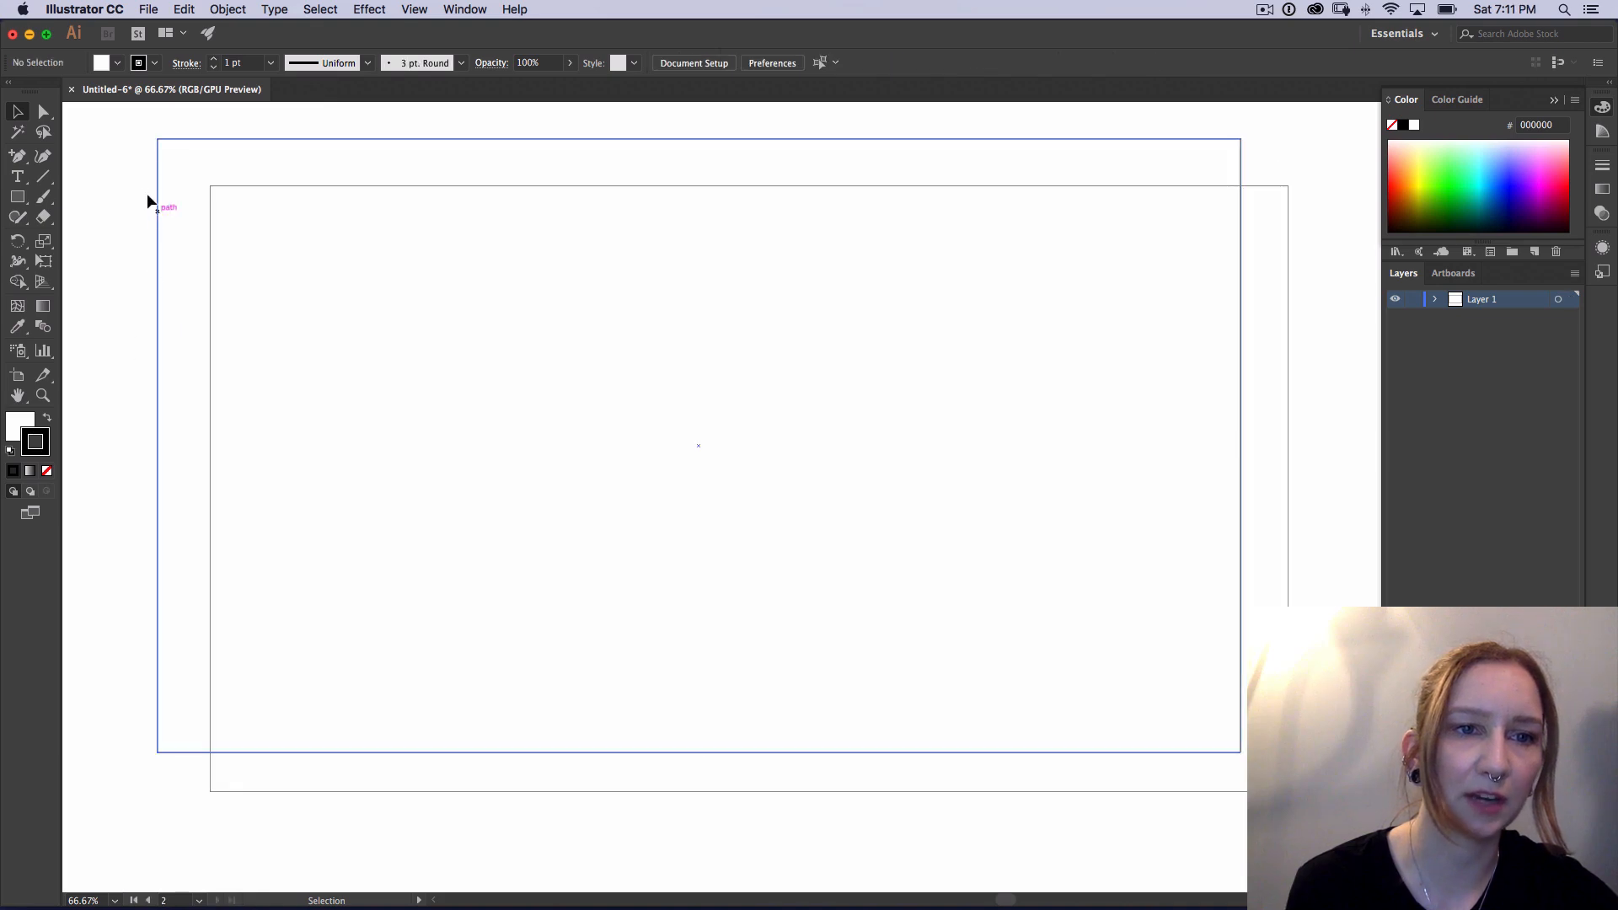
pyautogui.press('super+z')
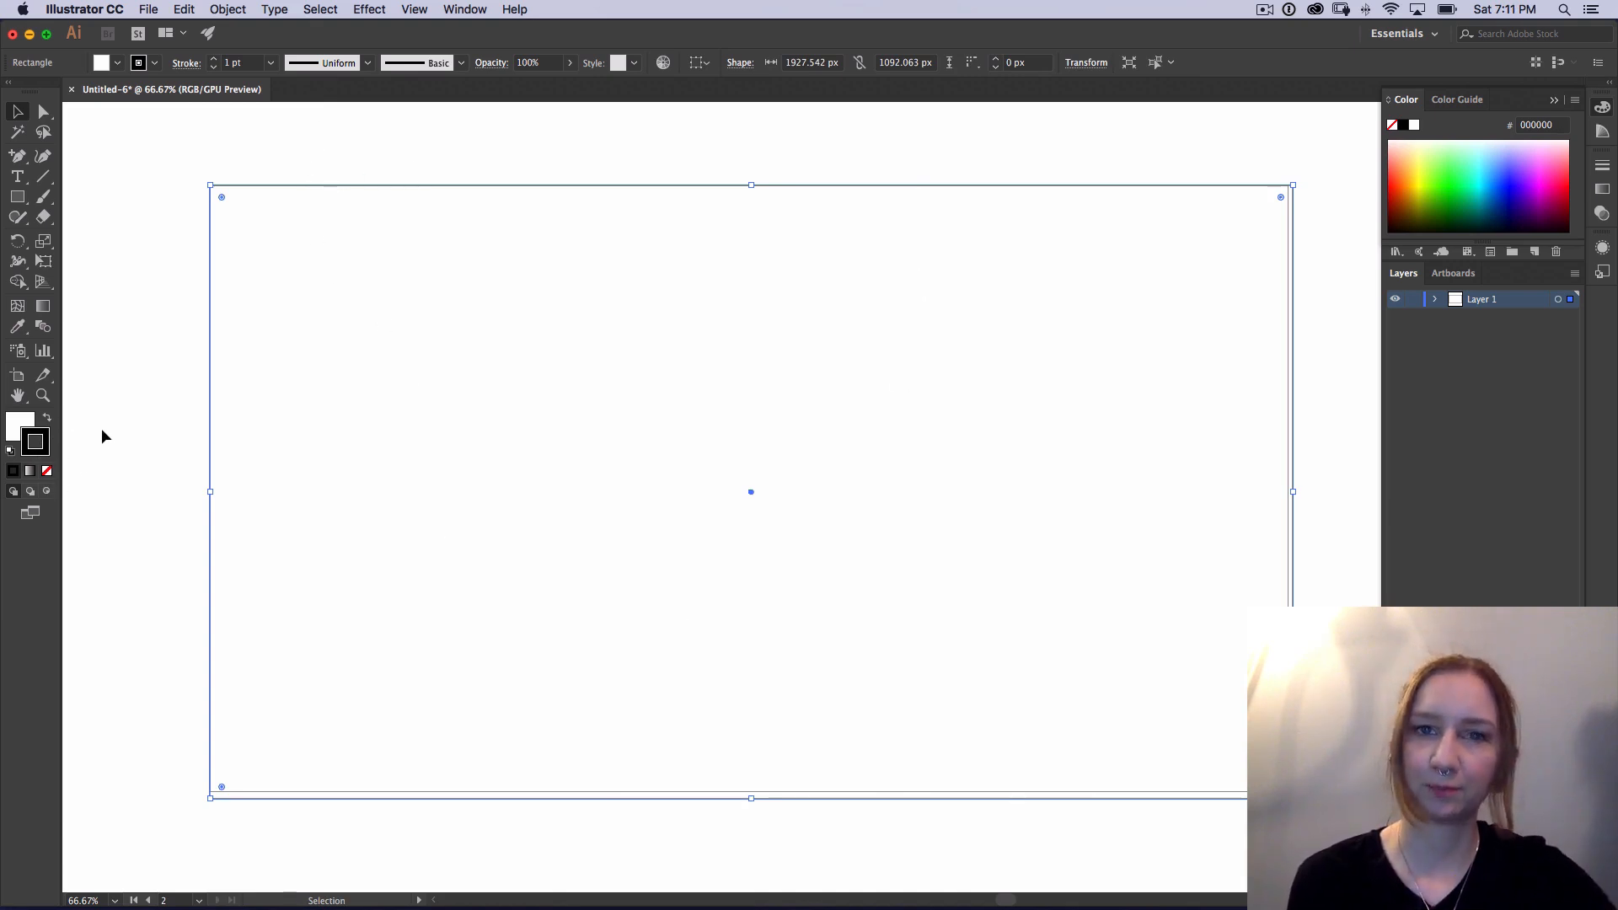
# Step: Remove the rectangle's stroke and give it a light blue fill, hex 71cdff, from the color spectrum
pyautogui.click(48, 475)
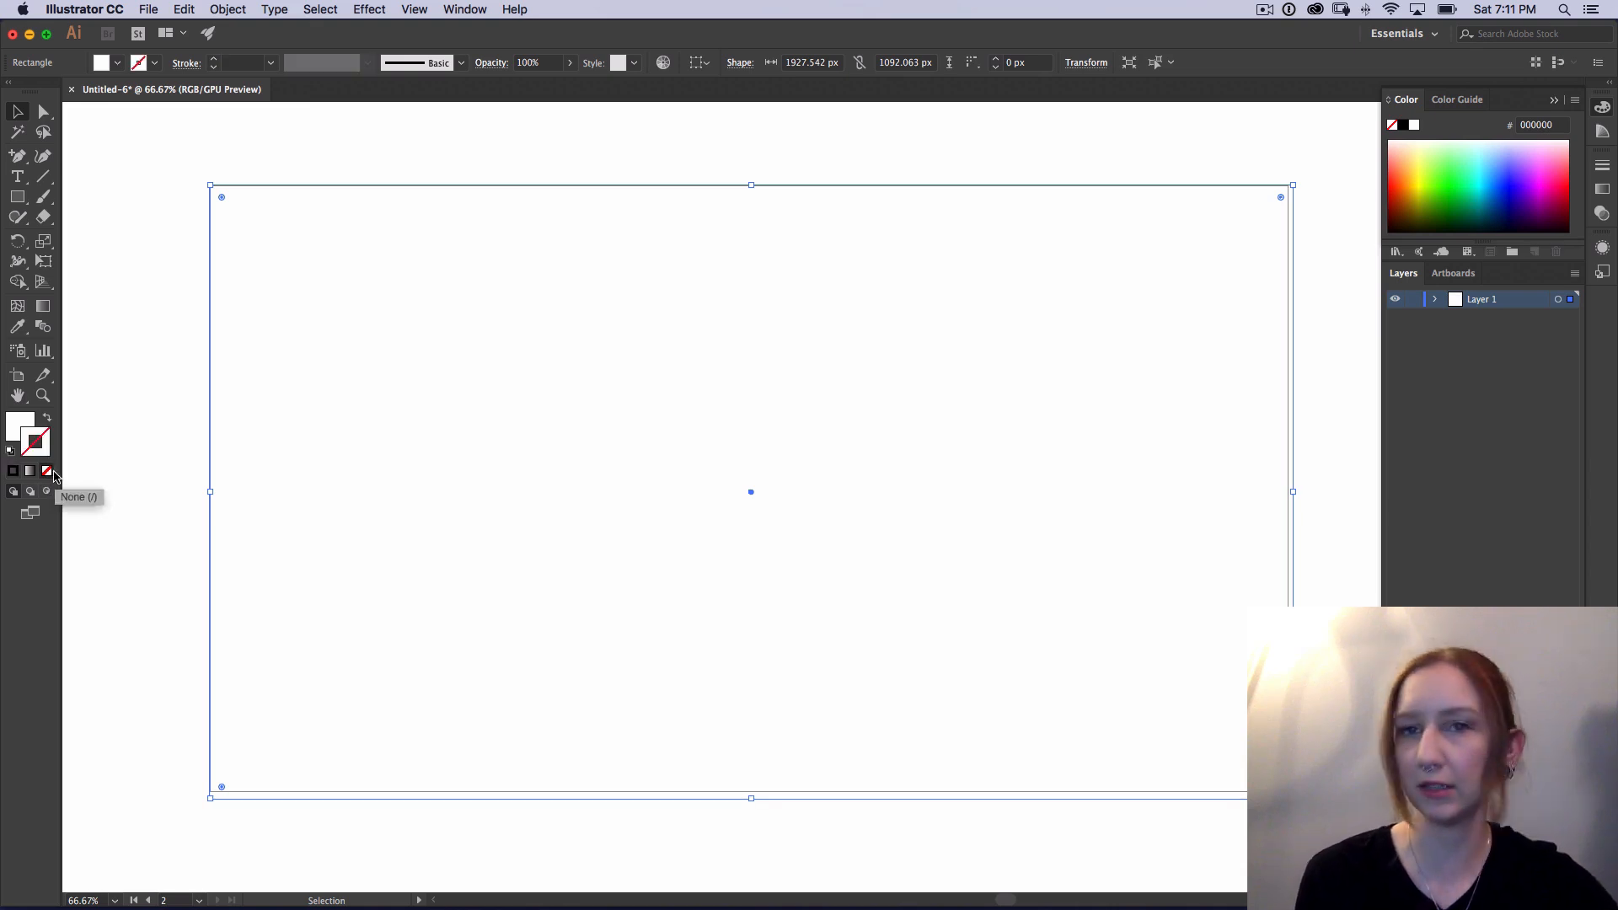
pyautogui.click(26, 423)
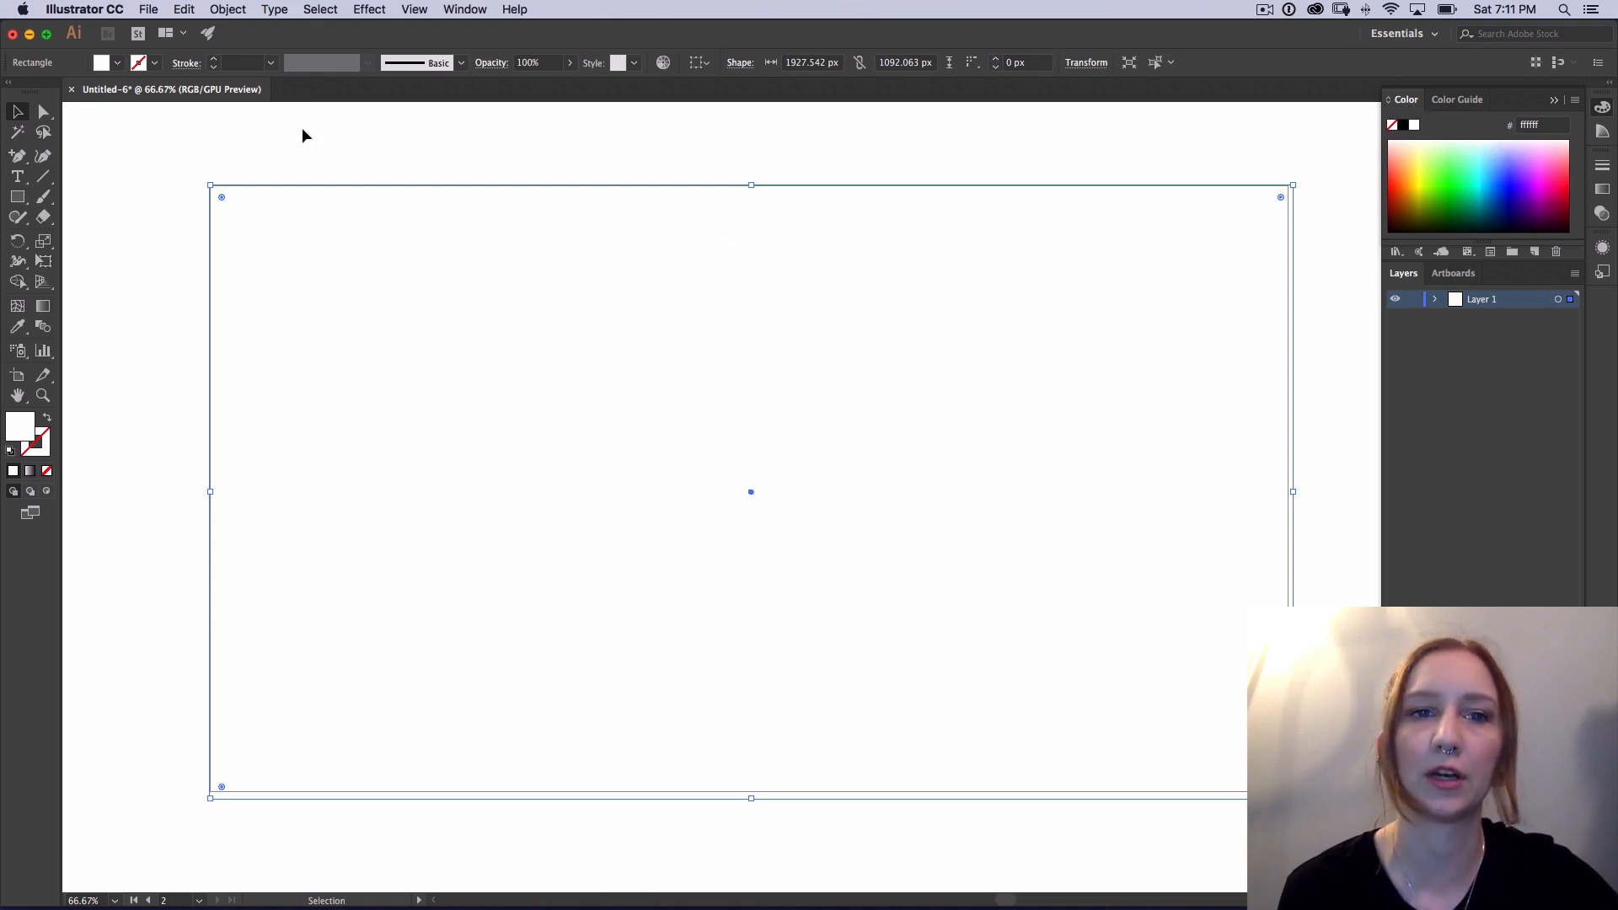
pyautogui.click(485, 10)
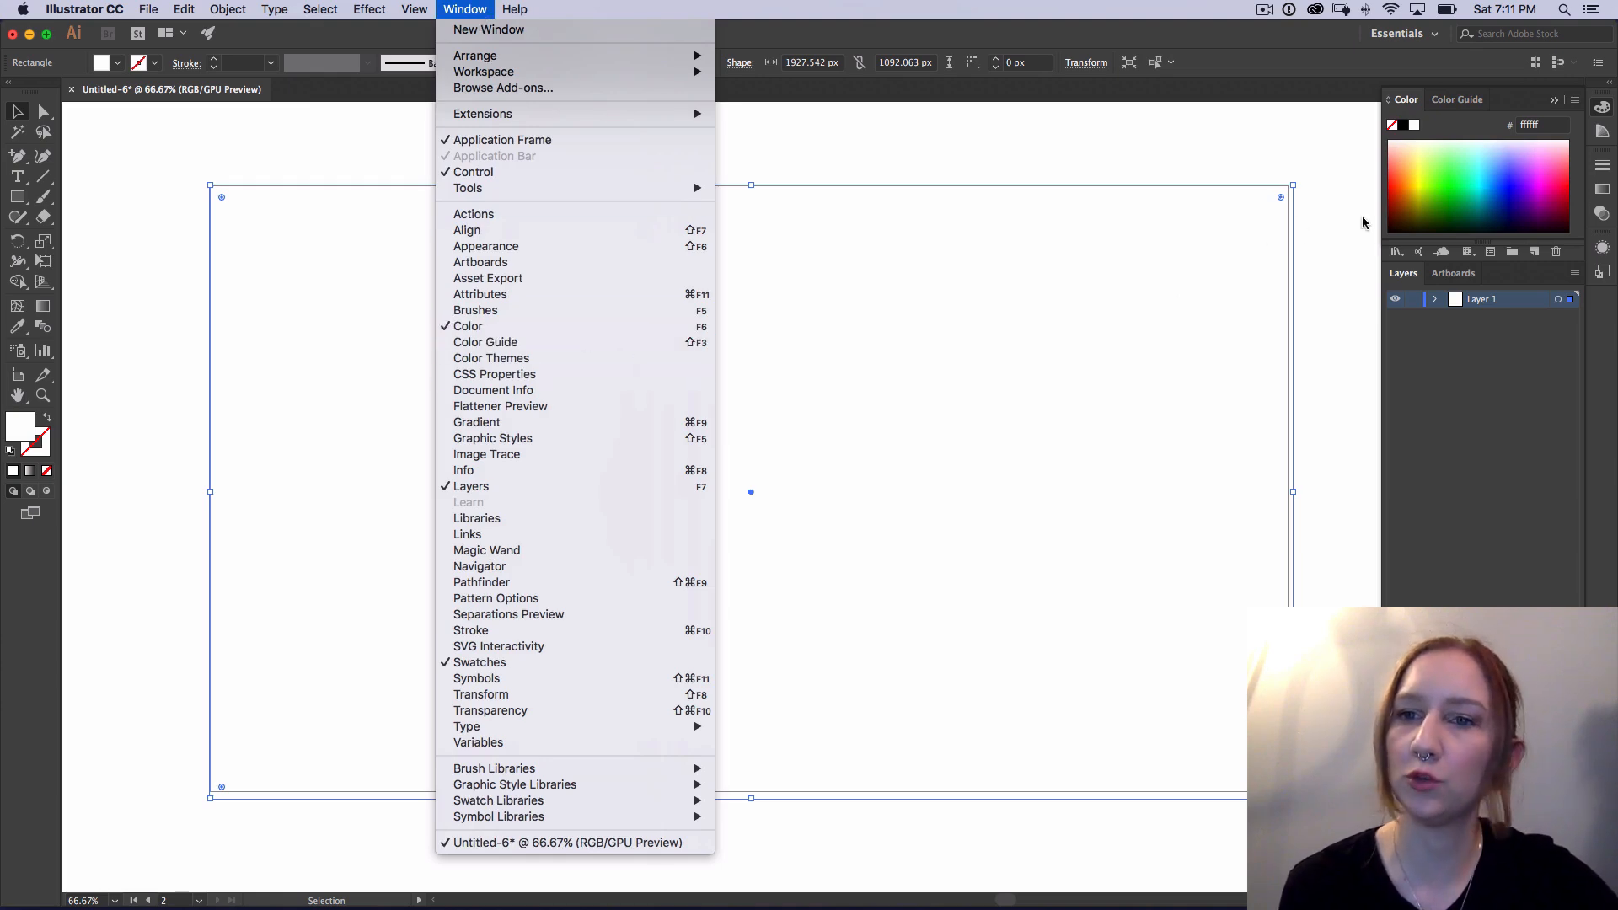
pyautogui.click(1478, 175)
pyautogui.click(1488, 154)
pyautogui.moveTo(1490, 155); pyautogui.dragTo(1496, 155)
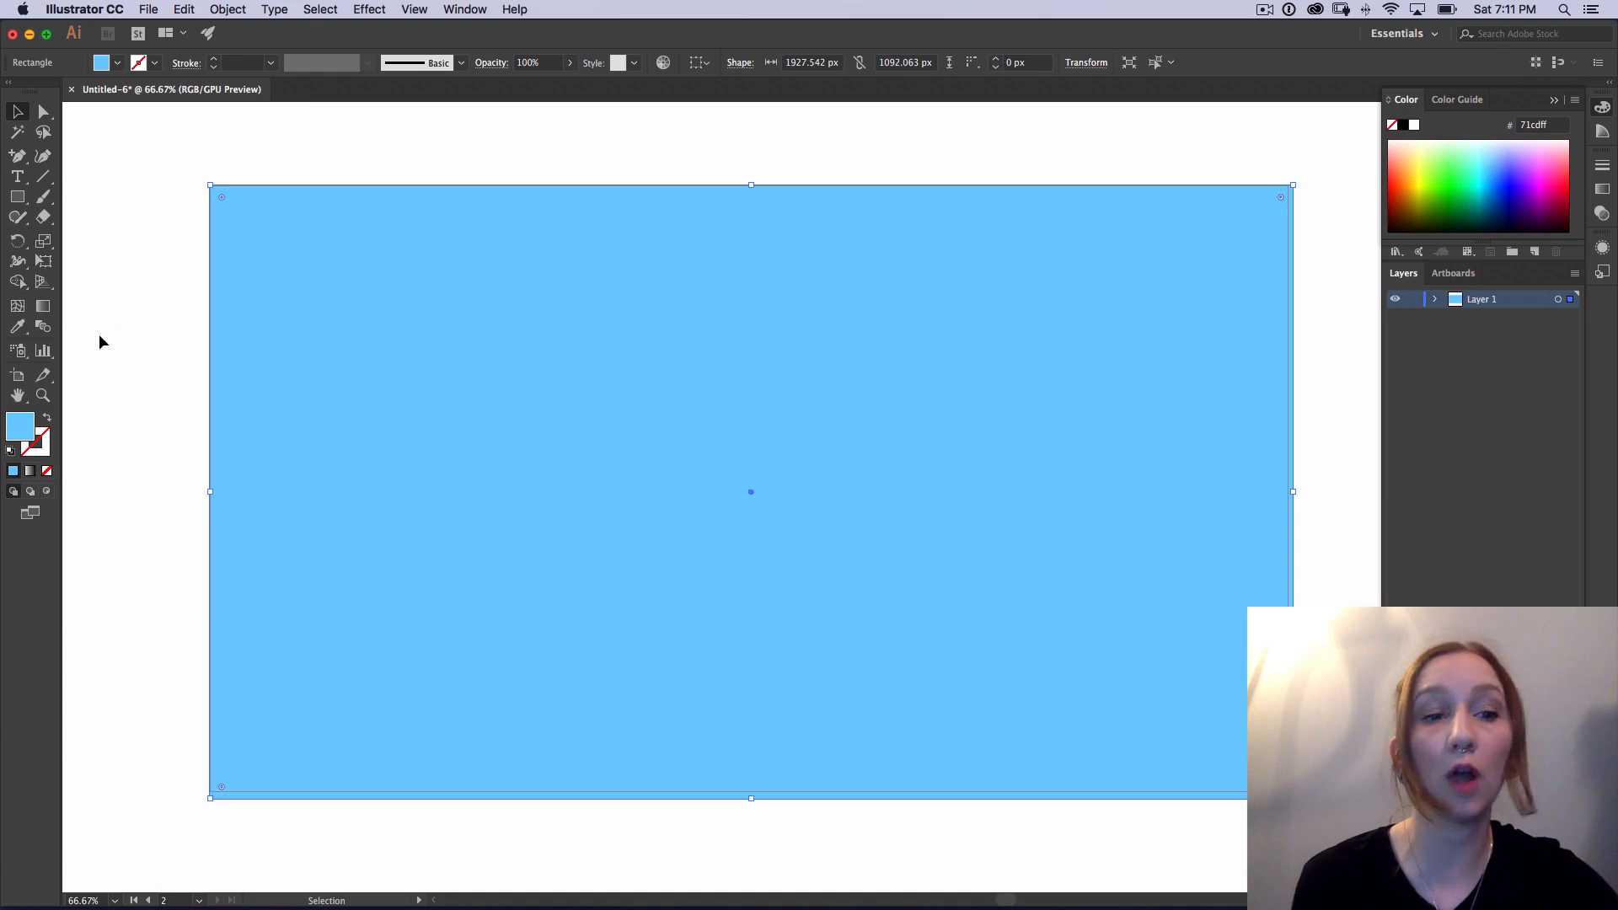
# Step: Change the rectangle's fill to a more muted light blue, hex 7fc9ea, in the Color Picker
pyautogui.doubleClick(22, 432)
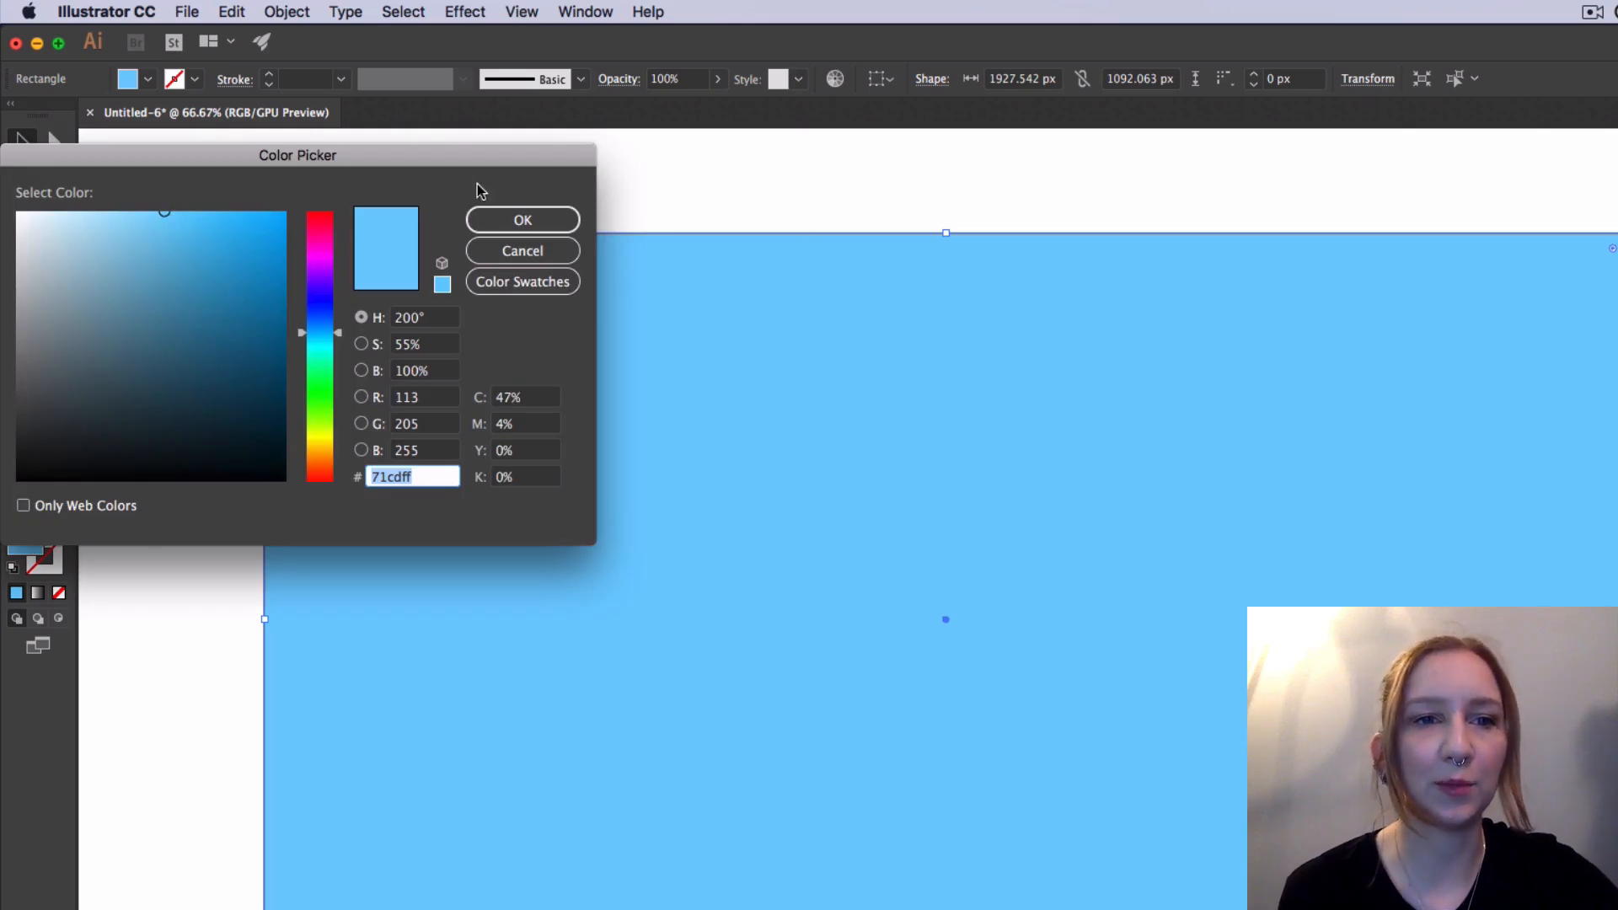
pyautogui.moveTo(447, 159); pyautogui.dragTo(483, 155)
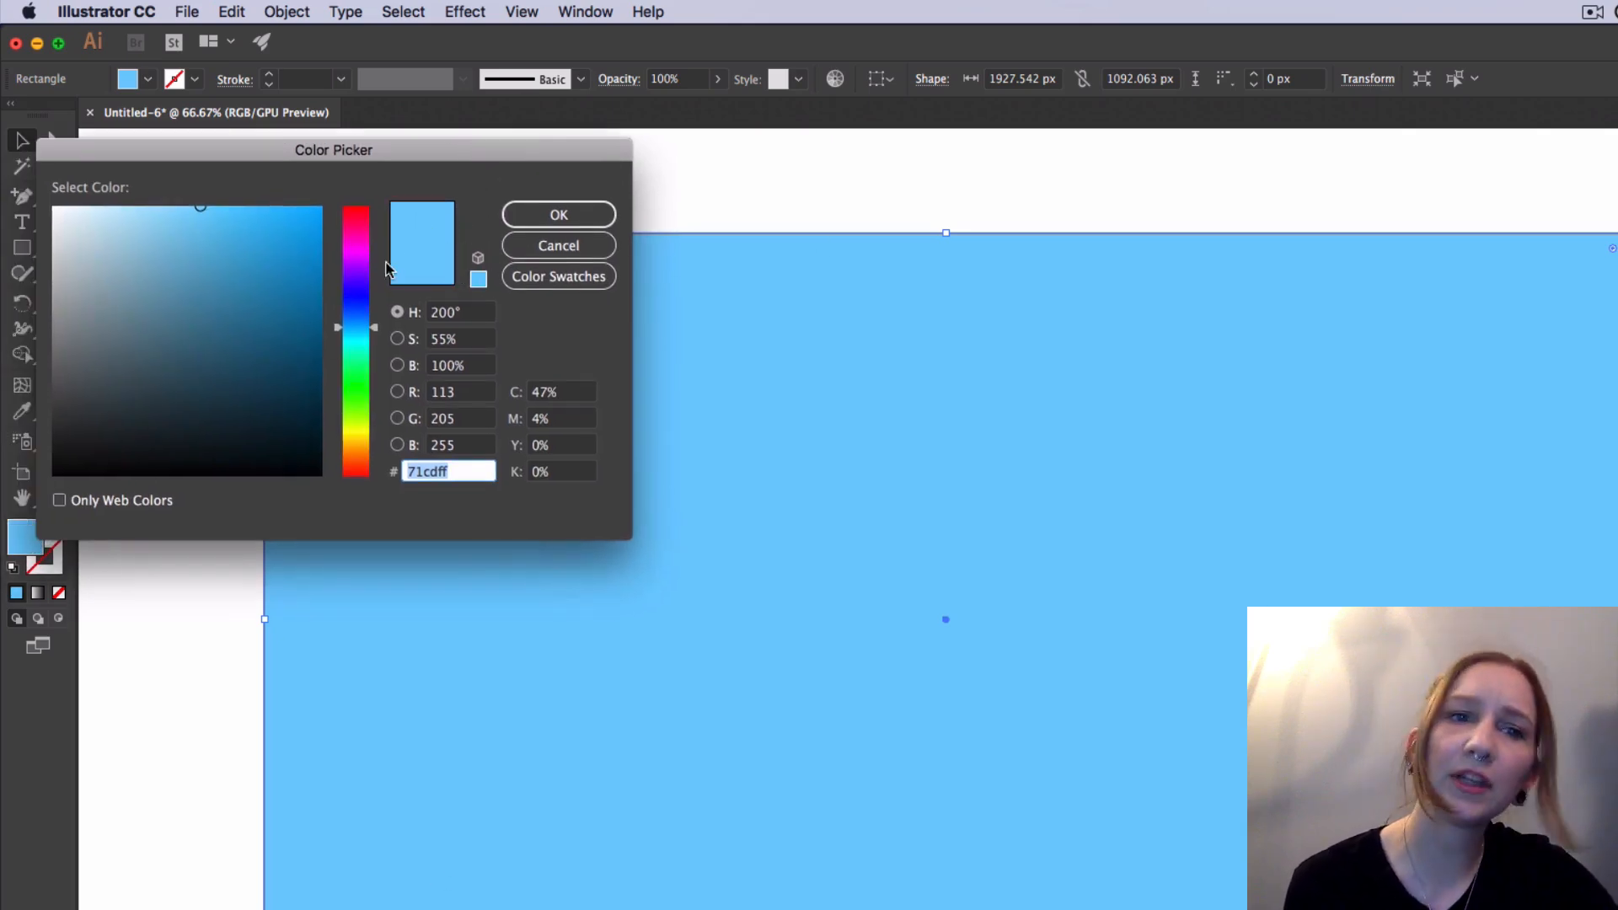
pyautogui.moveTo(199, 214)
pyautogui.mouseDown()
pyautogui.moveTo(199, 250)
pyautogui.moveTo(194, 224)
pyautogui.moveTo(176, 227)
pyautogui.mouseUp()
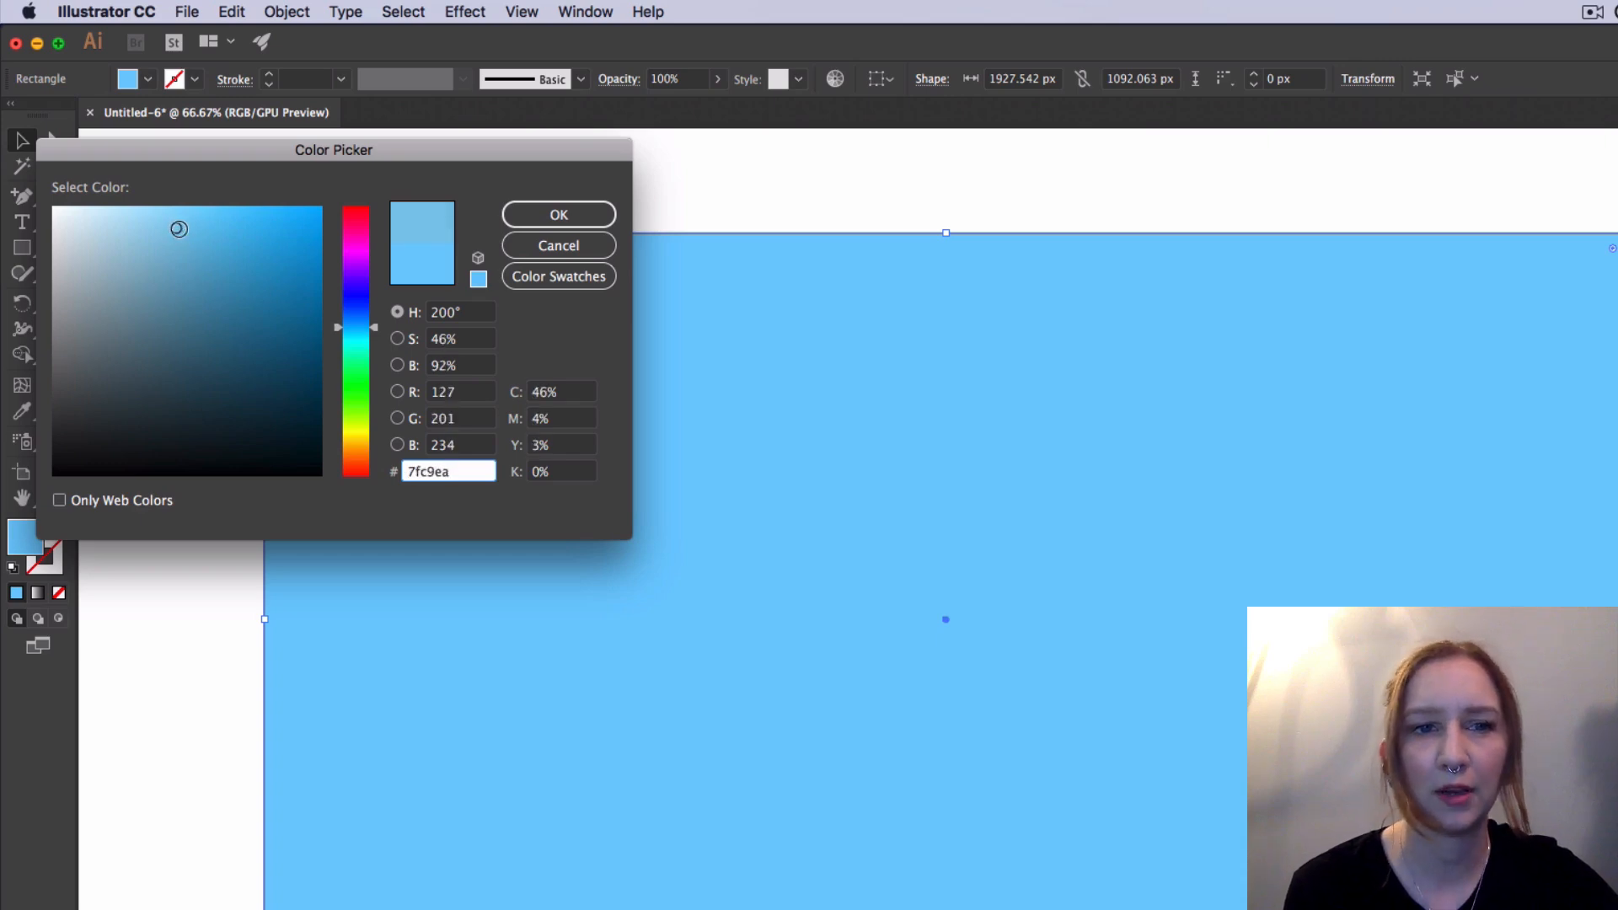
pyautogui.click(584, 218)
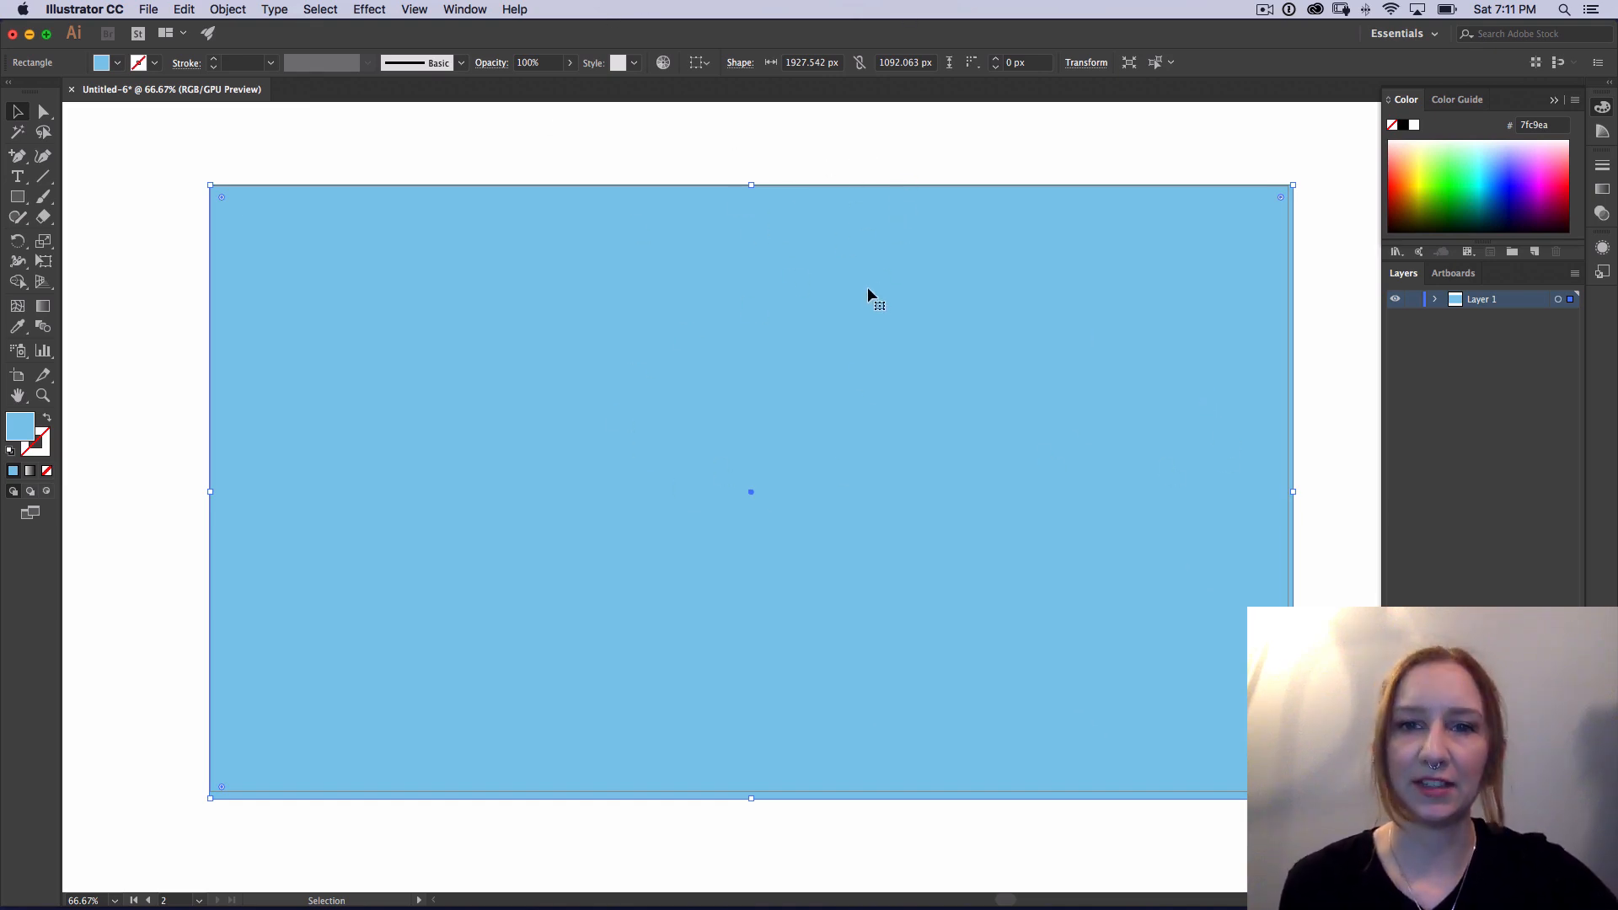
# Step: Set the background rectangle's width to 1920 px with its width and height proportions constrained
pyautogui.click(797, 339)
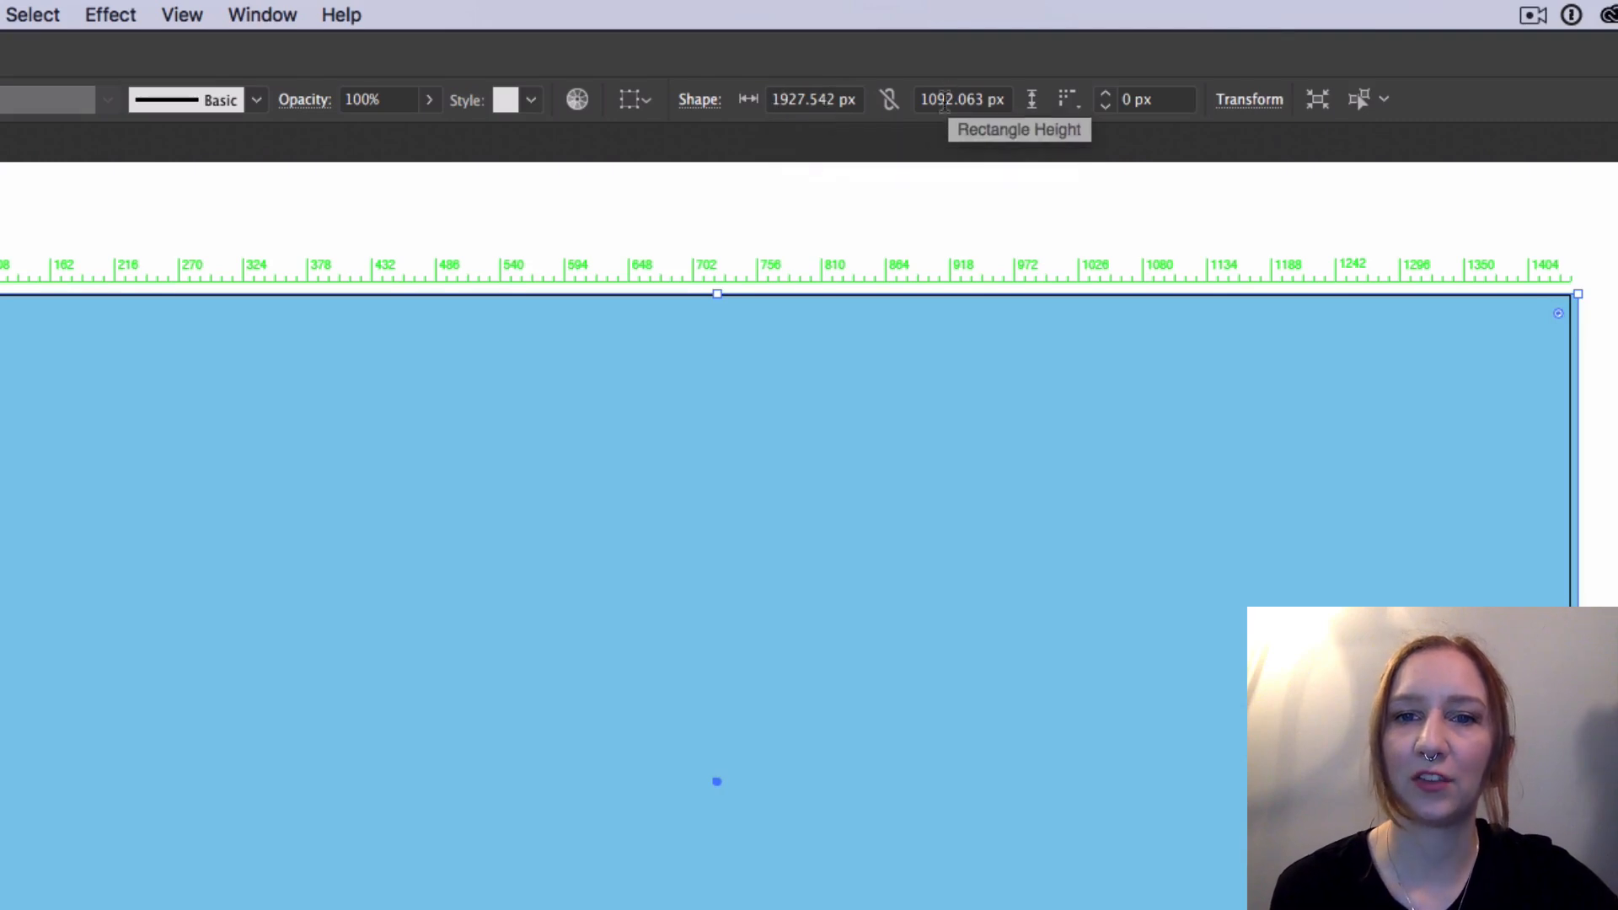
pyautogui.click(889, 105)
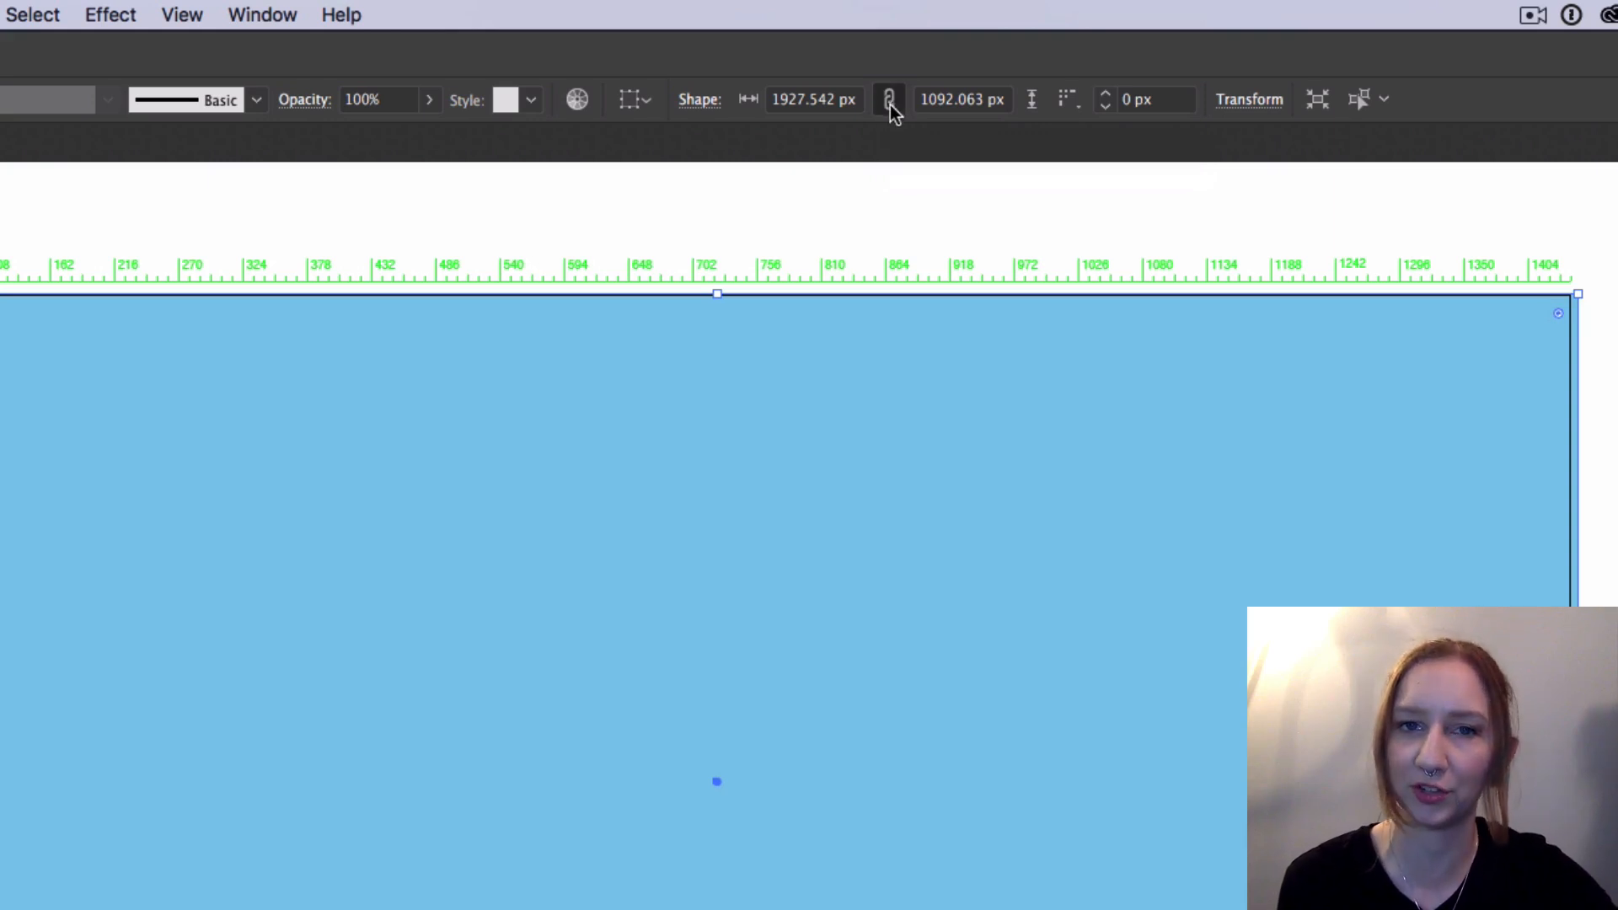
pyautogui.click(778, 101)
pyautogui.moveTo(772, 101); pyautogui.dragTo(932, 237)
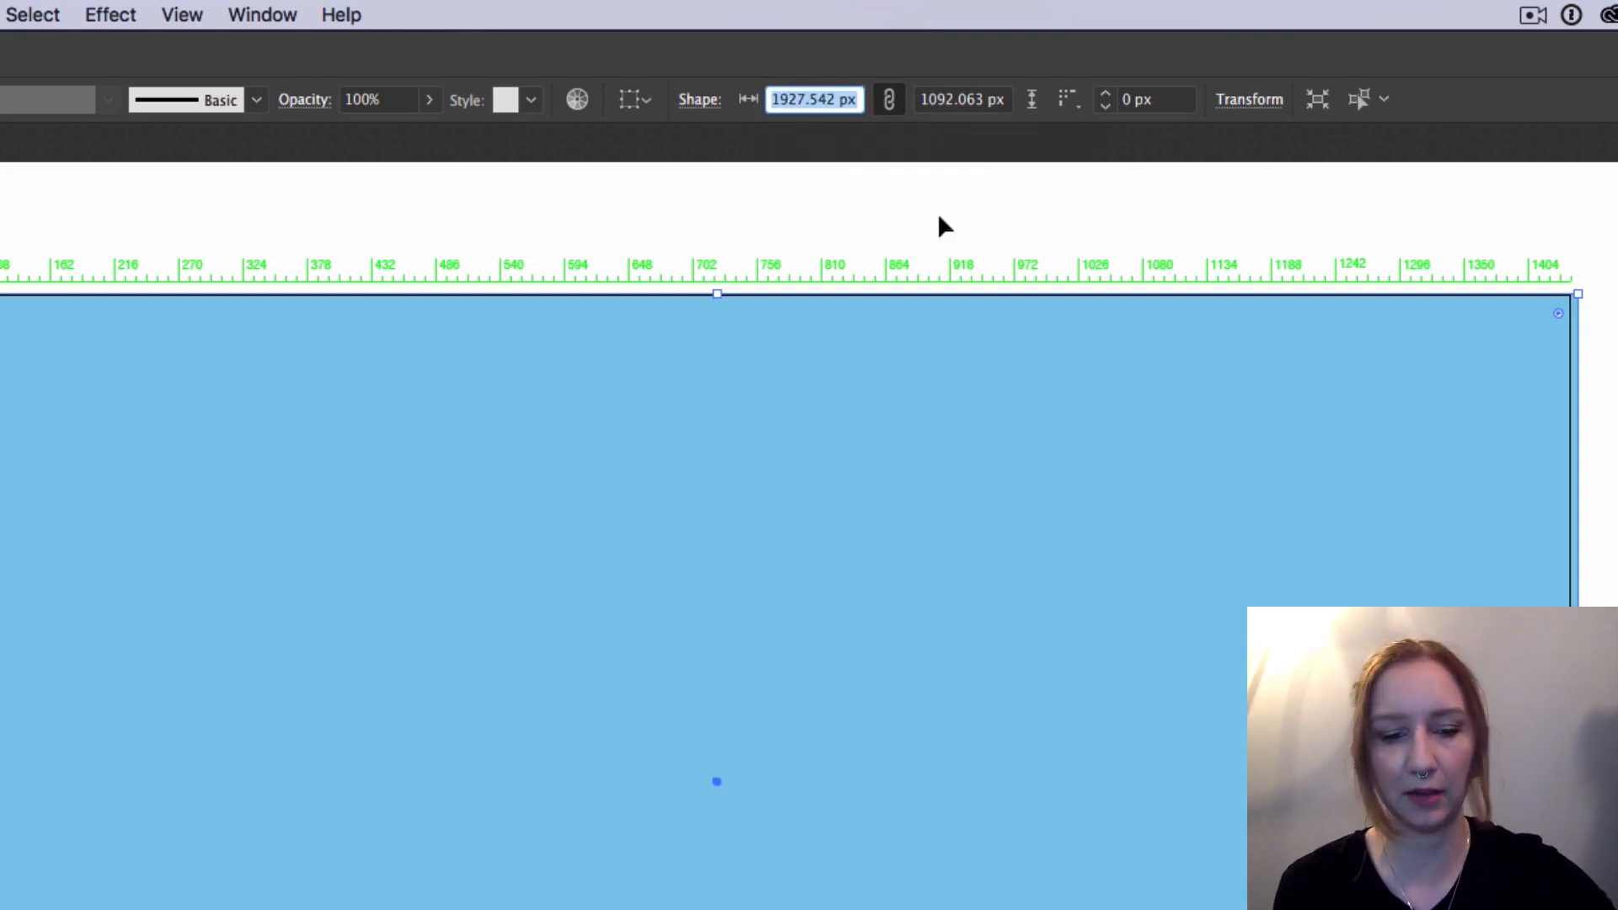
pyautogui.write('1')
pyautogui.write('920')
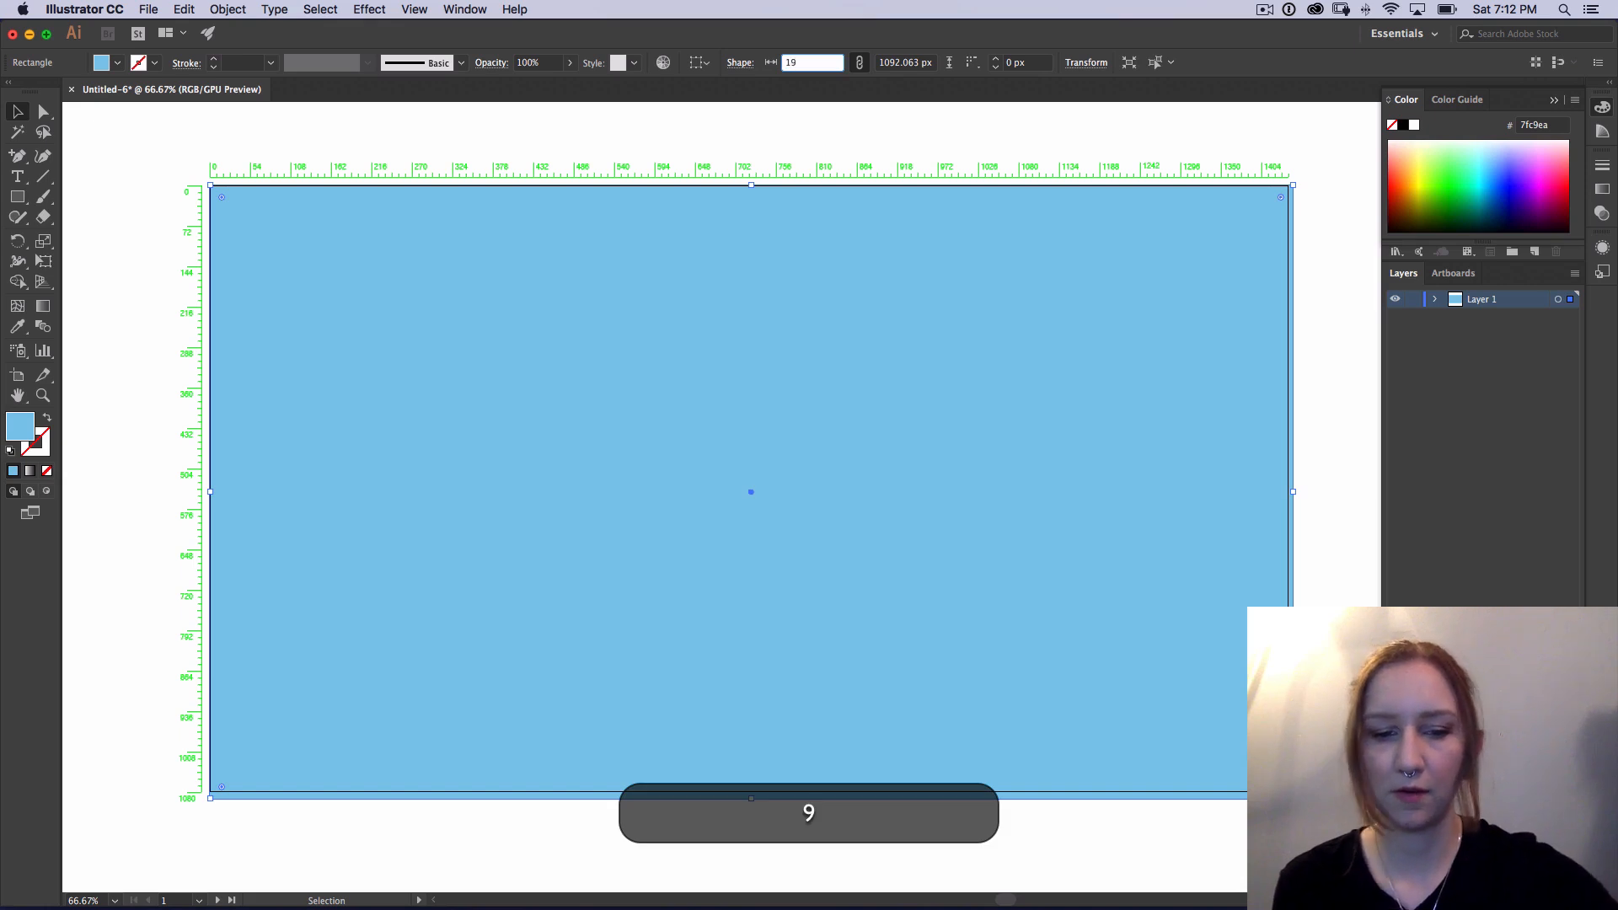
pyautogui.press('Return')
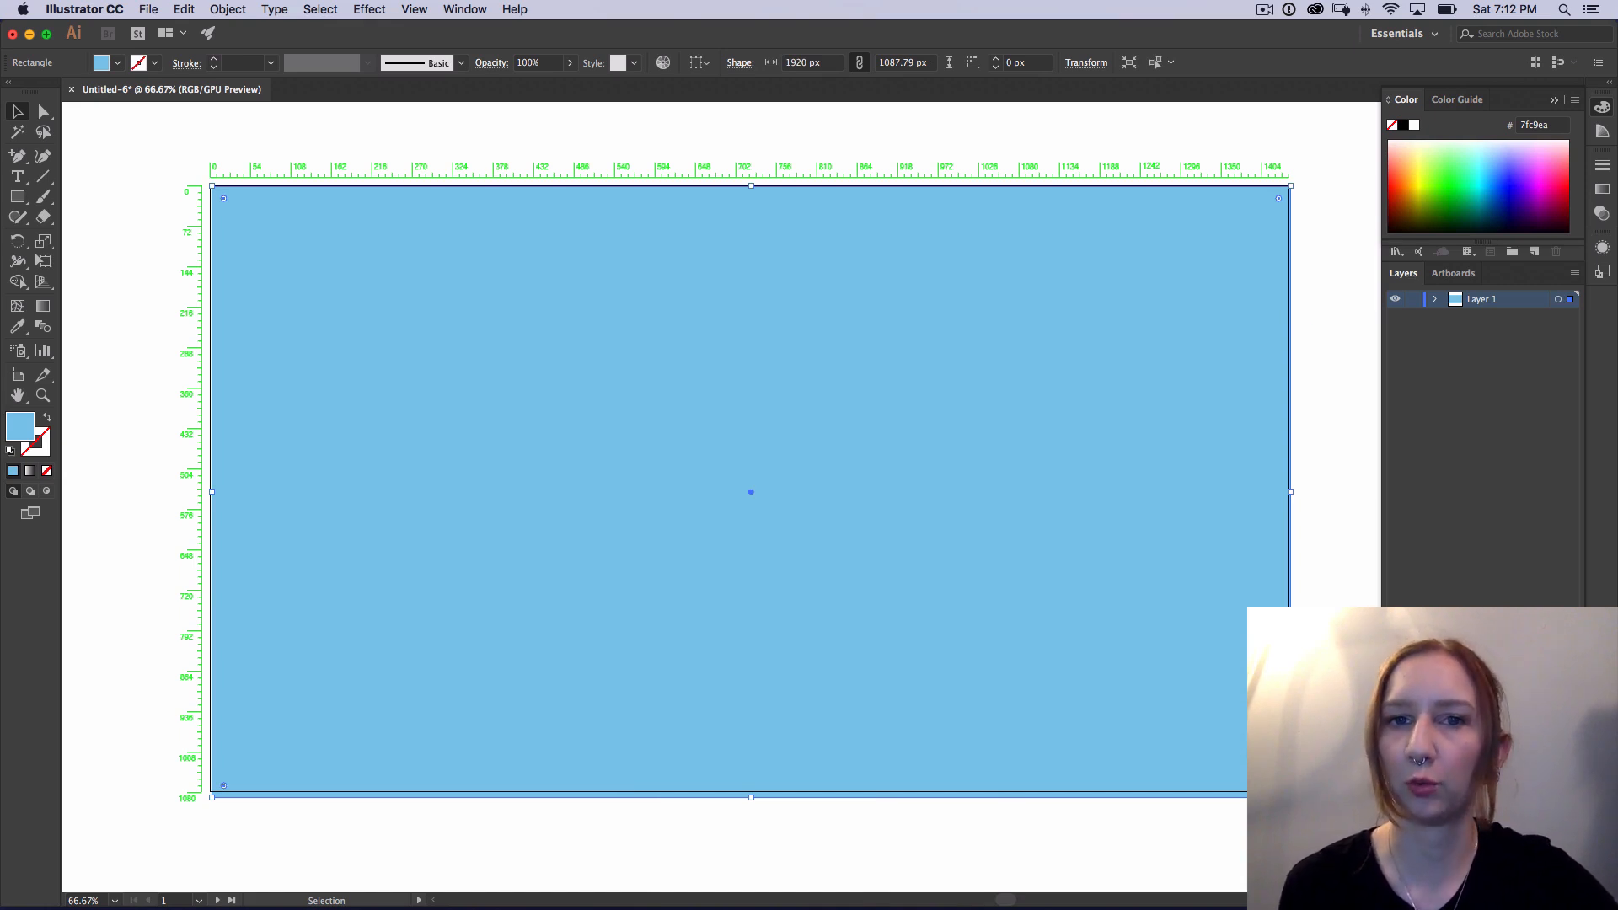
# Step: Unlink the rectangle's width and height proportions and set its height to 1080 px
pyautogui.click(859, 63)
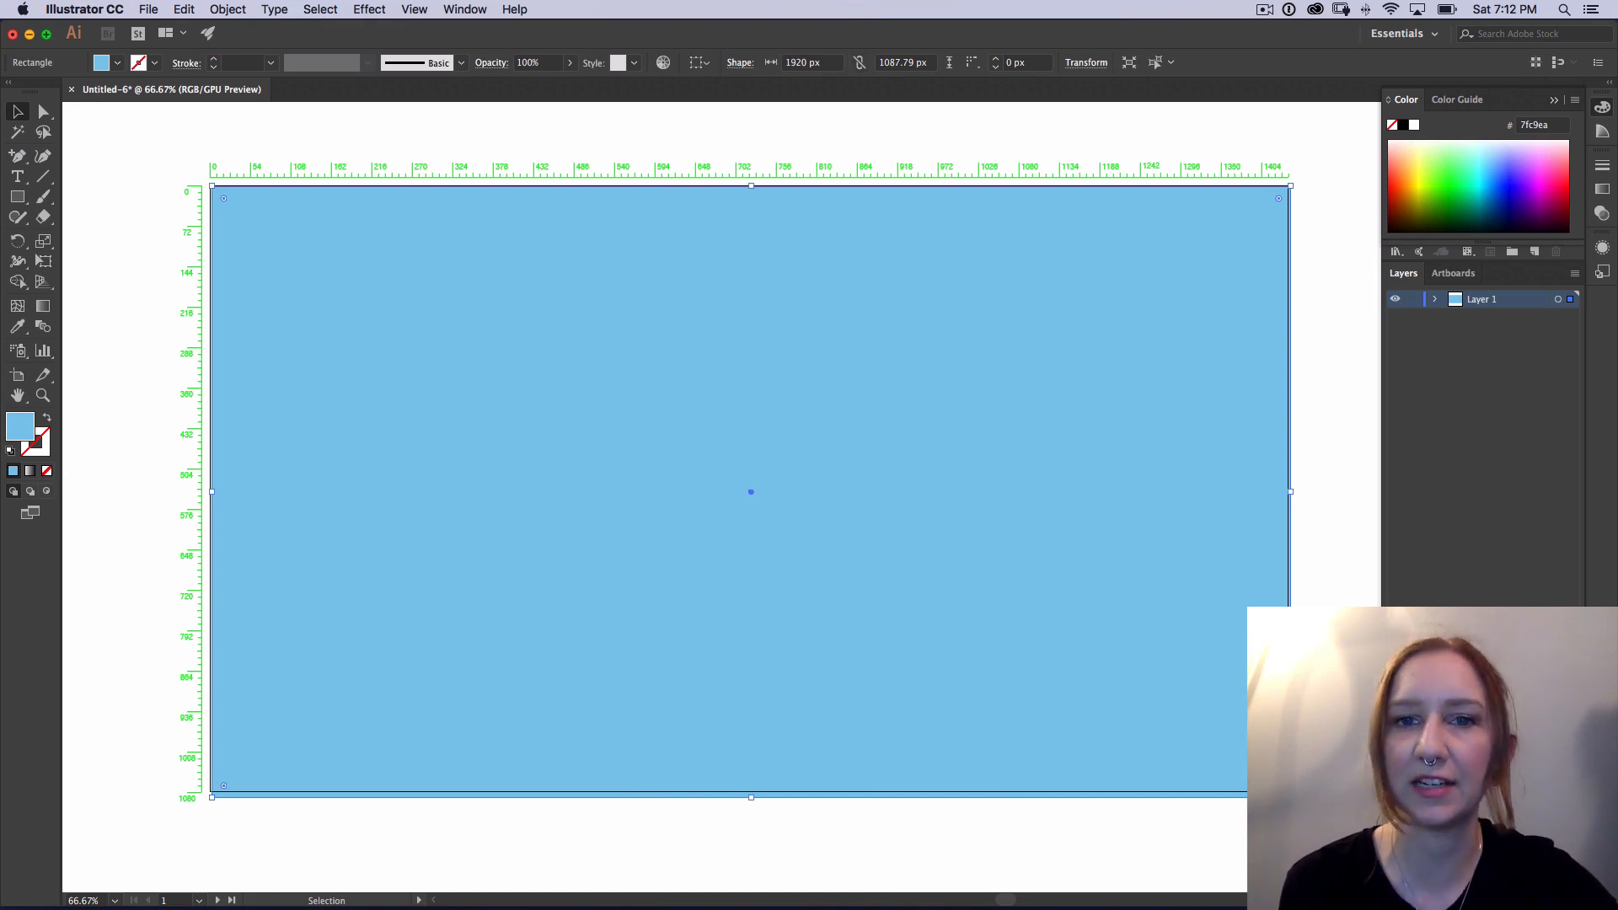
pyautogui.moveTo(928, 64); pyautogui.dragTo(834, 63)
pyautogui.write('1080')
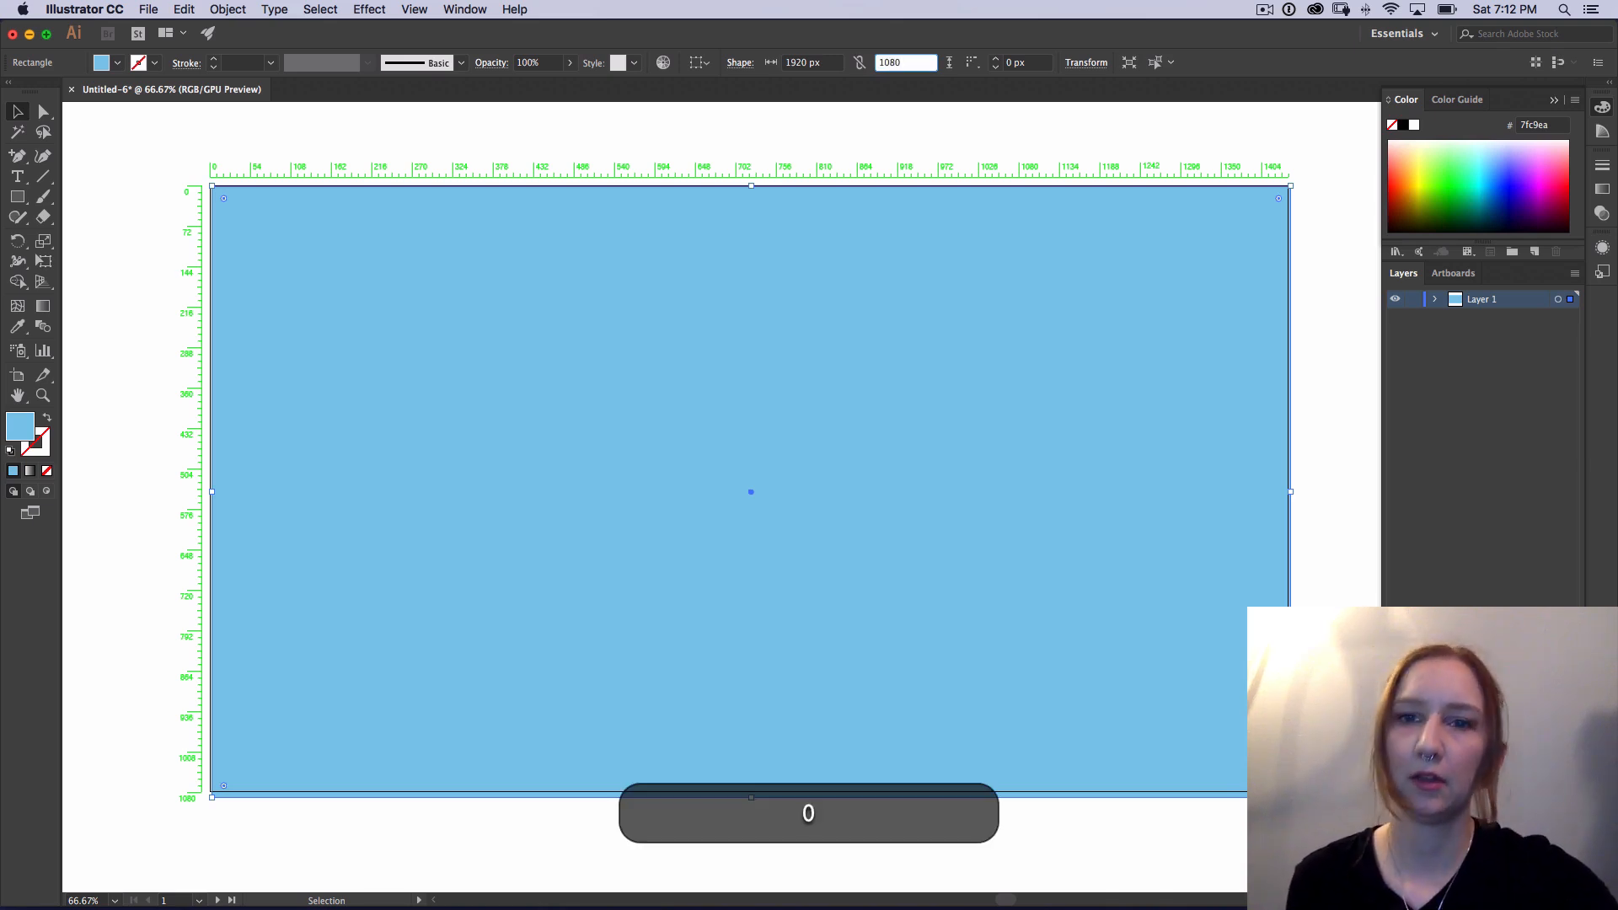
pyautogui.press('Return')
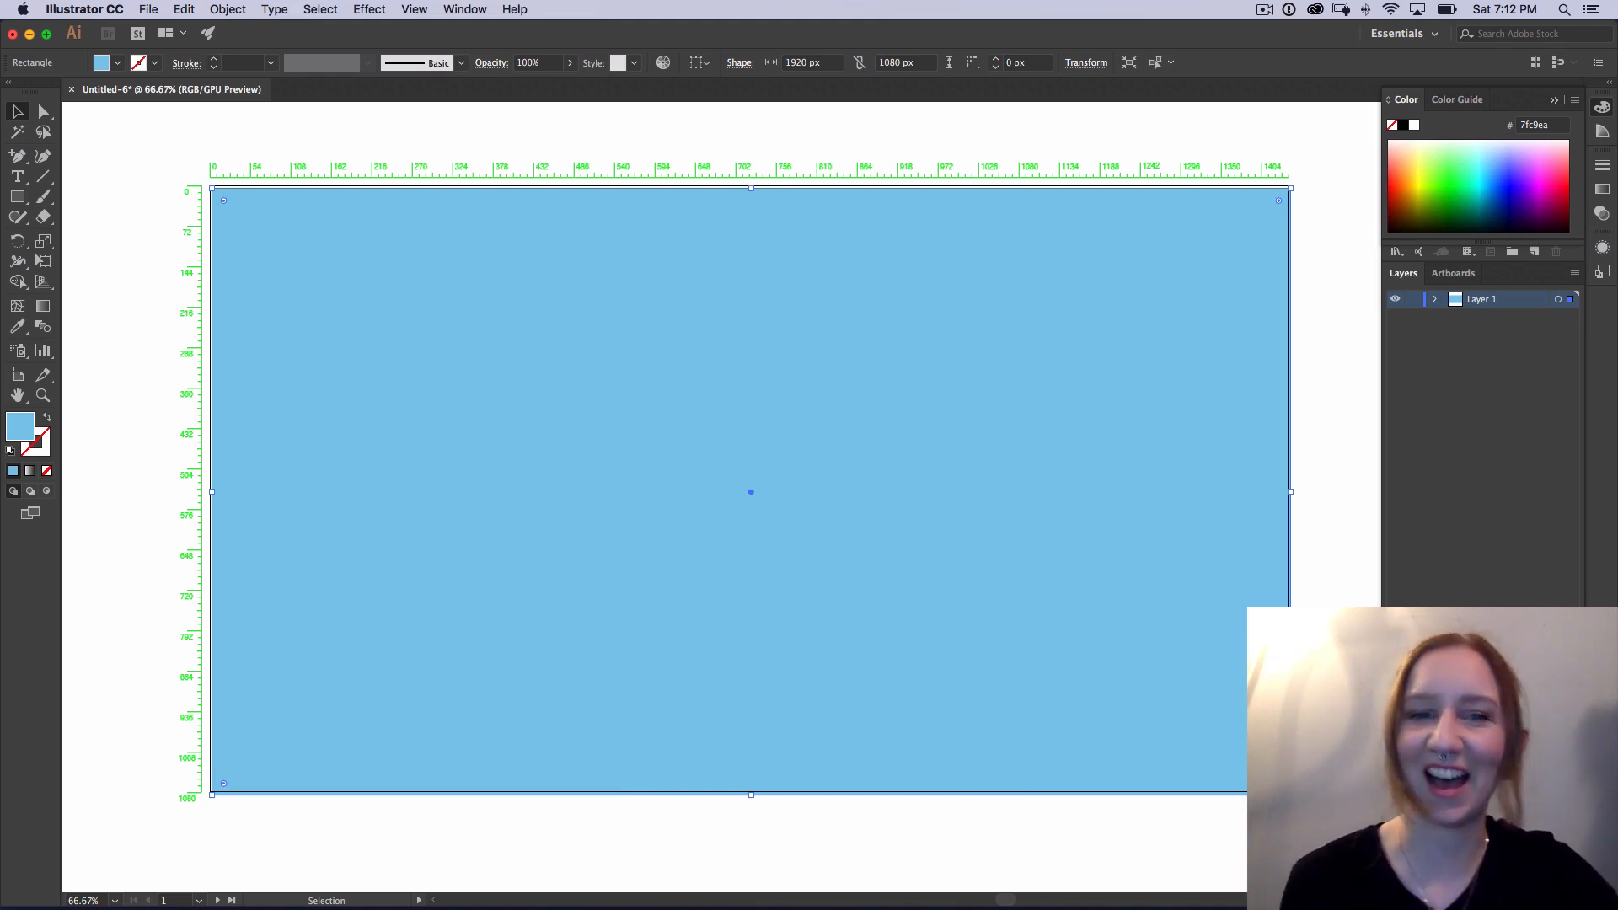
# Step: Center the rectangle on the artboard by setting its X position to 960 px and Y to 540 px, and deselect it
pyautogui.click(1189, 144)
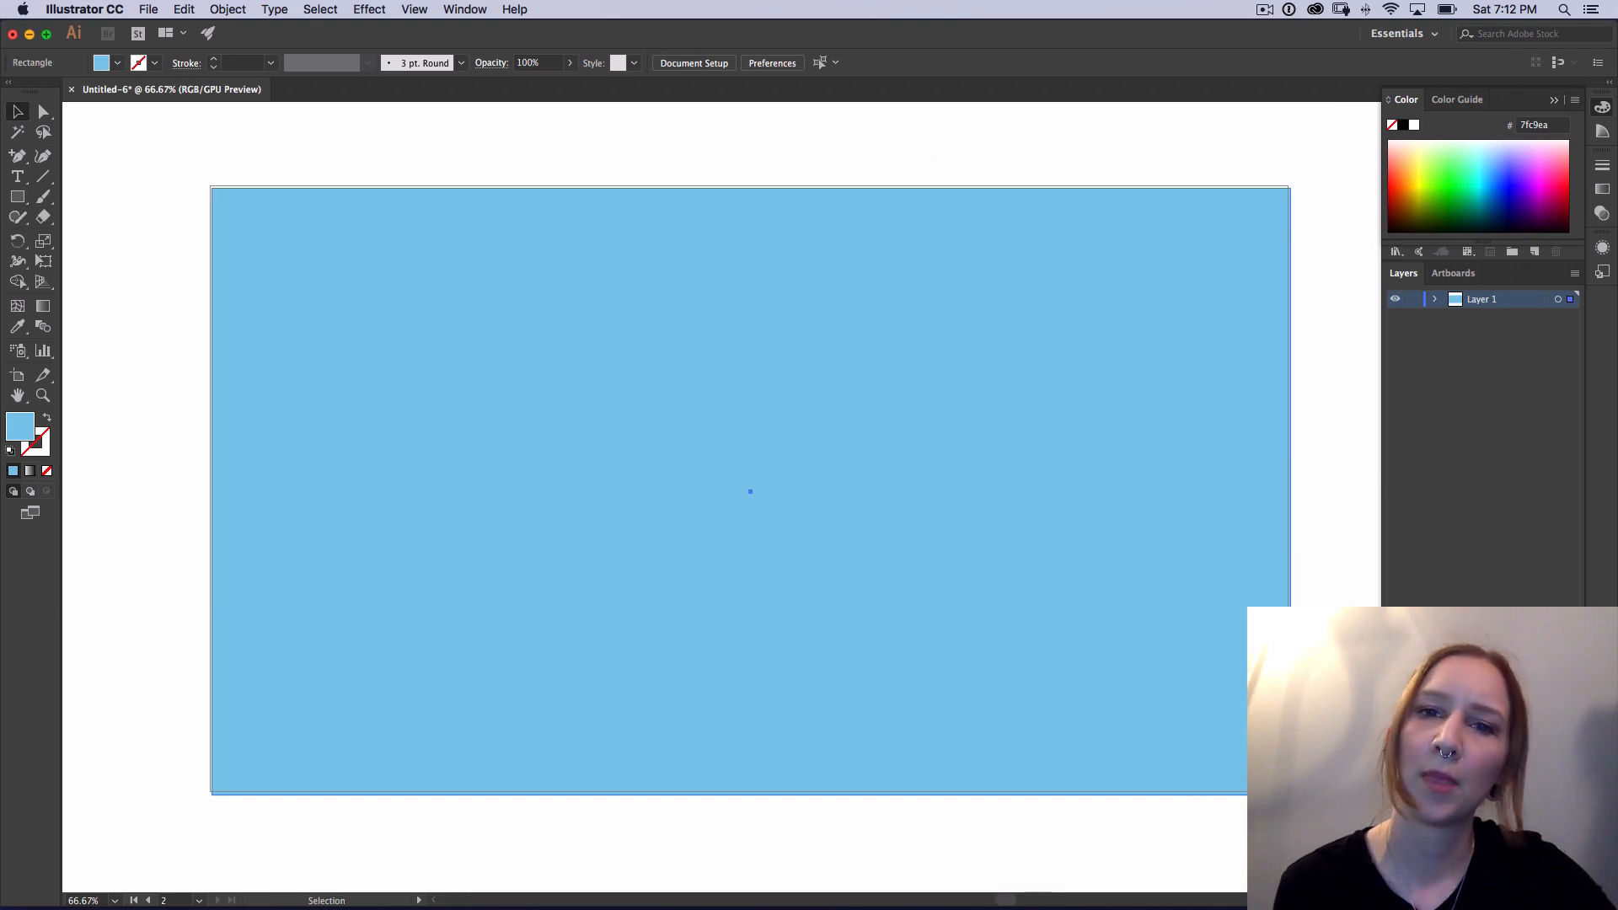
pyautogui.click(750, 492)
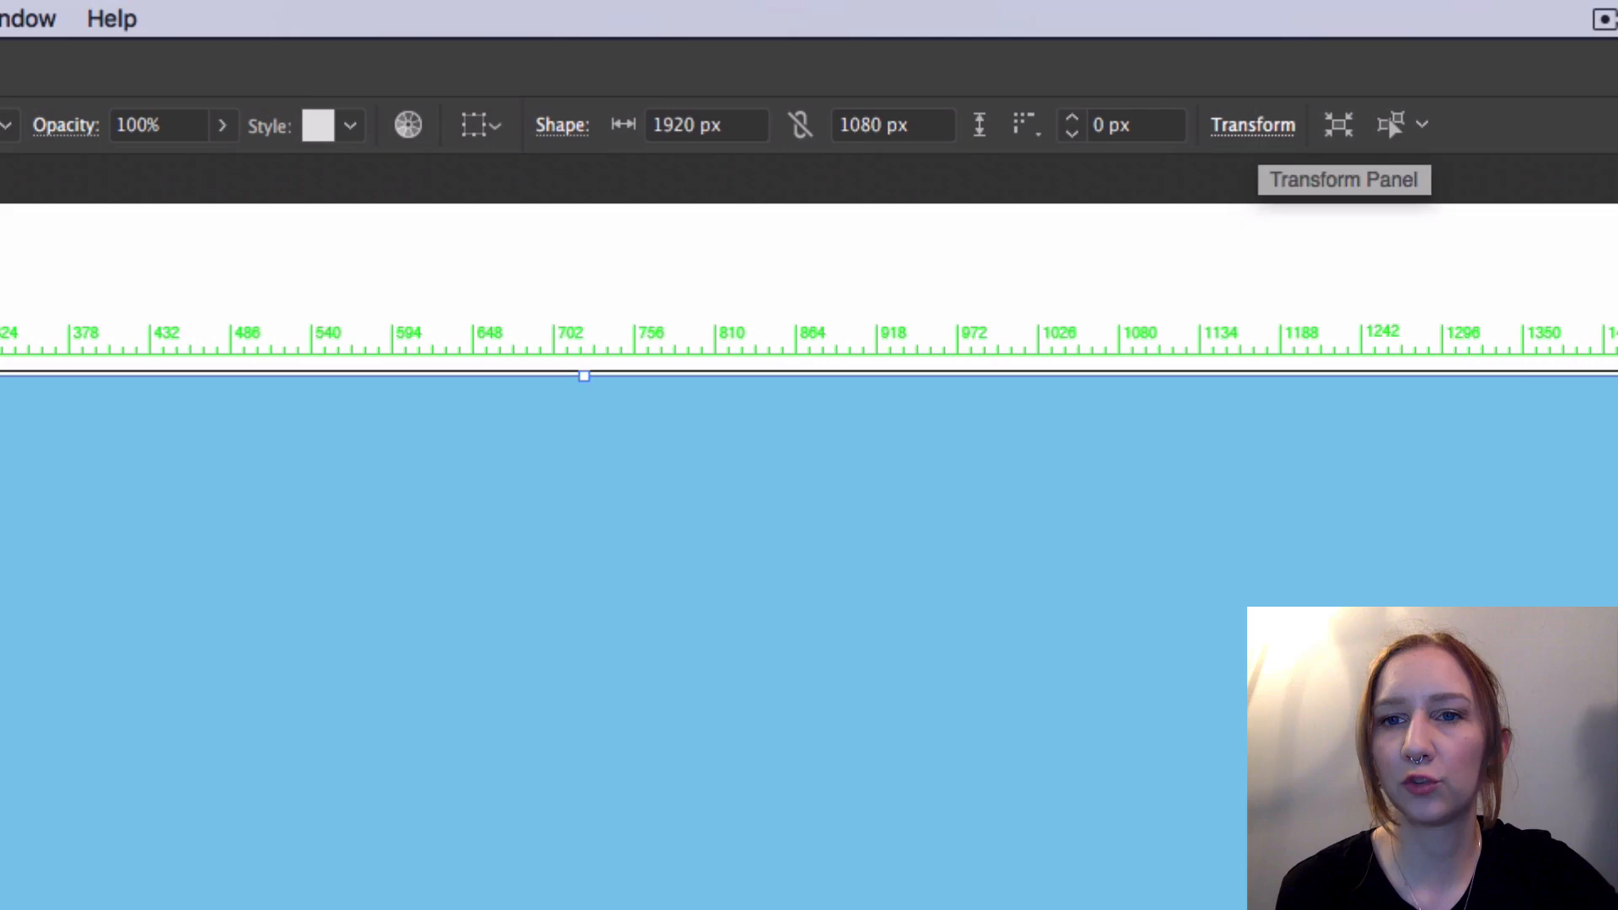
pyautogui.click(1085, 63)
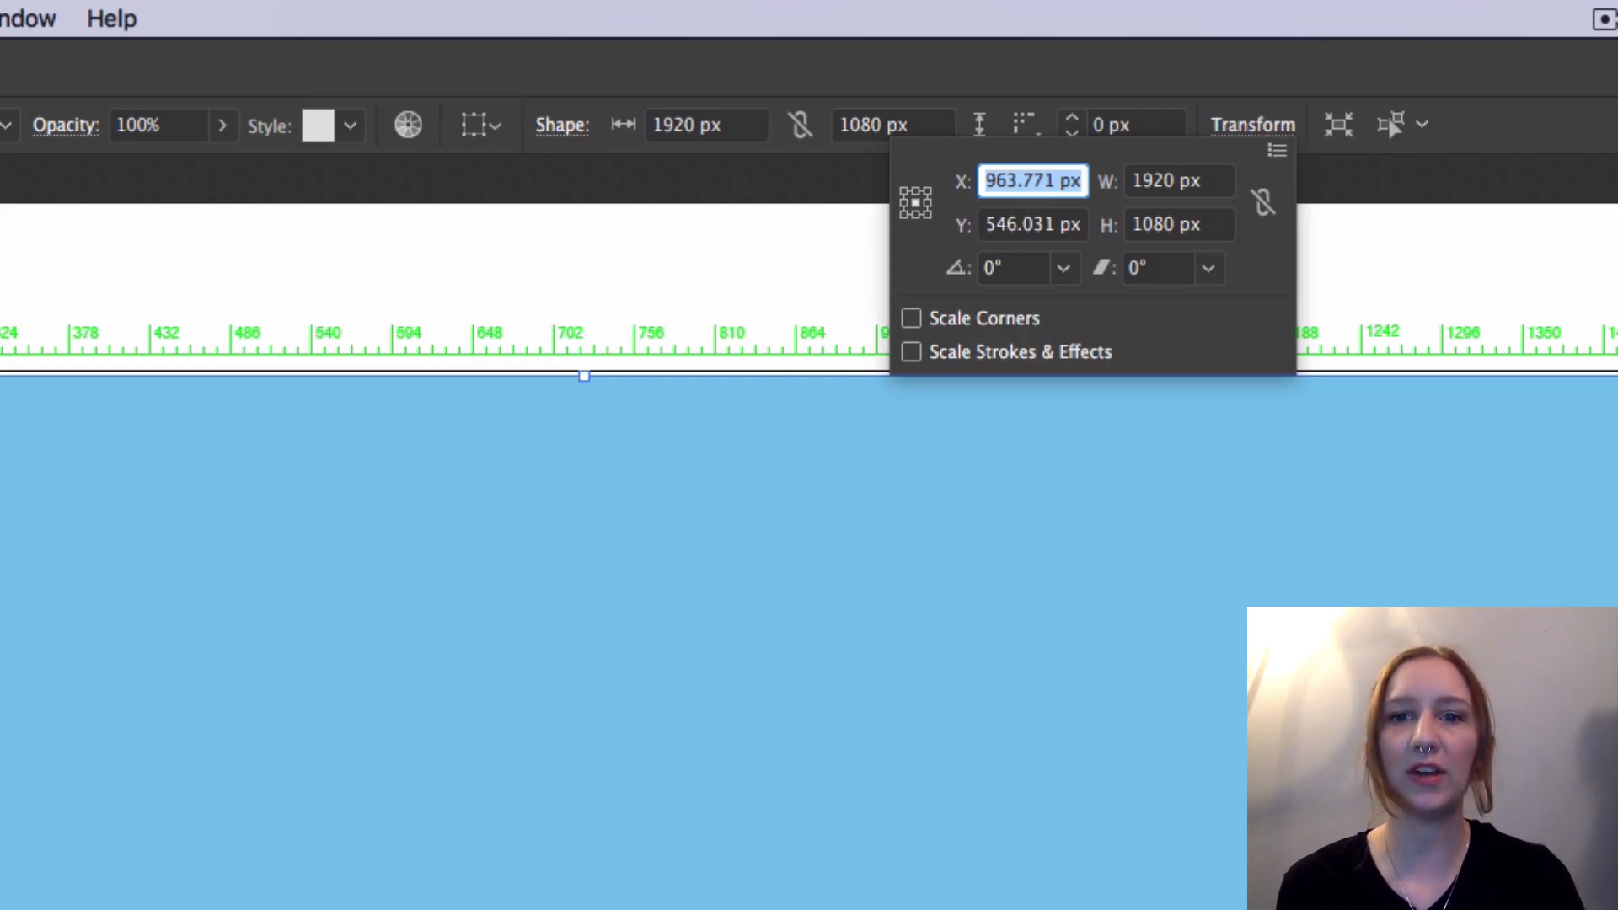
pyautogui.write('960')
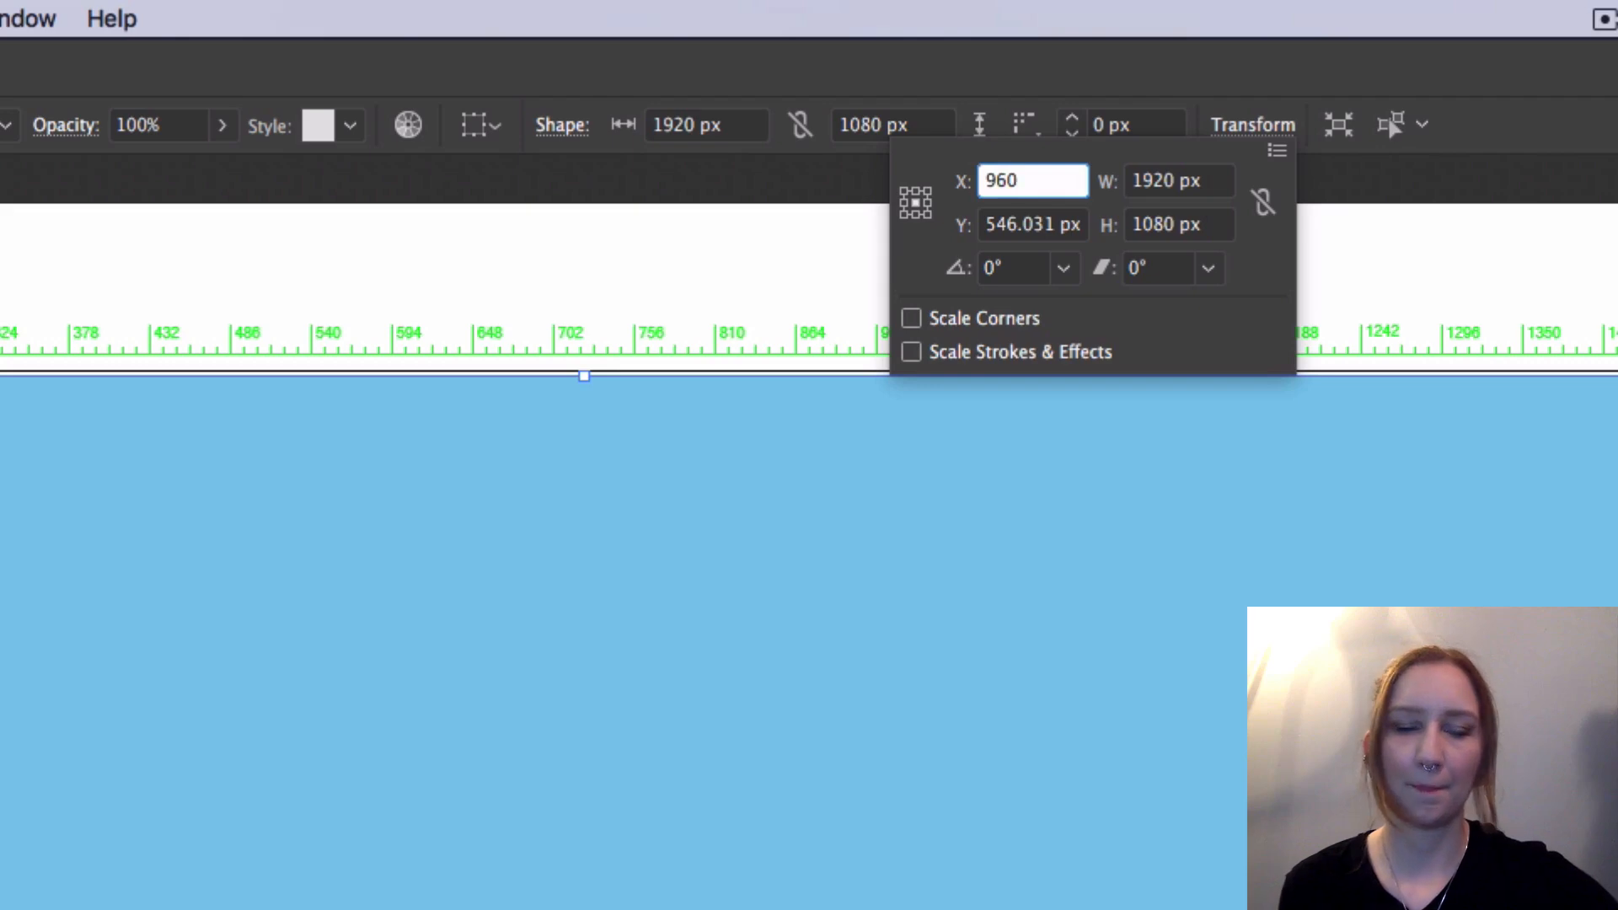
pyautogui.press('Tab')
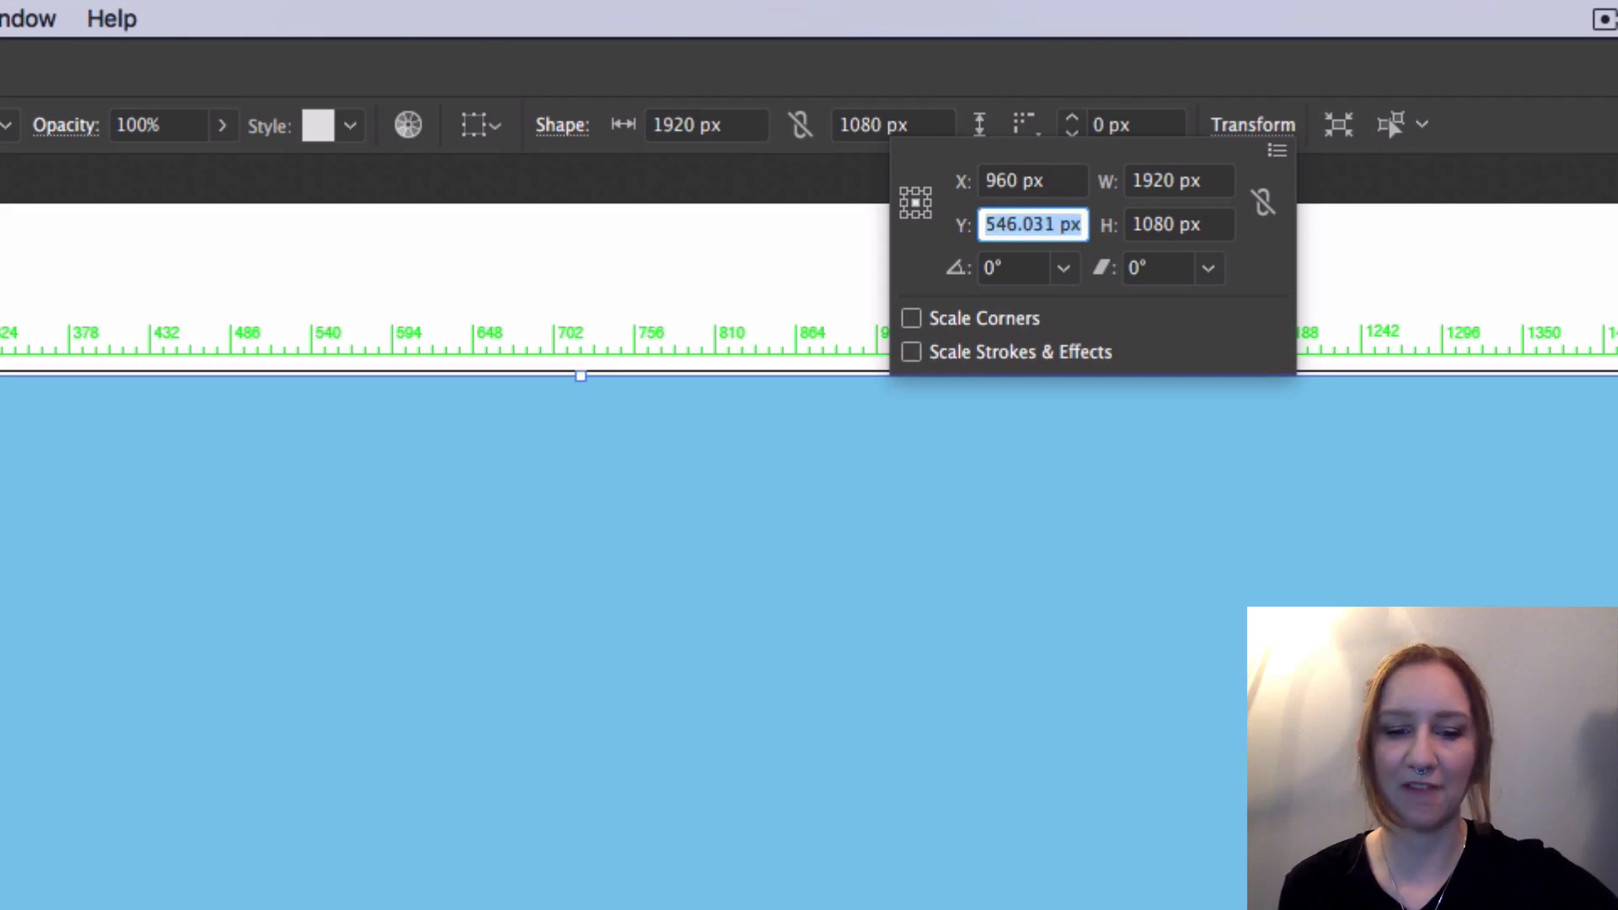
pyautogui.write('540')
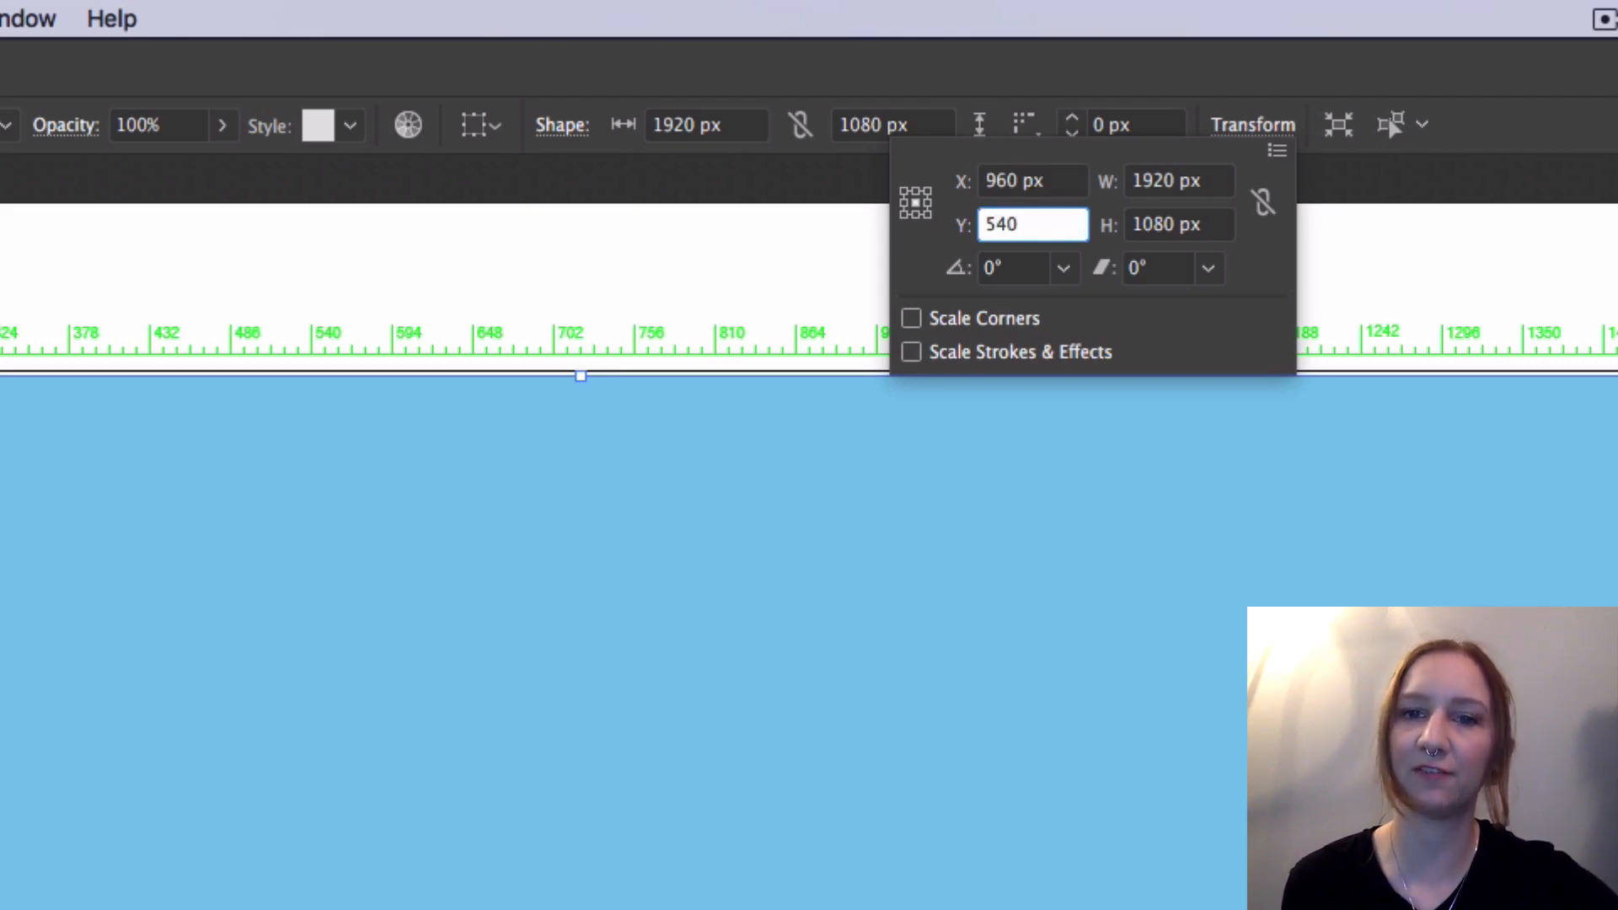
pyautogui.press('Return')
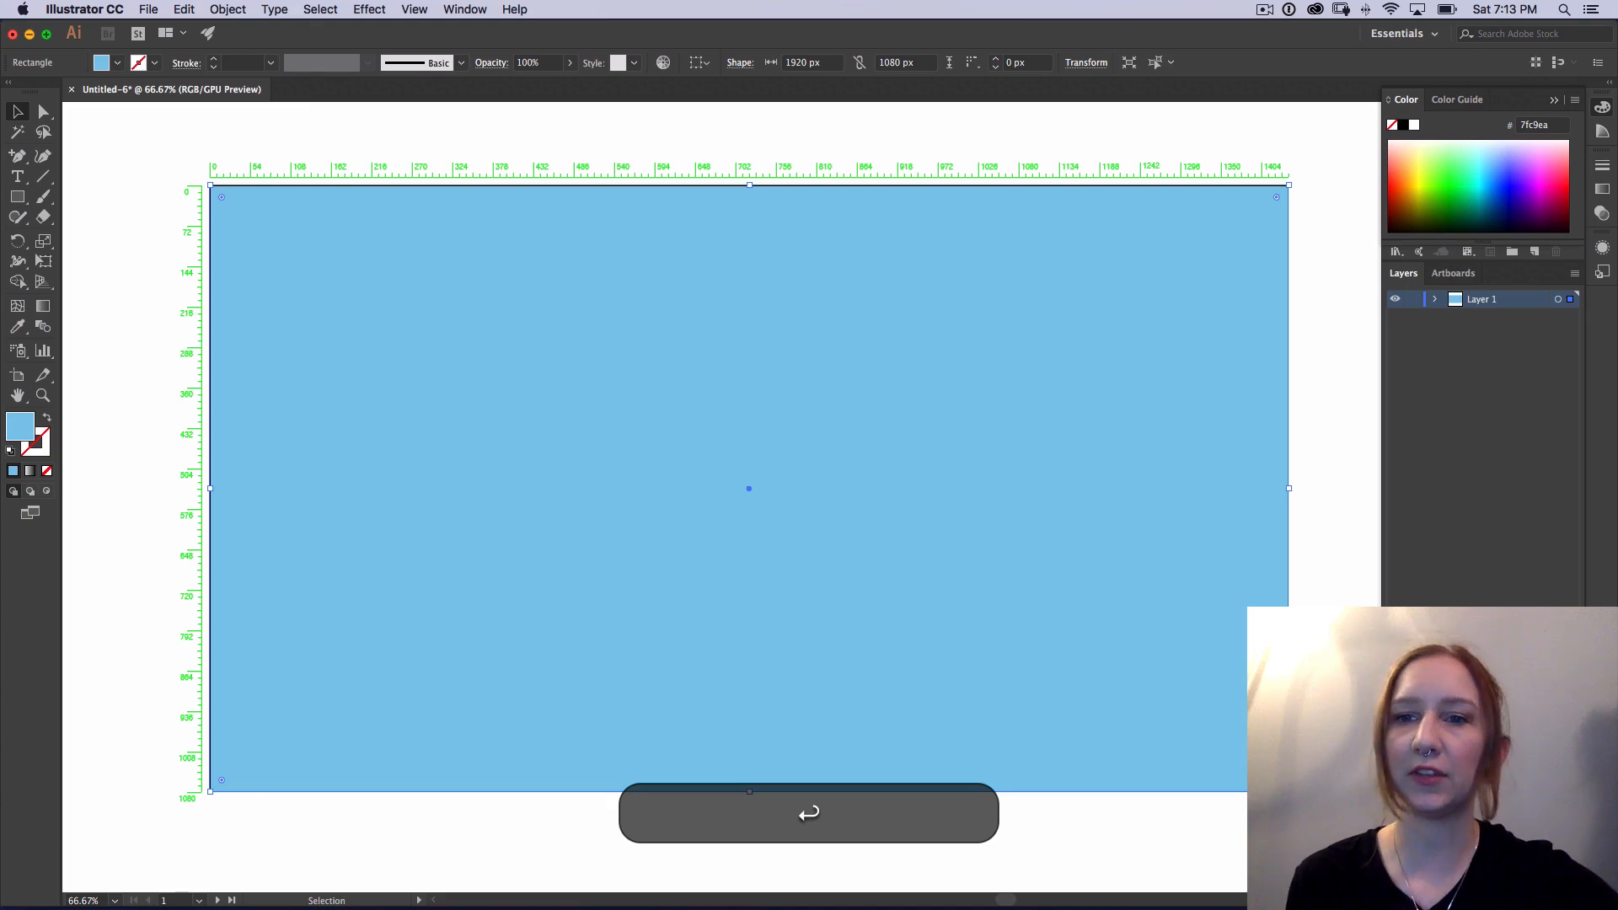
pyautogui.click(1053, 139)
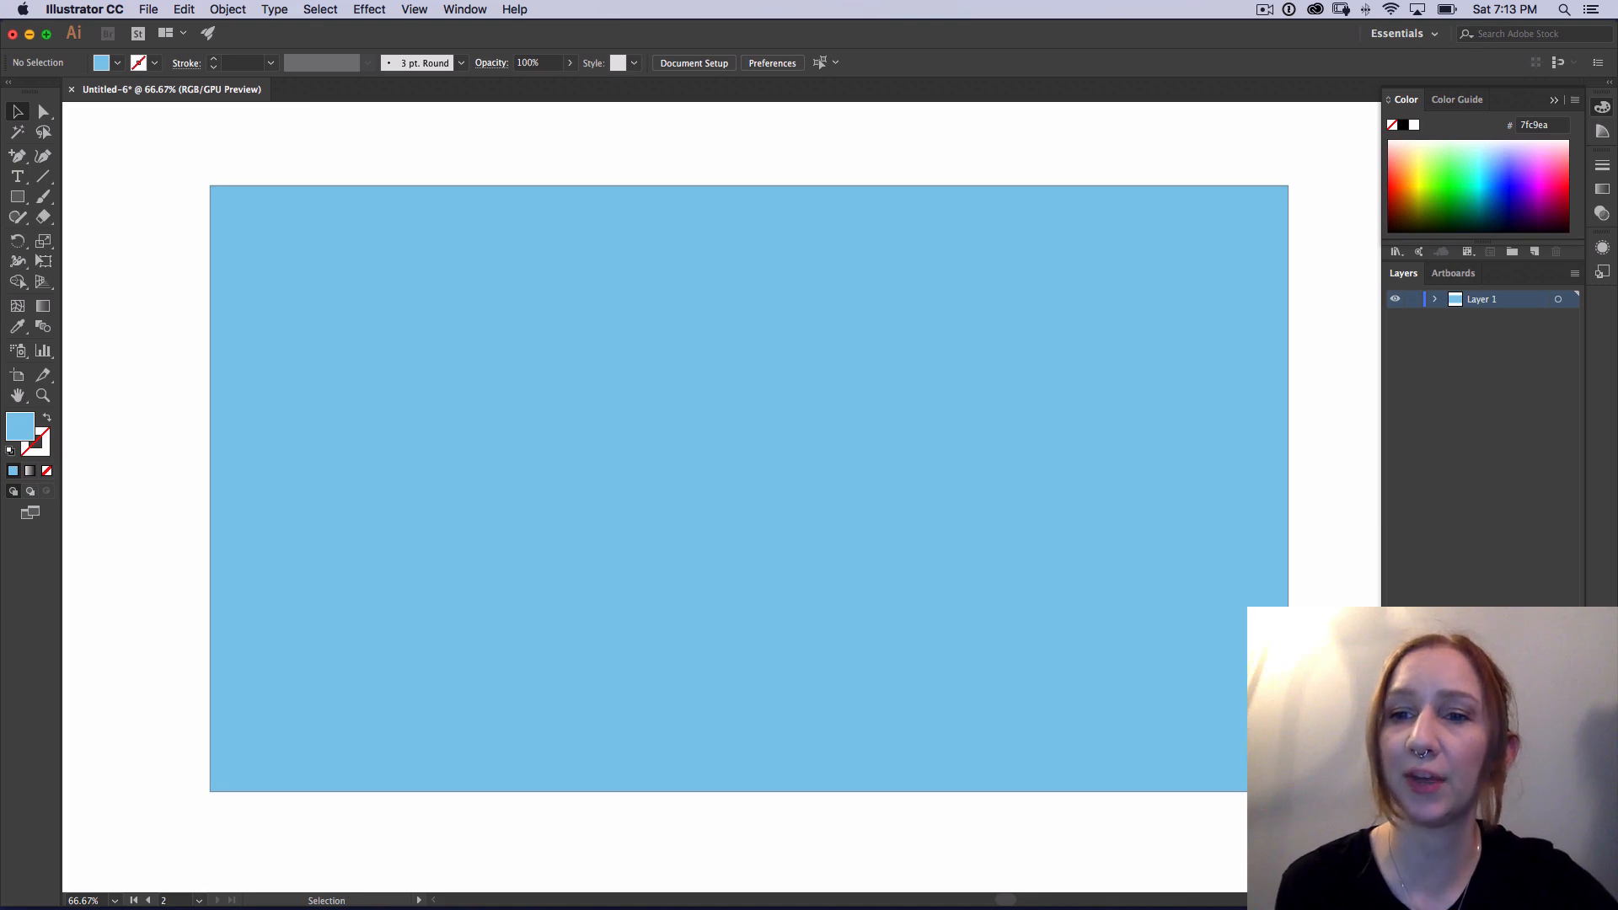
# Step: Expand Layer 1, lock the background rectangle and rename it BKG
pyautogui.click(1436, 300)
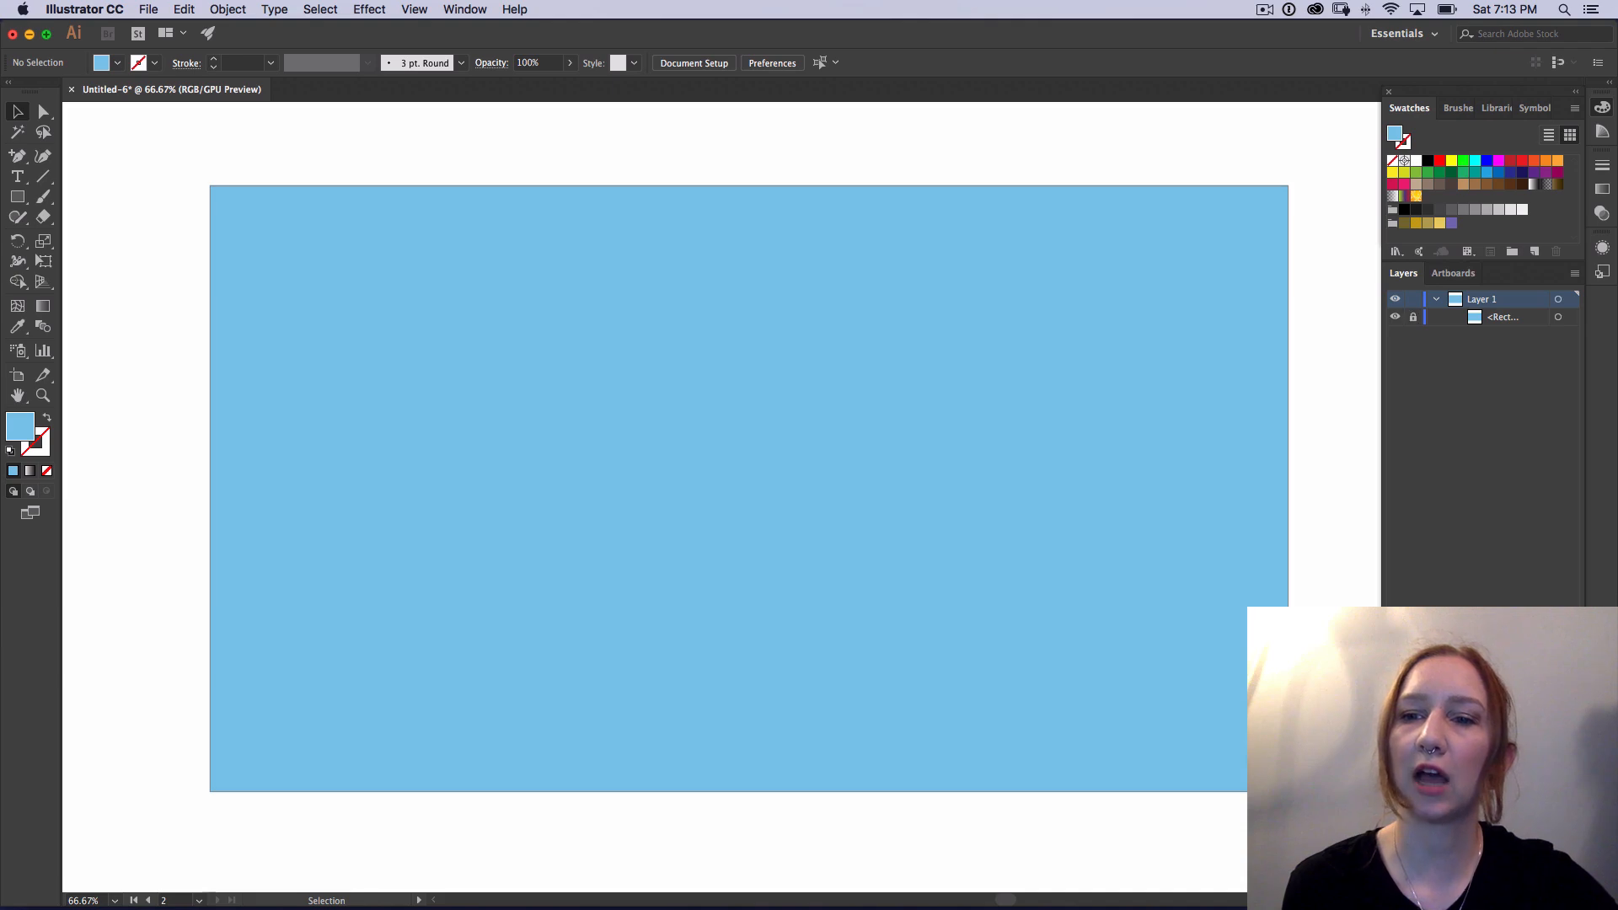
pyautogui.doubleClick(1503, 317)
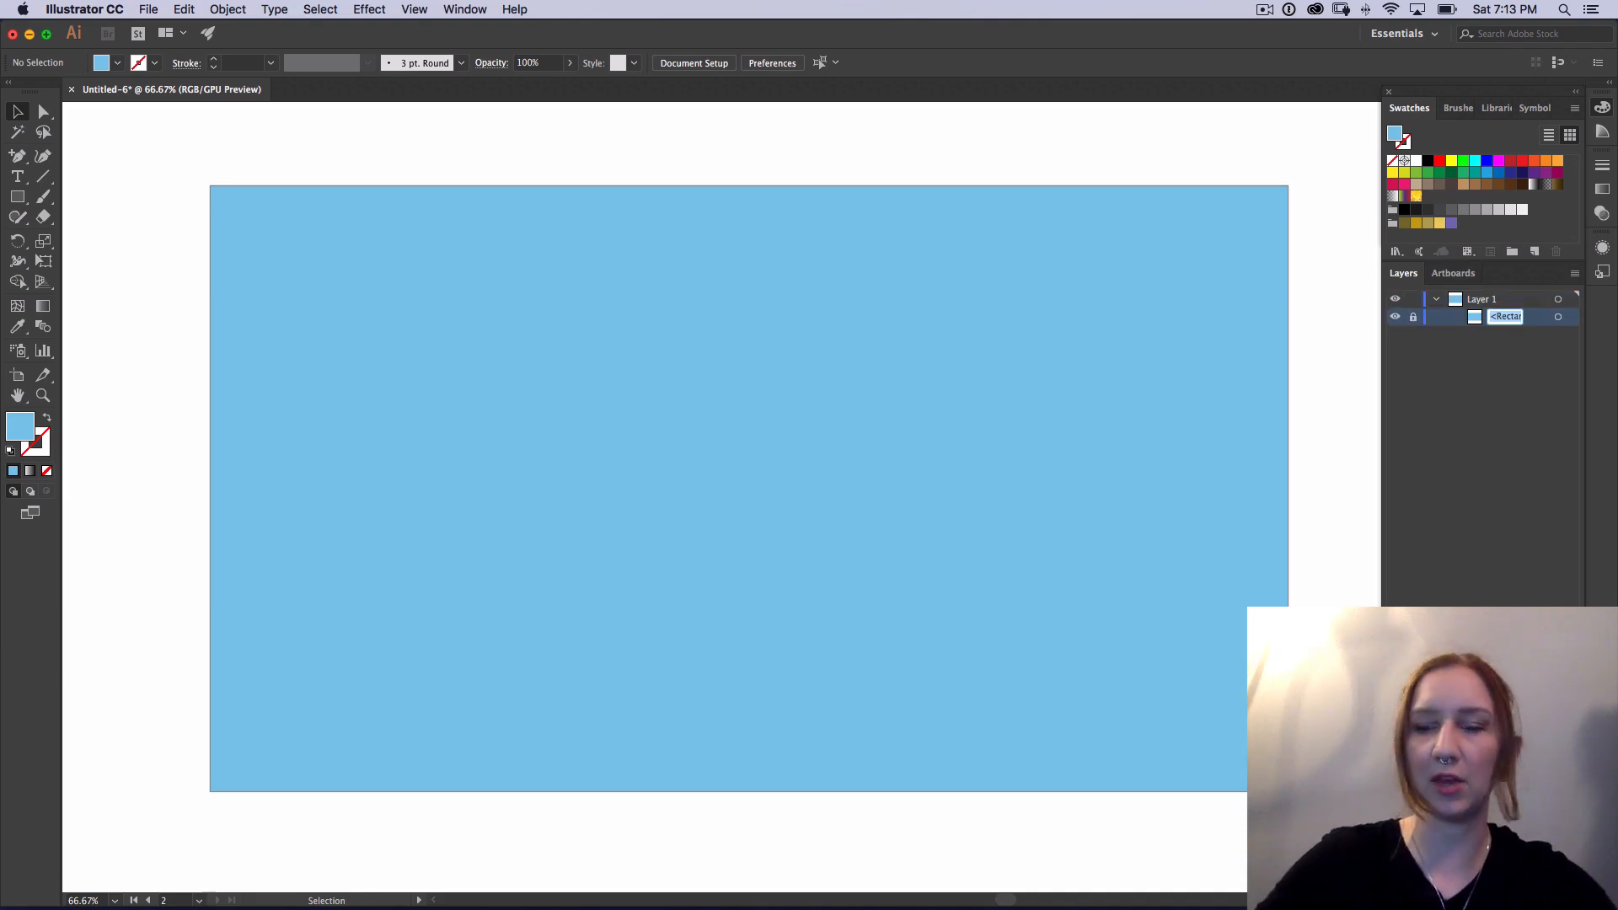
pyautogui.write('BKG')
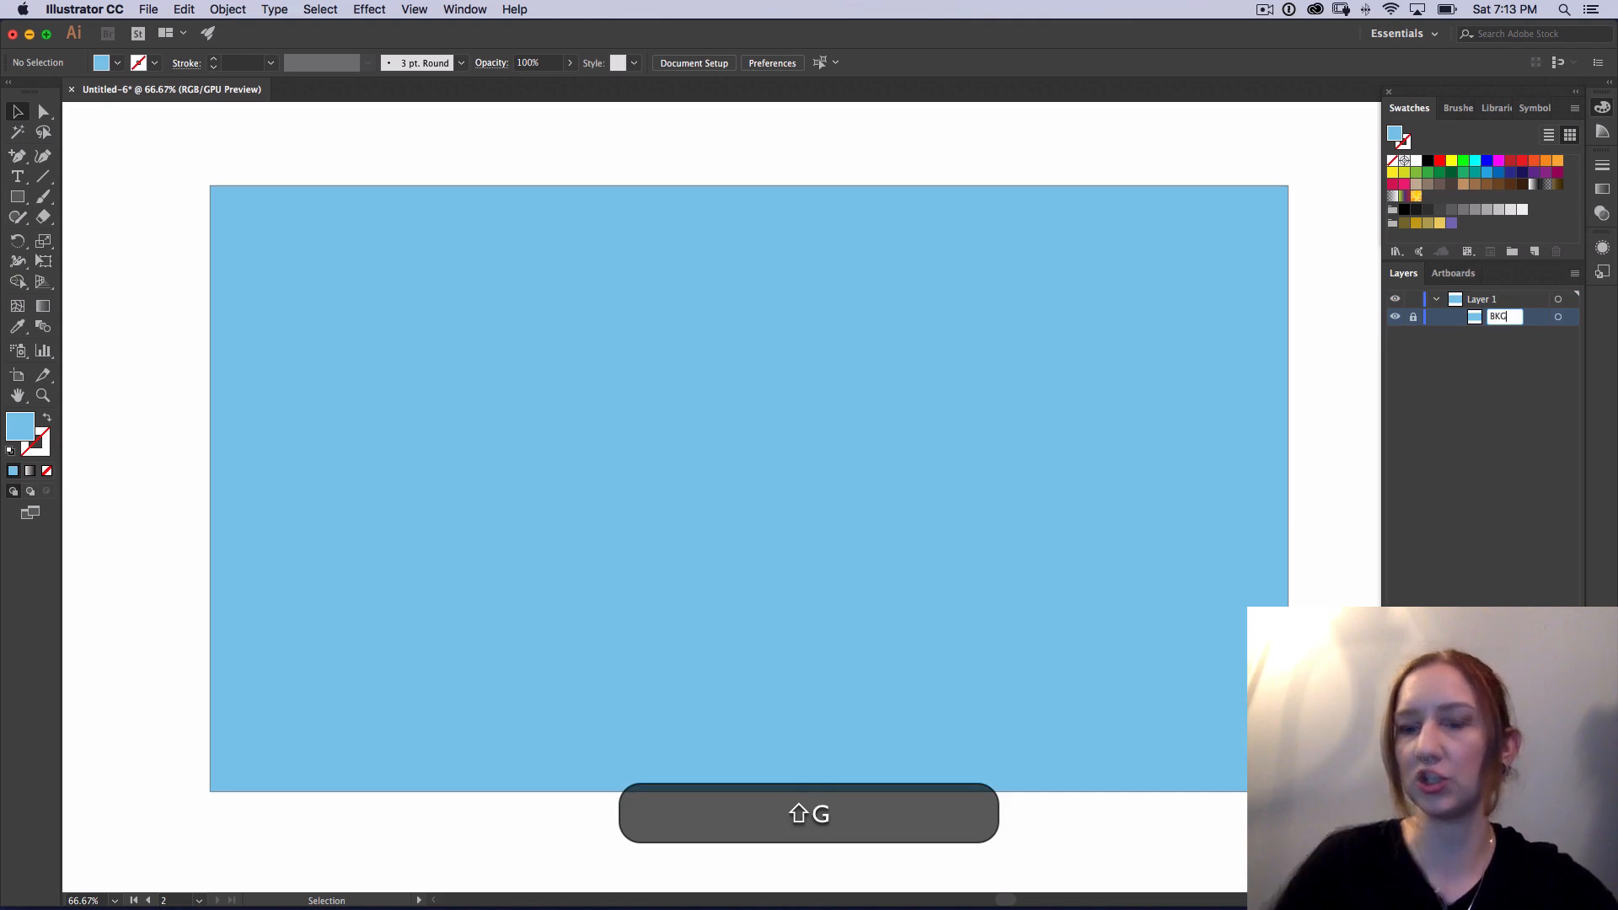
pyautogui.click(1528, 399)
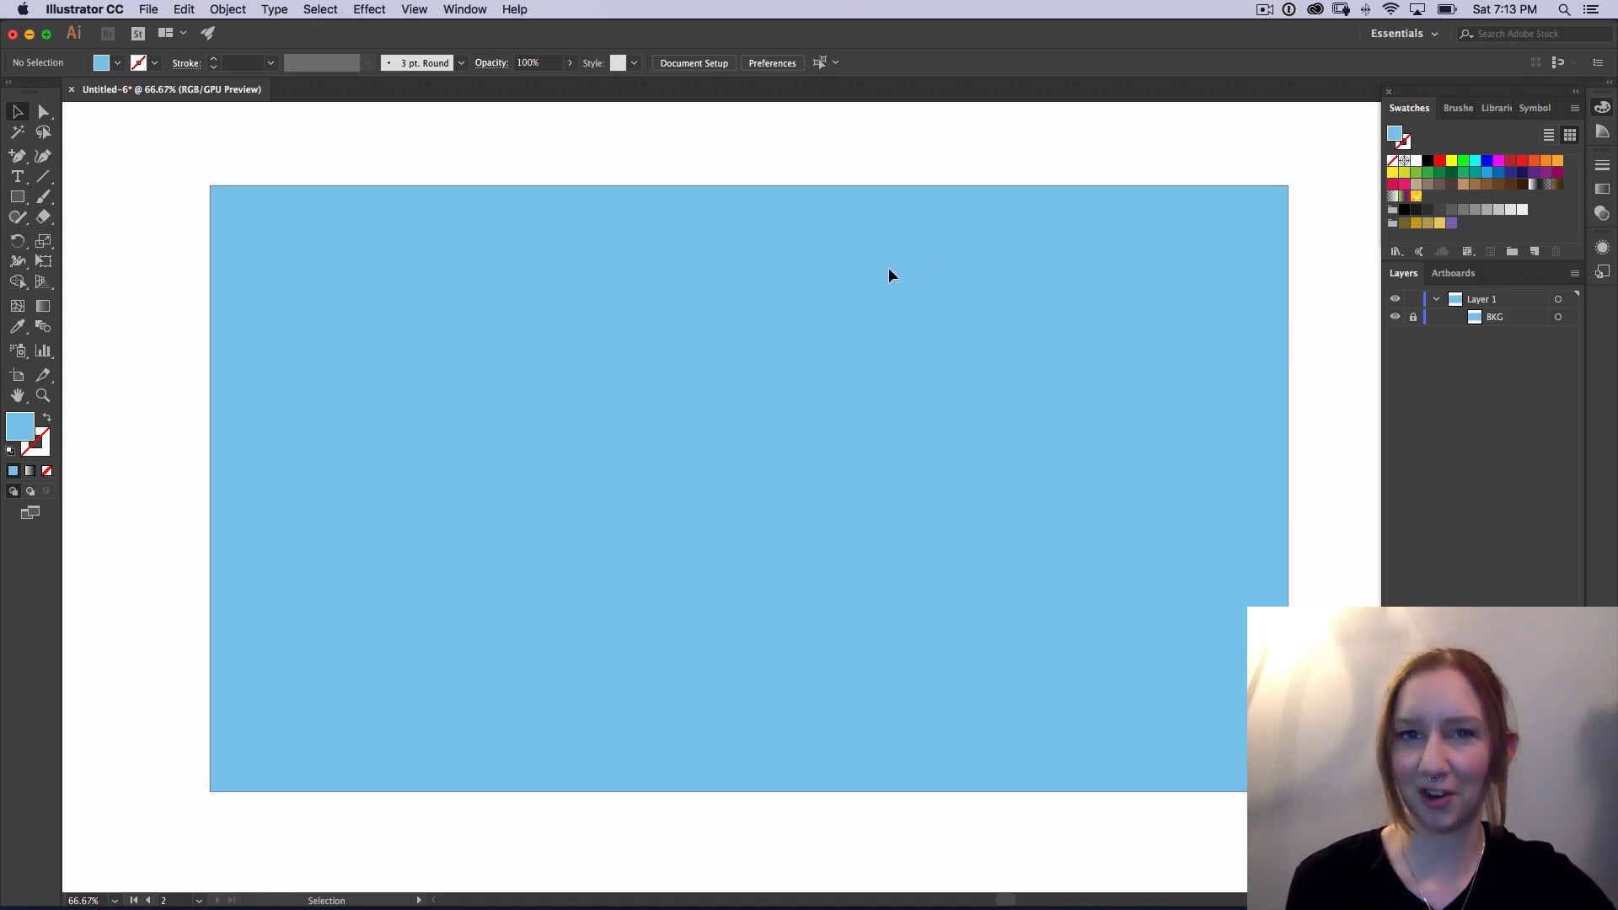
# Step: Draw a rectangle of about 477 x 523 px near the artboard's center and fill it with dark slate blue, hex 3d5760
pyautogui.press('m')
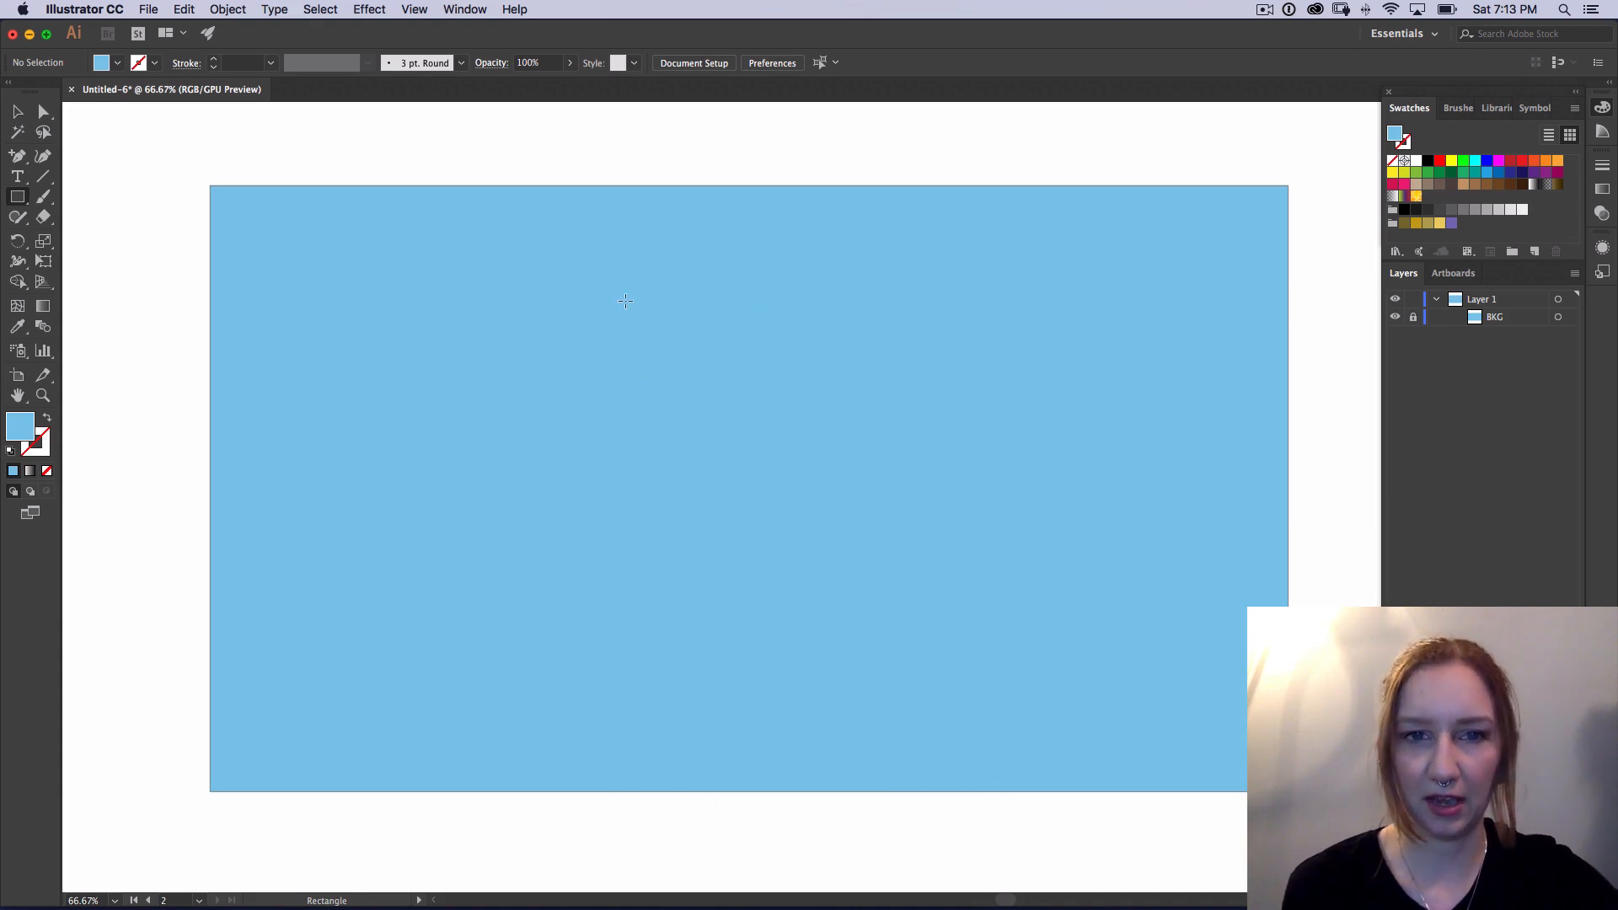
pyautogui.moveTo(618, 286); pyautogui.dragTo(886, 579)
pyautogui.press('super+r')
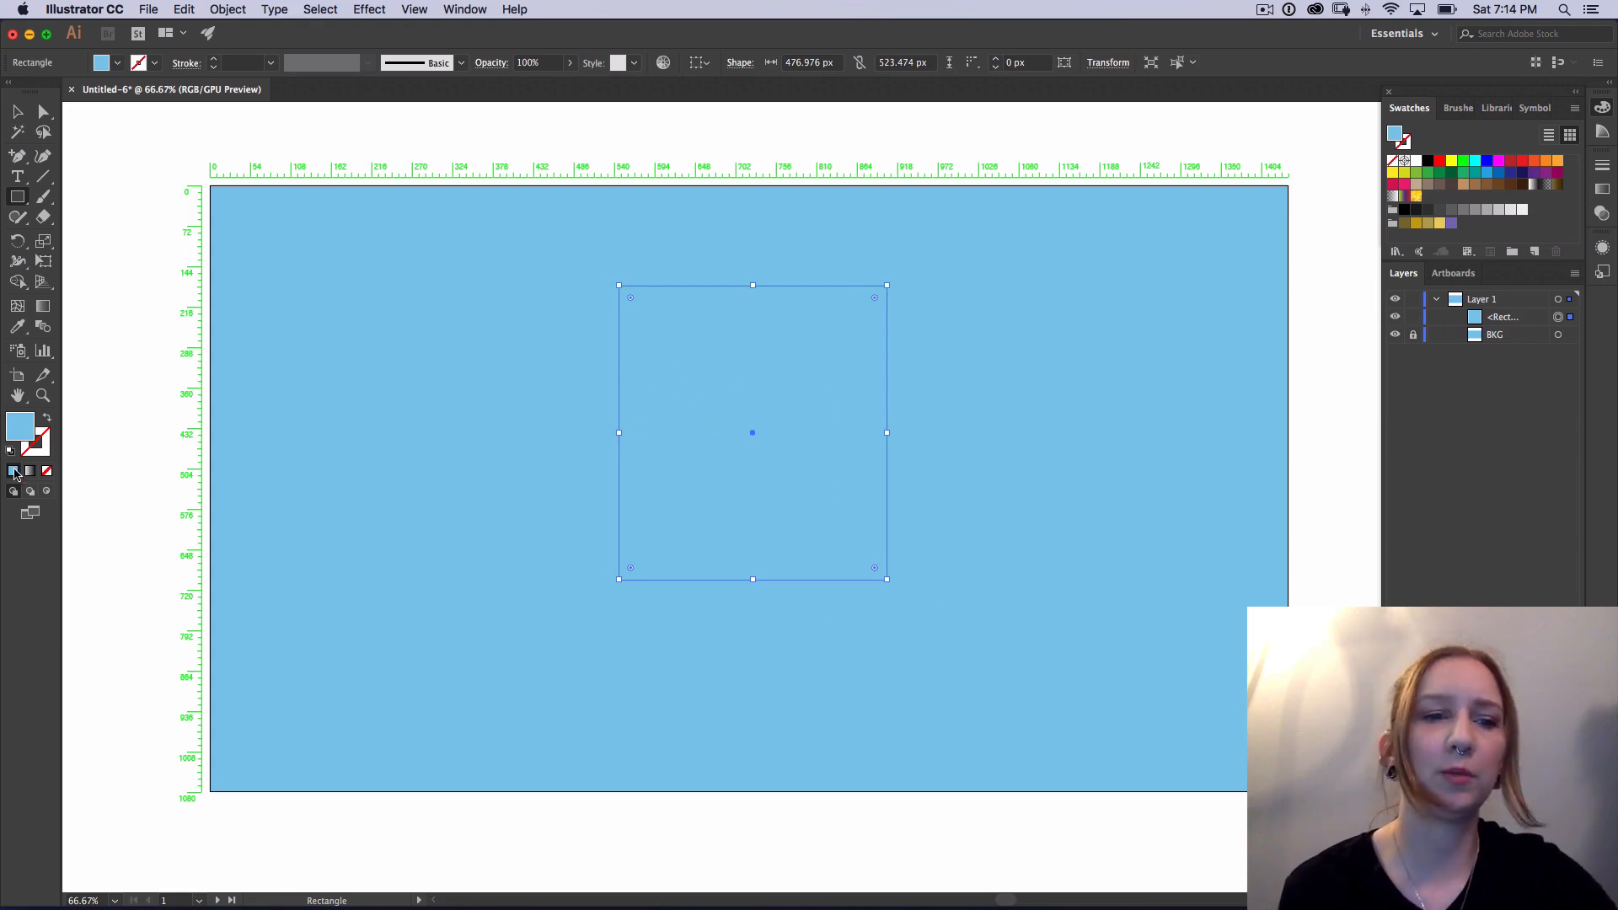
pyautogui.doubleClick(19, 425)
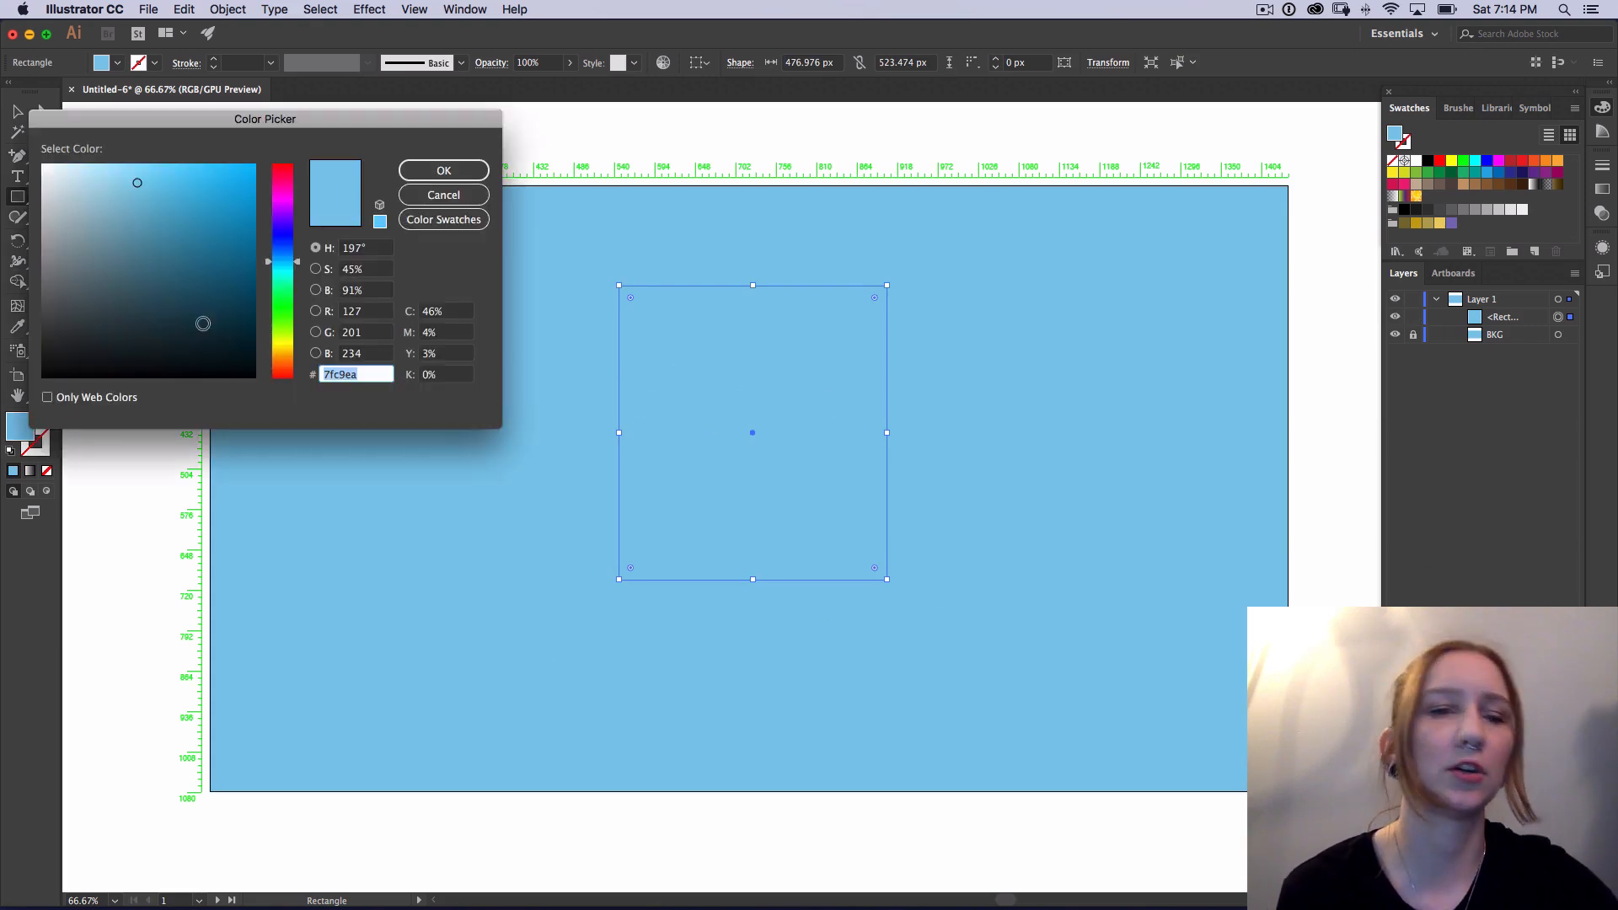
pyautogui.moveTo(134, 276)
pyautogui.mouseDown()
pyautogui.moveTo(134, 315)
pyautogui.moveTo(121, 297)
pyautogui.mouseUp()
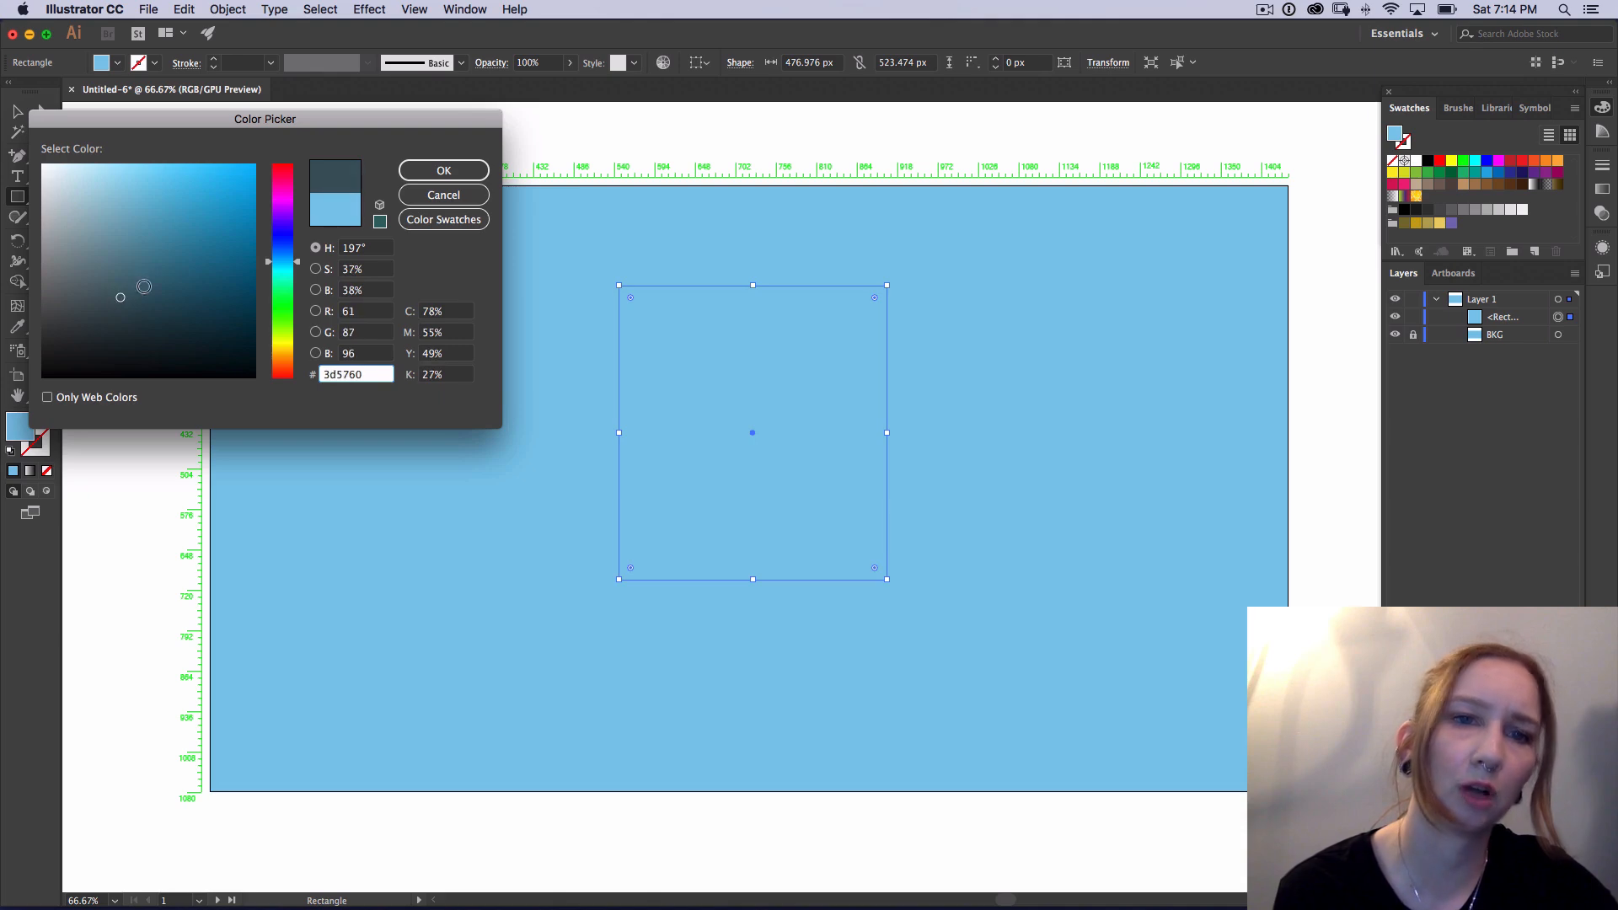
pyautogui.click(470, 170)
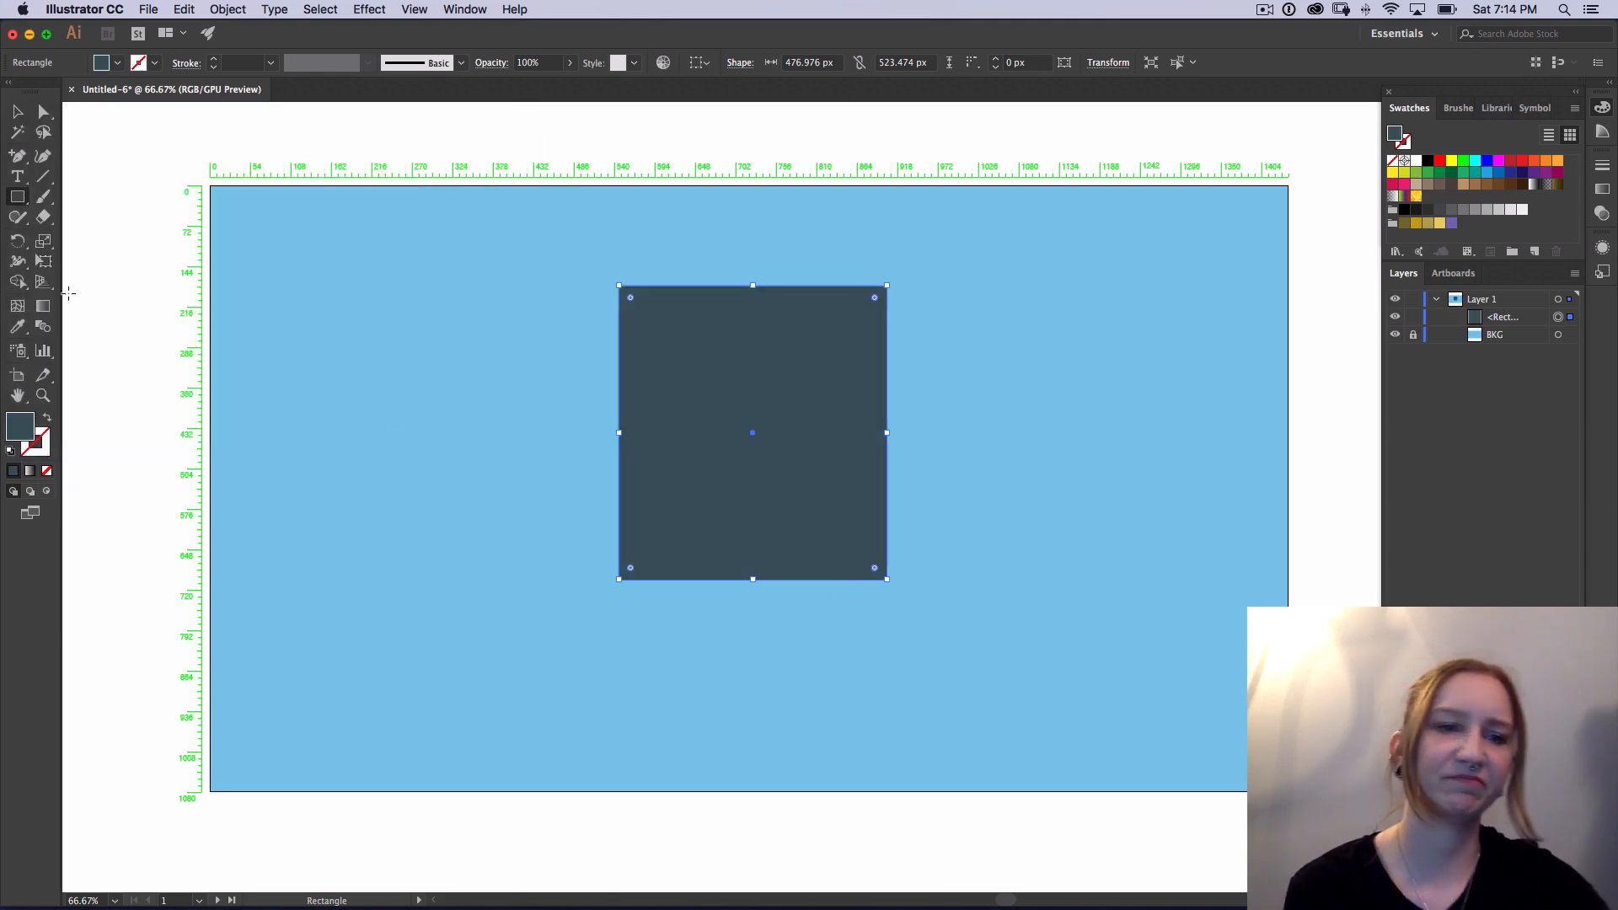
# Step: Change the new rectangle's fill to a slightly lighter, grayer slate blue, hex 4a5f66, in the Color Picker
pyautogui.doubleClick(18, 430)
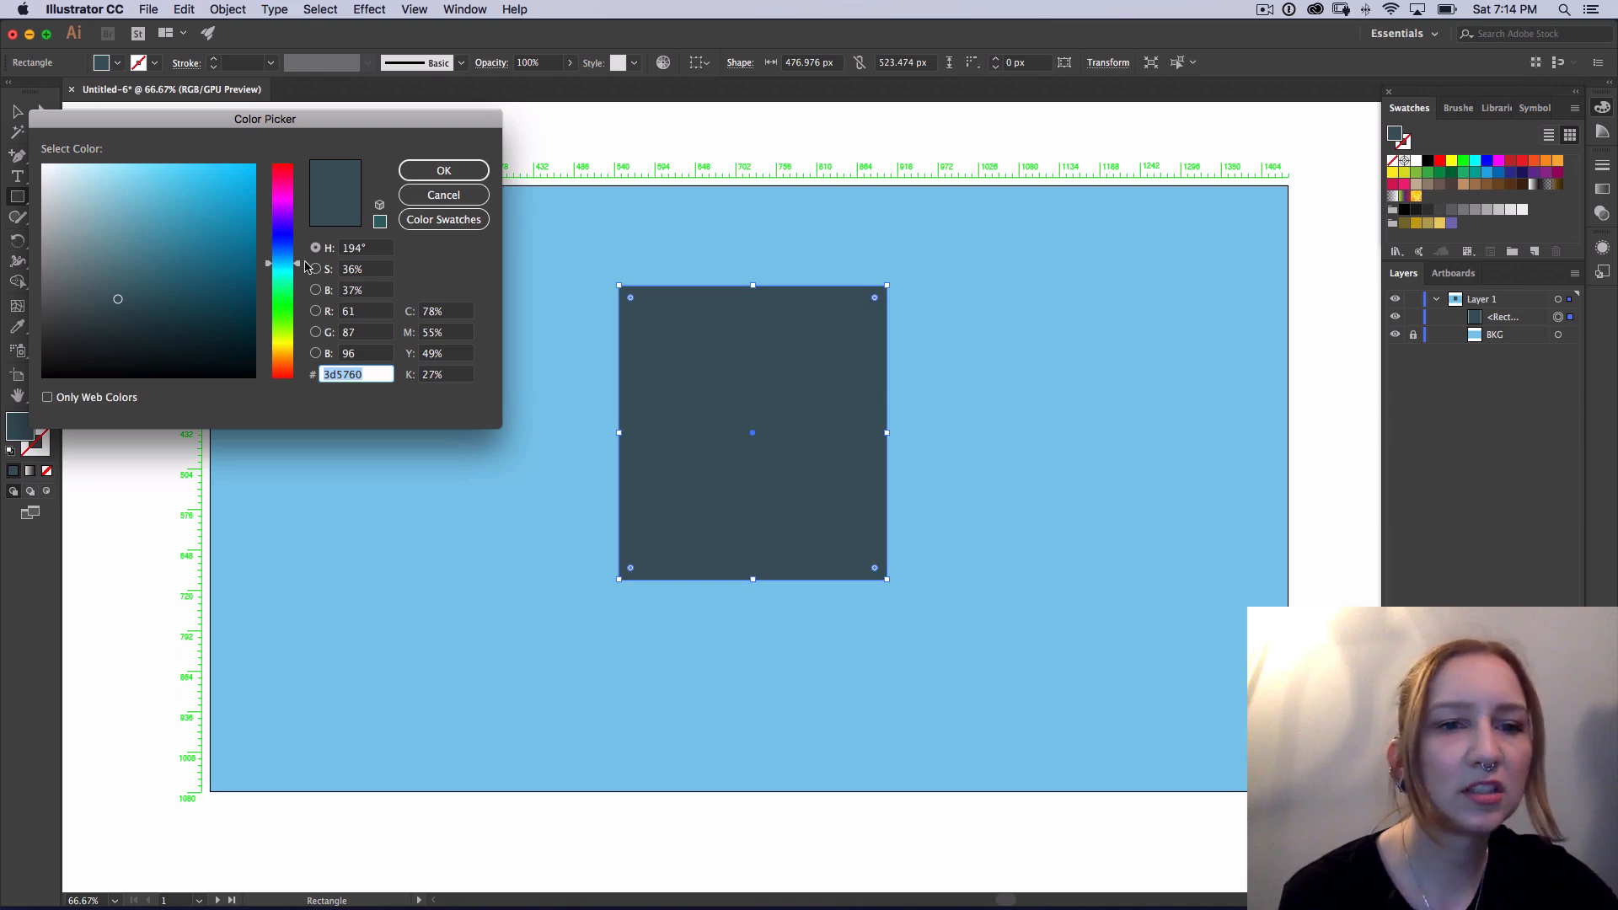
pyautogui.moveTo(300, 267); pyautogui.dragTo(307, 263)
pyautogui.moveTo(113, 295); pyautogui.dragTo(101, 290)
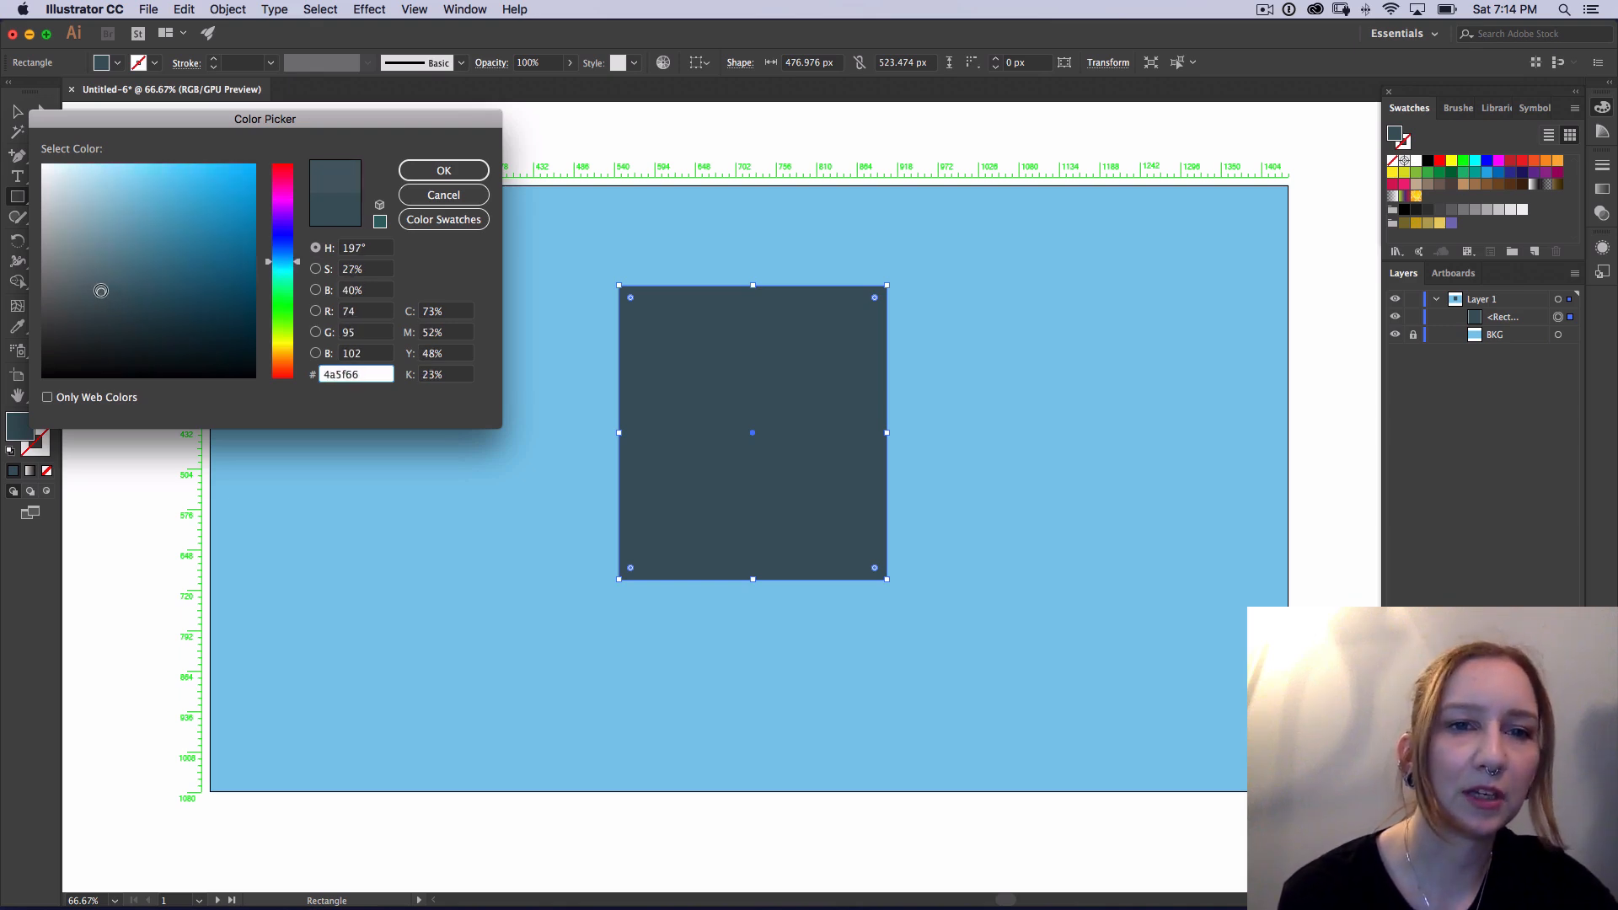
pyautogui.click(469, 170)
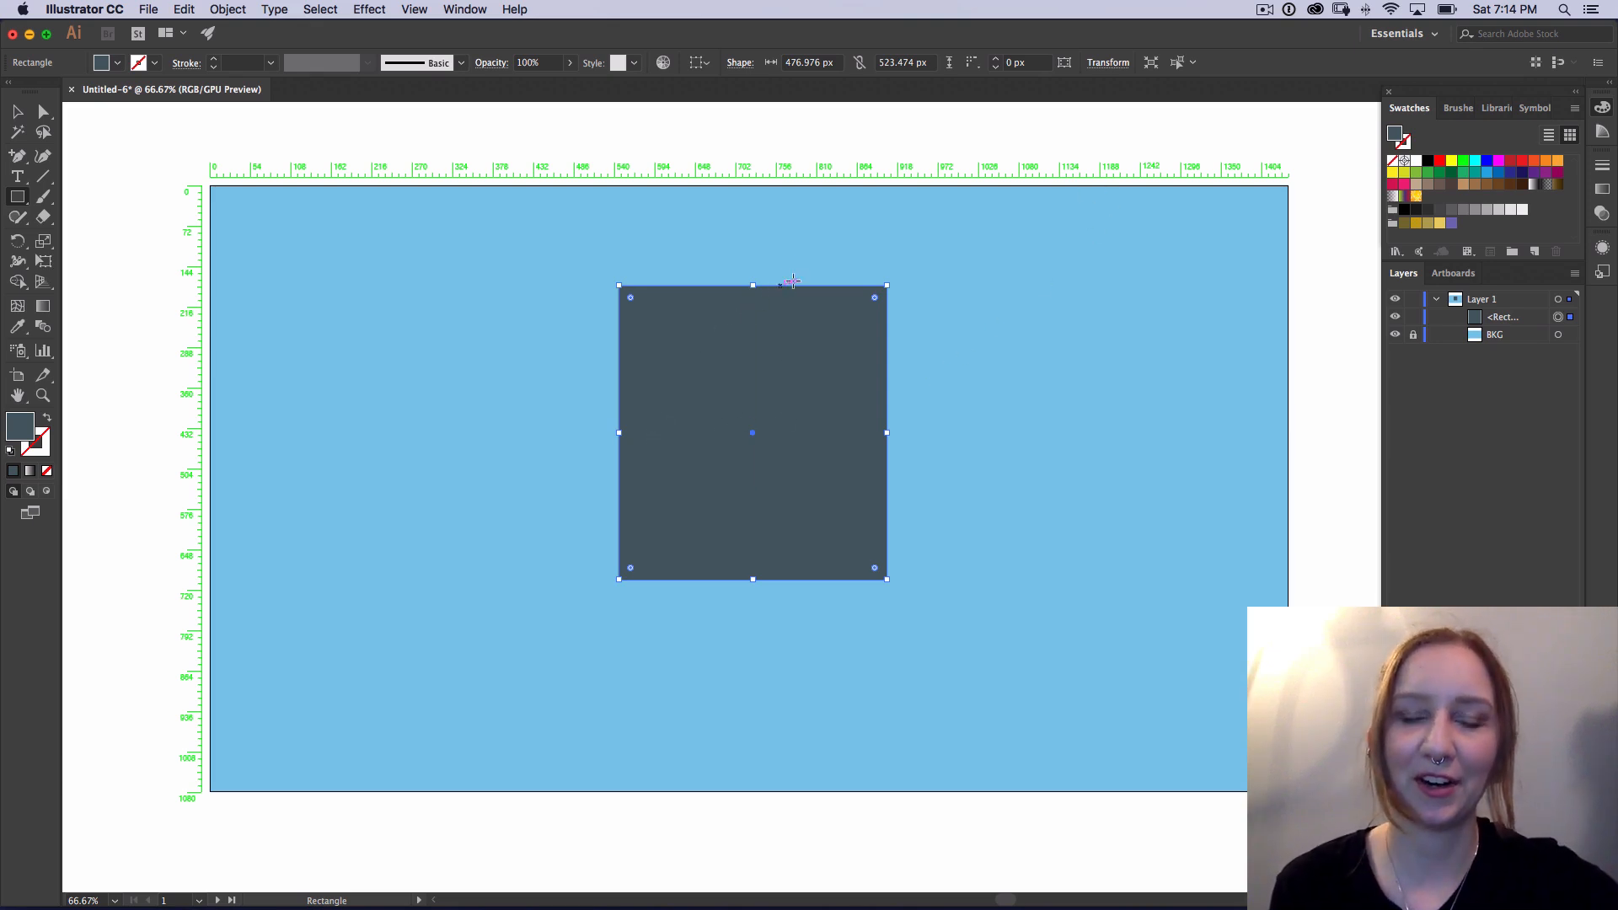
# Step: Add an anchor point at the middle of the slate rectangle's top edge and delete its top-left anchor point with the Pen tool
pyautogui.press('p')
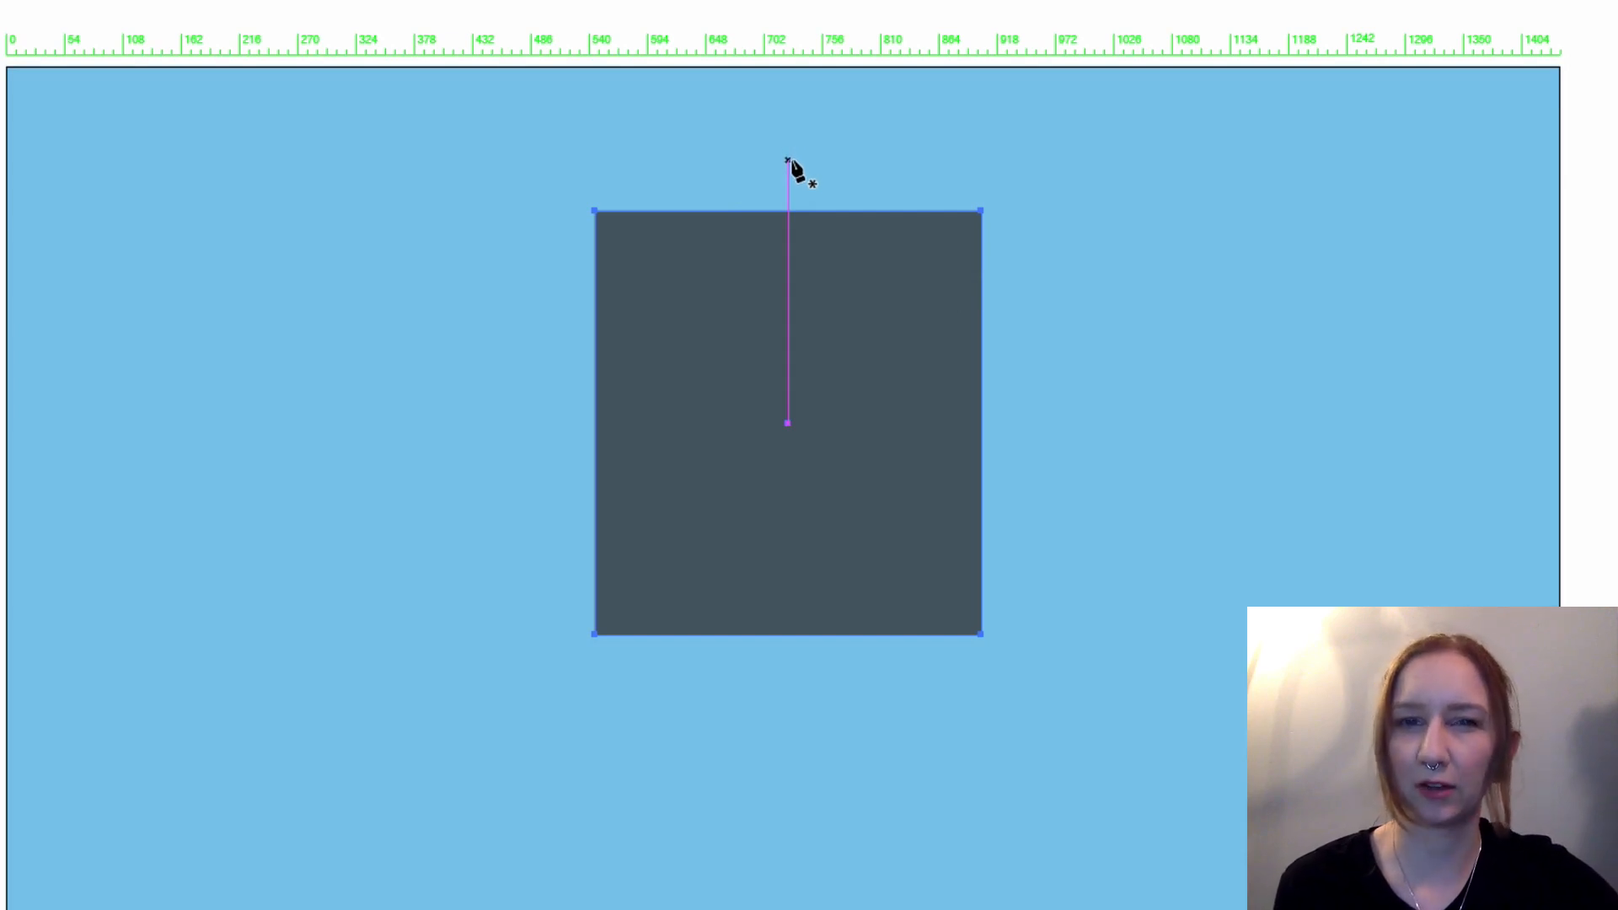
pyautogui.click(788, 211)
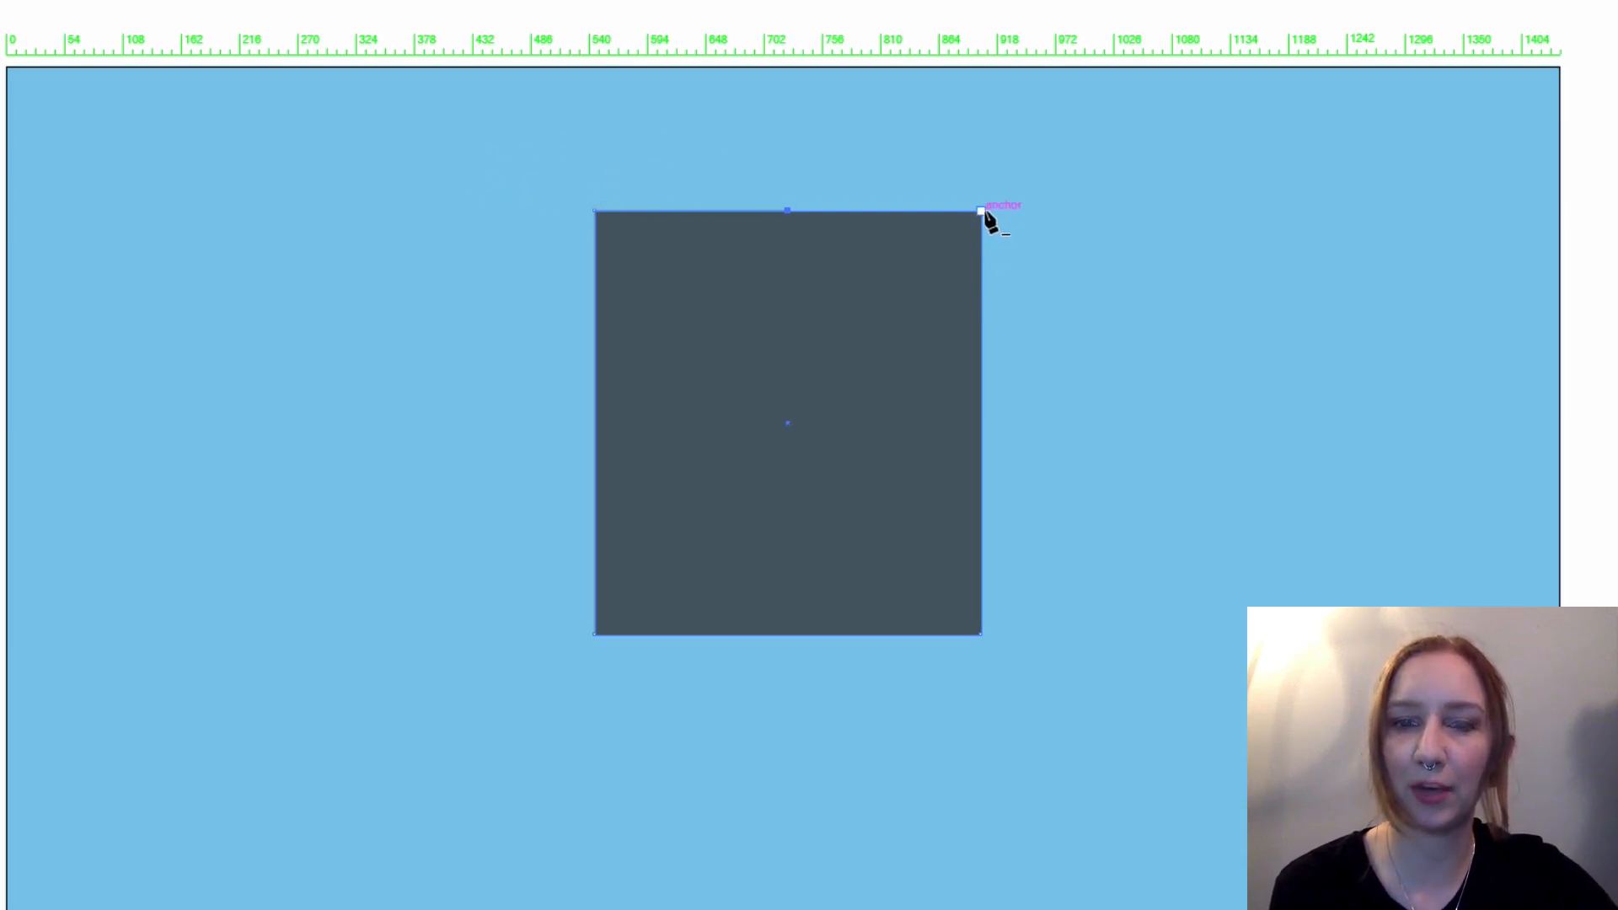
pyautogui.click(595, 211)
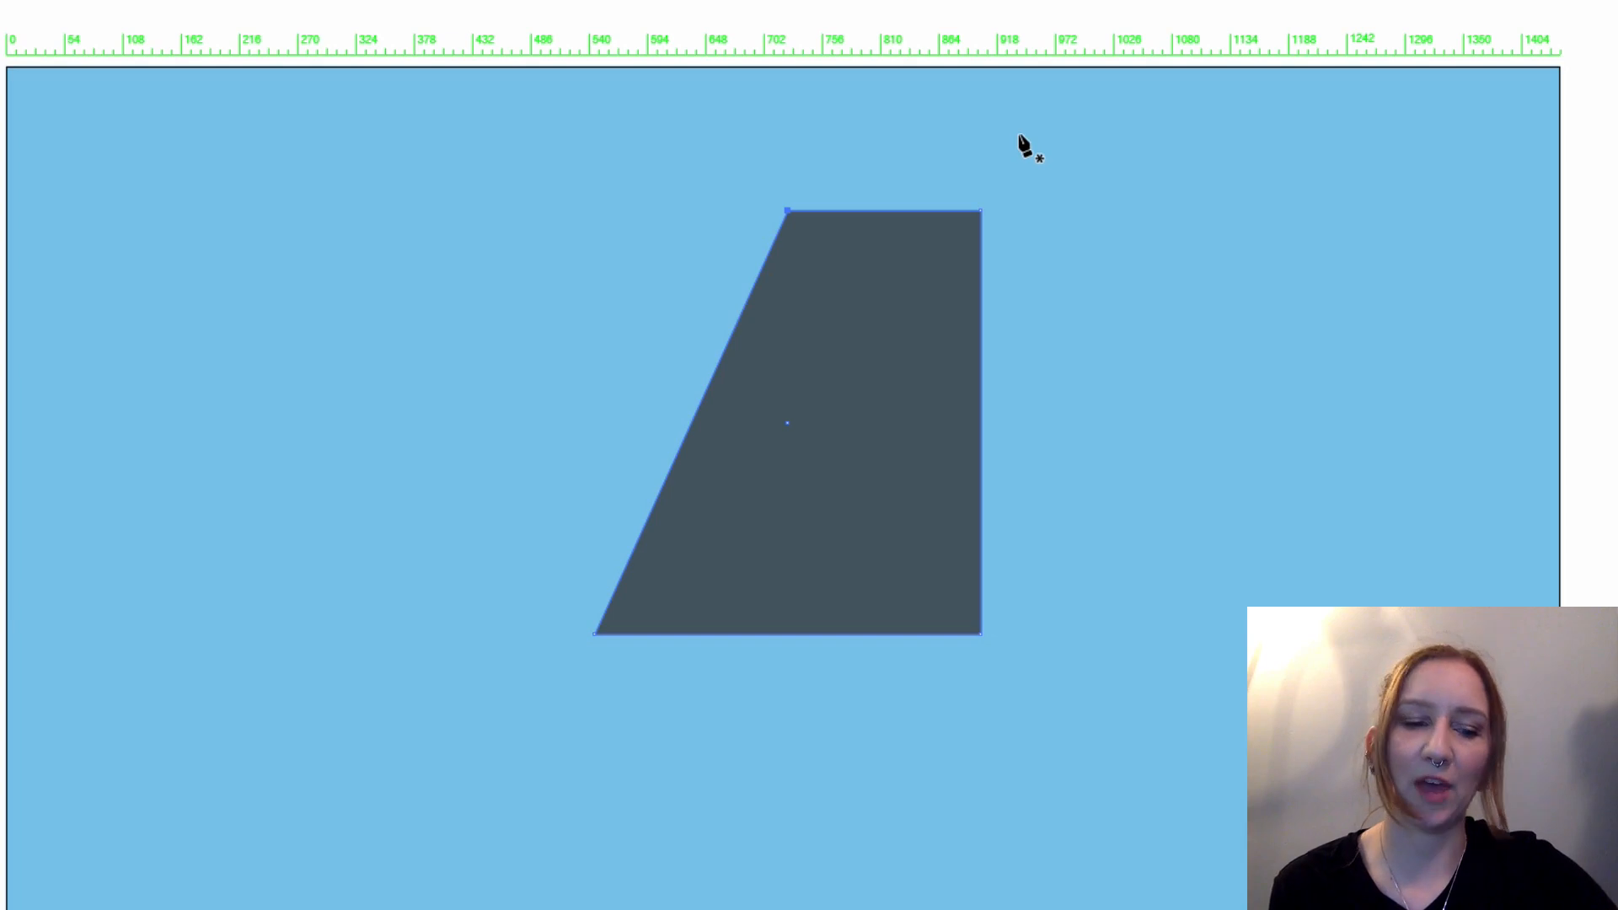
# Step: Move only the shape's top-right anchor point outward to the right and slightly up with the Direct Selection tool
pyautogui.press('a')
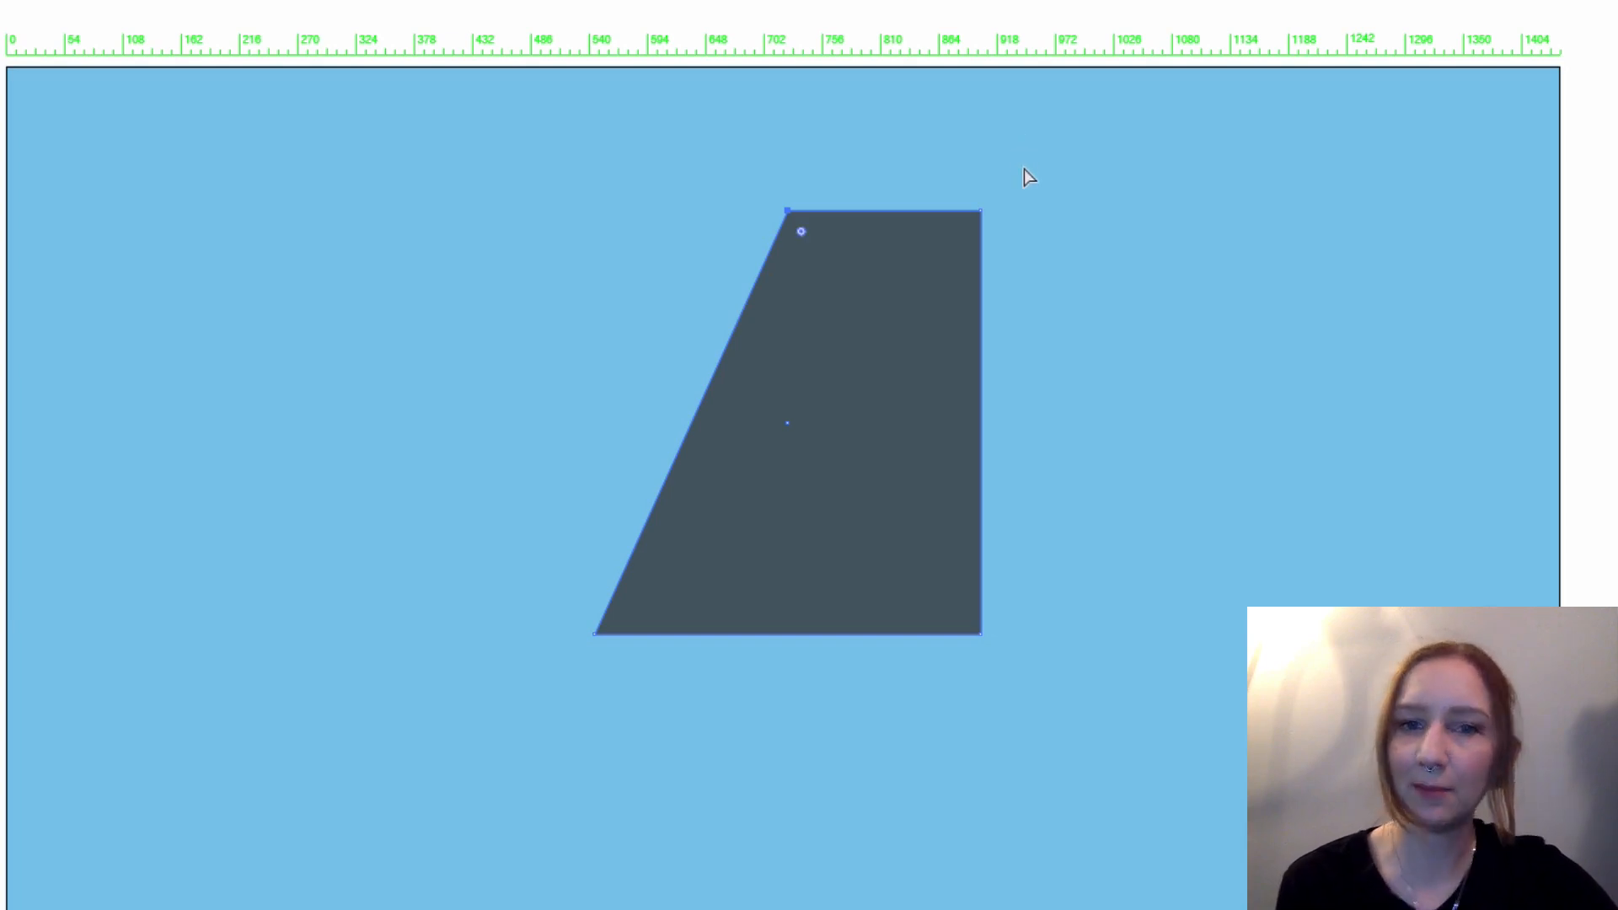
pyautogui.click(981, 212)
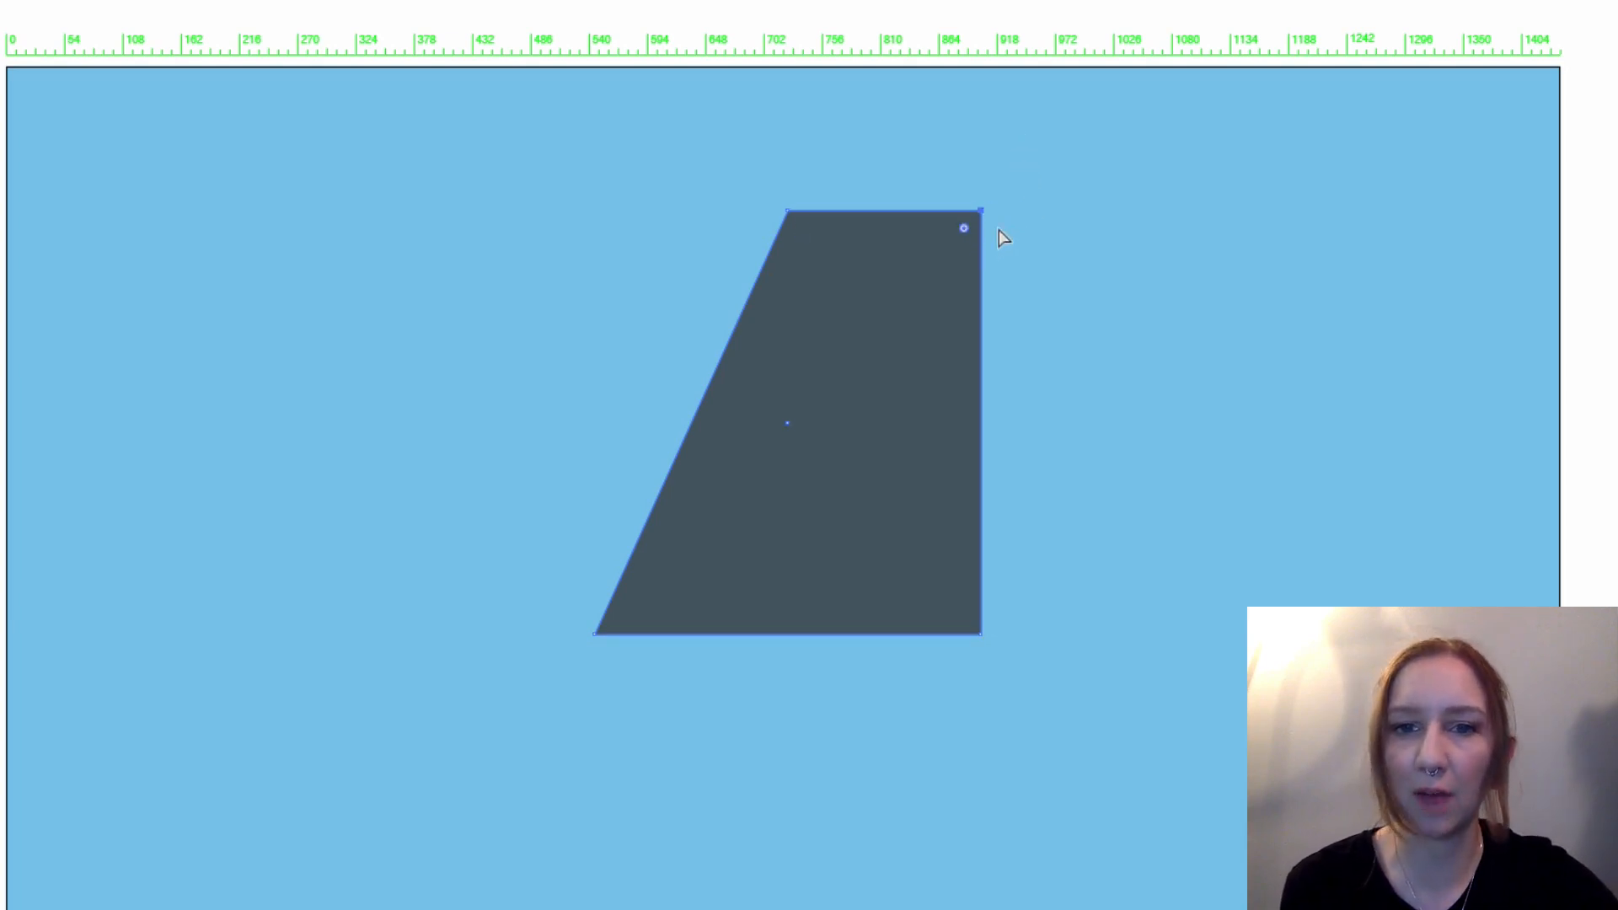
pyautogui.moveTo(986, 212); pyautogui.dragTo(1109, 191)
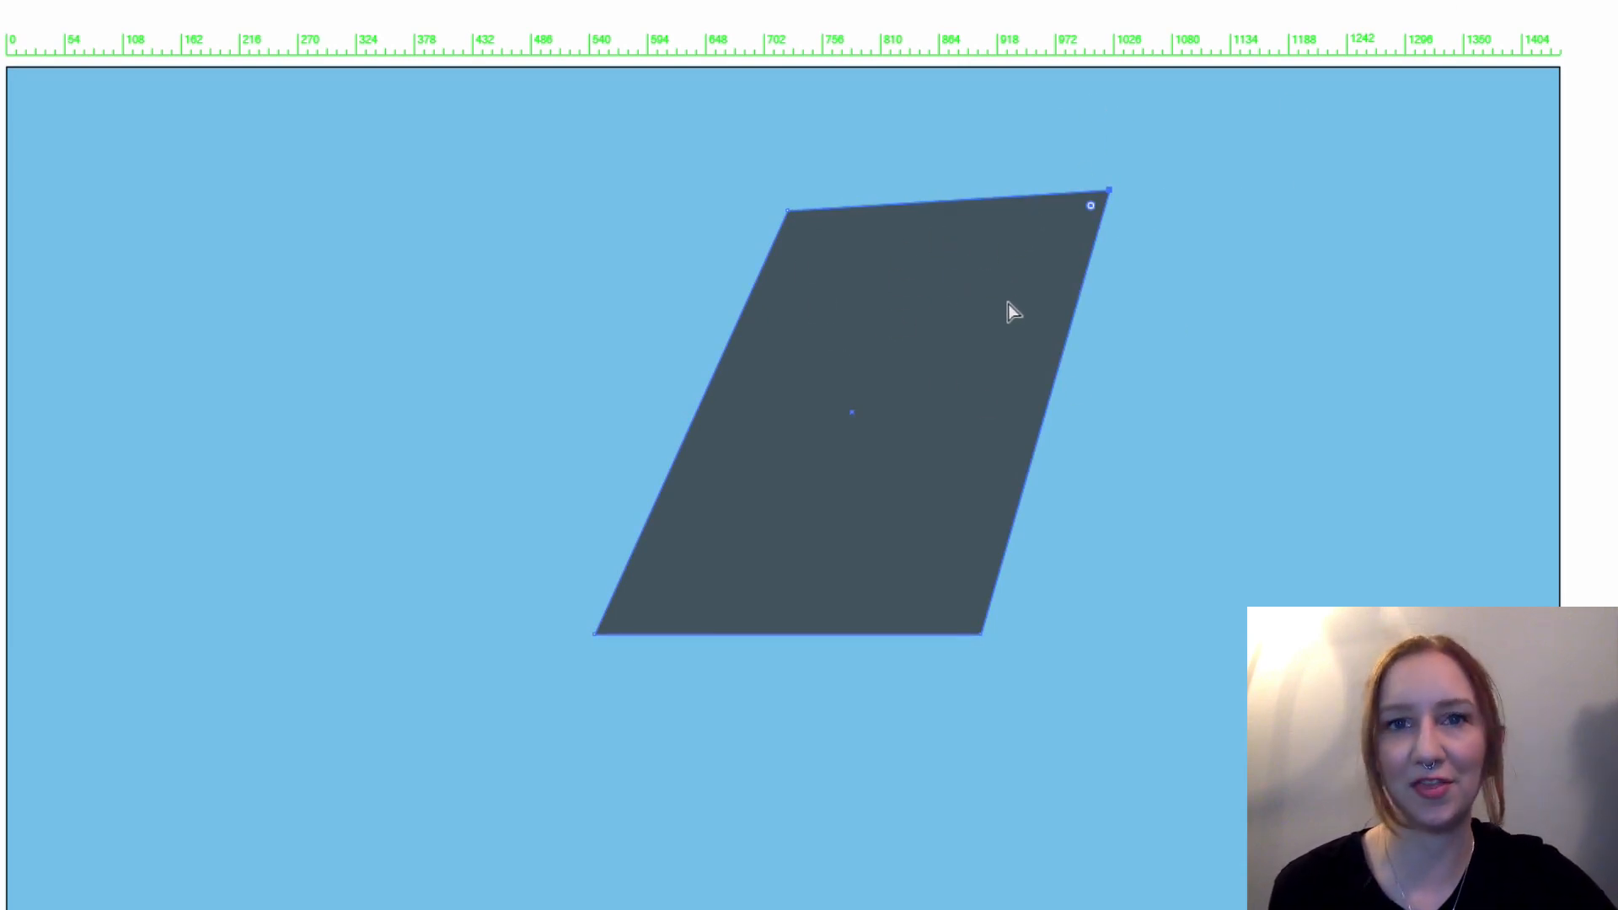
# Step: Try moving the whole slate shape with the Selection tool, and undo the move
pyautogui.press('v')
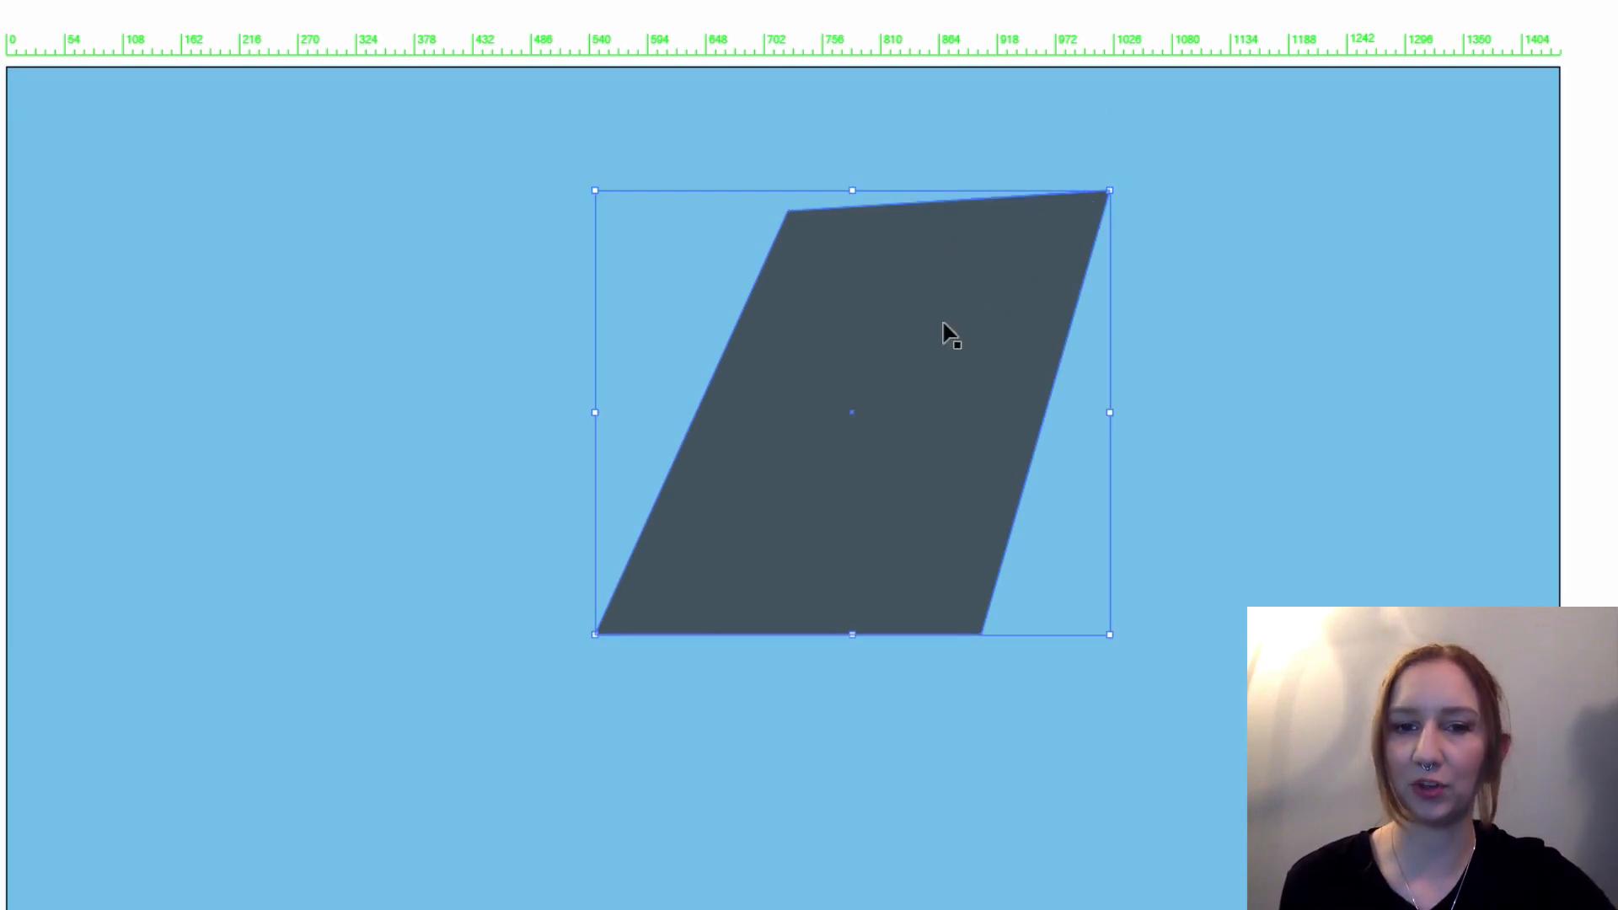
pyautogui.moveTo(876, 320)
pyautogui.mouseDown()
pyautogui.moveTo(1046, 339)
pyautogui.moveTo(854, 337)
pyautogui.mouseUp()
pyautogui.hotkey('ctrl', 'z')
pyautogui.hotkey('ctrl', 'z')
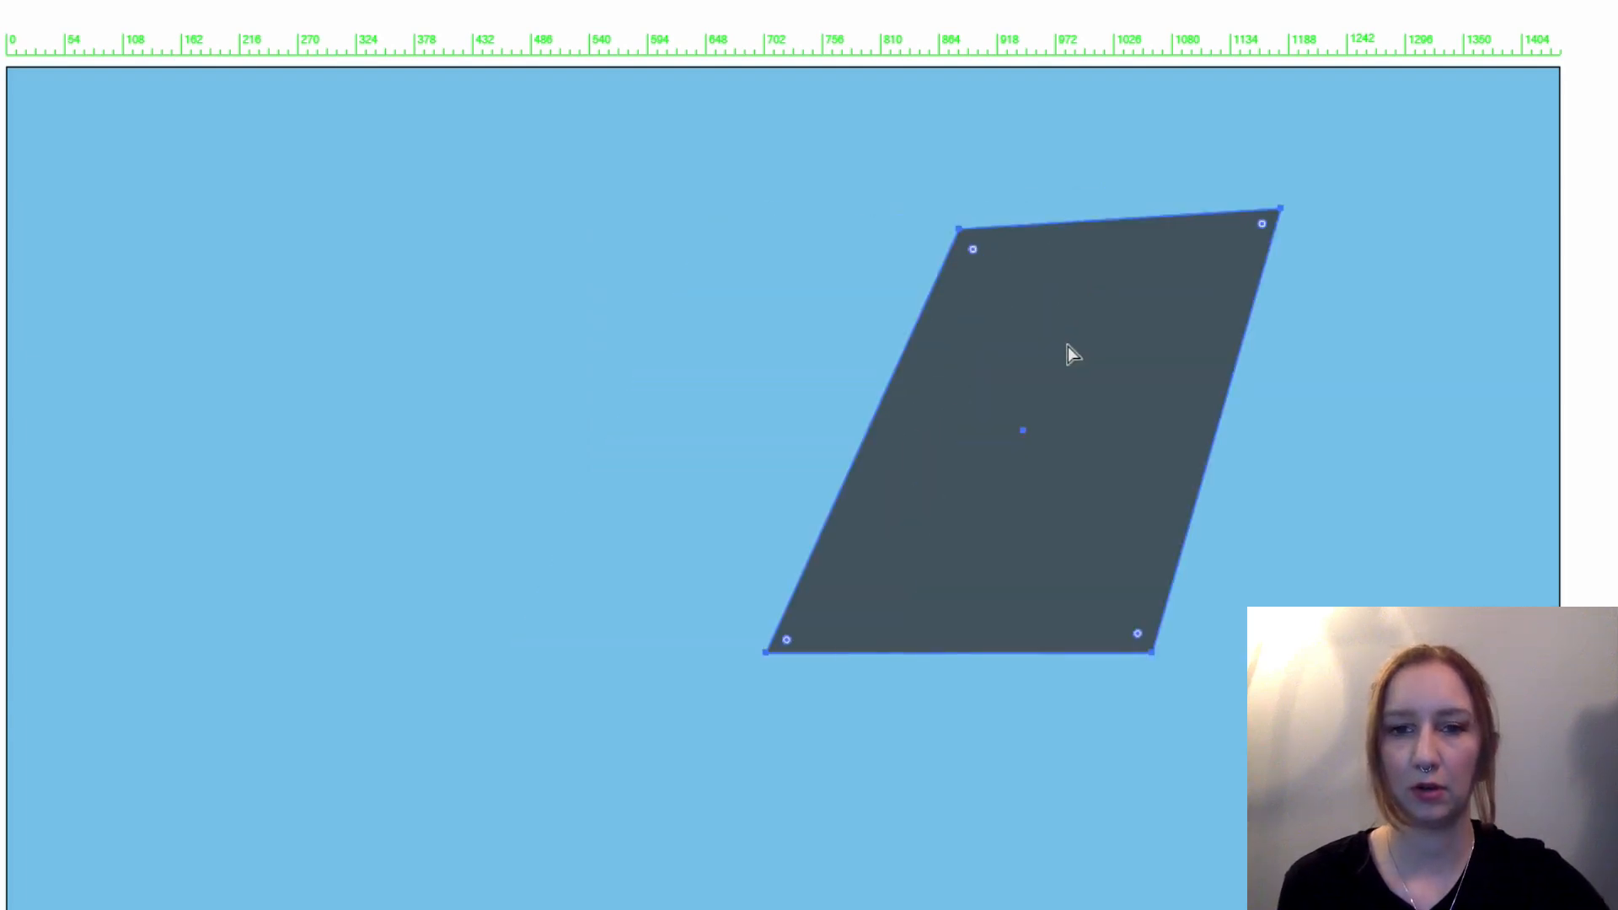
# Step: Delete the slate shape's top-right anchor point with the Direct Selection tool to turn the shape into a triangle
pyautogui.press('a')
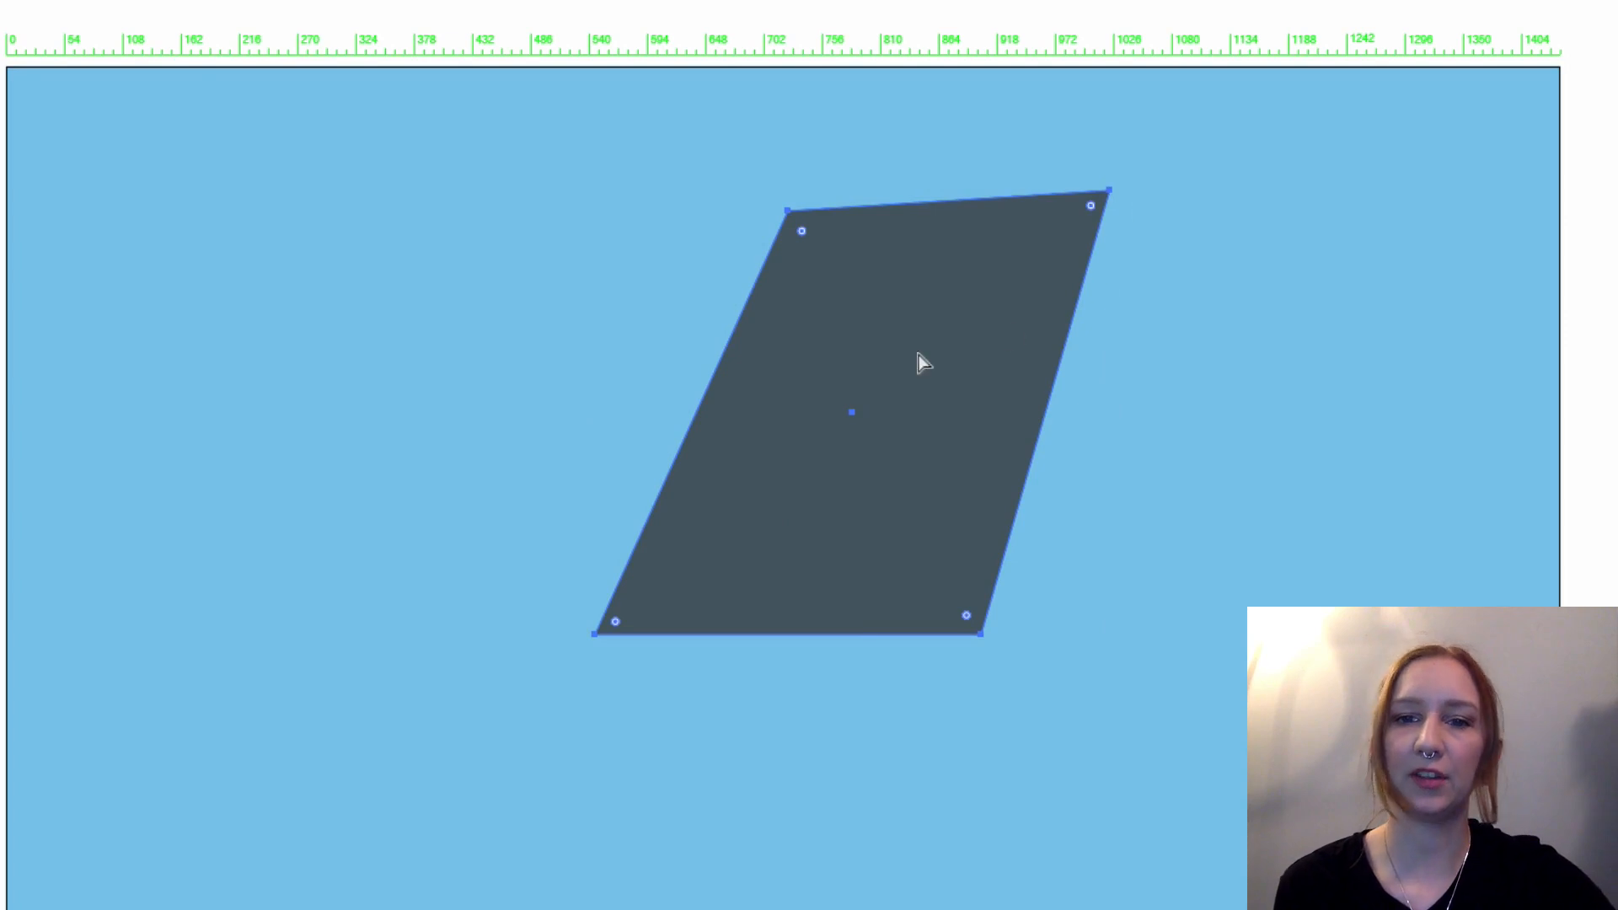
pyautogui.click(1111, 192)
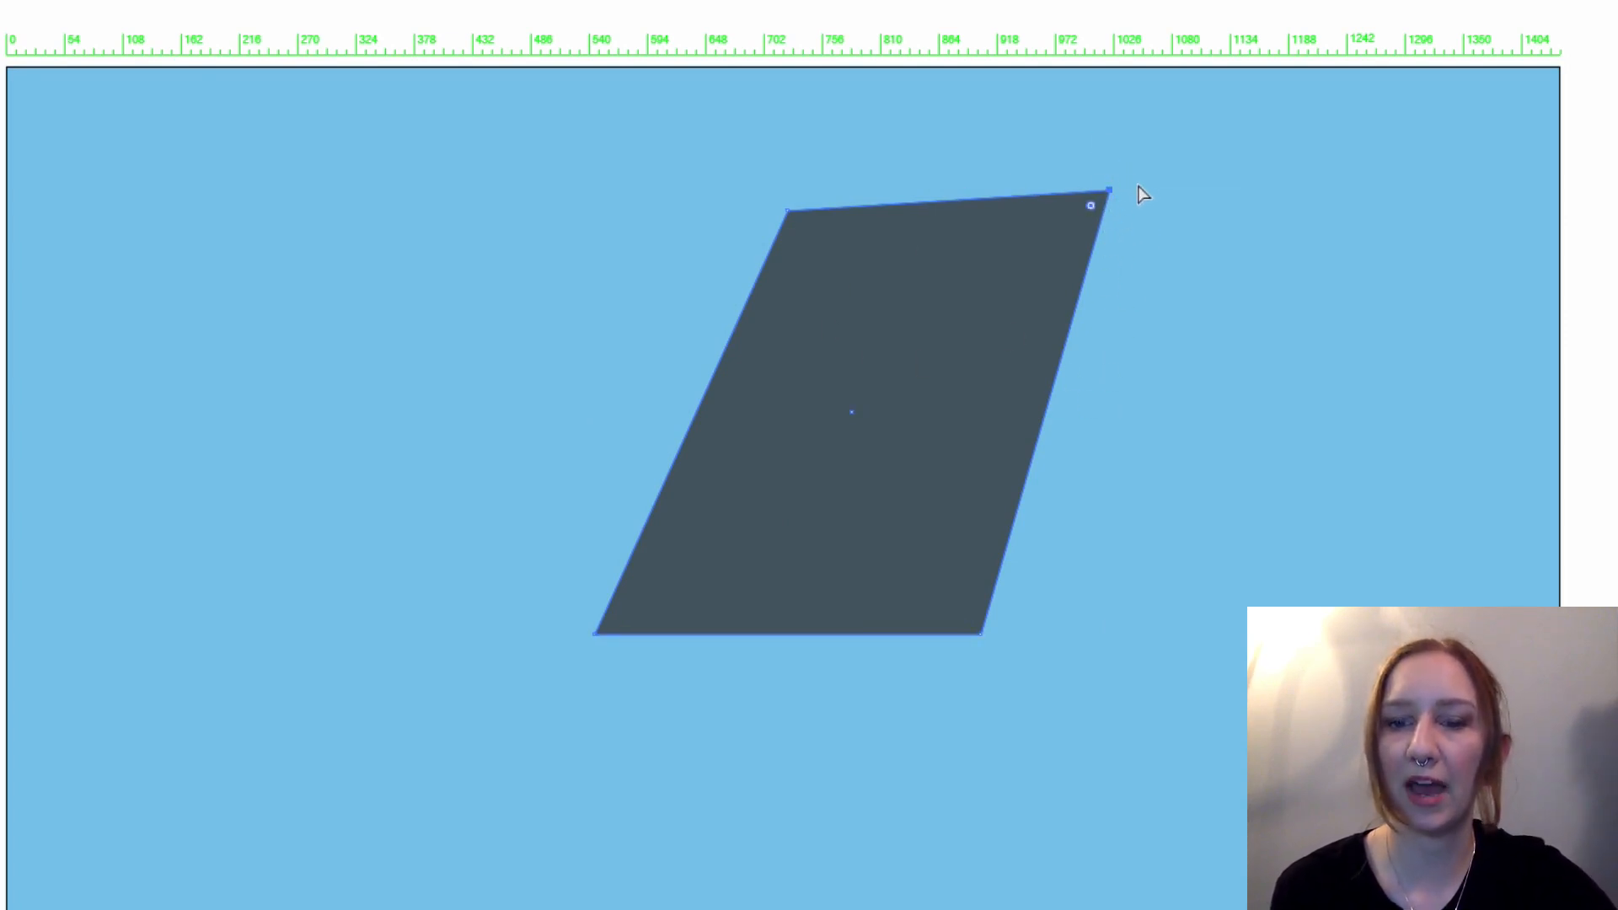
pyautogui.press('Delete')
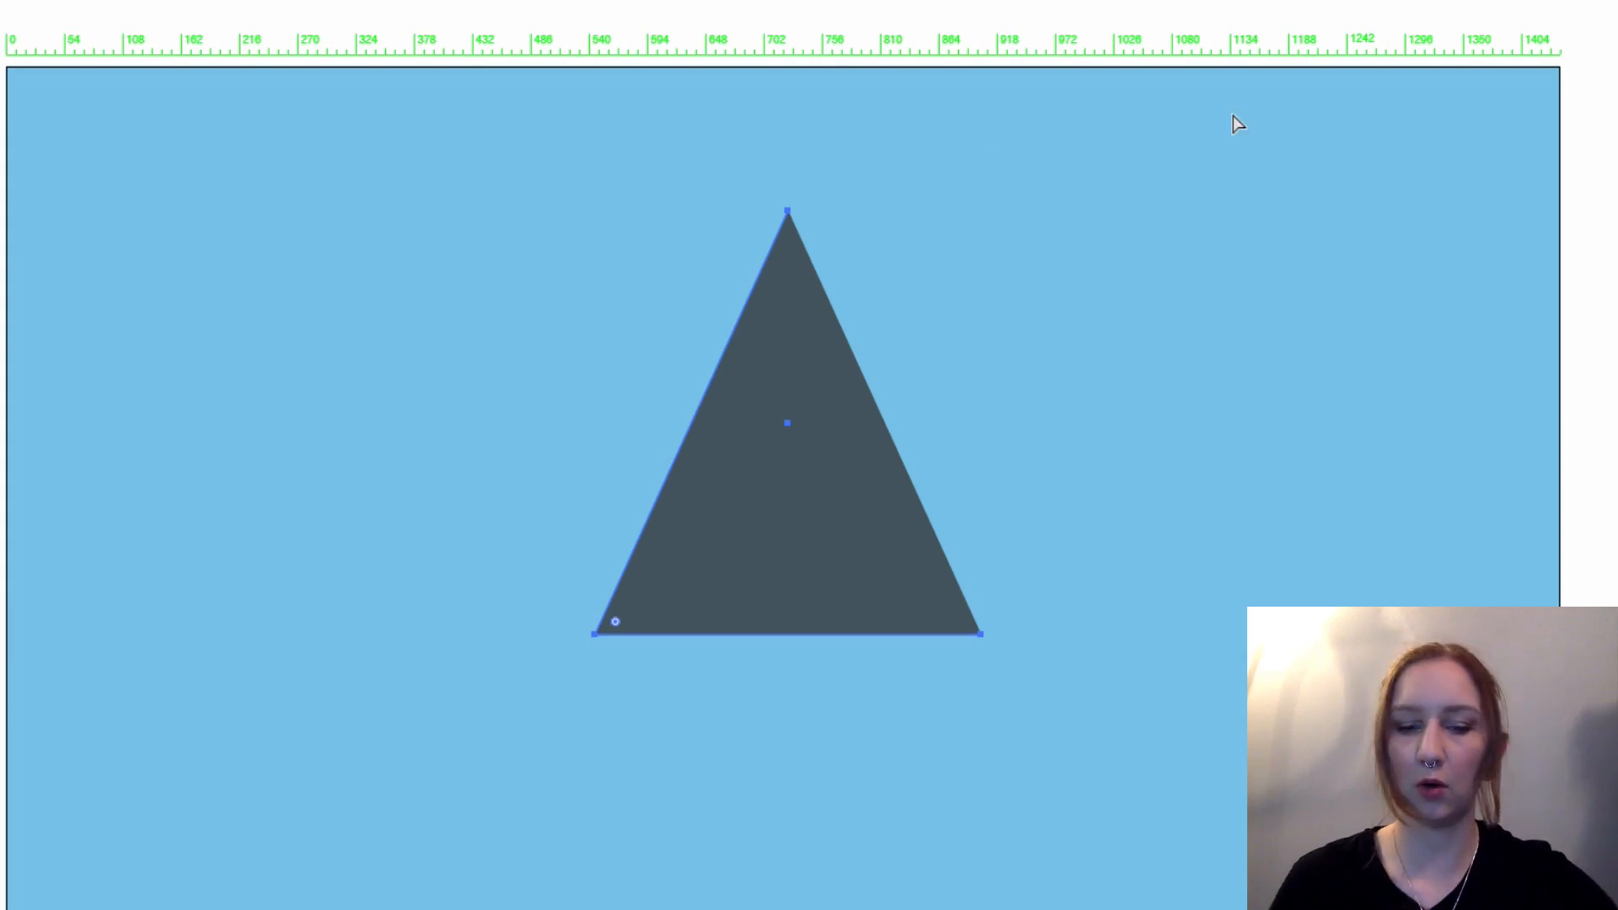
# Step: Join the triangle's open path ends in Outline view so its right side is closed, and return to the filled preview
pyautogui.hotkey('ctrl', 'y')
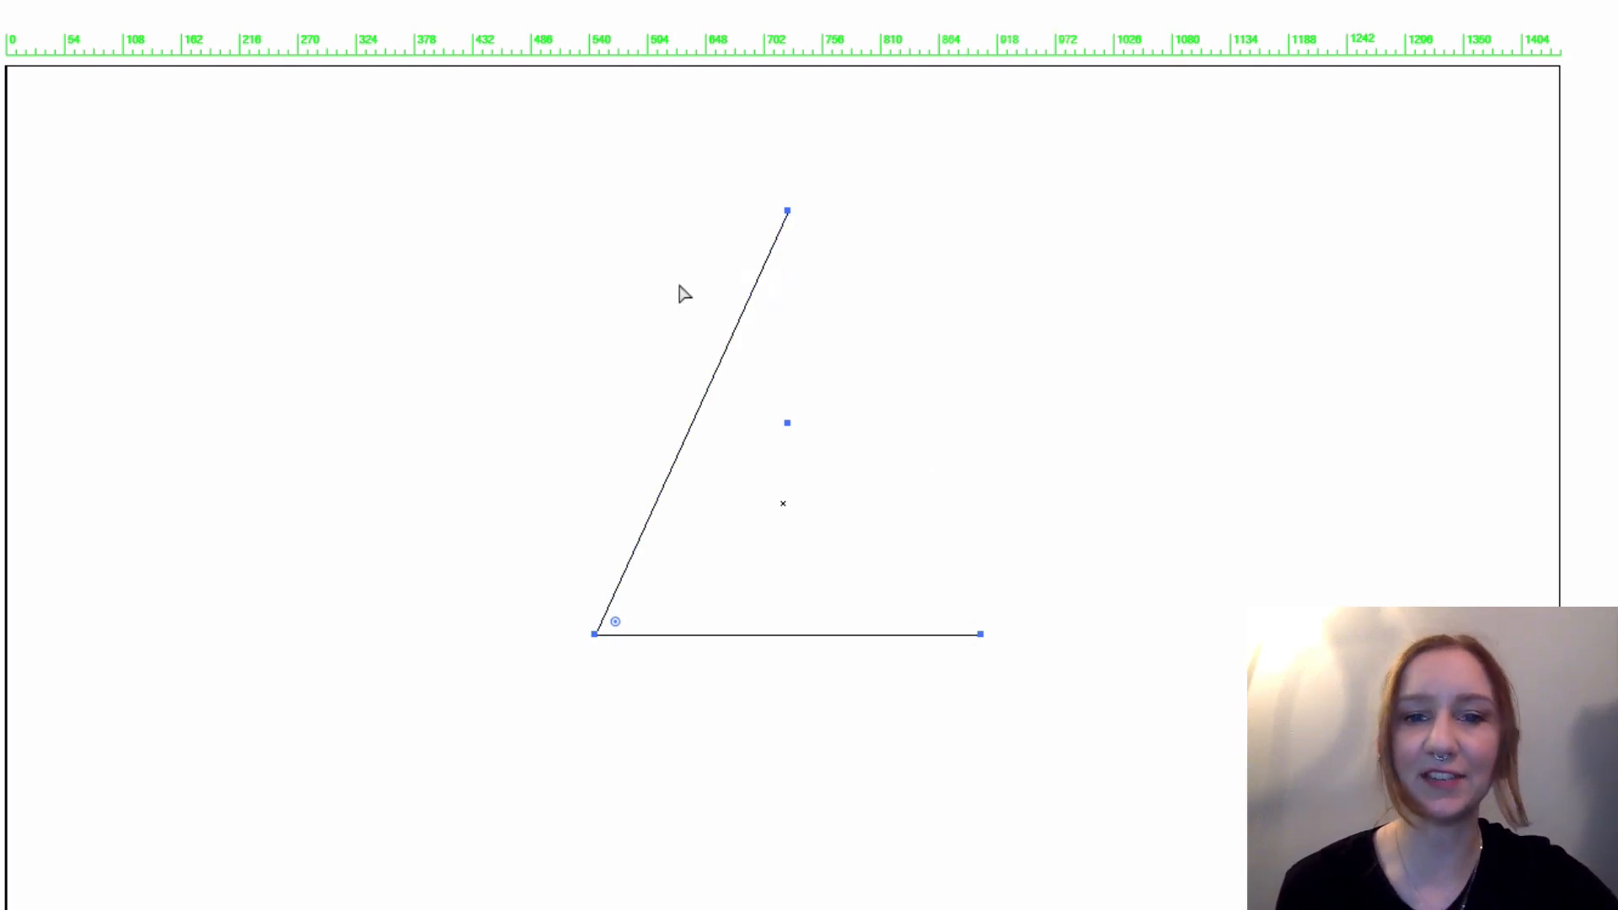
pyautogui.click(752, 325)
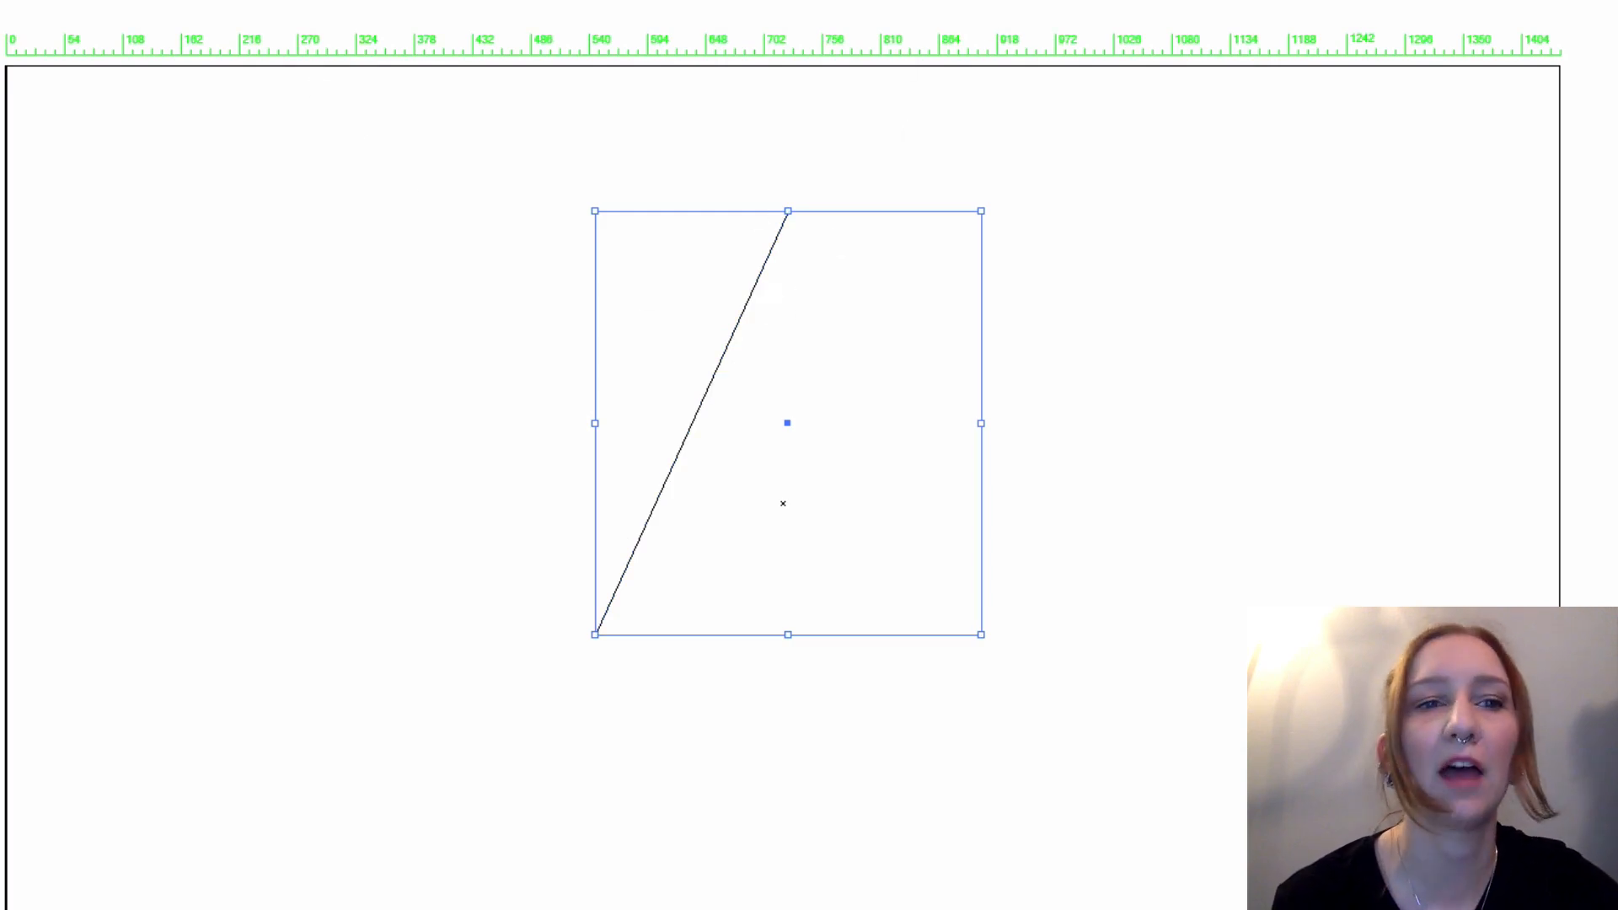
pyautogui.click(100, 14)
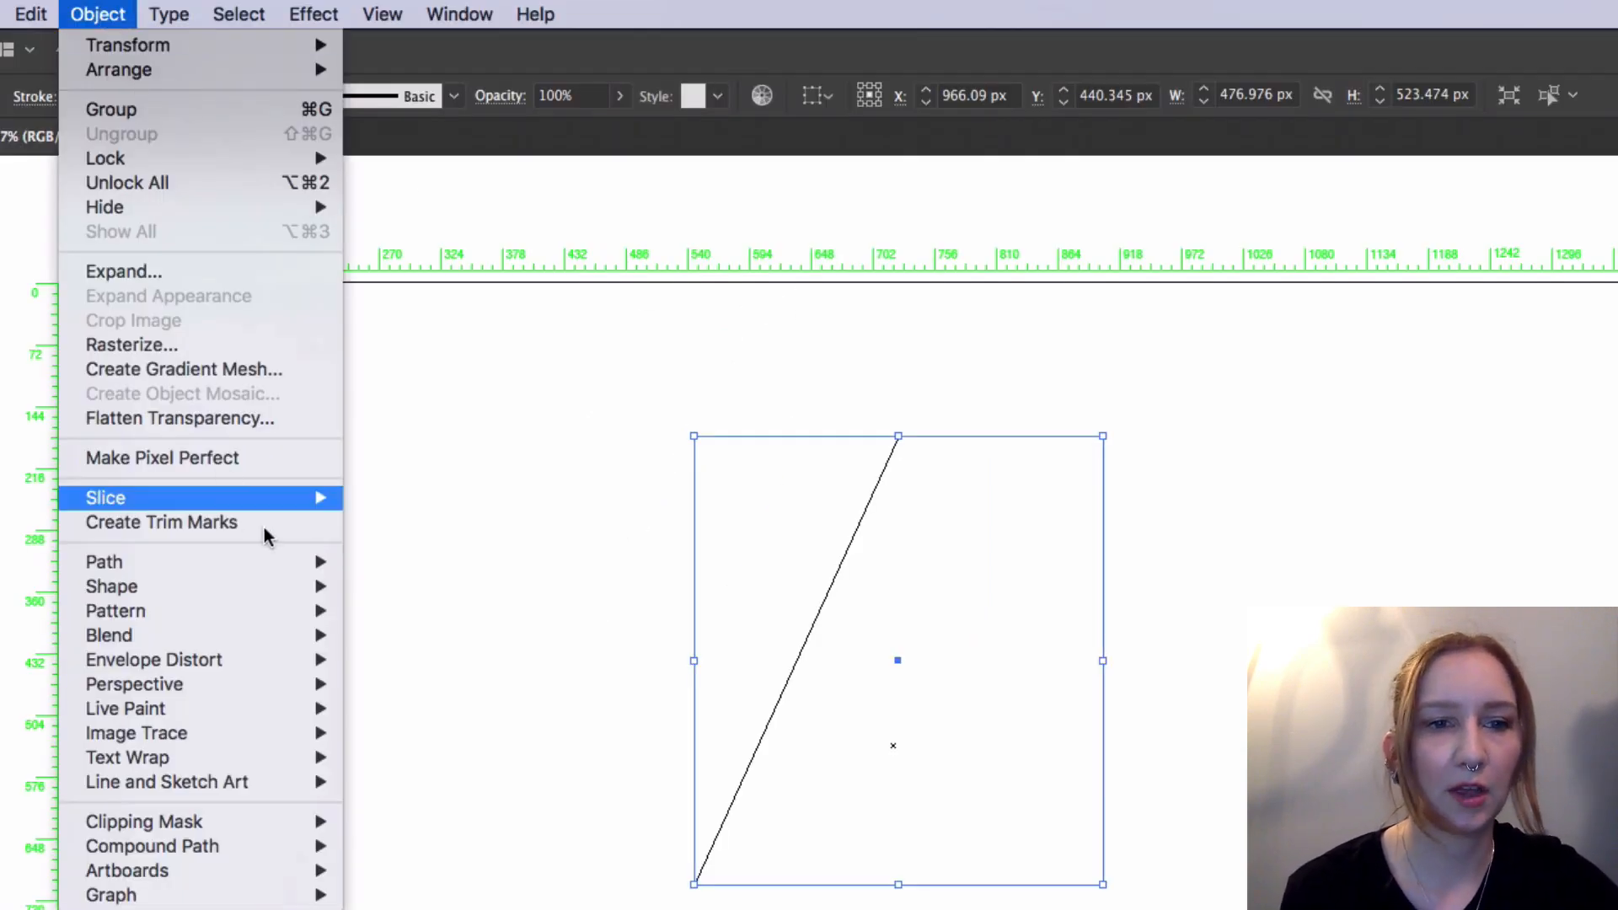
pyautogui.moveTo(320, 563)
pyautogui.click(438, 568)
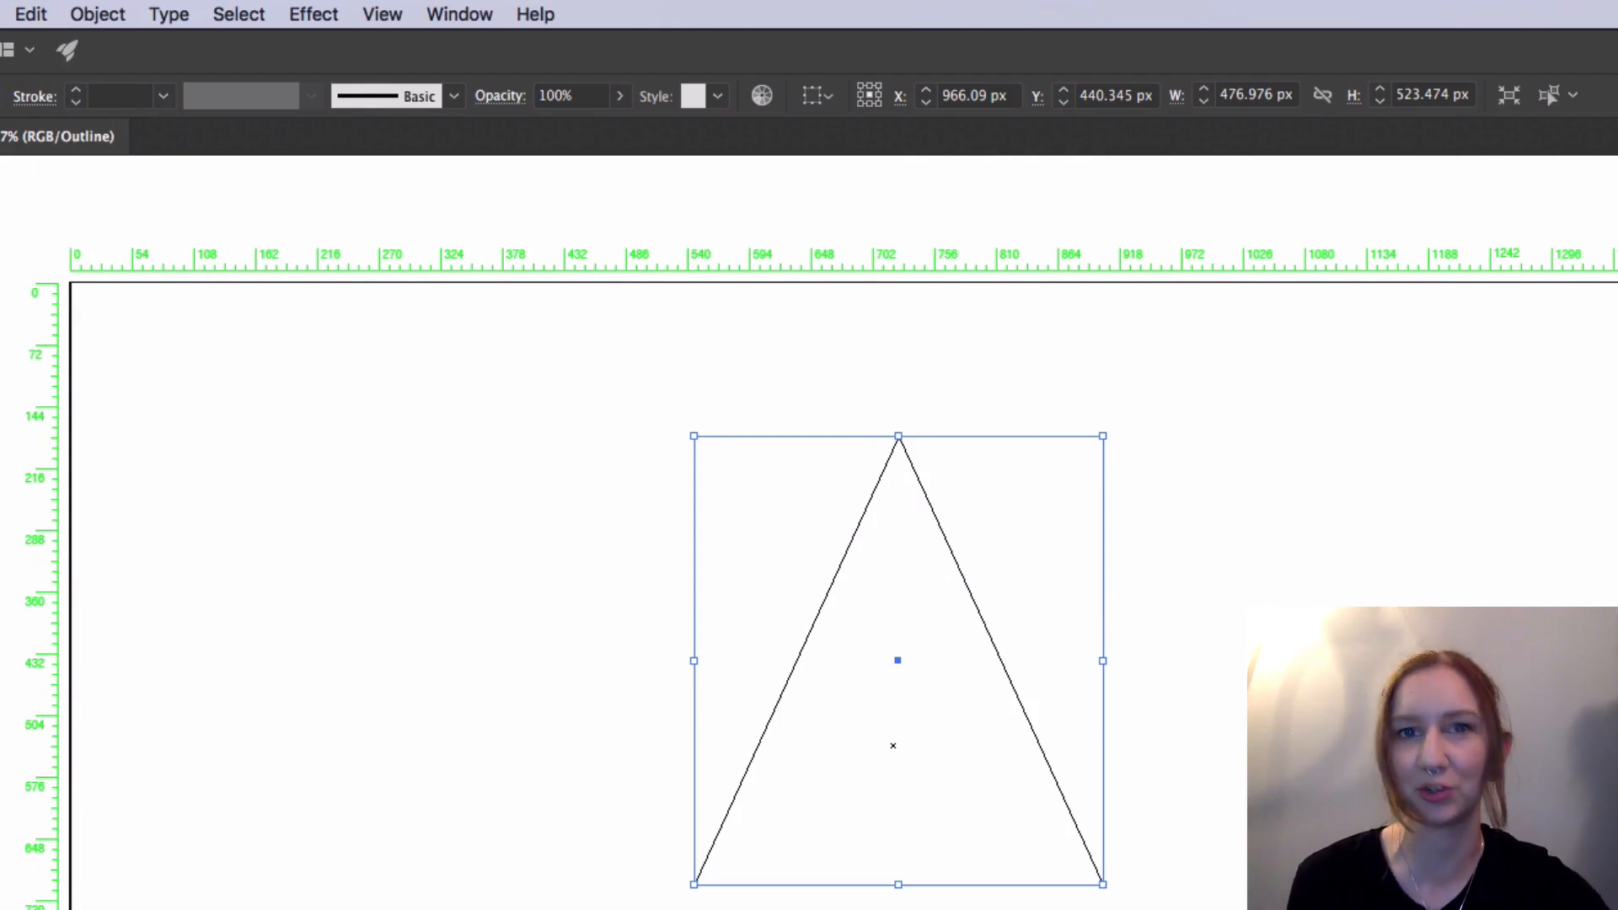
pyautogui.press('super+y')
# Step: Select the triangle's anchor points with the Direct Selection tool and slightly round all three corners together, then deselect the triangle
pyautogui.click(1139, 468)
pyautogui.click(788, 589)
pyautogui.press('a')
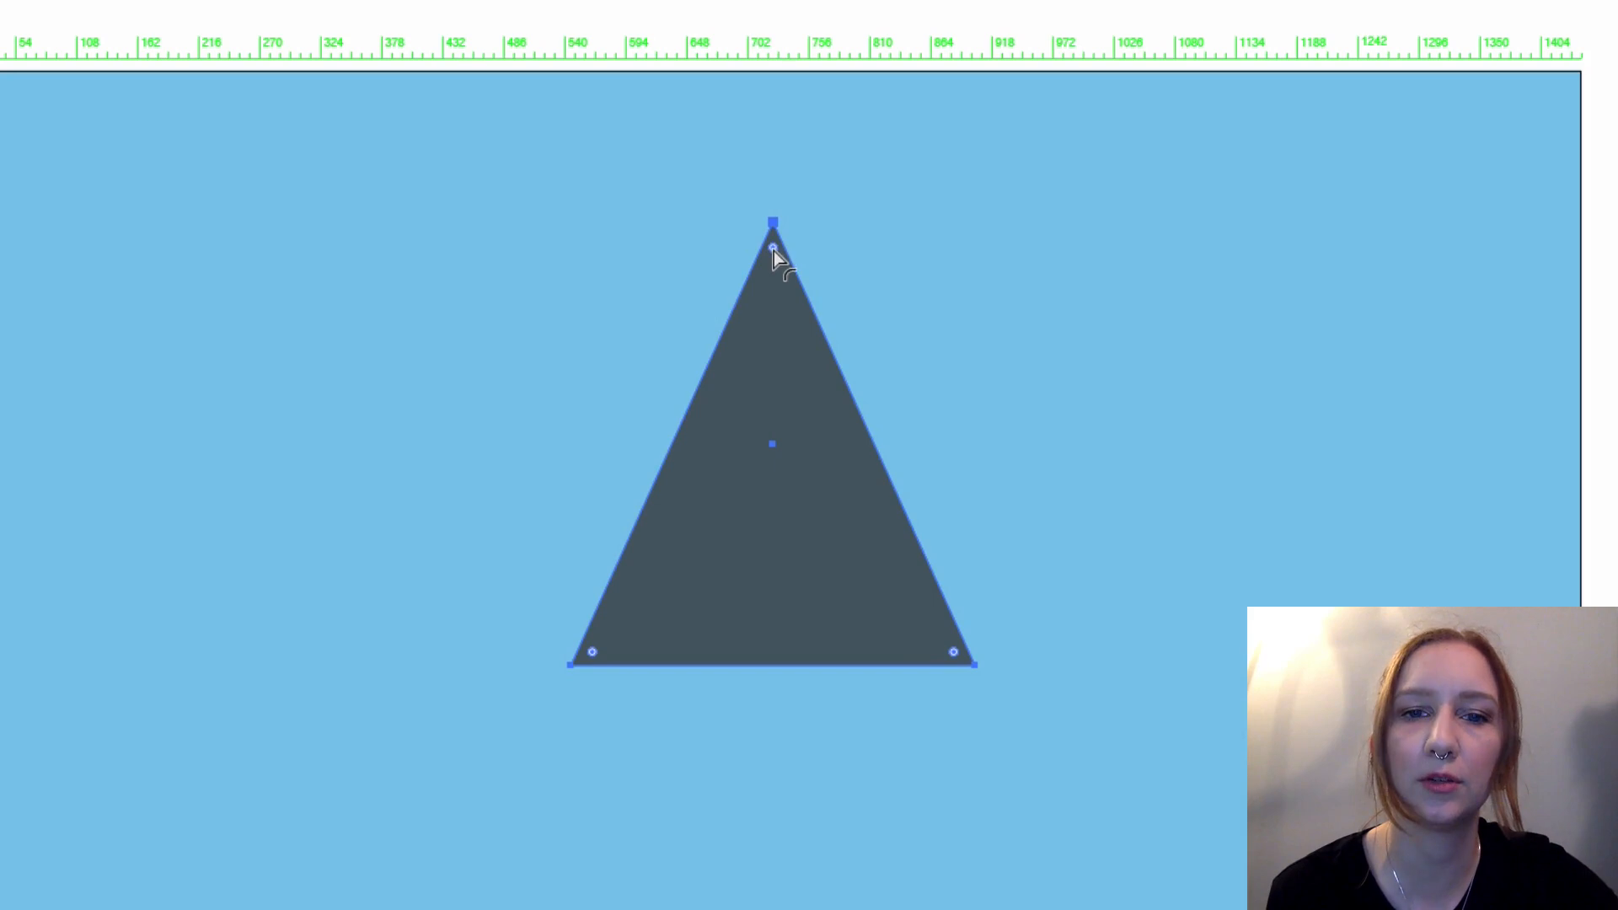
pyautogui.click(773, 223)
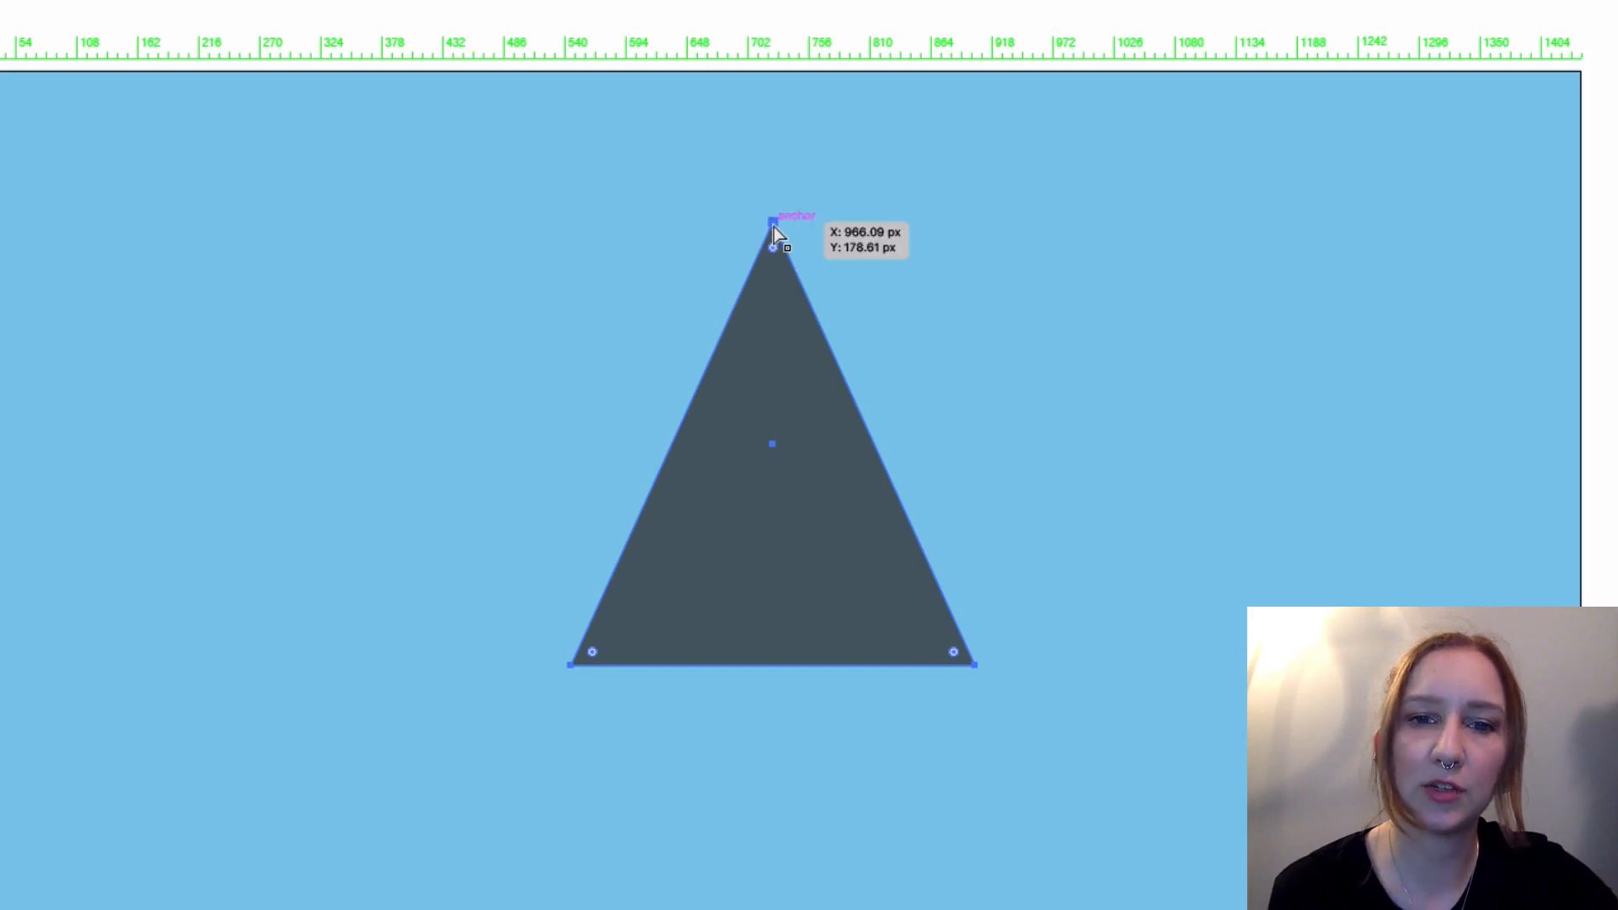
pyautogui.keyDown('shift'); pyautogui.click(572, 666); pyautogui.keyUp('shift')
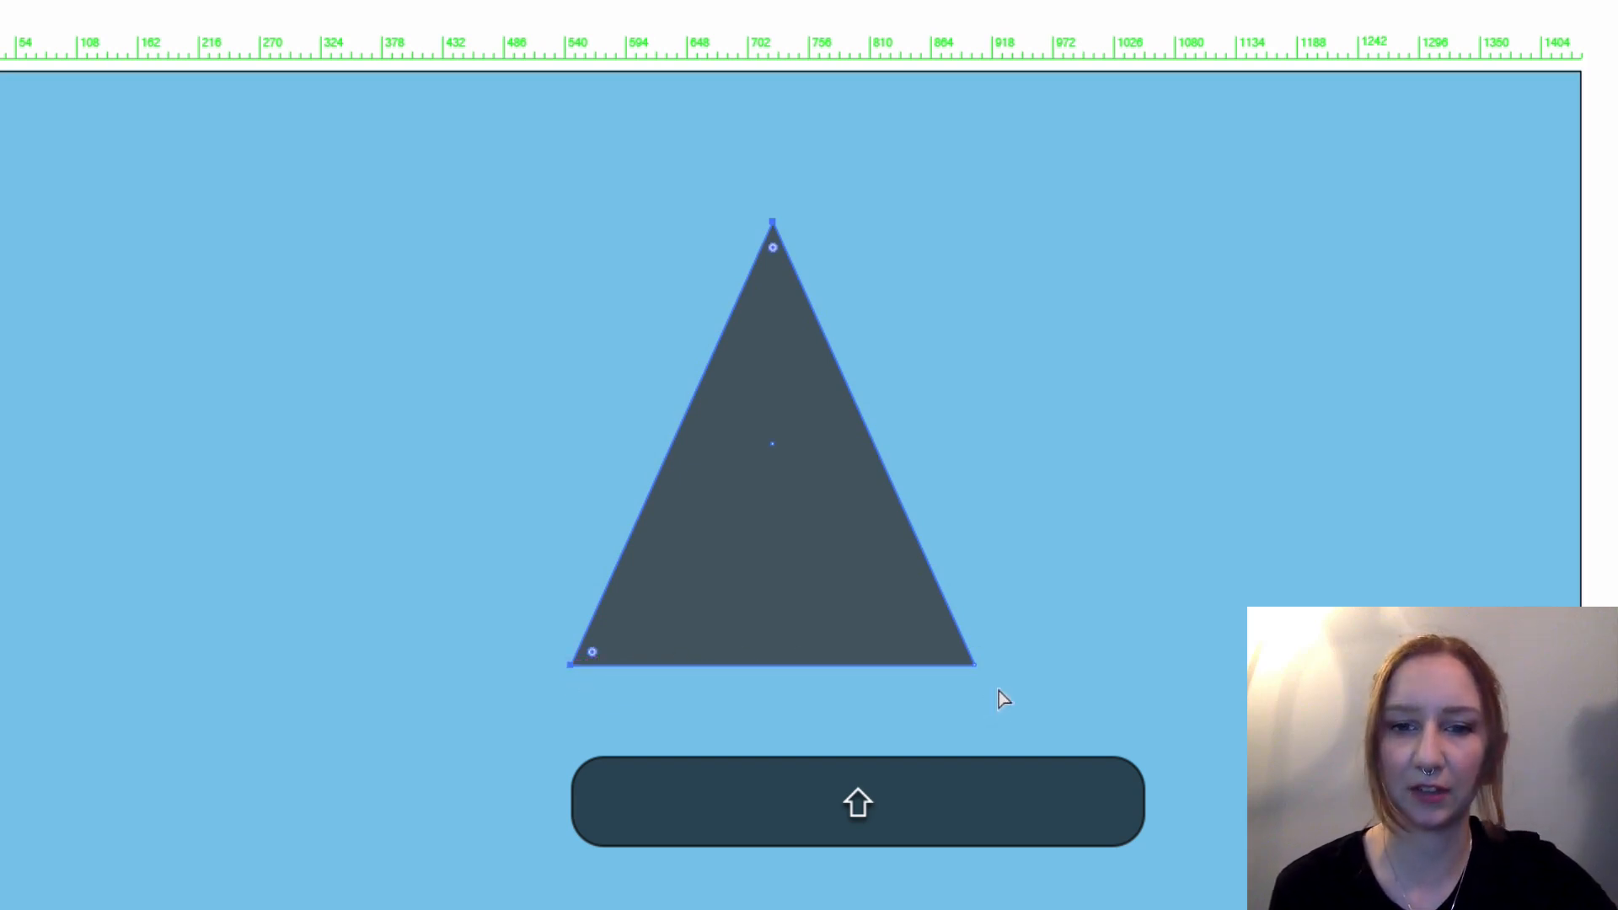
pyautogui.keyDown('shift'); pyautogui.click(974, 665); pyautogui.keyUp('shift')
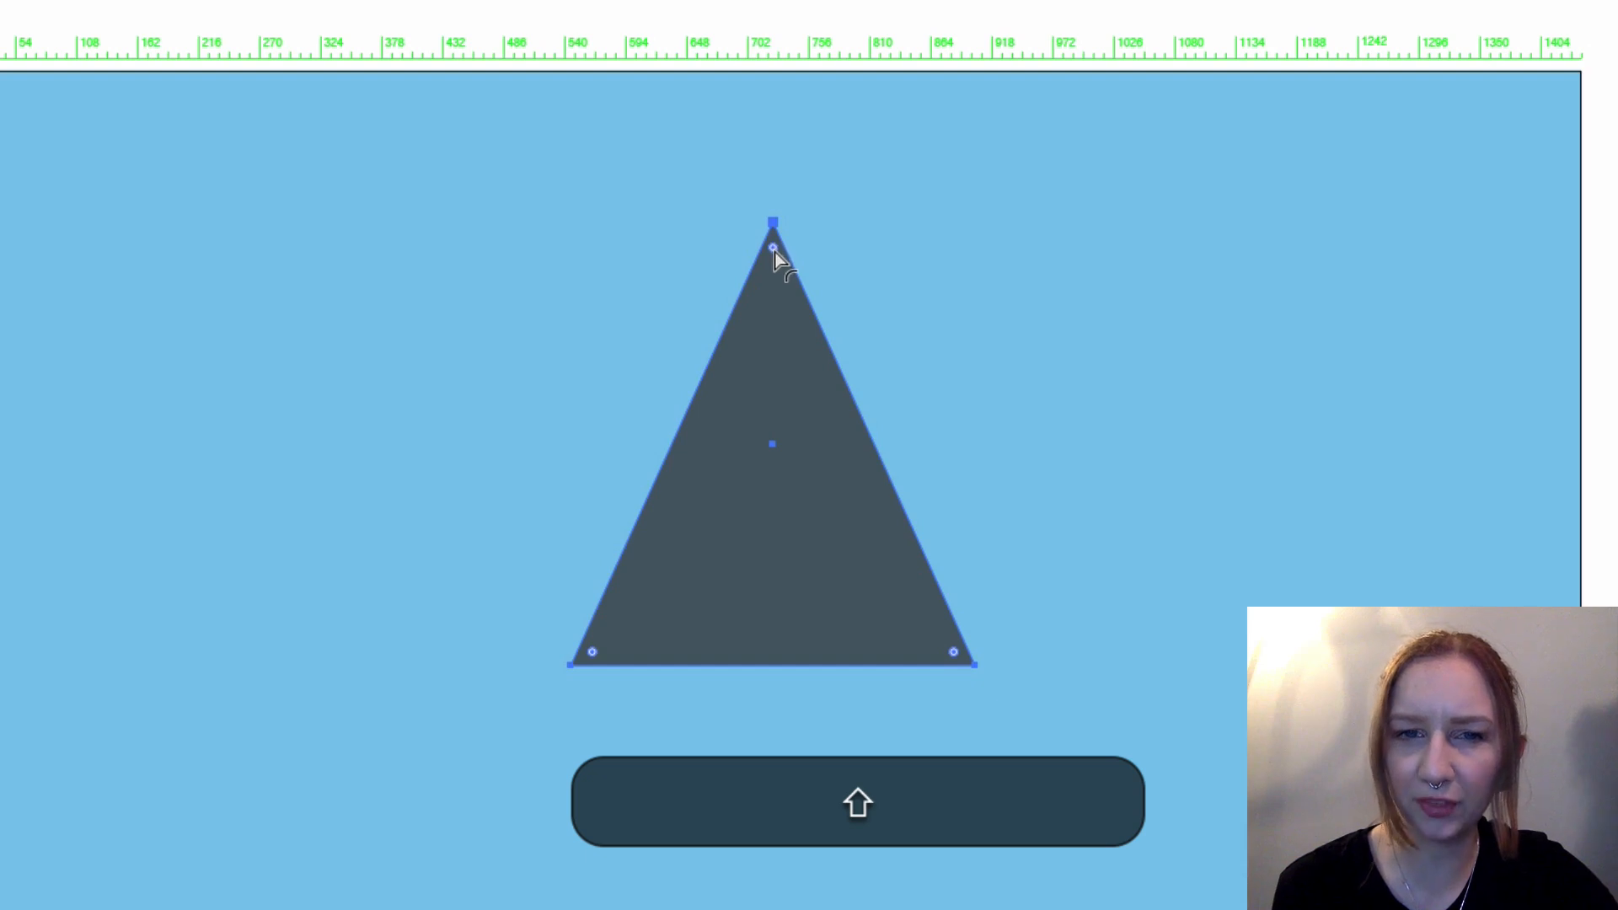
pyautogui.moveTo(774, 251)
pyautogui.mouseDown()
pyautogui.moveTo(763, 432)
pyautogui.moveTo(770, 251)
pyautogui.mouseUp()
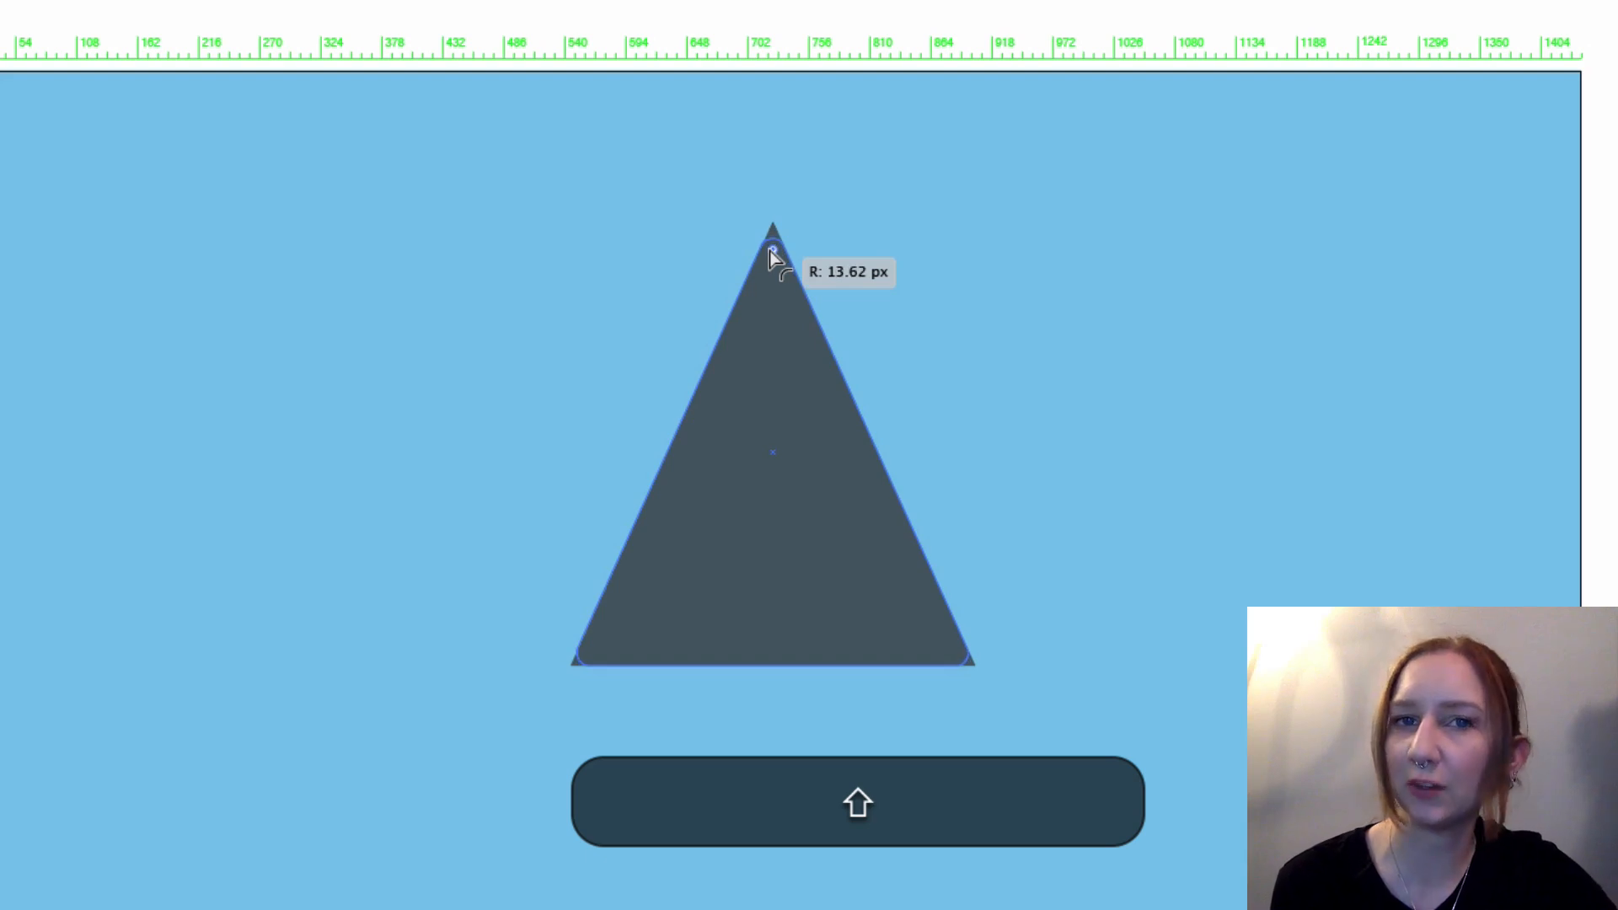
pyautogui.moveTo(770, 251); pyautogui.dragTo(770, 246)
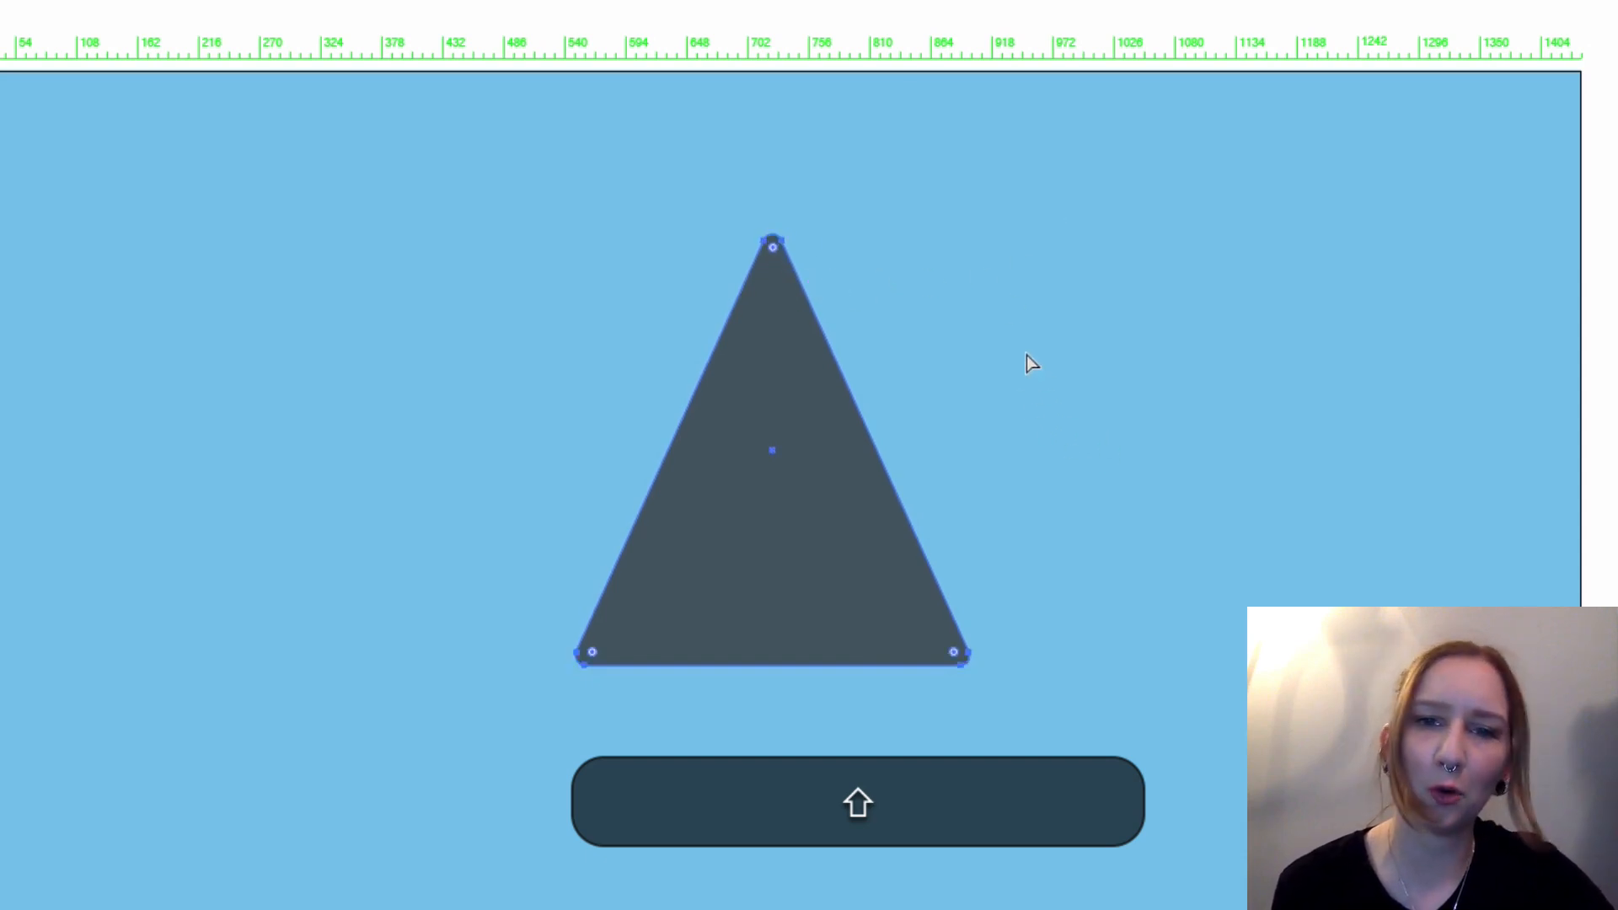
pyautogui.hotkey('shift', 'v')
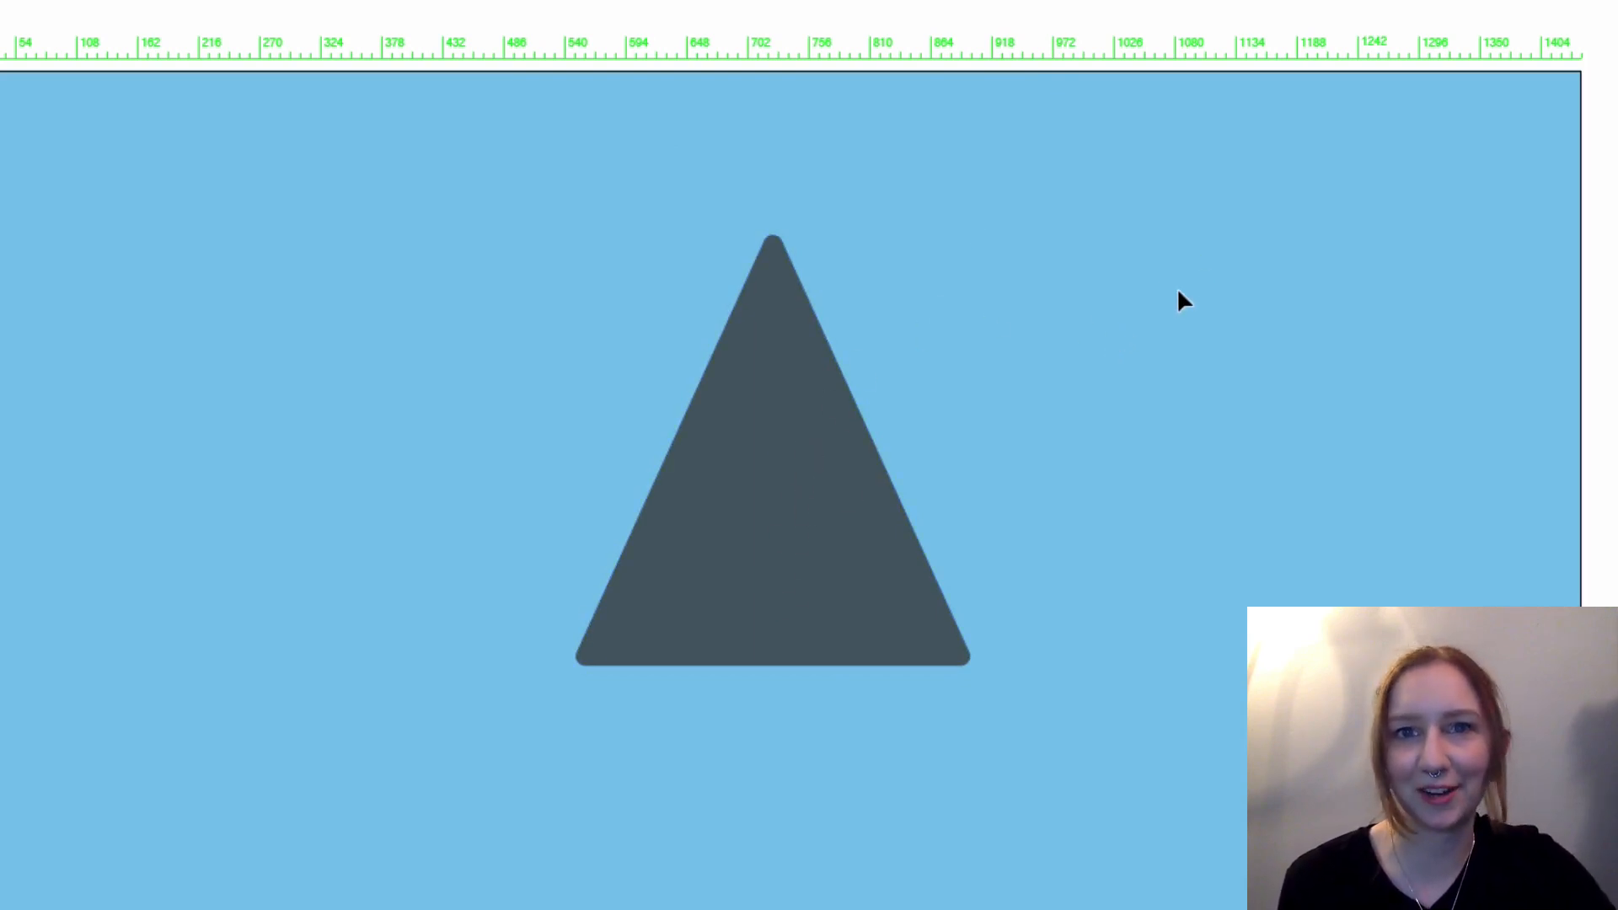
# Step: Draw a rectangle about 420 by 294 px over the triangle's upper half and fill it with very pale blue, hex e1ecef
pyautogui.press('m')
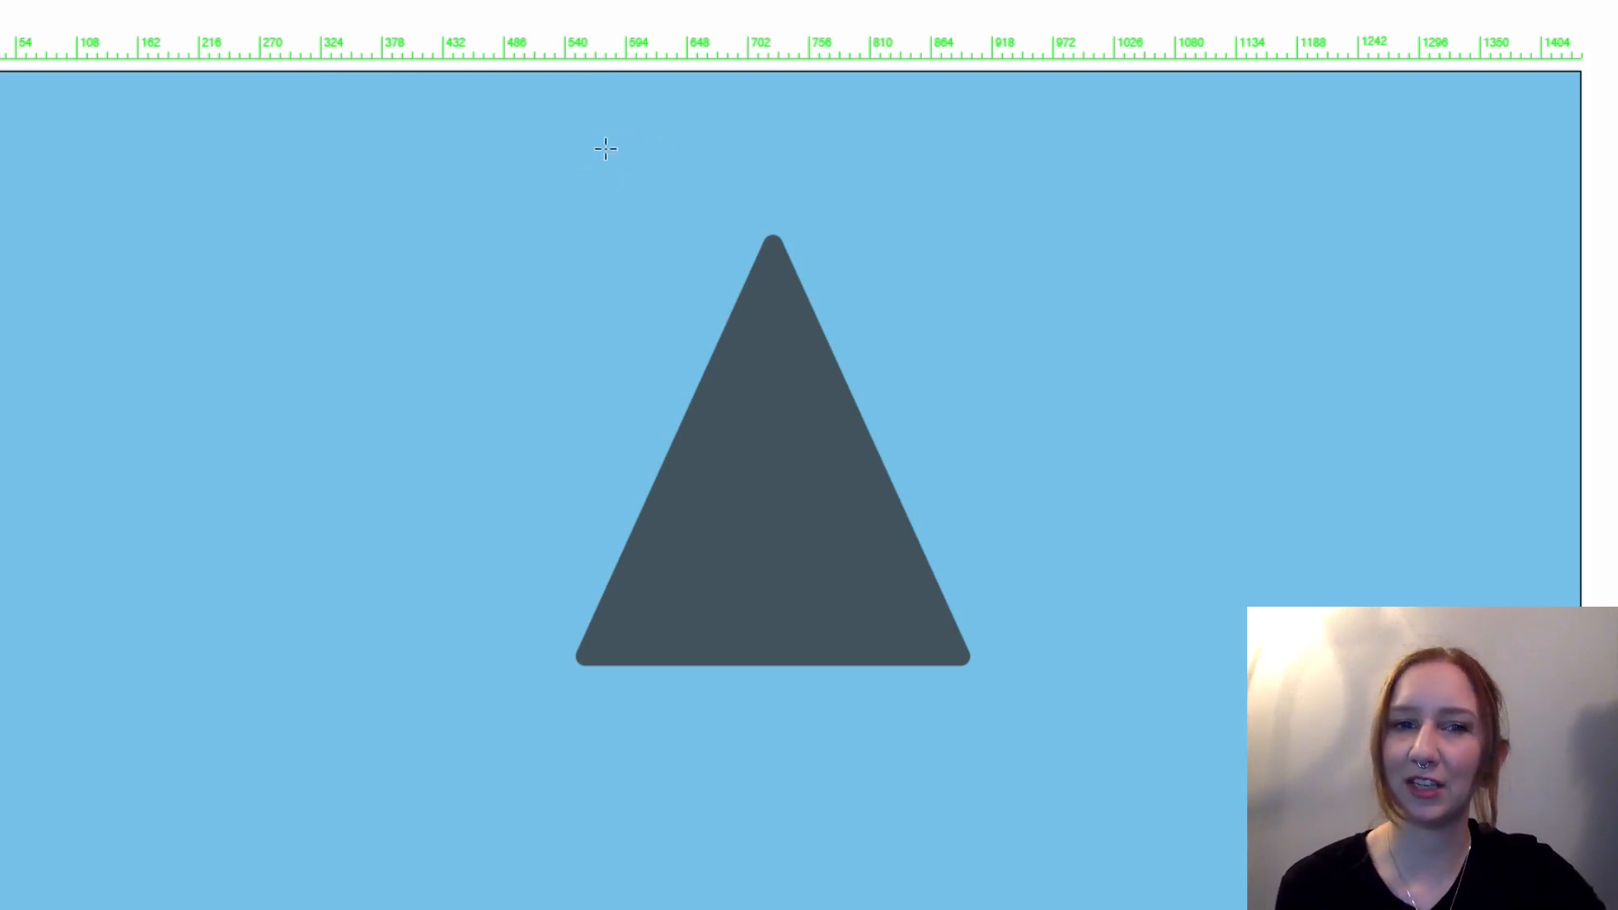
pyautogui.moveTo(597, 147); pyautogui.dragTo(952, 394)
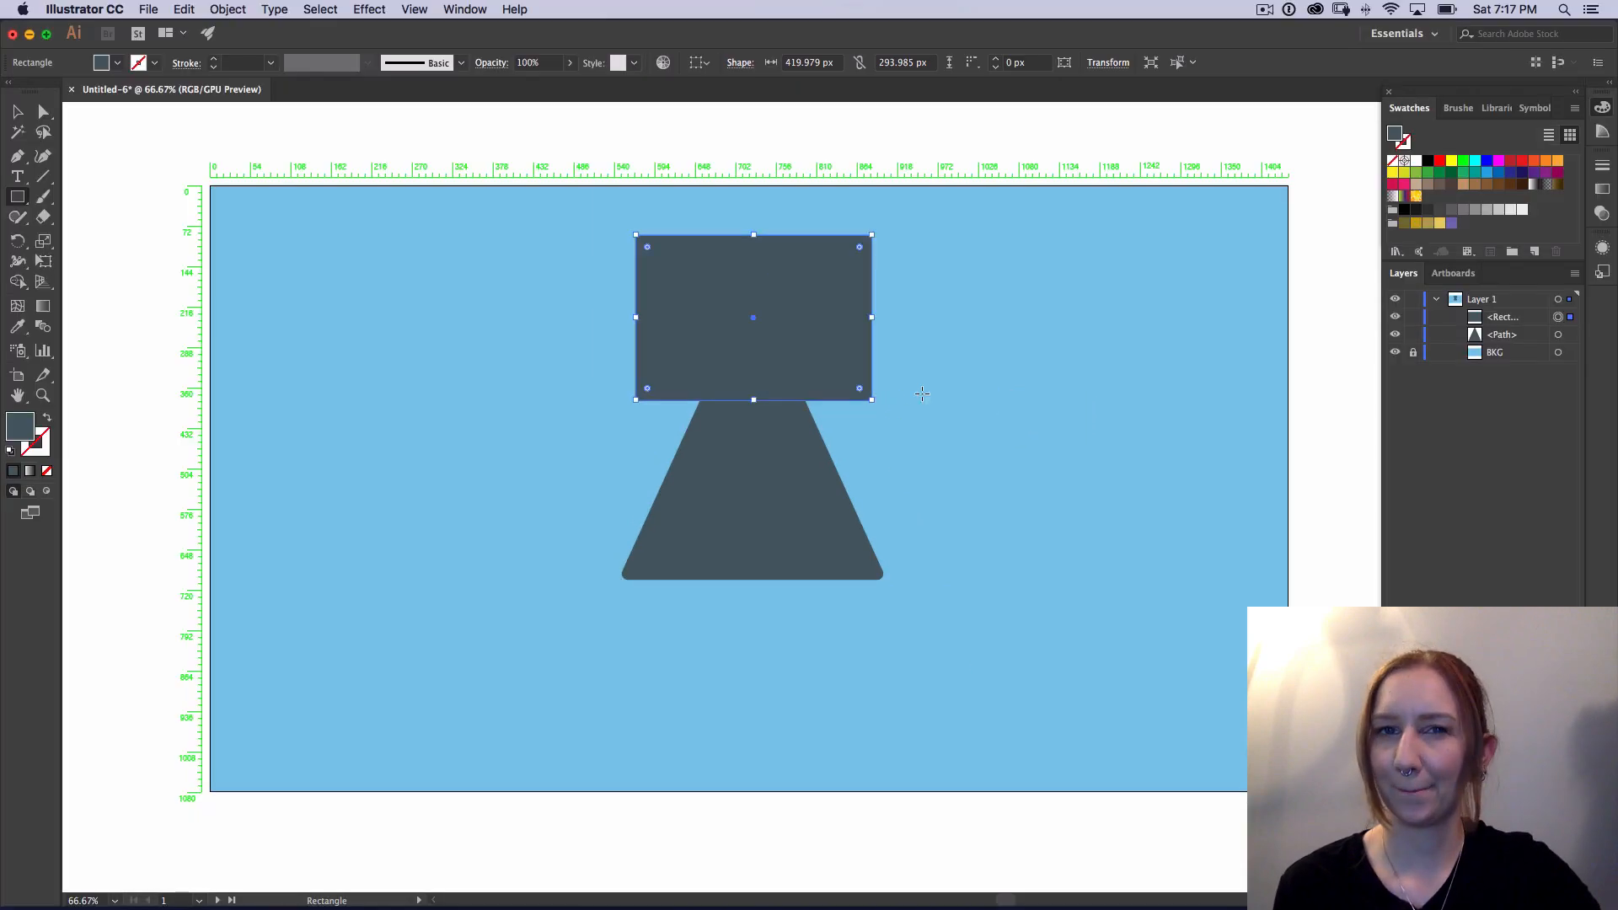
pyautogui.doubleClick(21, 430)
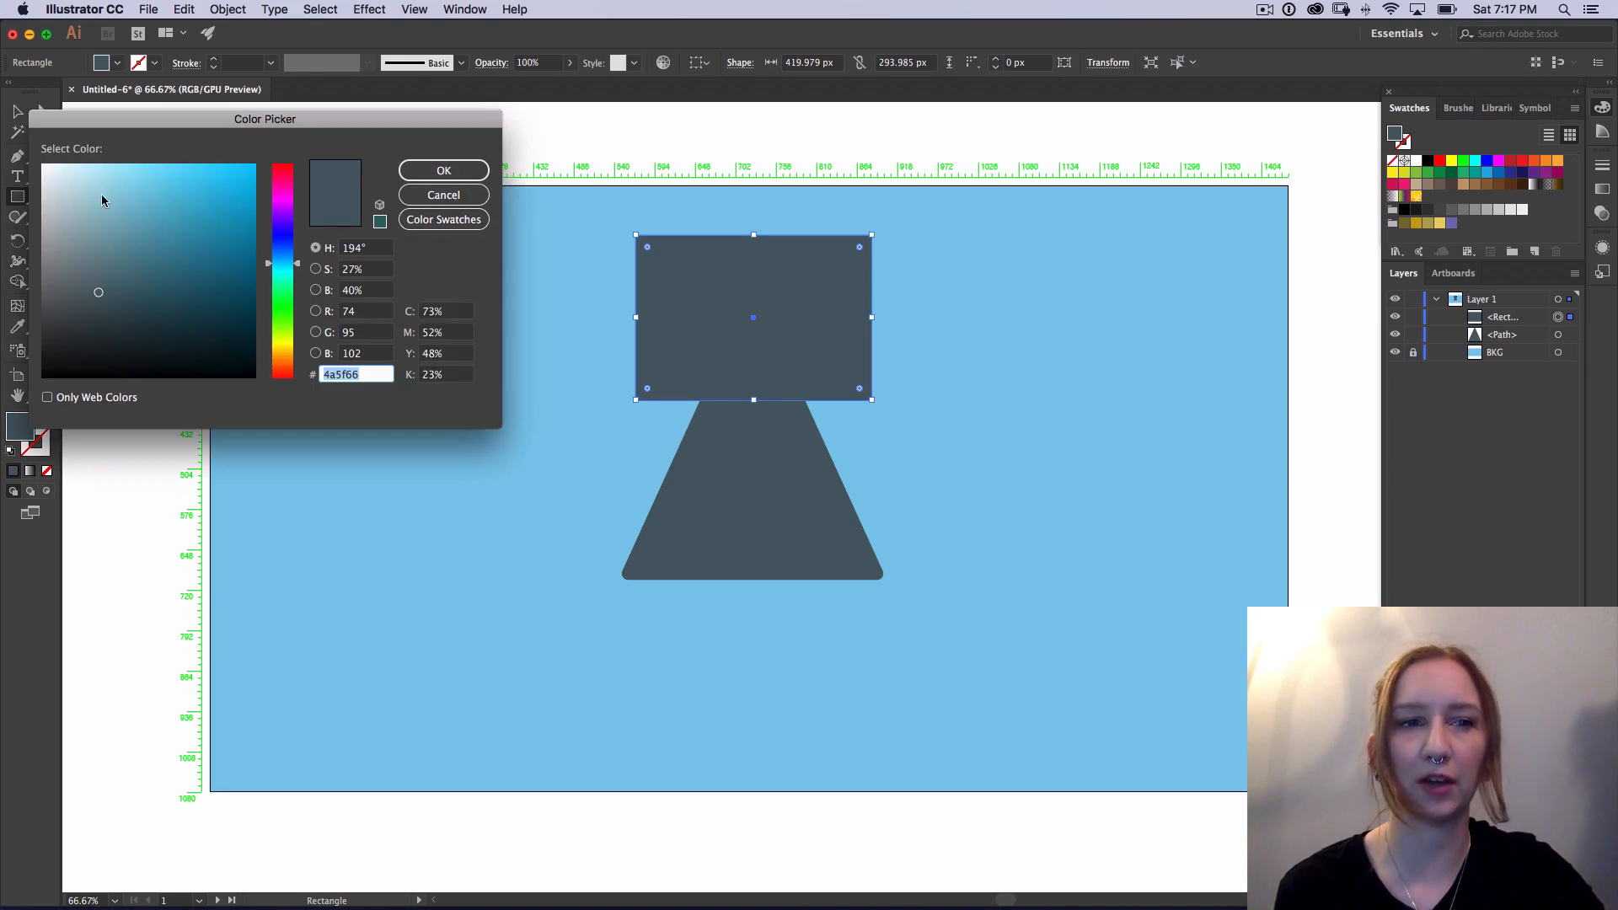
pyautogui.moveTo(72, 204); pyautogui.dragTo(55, 175)
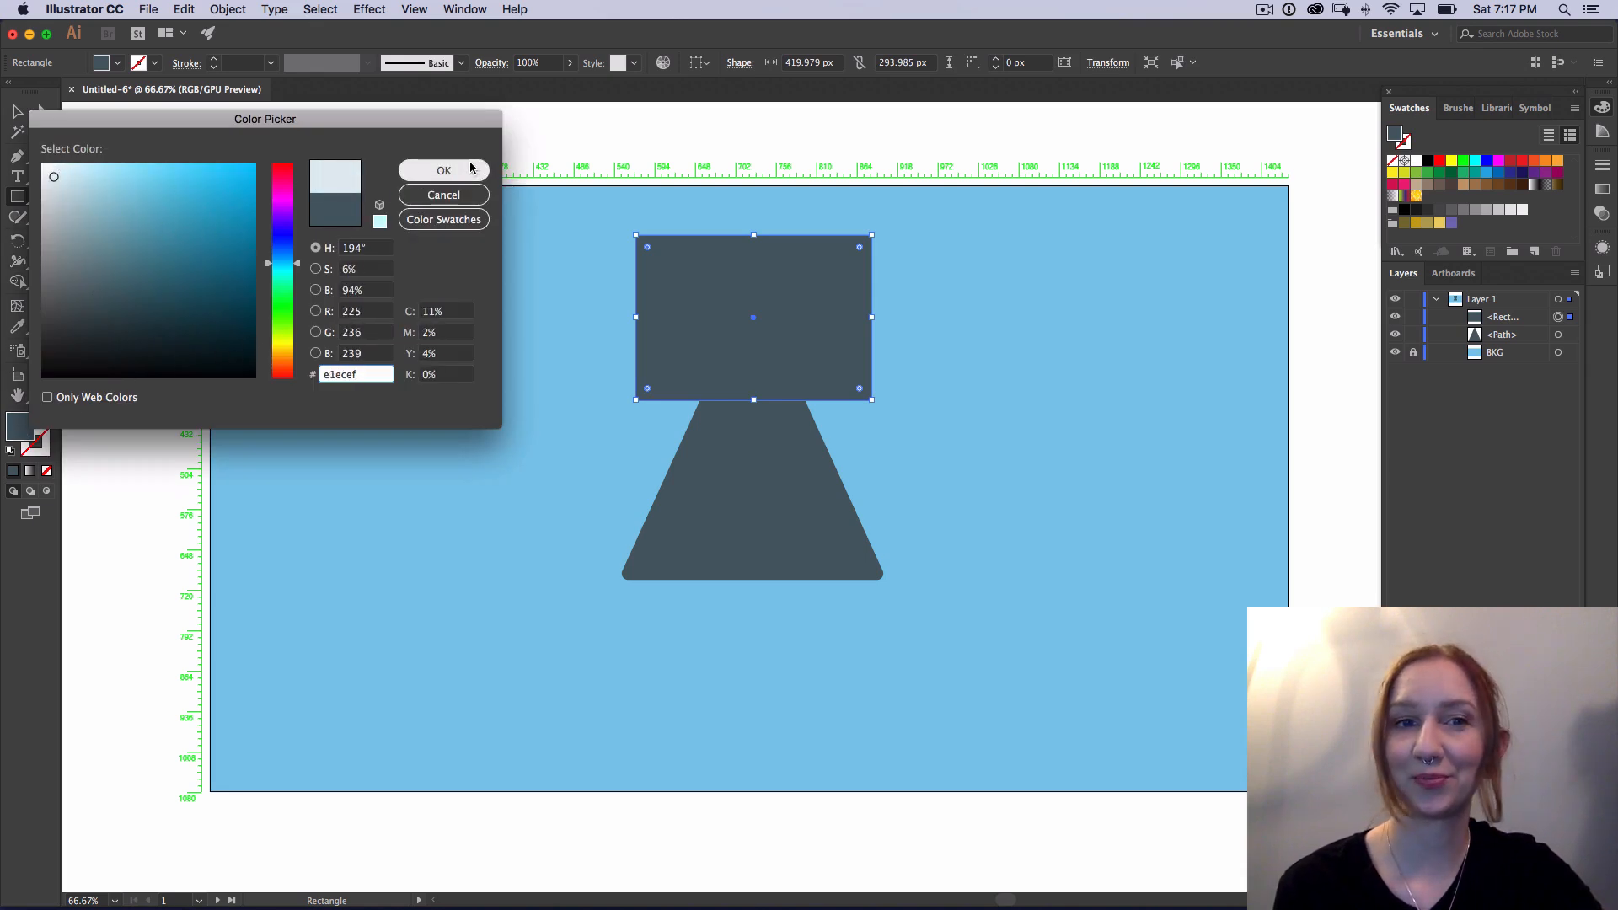
pyautogui.click(445, 170)
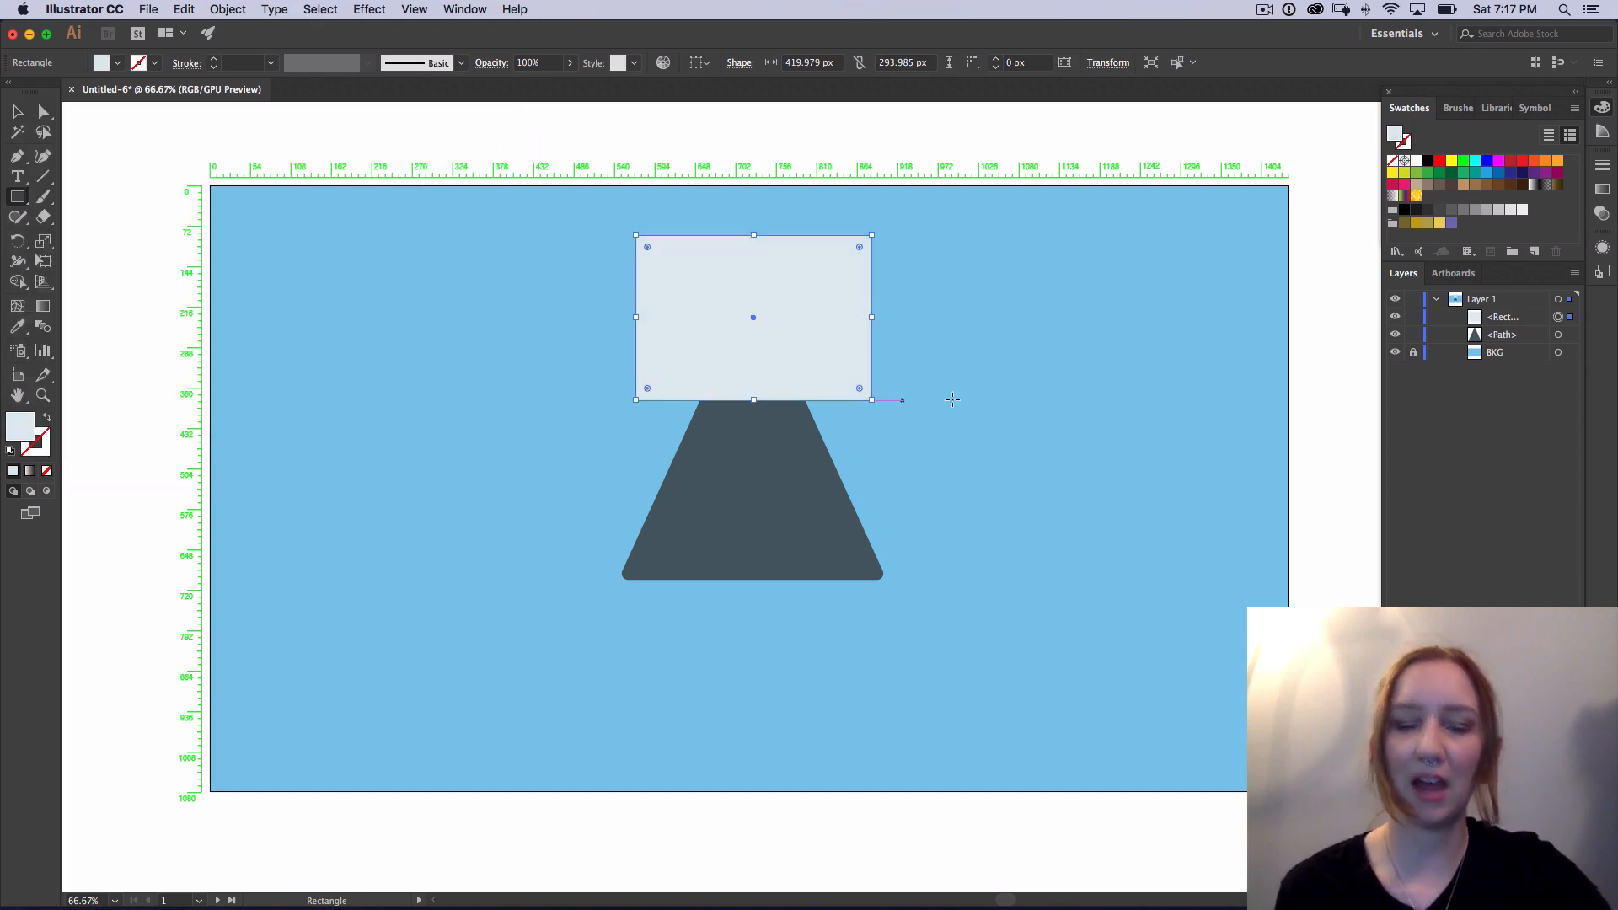
# Step: Select the pale rectangle together with the slate triangle and split them along their overlap with the Pathfinder Divide operation
pyautogui.press('v')
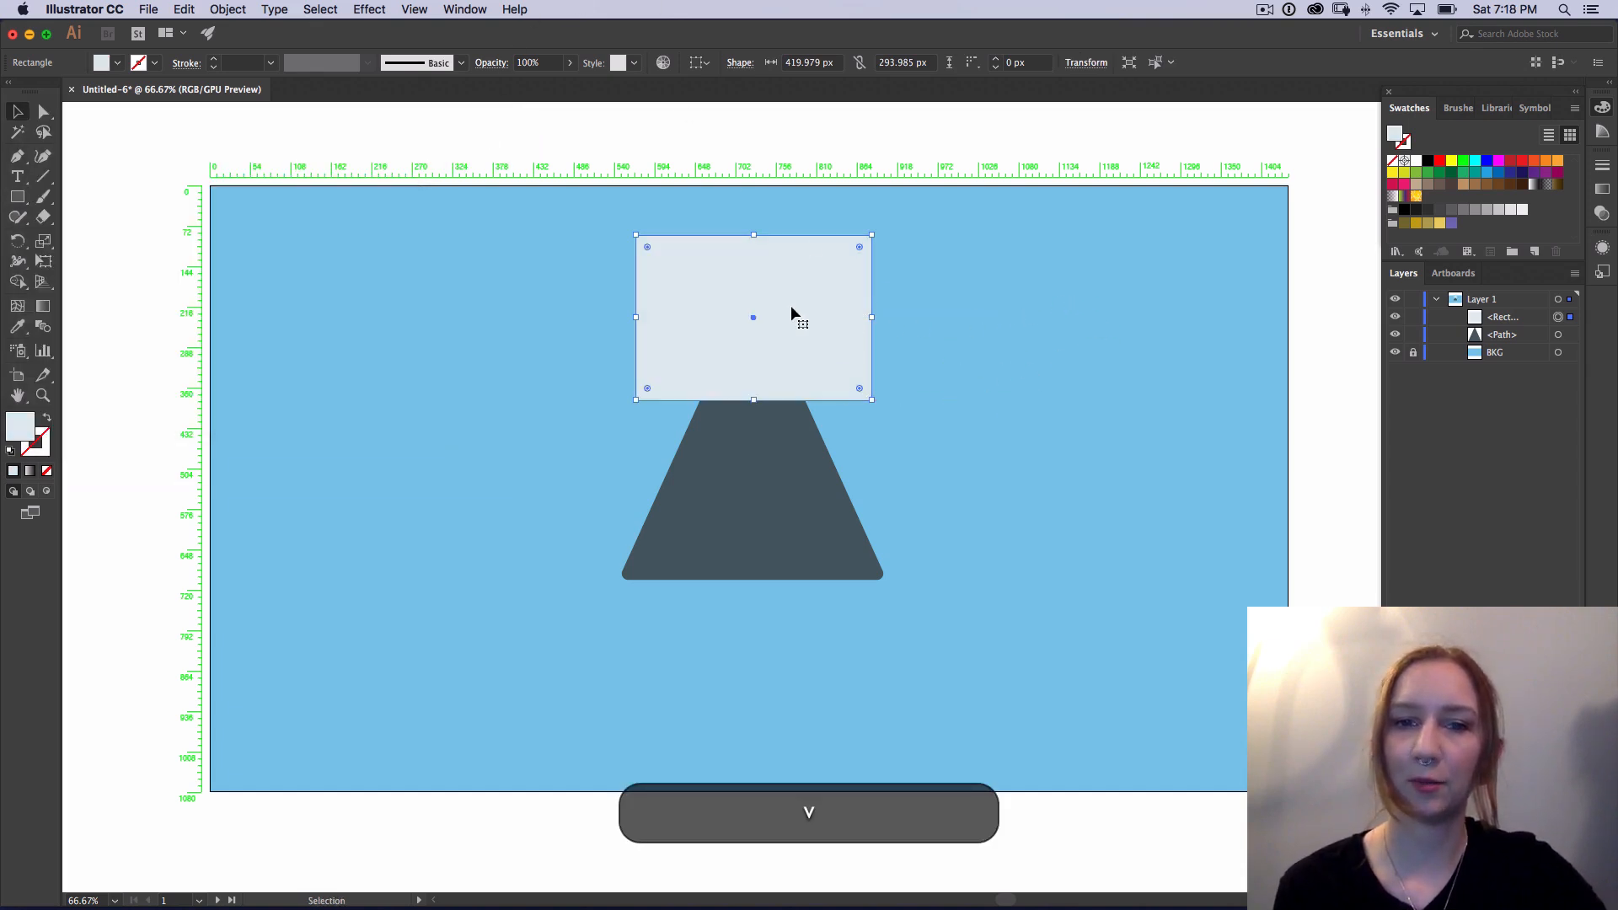
pyautogui.keyDown('shift'); pyautogui.click(779, 472); pyautogui.keyUp('shift')
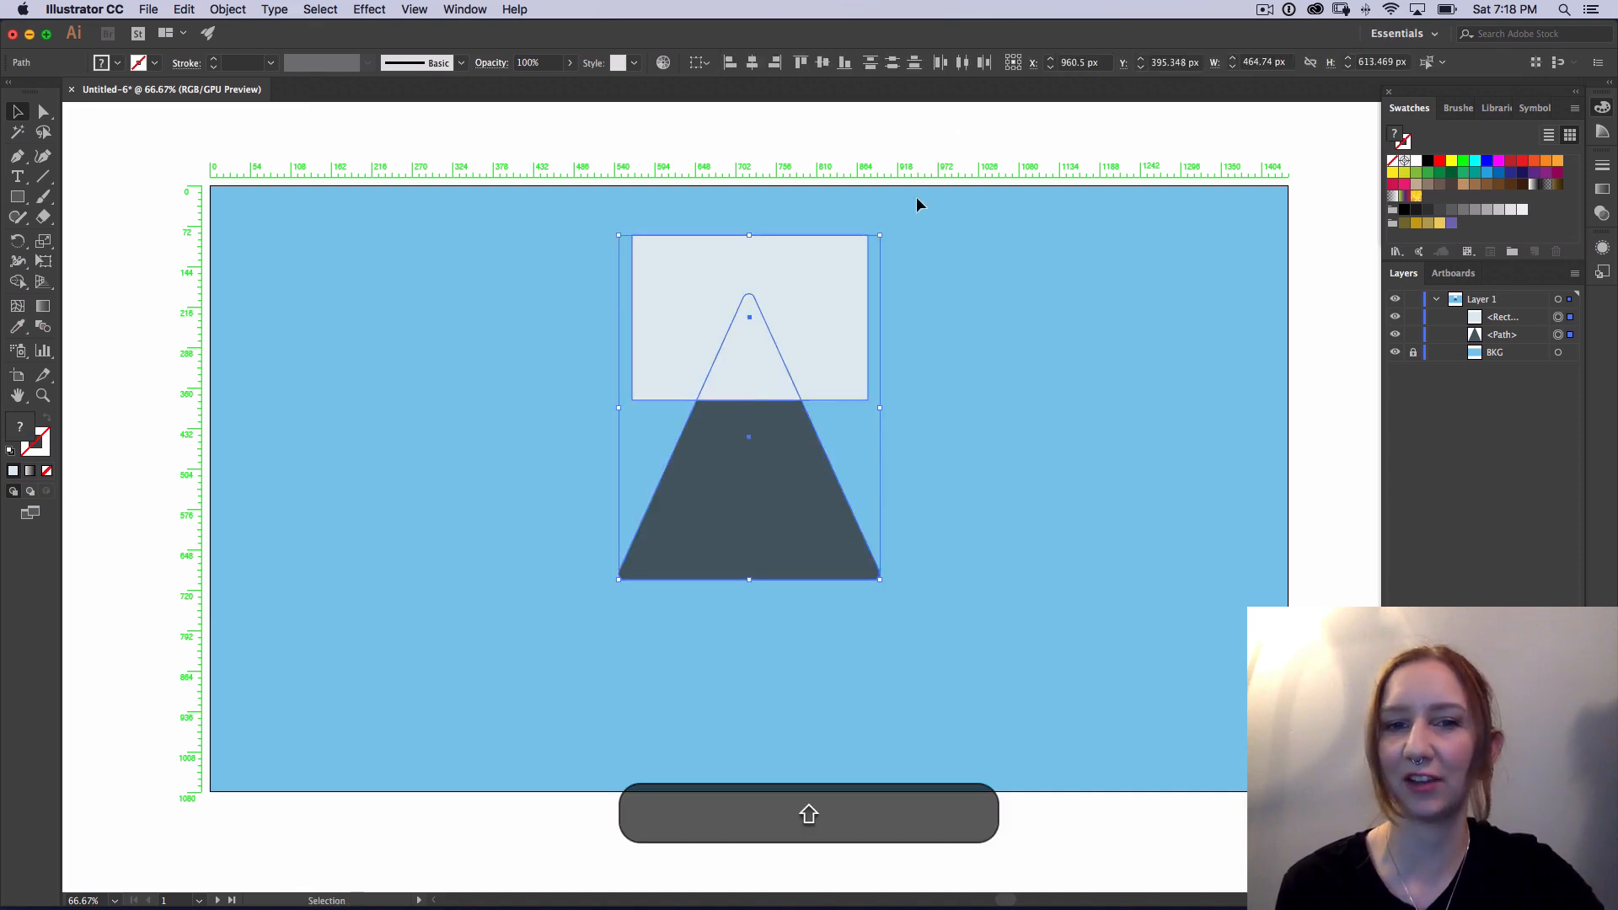
pyautogui.click(474, 10)
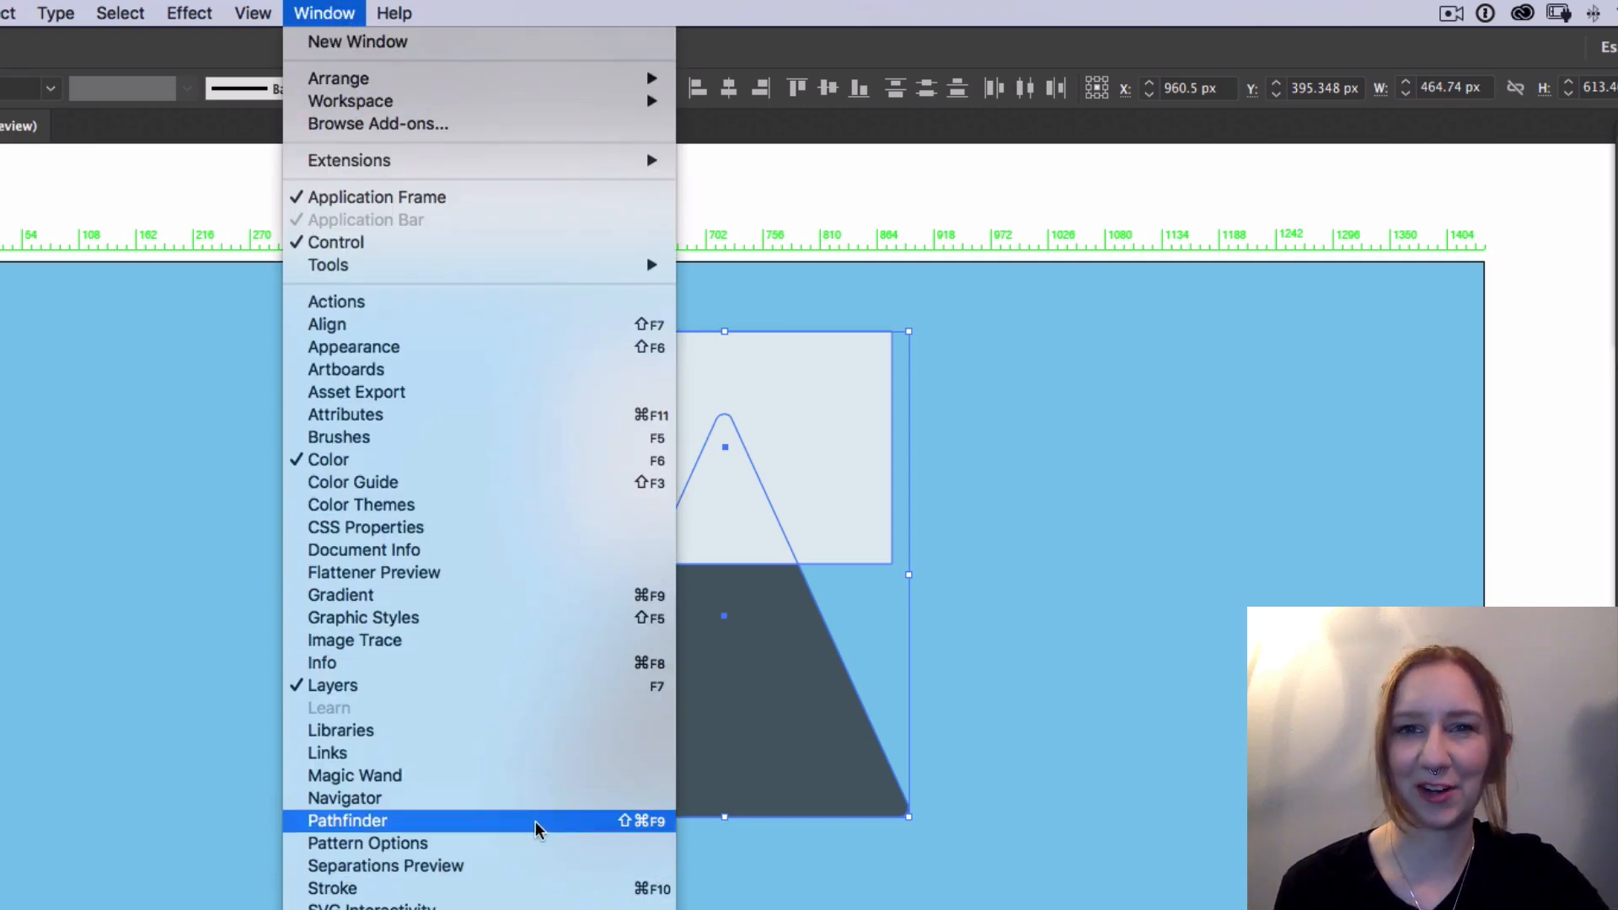
pyautogui.click(532, 822)
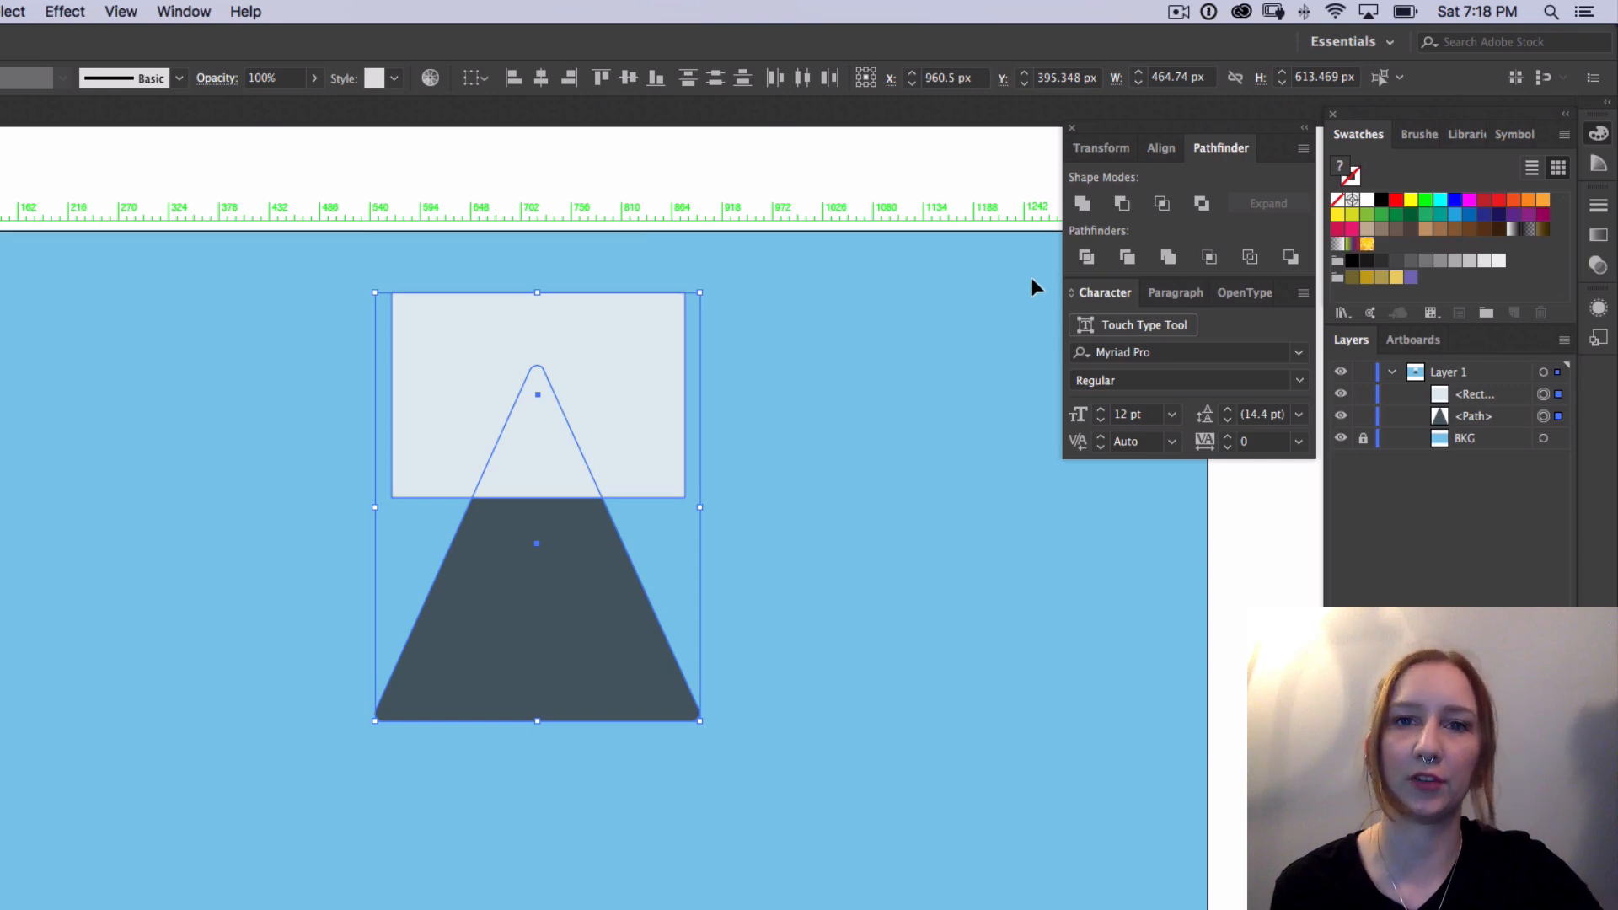
pyautogui.click(1090, 257)
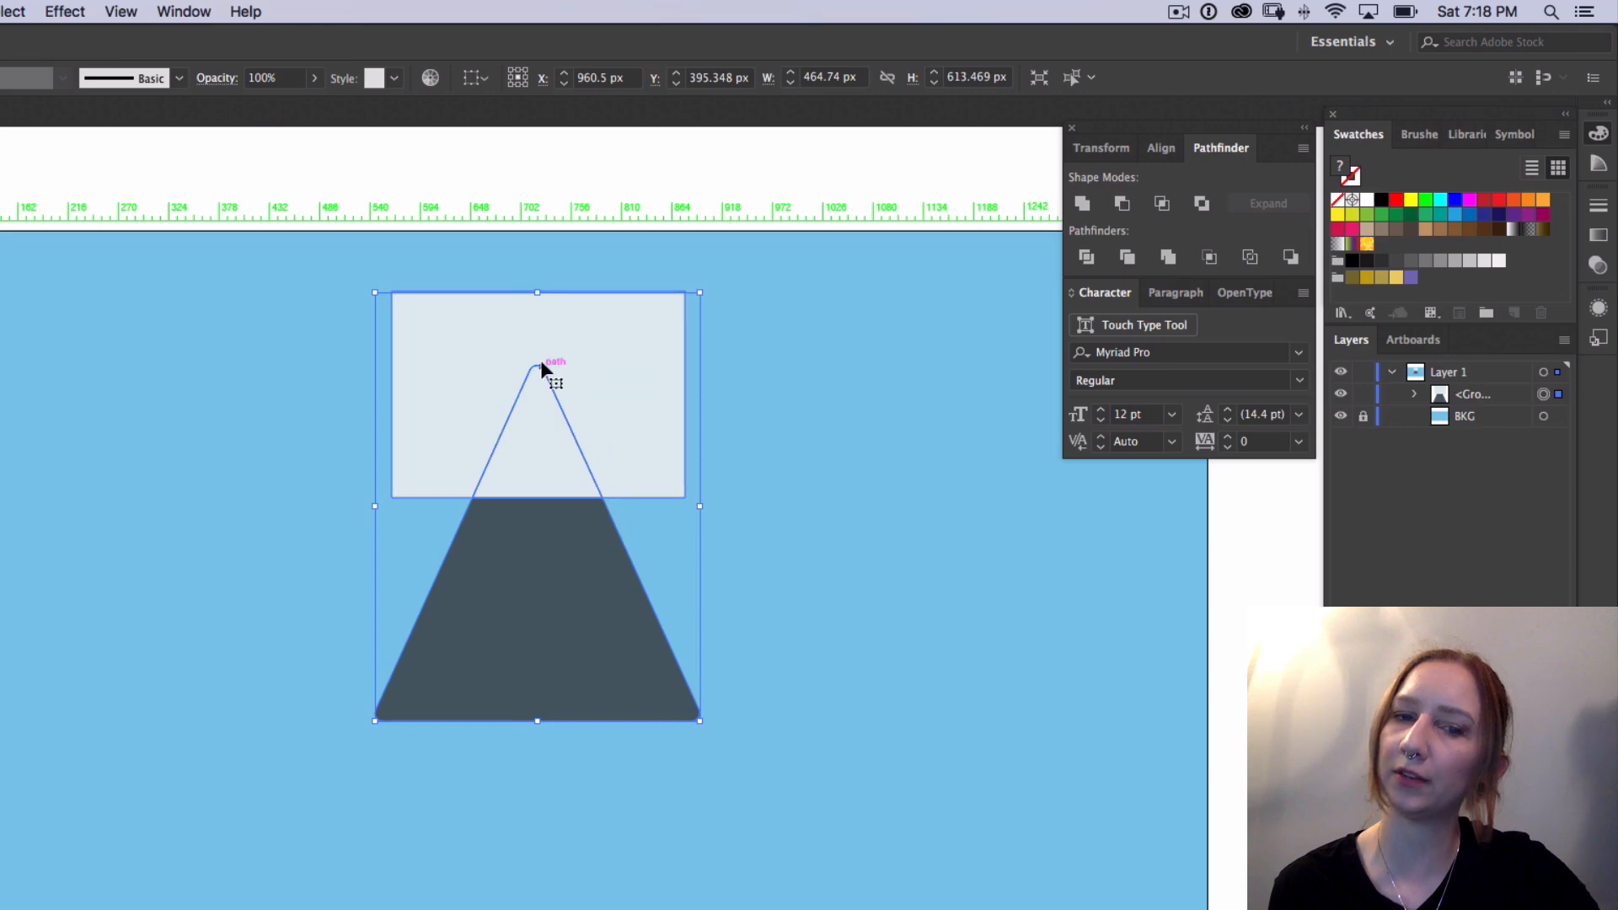
# Step: Identify the divided pieces inside the group and delete the pale rectangle area outside the peak, keeping the snowcap and slate base
pyautogui.click(1488, 401)
pyautogui.click(1416, 396)
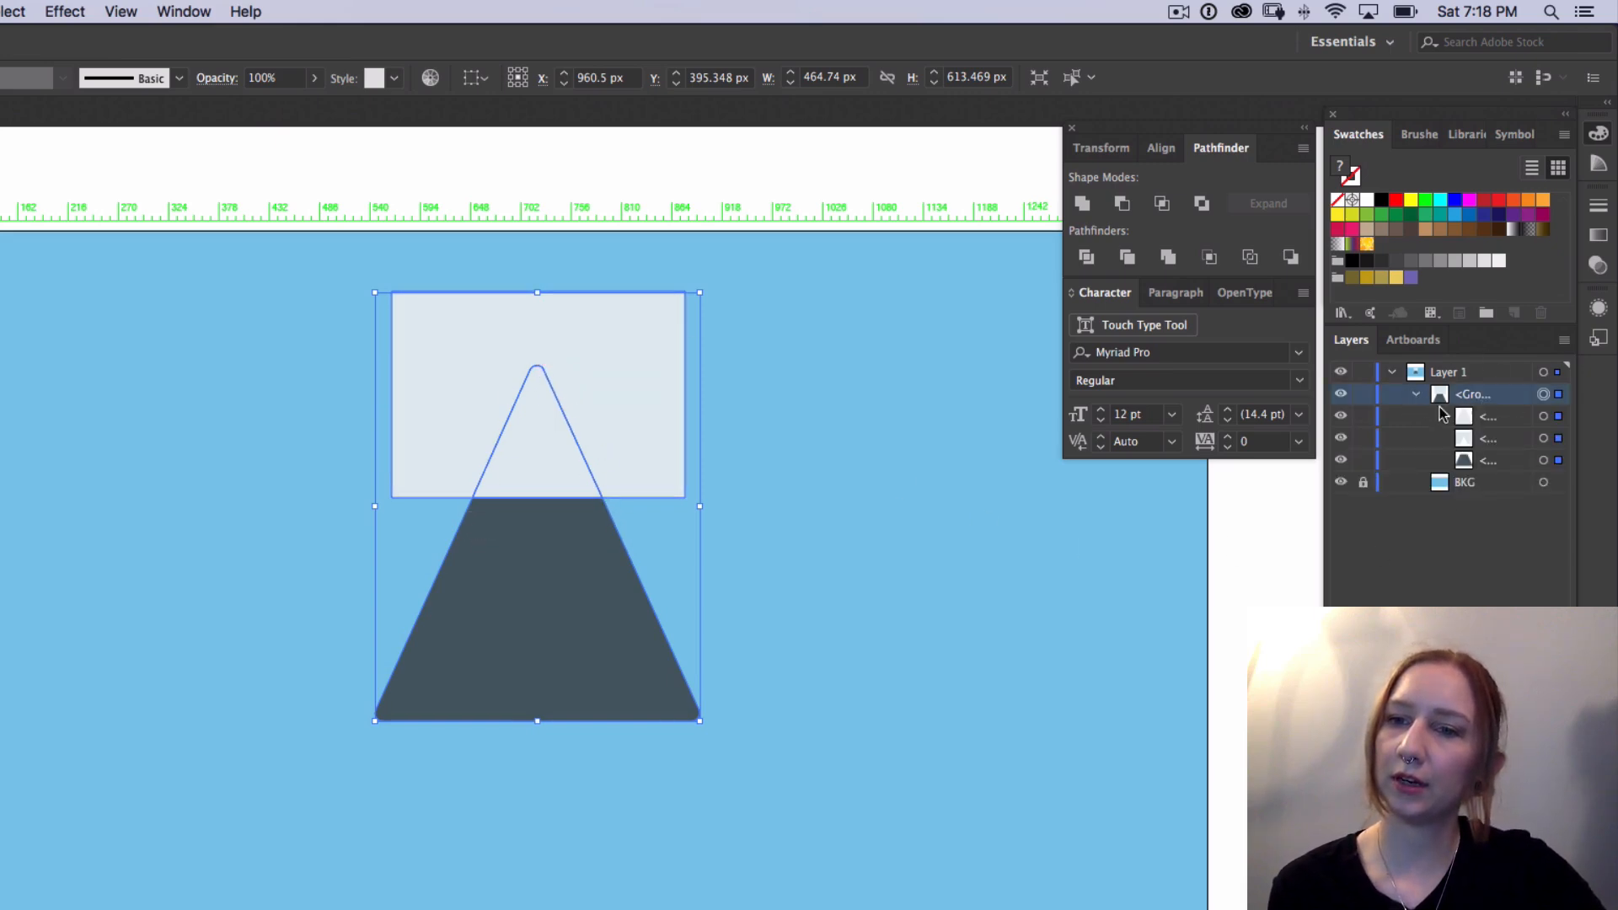
pyautogui.click(1556, 418)
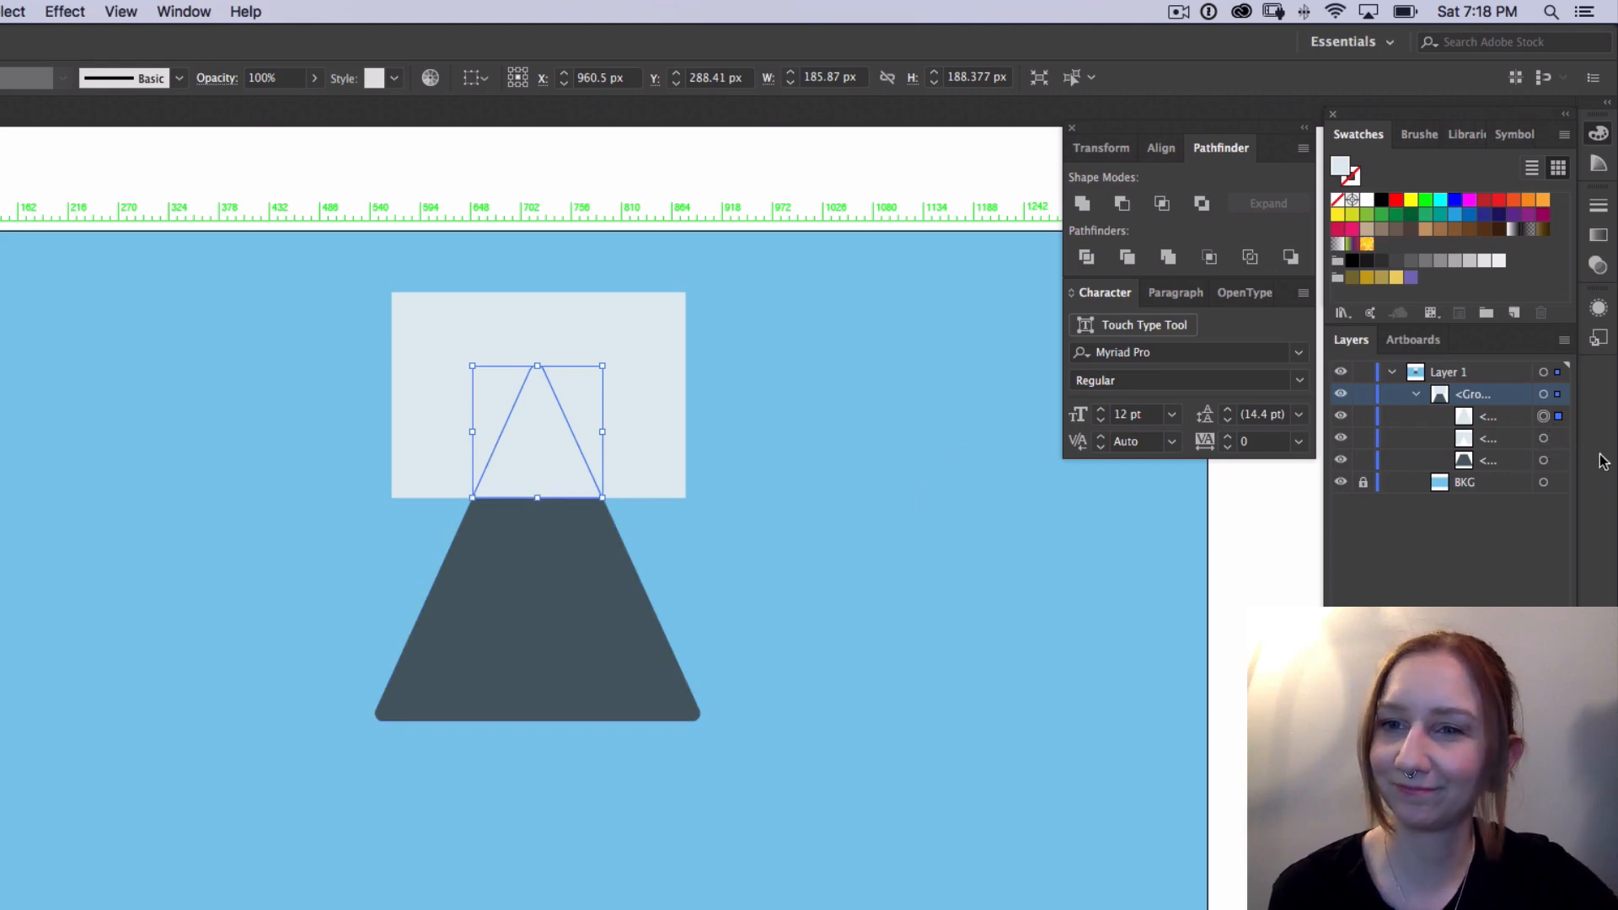
pyautogui.click(1543, 438)
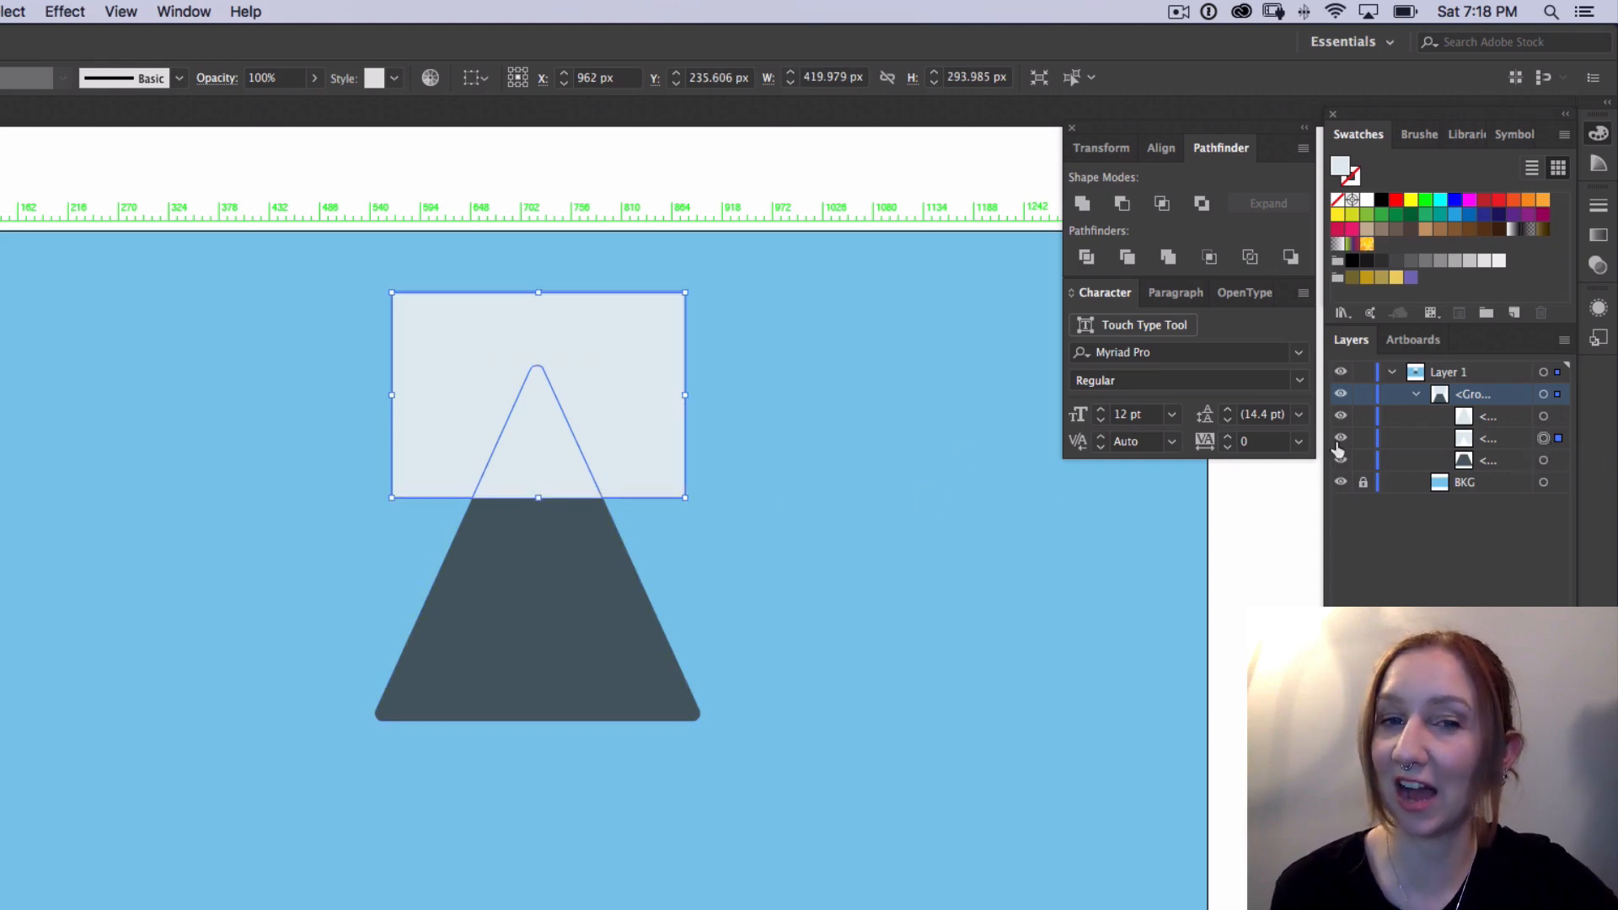
pyautogui.click(1543, 460)
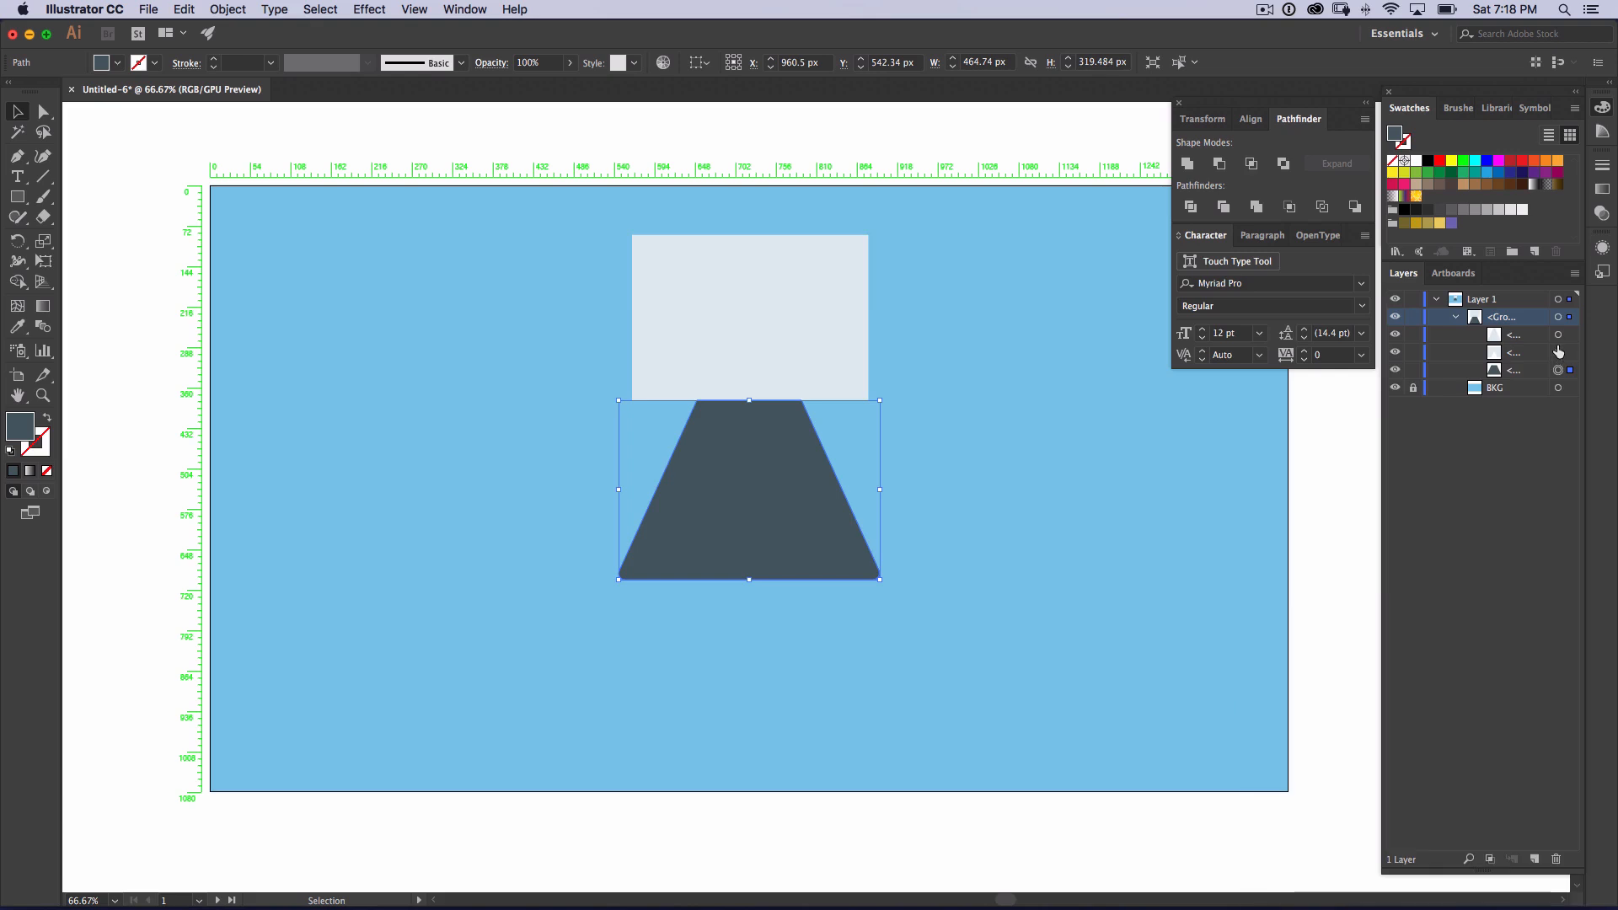
pyautogui.click(1558, 353)
pyautogui.moveTo(1523, 354); pyautogui.dragTo(1557, 859)
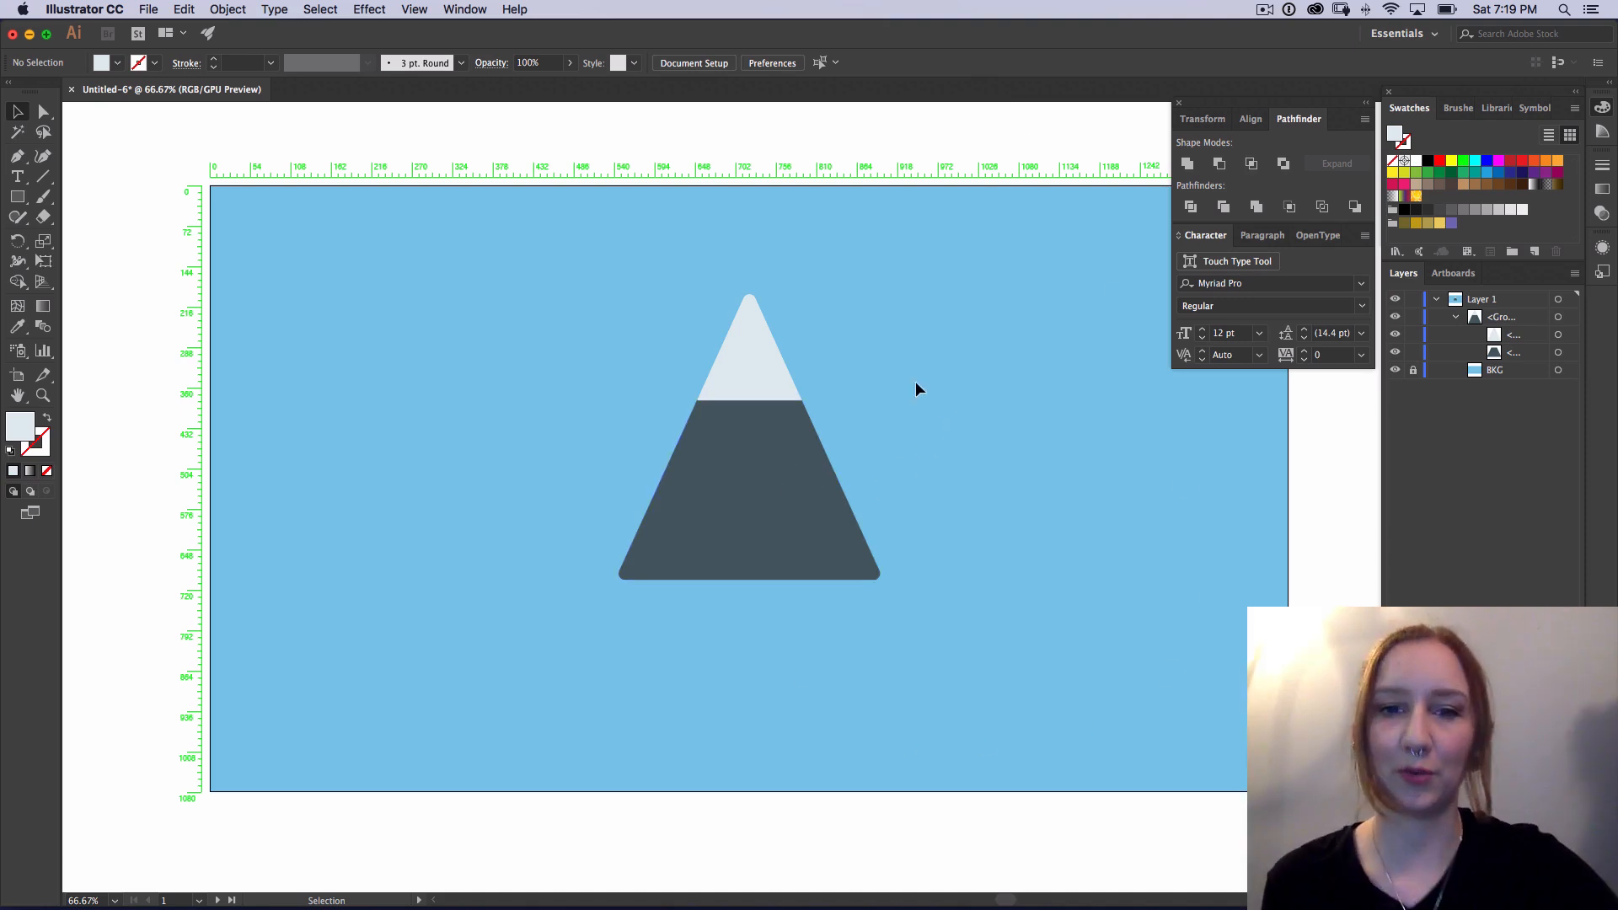
# Step: Ungroup the mountain's snowcap and slate base, and group the two pieces together again
pyautogui.click(755, 387)
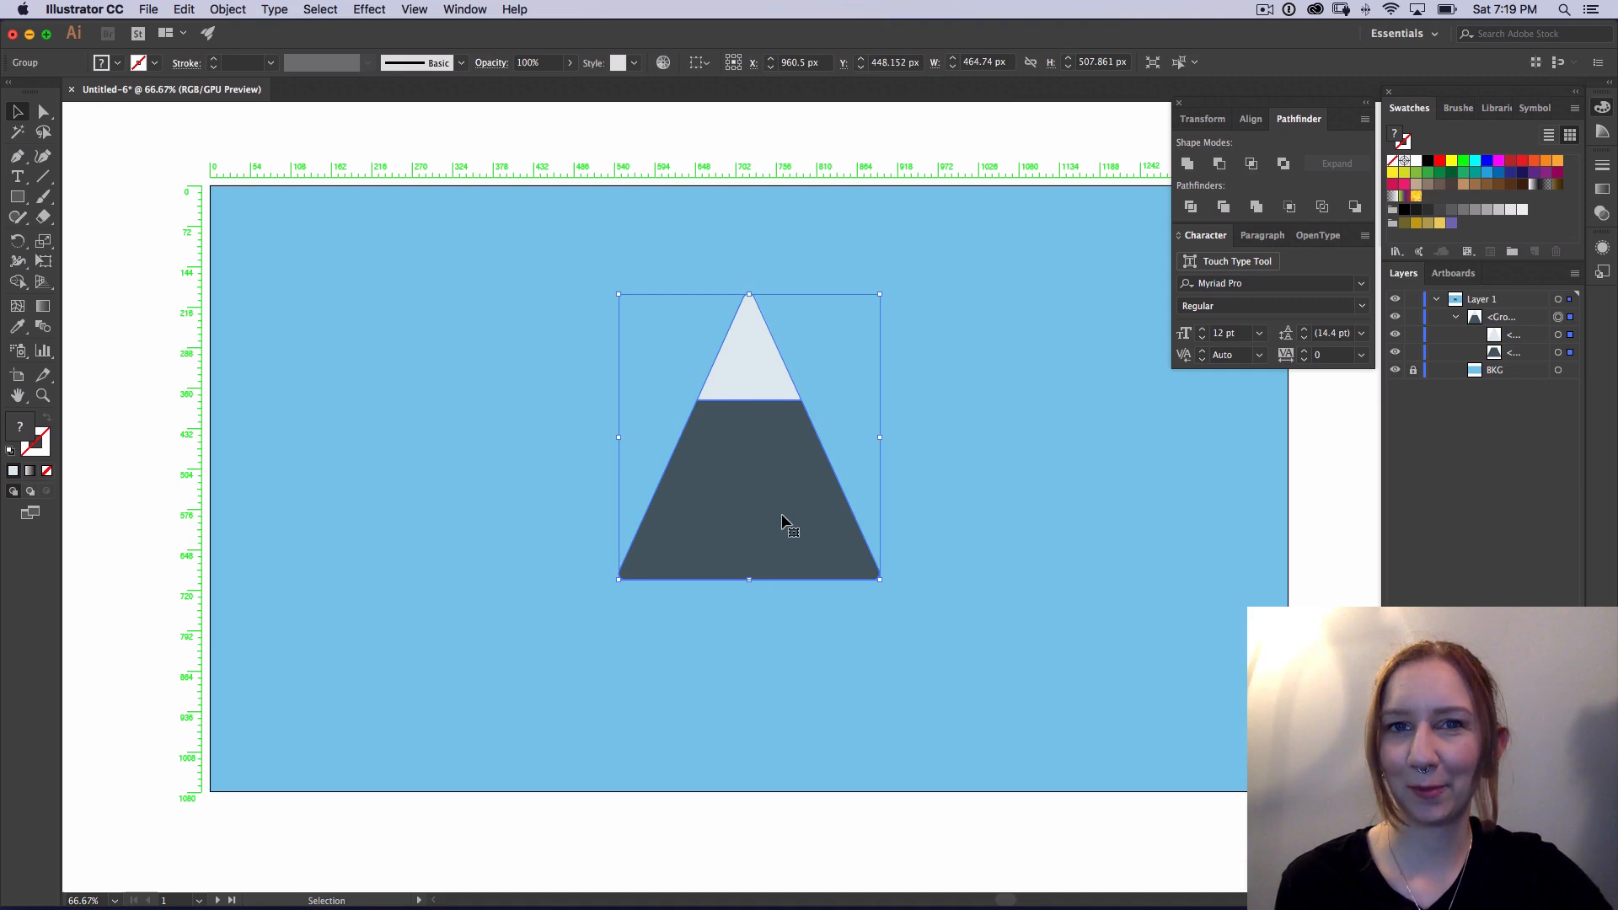
pyautogui.click(990, 466)
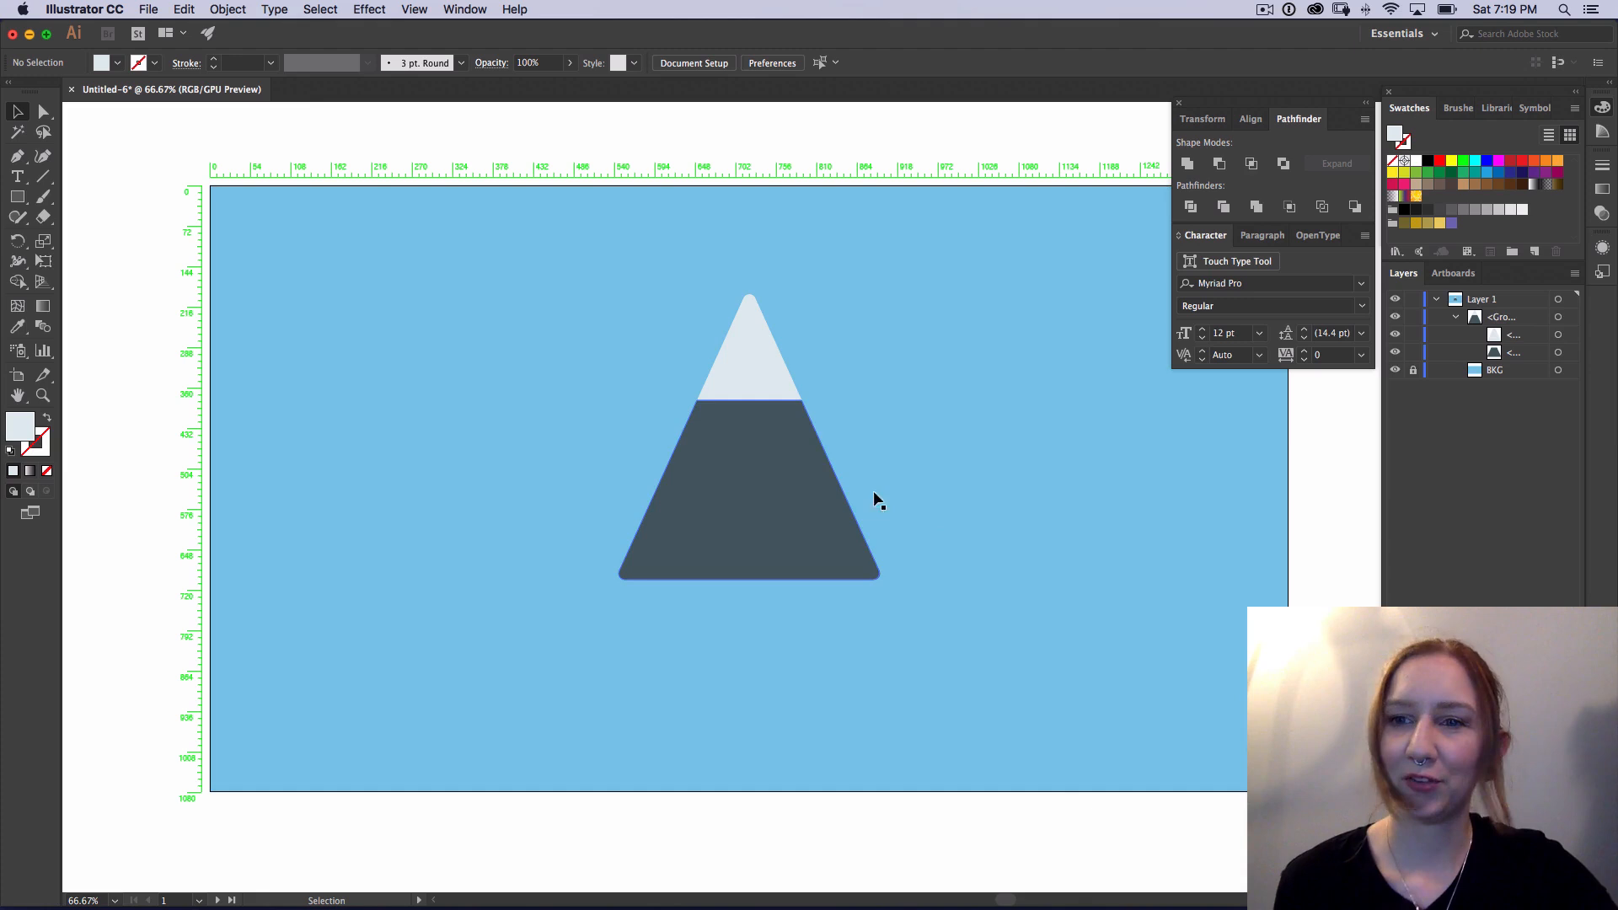
pyautogui.click(1557, 317)
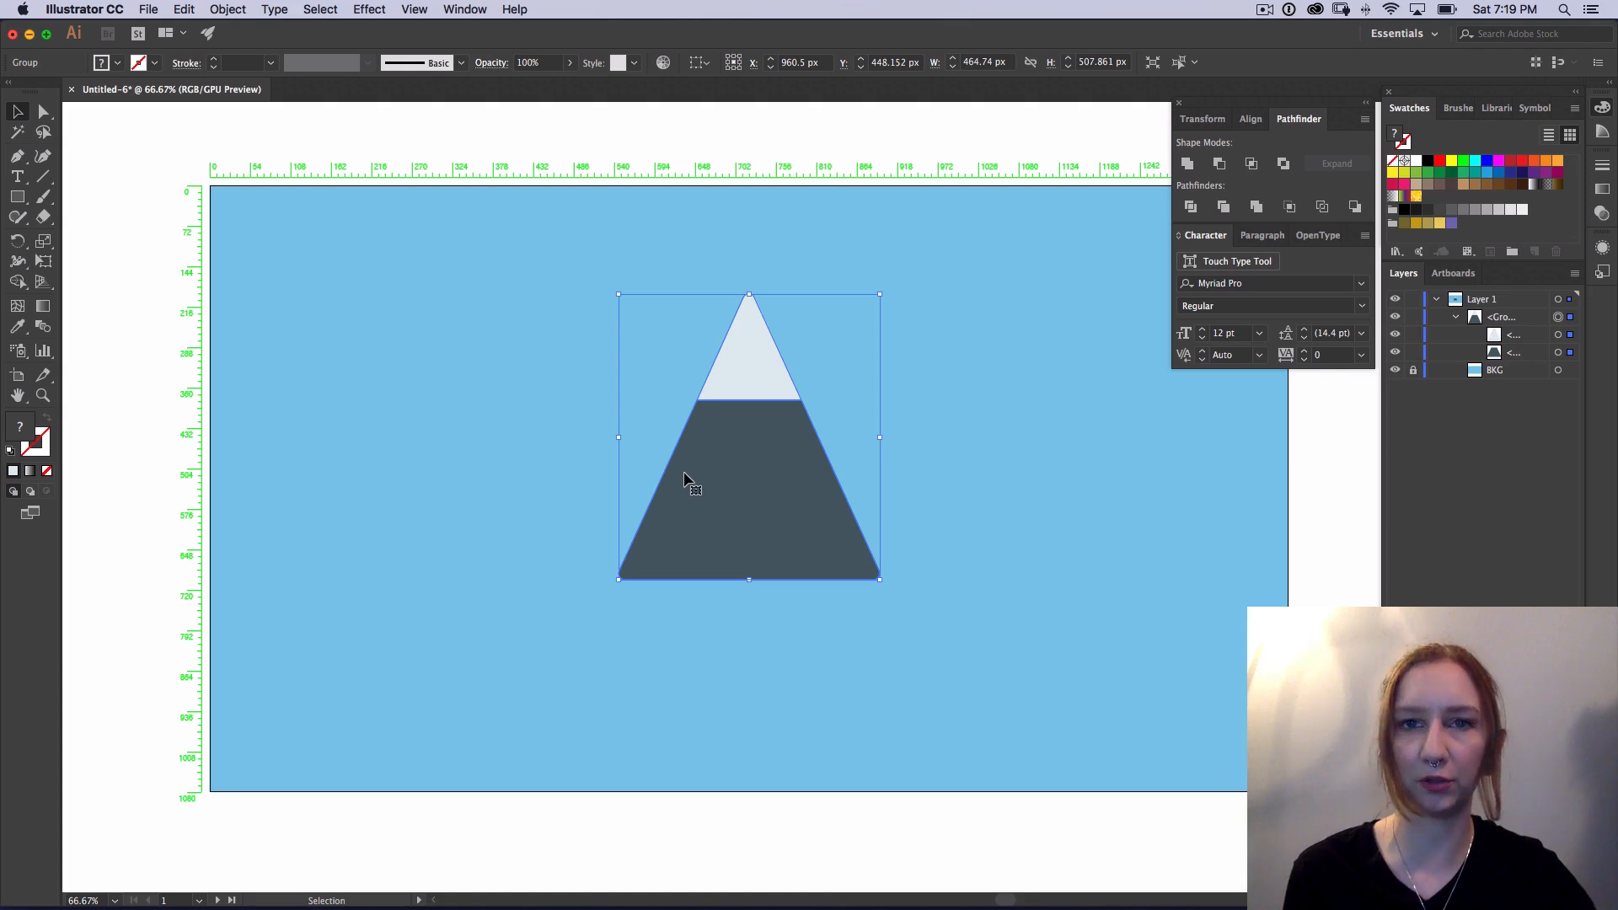
pyautogui.press('super+shift+g')
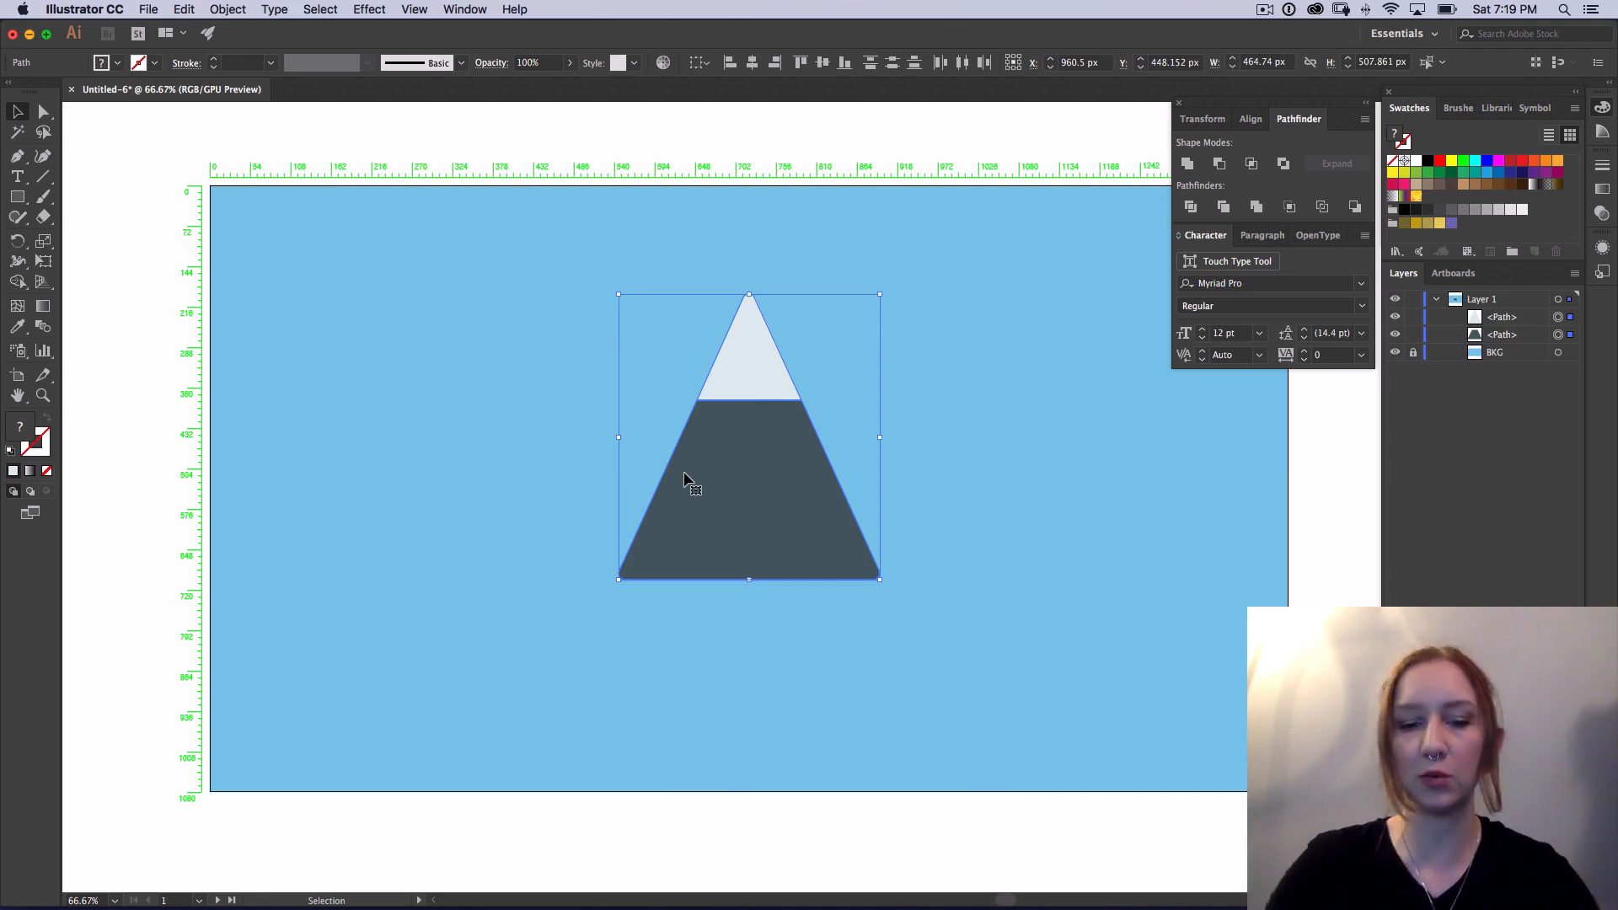
pyautogui.press('super+g')
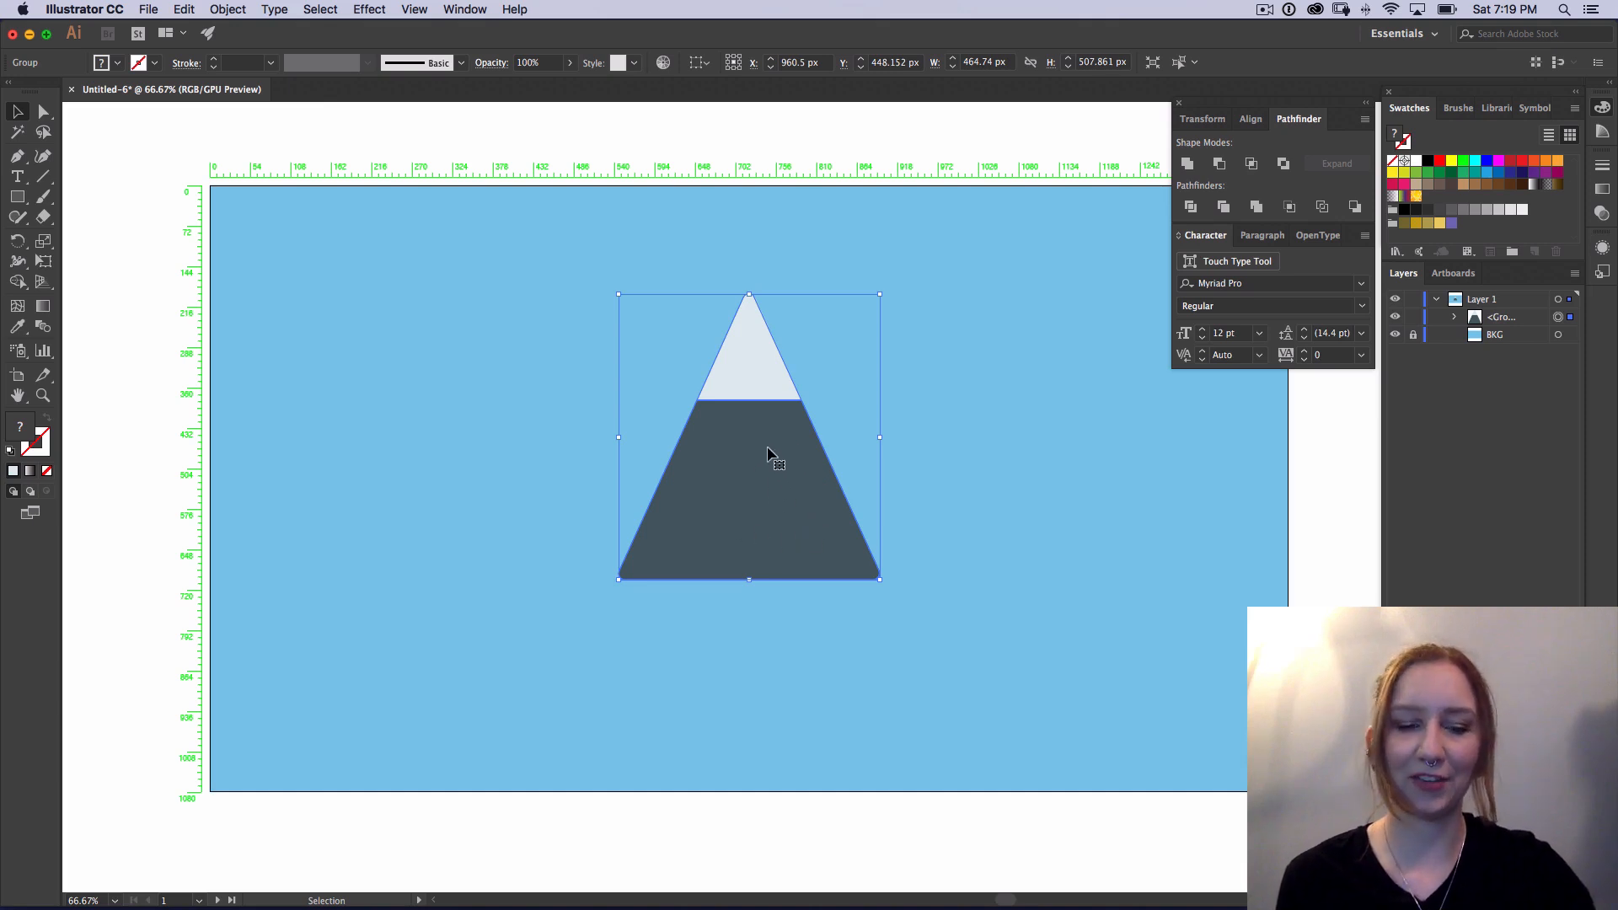
# Step: Duplicate the mountain group about 300 px horizontally to the right and scale the copy down proportionally to roughly three quarters, keeping its base aligned
pyautogui.press('alt')
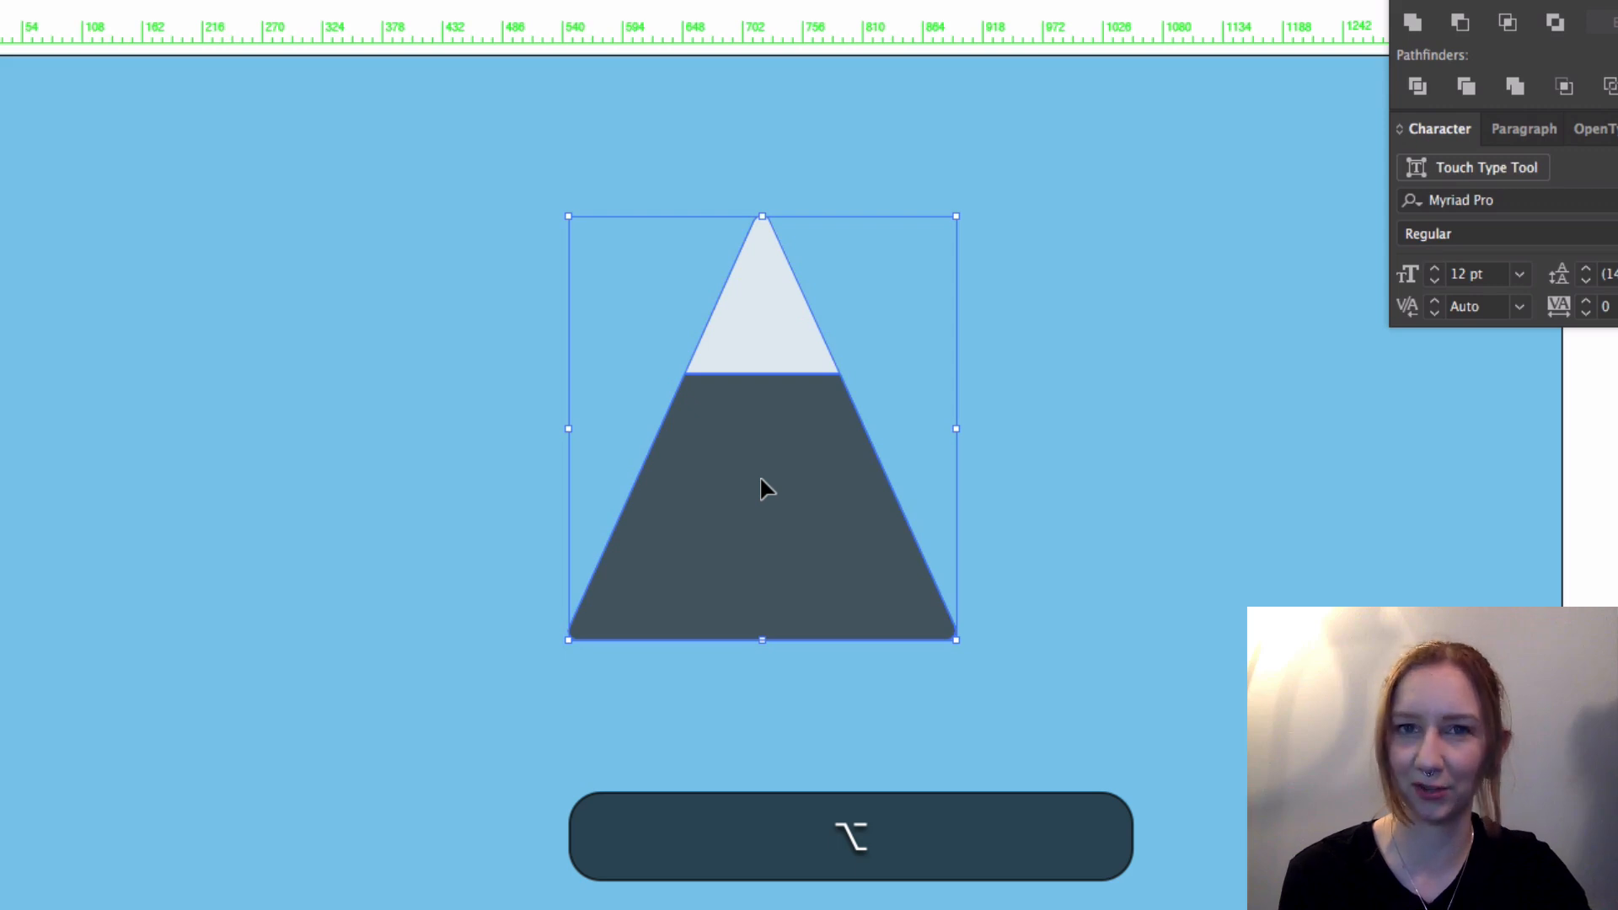
pyautogui.moveTo(760, 479); pyautogui.dragTo(1010, 488)
pyautogui.press('shift')
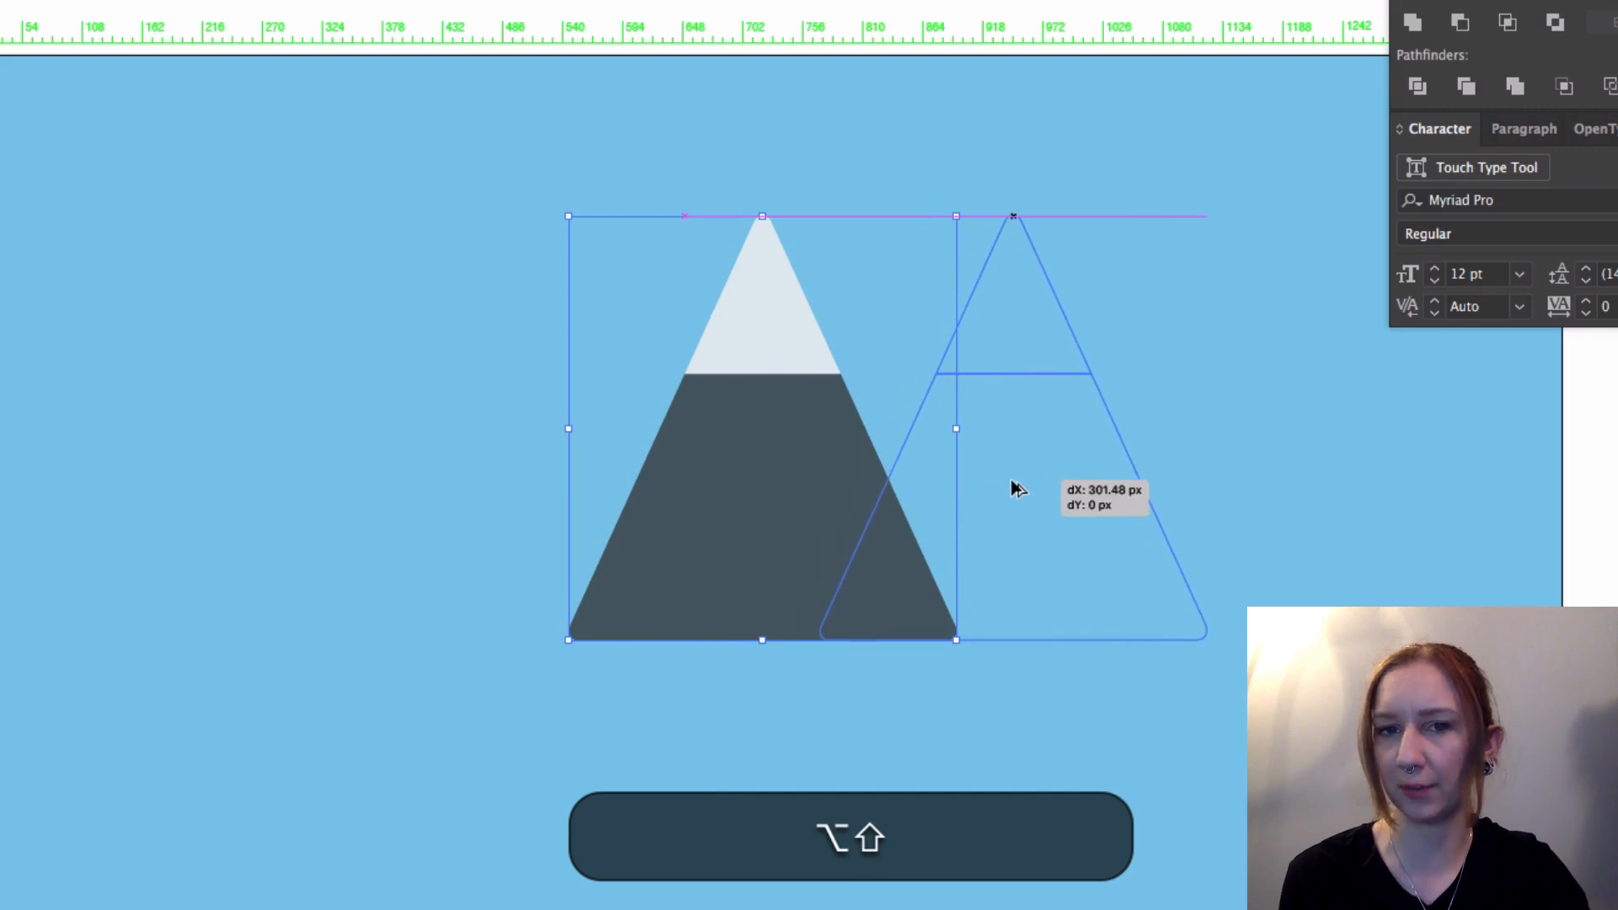
pyautogui.moveTo(1014, 488); pyautogui.dragTo(1014, 489)
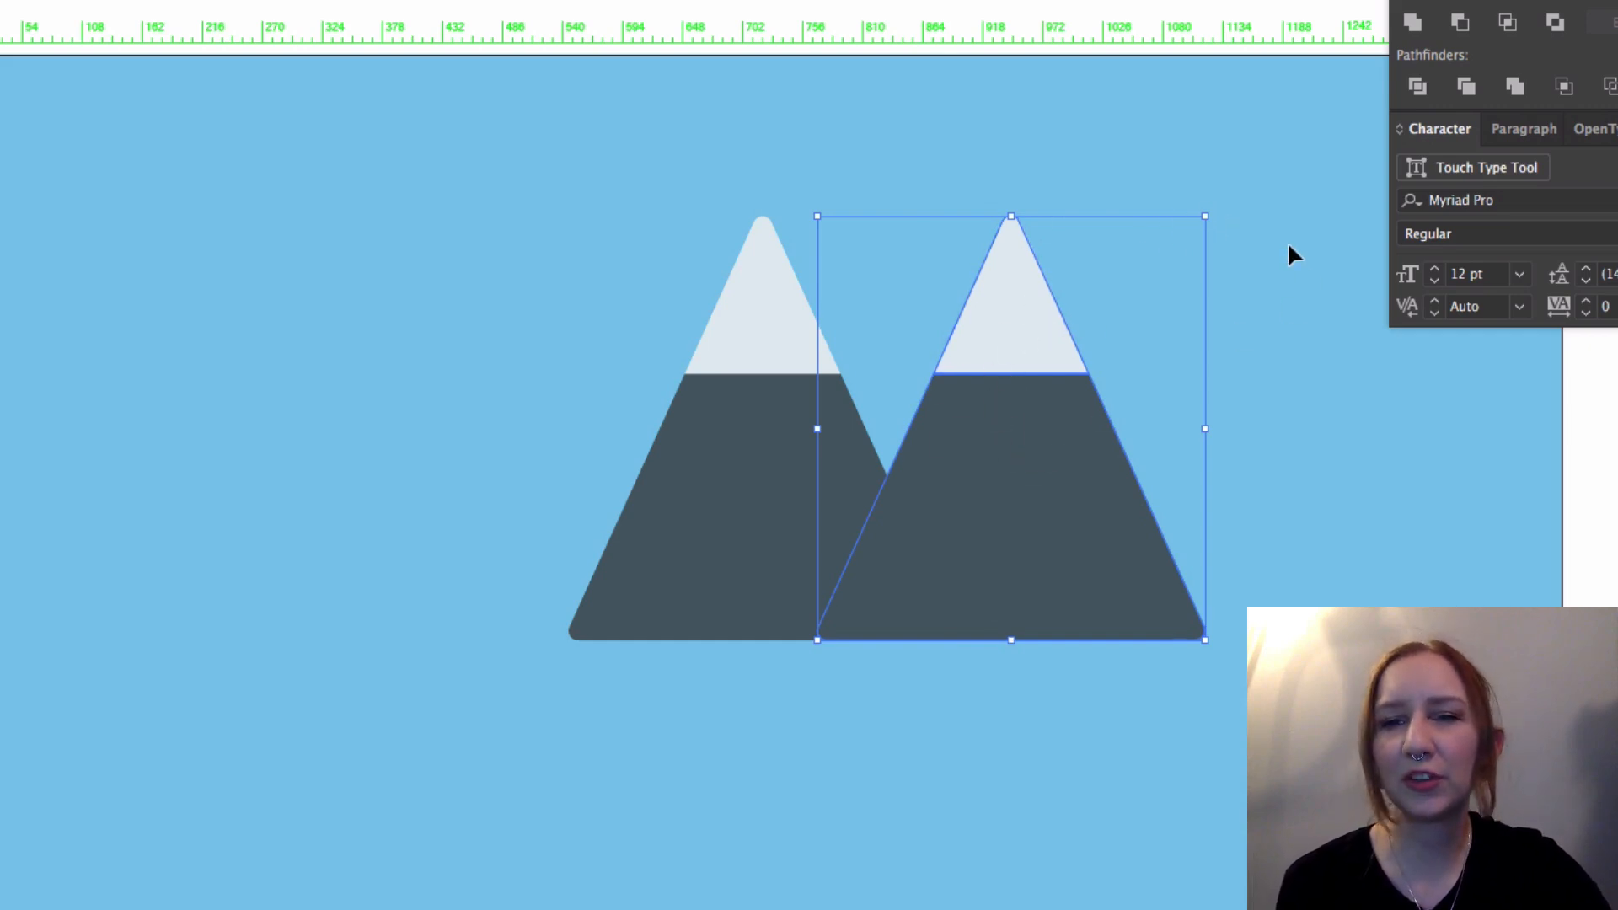
pyautogui.press('shift')
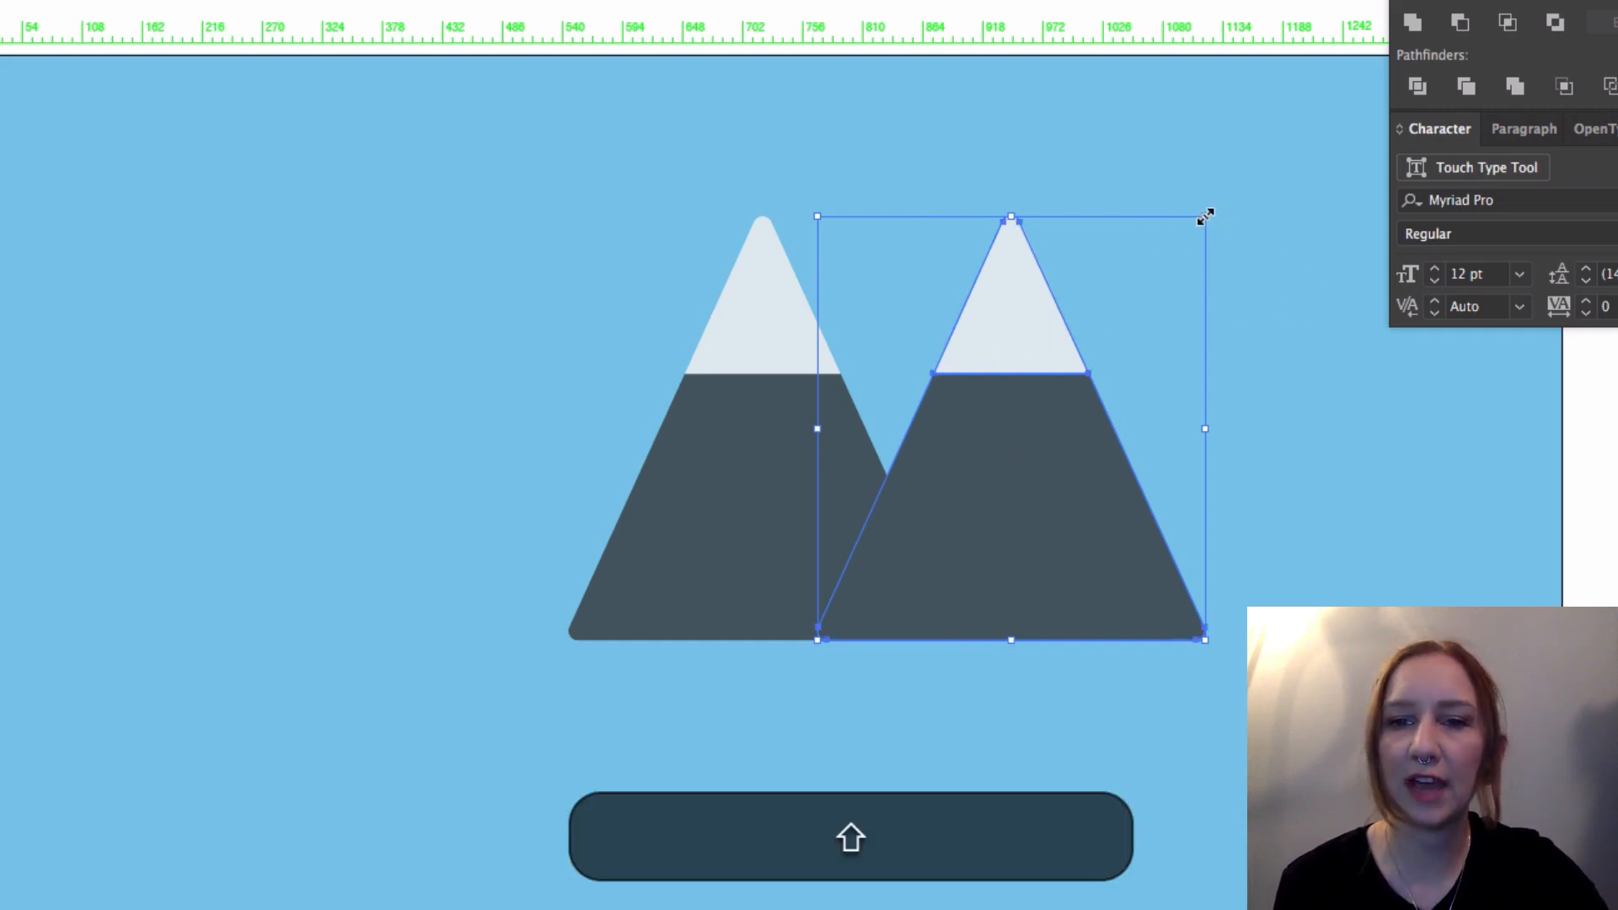
pyautogui.moveTo(1207, 217); pyautogui.dragTo(1138, 333)
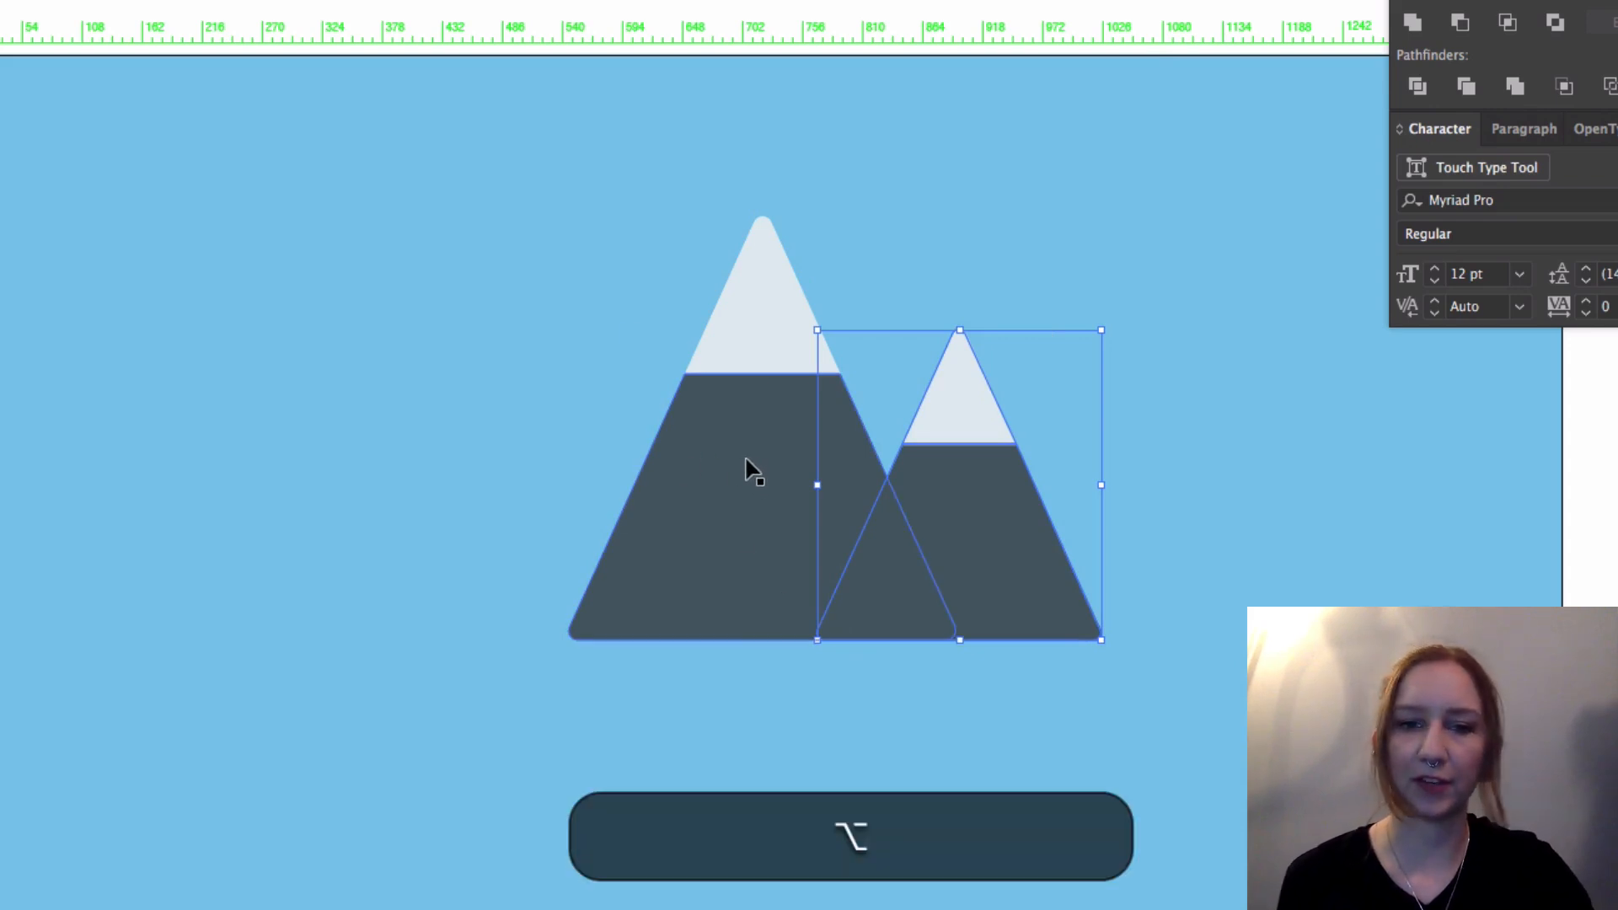
# Step: Duplicate the tall central mountain horizontally to the left and scale the copy down proportionally to a height between the other two, keeping the bases aligned
pyautogui.keyDown('alt'); pyautogui.click(743, 459); pyautogui.keyUp('alt')
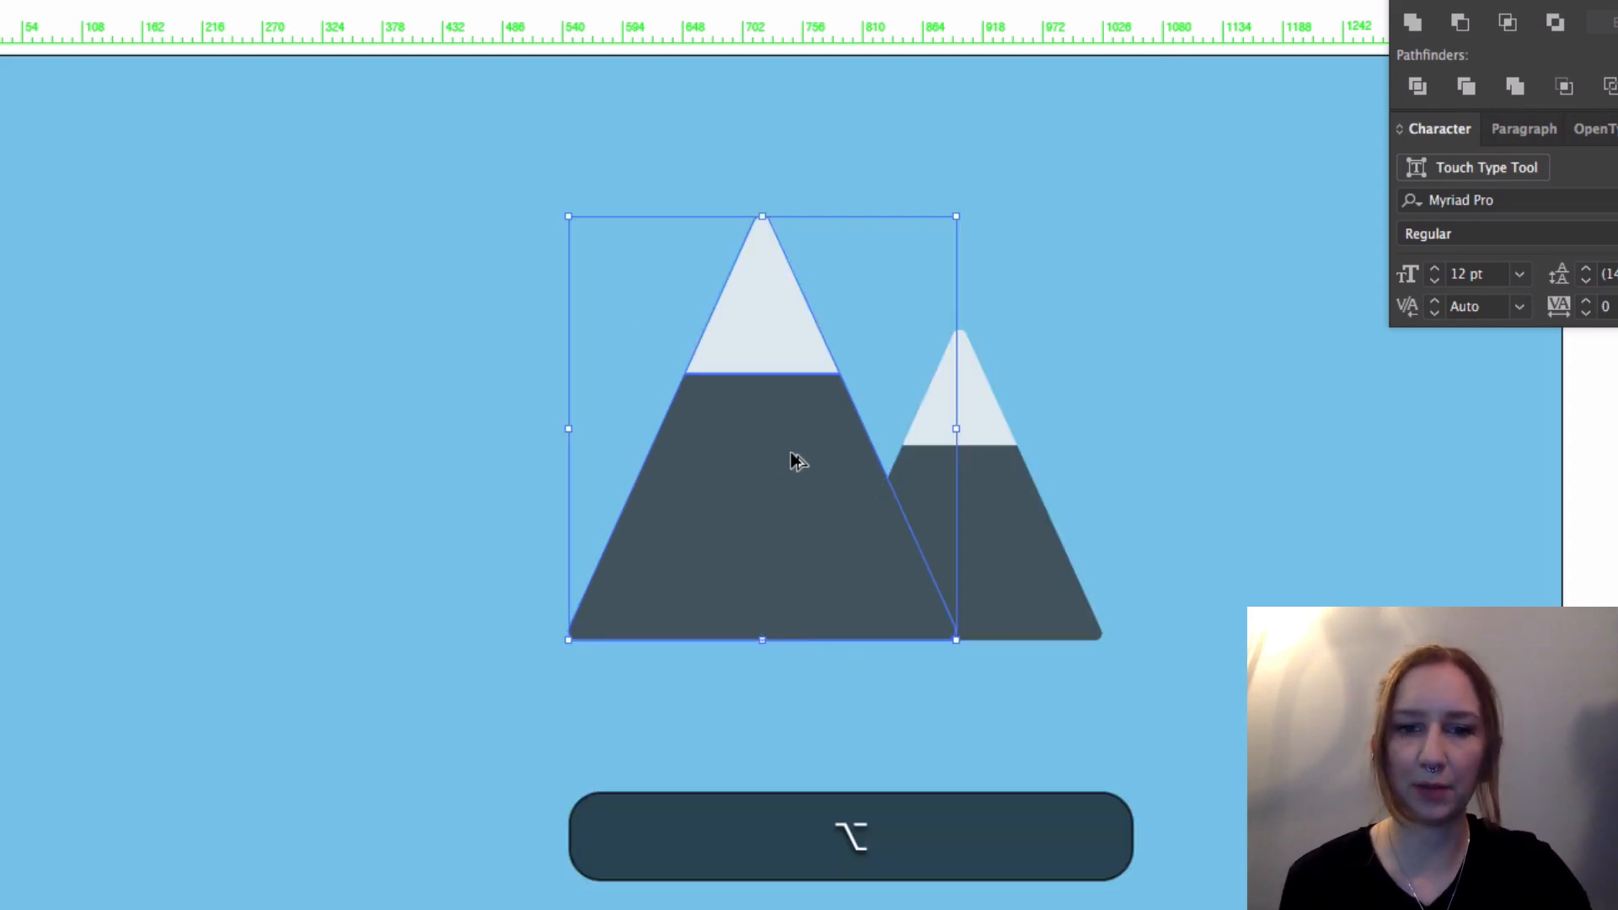
pyautogui.keyDown('alt'); pyautogui.keyDown('shift'); pyautogui.click(787, 453); pyautogui.keyUp('shift'); pyautogui.keyUp('alt')
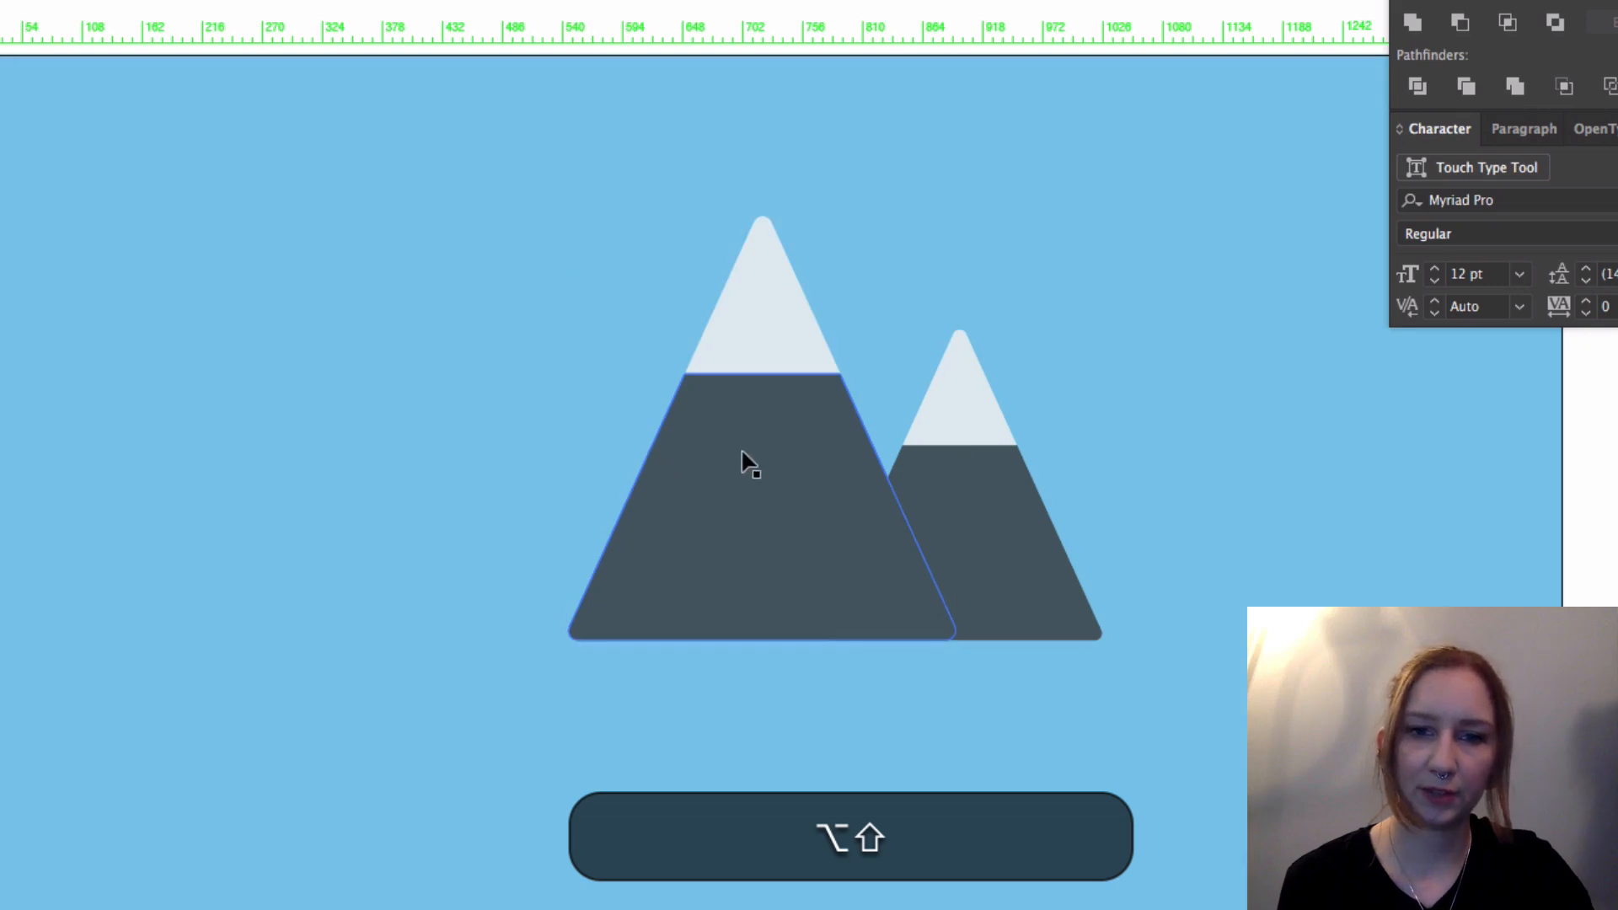
pyautogui.keyDown('alt'); pyautogui.keyDown('shift'); pyautogui.click(782, 444); pyautogui.keyUp('shift'); pyautogui.keyUp('alt')
pyautogui.moveTo(781, 437); pyautogui.dragTo(601, 451)
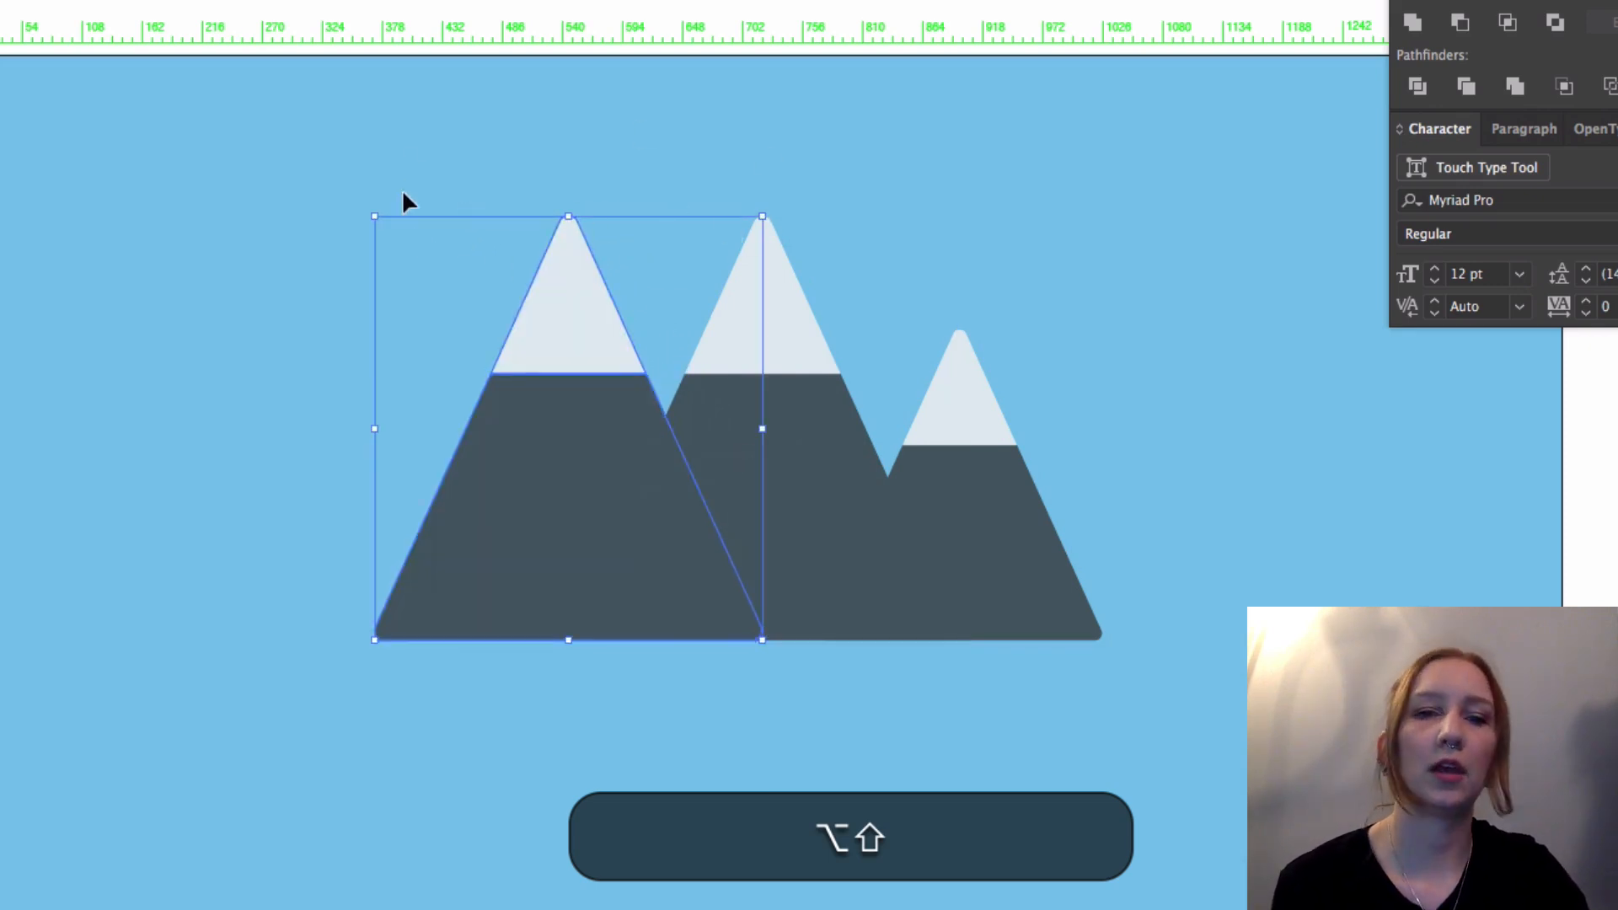
pyautogui.moveTo(373, 215); pyautogui.dragTo(430, 279)
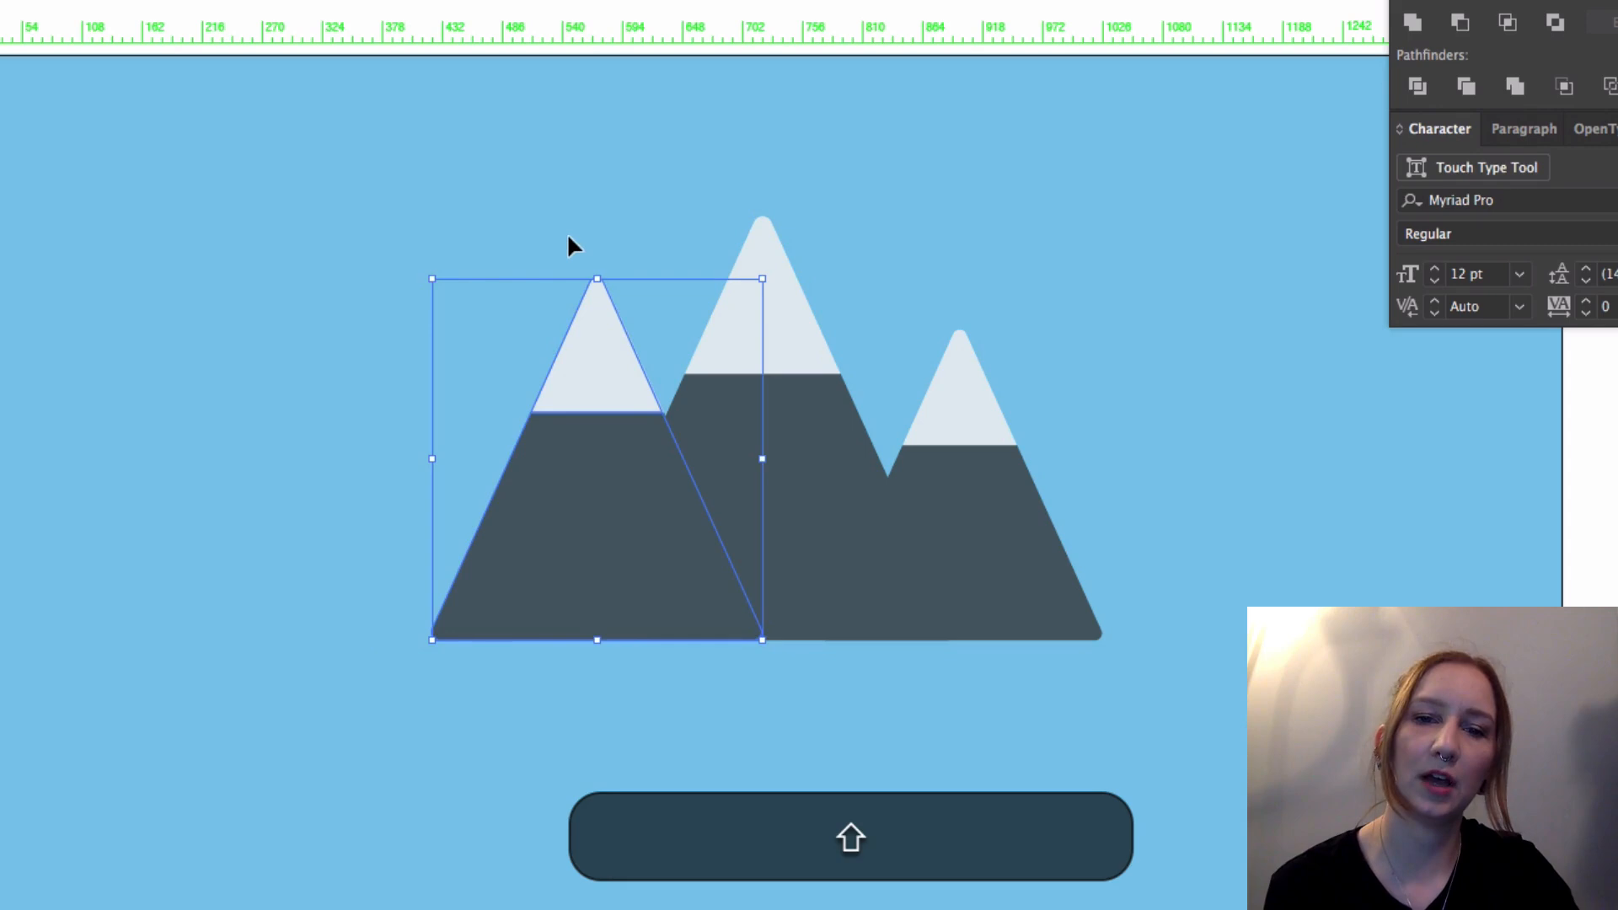
pyautogui.click(925, 801)
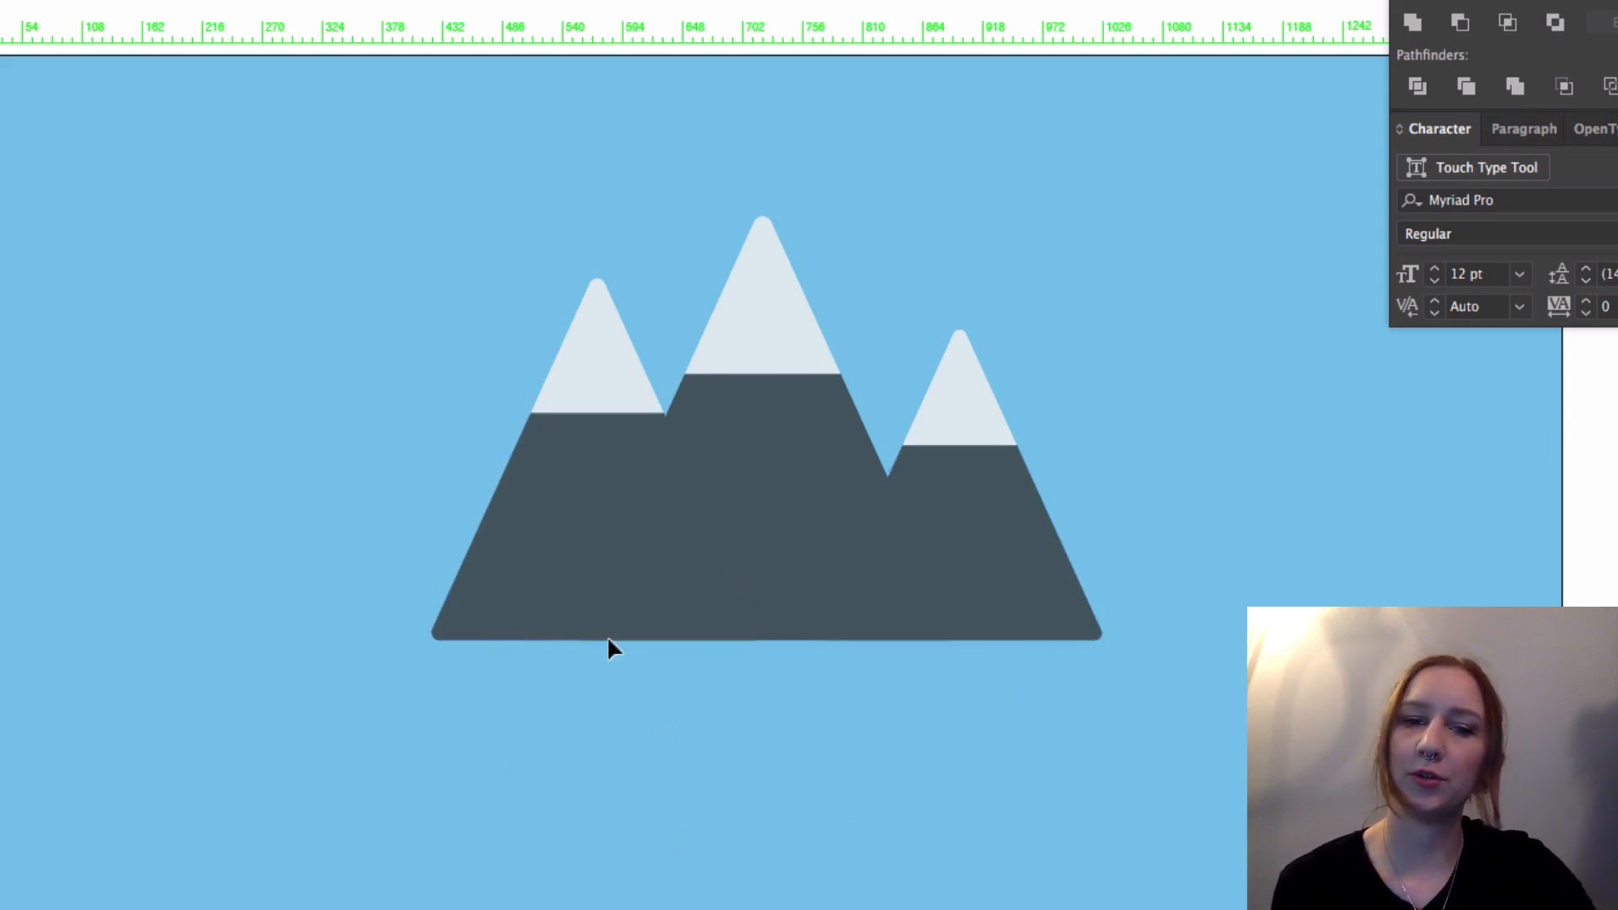
# Step: Recolor the slate bases of the two smaller front mountains with a lighter grayish teal fill
pyautogui.press('a')
pyautogui.click(596, 508)
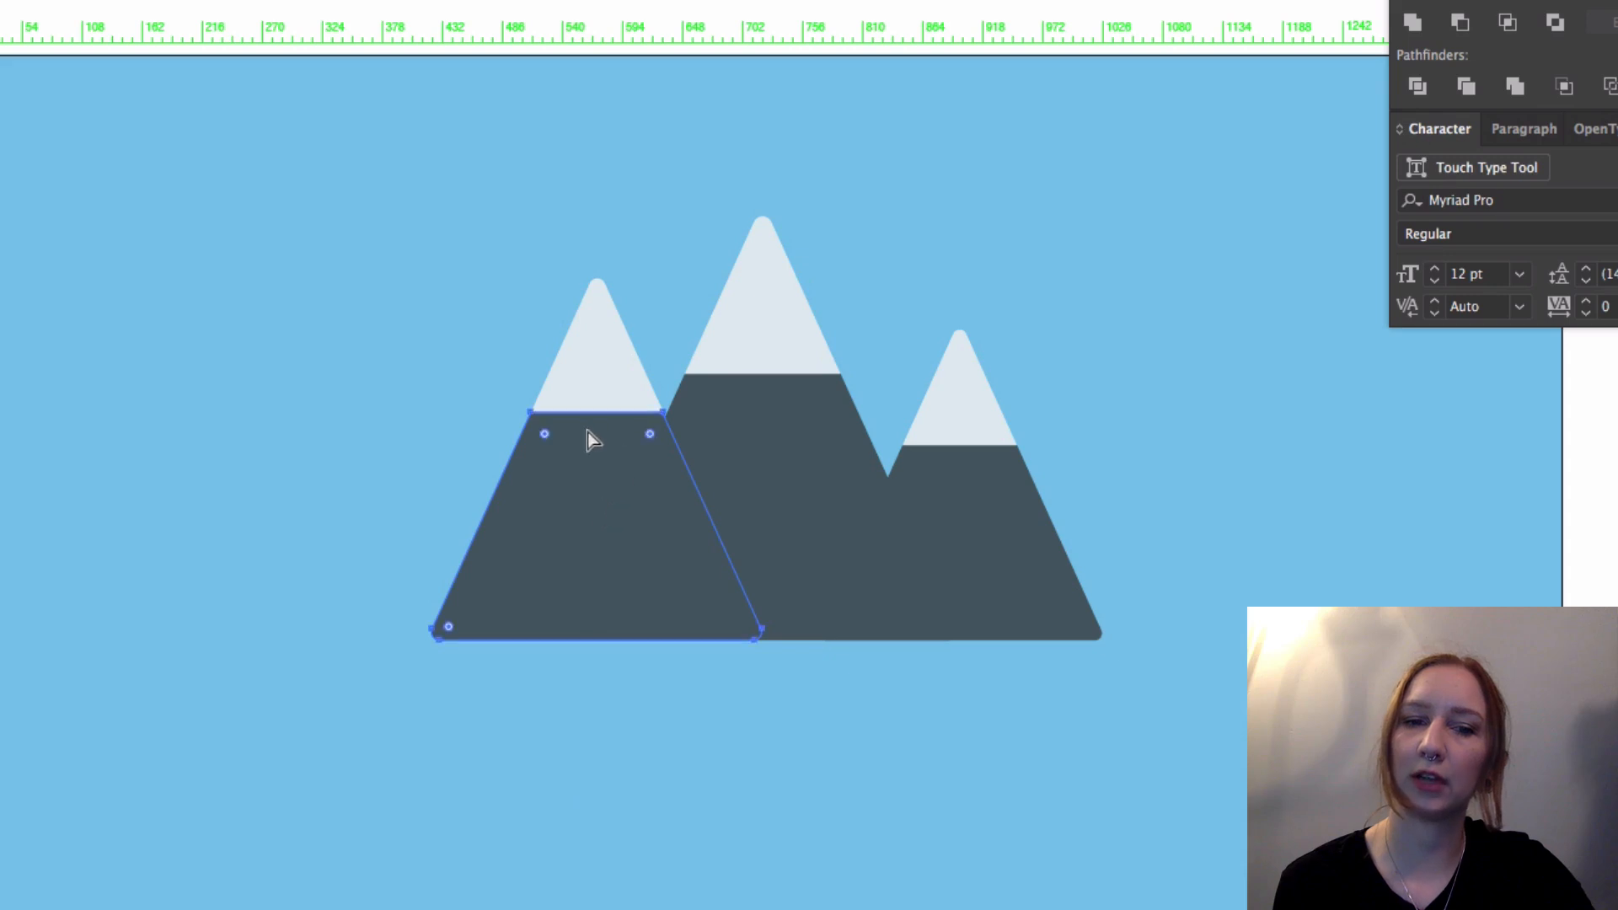
pyautogui.press('shift')
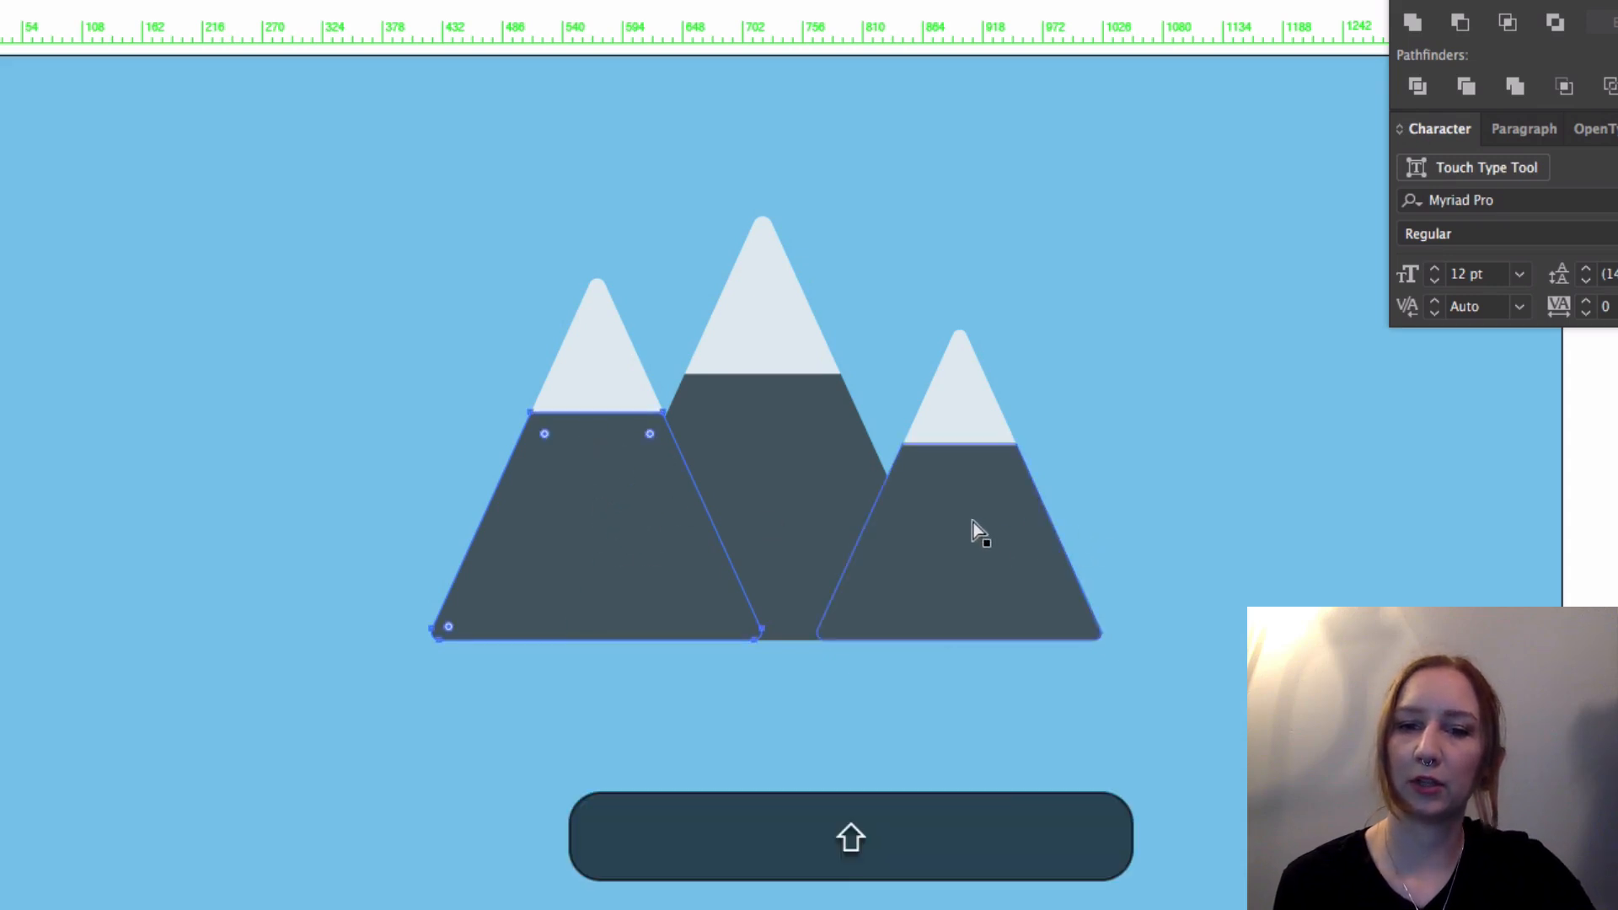
pyautogui.keyDown('shift'); pyautogui.click(973, 526); pyautogui.keyUp('shift')
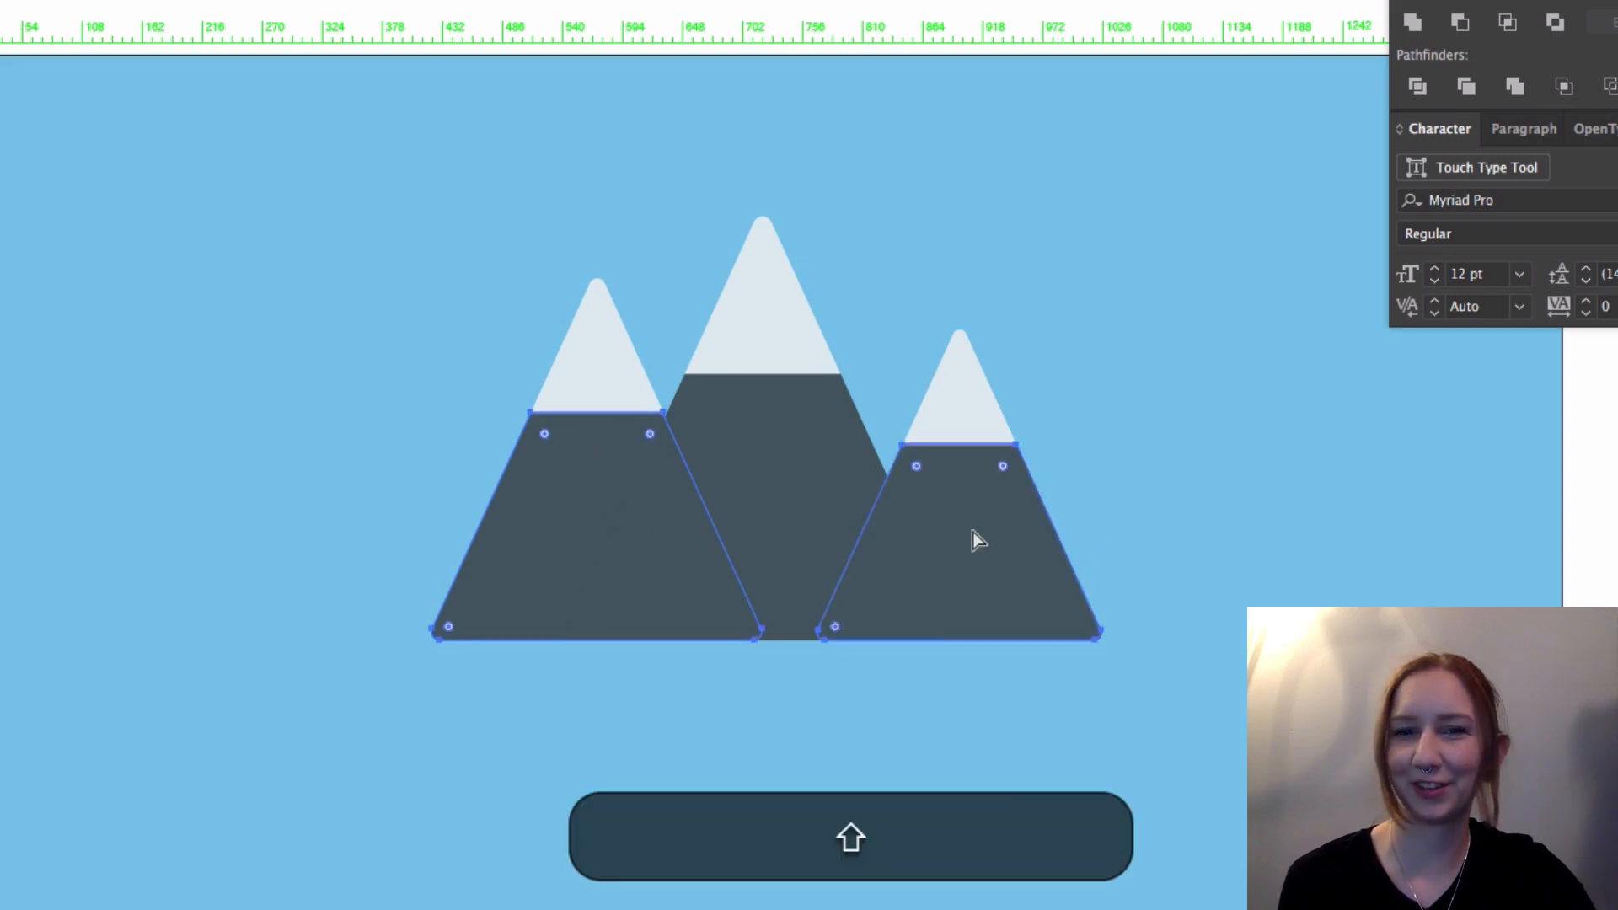
pyautogui.doubleClick(20, 426)
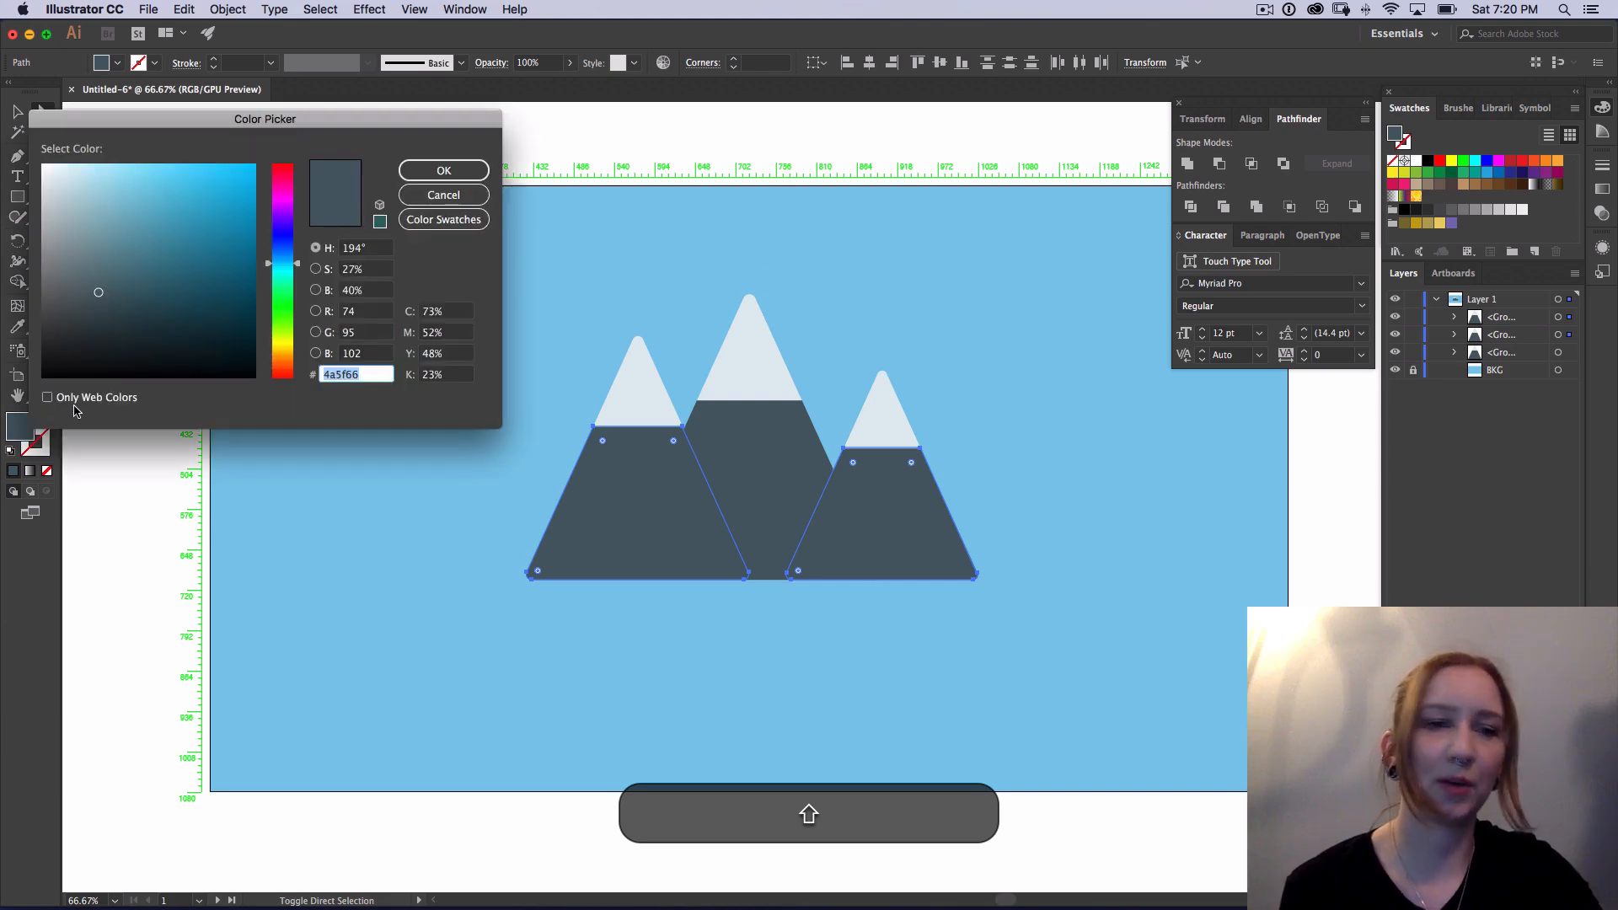
pyautogui.moveTo(96, 291); pyautogui.dragTo(97, 251)
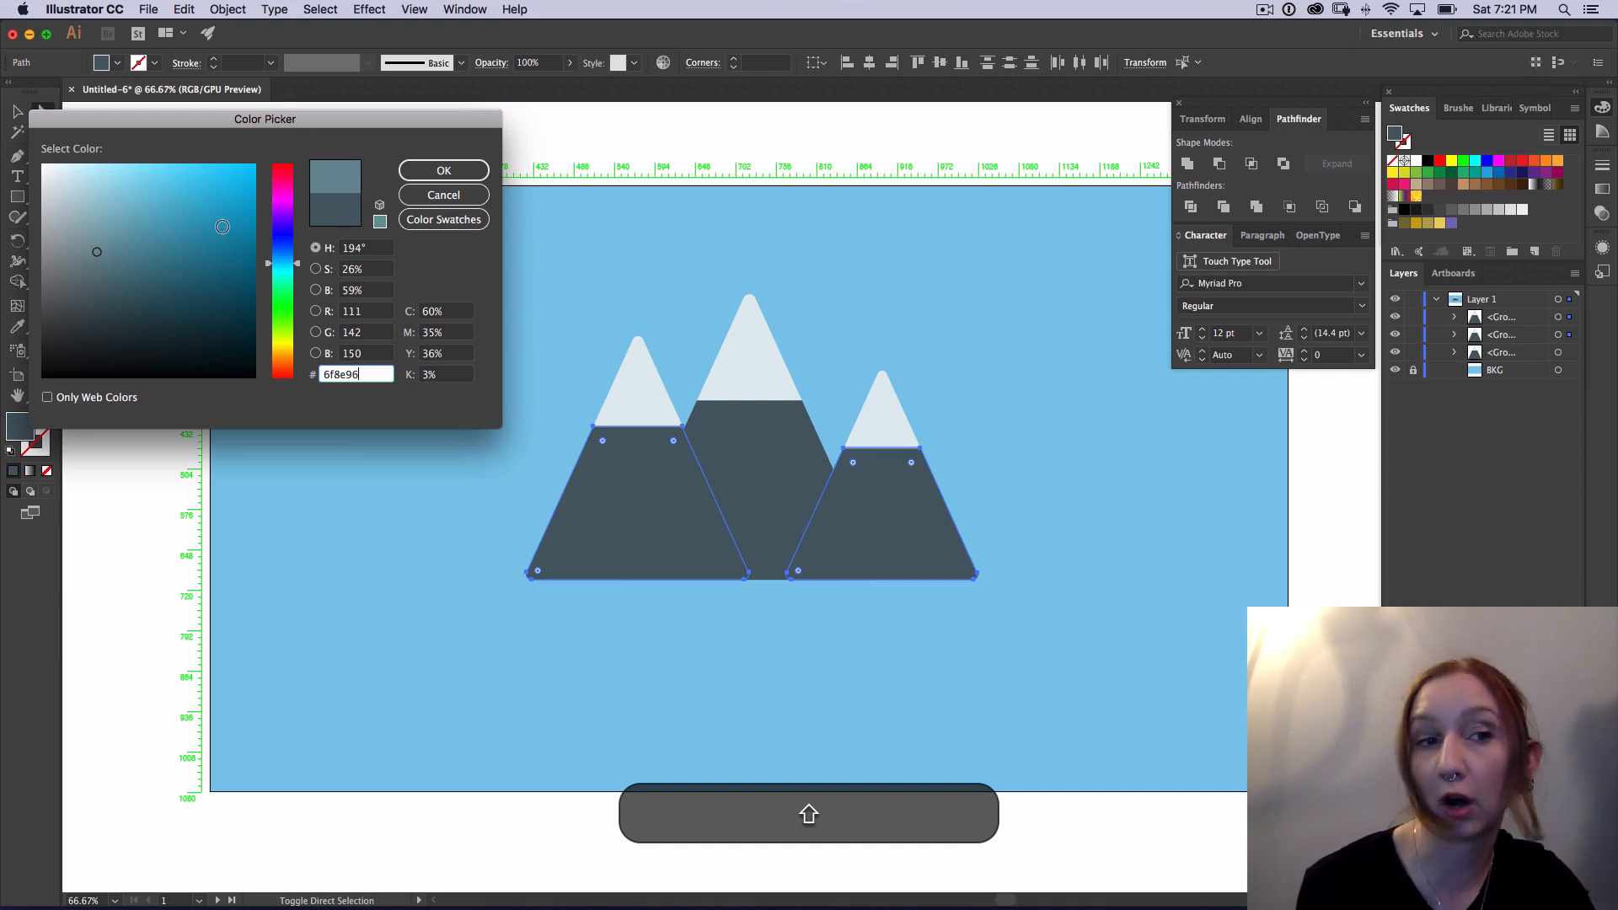
pyautogui.moveTo(102, 248); pyautogui.dragTo(102, 260)
pyautogui.click(454, 173)
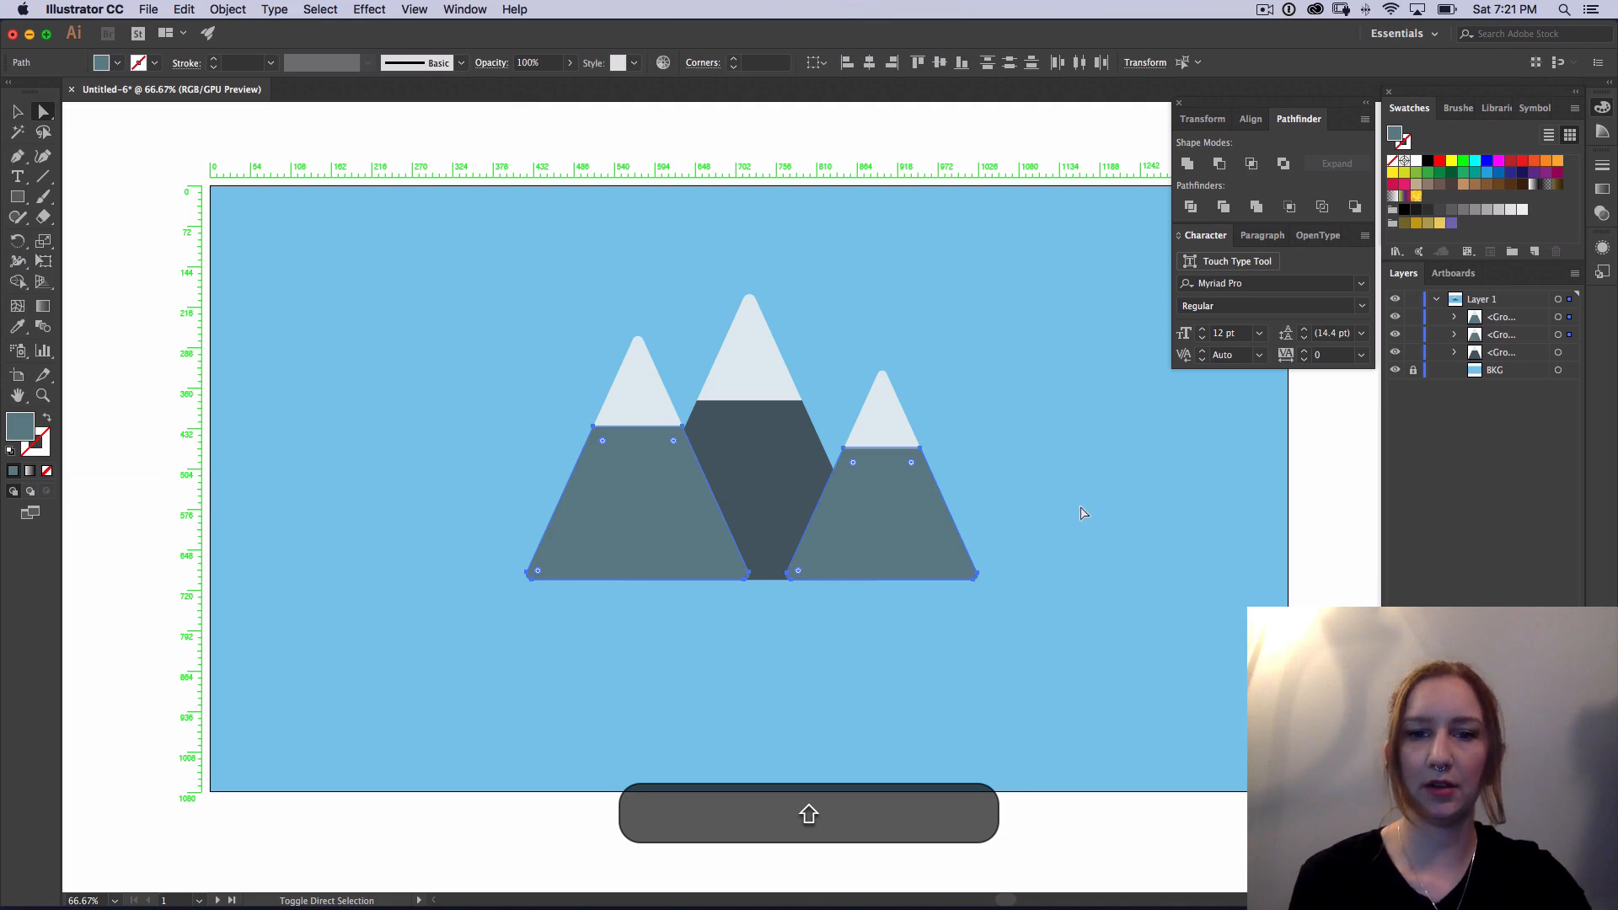
pyautogui.hotkey('shift', 'v')
pyautogui.click(659, 668)
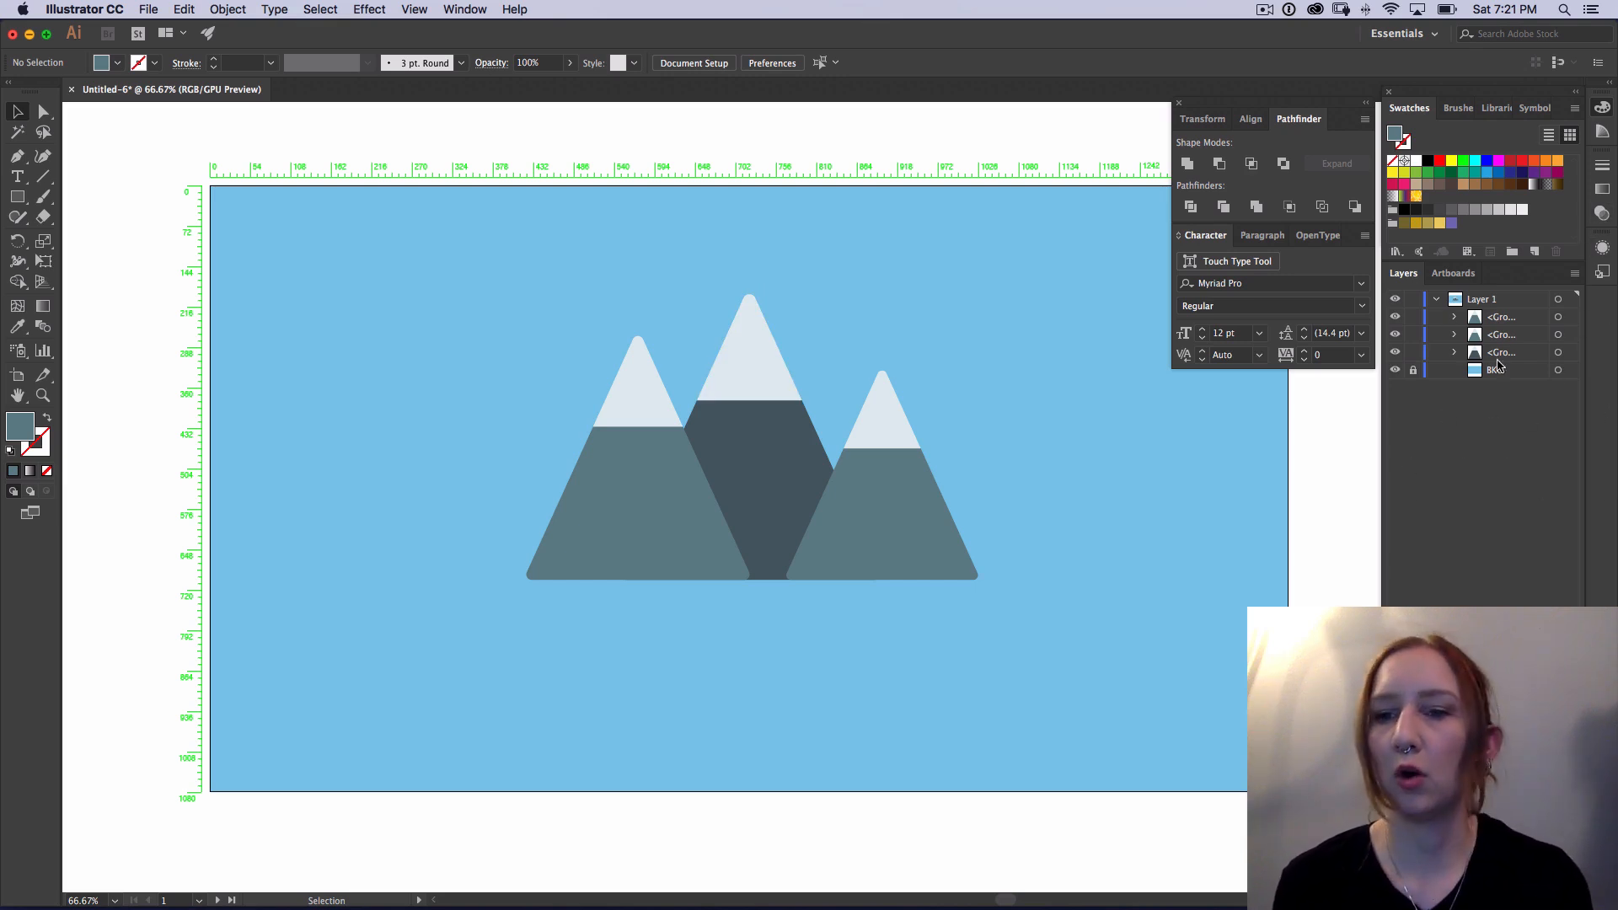
# Step: Release the contents of Layer 1 to separate layers using the Sequence option
pyautogui.click(1484, 305)
pyautogui.click(1436, 299)
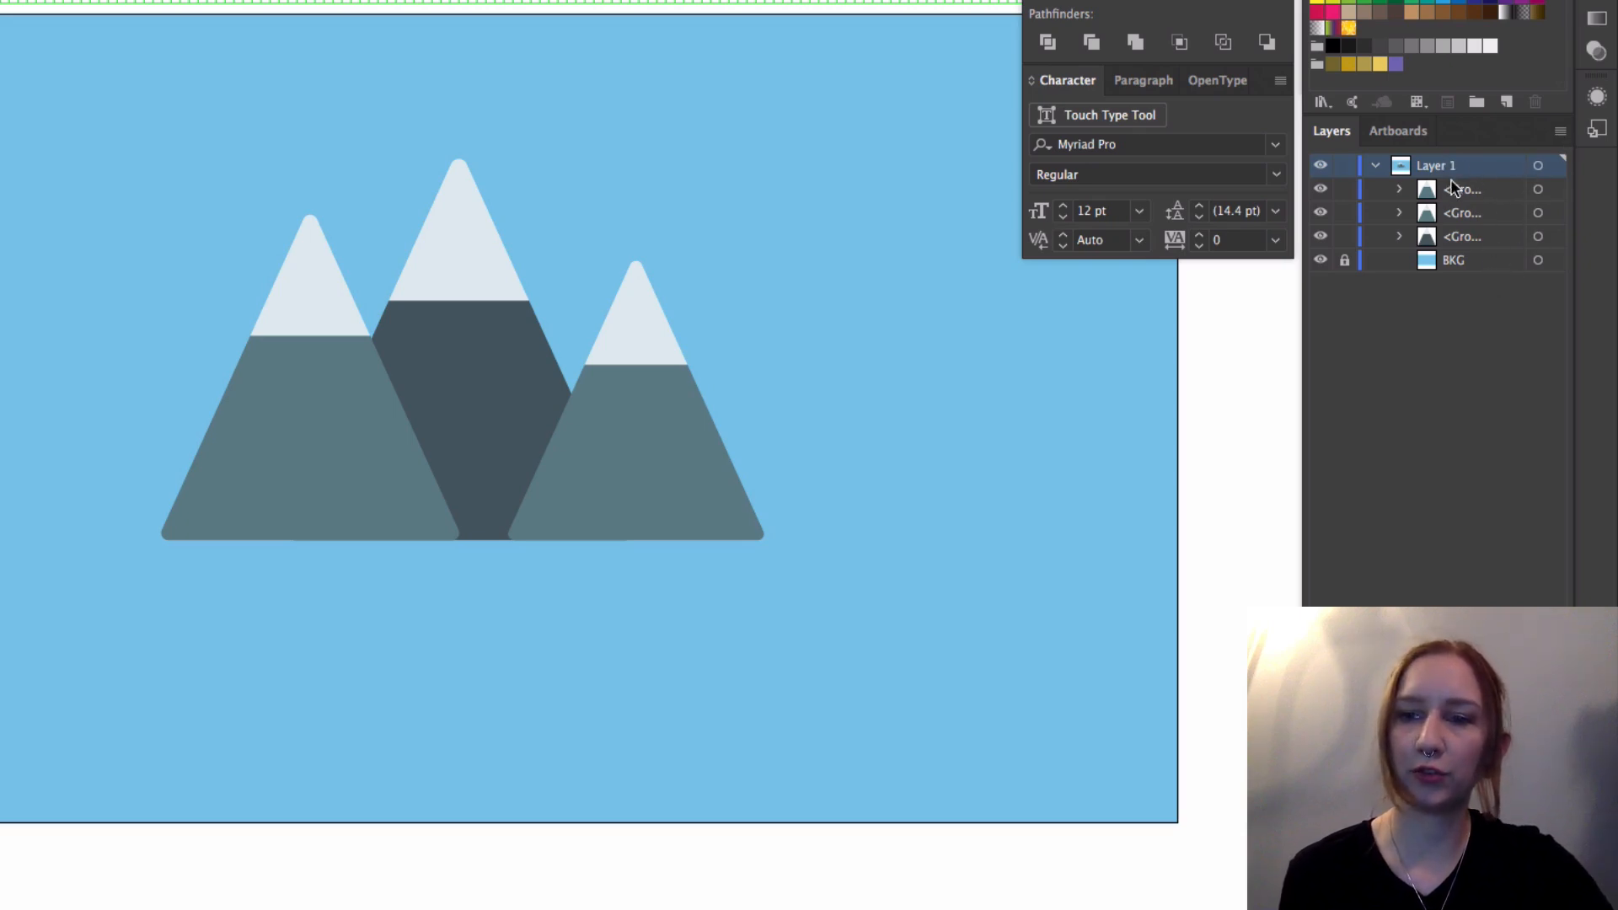
pyautogui.click(1560, 133)
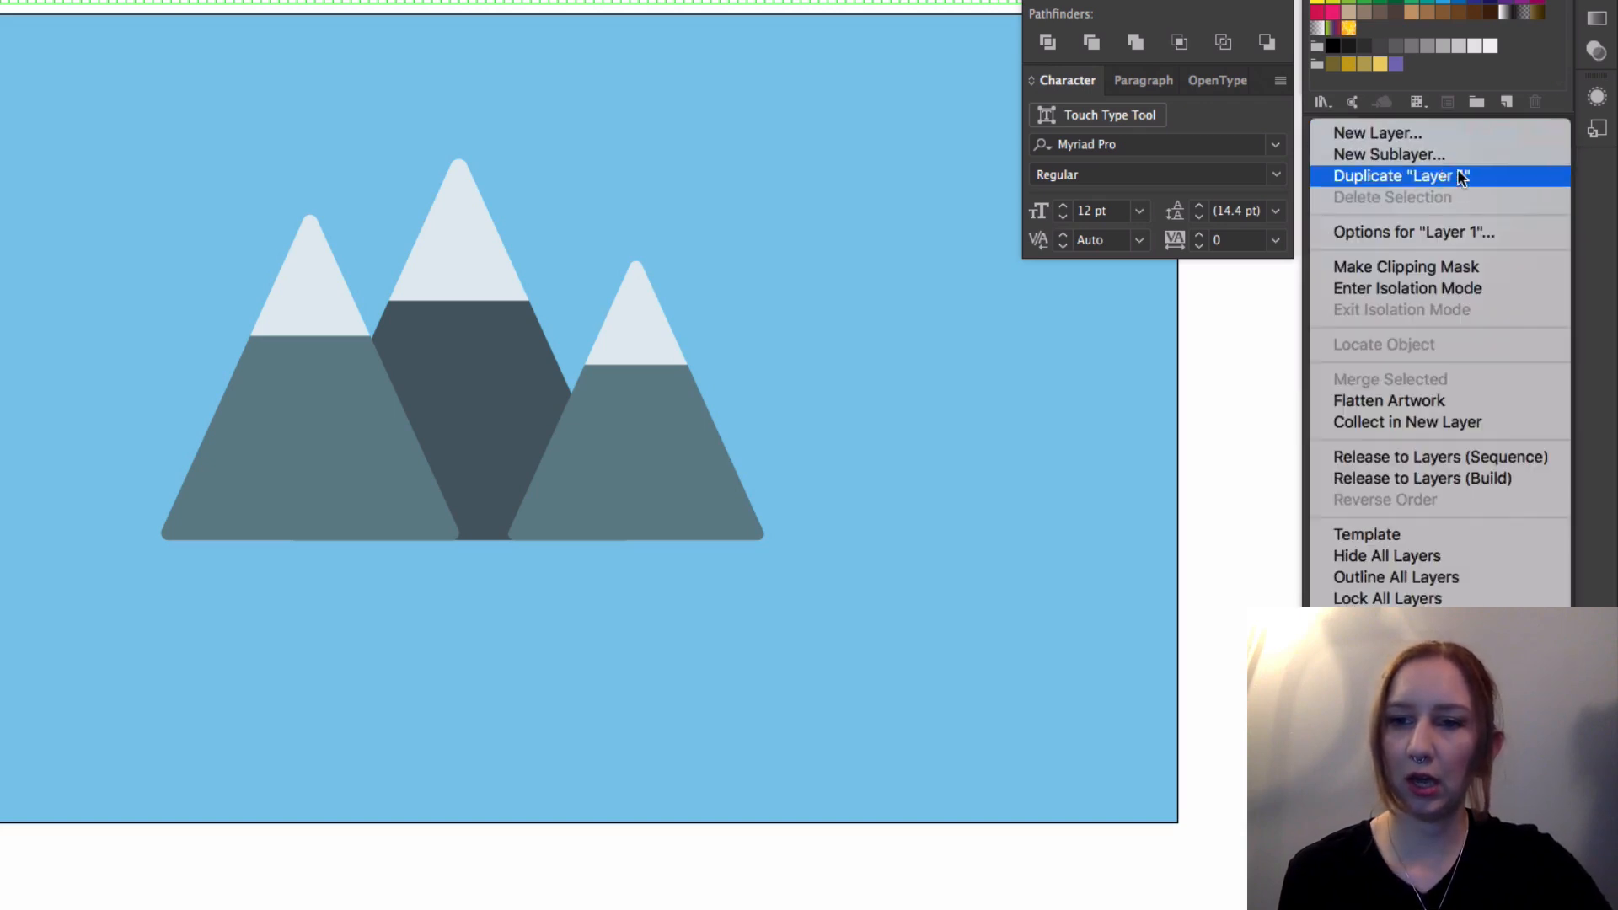
pyautogui.click(1537, 456)
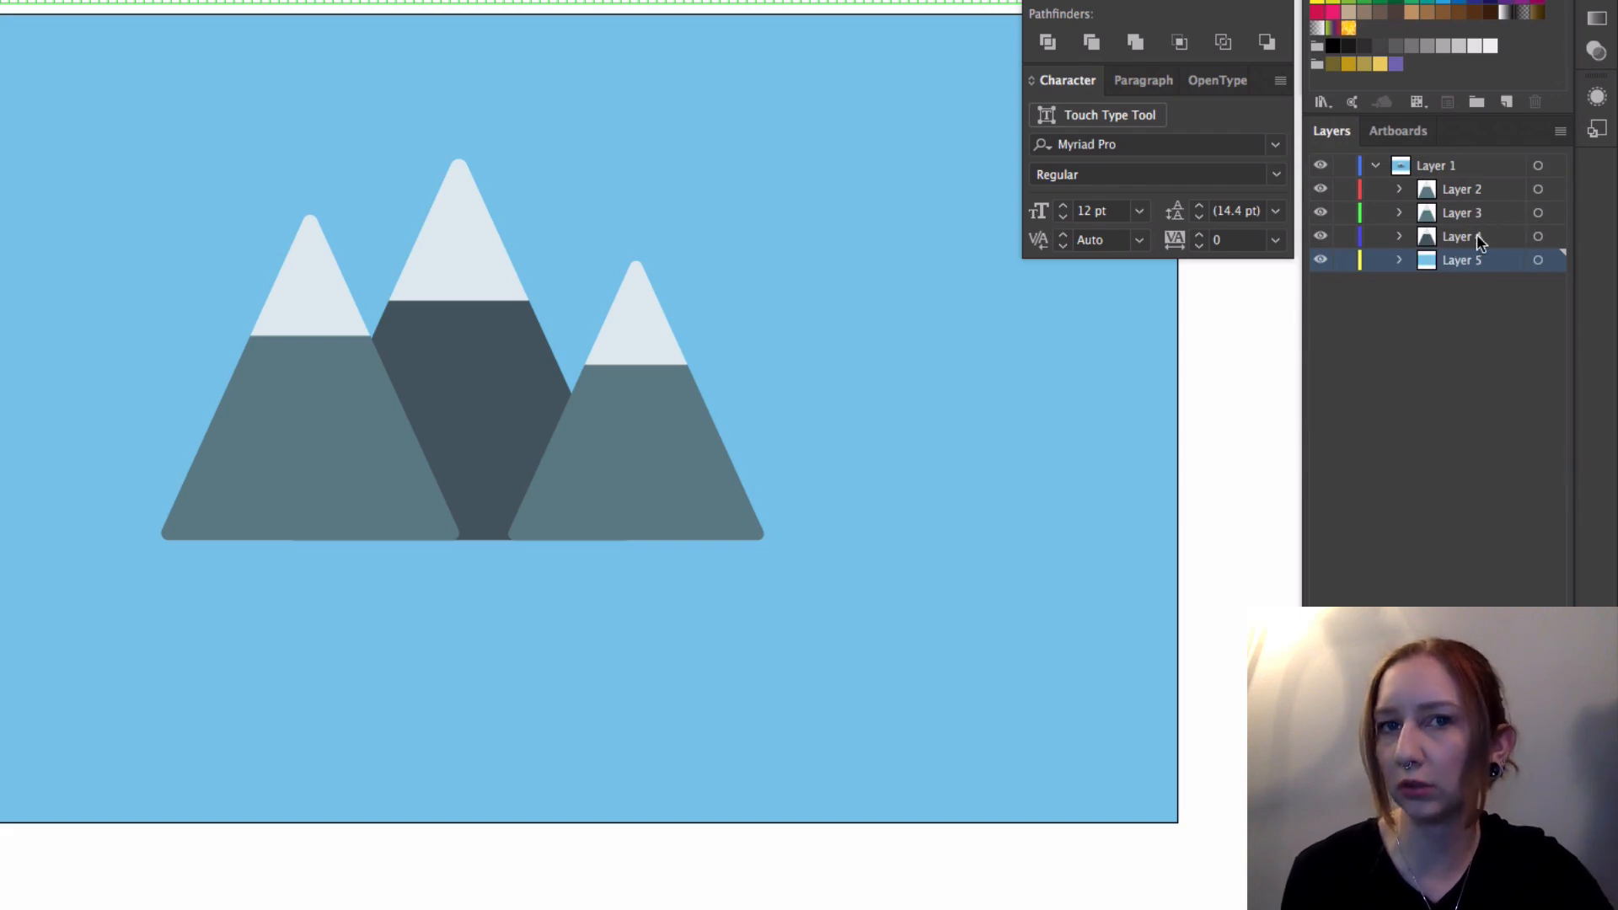
# Step: Select Layers 2 through 5 together and move them out of Layer 1 to the top level of the layer stack
pyautogui.click(1468, 190)
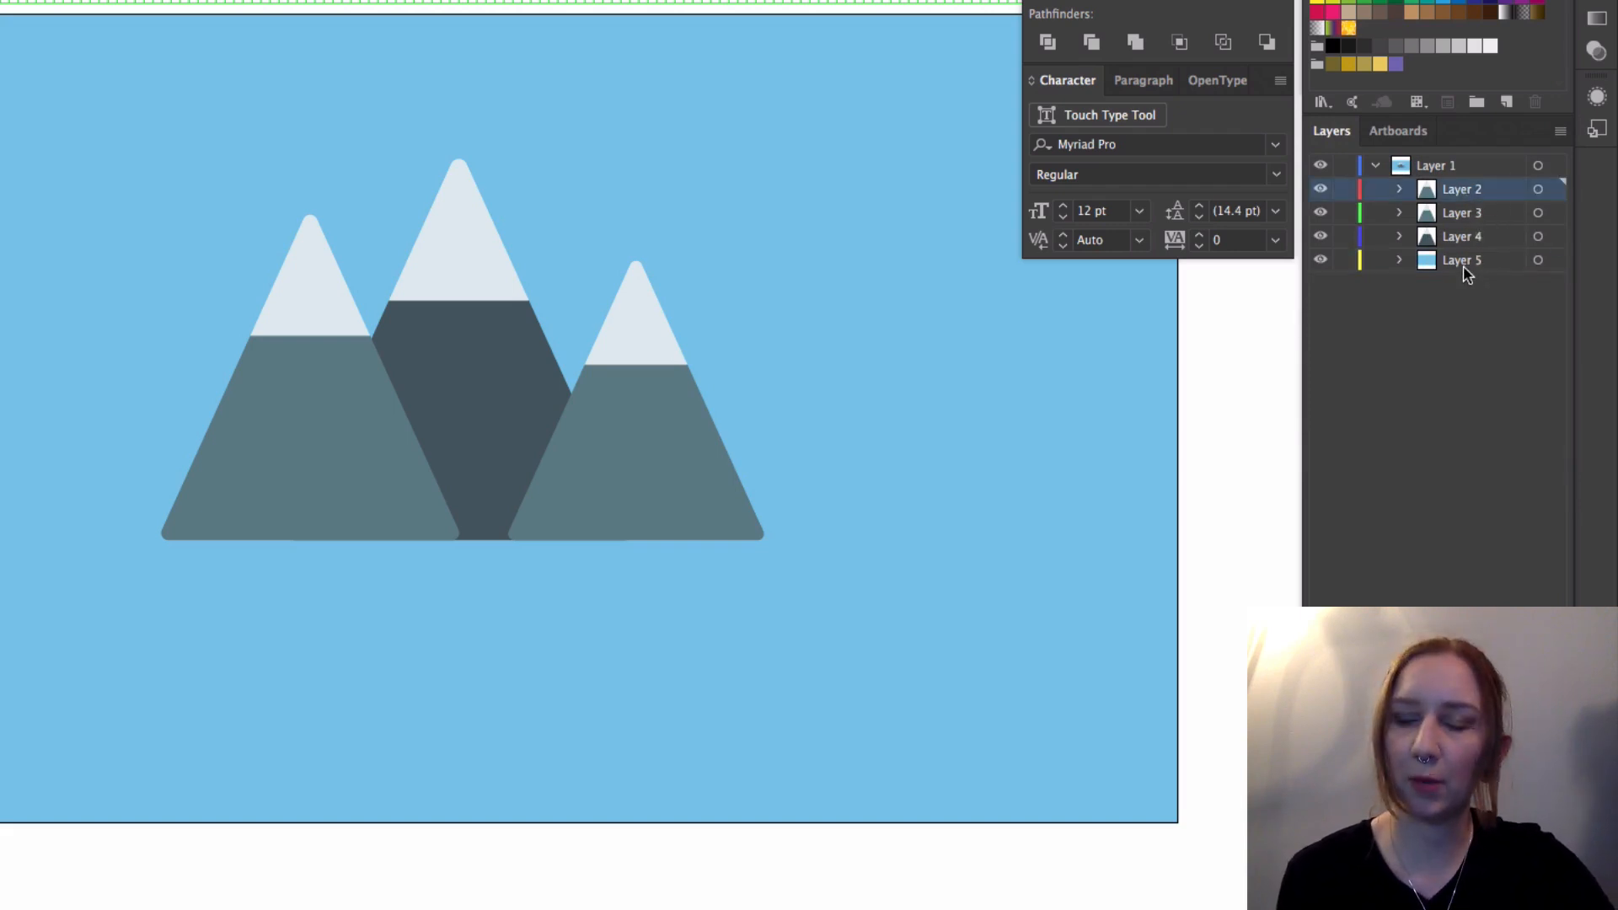
pyautogui.press('shift')
pyautogui.click(1468, 261)
pyautogui.click(1466, 197)
pyautogui.keyDown('shift'); pyautogui.click(1471, 237); pyautogui.keyUp('shift')
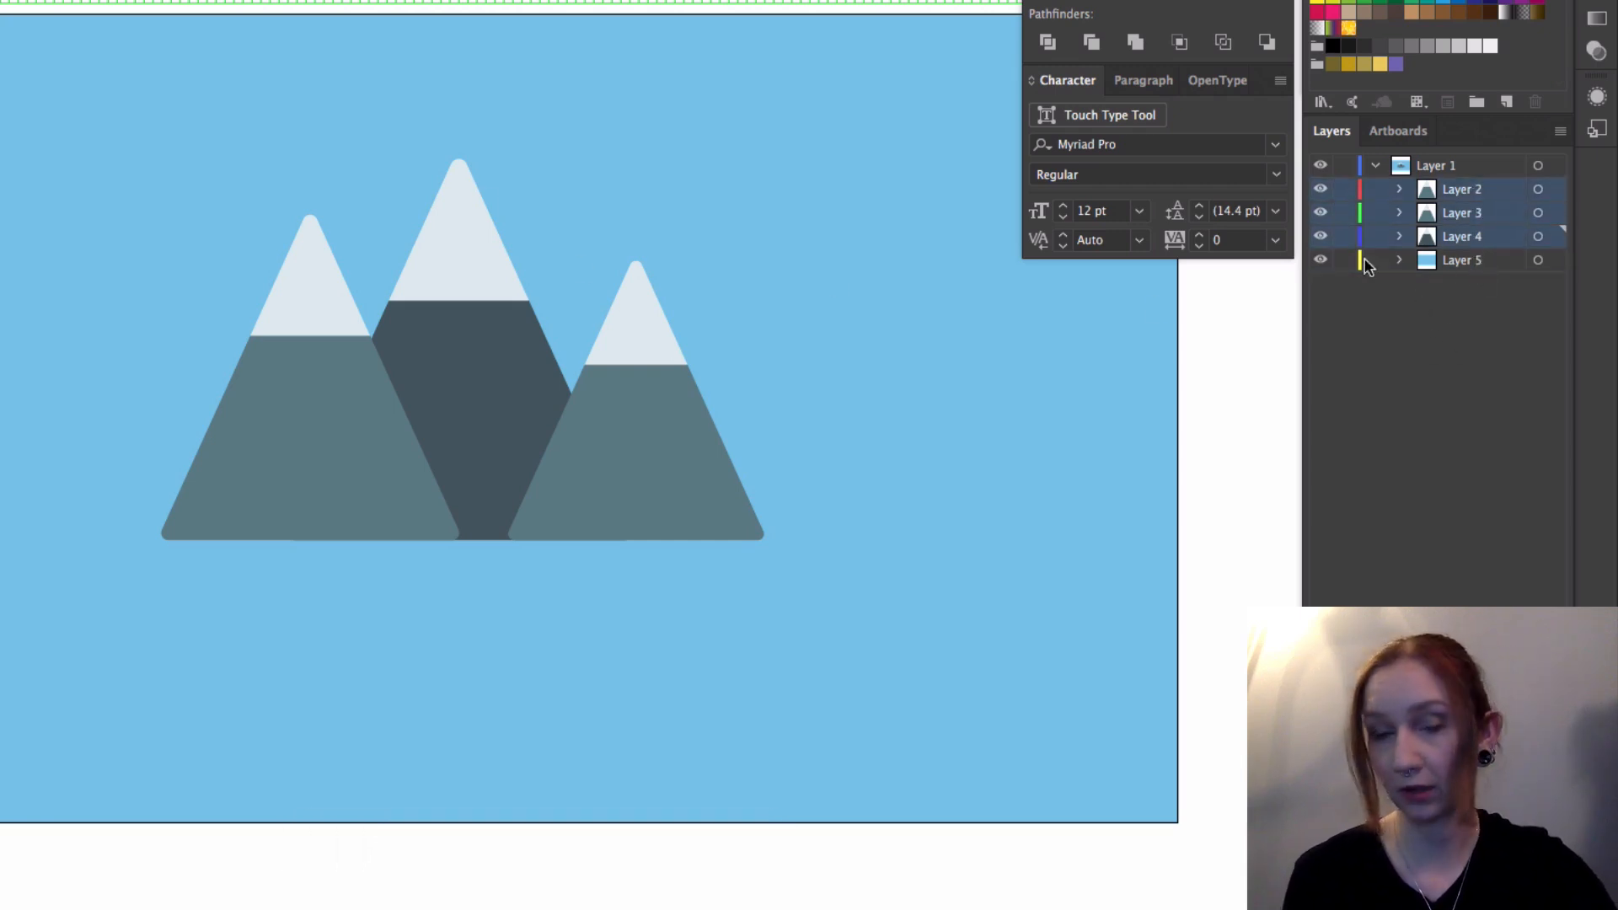
pyautogui.keyDown('shift'); pyautogui.click(1471, 260); pyautogui.keyUp('shift')
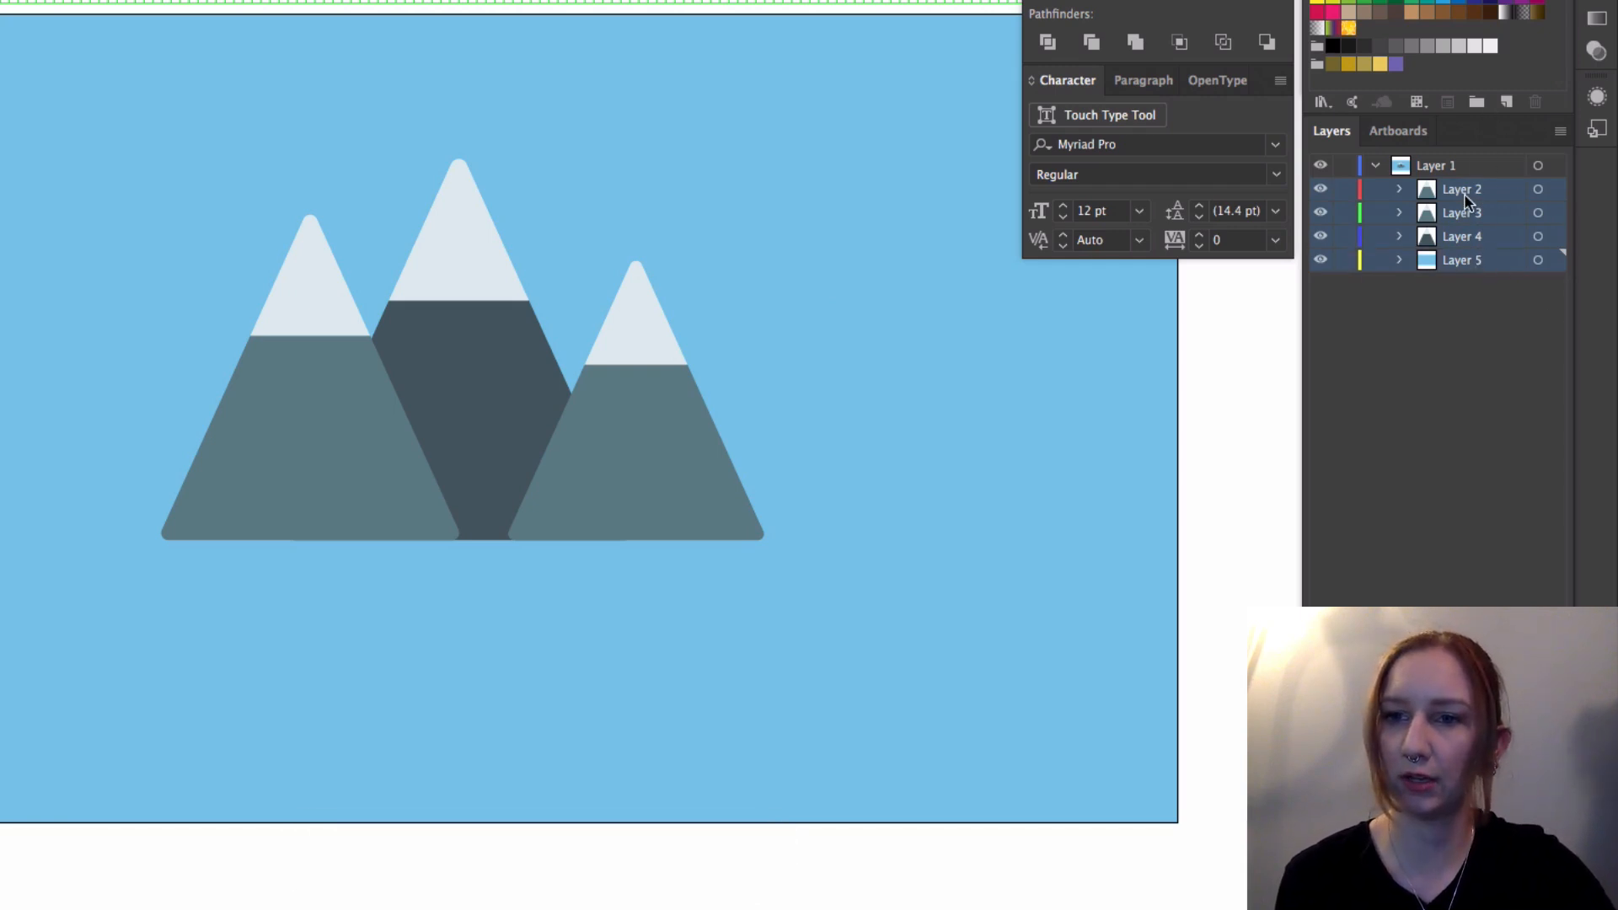
pyautogui.moveTo(1463, 199); pyautogui.dragTo(1457, 154)
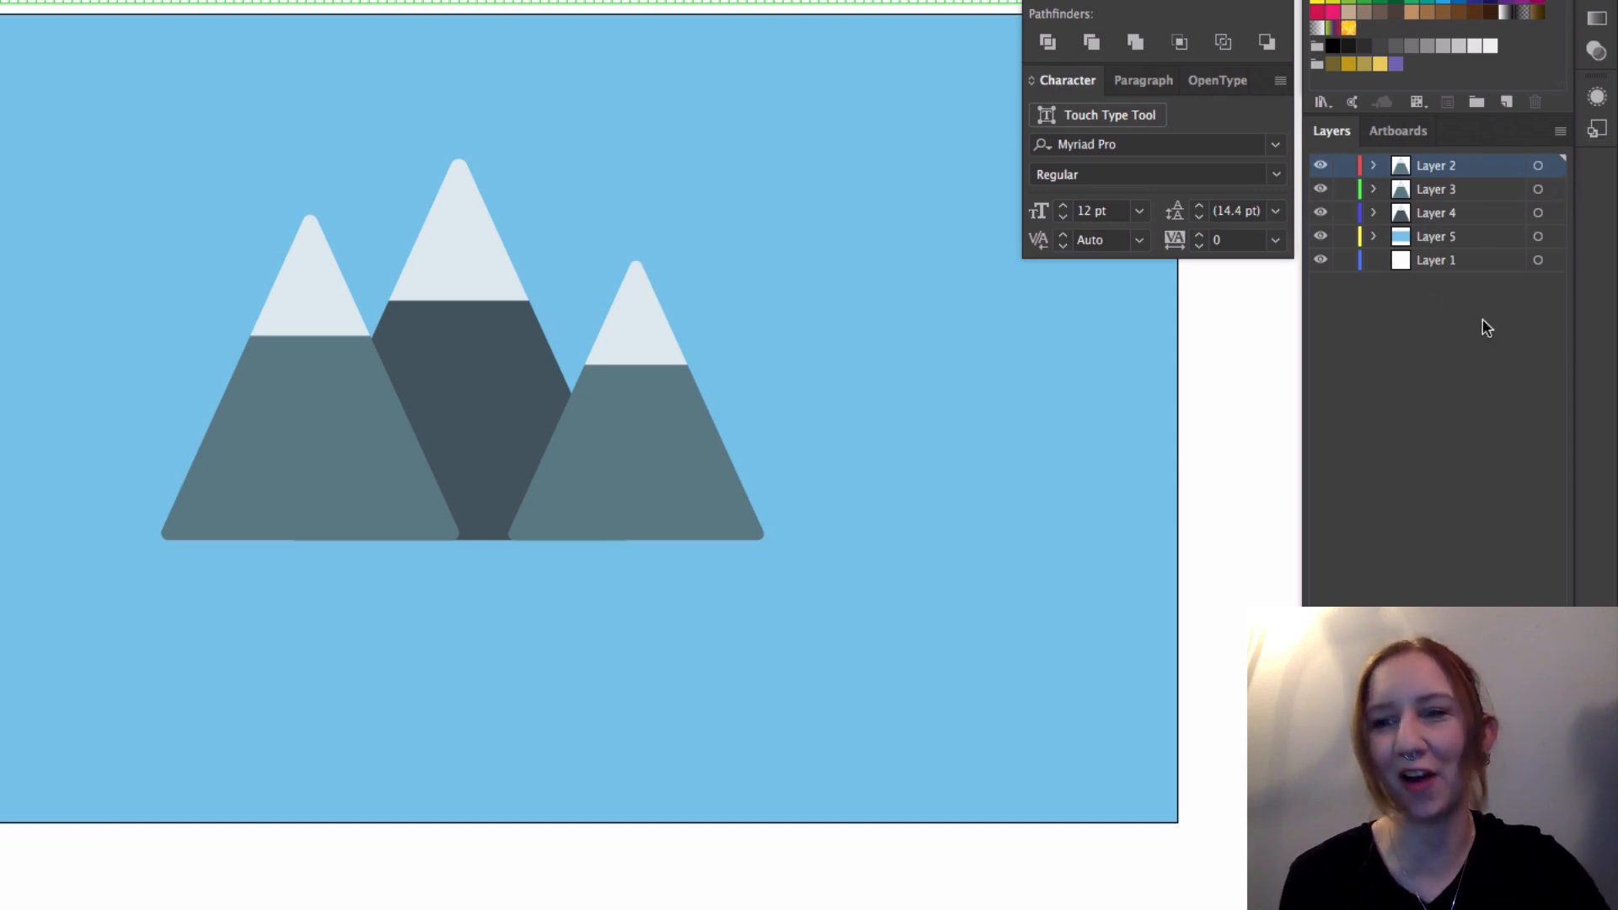
# Step: Delete the empty Layer 1 and clear the layer selection
pyautogui.click(1495, 263)
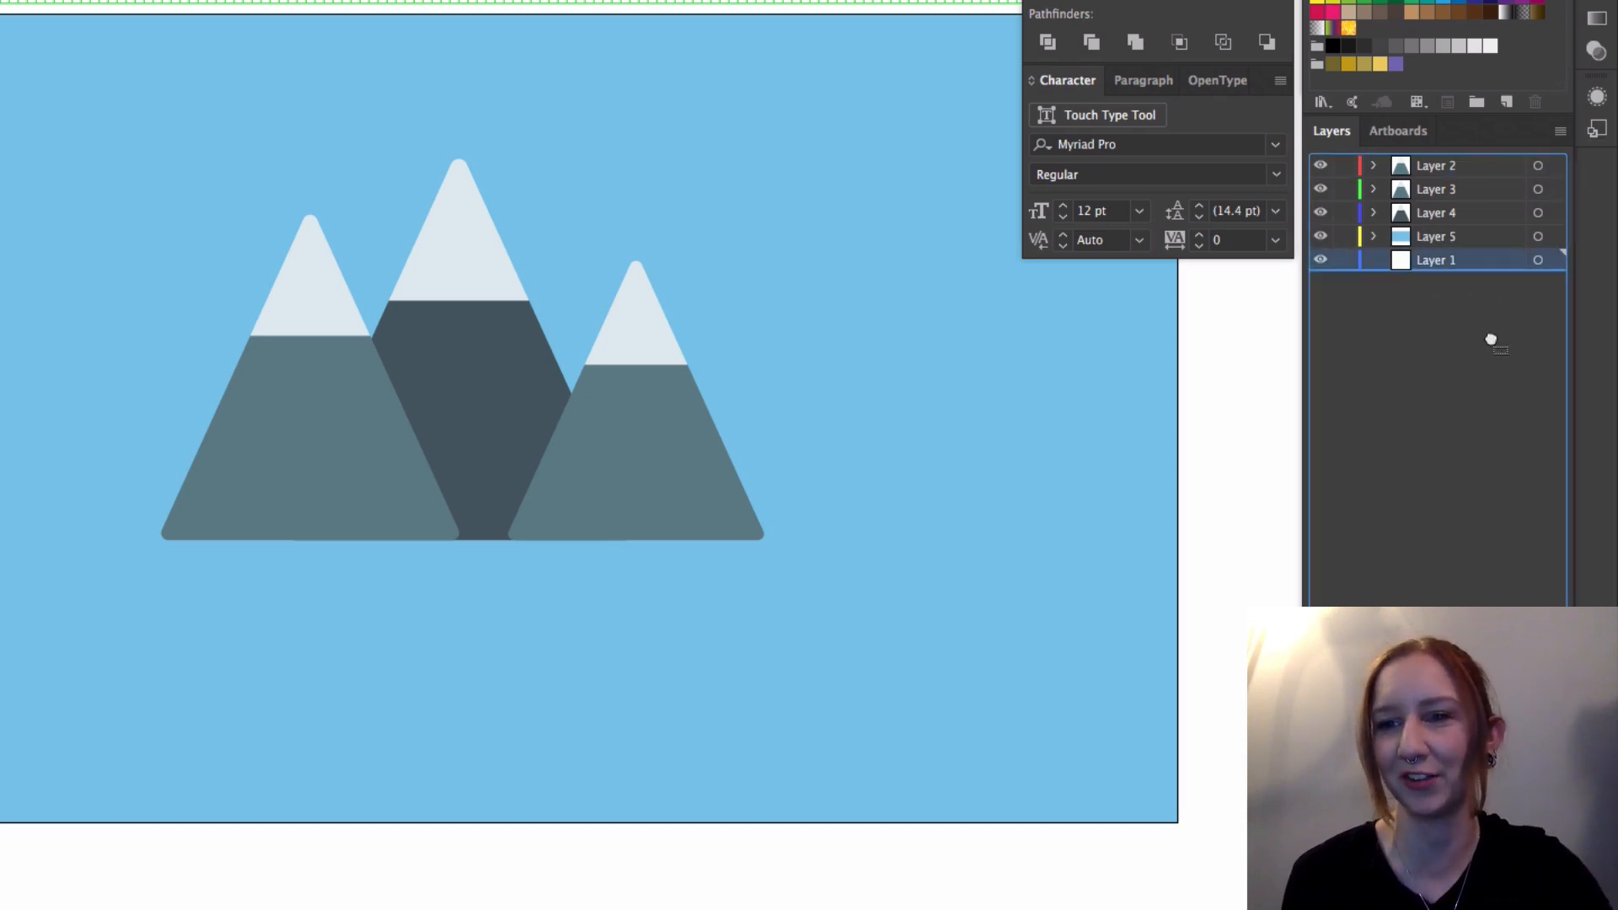
pyautogui.press('Delete')
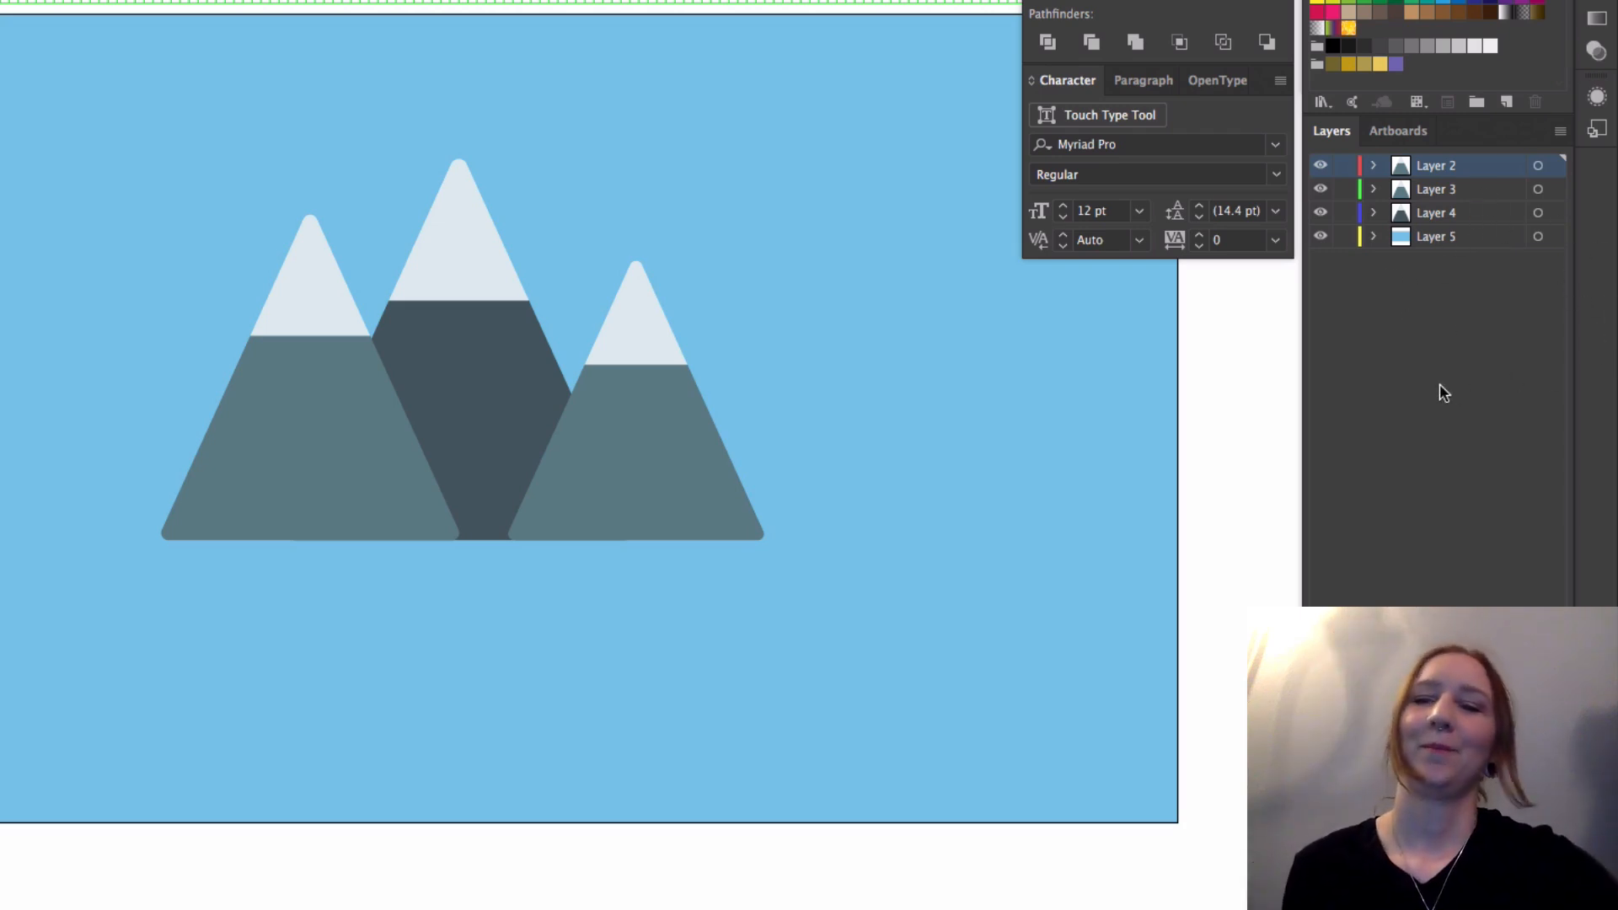
pyautogui.click(1458, 350)
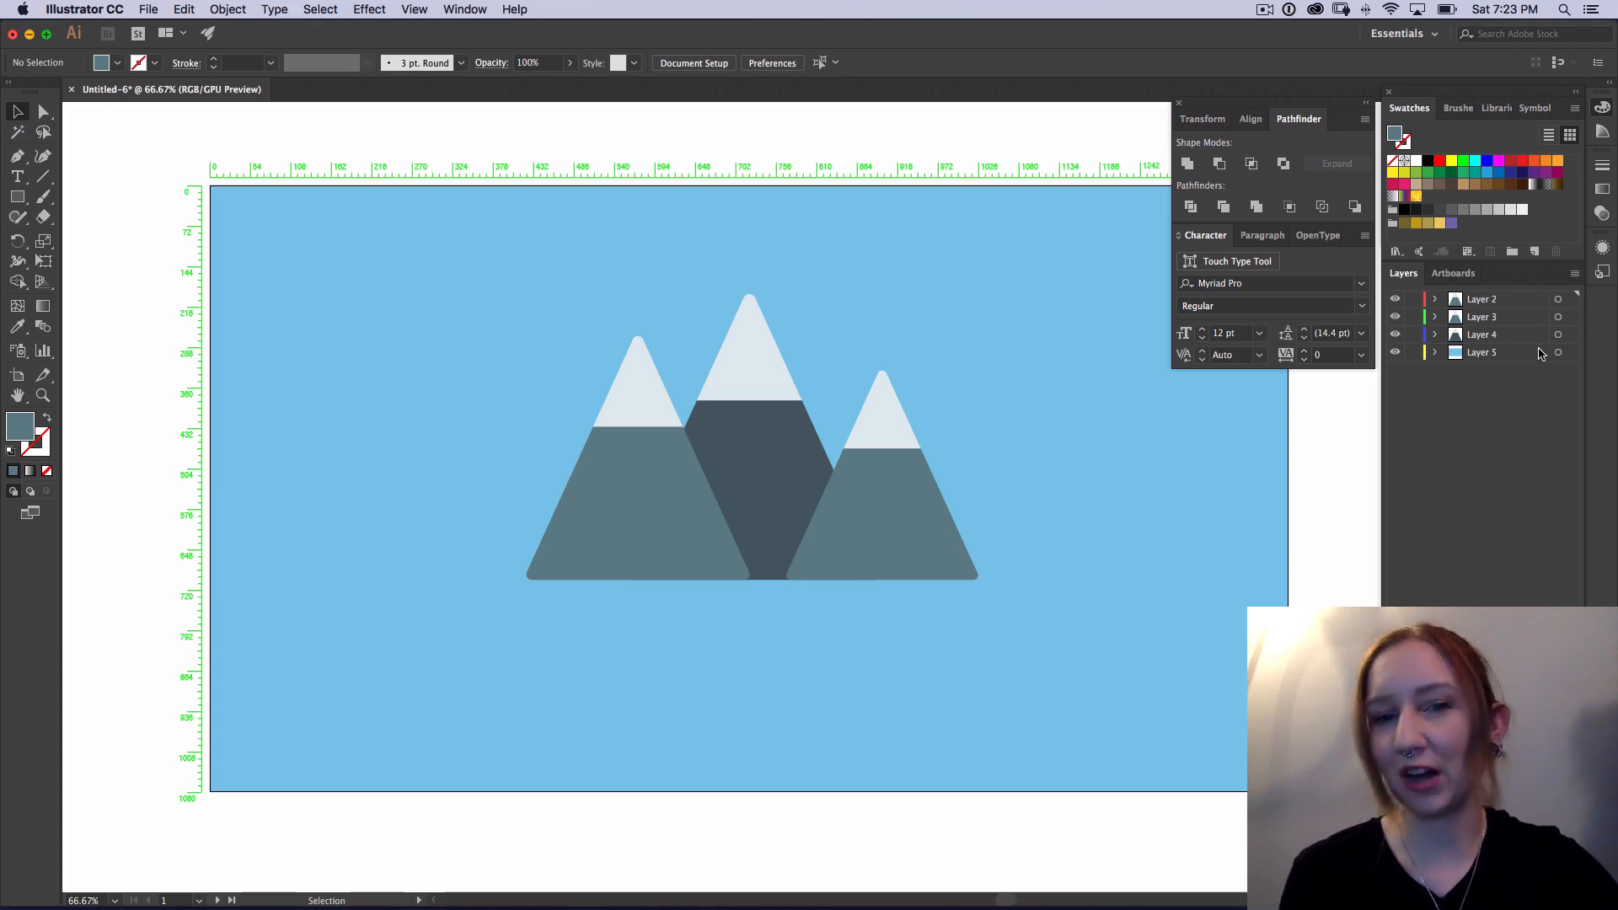
# Step: Select the artwork of all three mountain layers and center it on the artboard at X 960 px, Y 540 px
pyautogui.click(1557, 299)
pyautogui.keyDown('shift'); pyautogui.click(1557, 317); pyautogui.keyUp('shift')
pyautogui.keyDown('shift'); pyautogui.click(1558, 335); pyautogui.keyUp('shift')
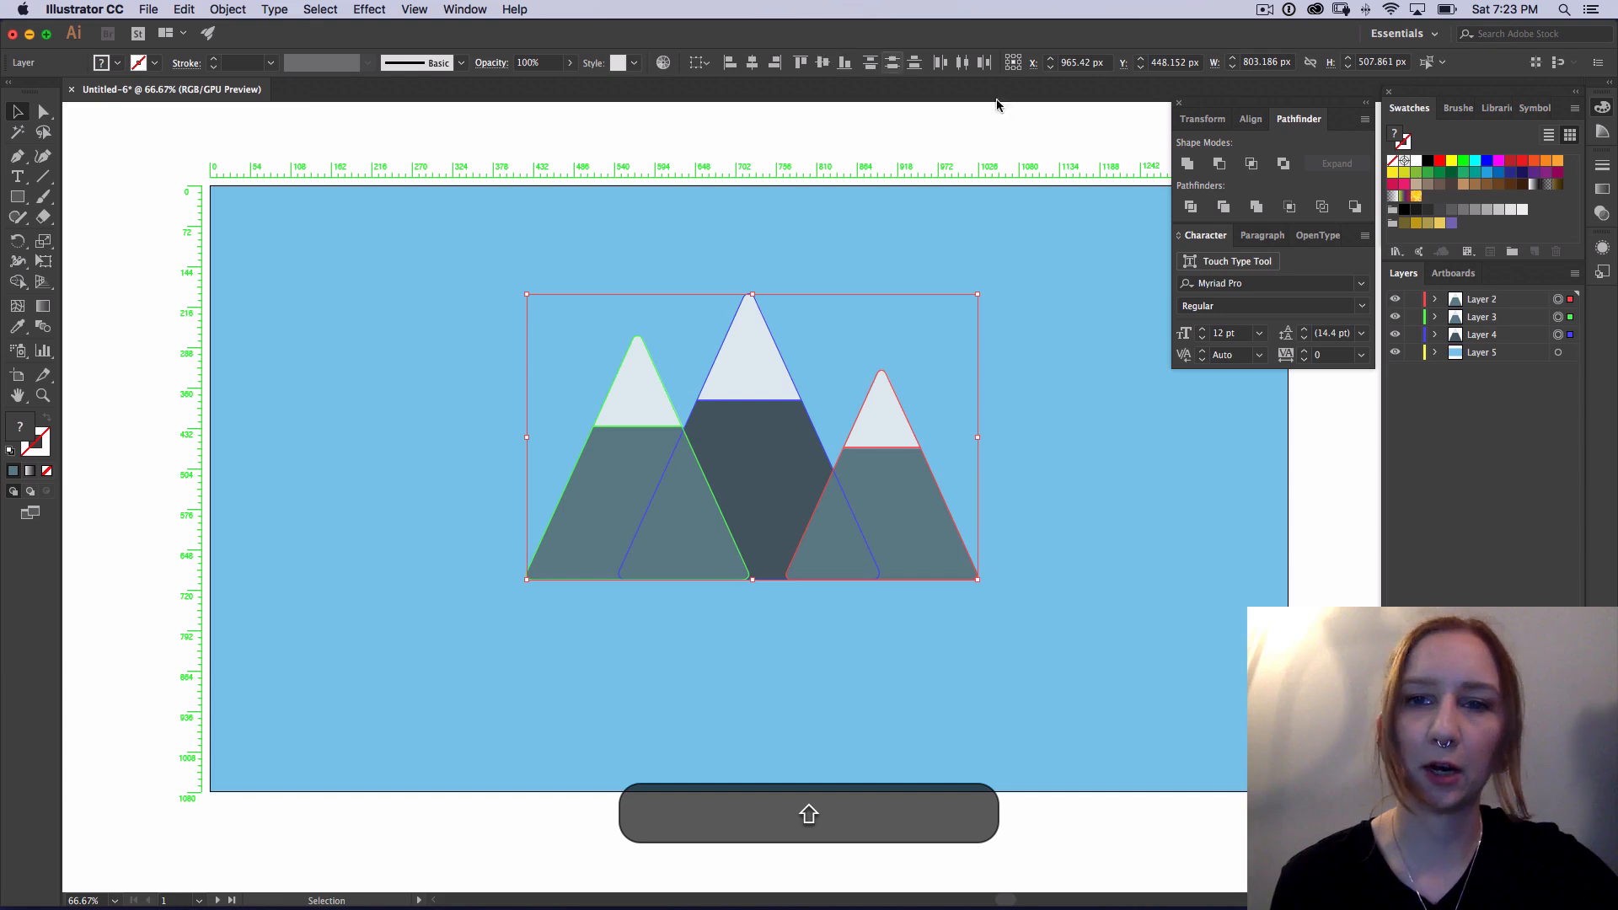
pyautogui.click(1103, 63)
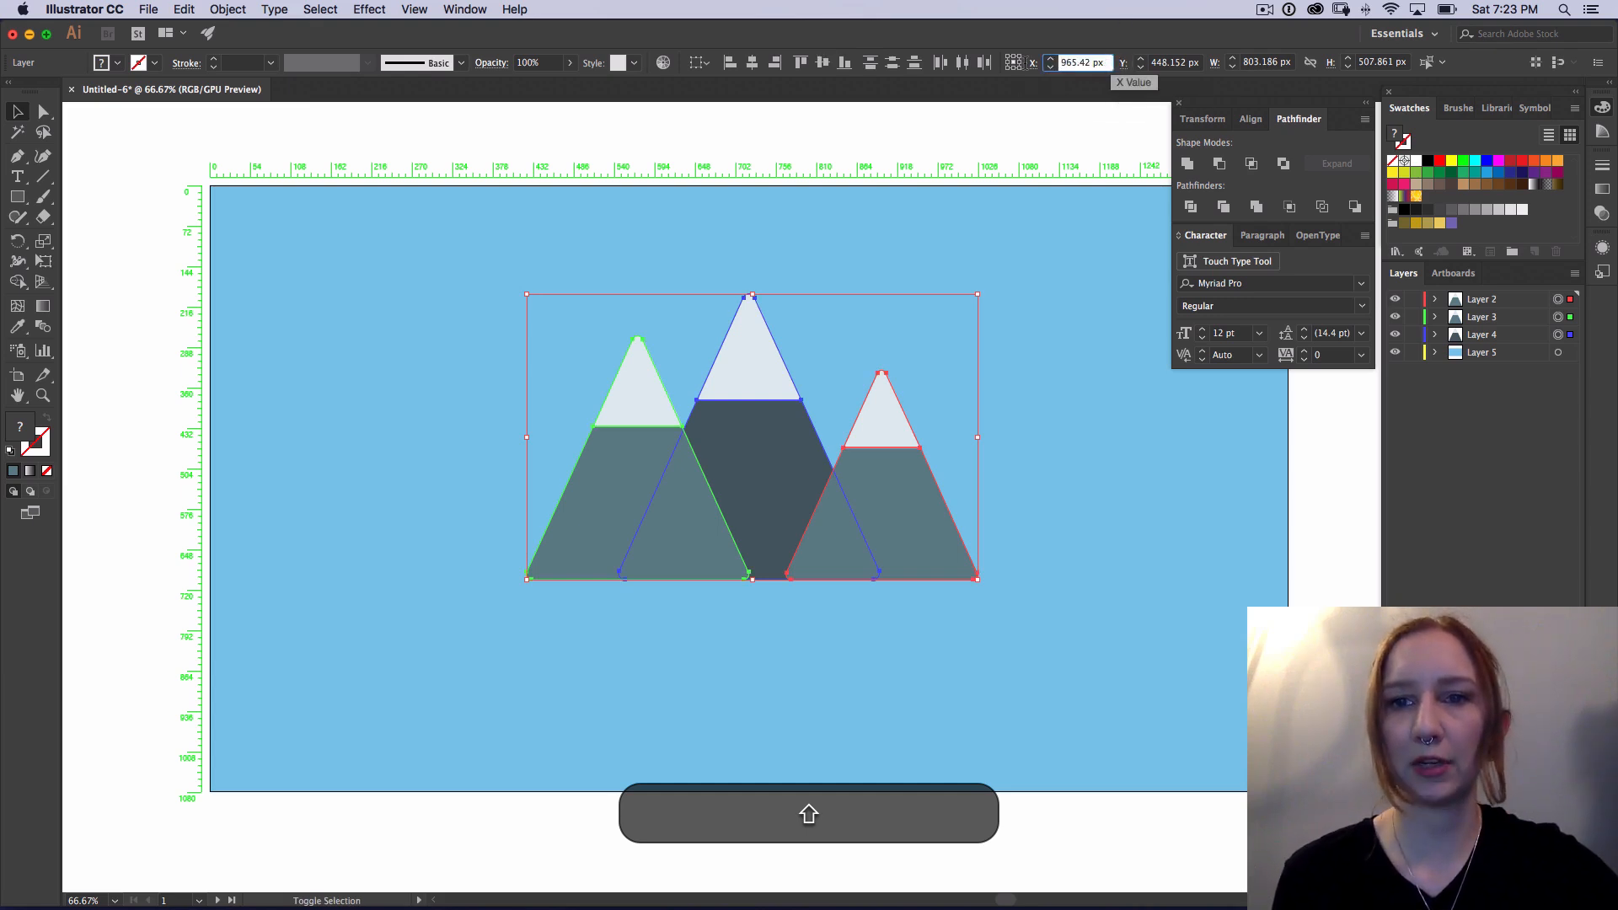
pyautogui.write('960')
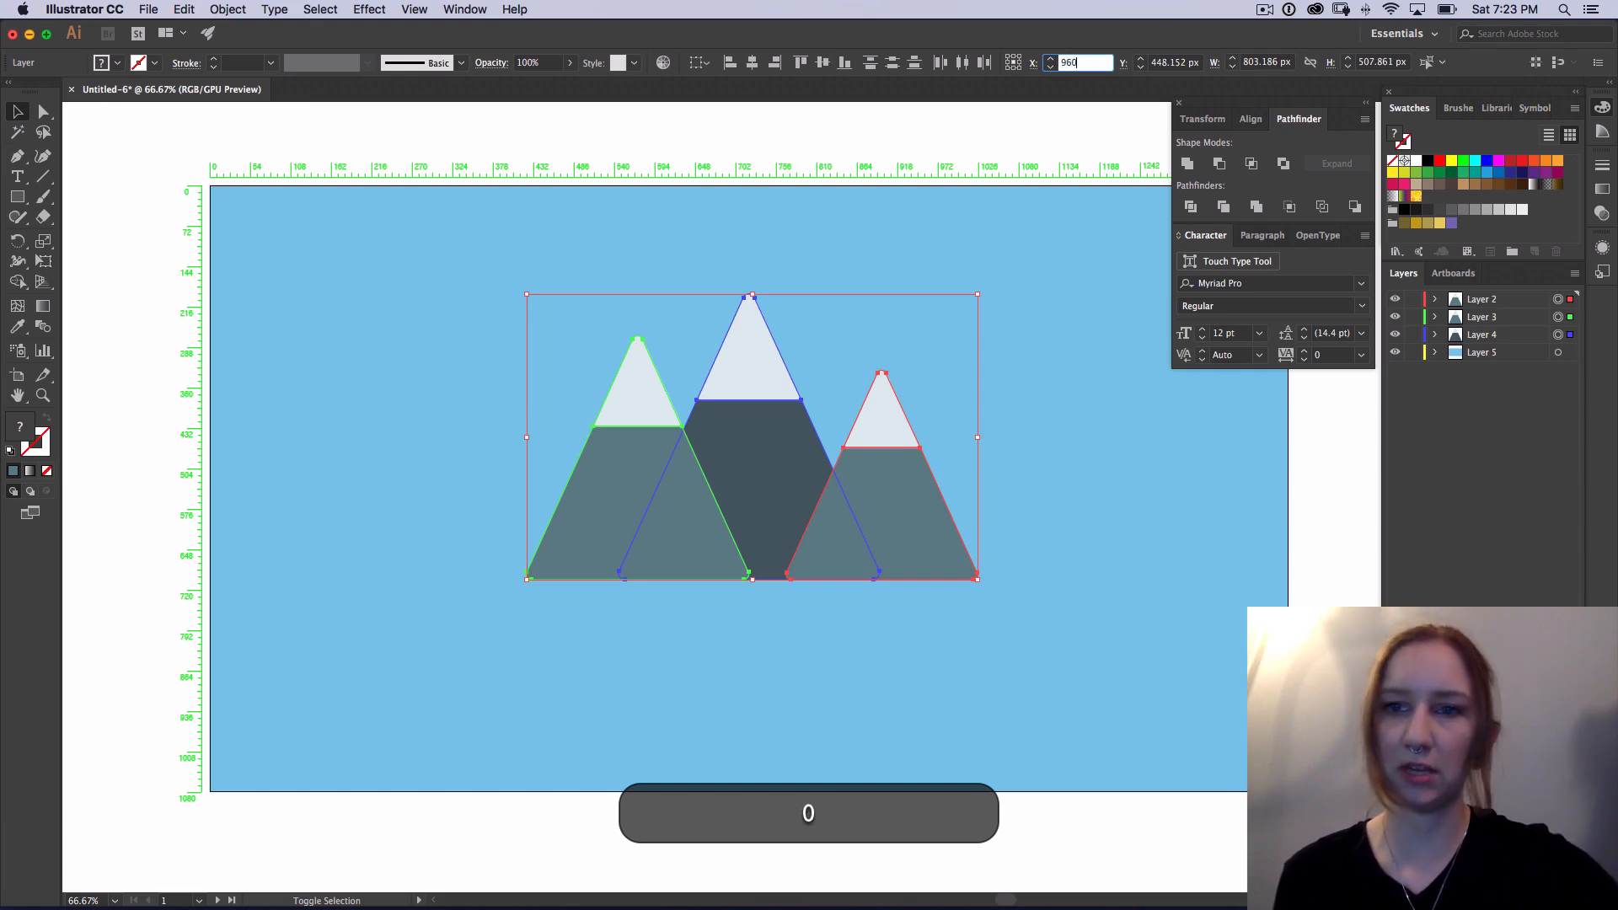
pyautogui.press('Tab')
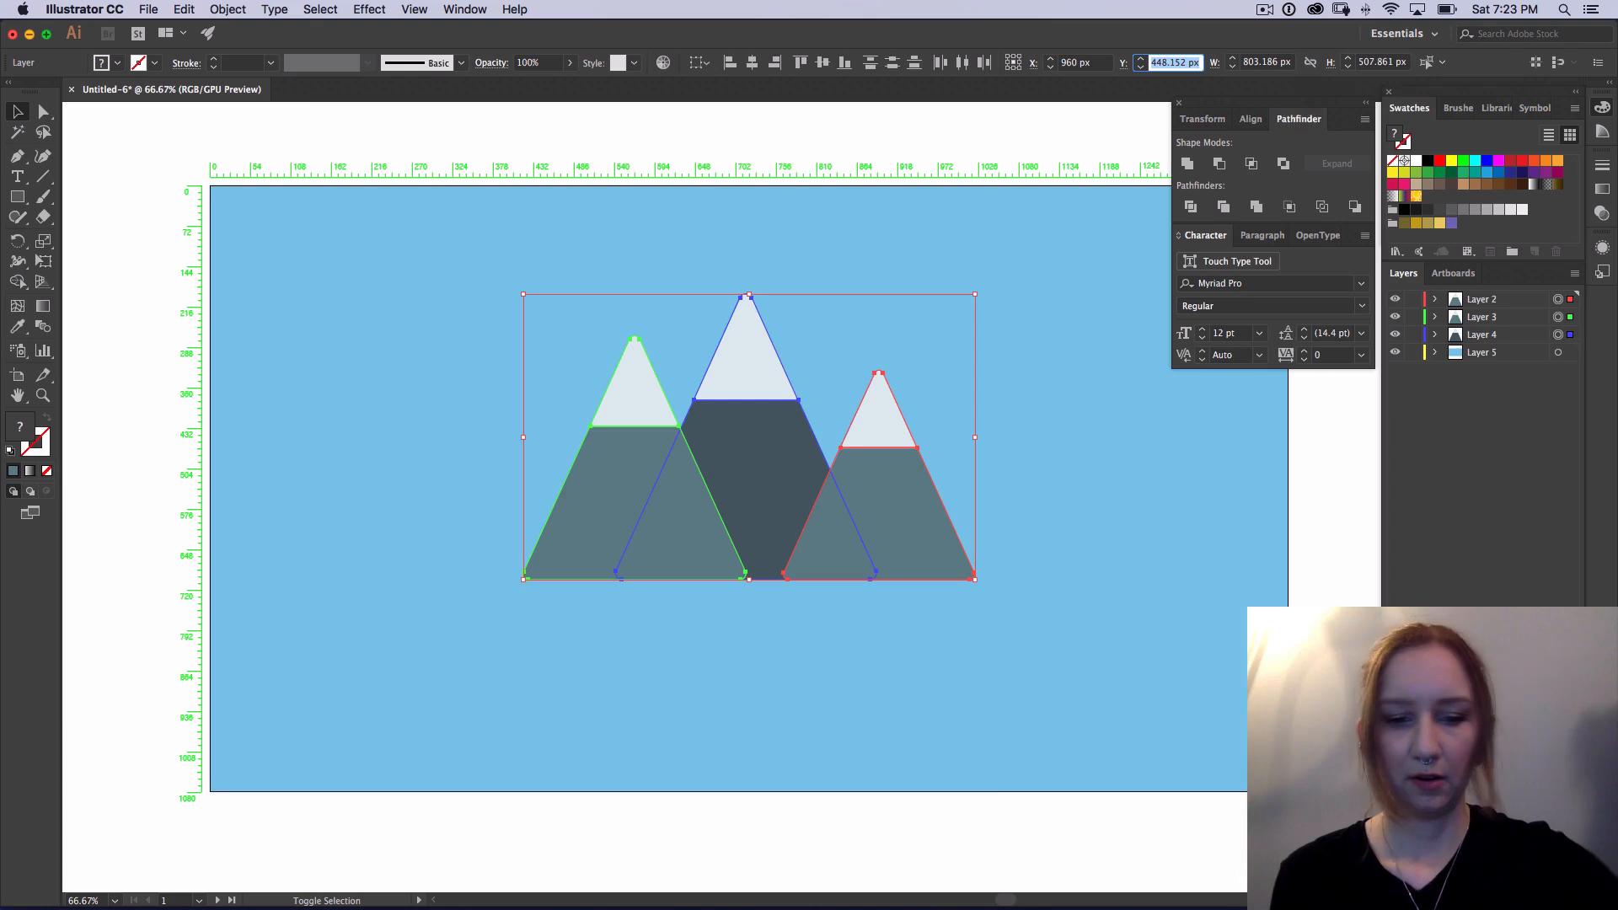
pyautogui.write('540')
pyautogui.press('Return')
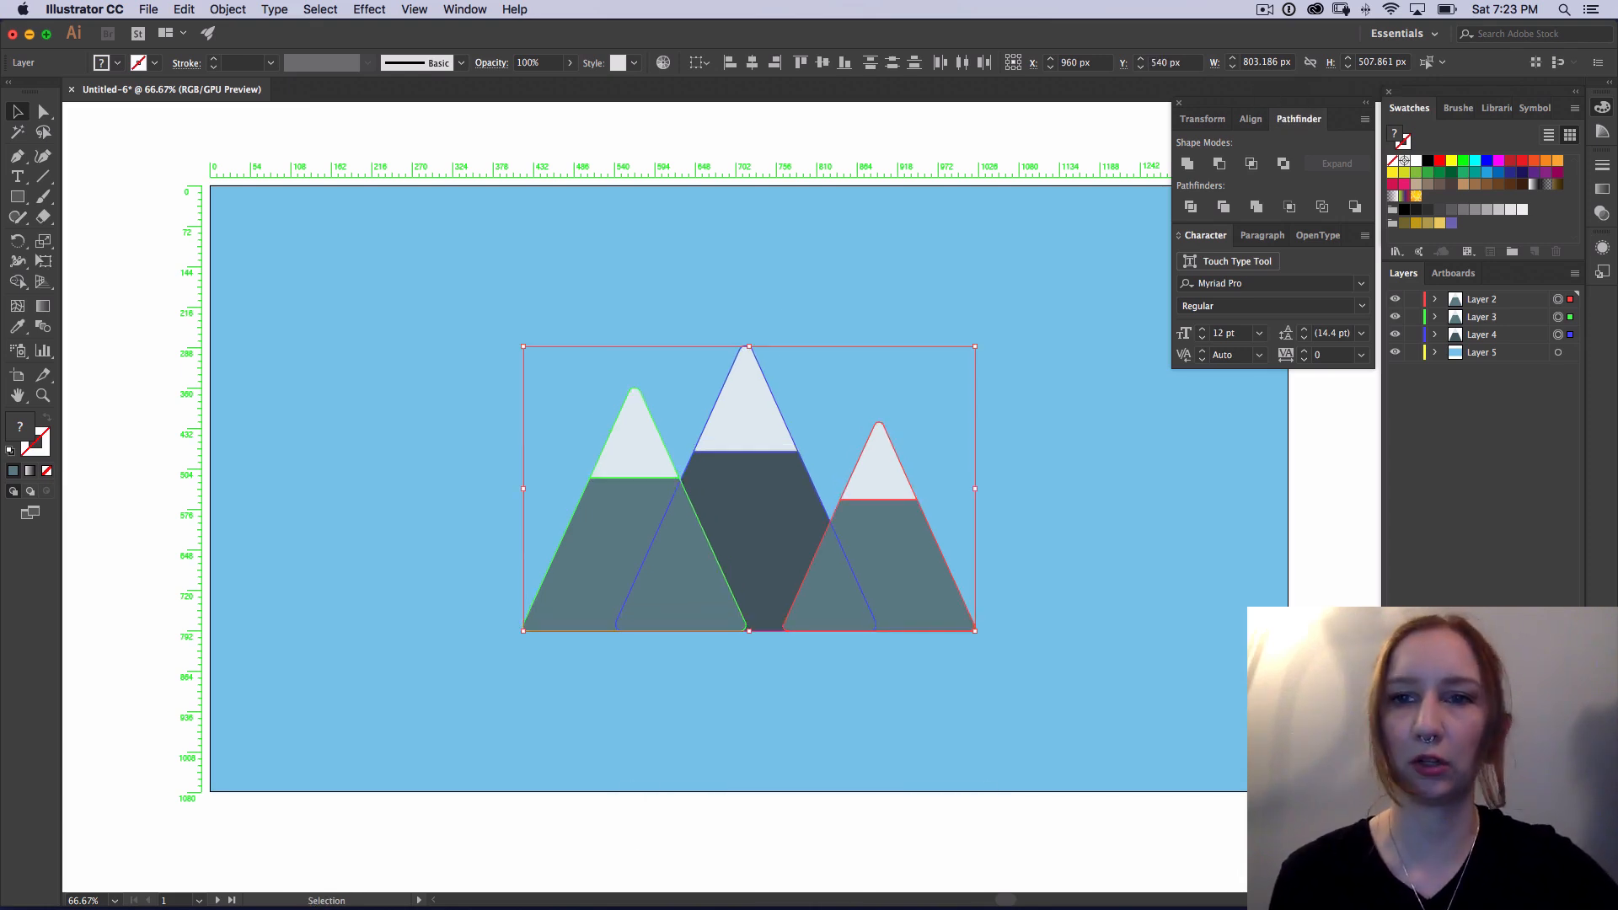
pyautogui.press('super+shift+a')
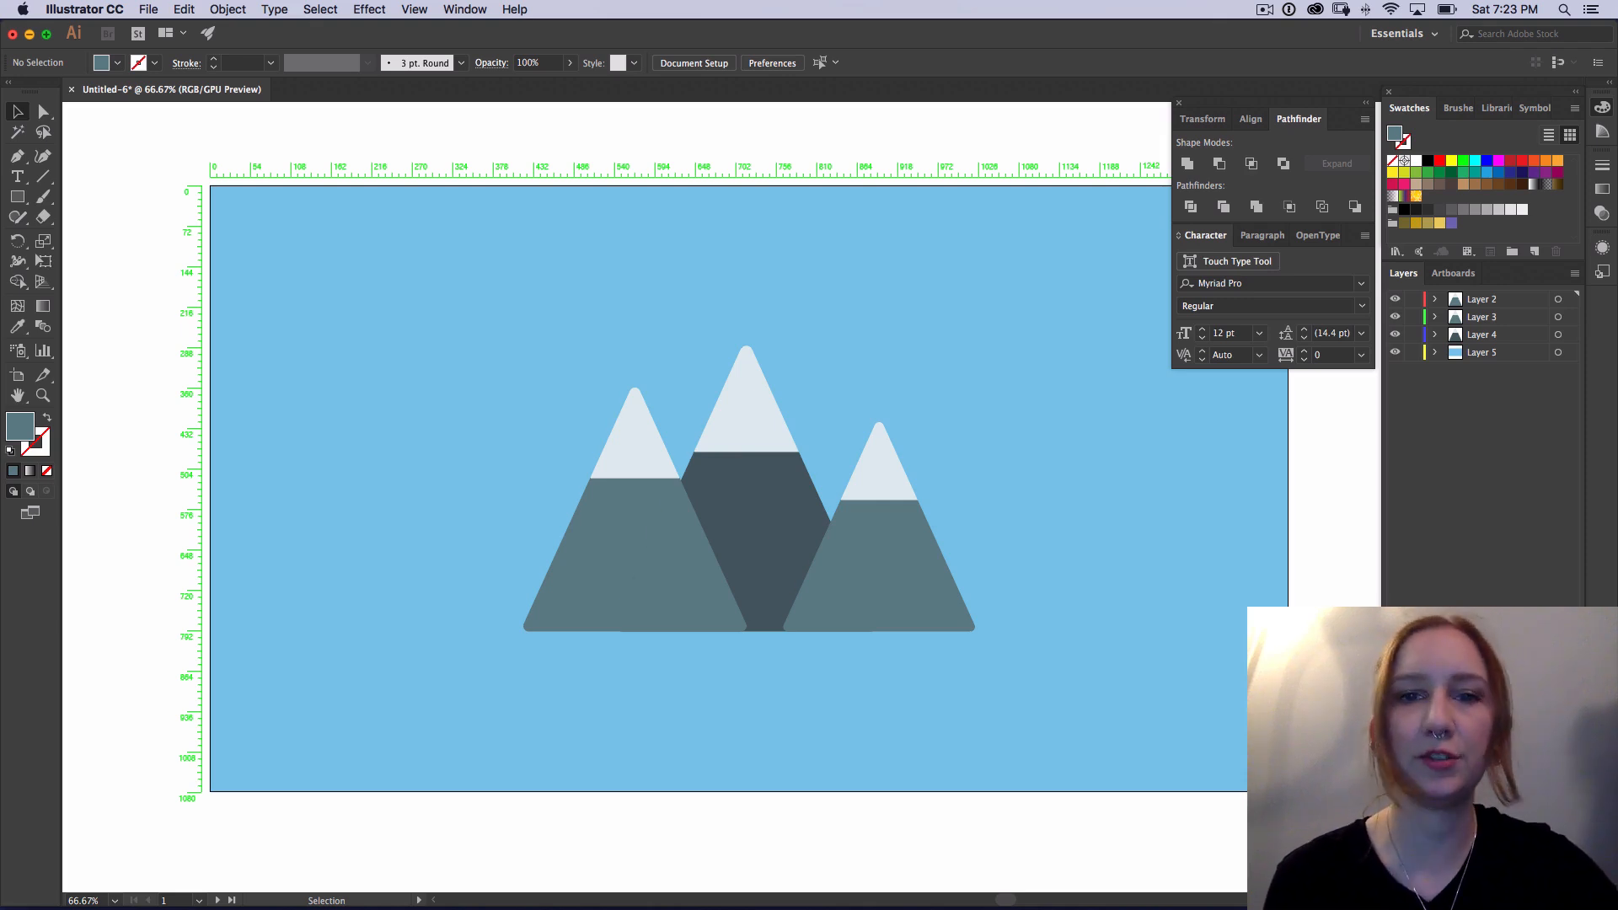
# Step: Draw a circle about 567 px in diameter outward from the centre of the tallest mountain's snow cap
pyautogui.press('l')
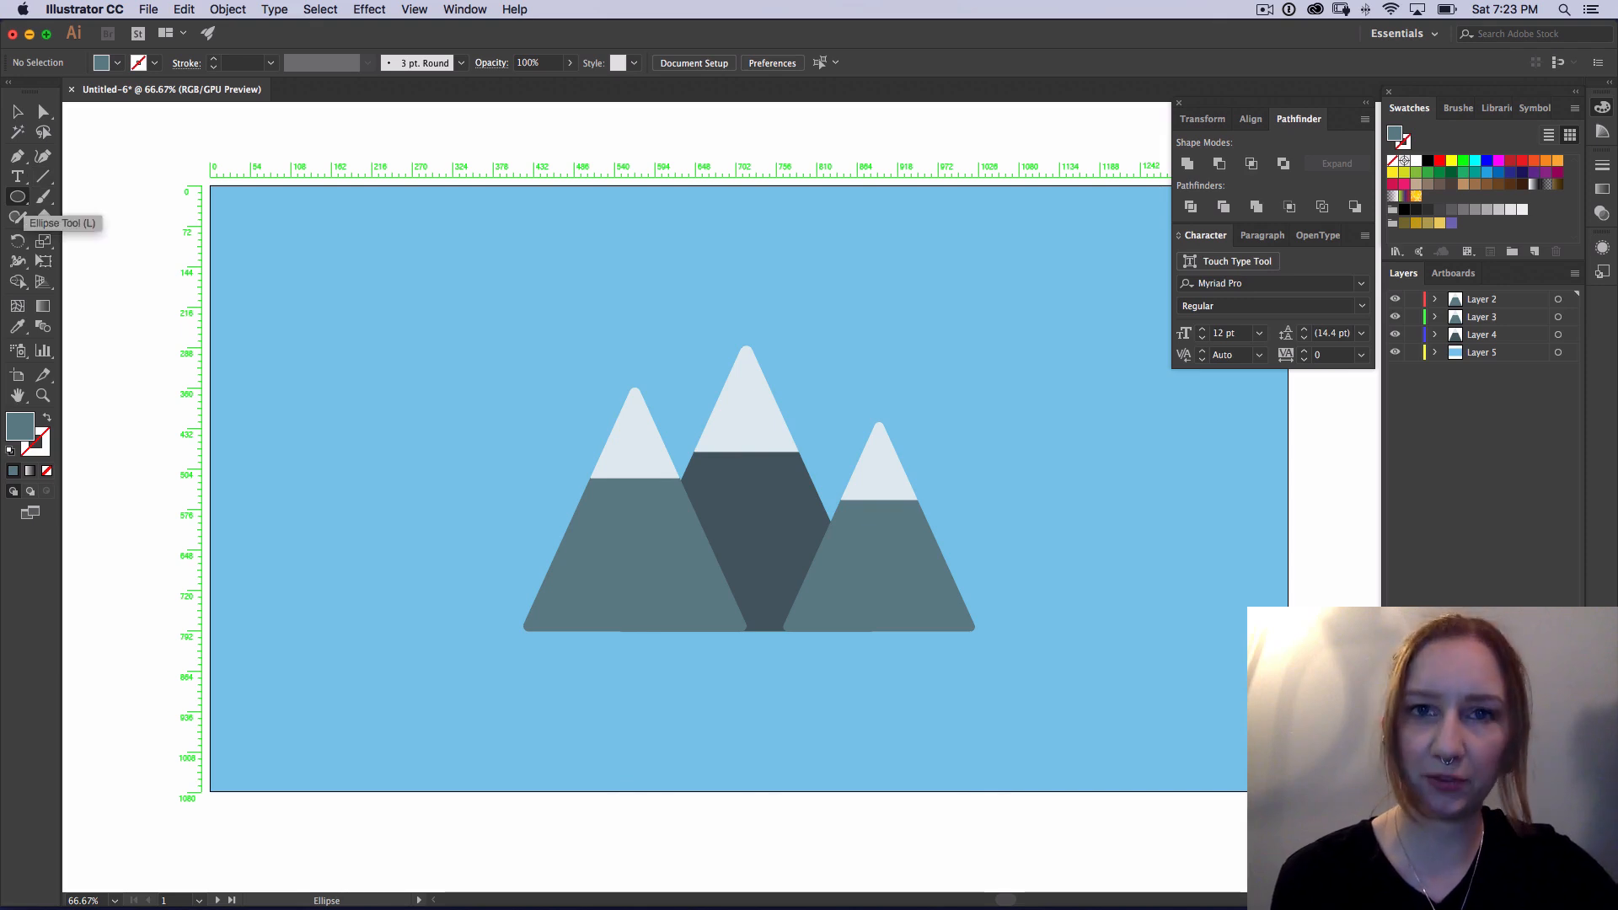
pyautogui.click(17, 197)
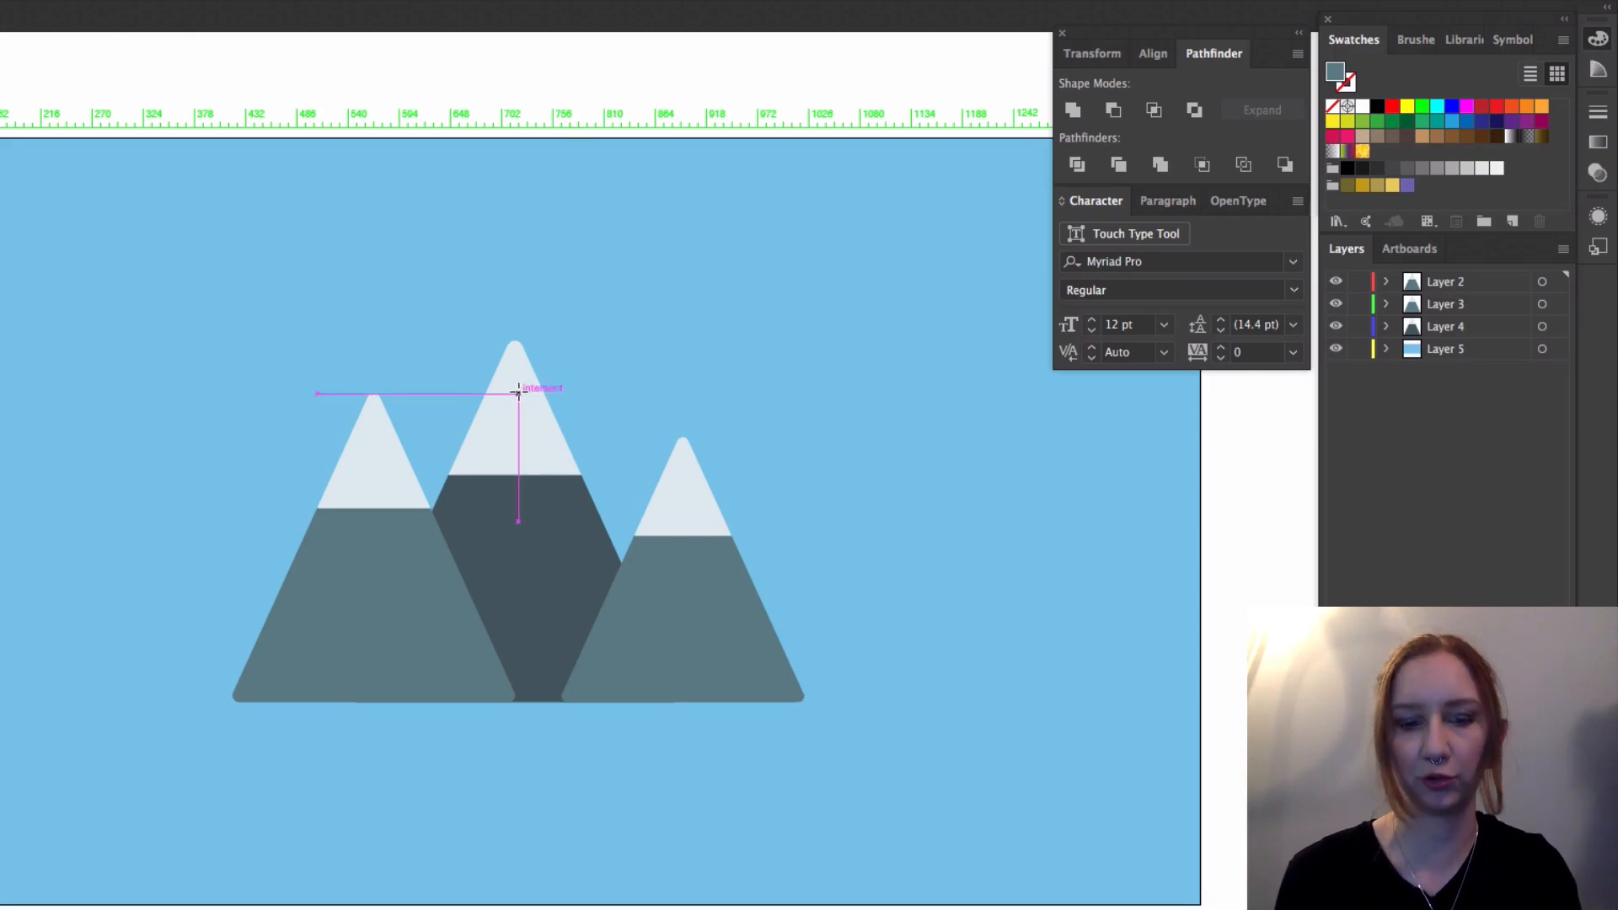
pyautogui.press('alt')
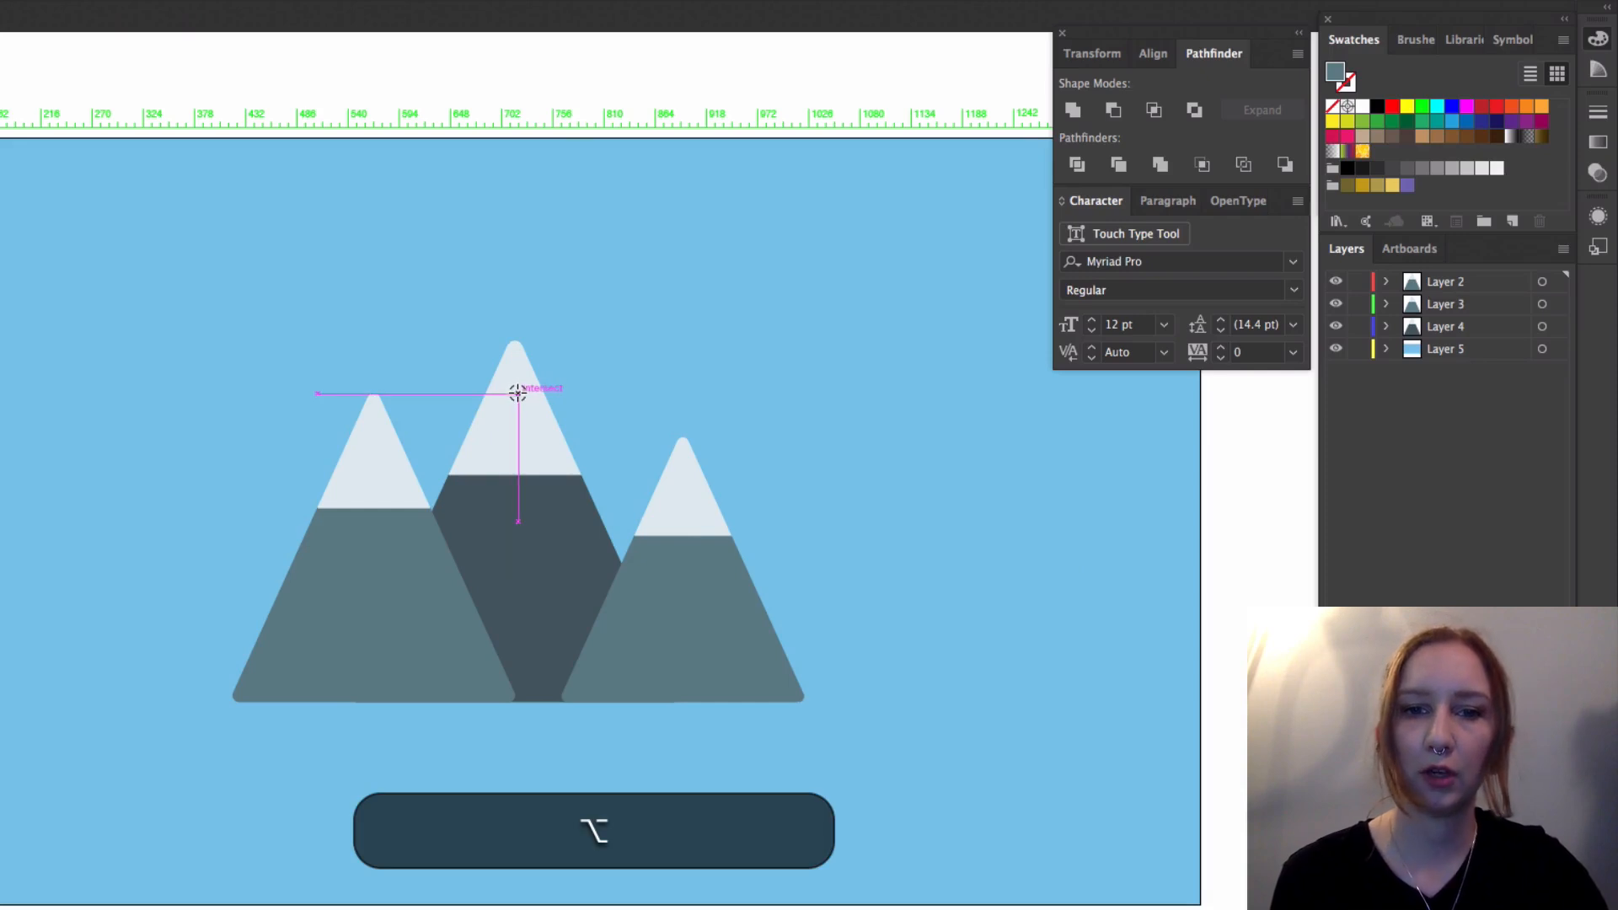
pyautogui.moveTo(517, 393)
pyautogui.mouseDown()
pyautogui.moveTo(668, 325)
pyautogui.moveTo(730, 275)
pyautogui.moveTo(722, 236)
pyautogui.mouseUp()
pyautogui.press('shift')
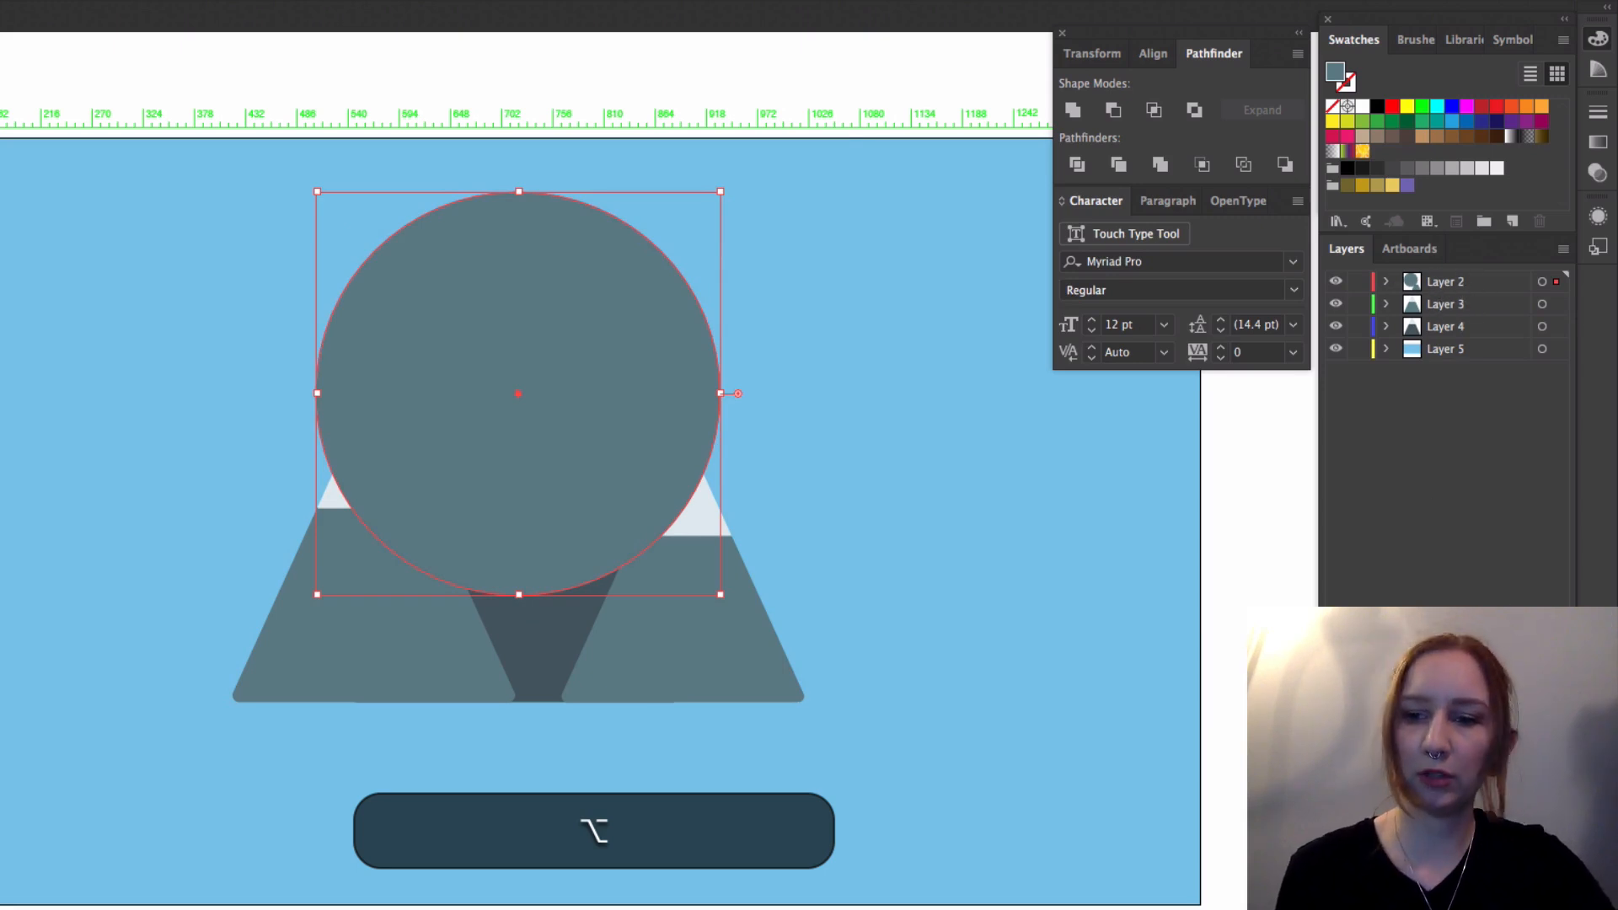
# Step: Add a new layer at the top of the layer stack and name it Sun
pyautogui.click(1513, 891)
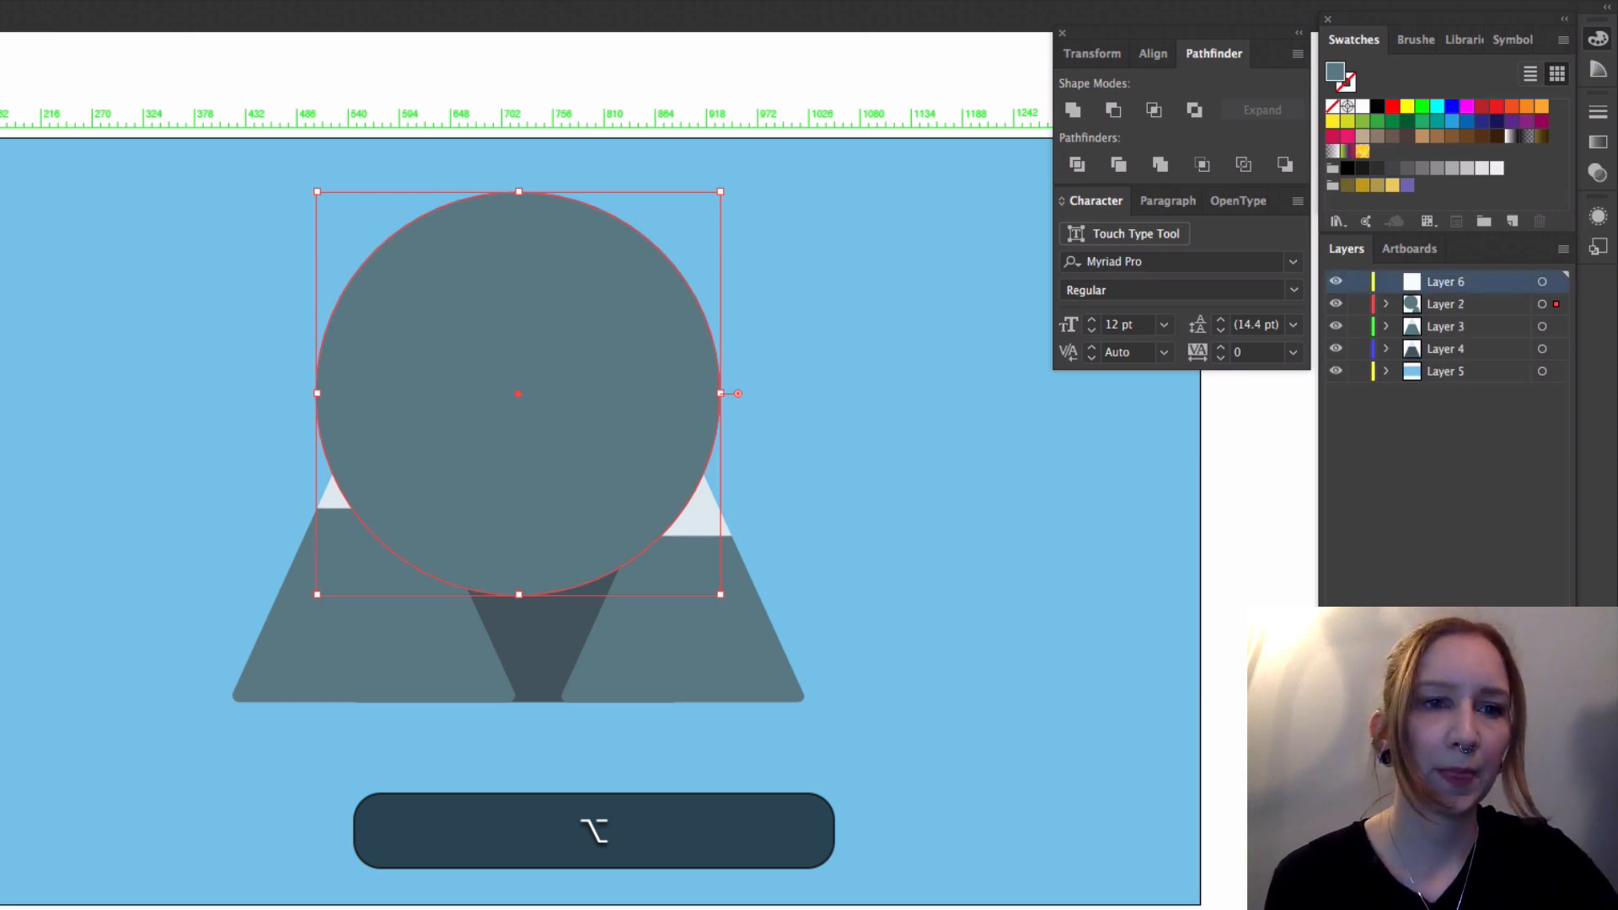
pyautogui.moveTo(0, 78); pyautogui.dragTo(229, 64)
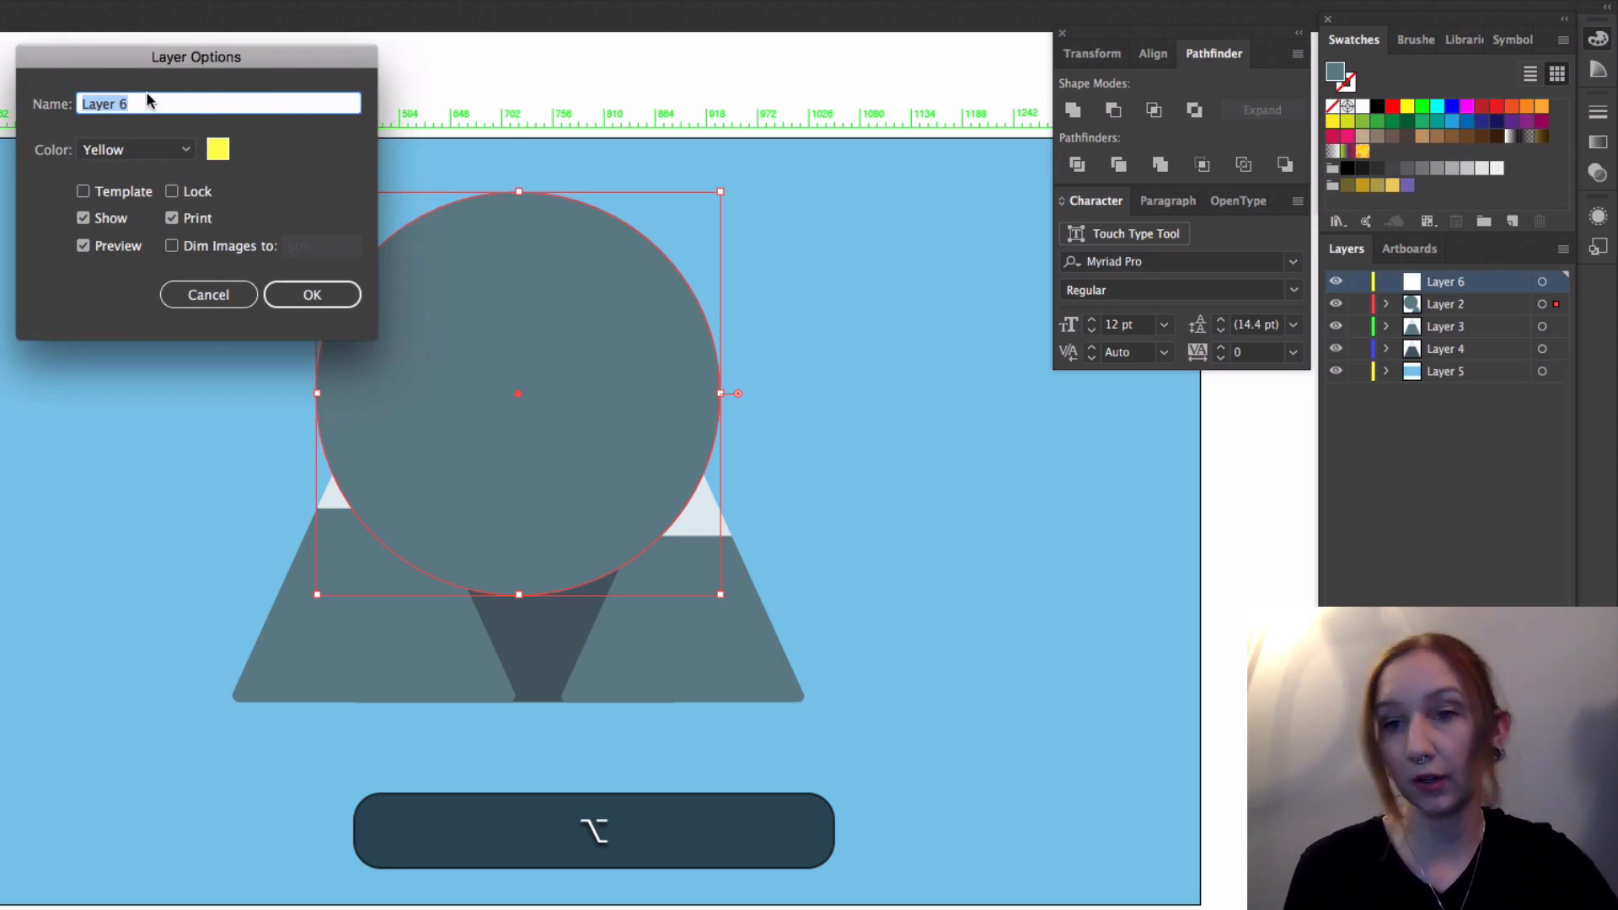
pyautogui.write('Sun')
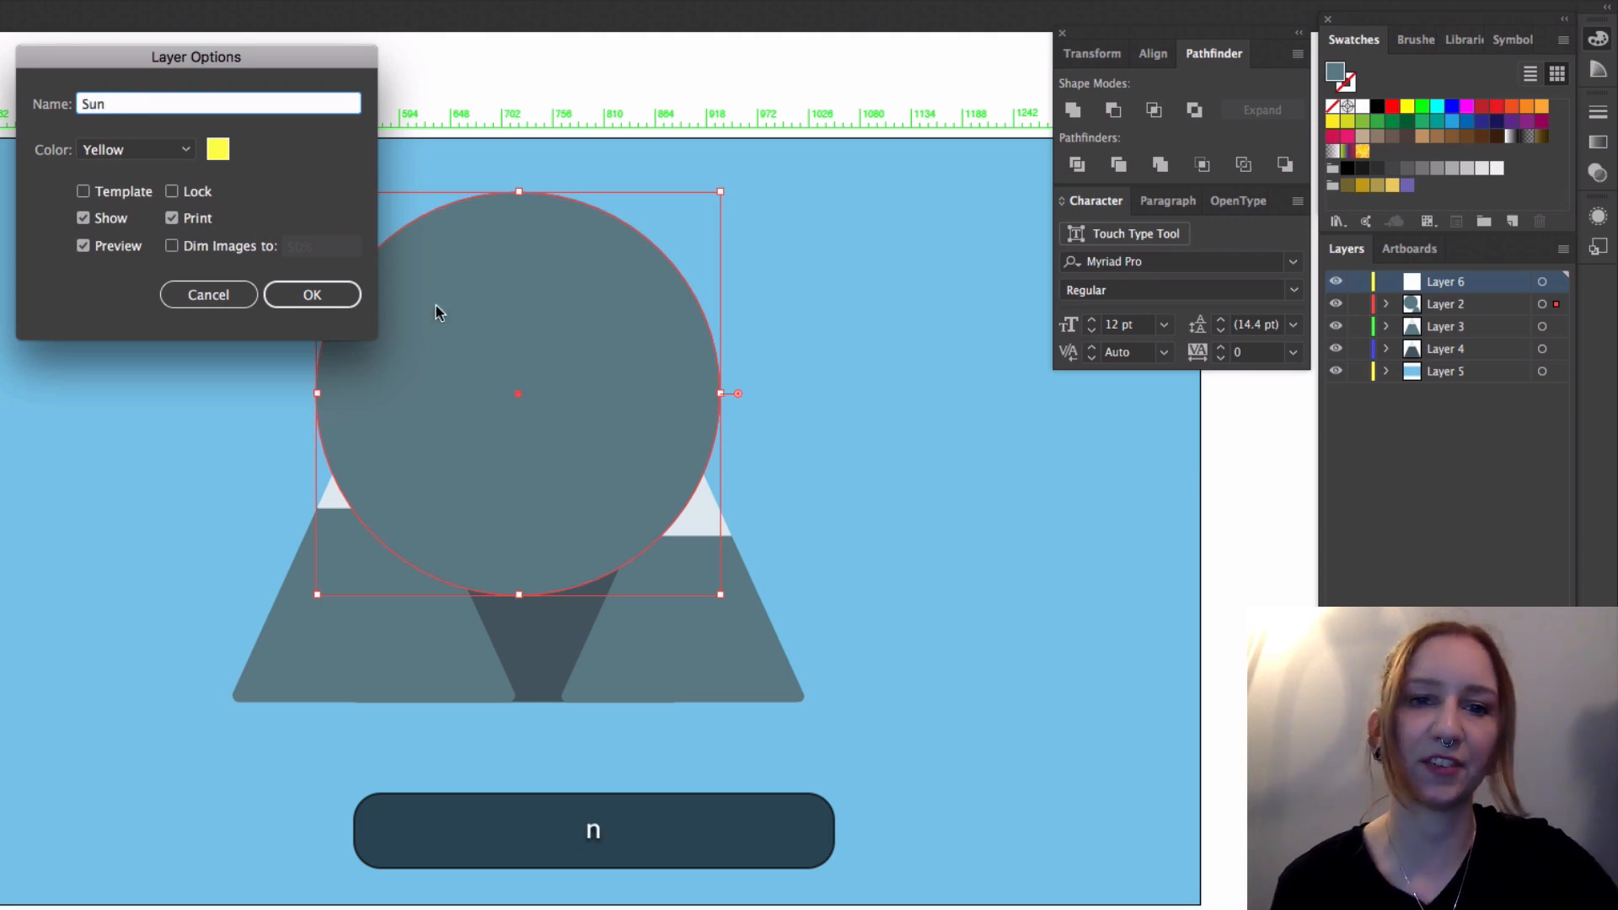
pyautogui.click(317, 295)
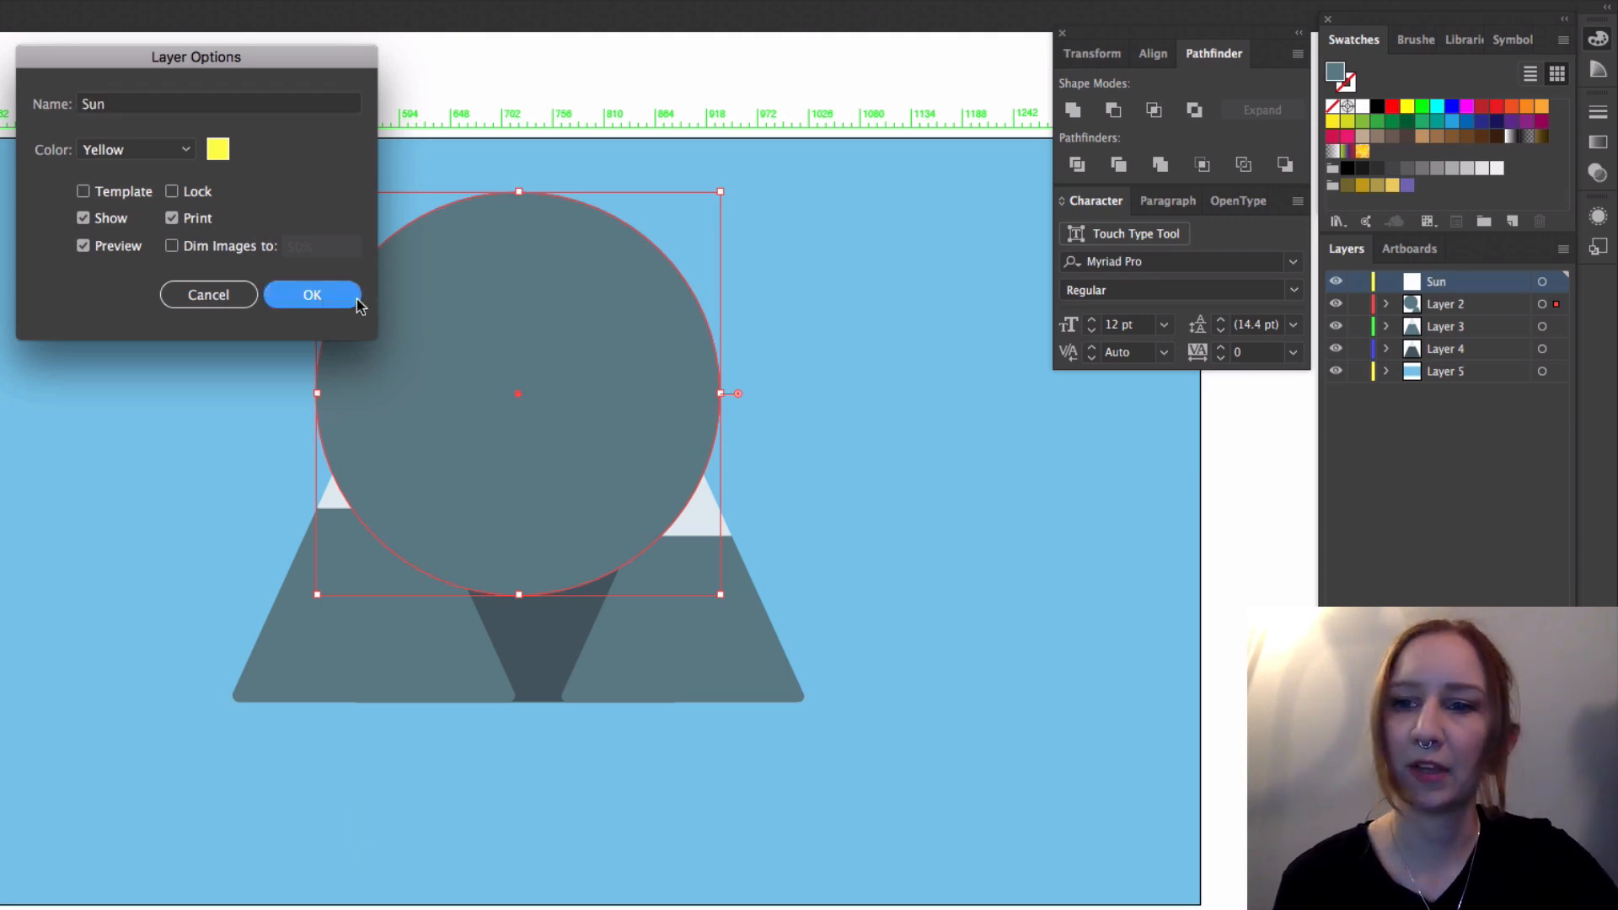
# Step: Move the circle out of Layer 2 into the Sun layer
pyautogui.click(1386, 304)
pyautogui.moveTo(1473, 327); pyautogui.dragTo(1436, 291)
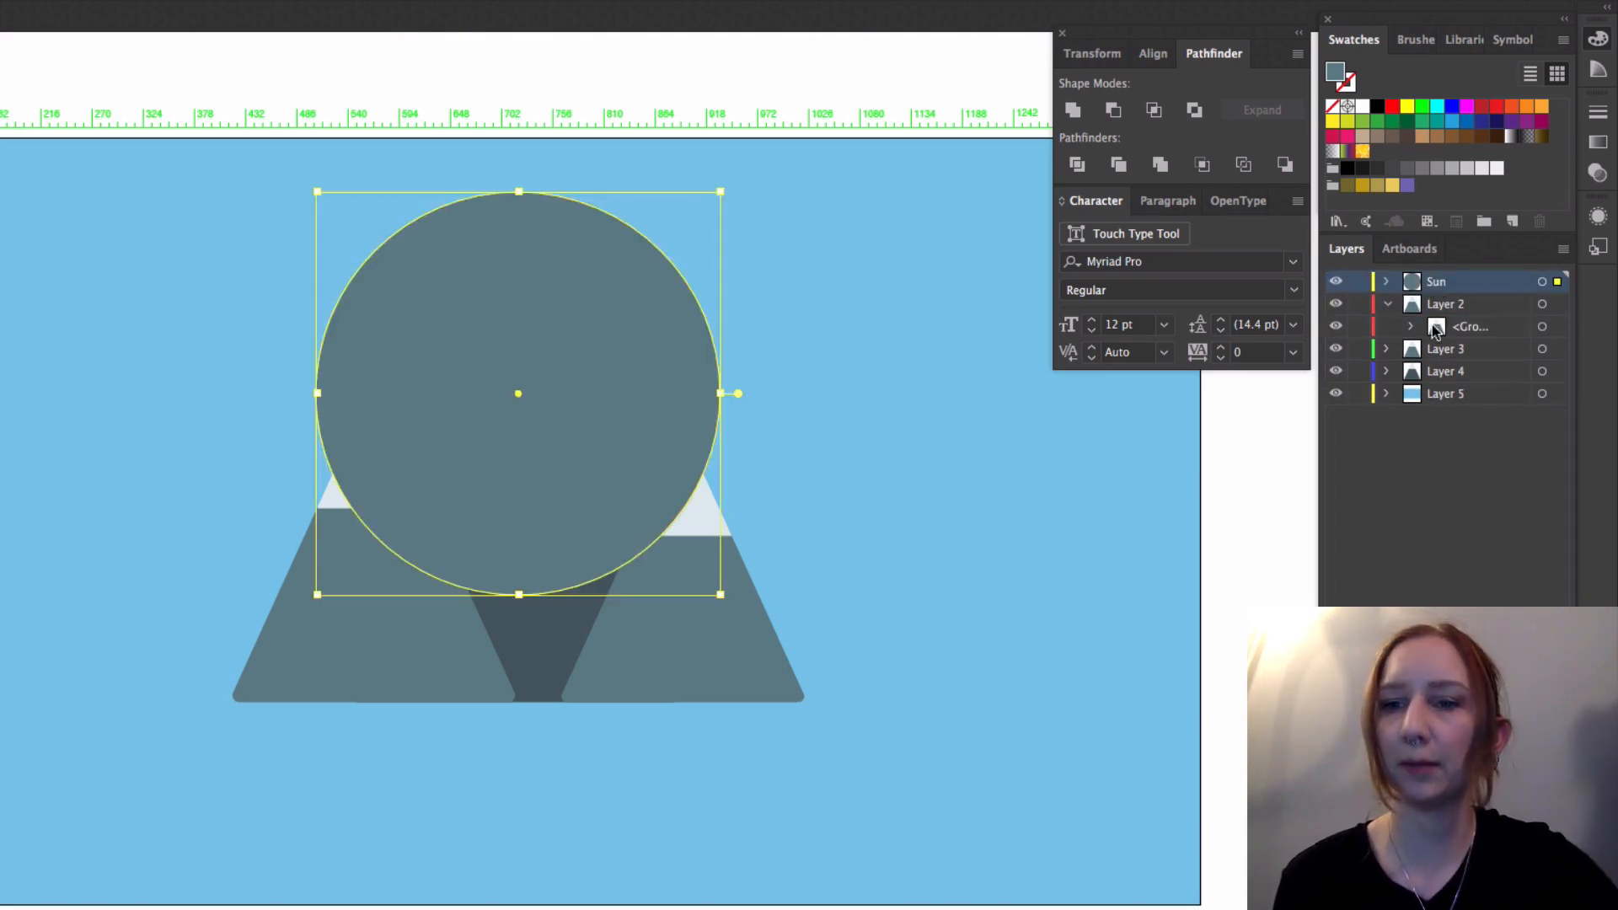
pyautogui.click(1388, 306)
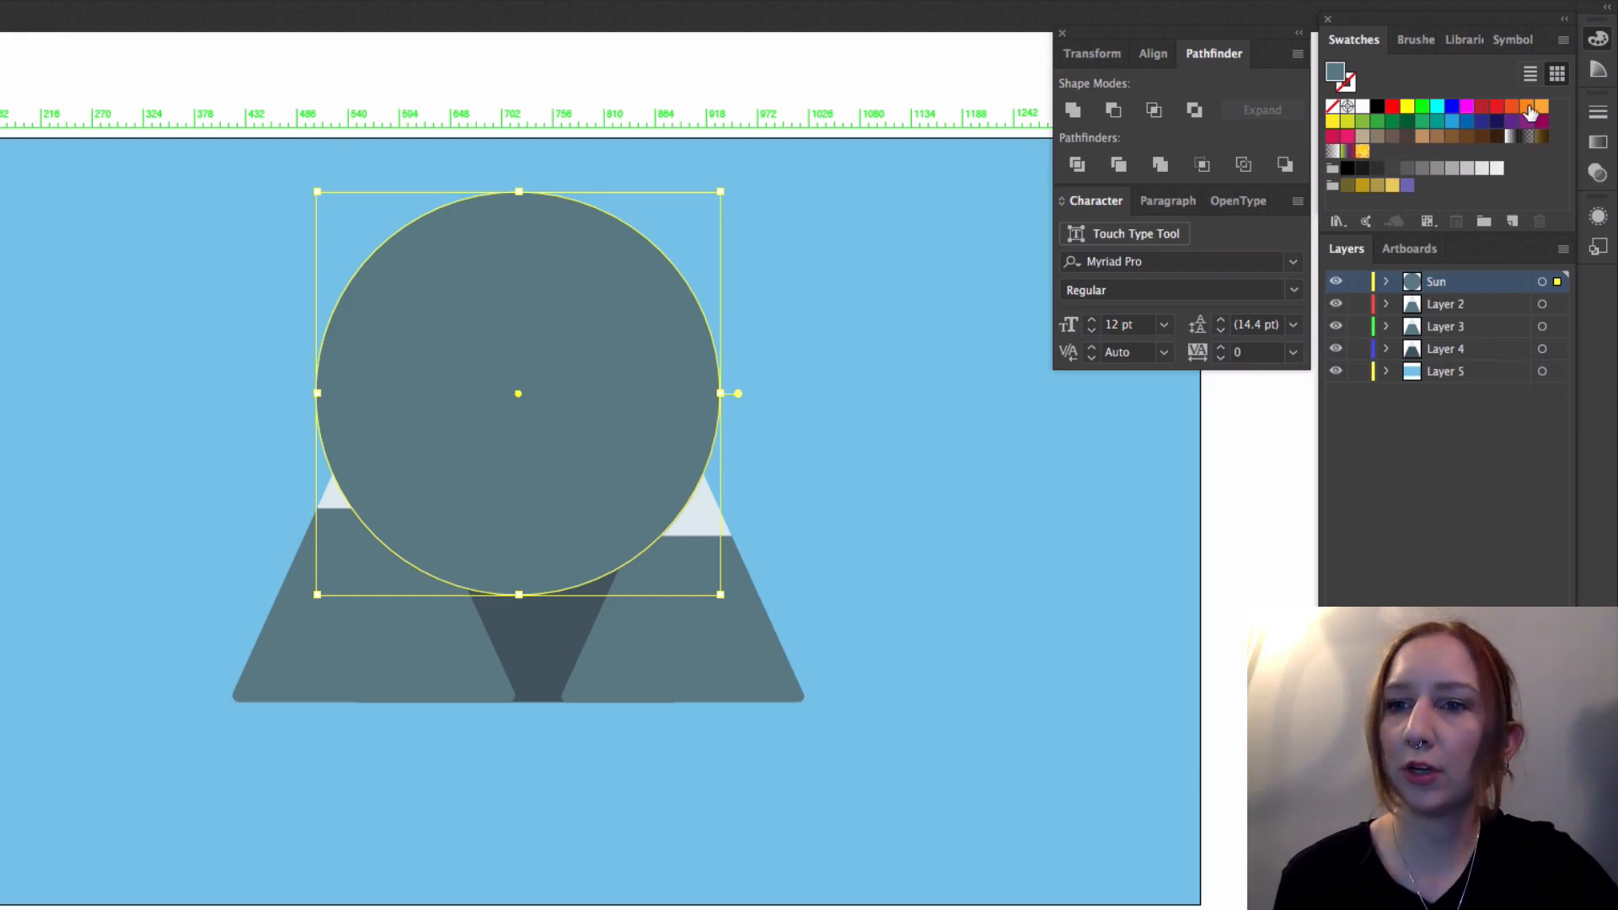
# Step: Fill the circle with orange and move the Sun layer between Layer 4 and Layer 5, behind the mountains
pyautogui.click(1528, 109)
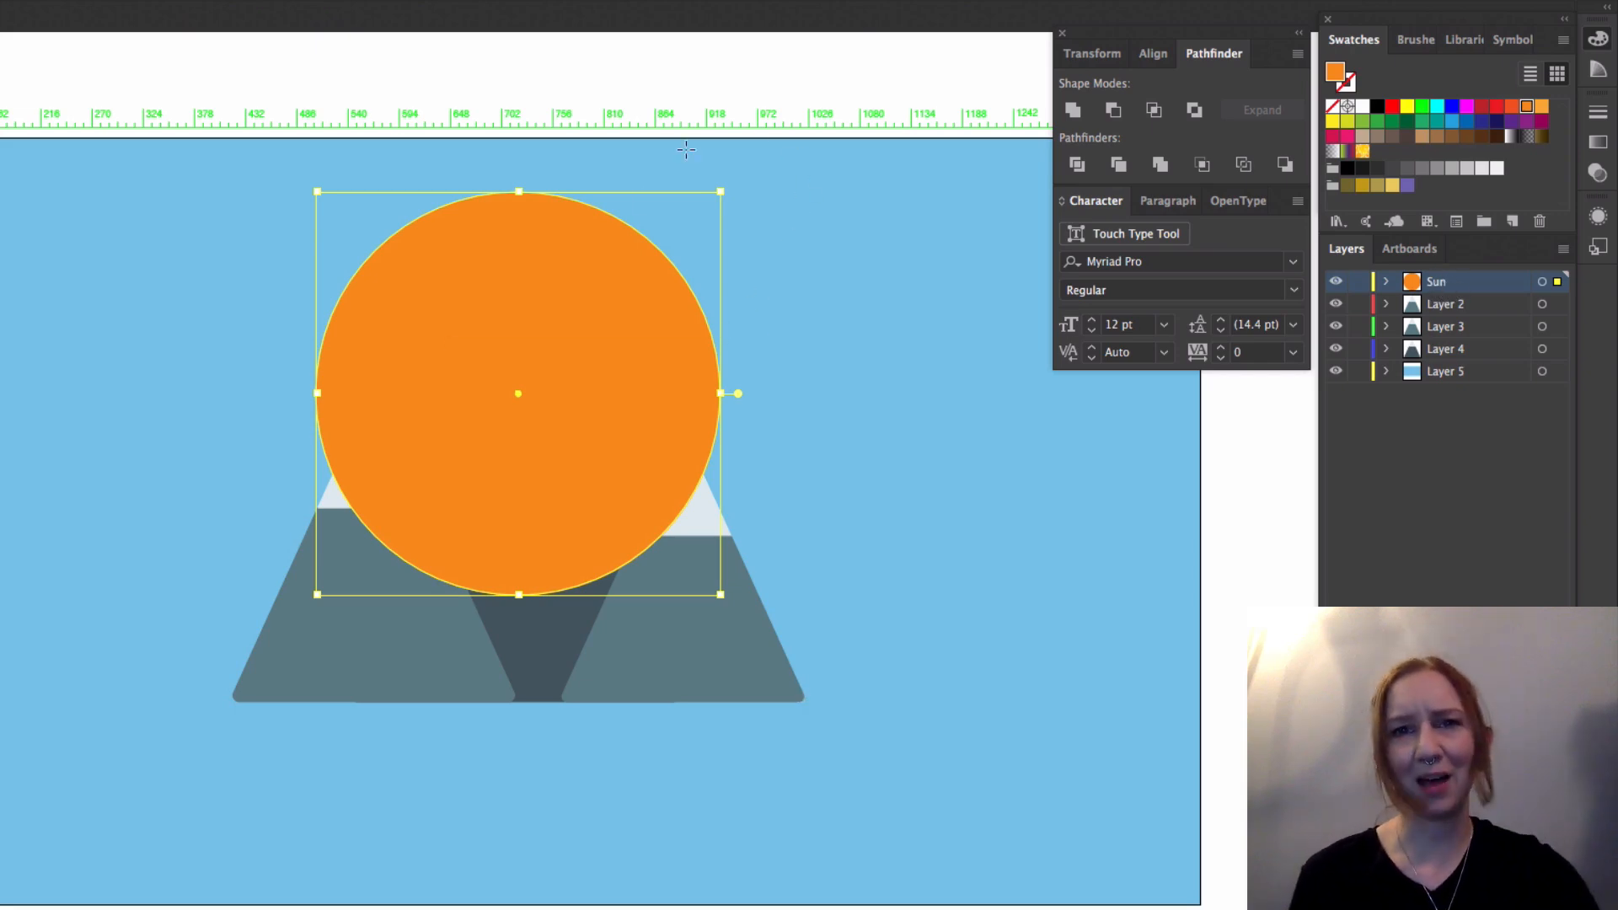
pyautogui.moveTo(1446, 286); pyautogui.dragTo(1459, 362)
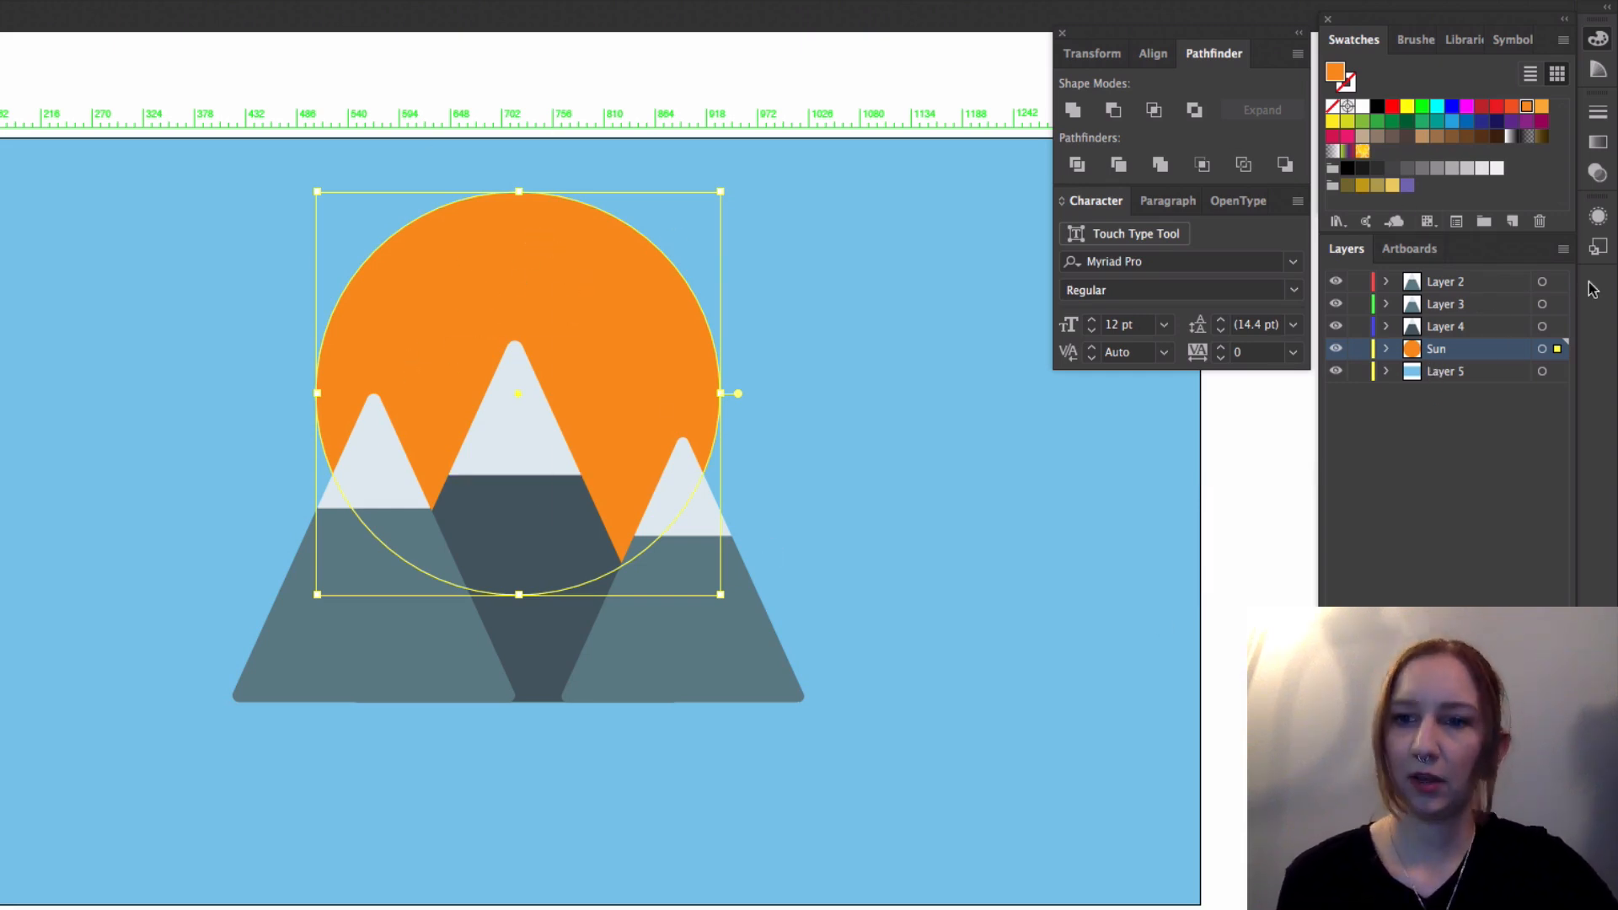
# Step: Duplicate the sun circle in place and scale the copy up from its centre to about 639 px in diameter
pyautogui.click(1386, 350)
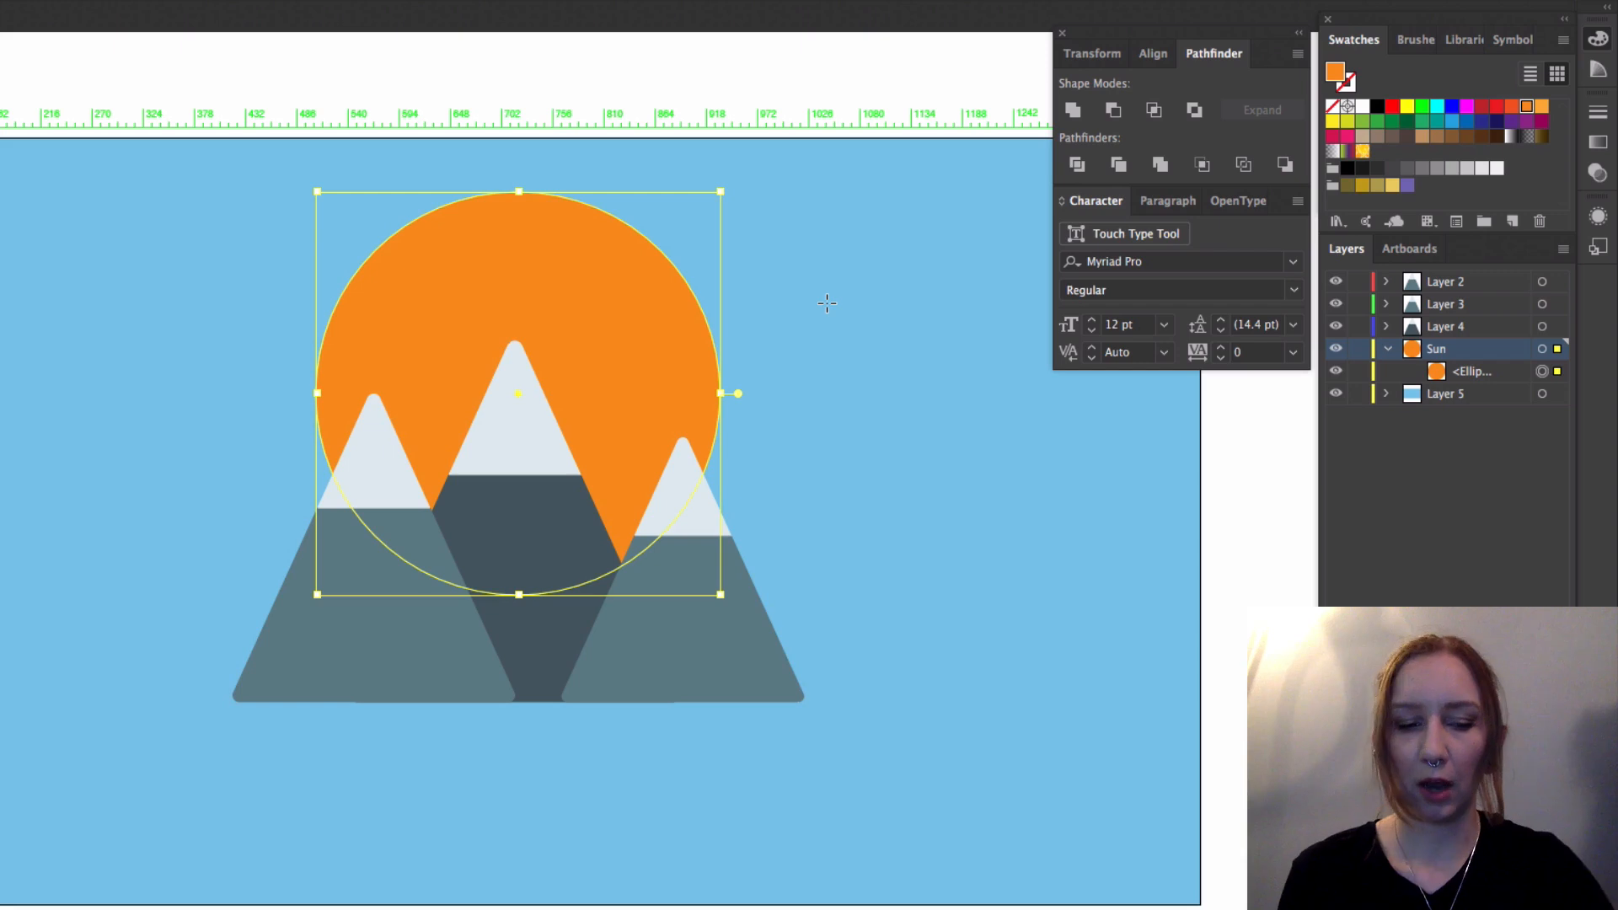
pyautogui.press('alt')
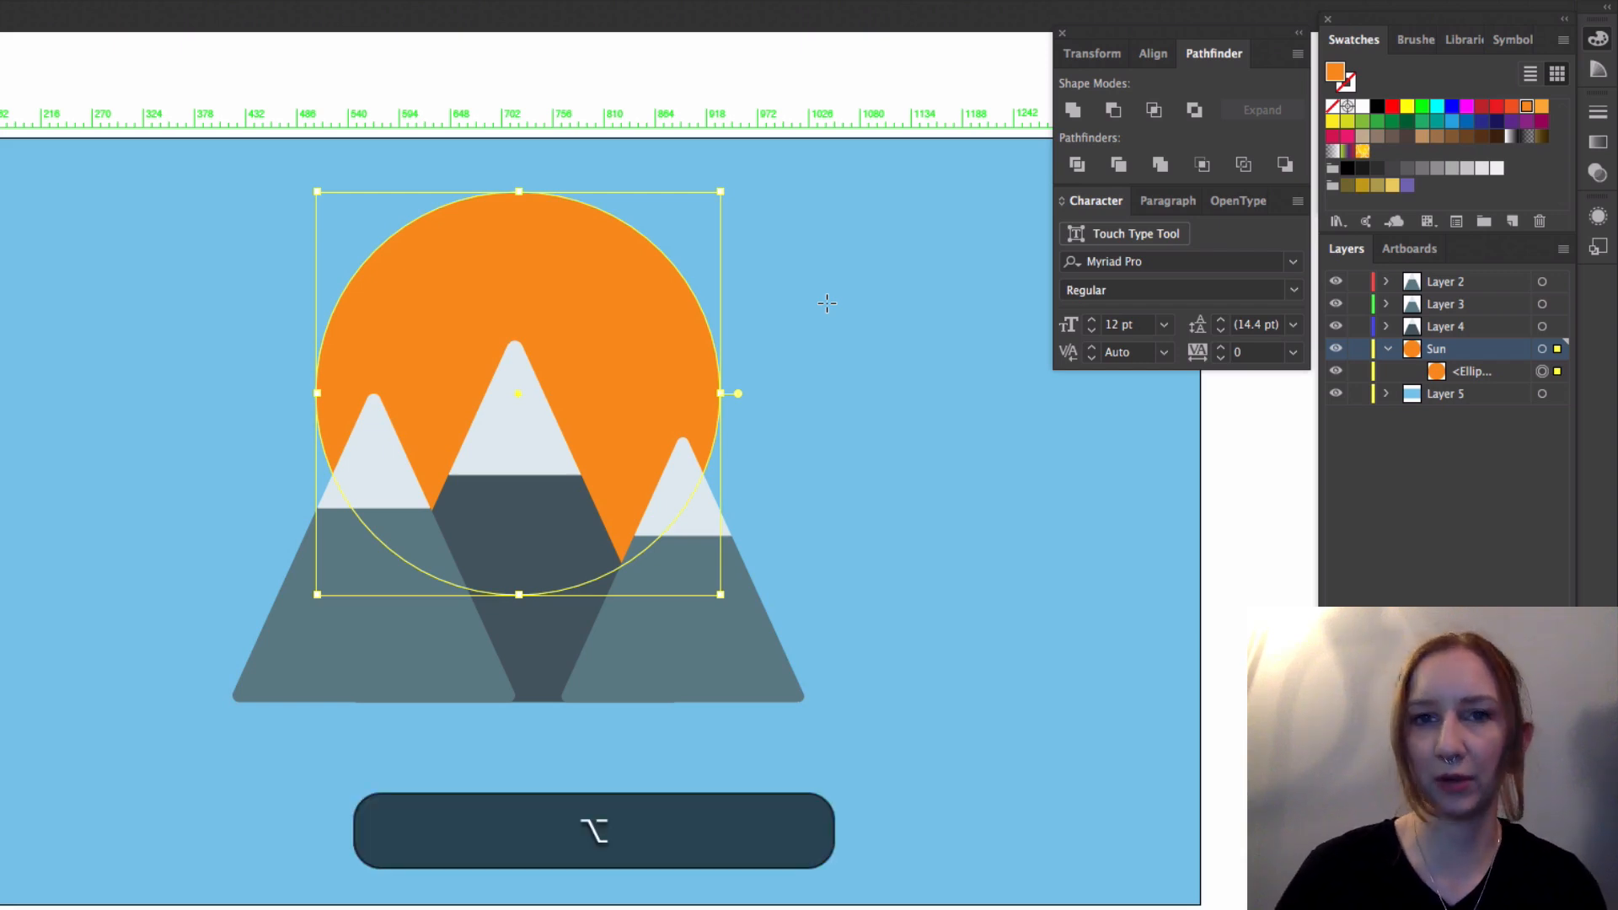
pyautogui.hotkey('alt', 'Up')
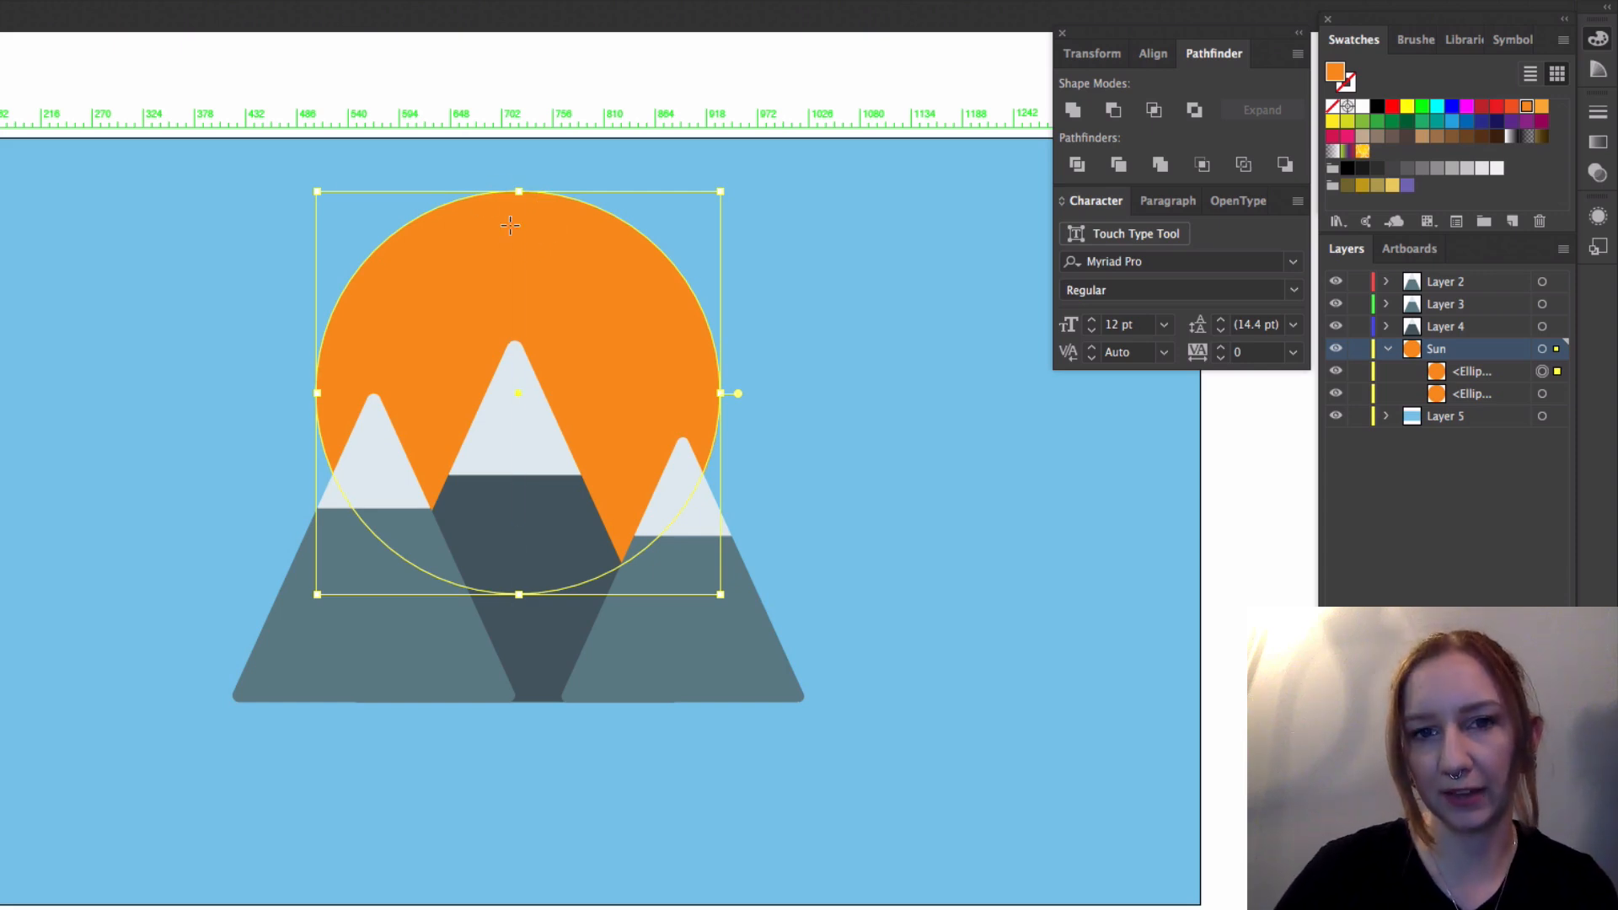
pyautogui.press('Down')
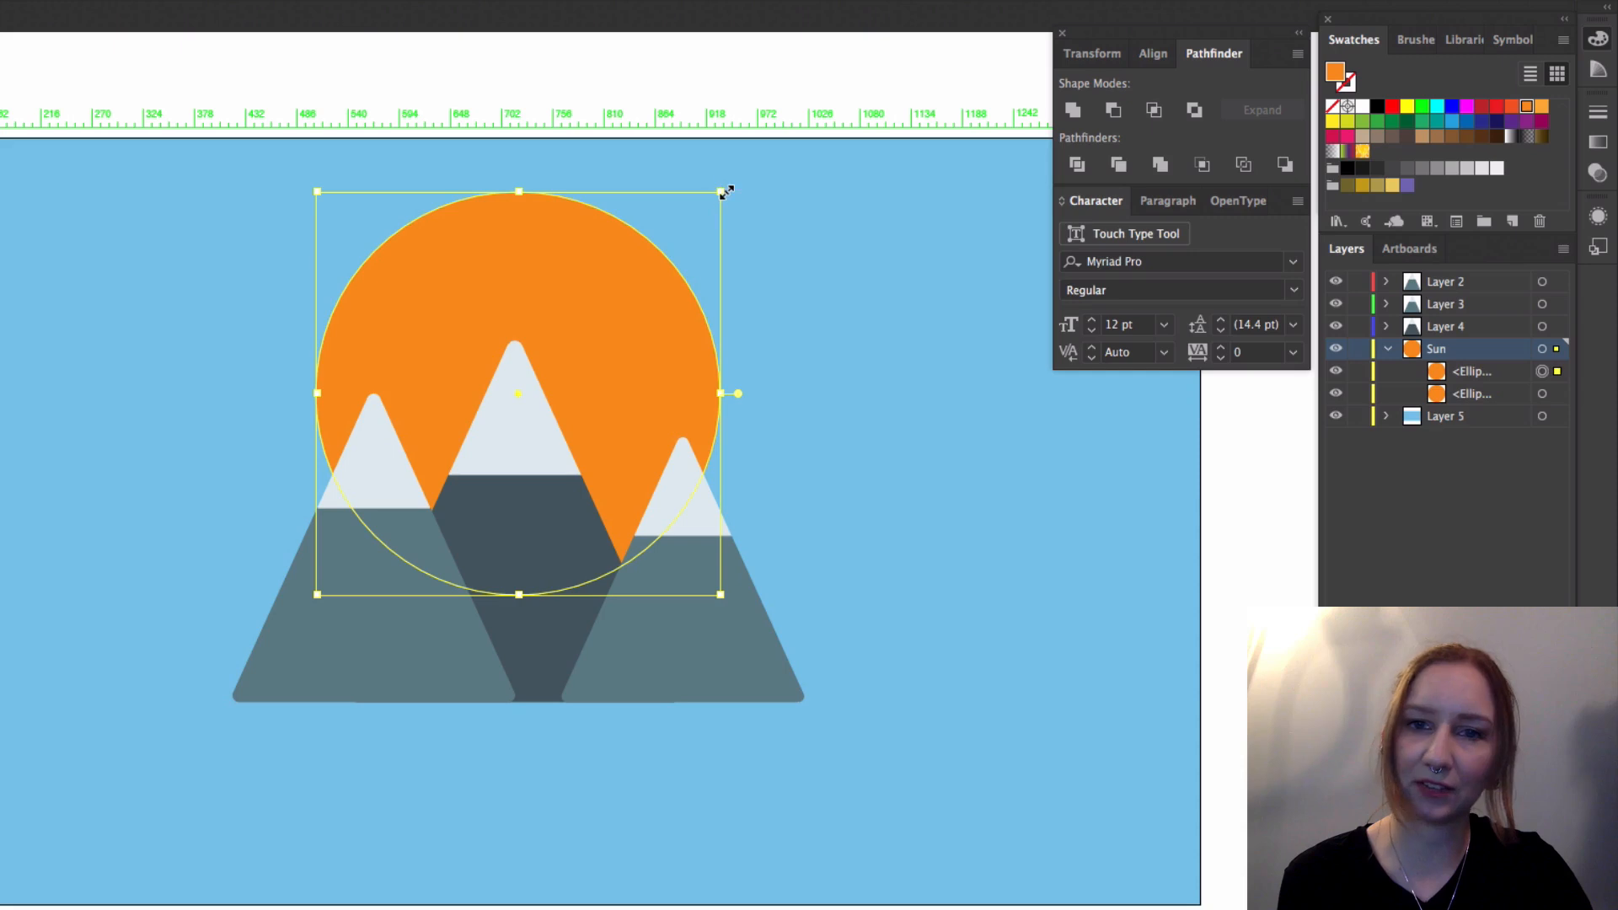
pyautogui.moveTo(720, 192); pyautogui.dragTo(747, 167)
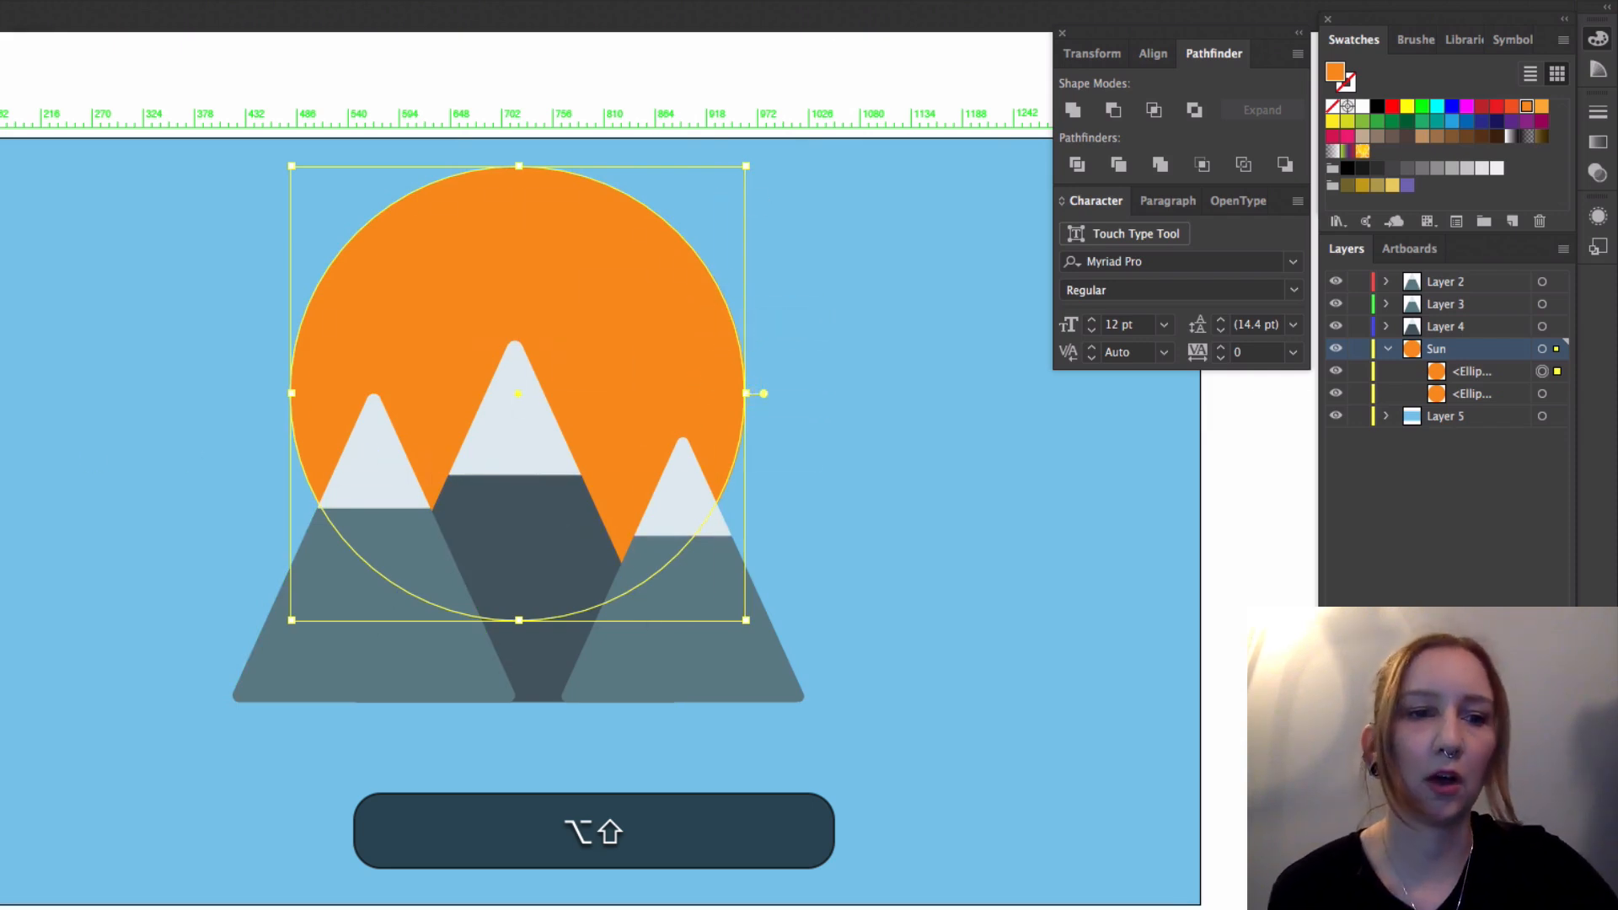
# Step: Swap the larger circle's fill and stroke so it becomes an orange outline without fill, and deselect it
pyautogui.hotkey('shift', 'x')
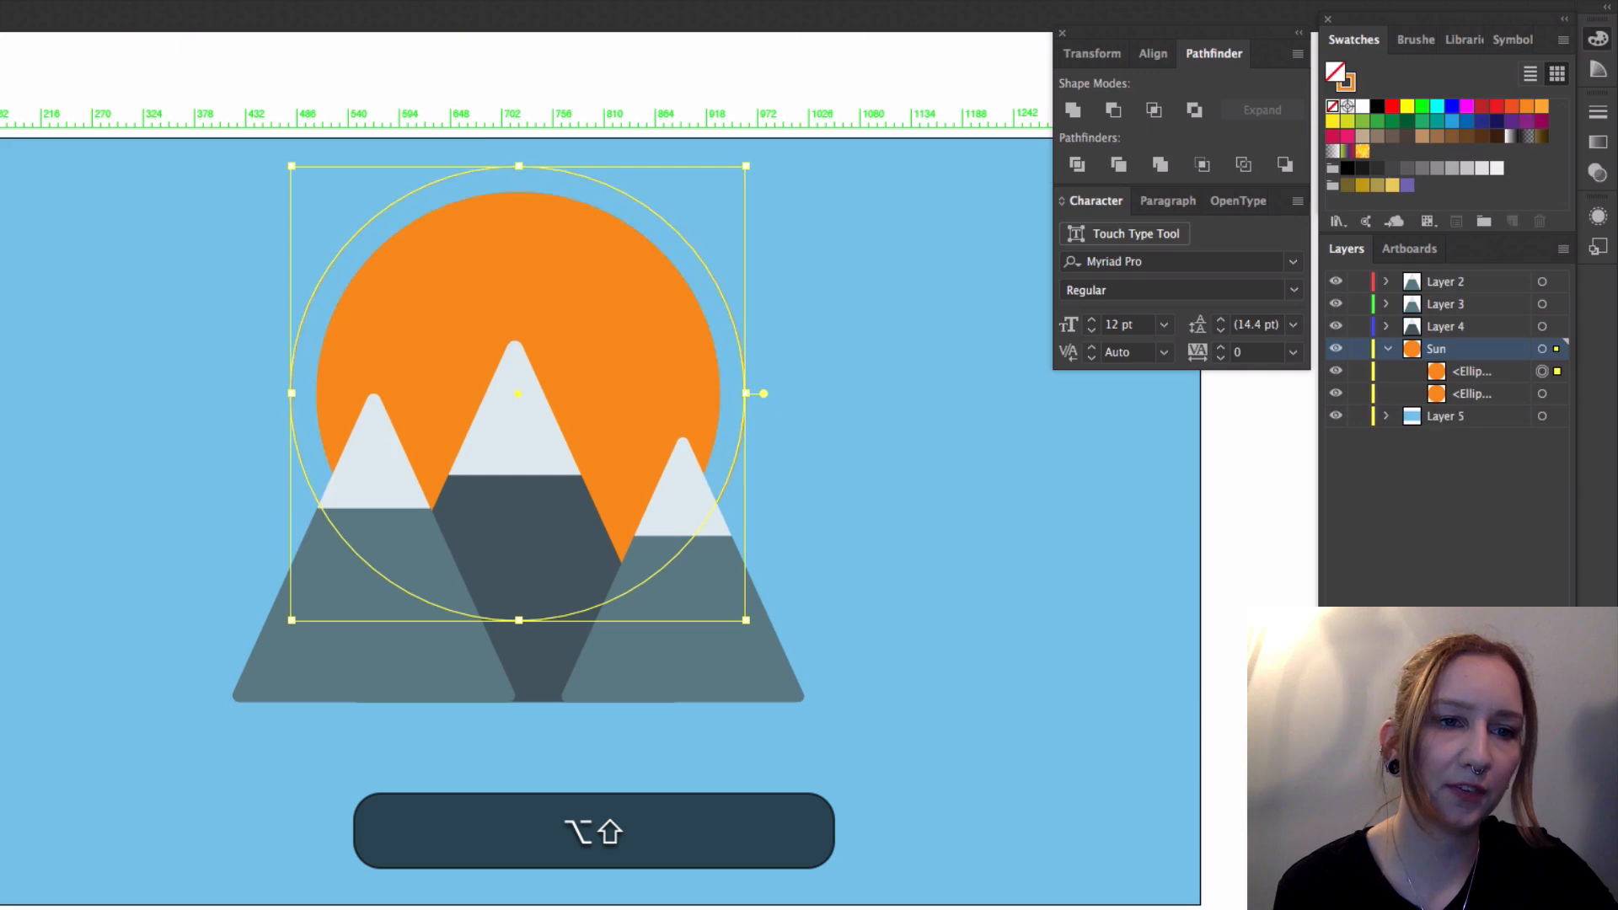
pyautogui.hotkey('alt', 'shift', 'v')
pyautogui.click(892, 256)
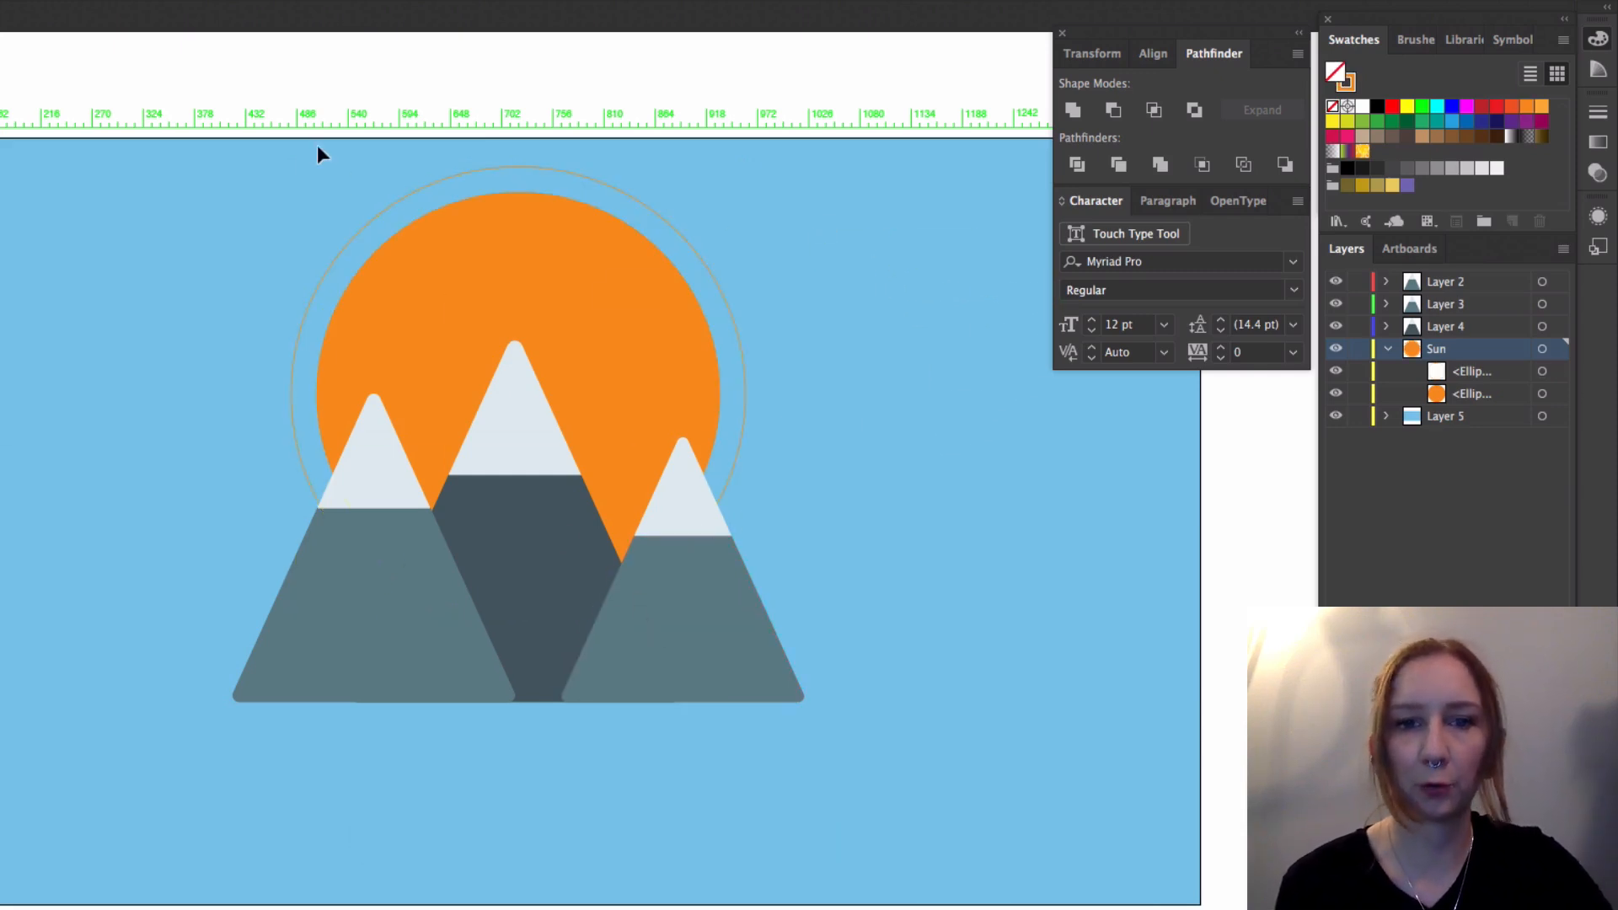
# Step: Set the stroke weight of the outer sun ring to 5 pt and clear the selection
pyautogui.click(368, 231)
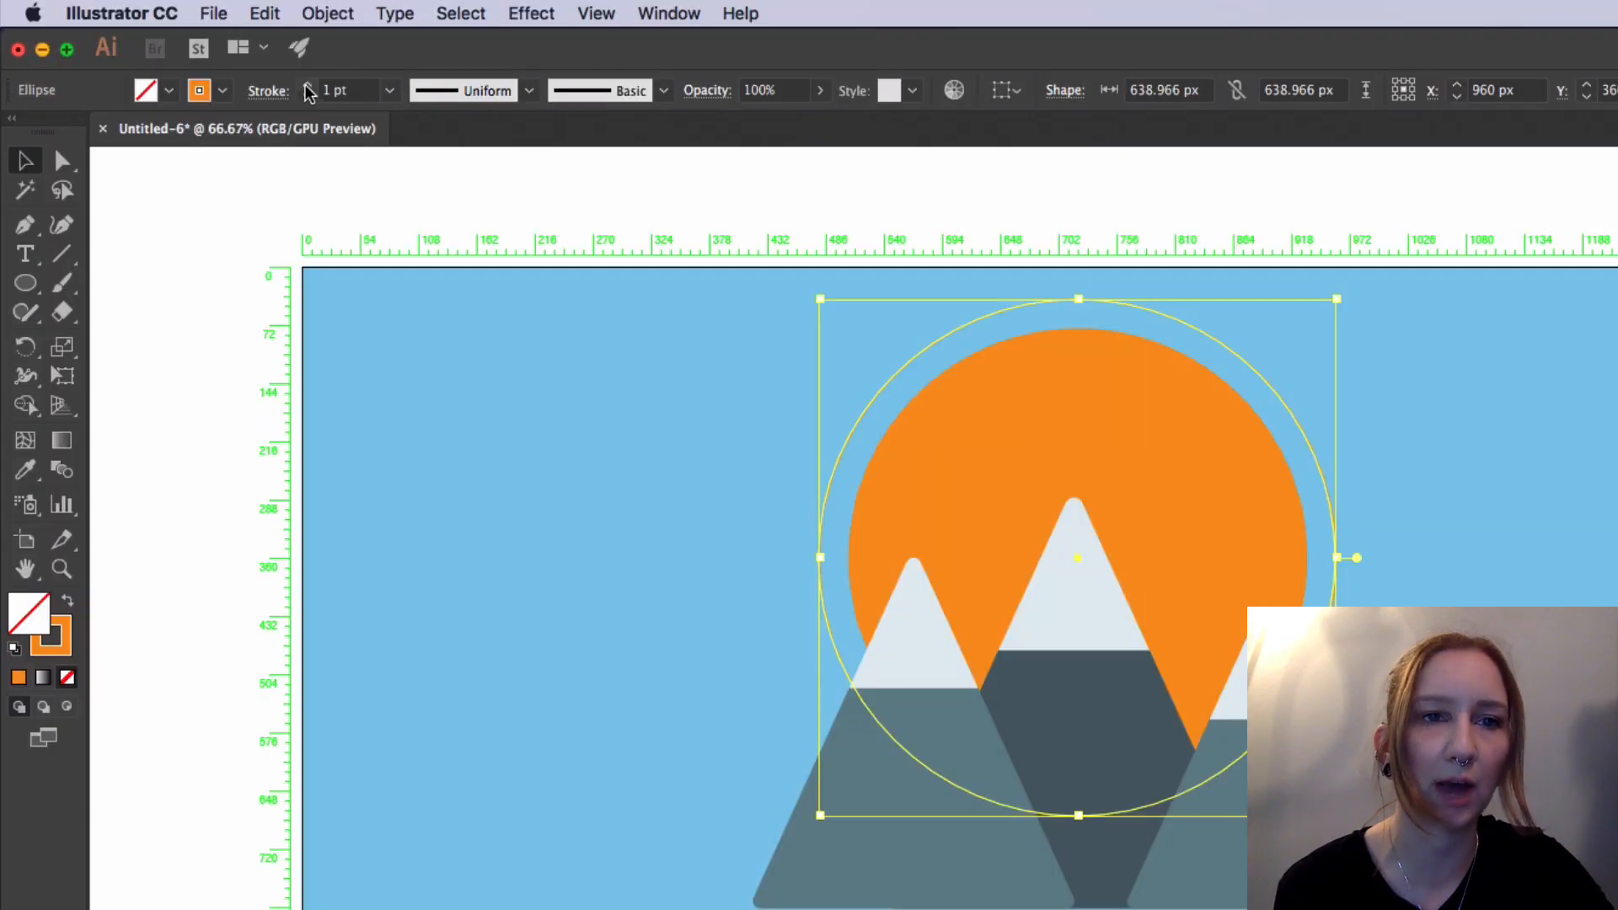
pyautogui.click(308, 87)
pyautogui.click(310, 87)
pyautogui.click(309, 87)
pyautogui.click(308, 87)
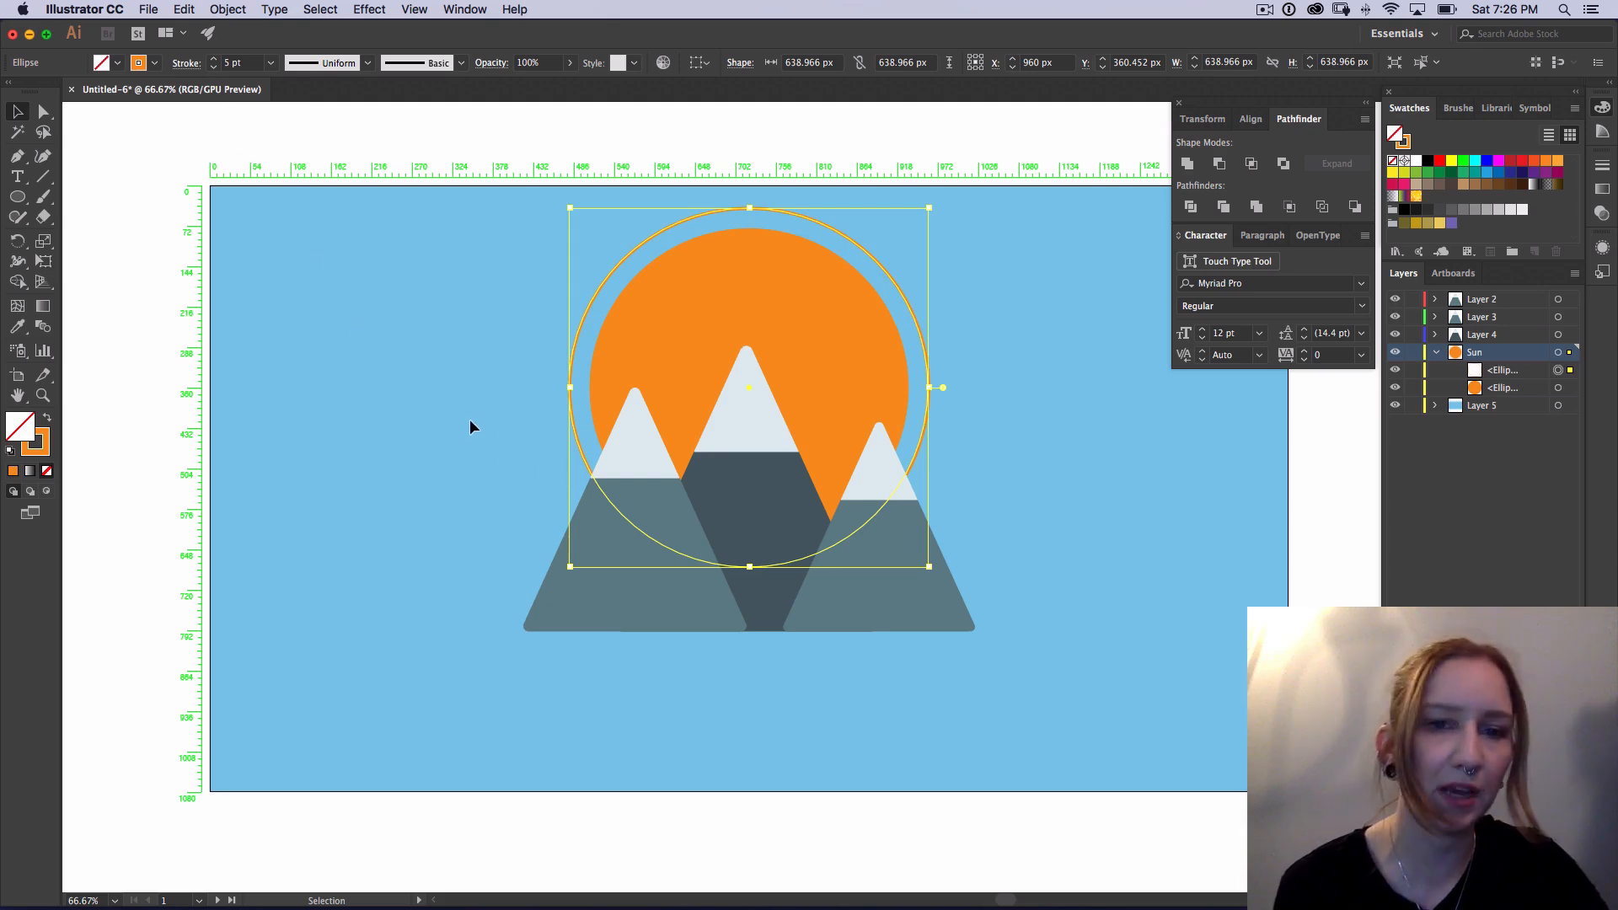
pyautogui.click(477, 399)
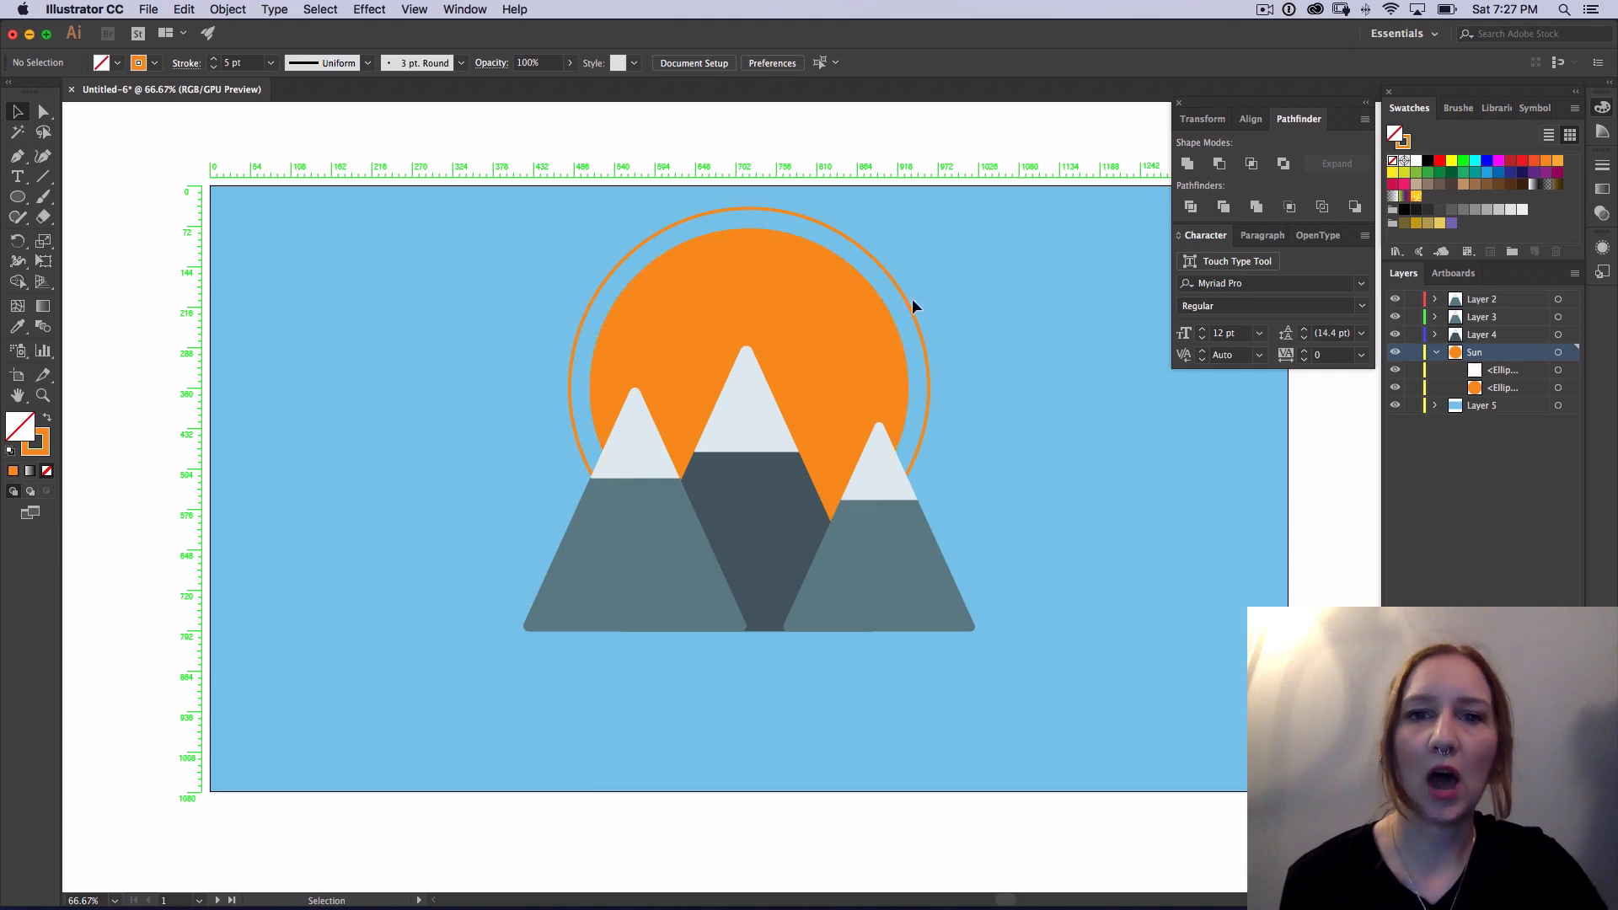
# Step: Select the orange sun and its outer ring and move them straight down together by about 70 px
pyautogui.click(828, 300)
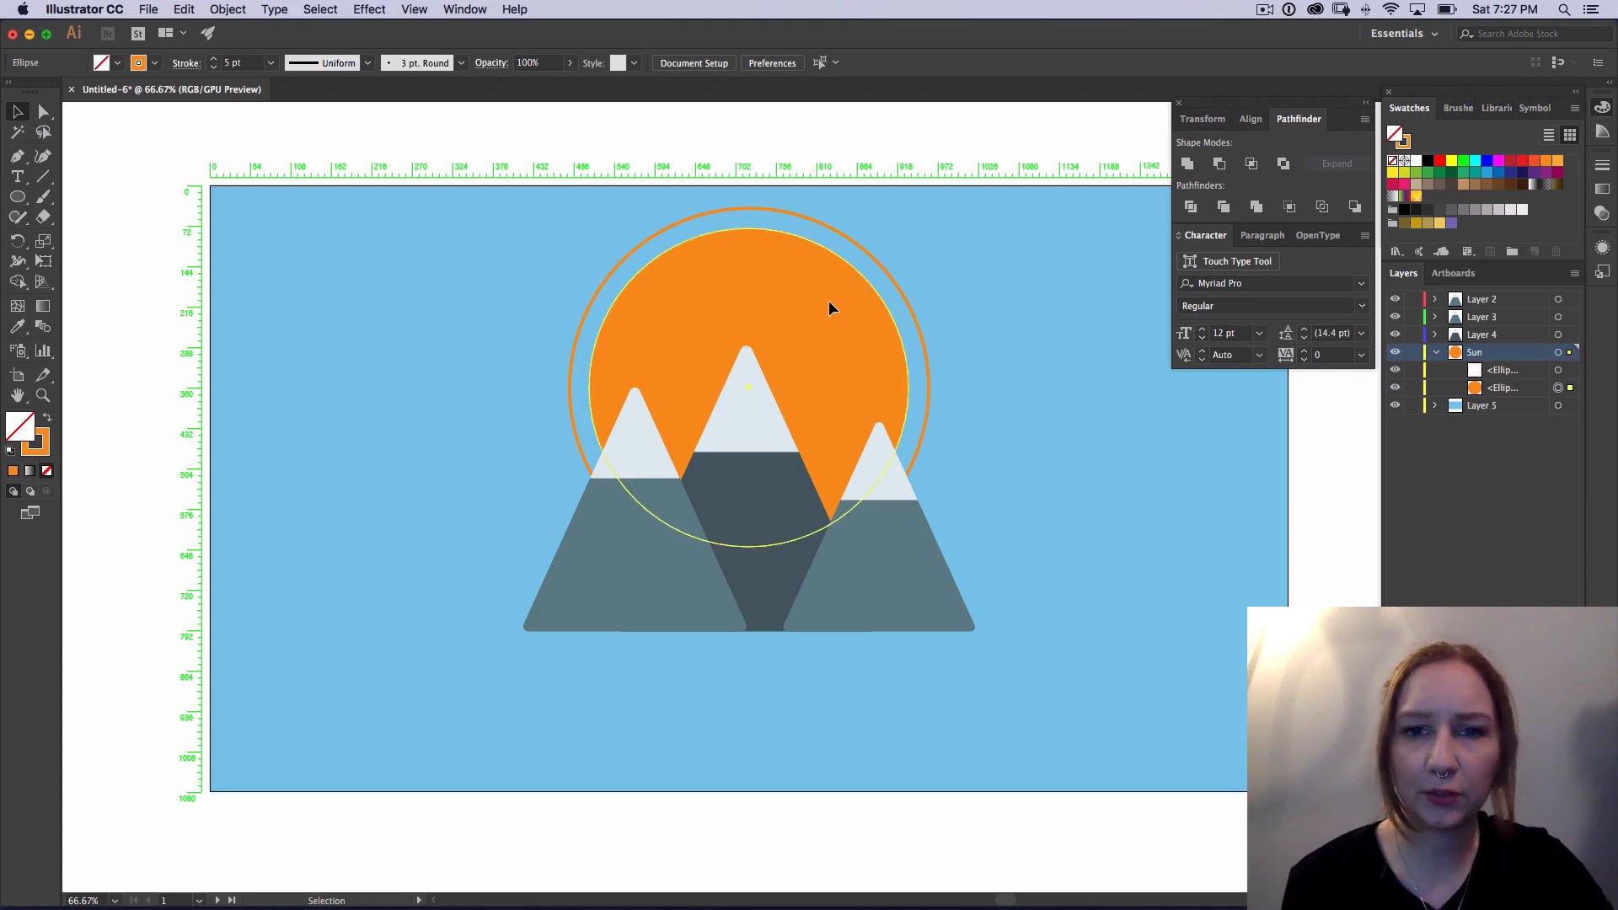
pyautogui.keyDown('shift'); pyautogui.click(877, 263); pyautogui.keyUp('shift')
pyautogui.press('Down')
pyautogui.press('Down')
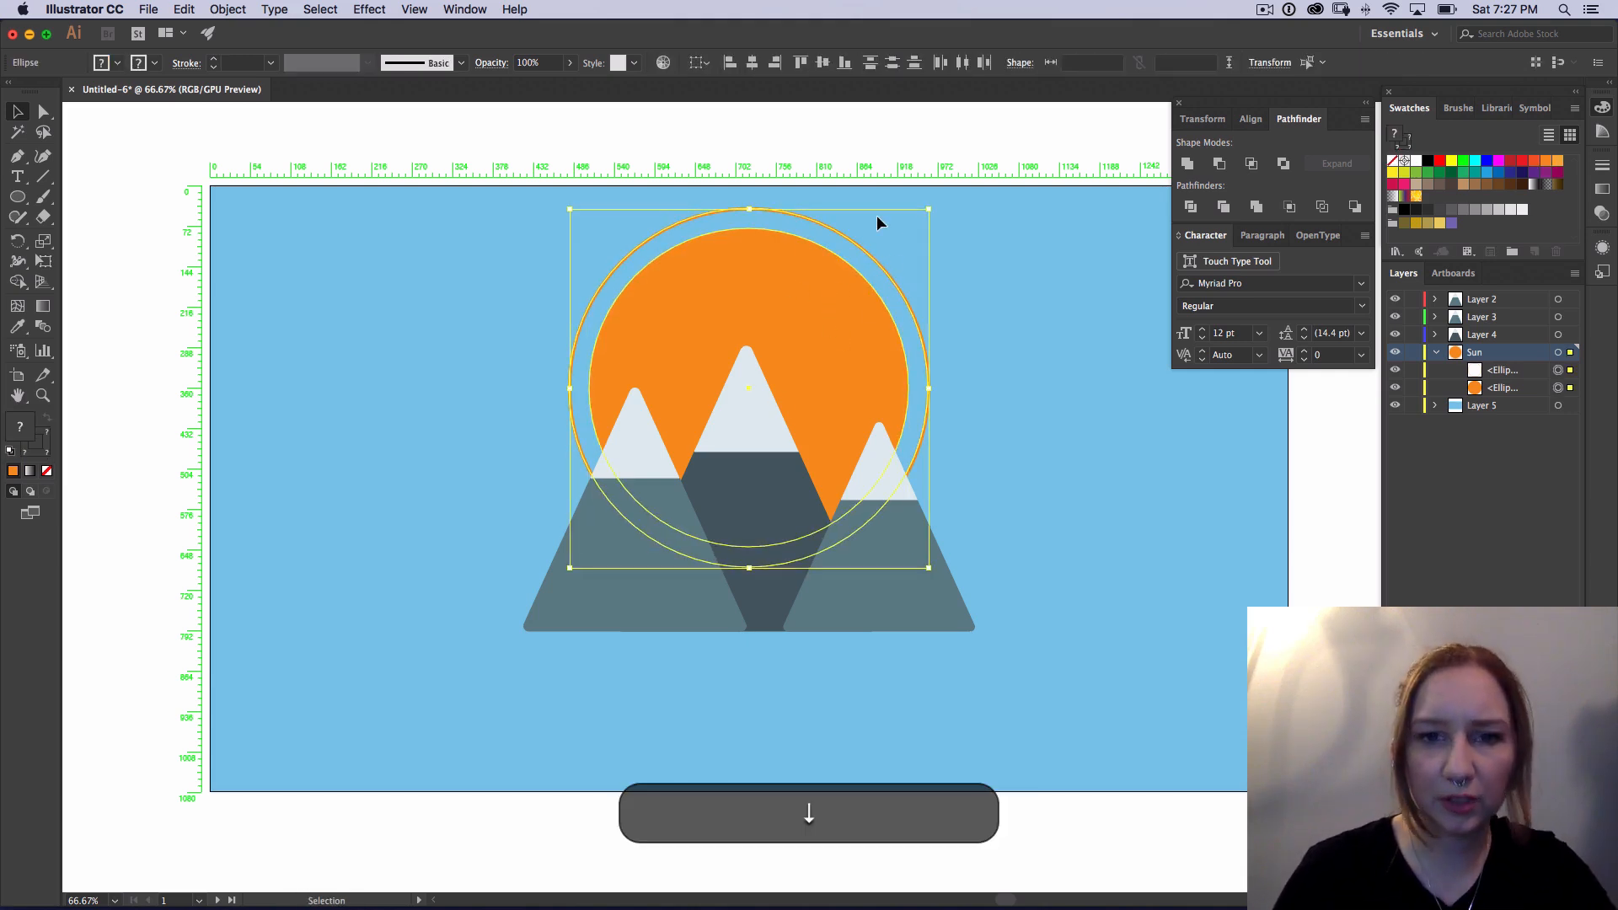
pyautogui.press('Down')
pyautogui.press('Down')
pyautogui.press('Down')
pyautogui.press('Down')
pyautogui.press('Down')
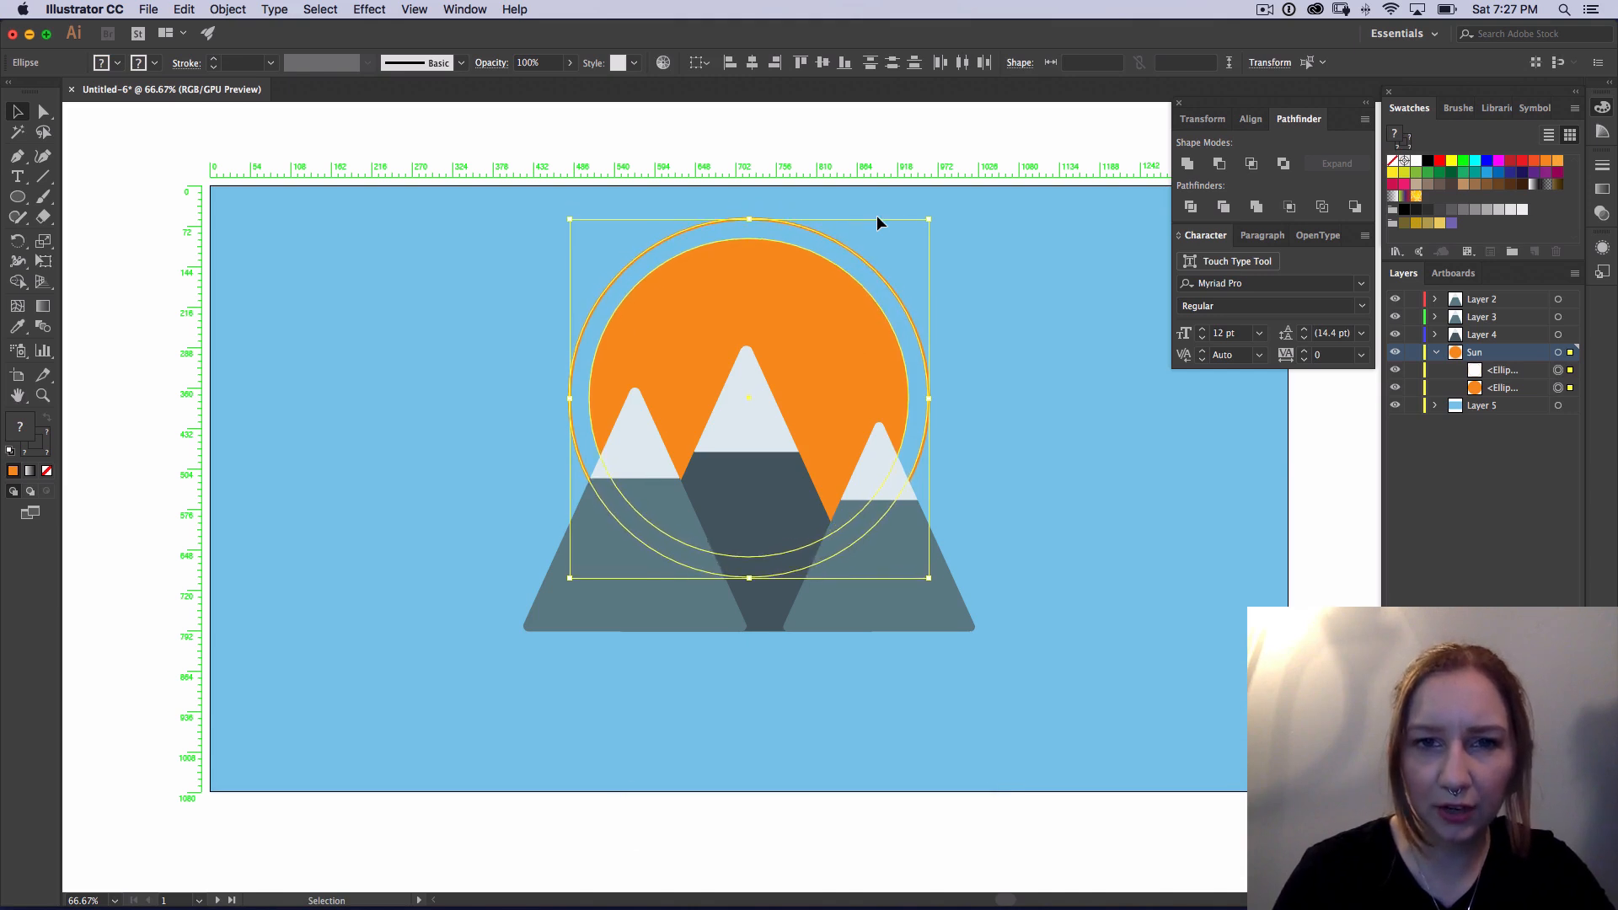
pyautogui.press('Down')
pyautogui.press('Down')
pyautogui.press('Down')
pyautogui.press('Down')
pyautogui.press('Down')
pyautogui.press('Down')
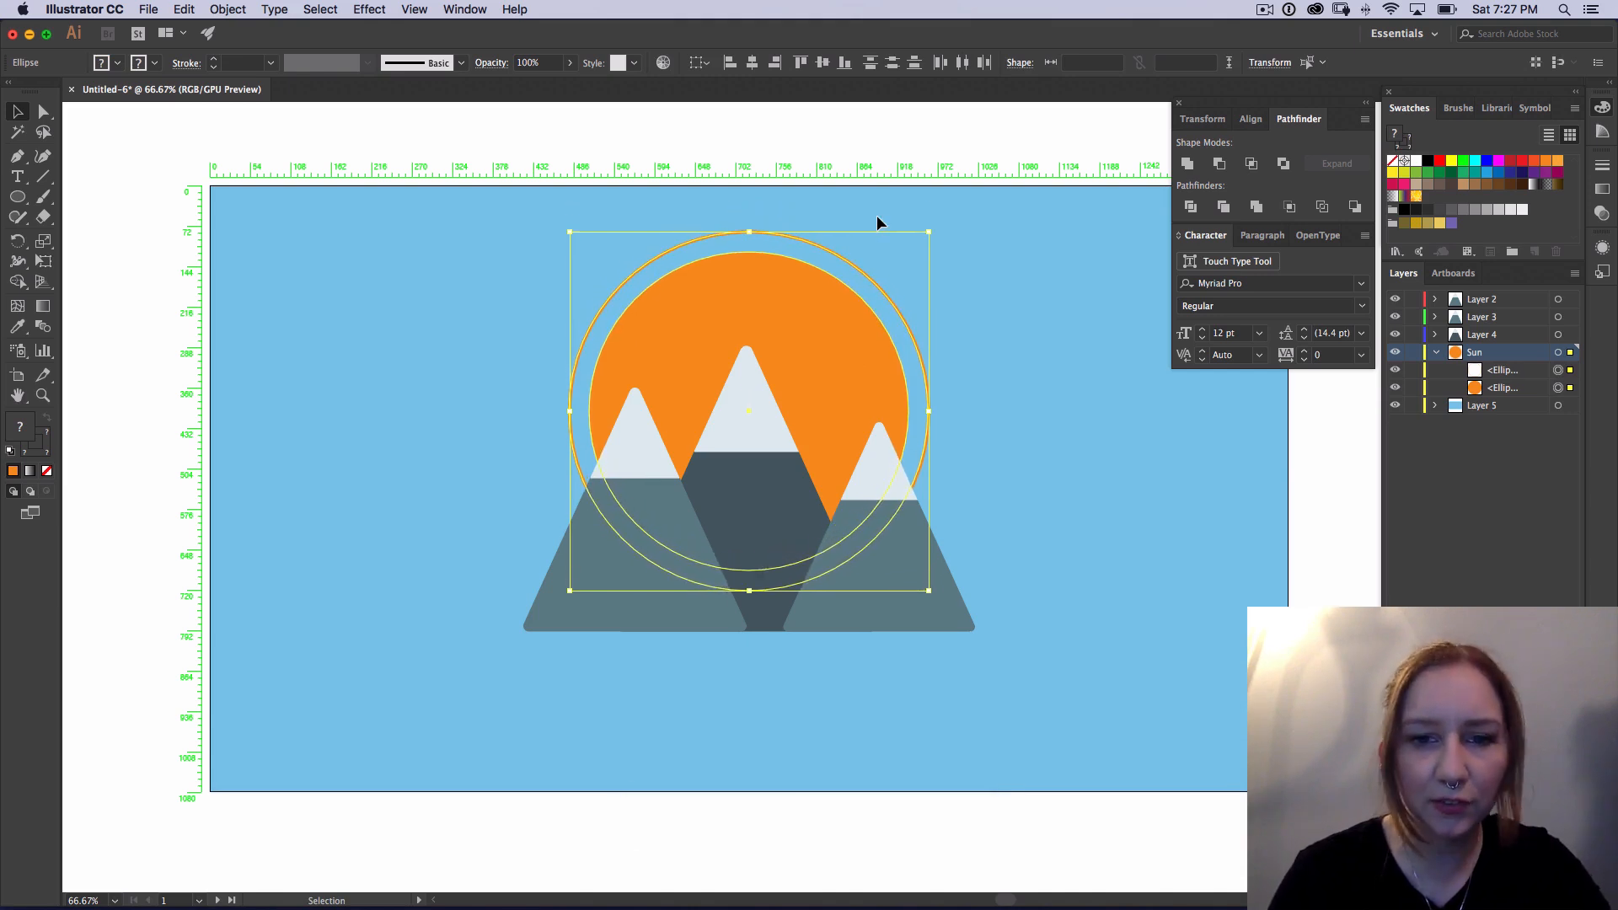
pyautogui.press('Down')
pyautogui.press('Down')
pyautogui.press('Down')
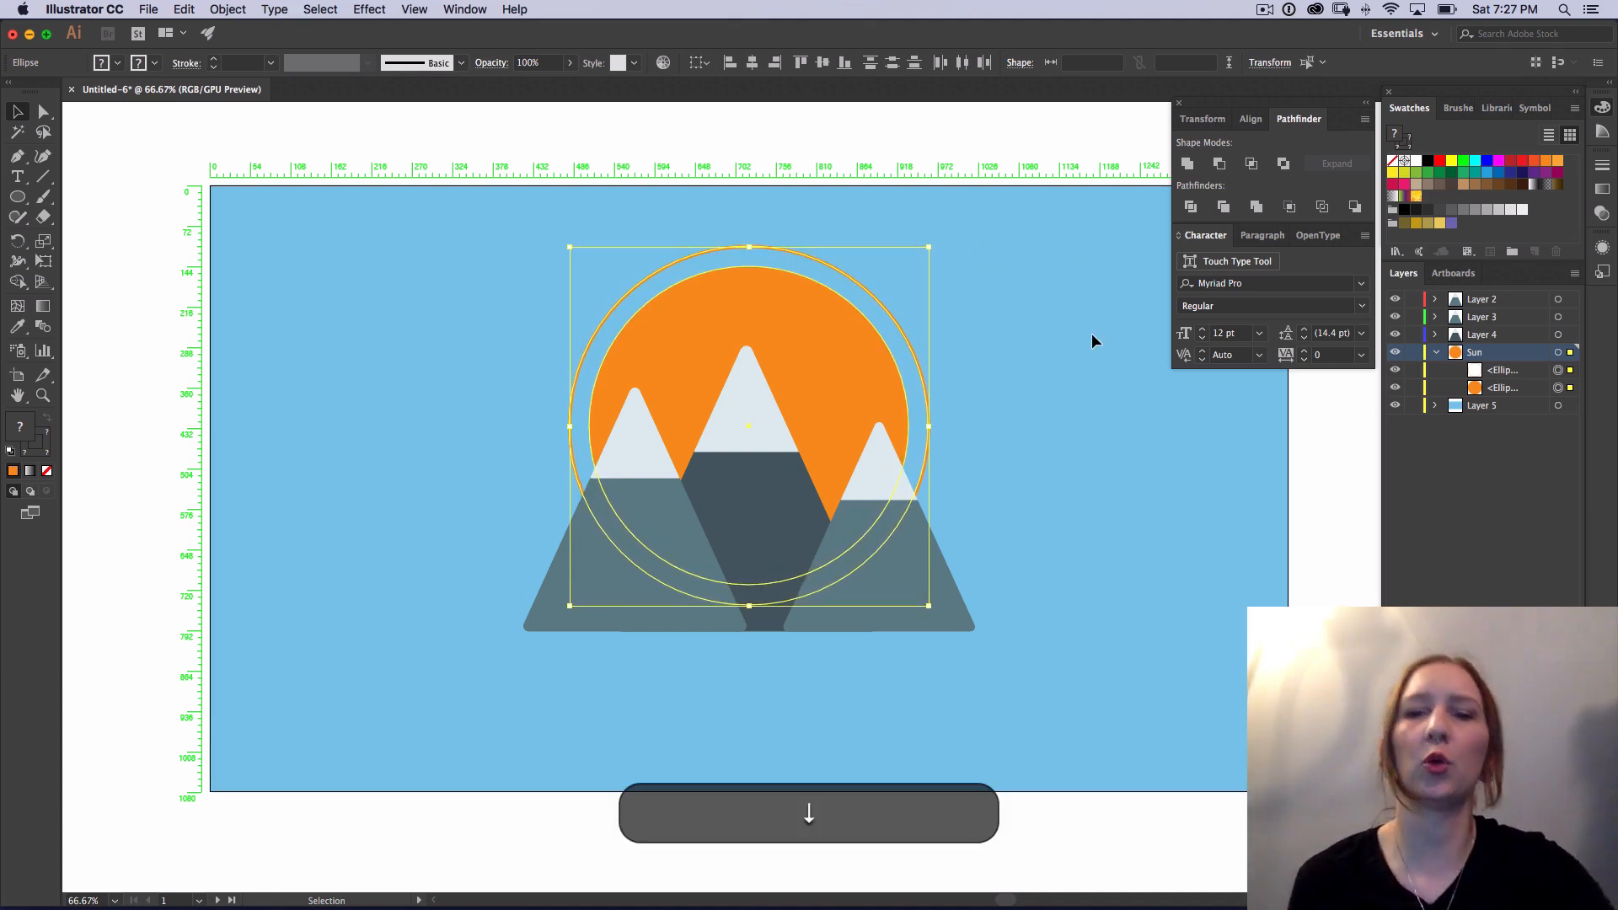
pyautogui.click(1060, 381)
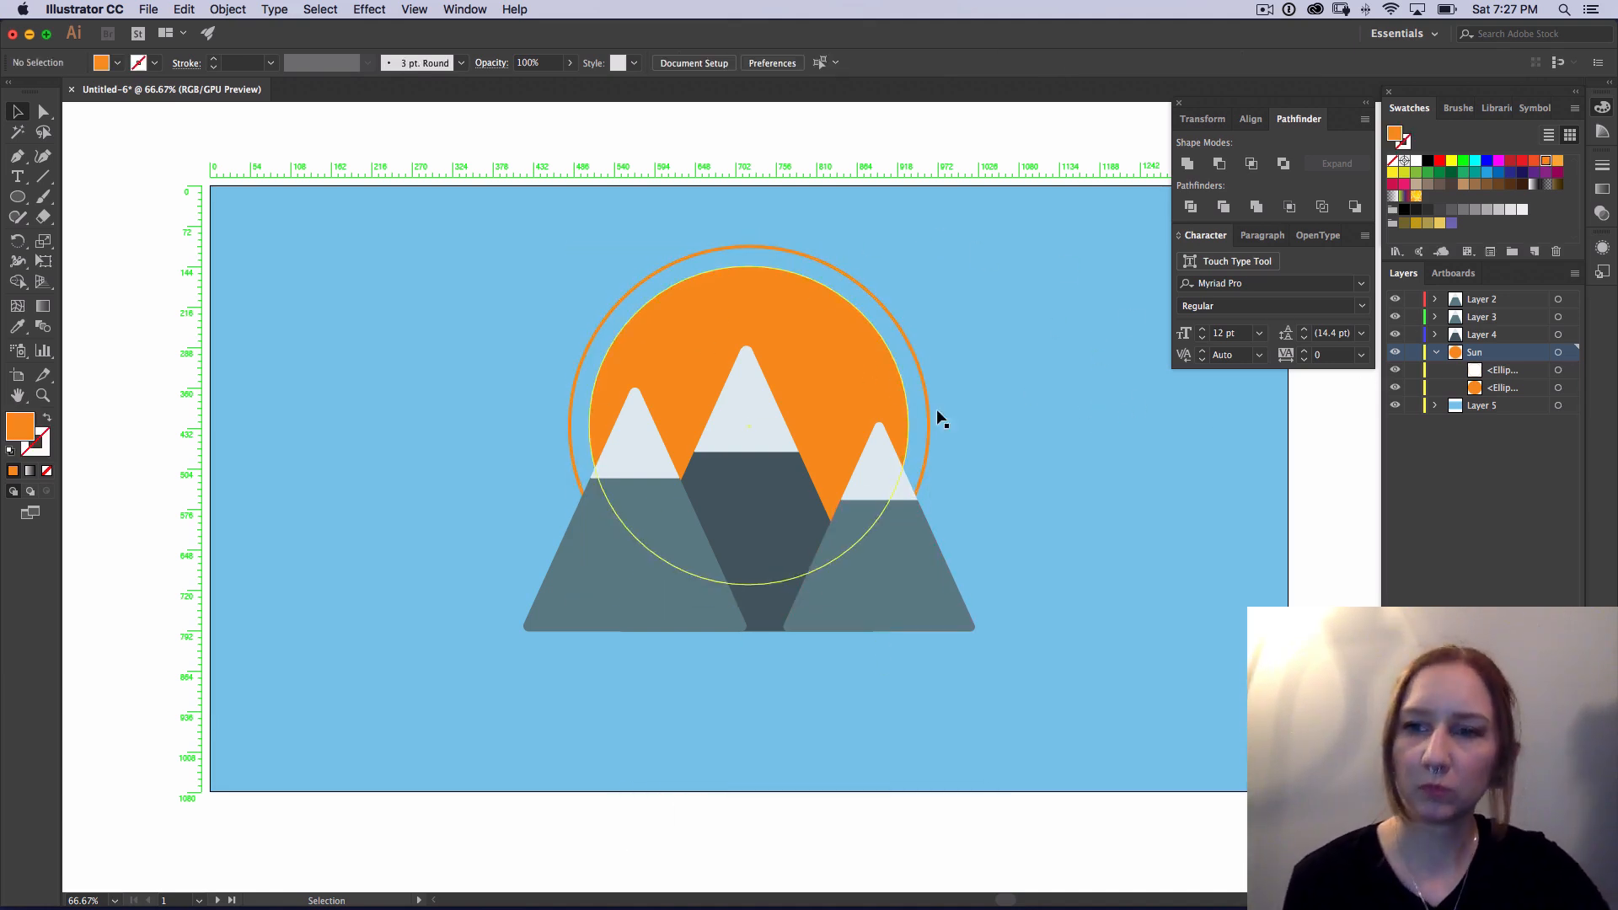
# Step: Collapse the Sun layer and add a new layer above Layer 2
pyautogui.click(1437, 355)
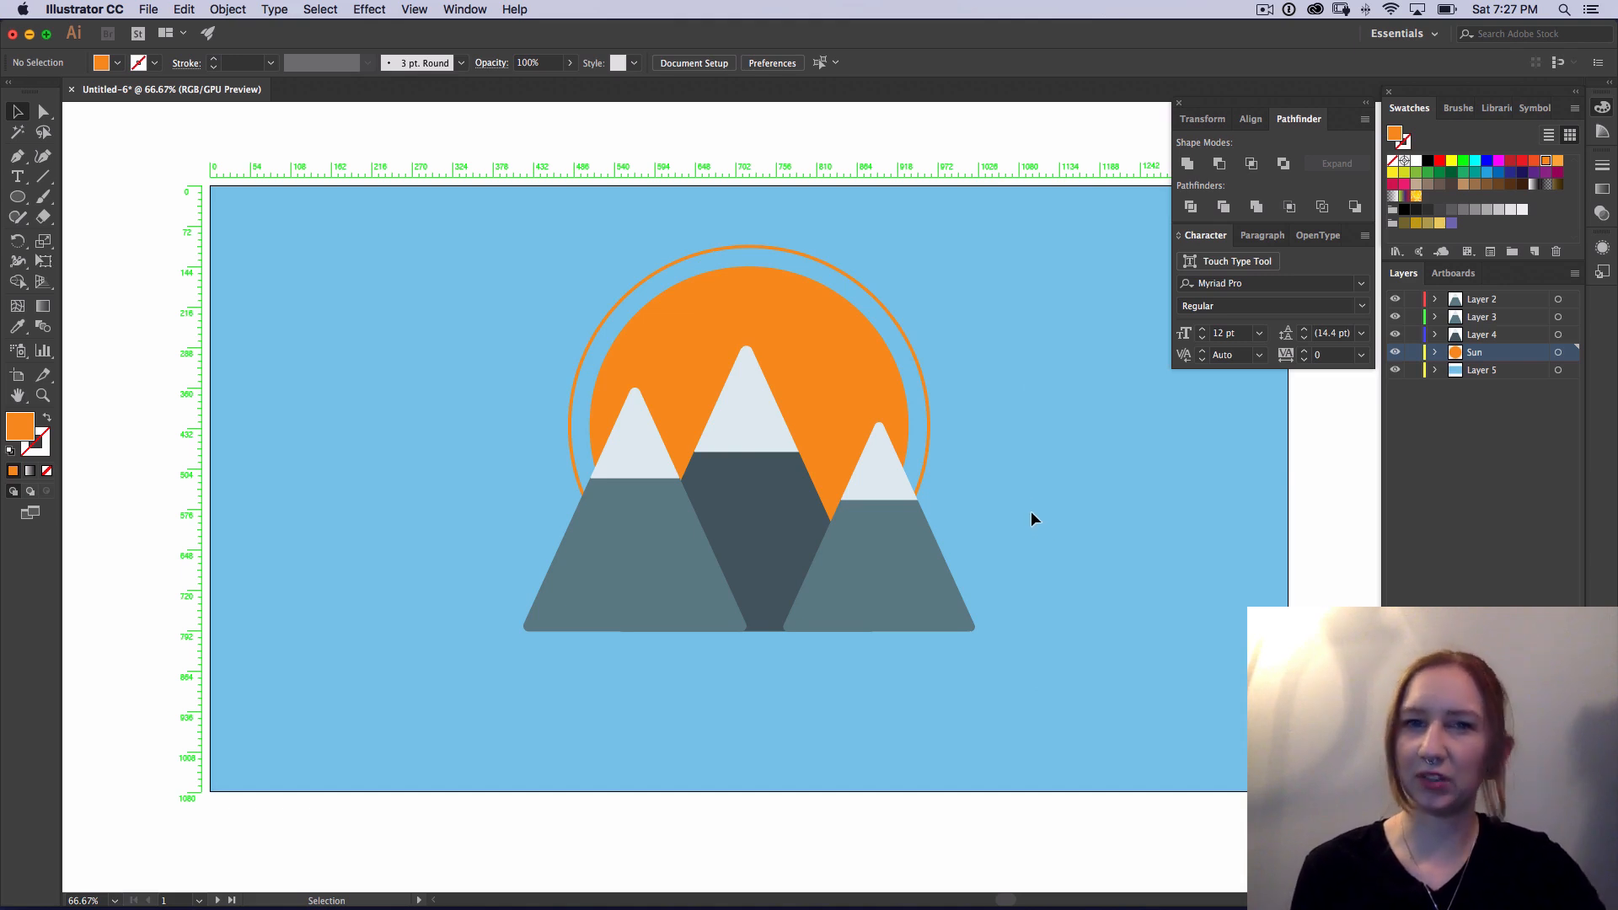
pyautogui.click(1496, 300)
pyautogui.click(1532, 860)
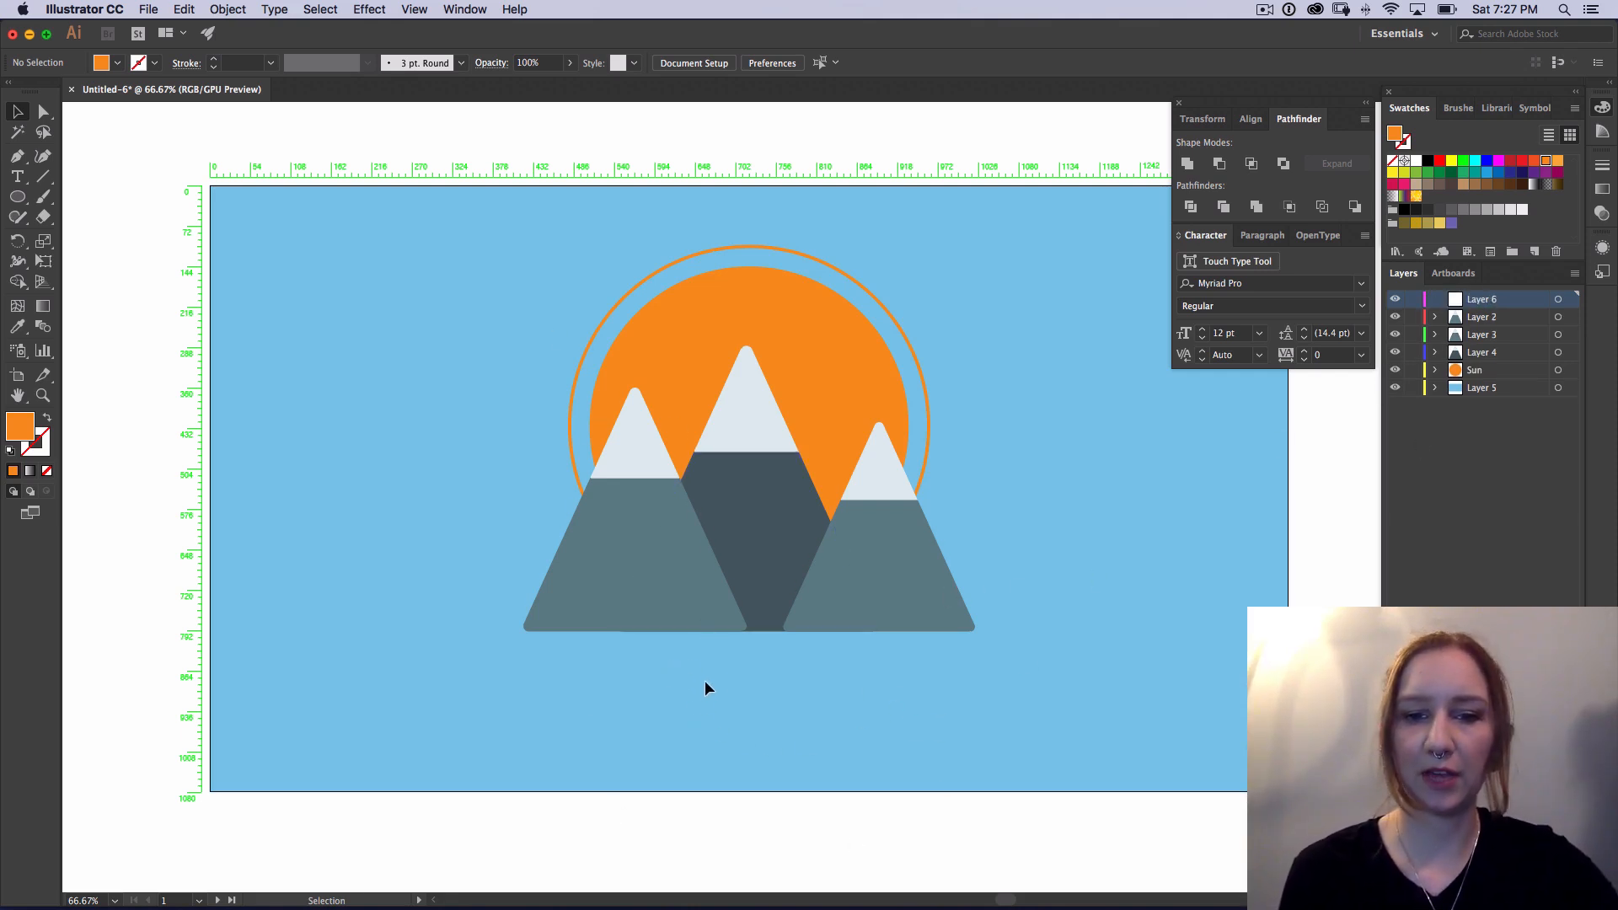
# Step: Place a point-text object with placeholder text beneath the mountains and set its font size to 48 pt
pyautogui.press('t')
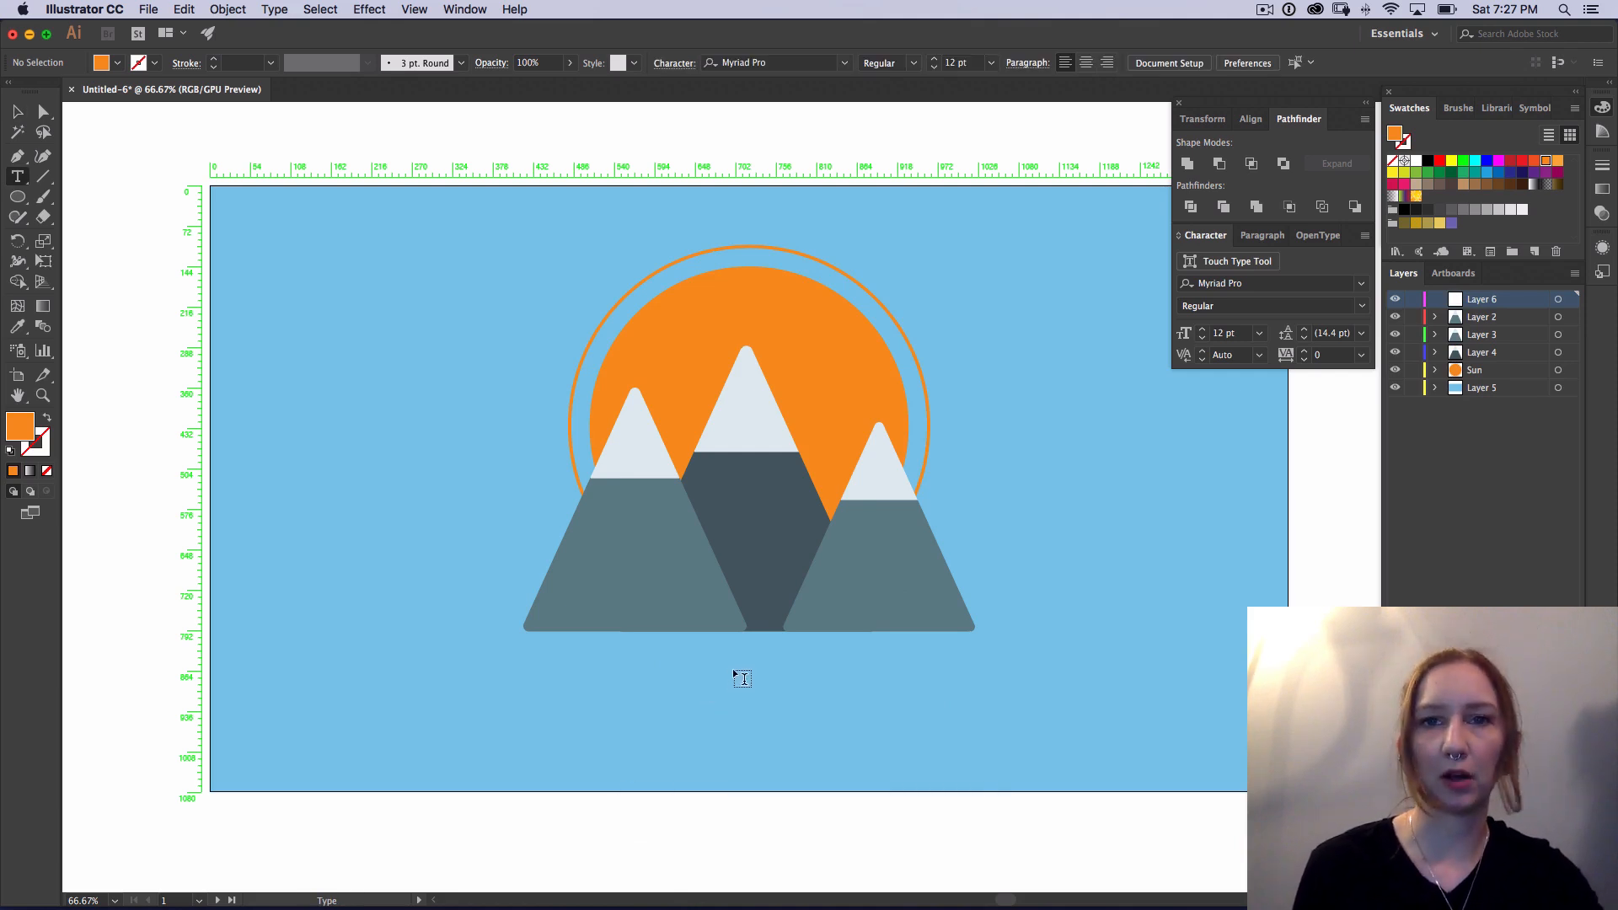
pyautogui.click(585, 693)
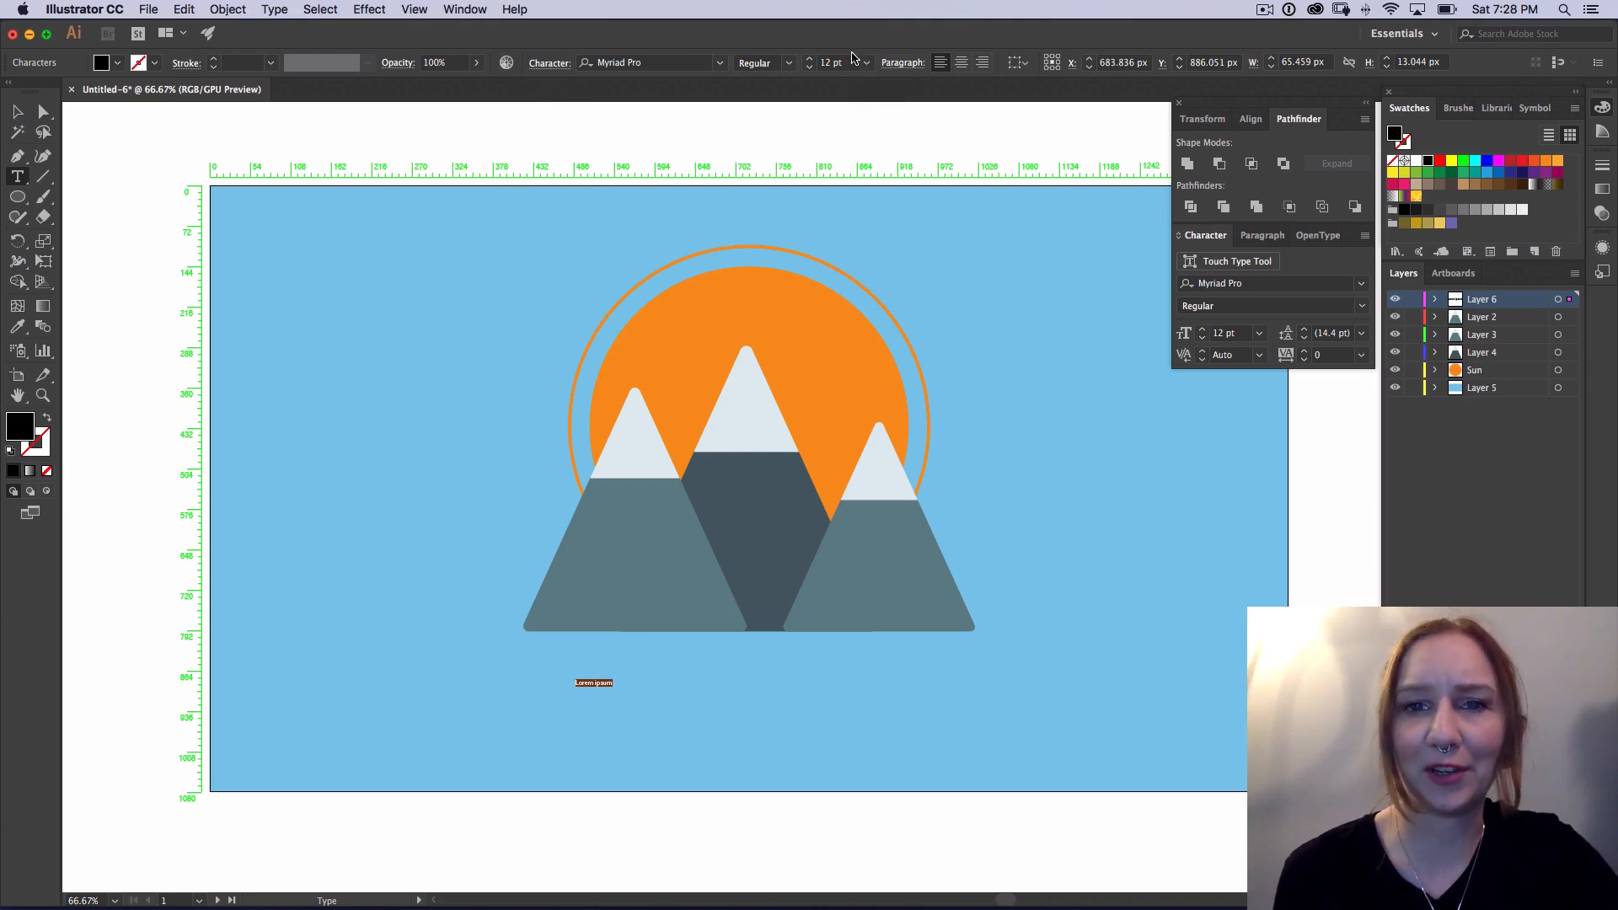
pyautogui.click(848, 62)
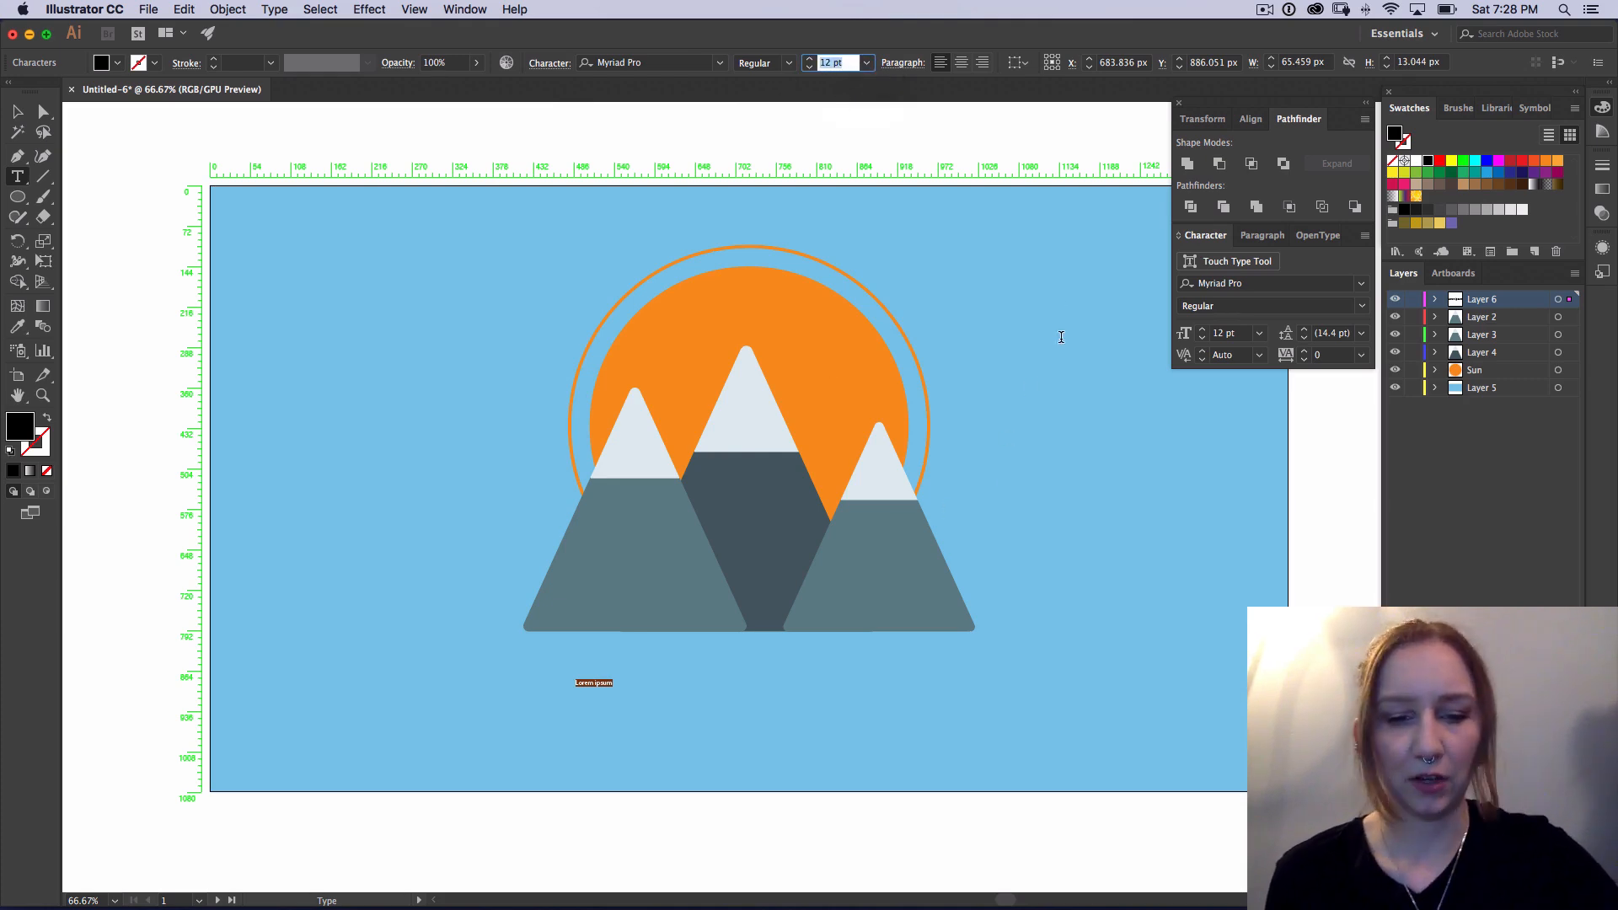
pyautogui.write('48')
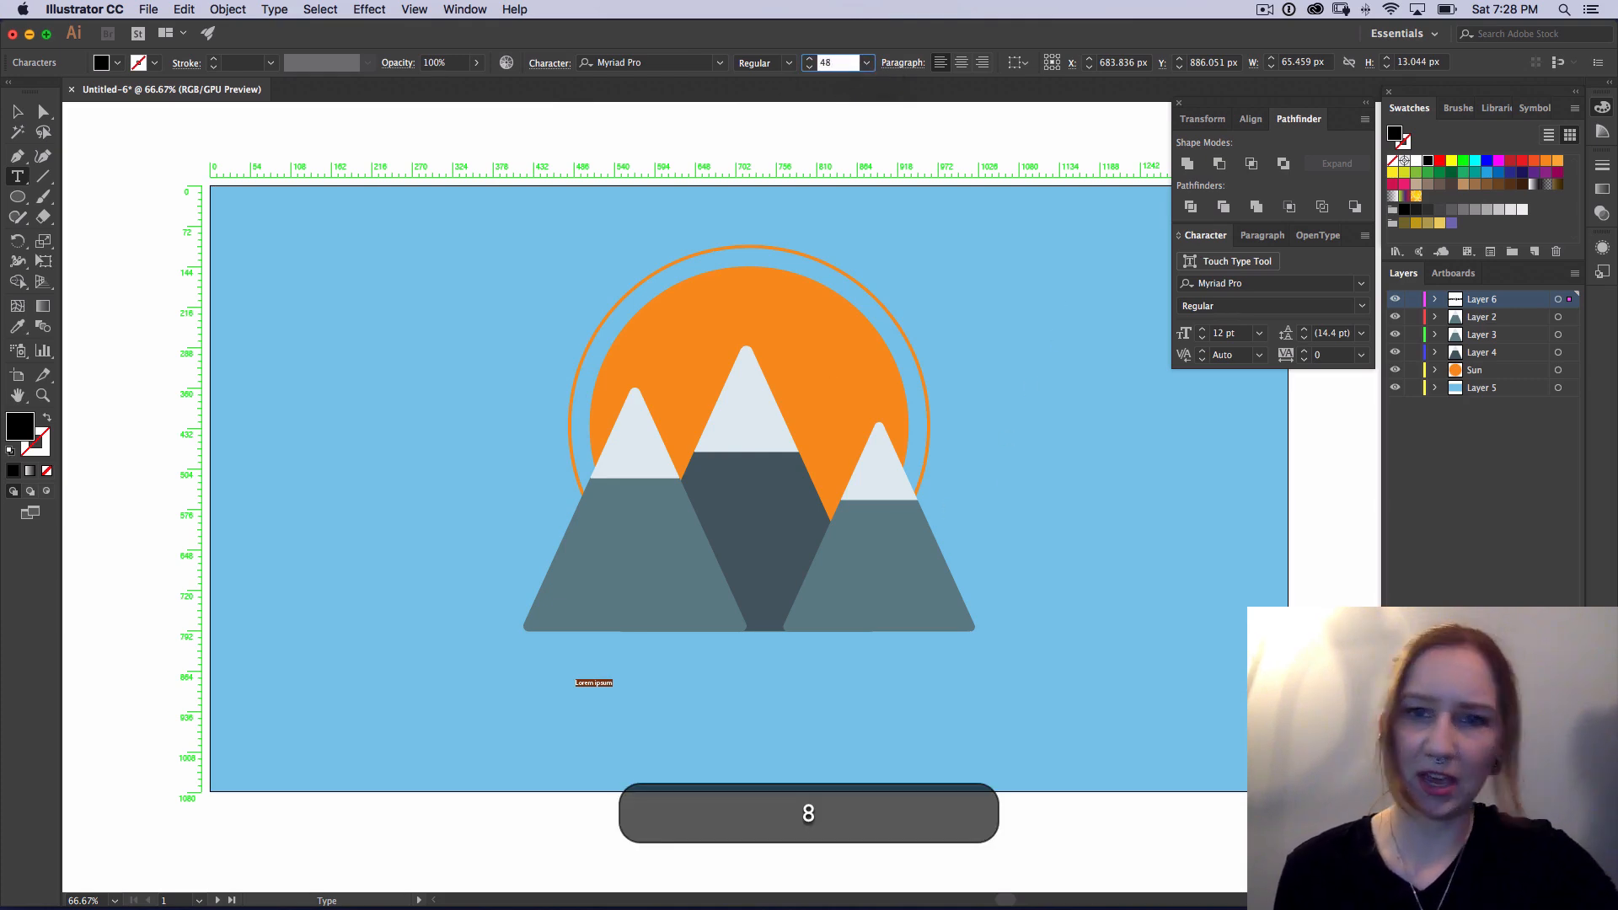
pyautogui.press('Return')
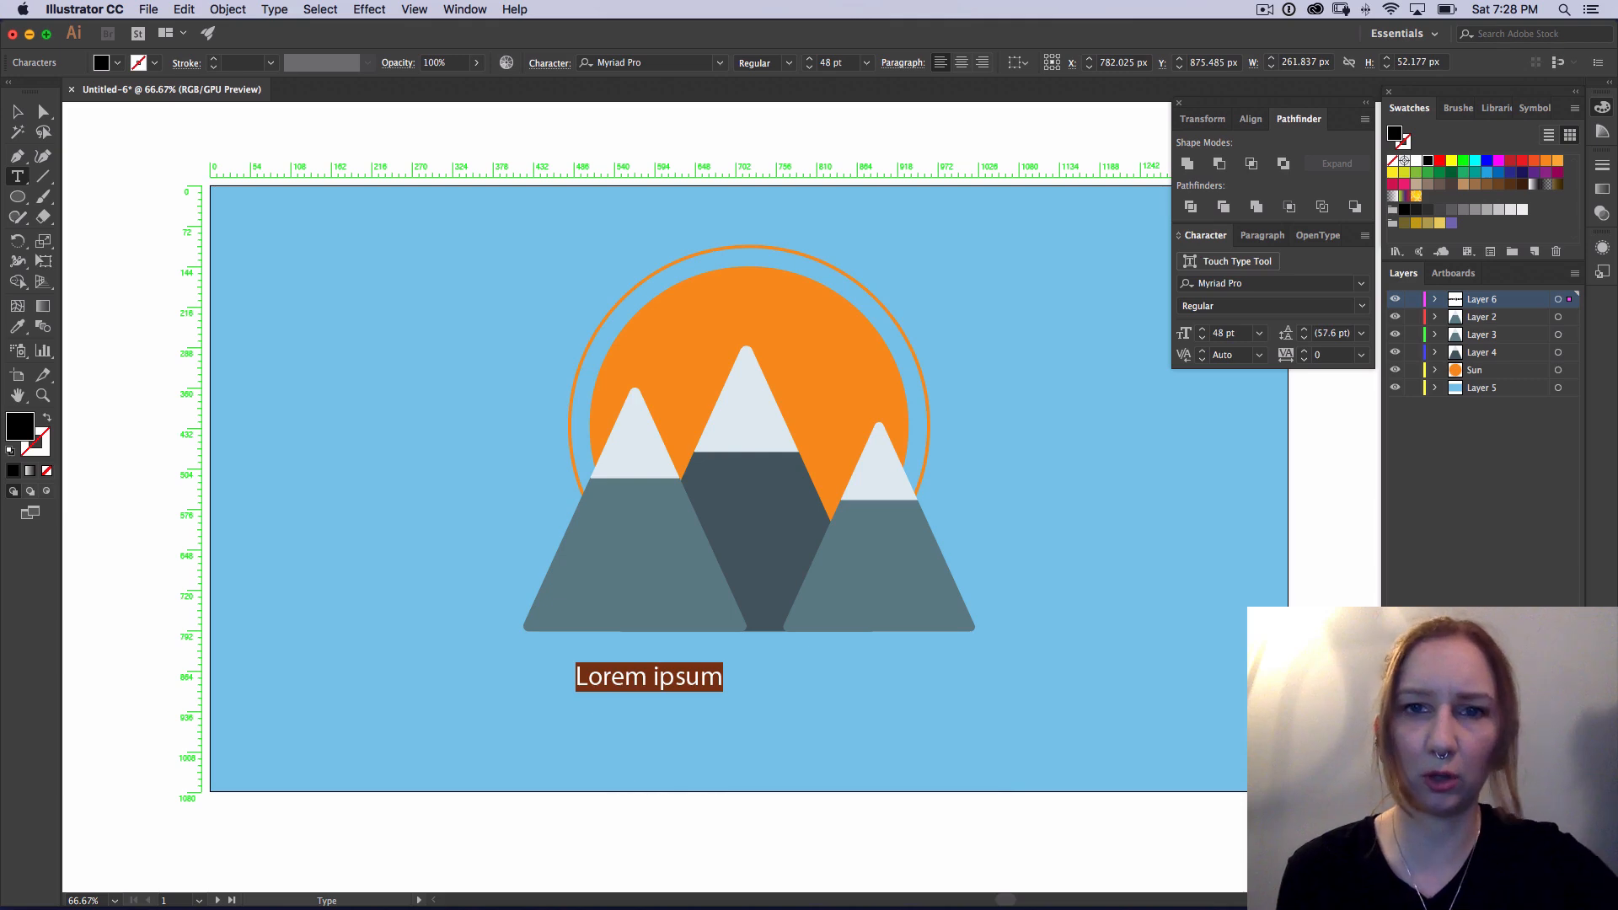
# Step: Set the placeholder text's font size to 72 pt and replace its wording with "Adventure Awaits"
pyautogui.click(834, 62)
pyautogui.write('7')
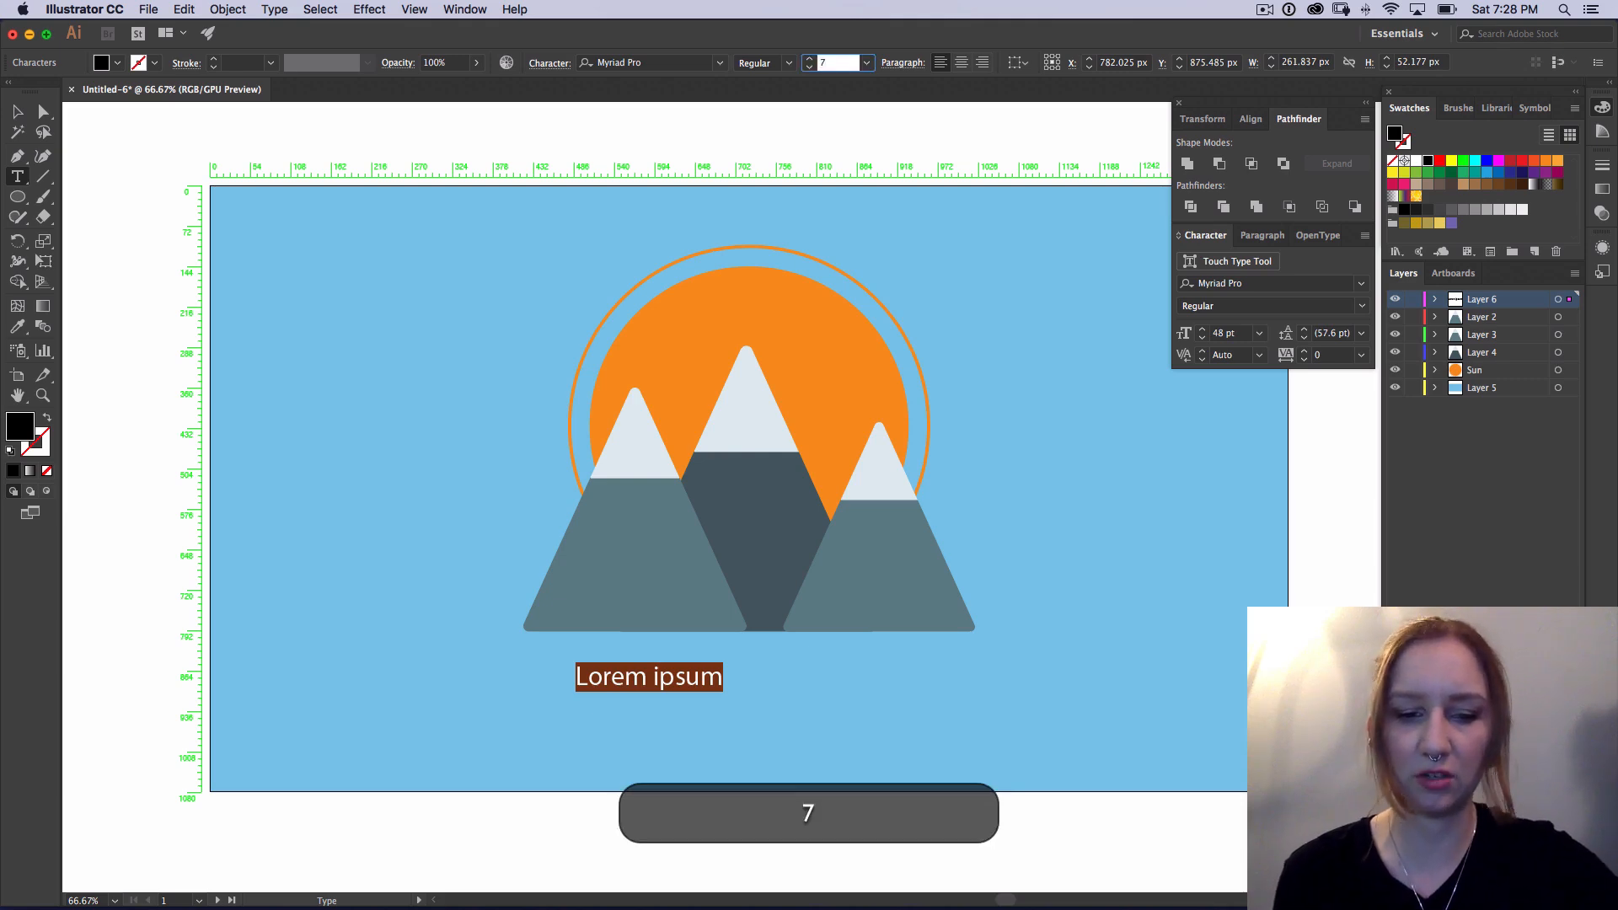
pyautogui.write('2')
pyautogui.press('Return')
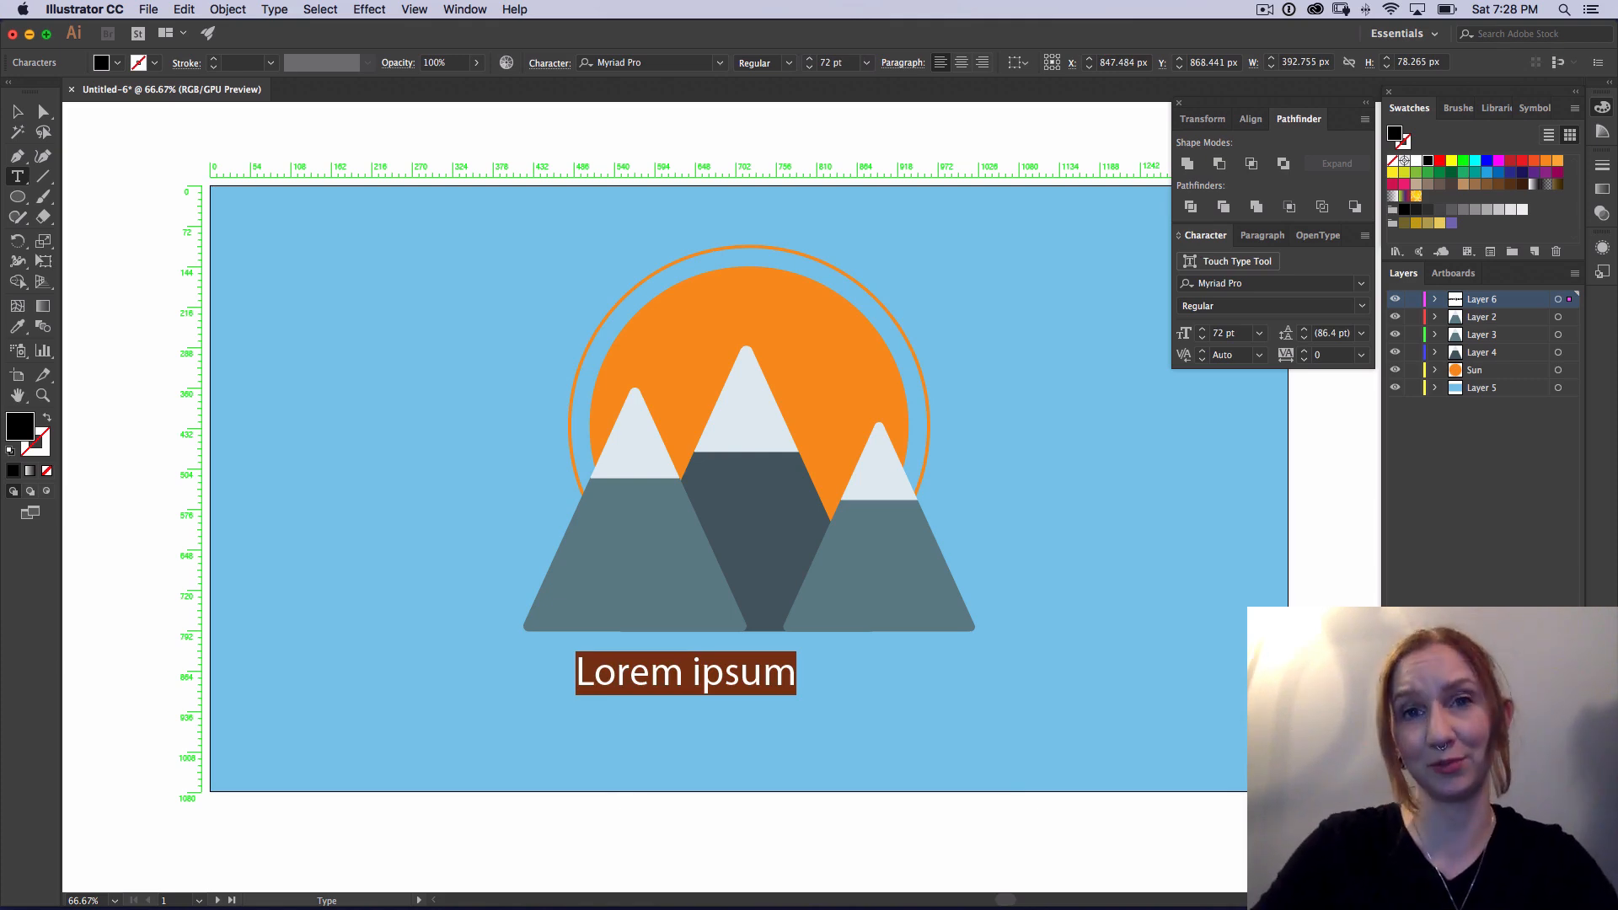
pyautogui.write('Adventure Awaits')
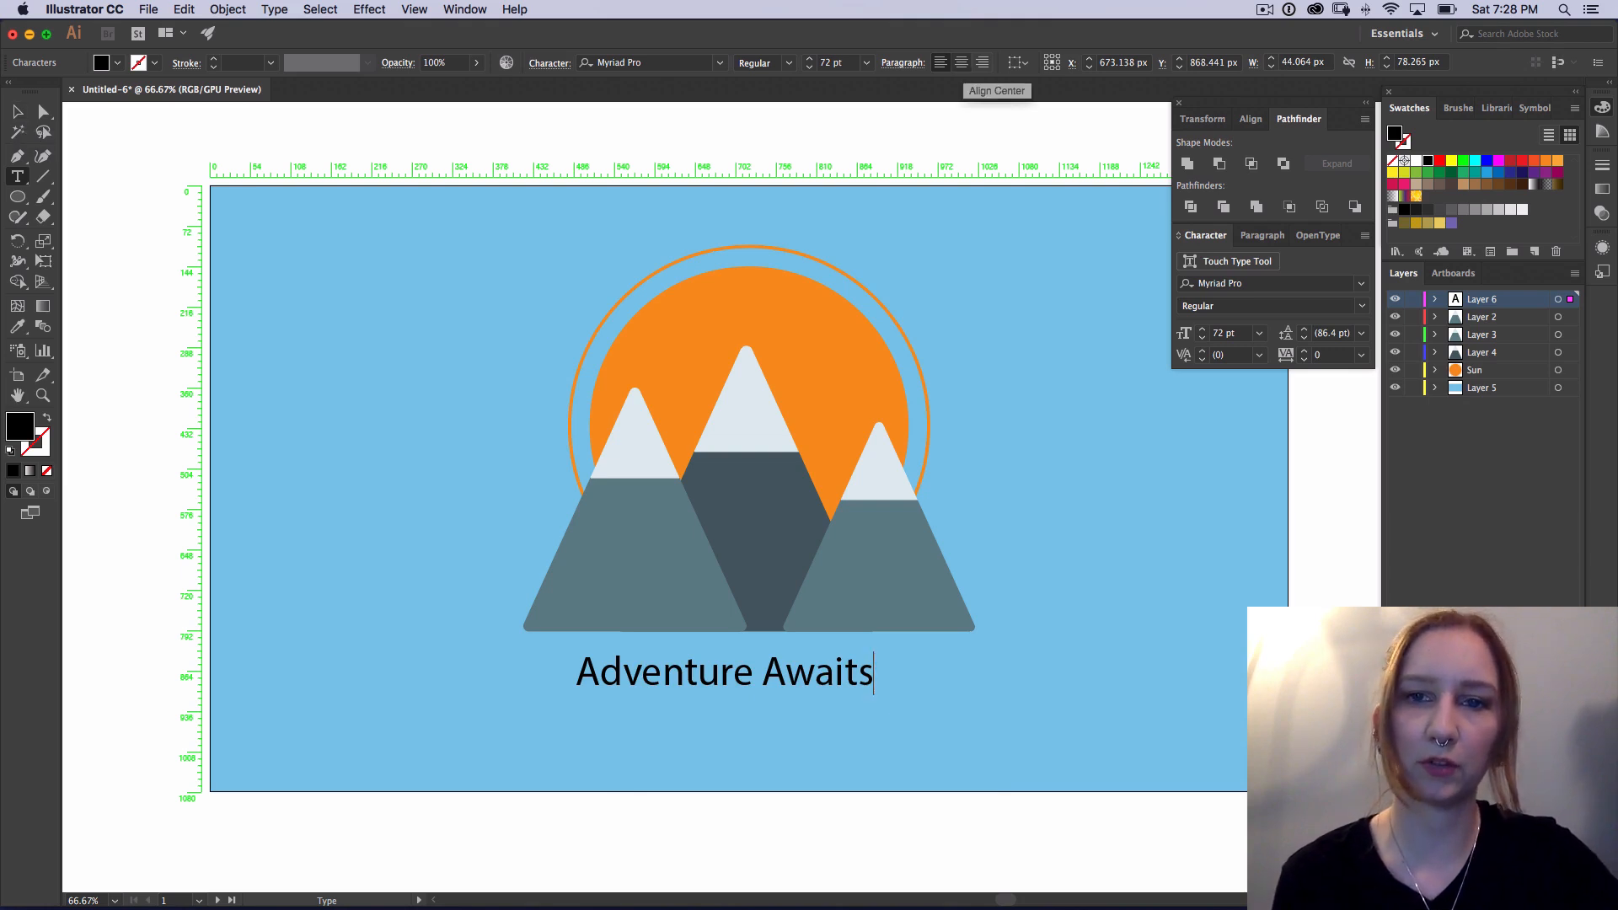
# Step: Center-align the "Adventure Awaits" paragraph and move the text horizontally so it is centered beneath the mountains
pyautogui.press('super+shift+c')
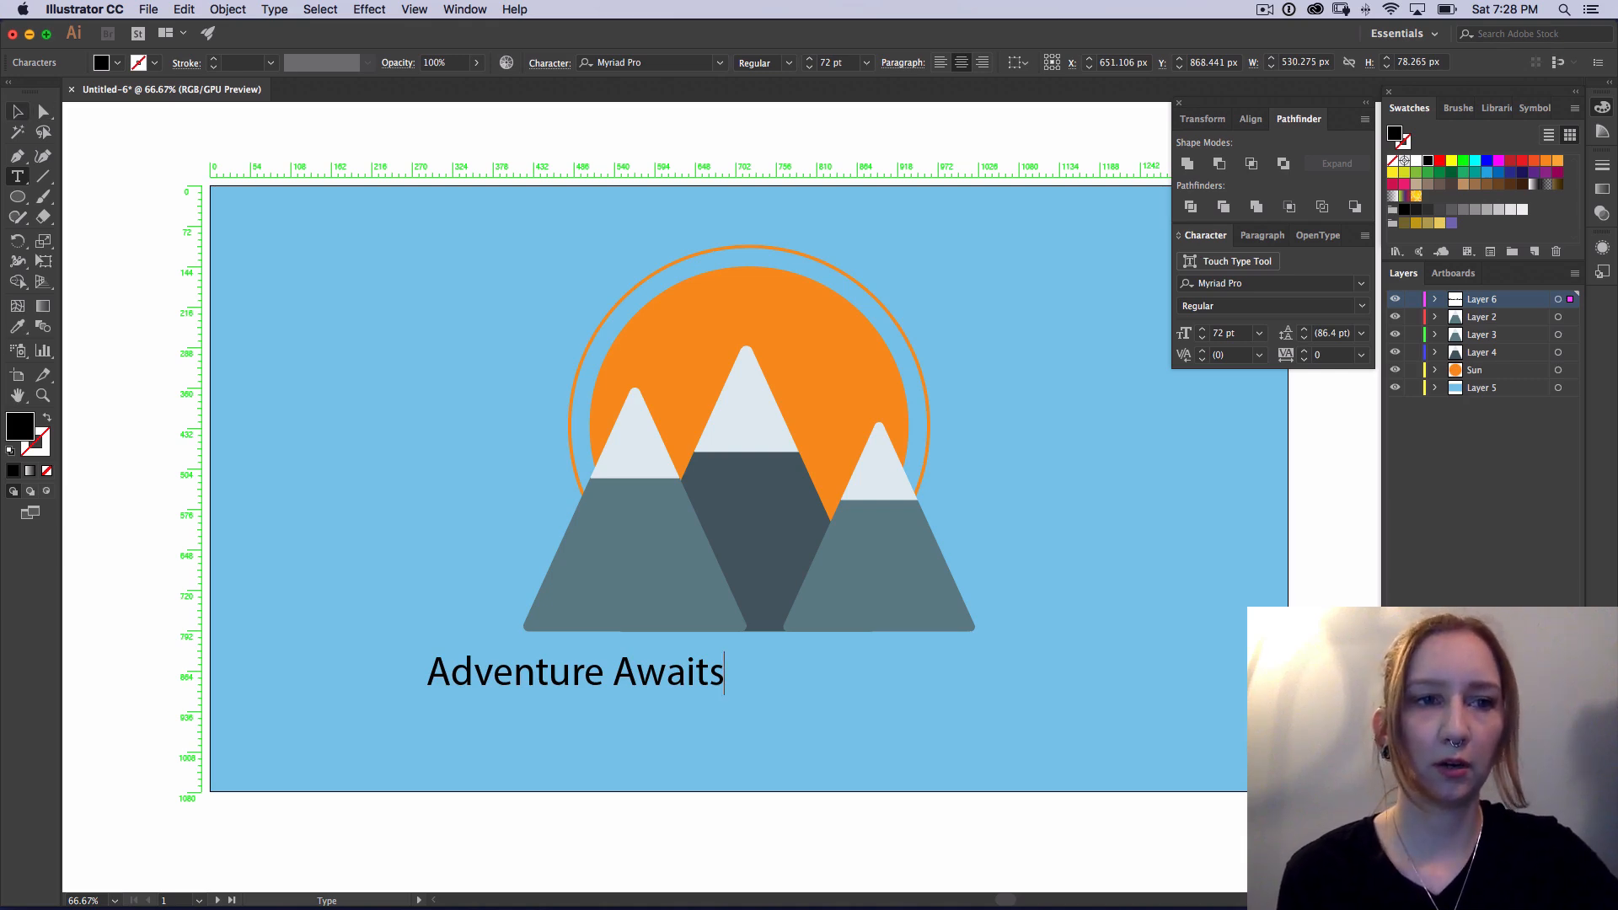
pyautogui.press('Escape')
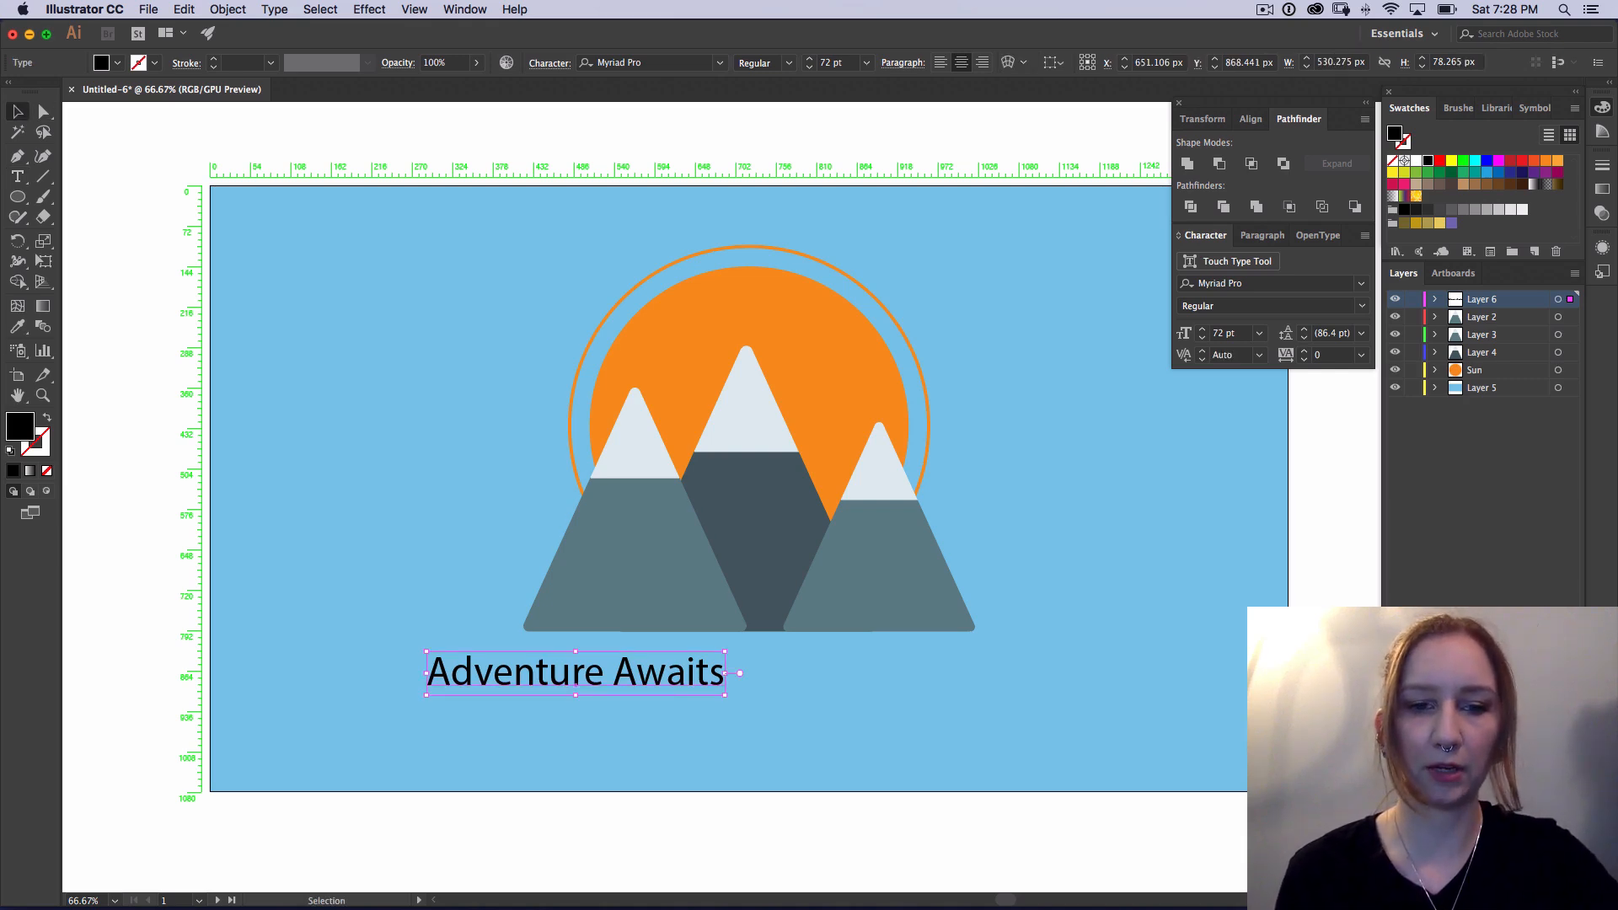
pyautogui.moveTo(574, 684); pyautogui.dragTo(749, 684)
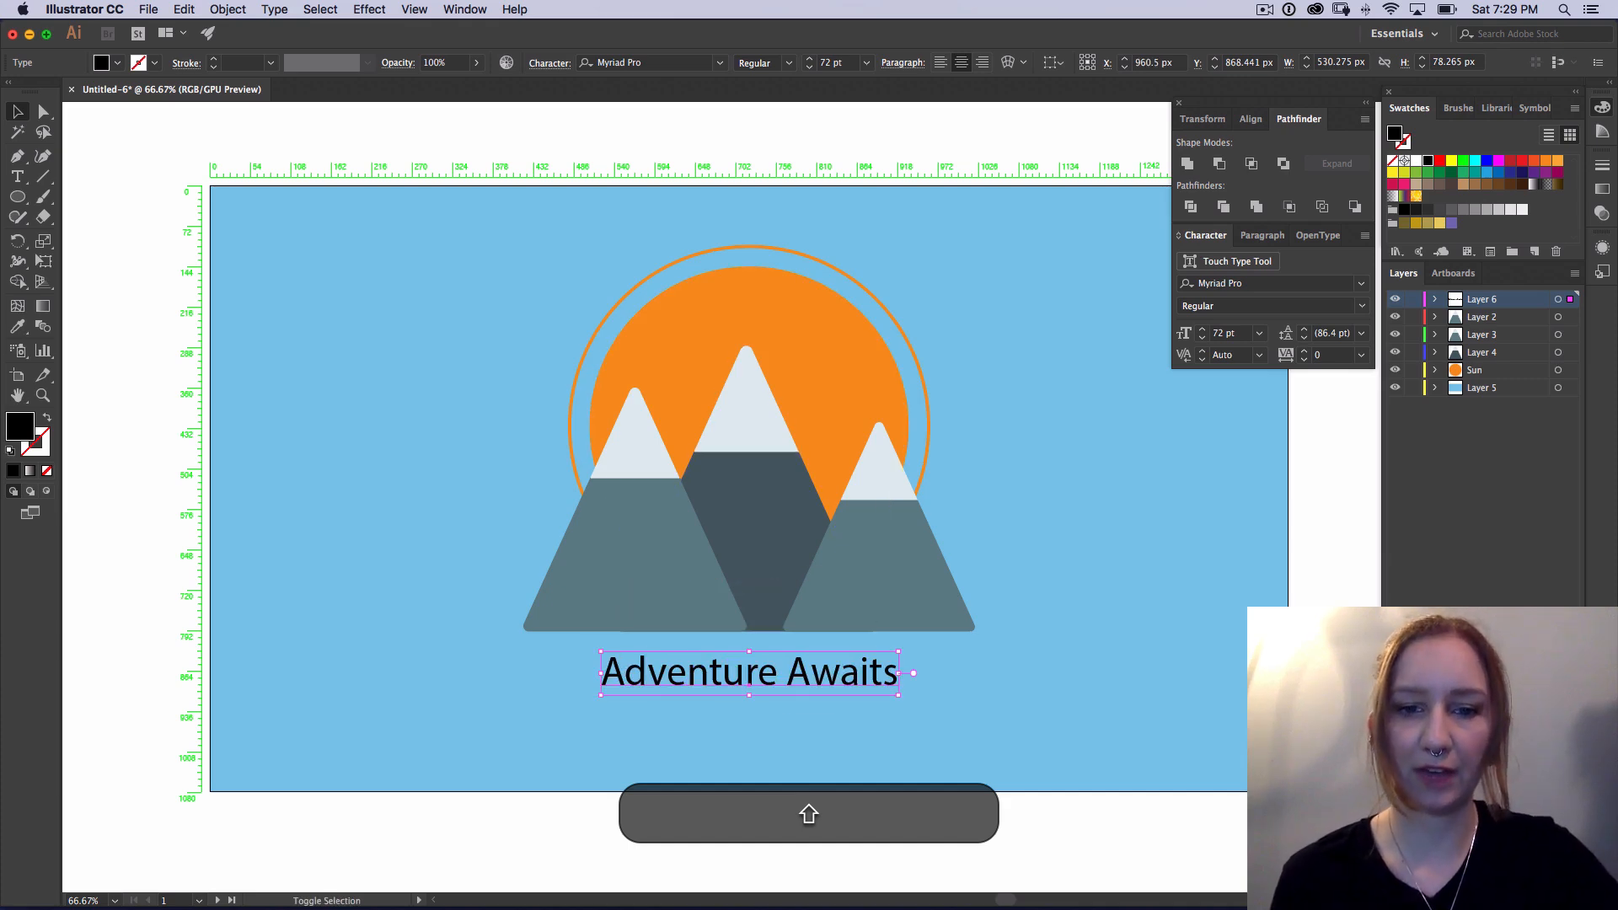
pyautogui.keyDown('shift'); pyautogui.click(771, 671); pyautogui.keyUp('shift')
pyautogui.keyDown('shift'); pyautogui.click(771, 672); pyautogui.keyUp('shift')
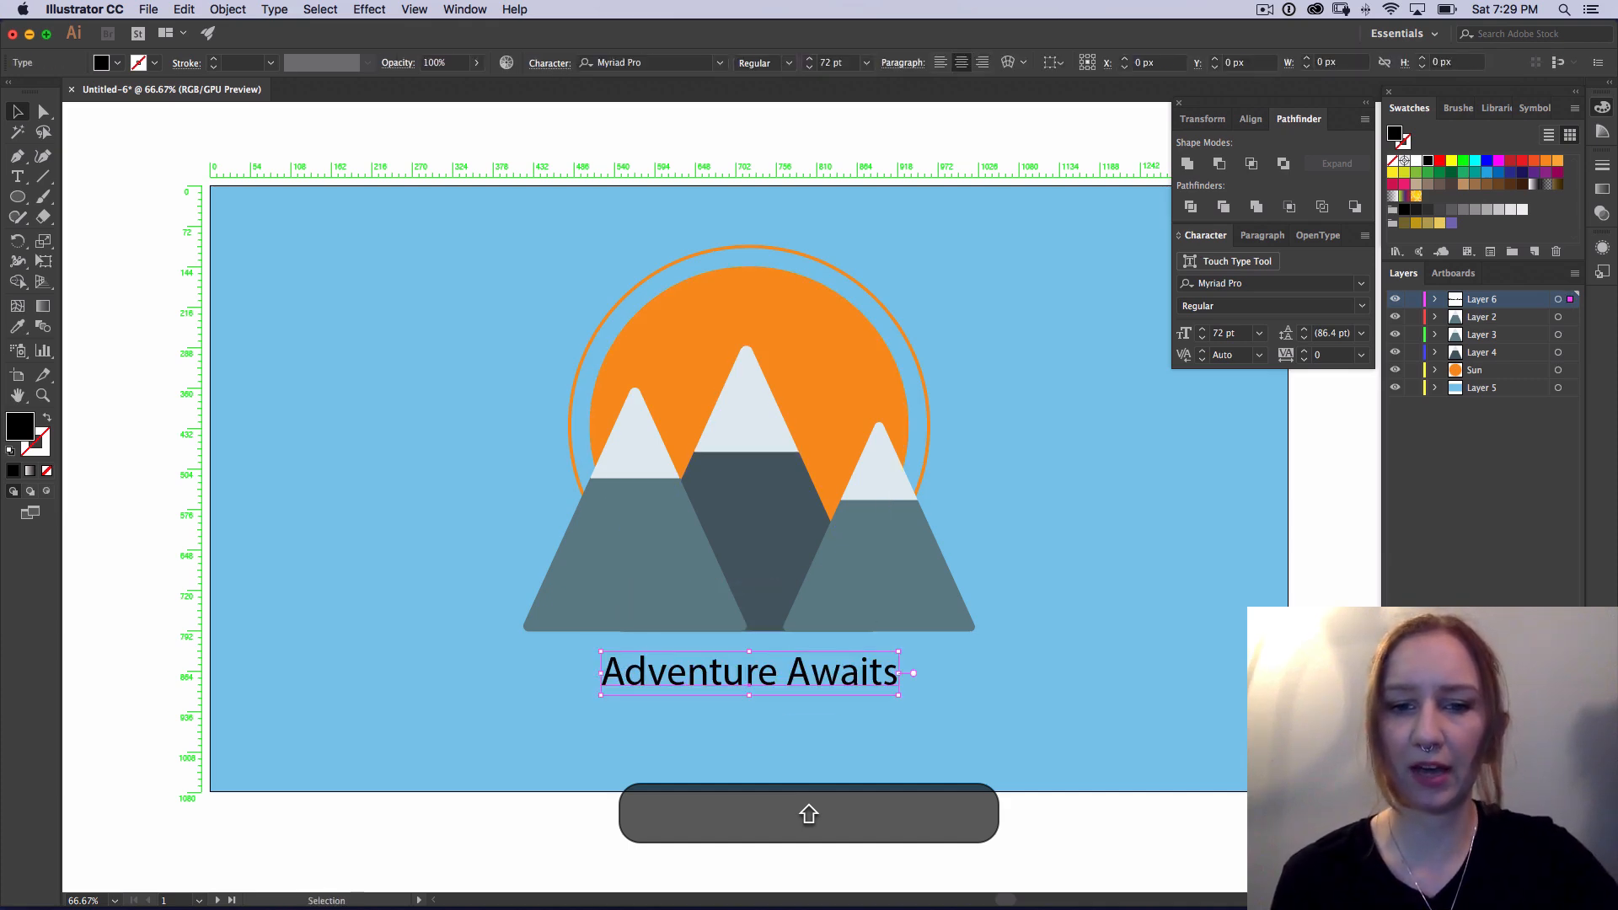
pyautogui.moveTo(775, 666); pyautogui.dragTo(733, 685)
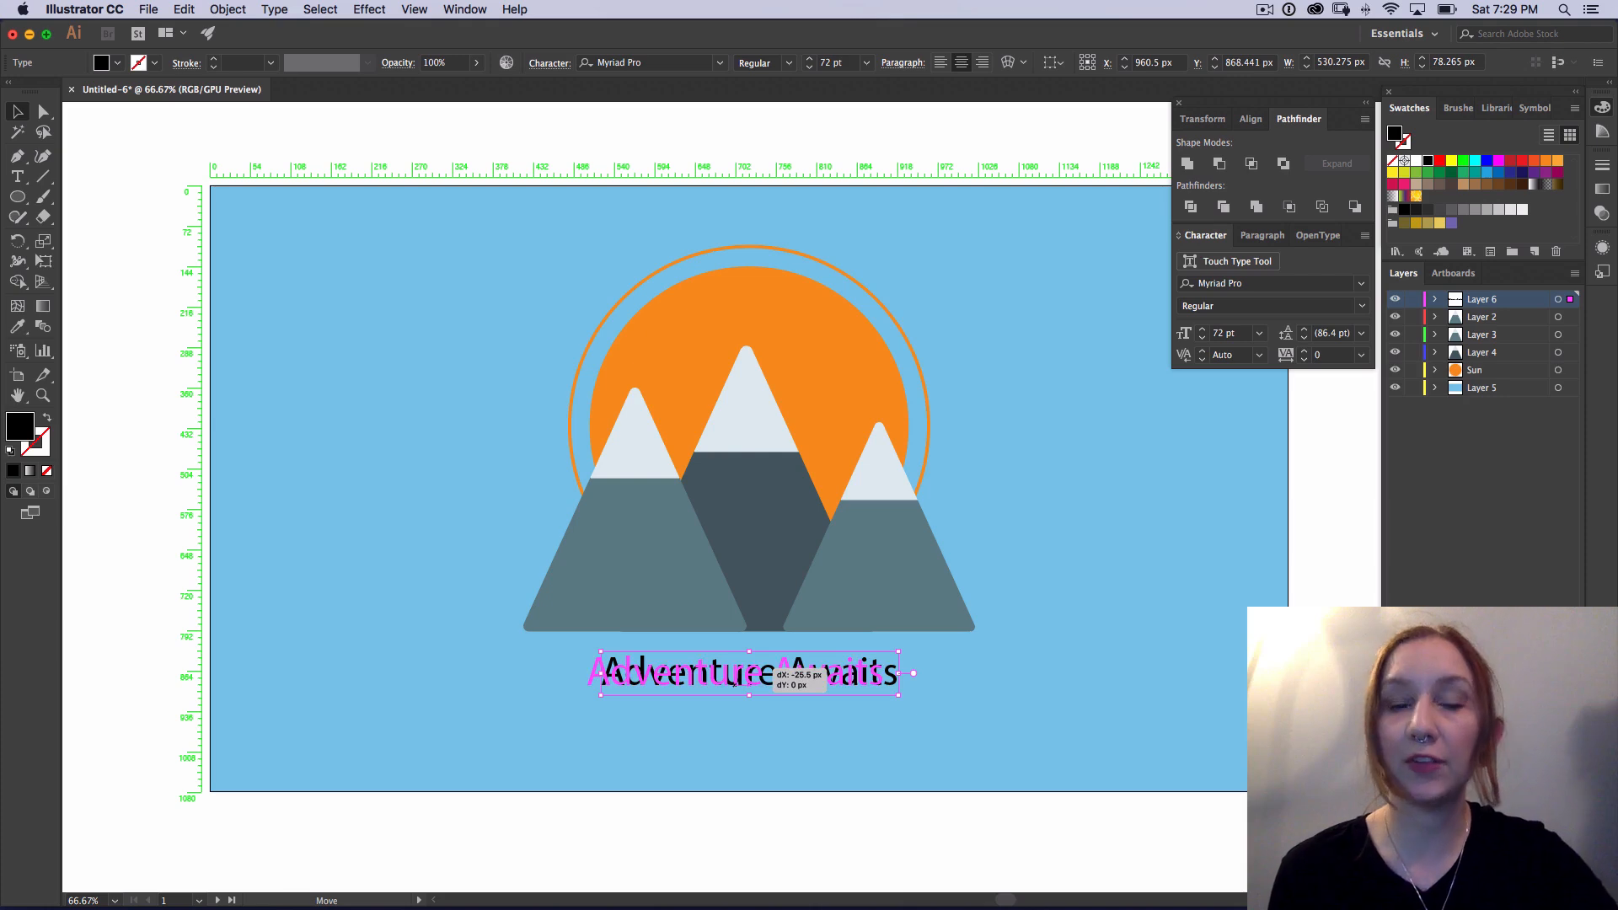
pyautogui.moveTo(735, 683); pyautogui.dragTo(746, 683)
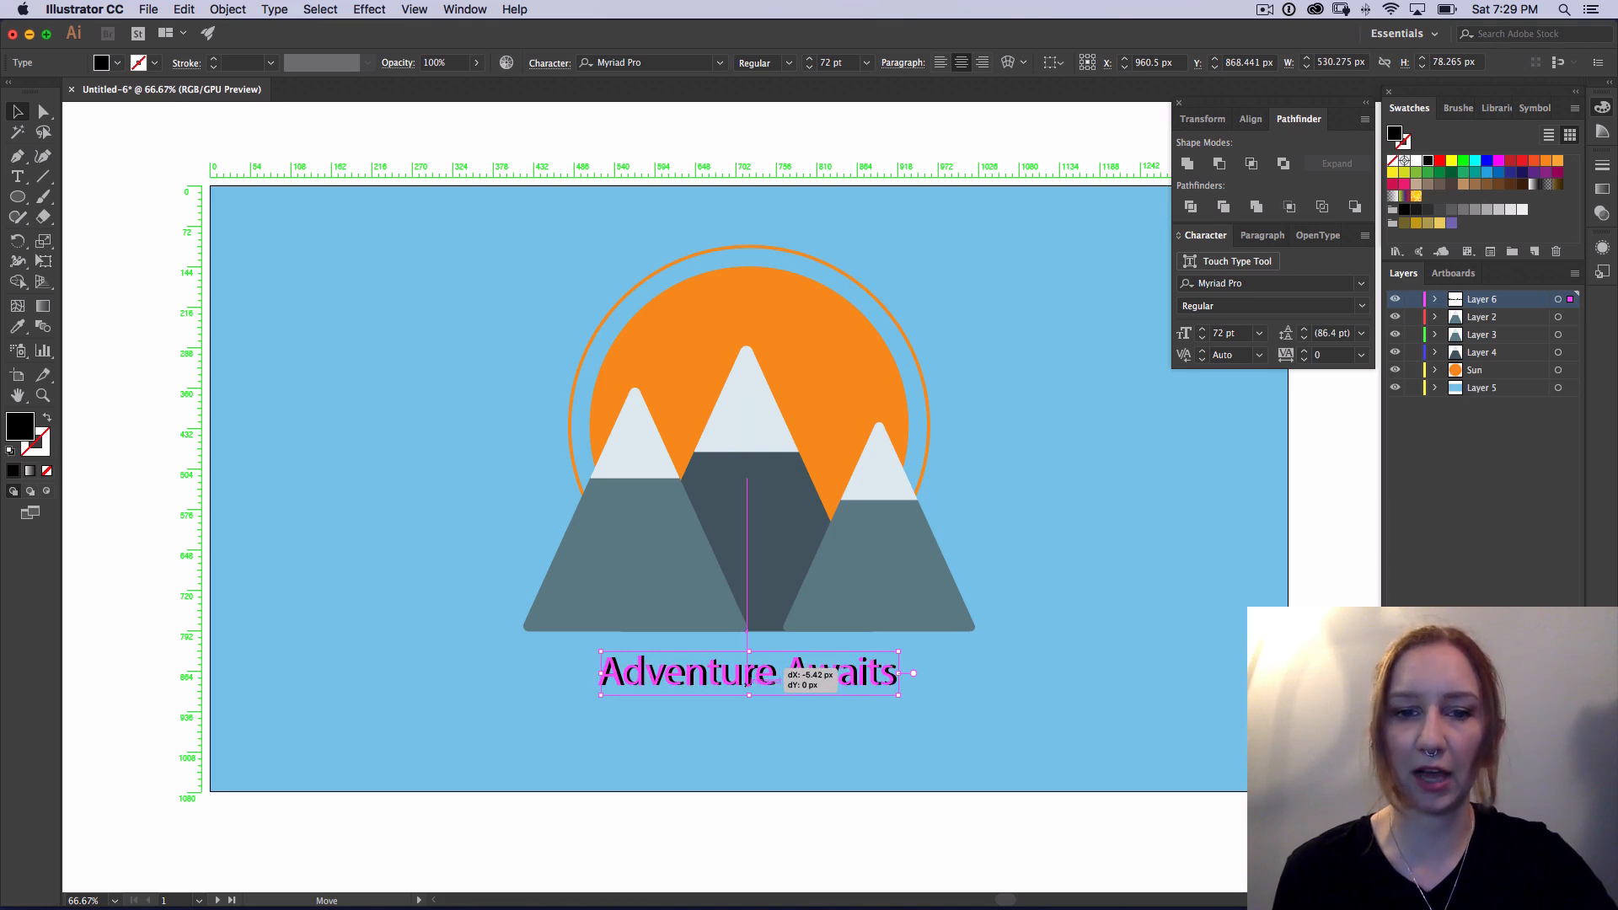
pyautogui.moveTo(746, 682); pyautogui.dragTo(746, 683)
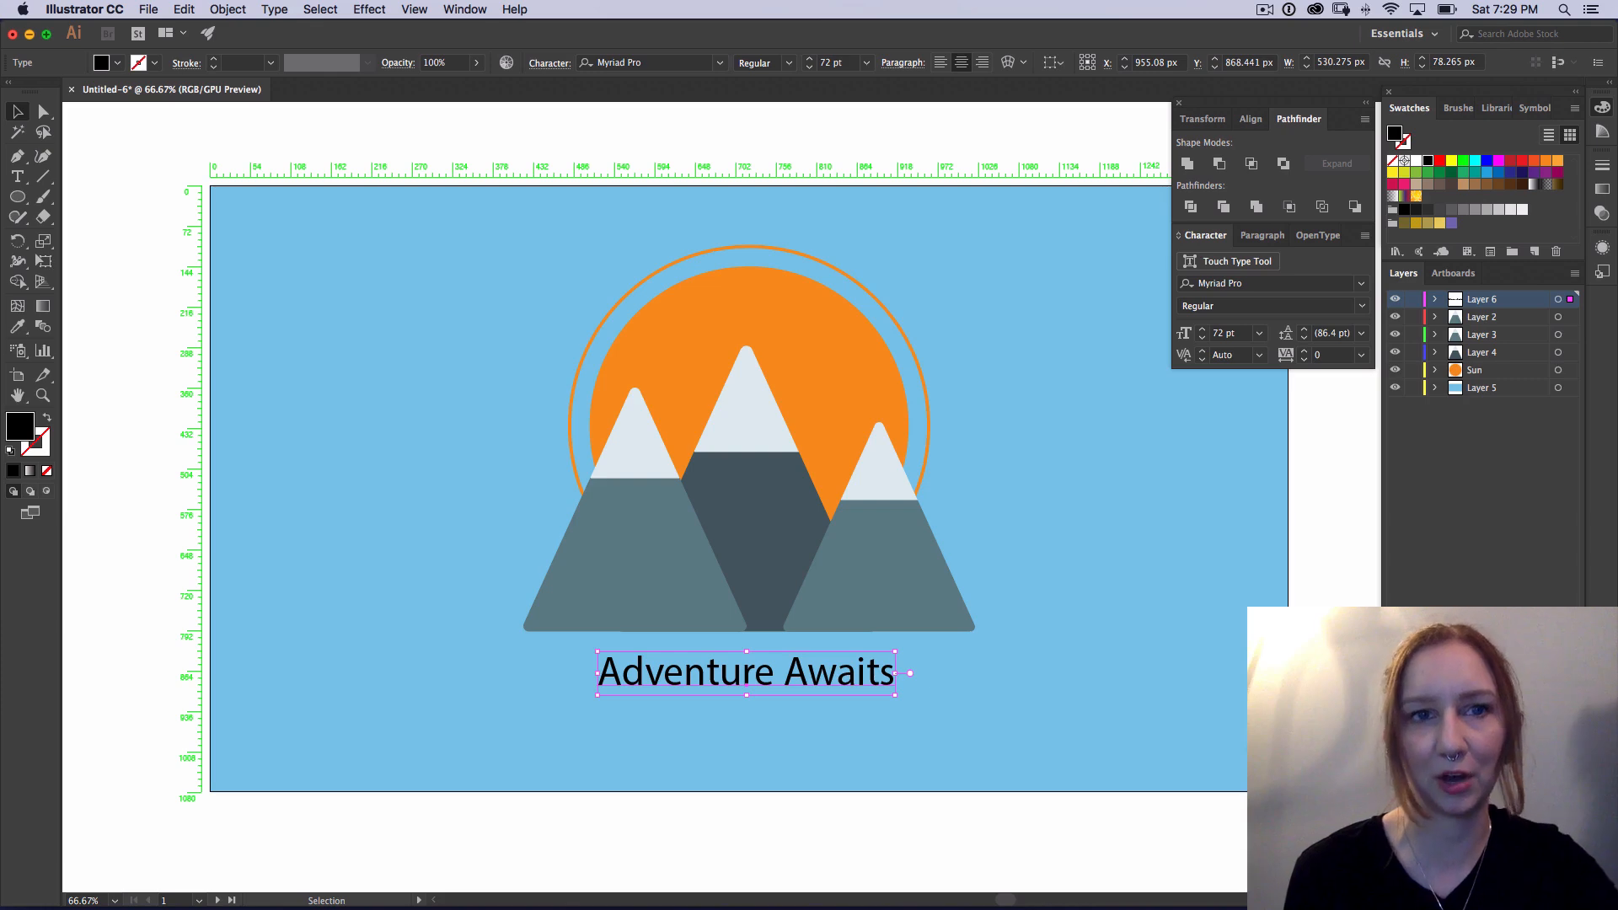
pyautogui.click(413, 10)
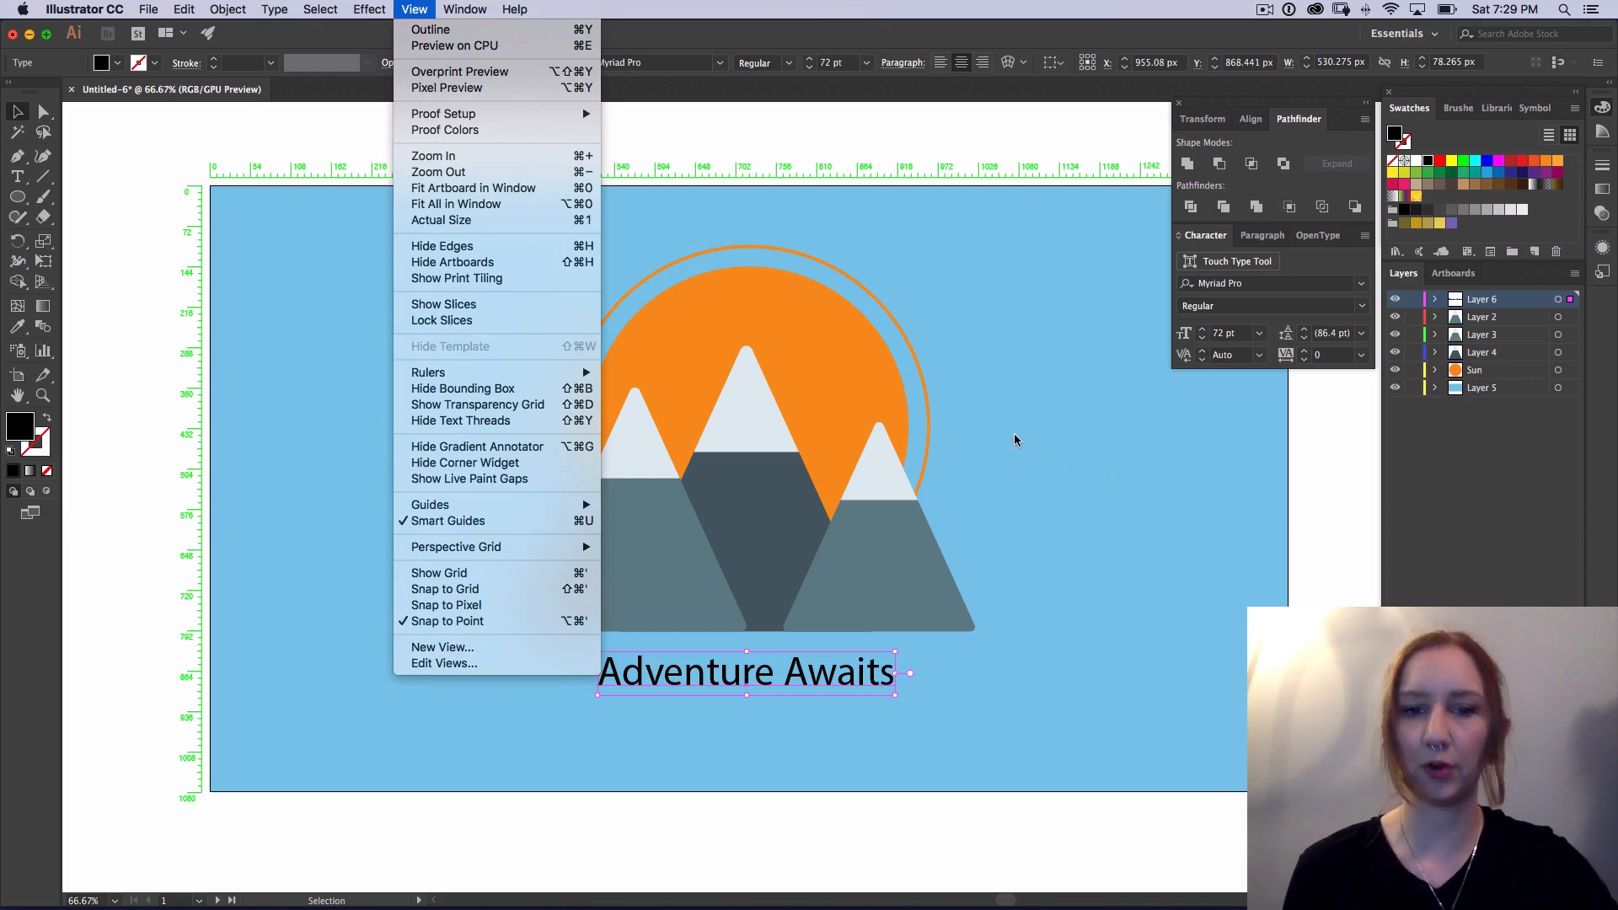
pyautogui.click(1033, 391)
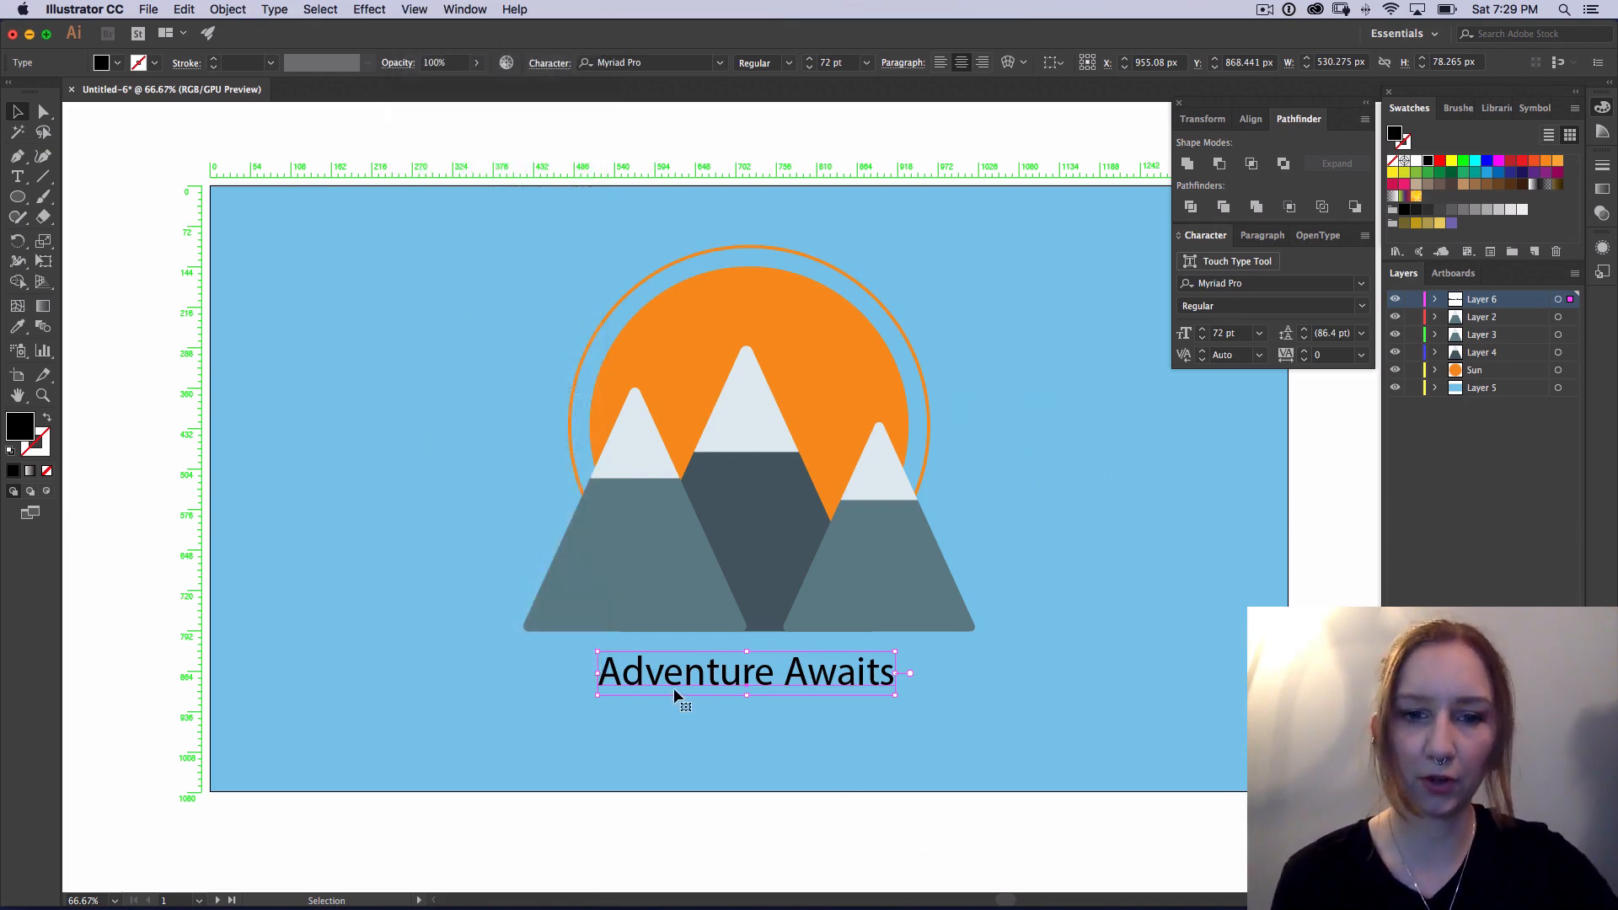
# Step: Change the font of the whole "Adventure Awaits" text to Museo with weight 500
pyautogui.press('t')
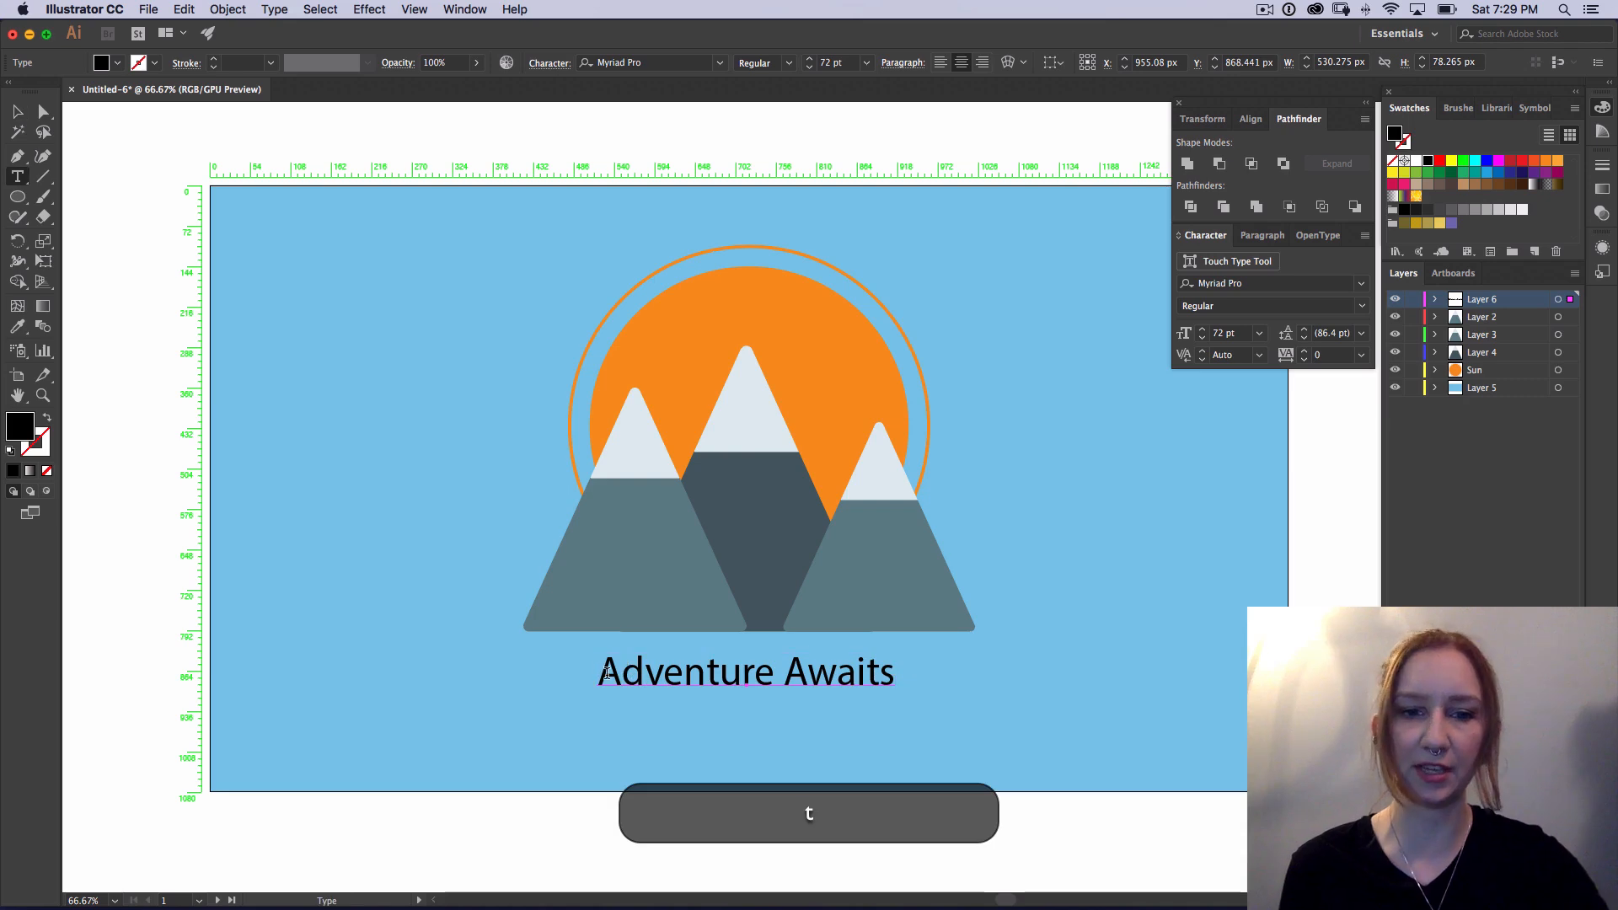
pyautogui.click(600, 668)
pyautogui.moveTo(600, 669); pyautogui.dragTo(973, 646)
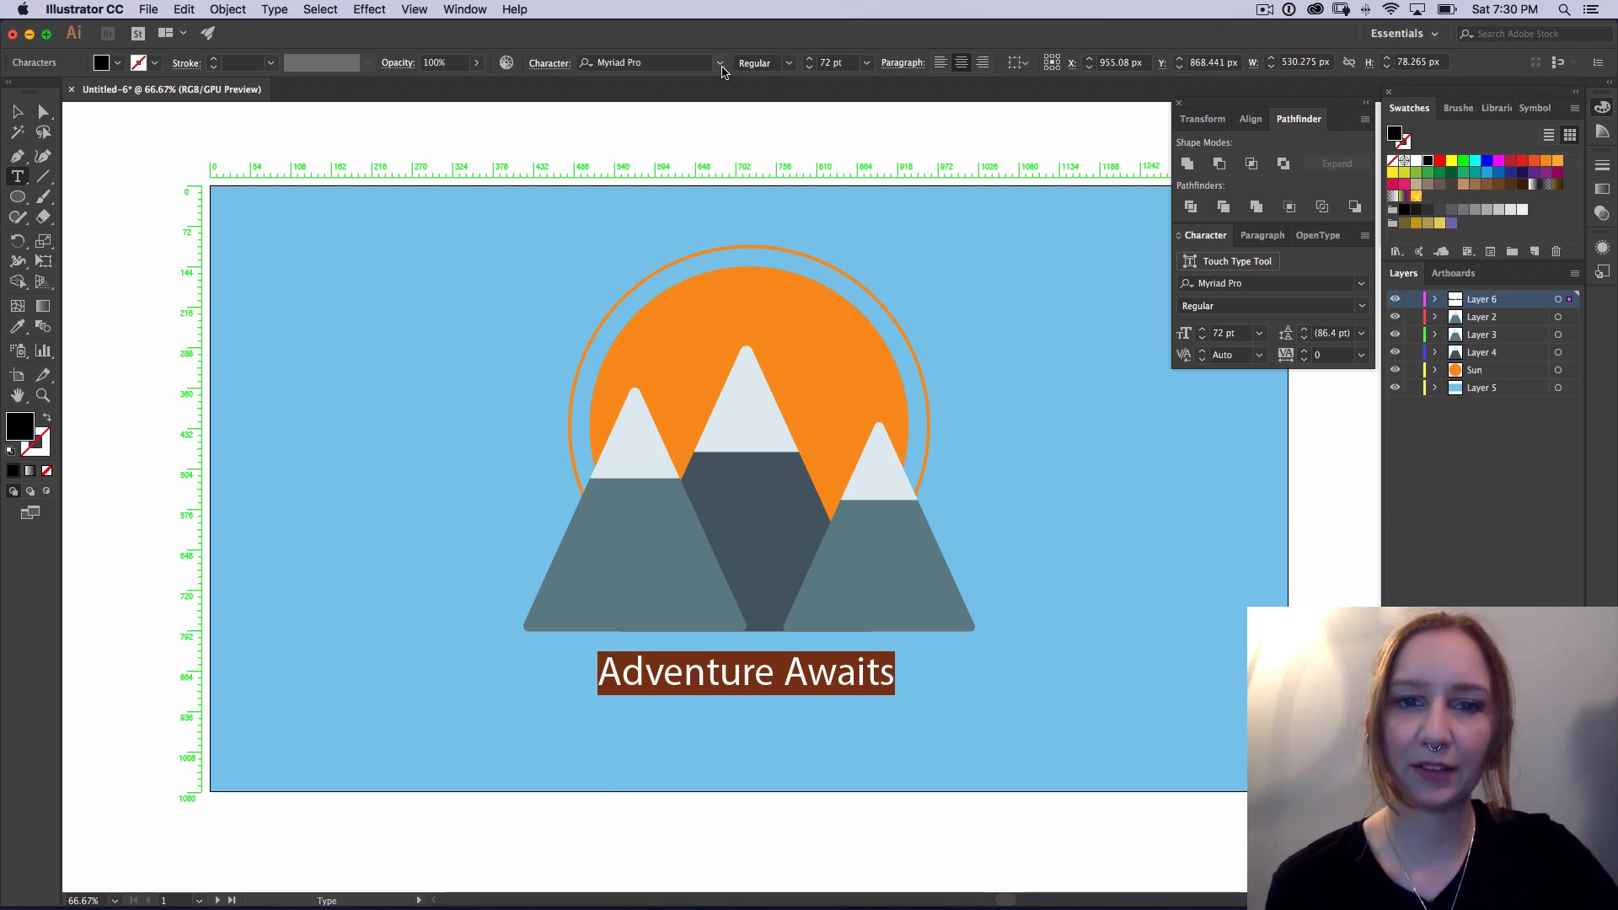
pyautogui.click(722, 64)
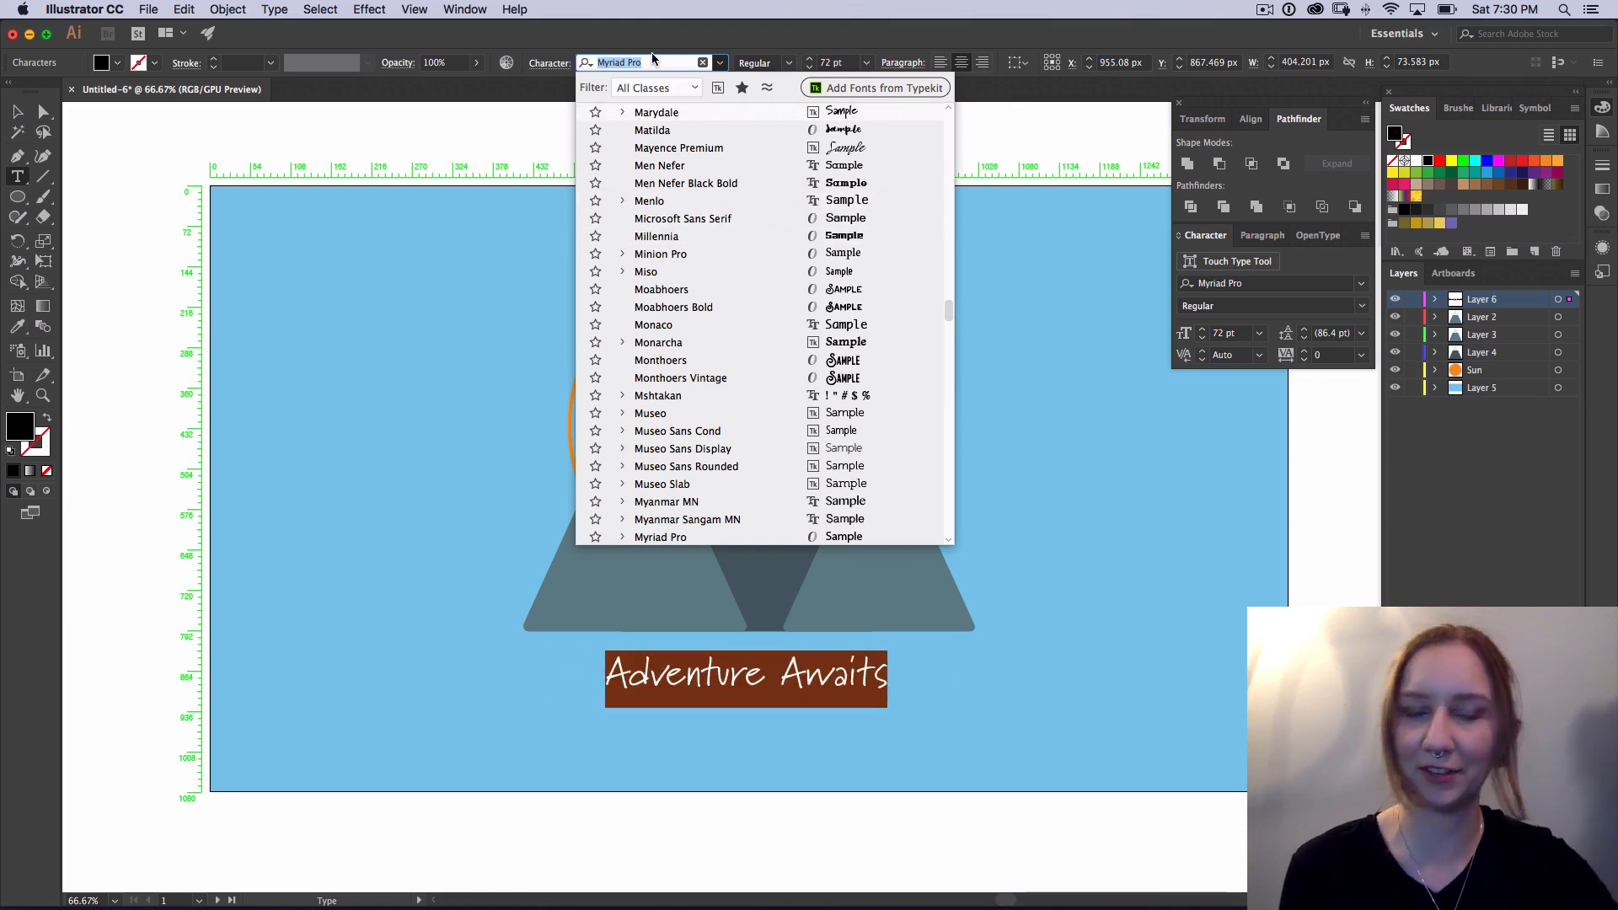
pyautogui.write('mu')
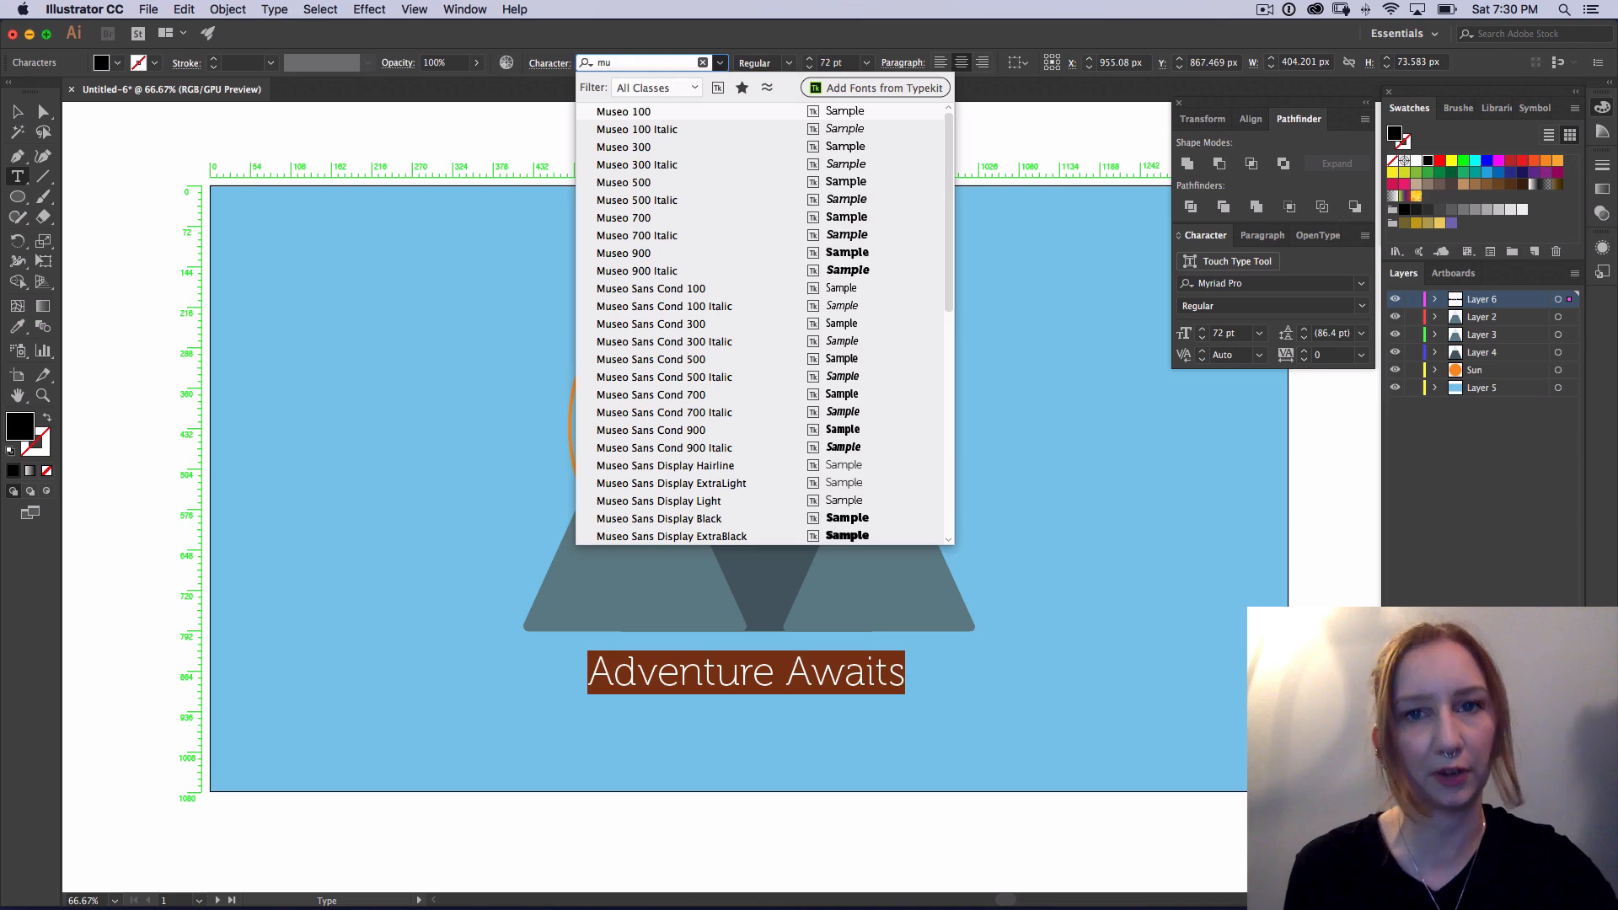
pyautogui.press('Down')
pyautogui.press('Down')
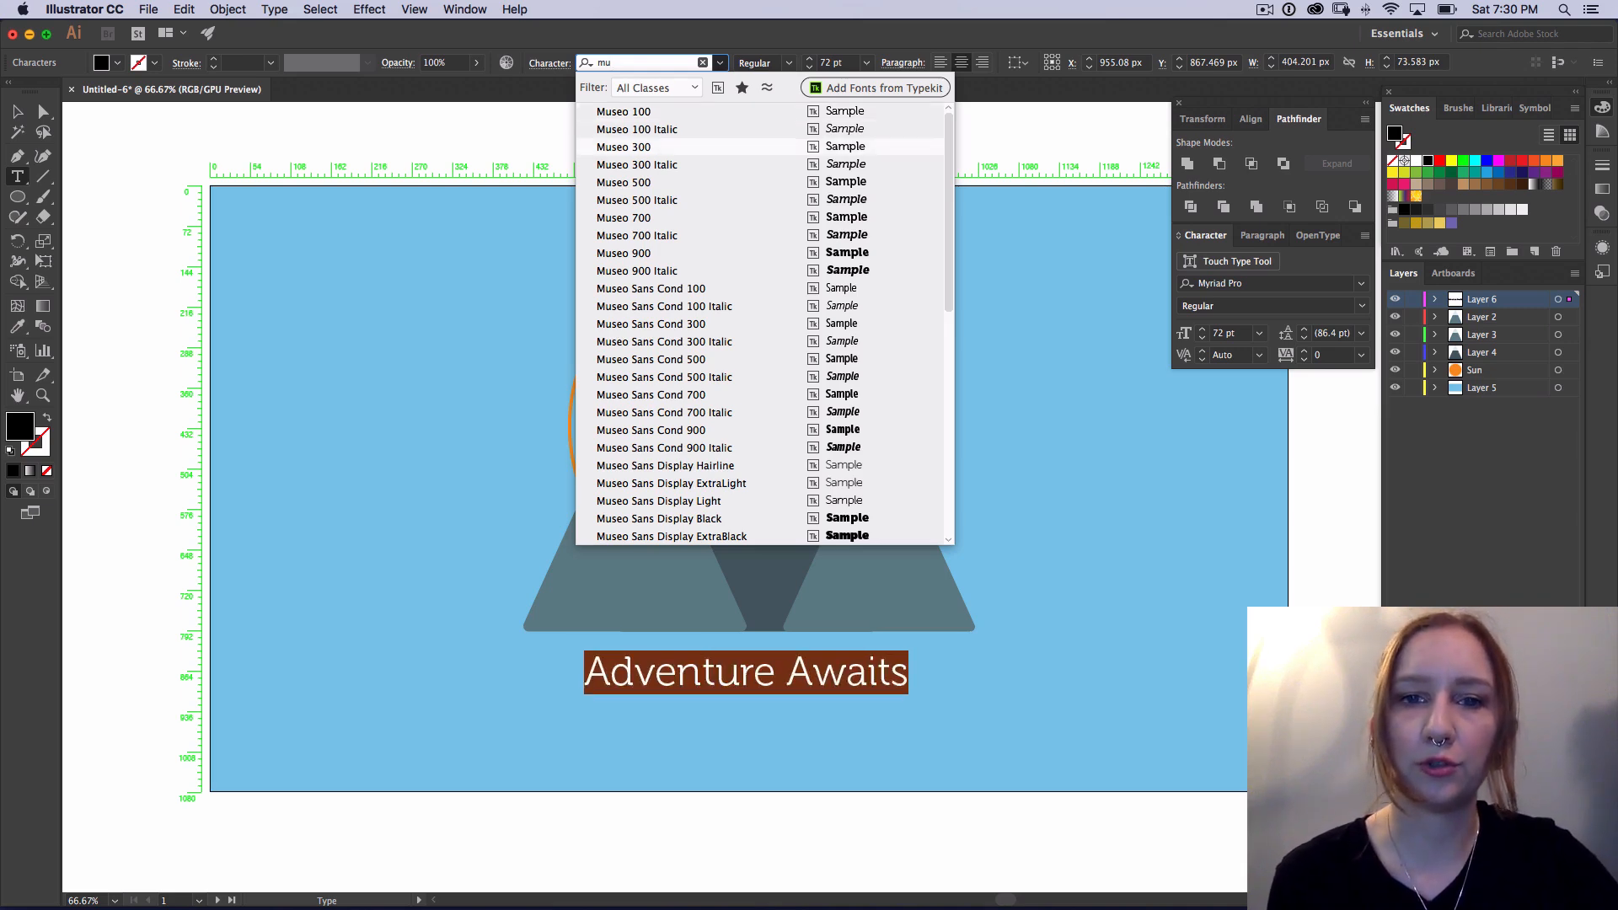
pyautogui.press('Return')
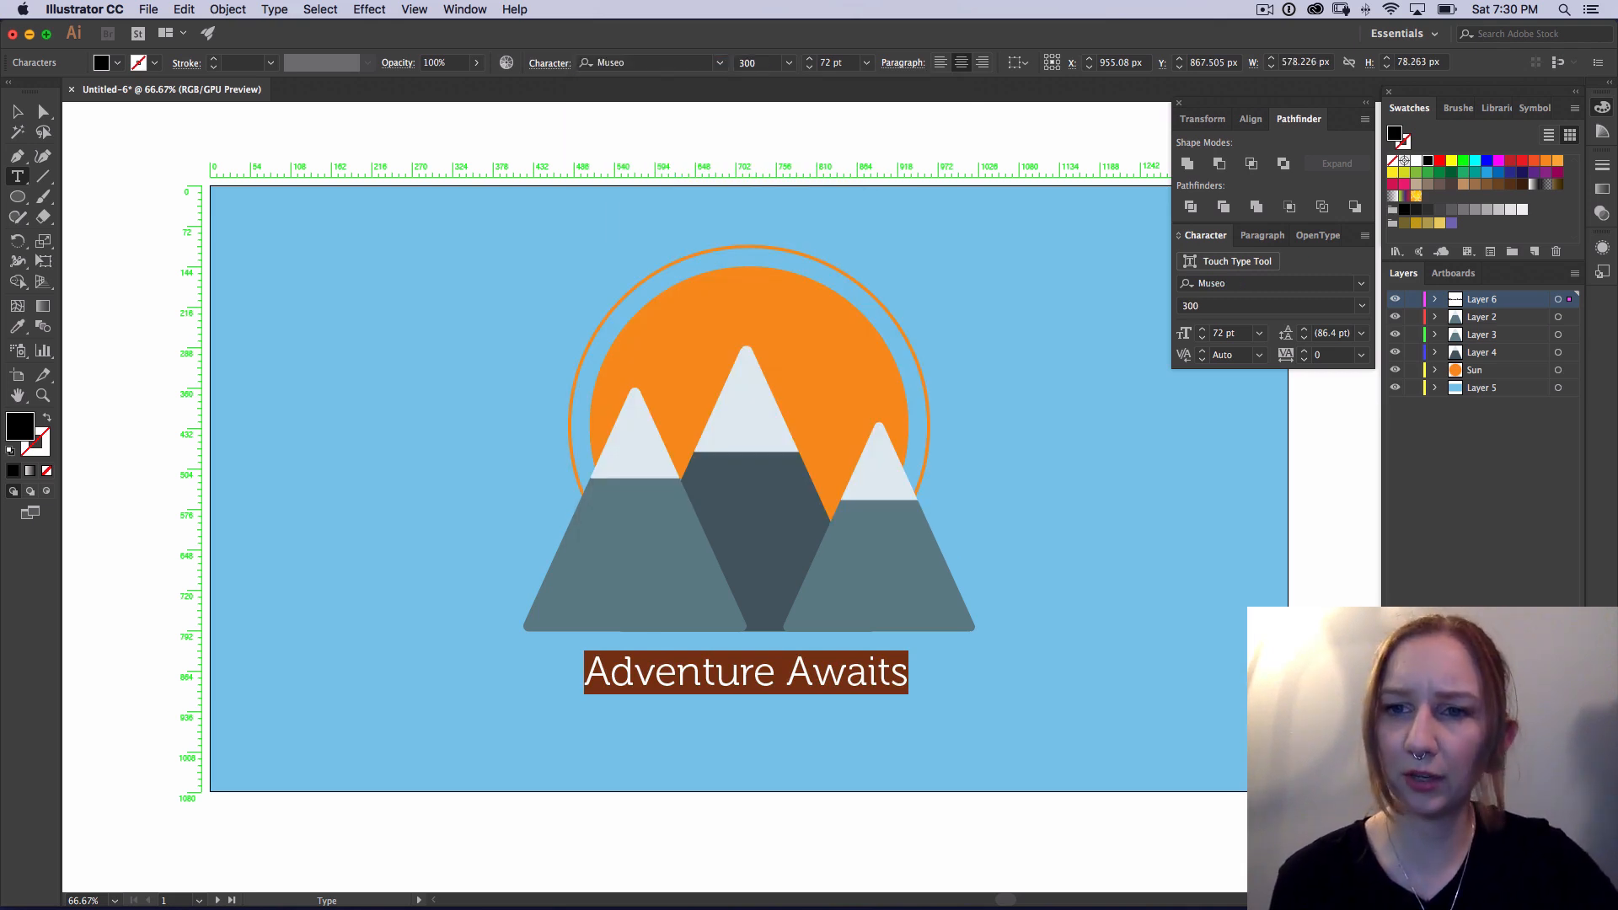
pyautogui.click(1361, 306)
pyautogui.click(1205, 398)
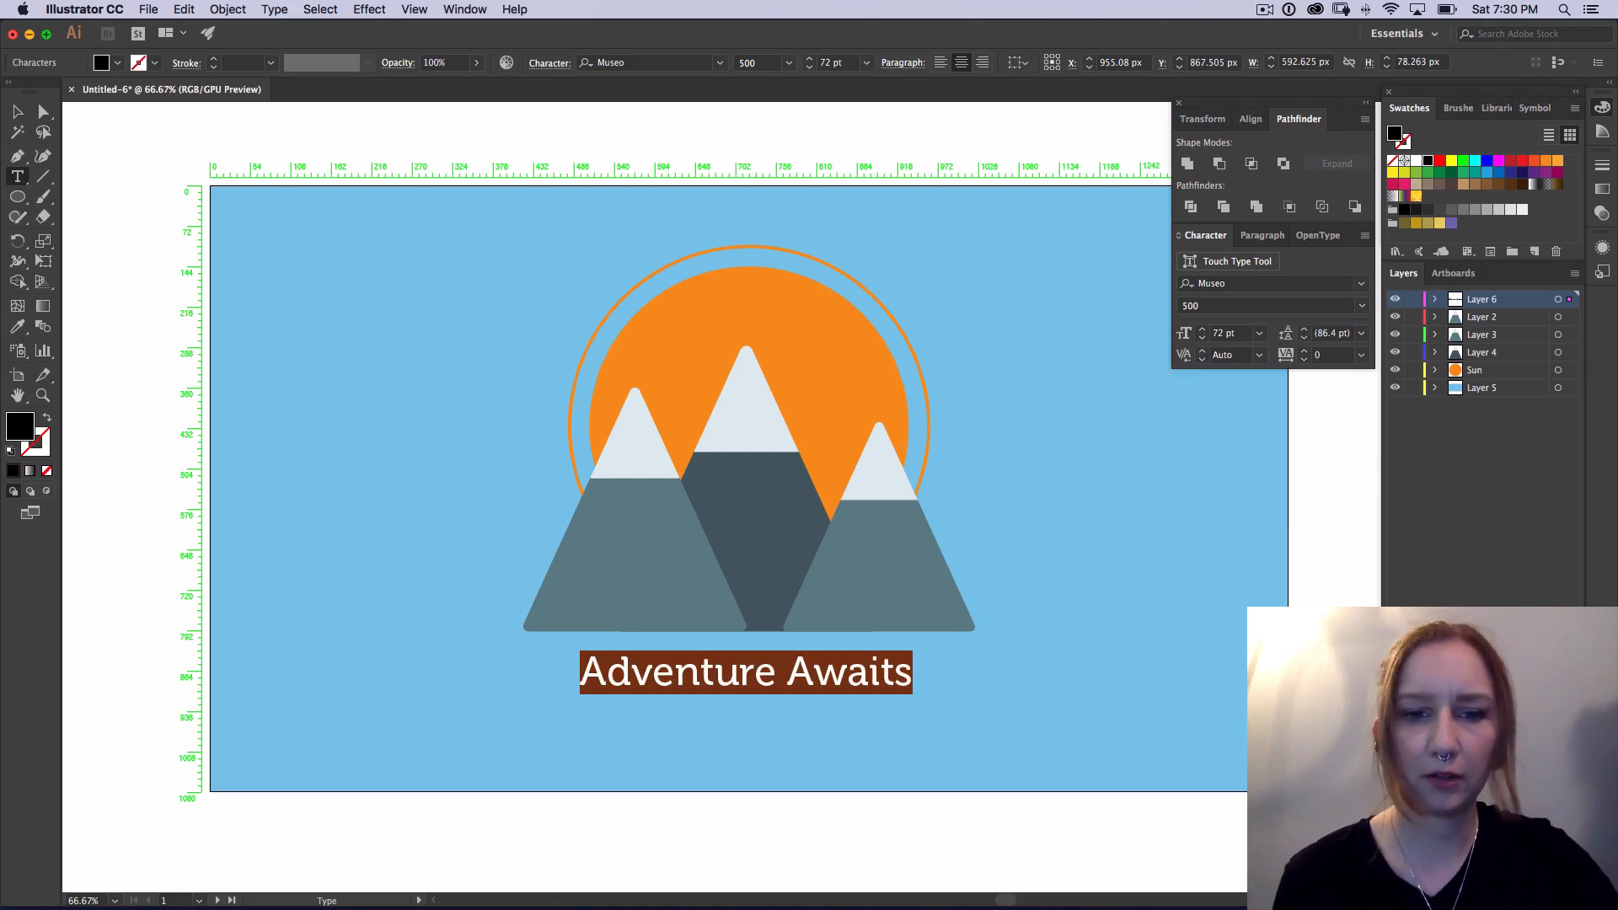
# Step: Tighten the kerning between the "A" and "w" of "Awaits" to -59 and finish editing the text
pyautogui.click(785, 673)
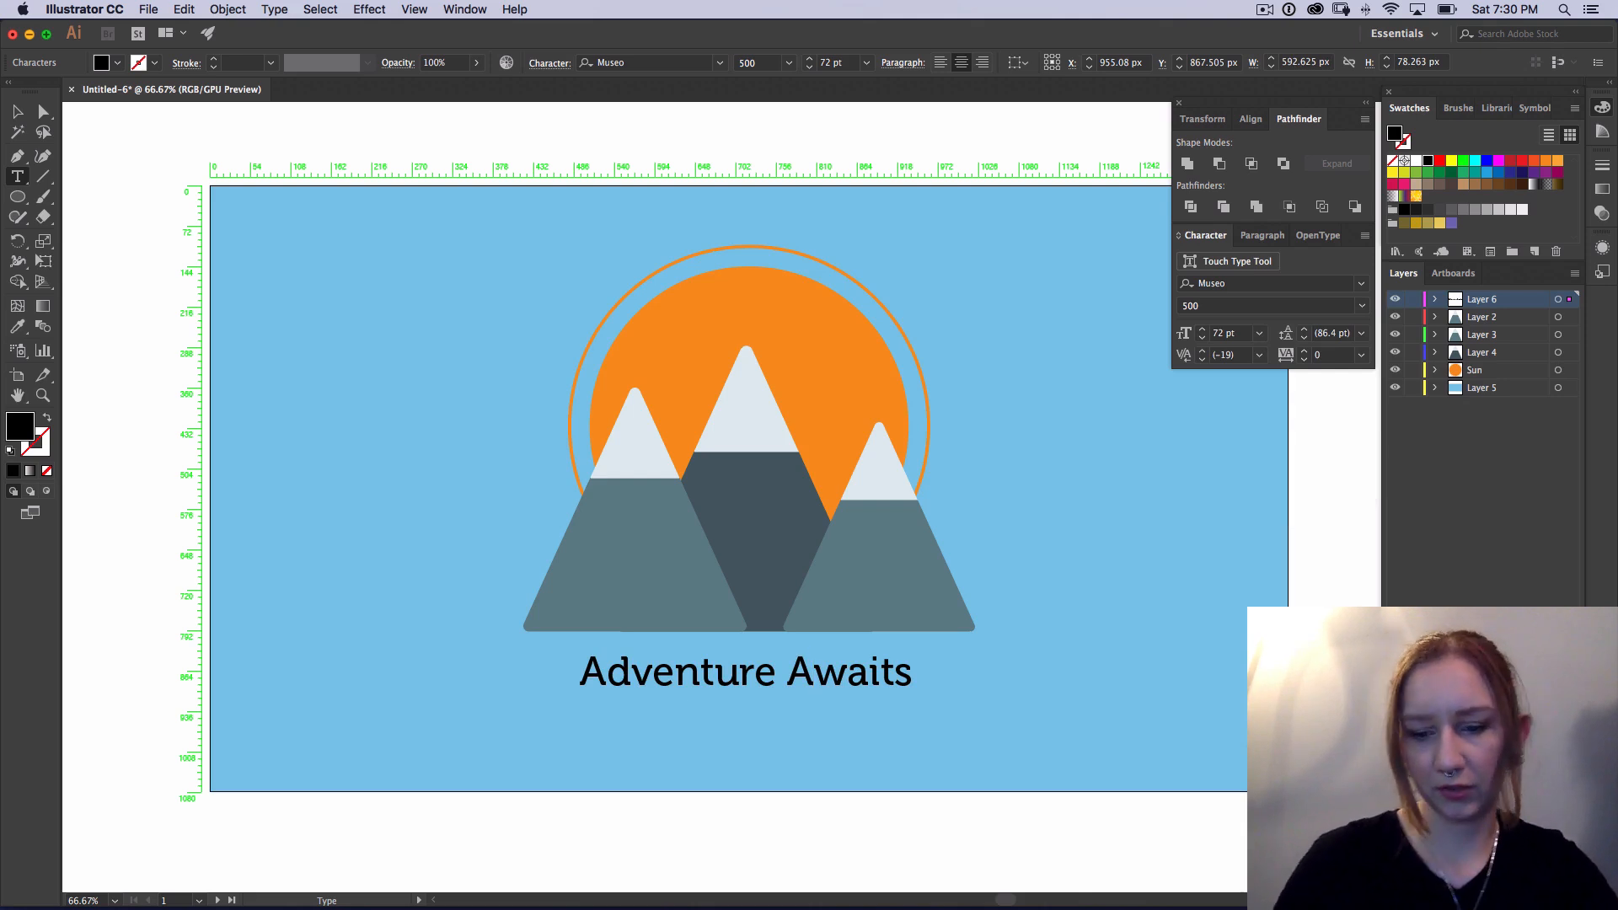
pyautogui.press('super')
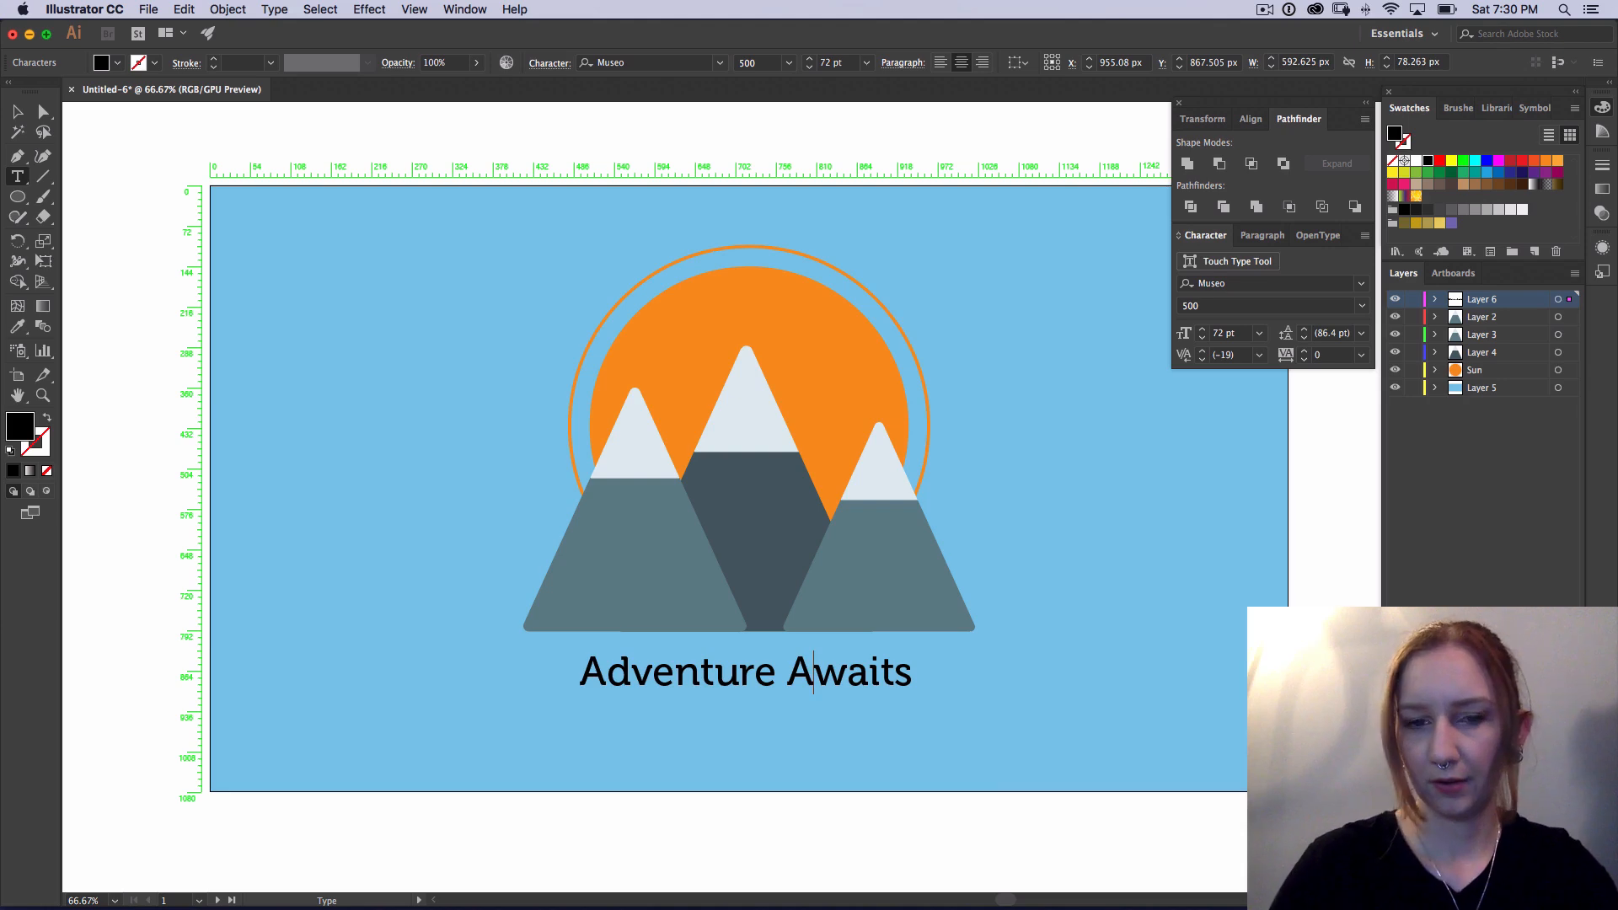
pyautogui.hotkey('alt', 'Left')
pyautogui.hotkey('alt', 'Left')
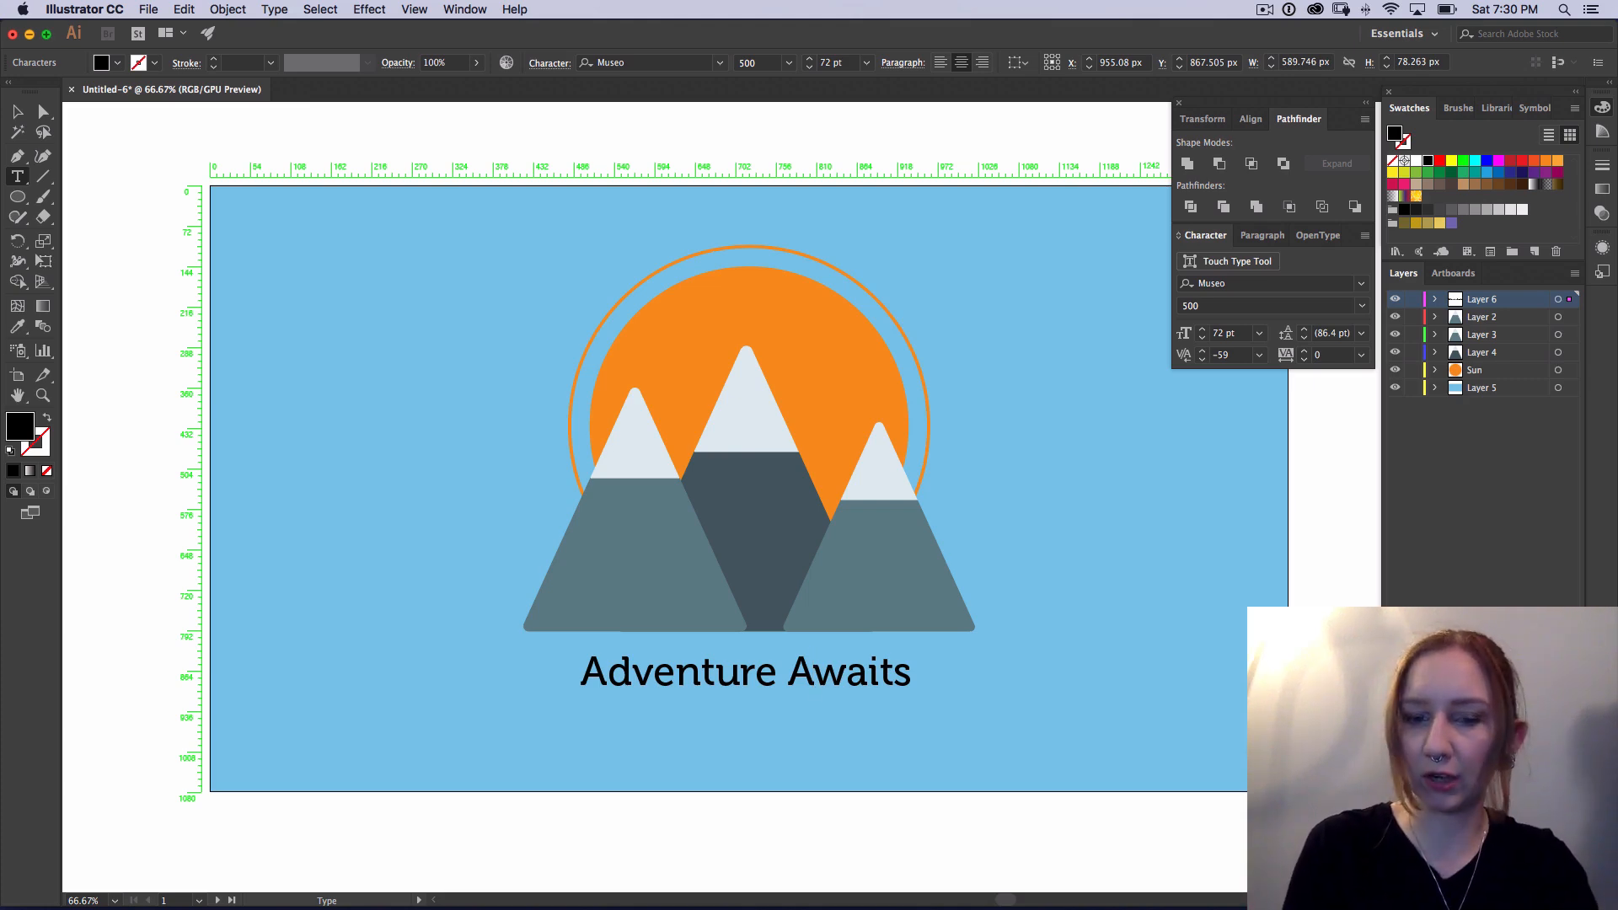
pyautogui.press('alt')
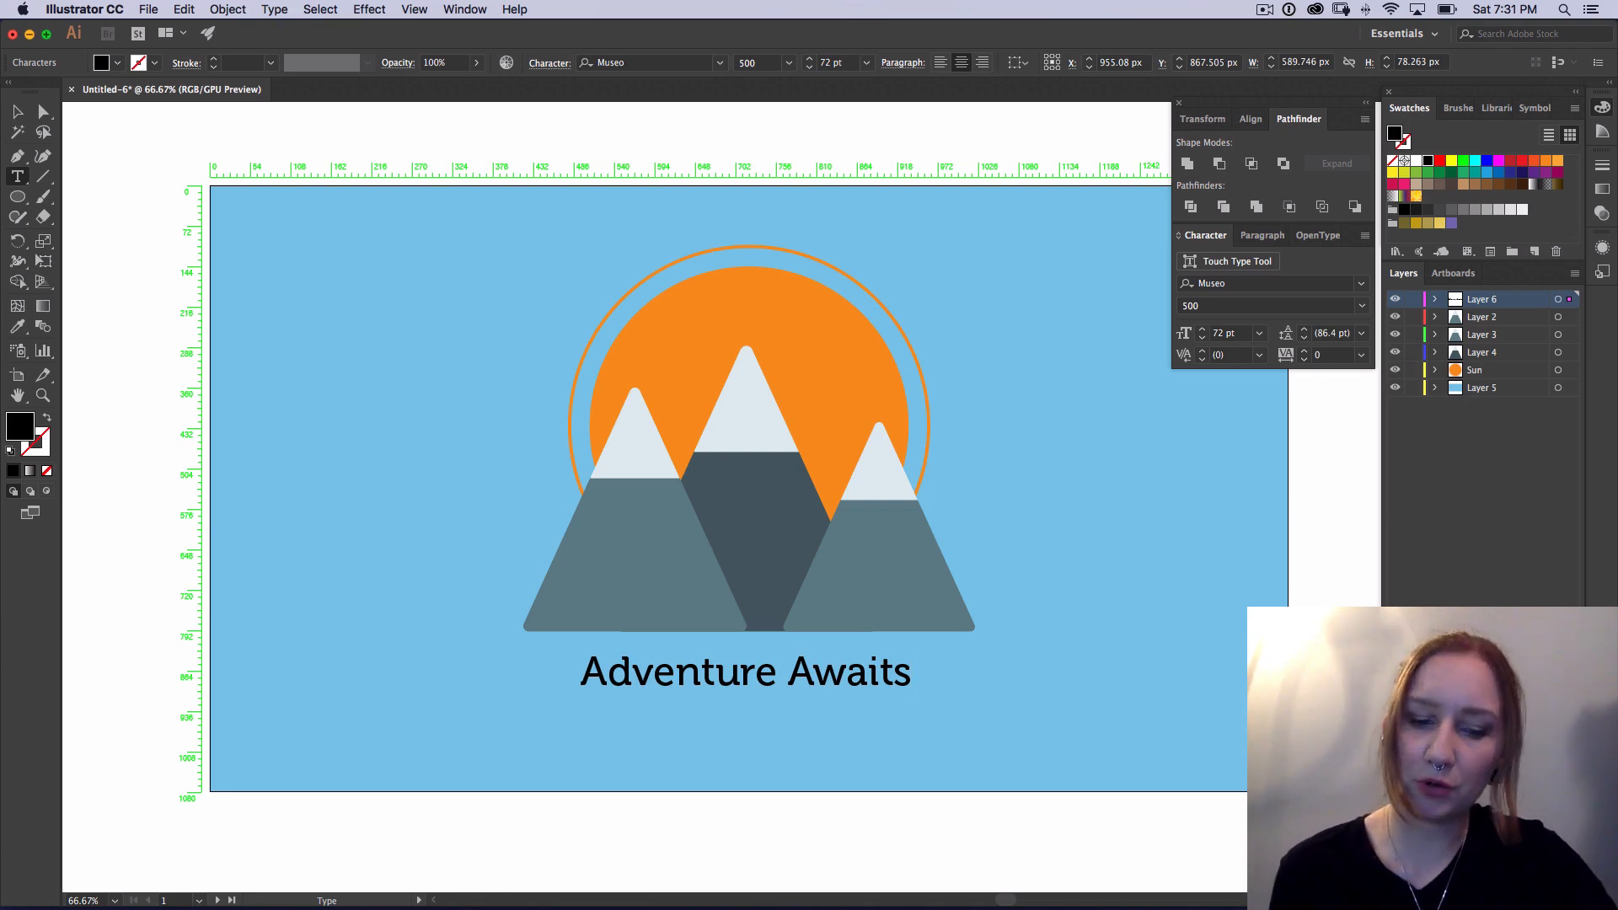
pyautogui.write('v')
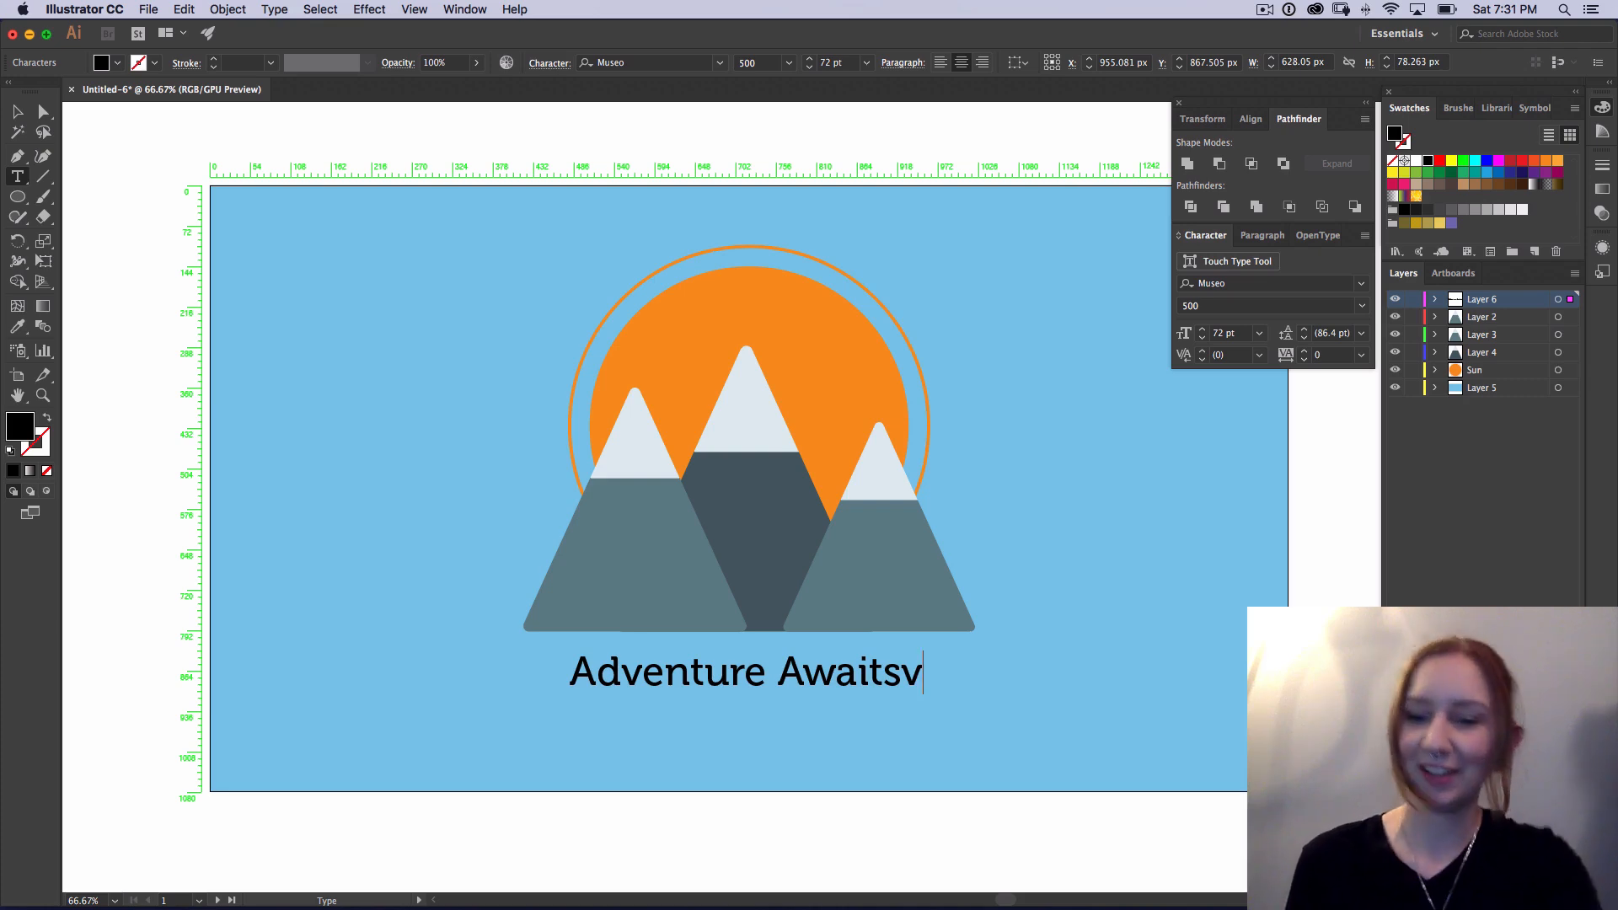
pyautogui.press('BackSpace')
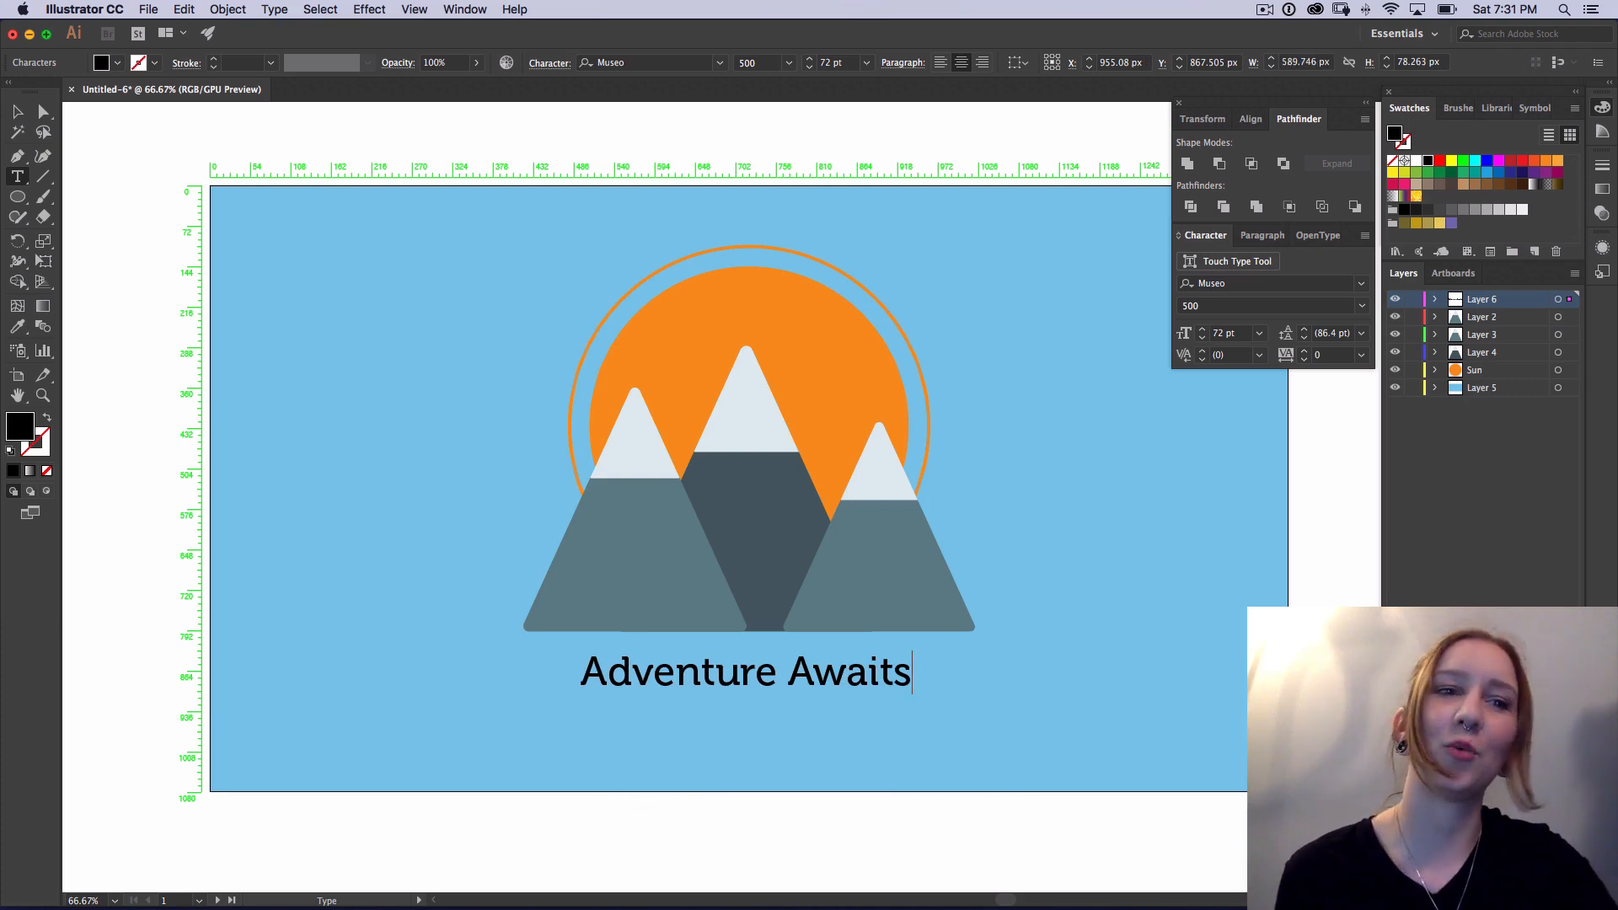
pyautogui.press('Escape')
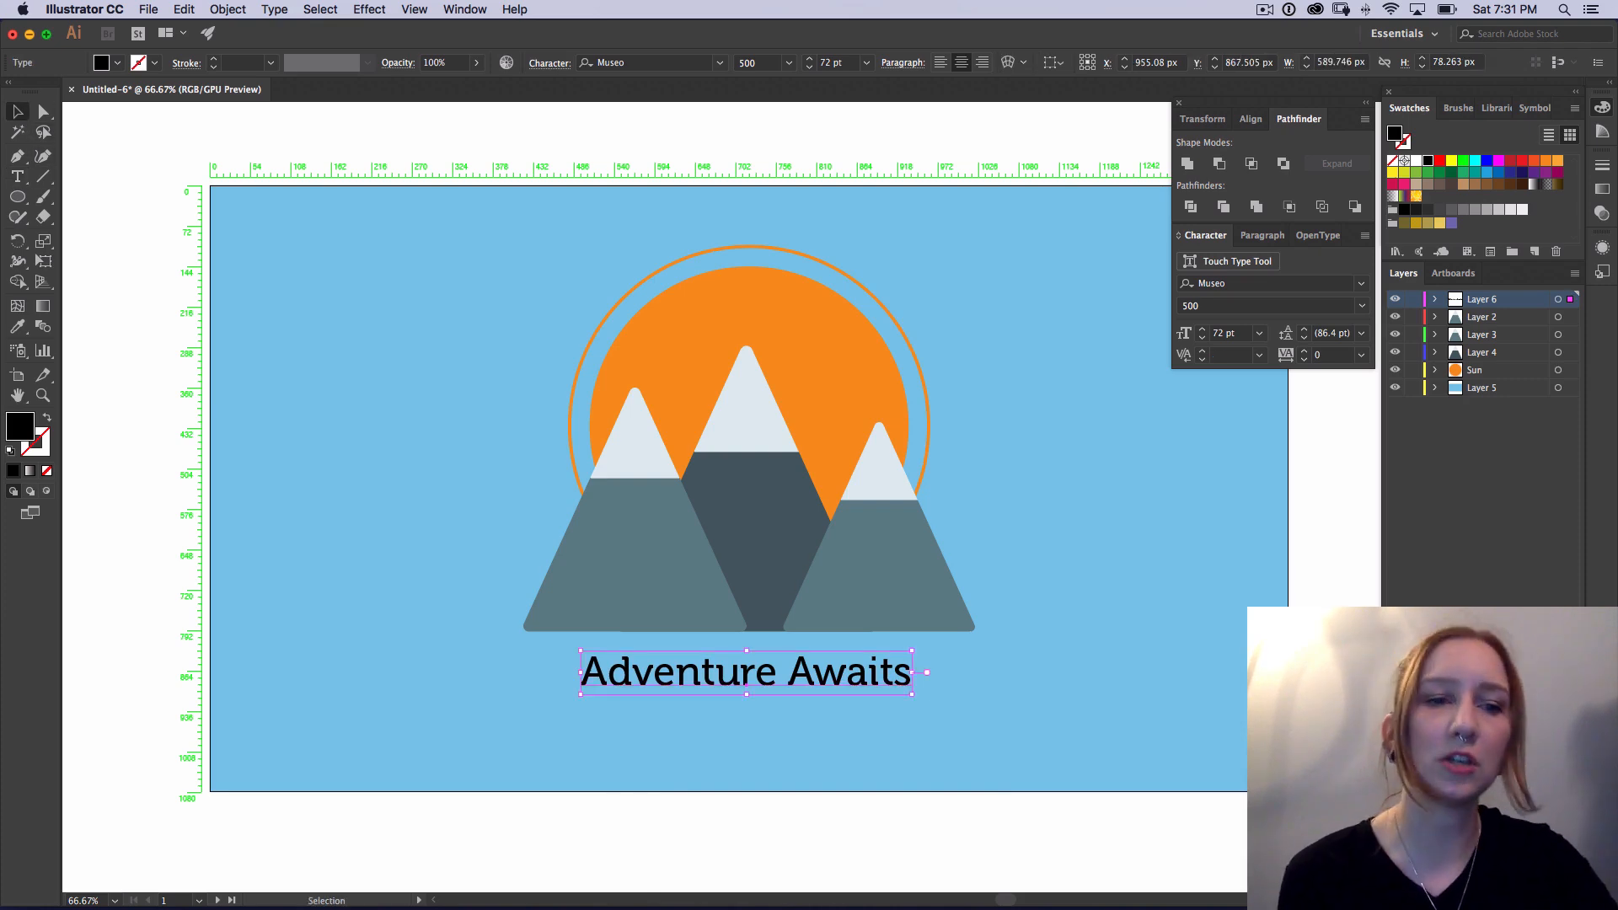
# Step: Set the "Adventure Awaits" text's fill color to f2f8f9 and clear the selection
pyautogui.doubleClick(19, 426)
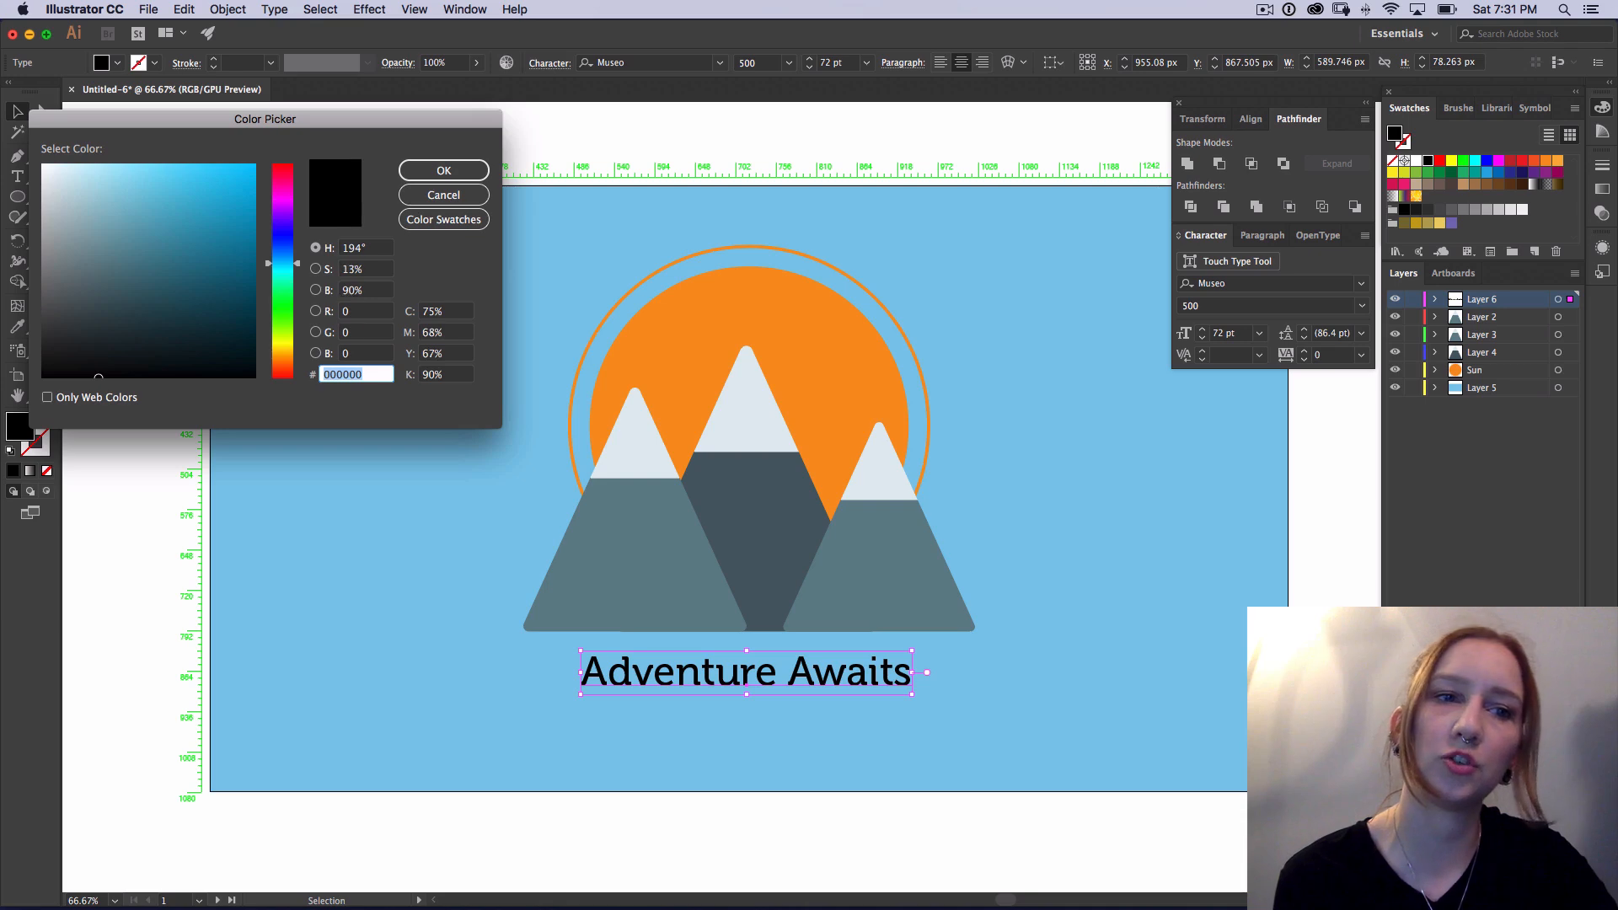
pyautogui.write('f2f8f9')
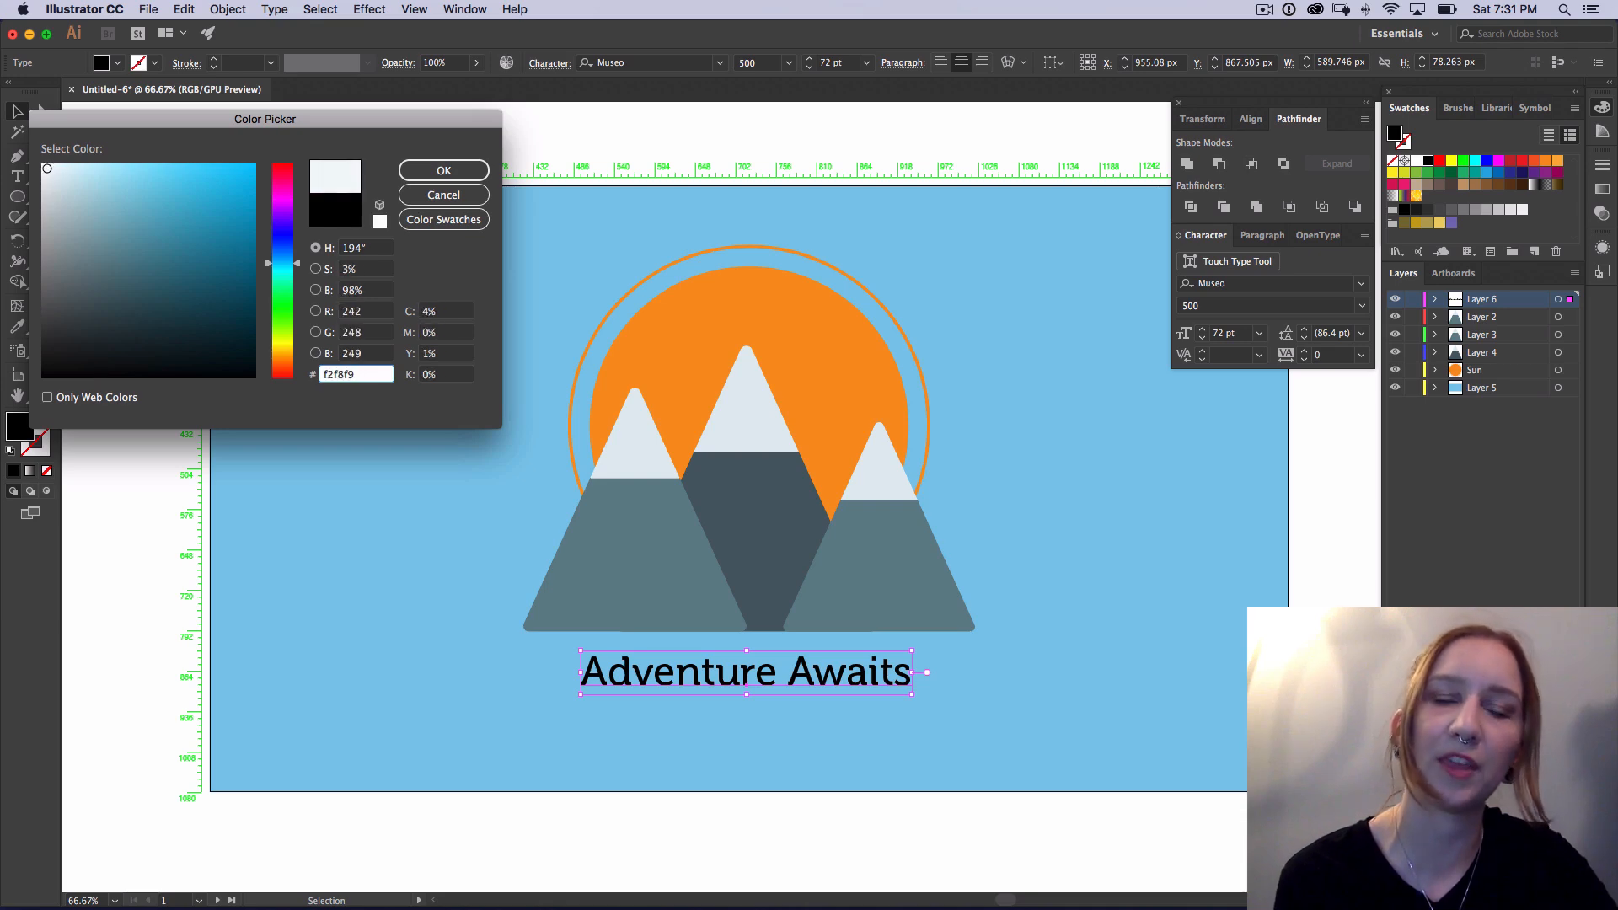
pyautogui.press('Return')
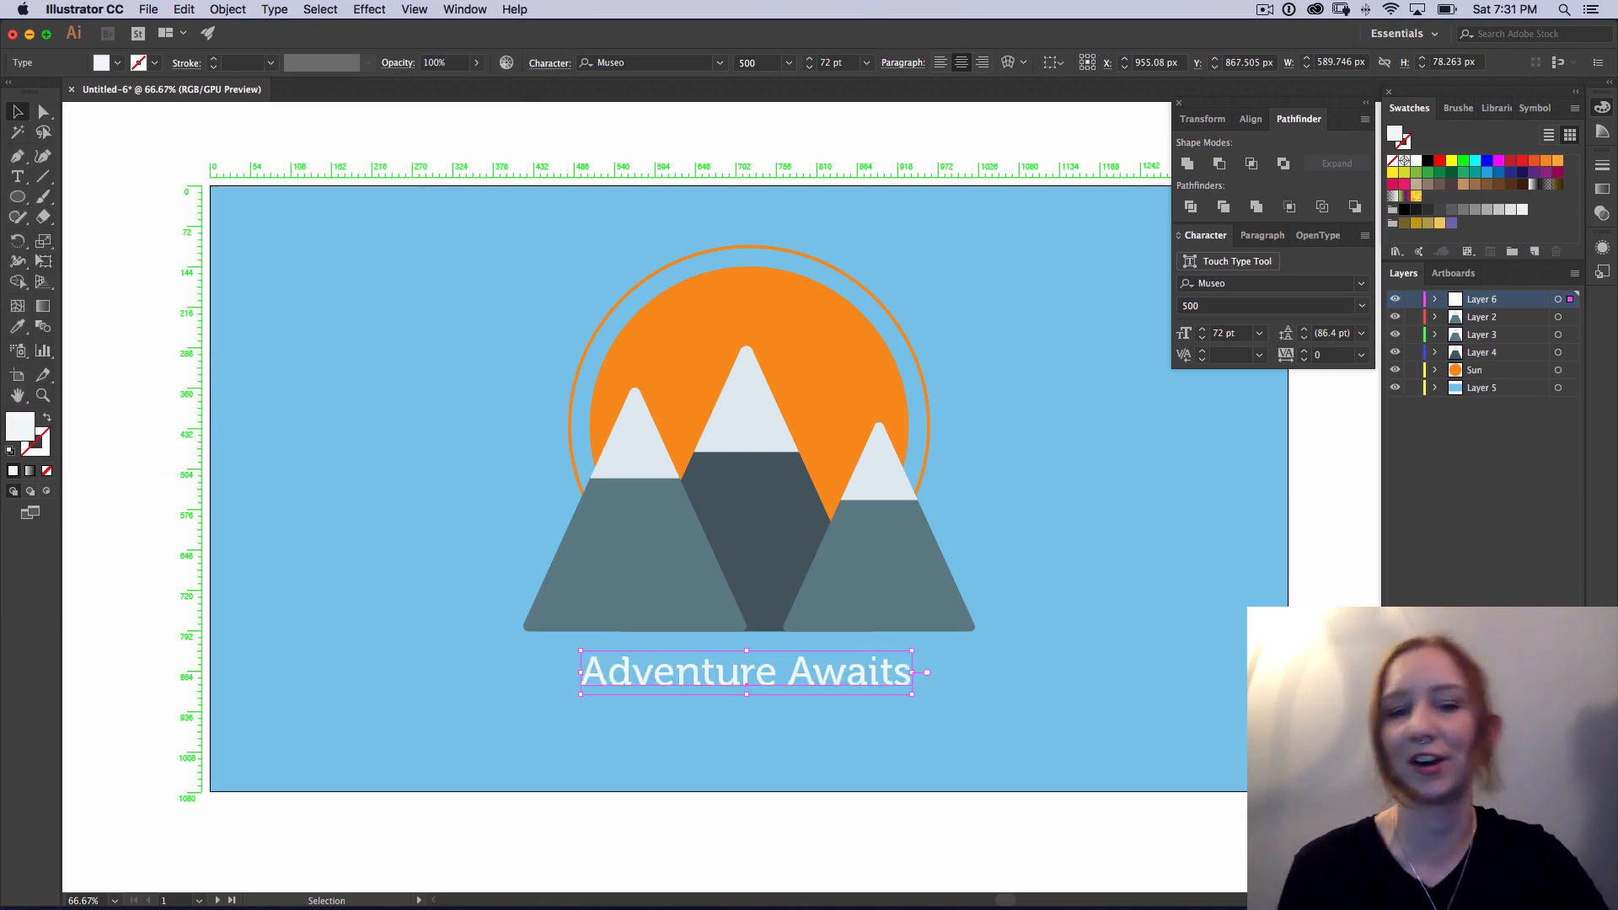
pyautogui.press('super+shift+a')
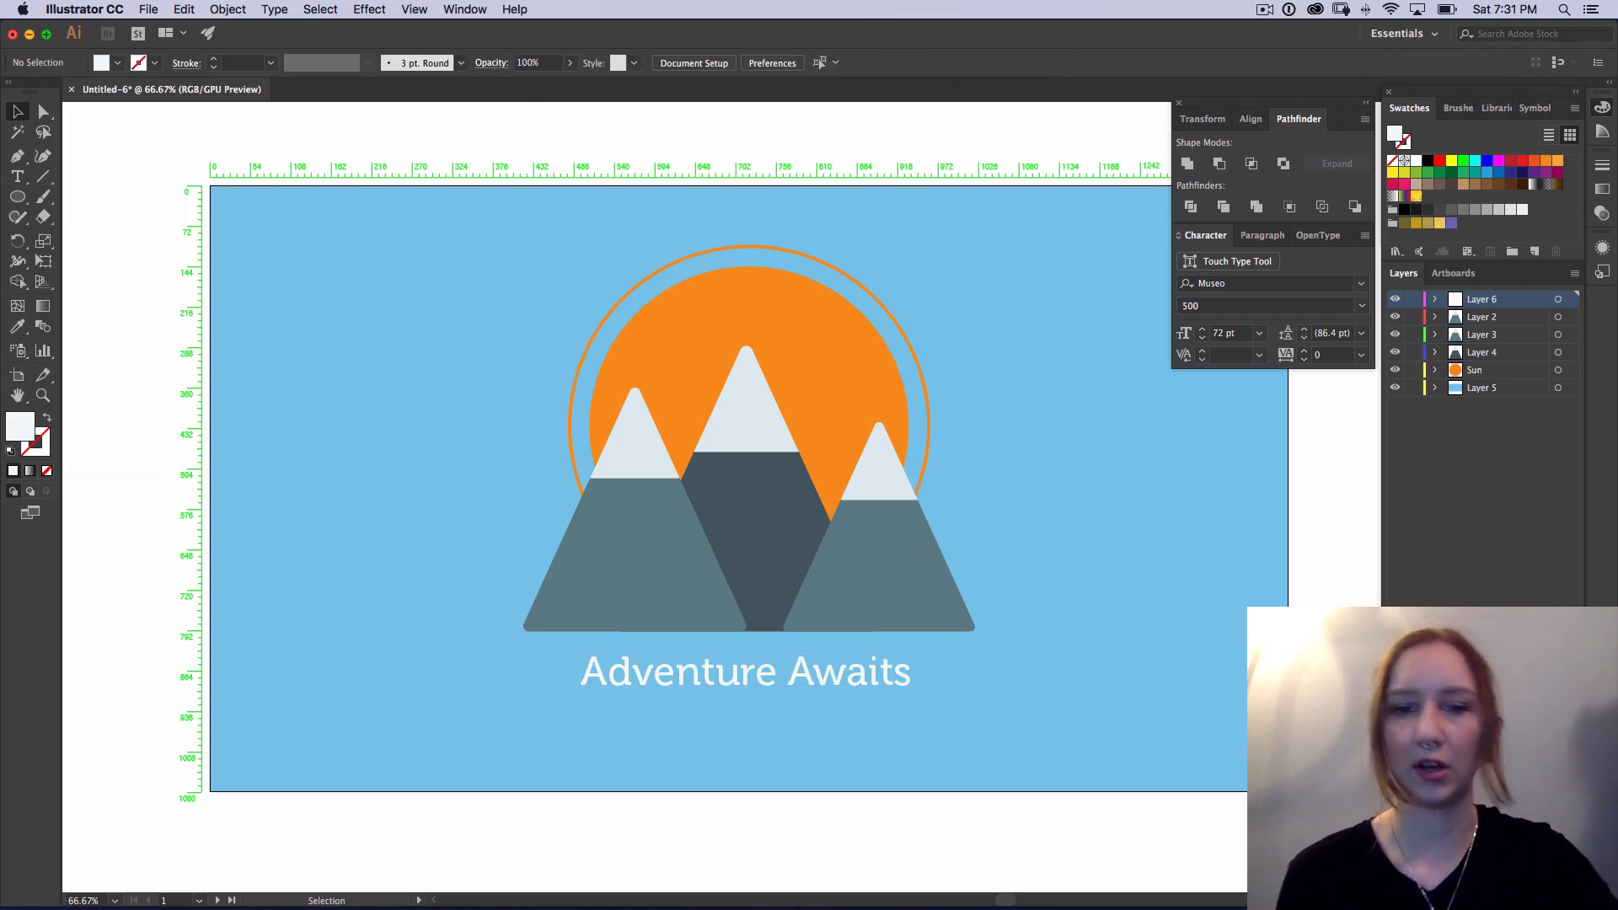
# Step: Convert the "Adventure Awaits" text to outlines and expand Layer 6 and its group down to the individual letter shapes
pyautogui.click(758, 674)
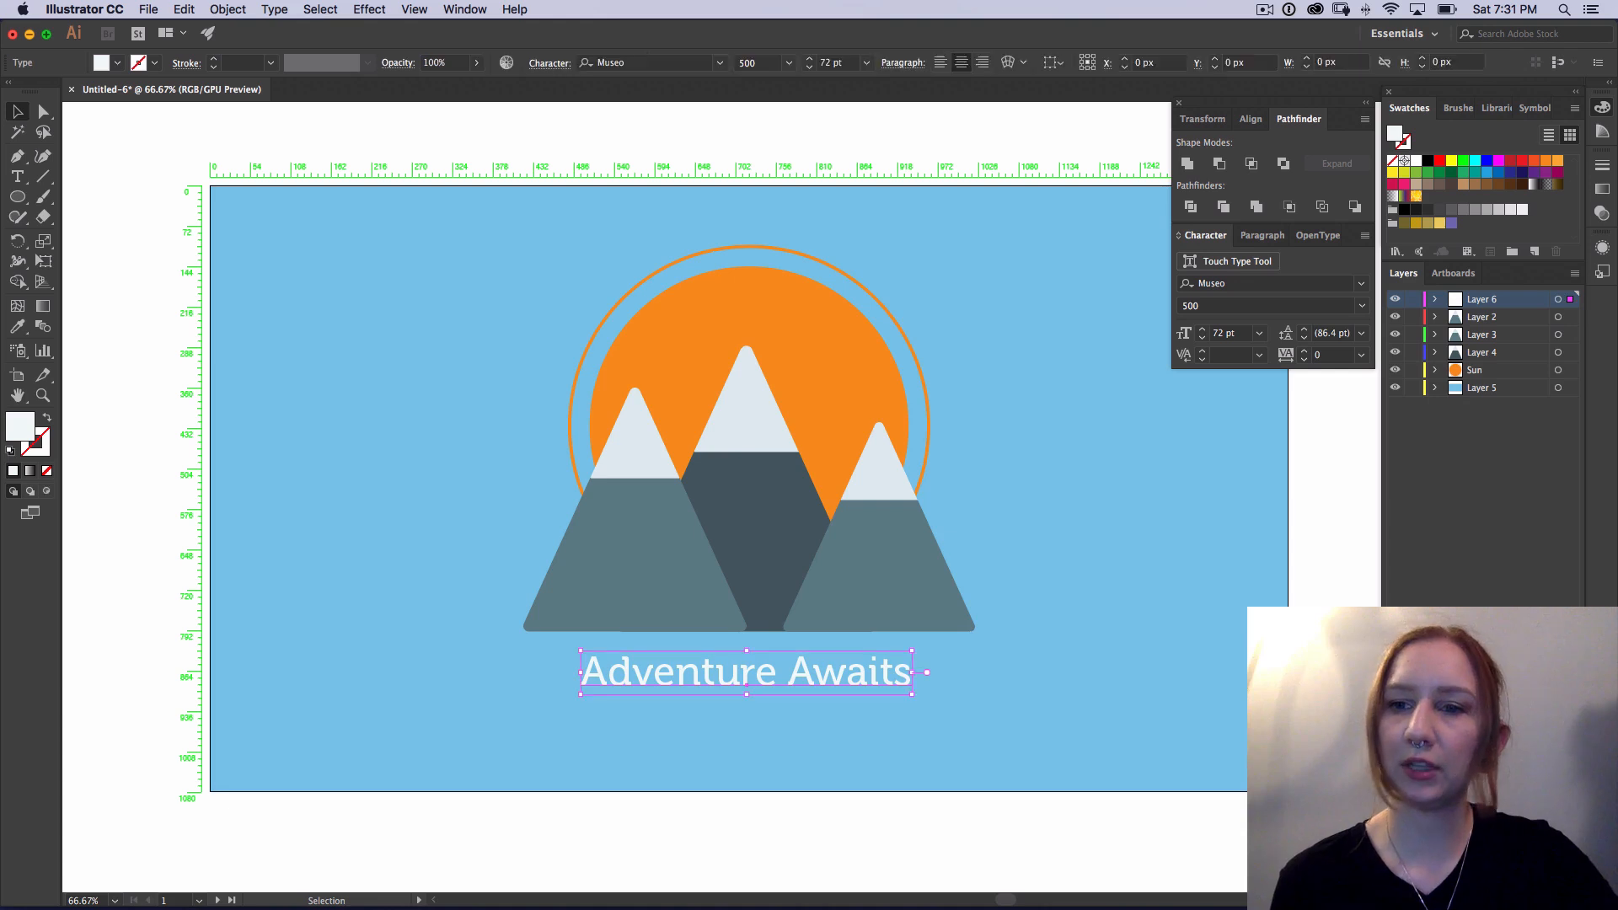
pyautogui.click(1435, 299)
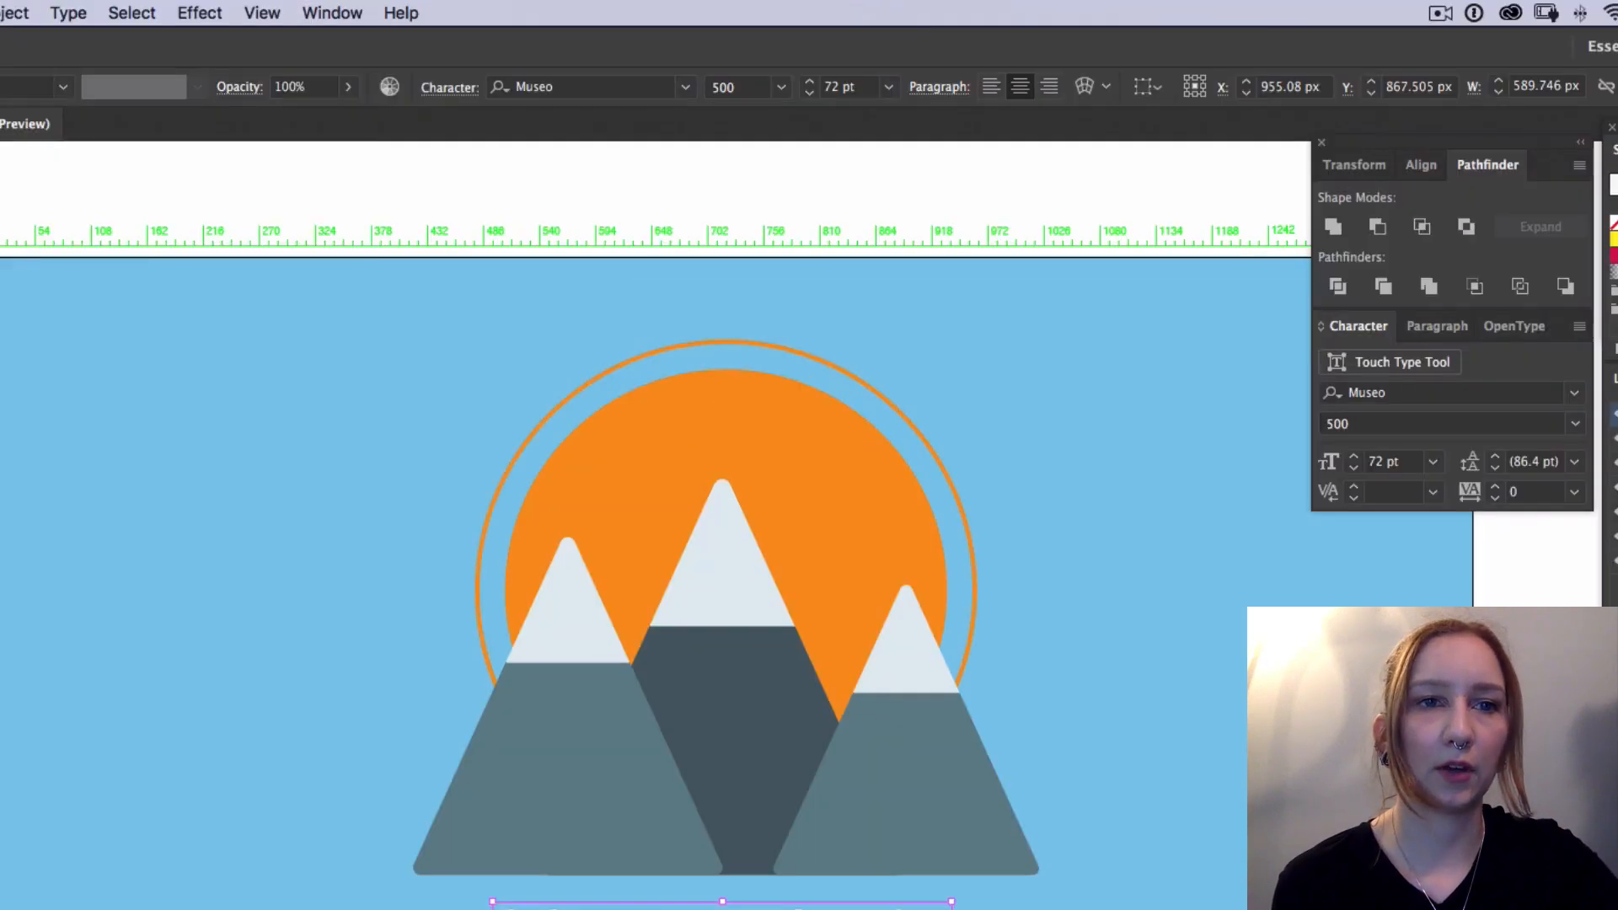
pyautogui.click(274, 10)
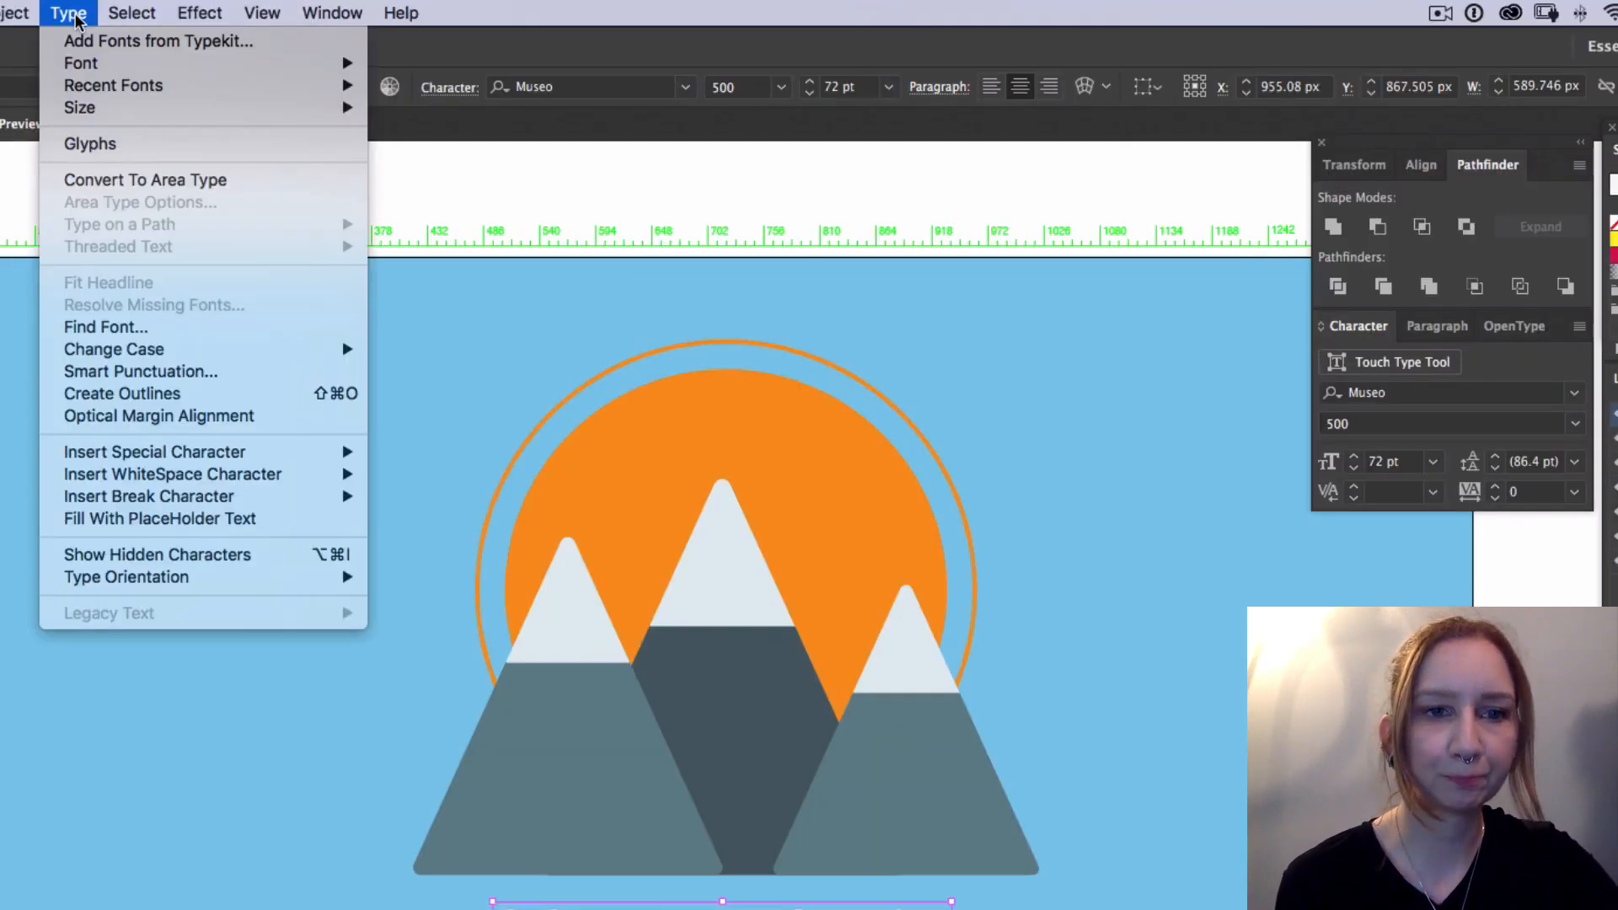
pyautogui.click(339, 394)
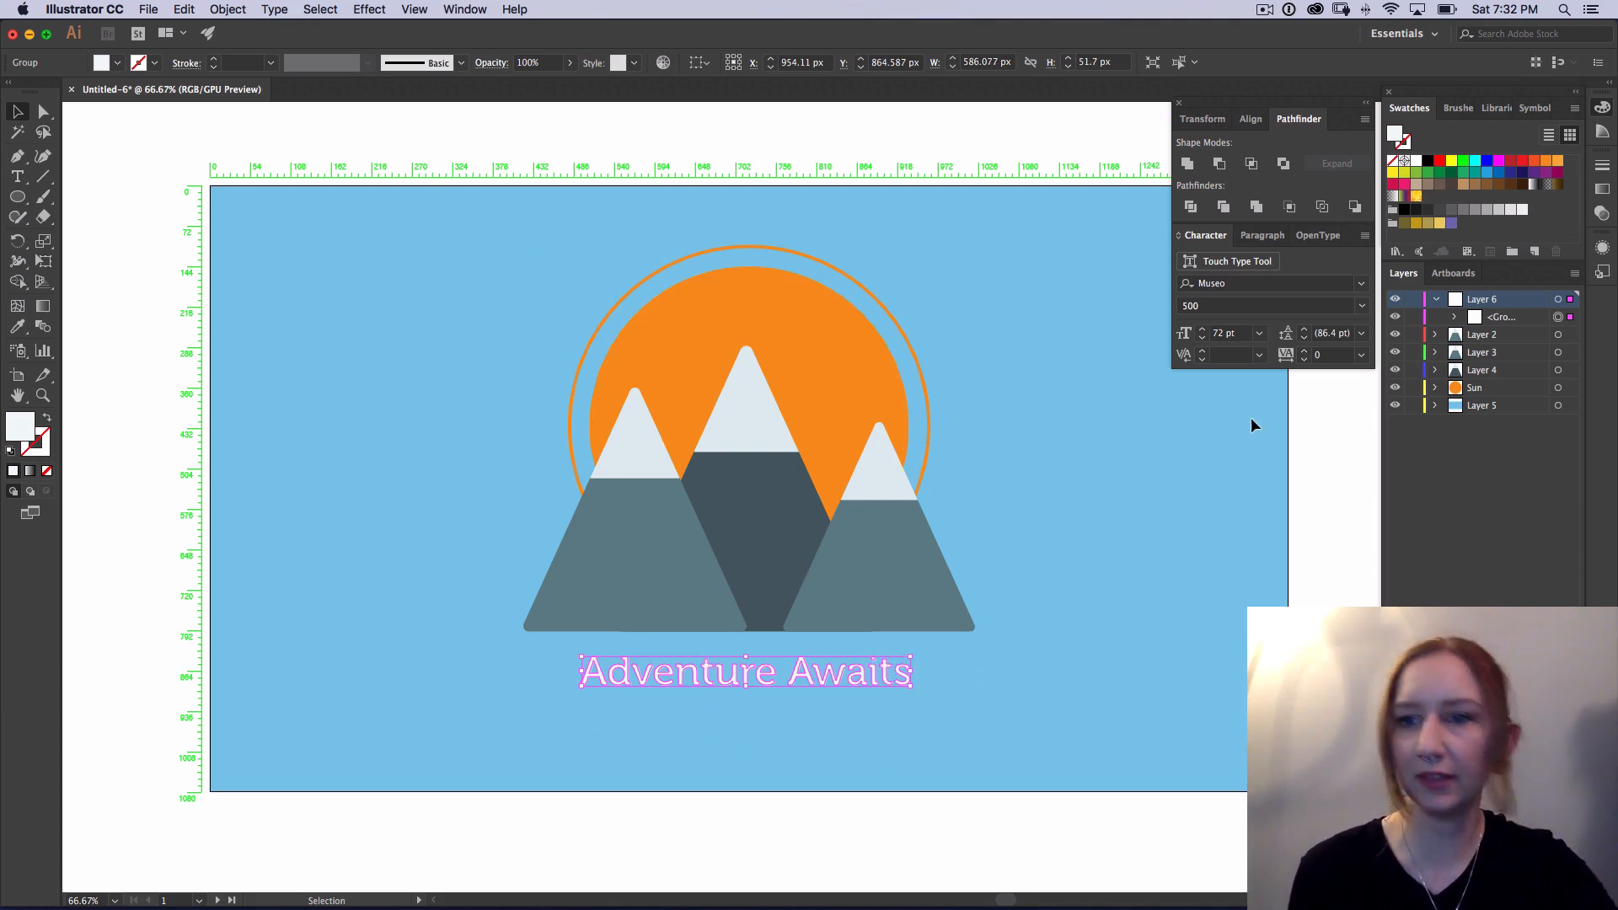
pyautogui.click(1455, 317)
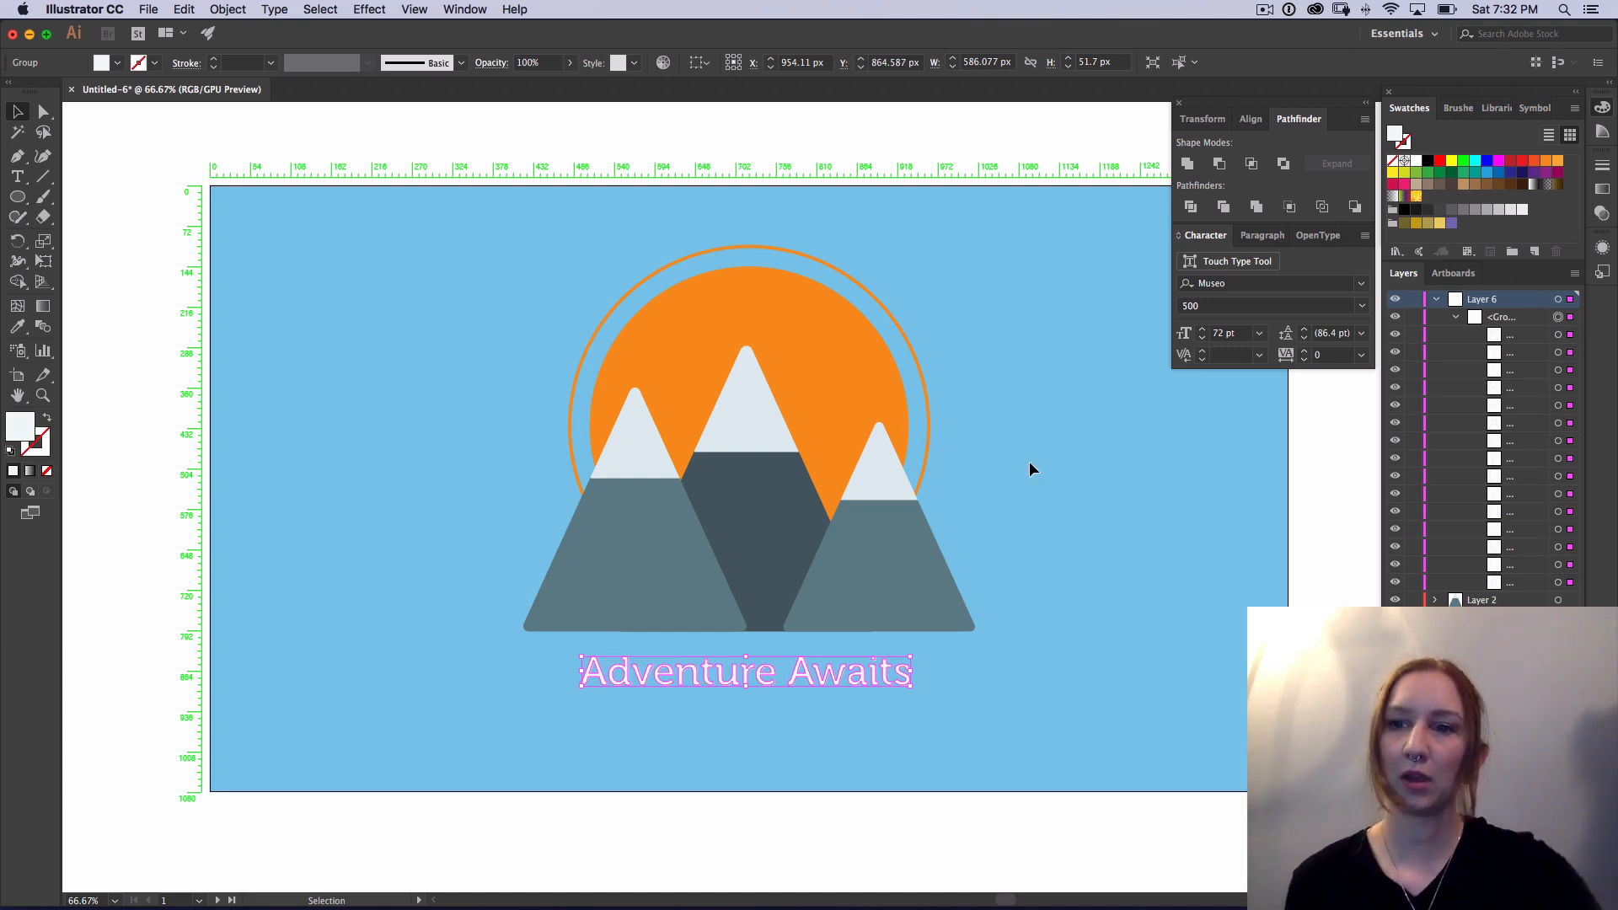
# Step: Collapse Layer 6 in the layer list
pyautogui.click(1438, 300)
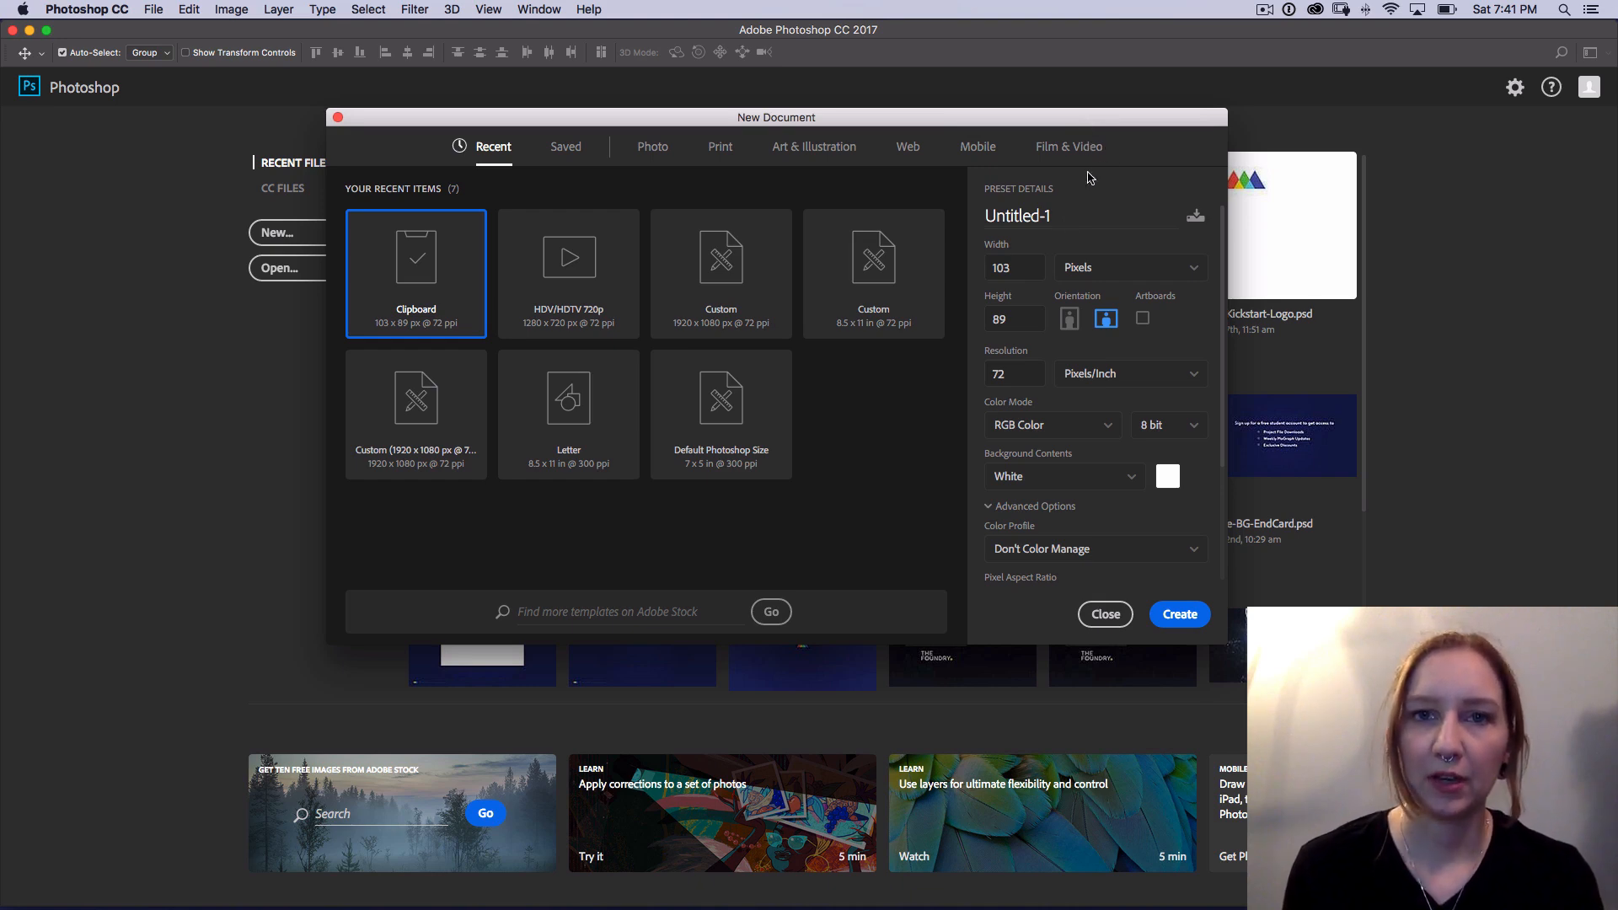
# Step: Switch to Photoshop and create a document from the Film & Video HDTV 1080p preset, 1920 x 1080 px, with White background contents
pyautogui.moveTo(1099, 129); pyautogui.dragTo(1089, 123)
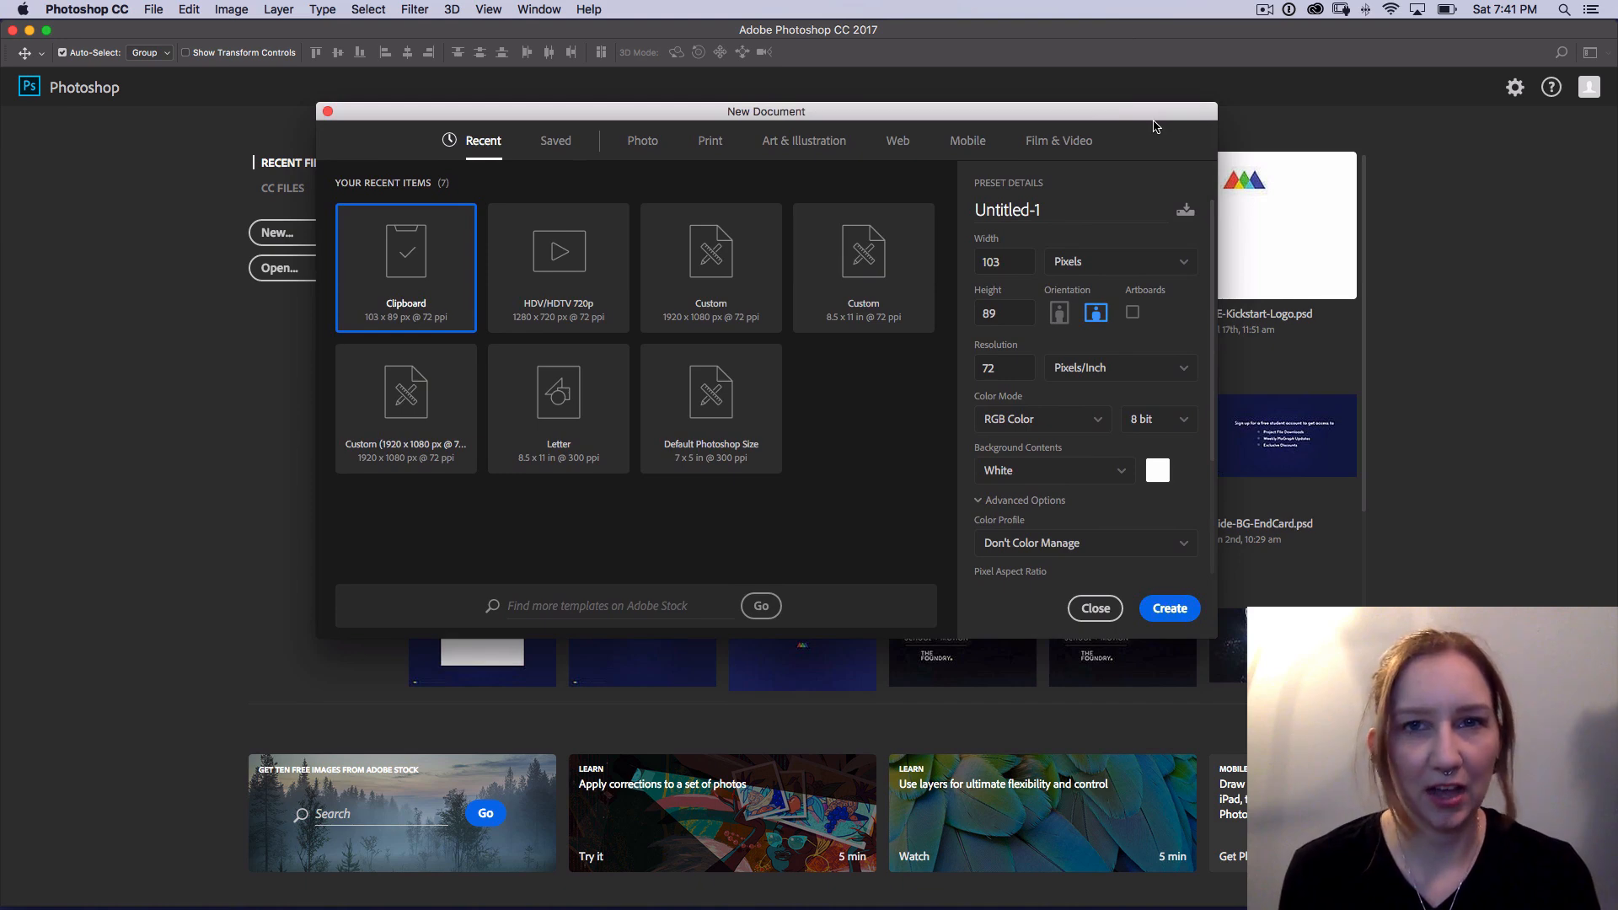
pyautogui.click(1082, 148)
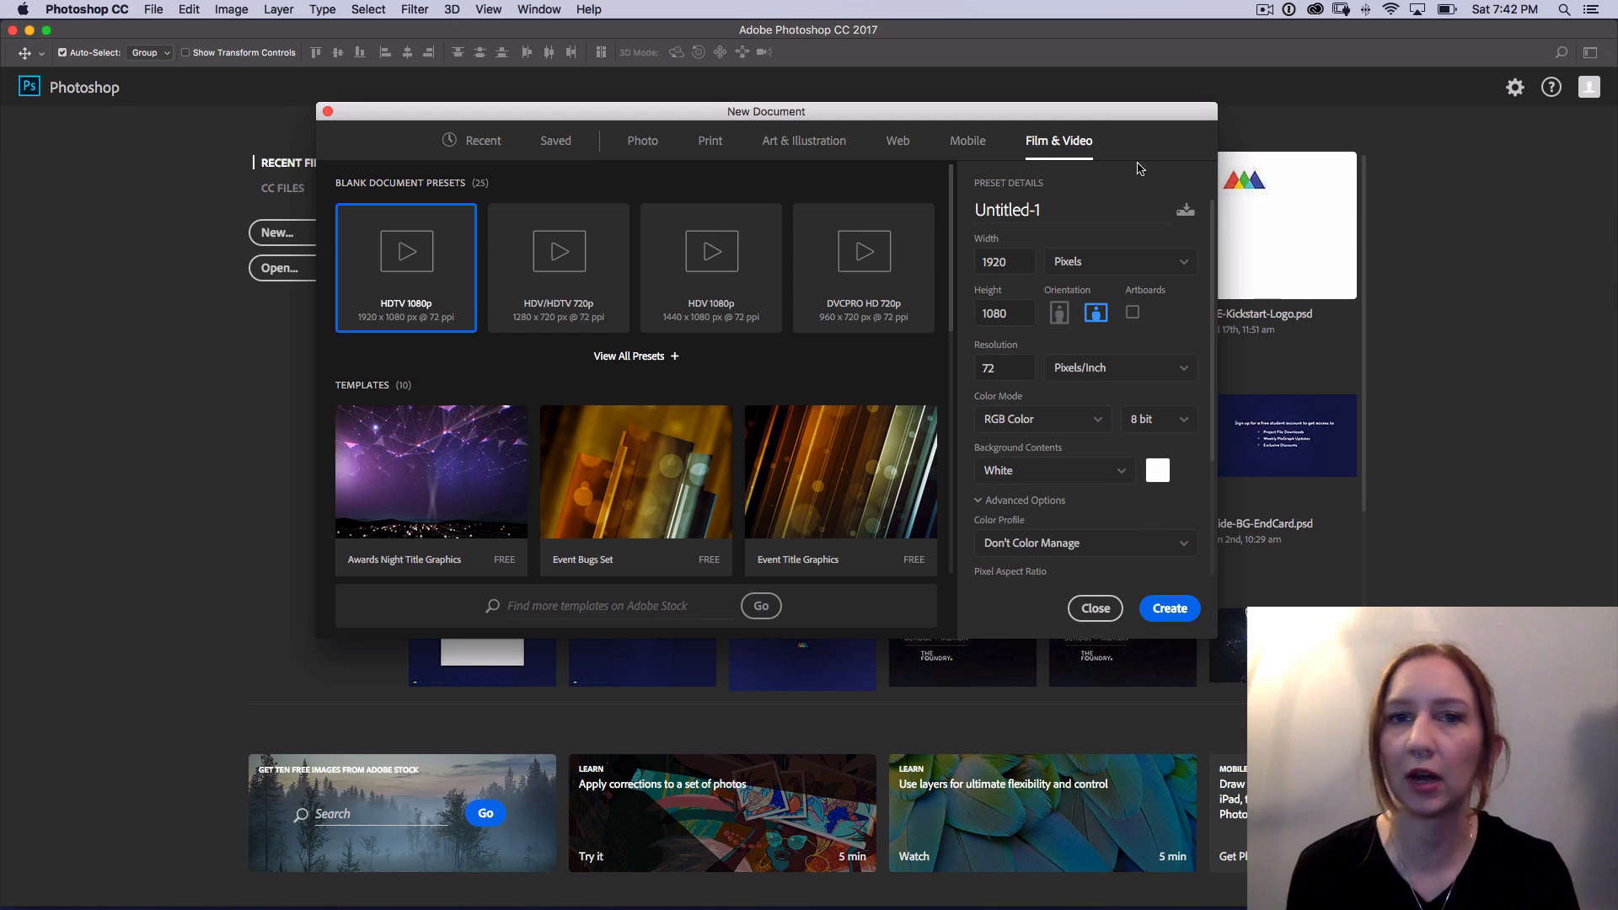
pyautogui.click(1123, 477)
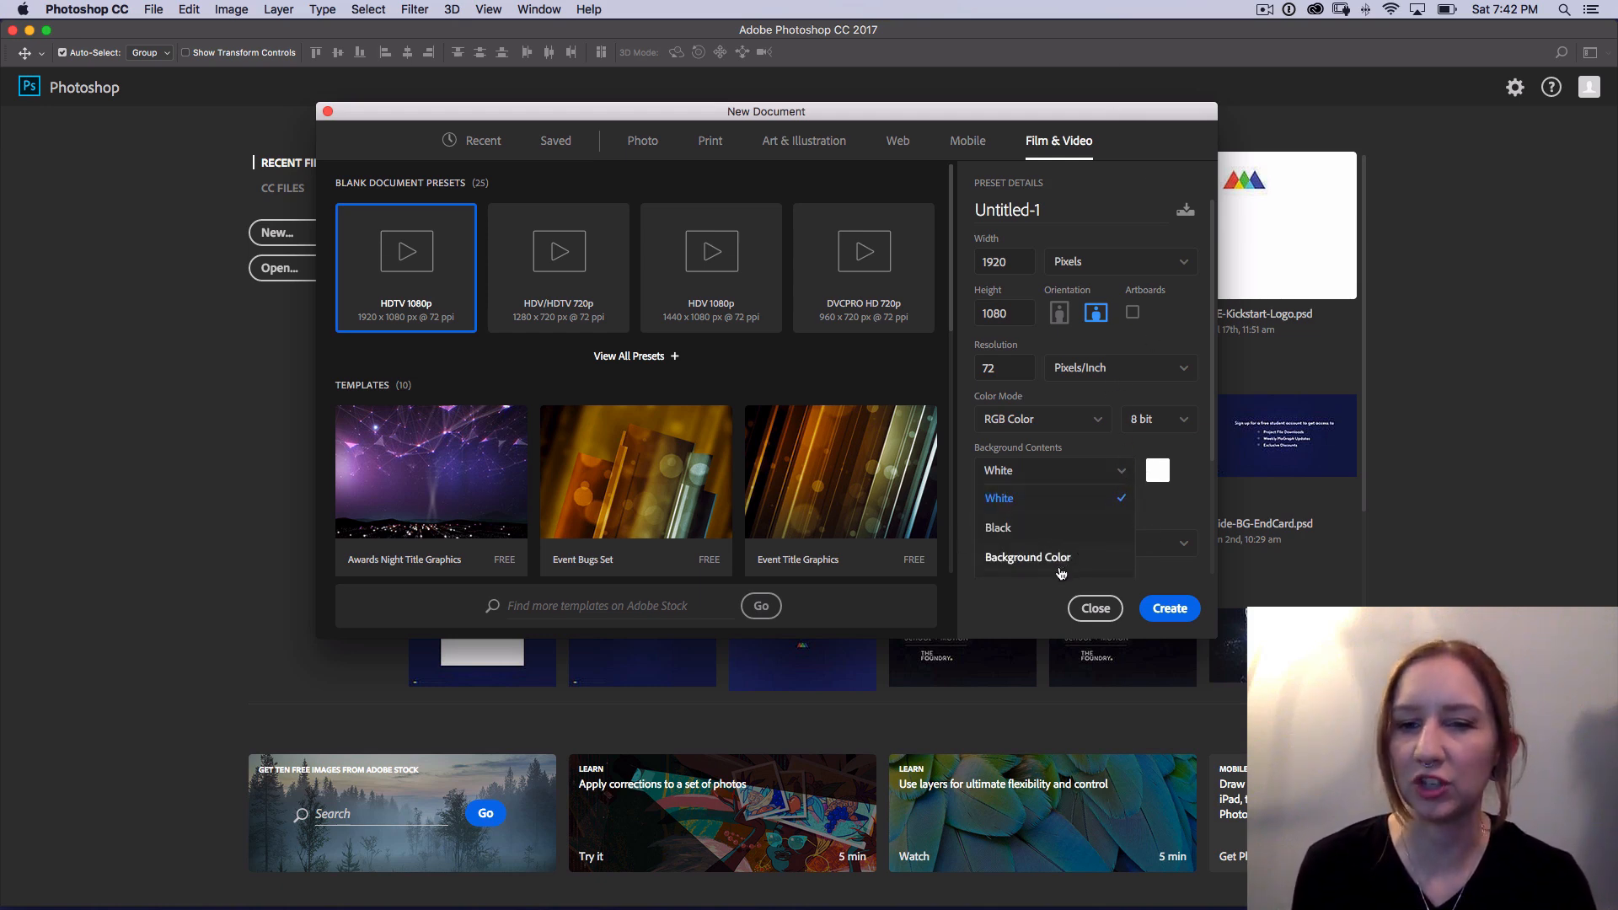
pyautogui.click(1122, 477)
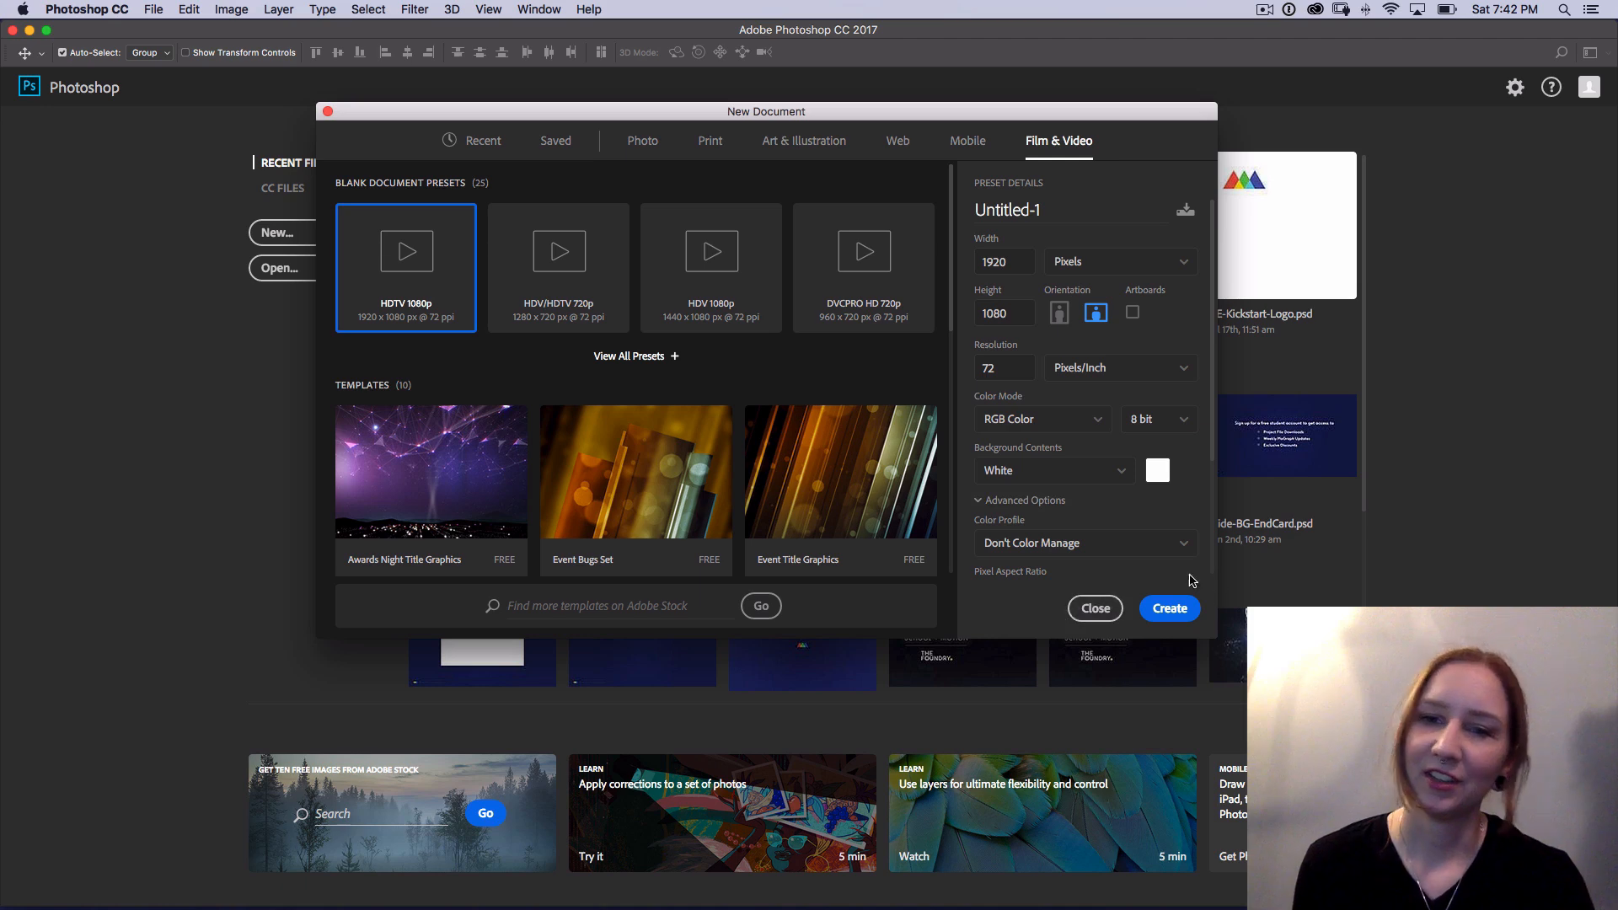
pyautogui.click(1174, 613)
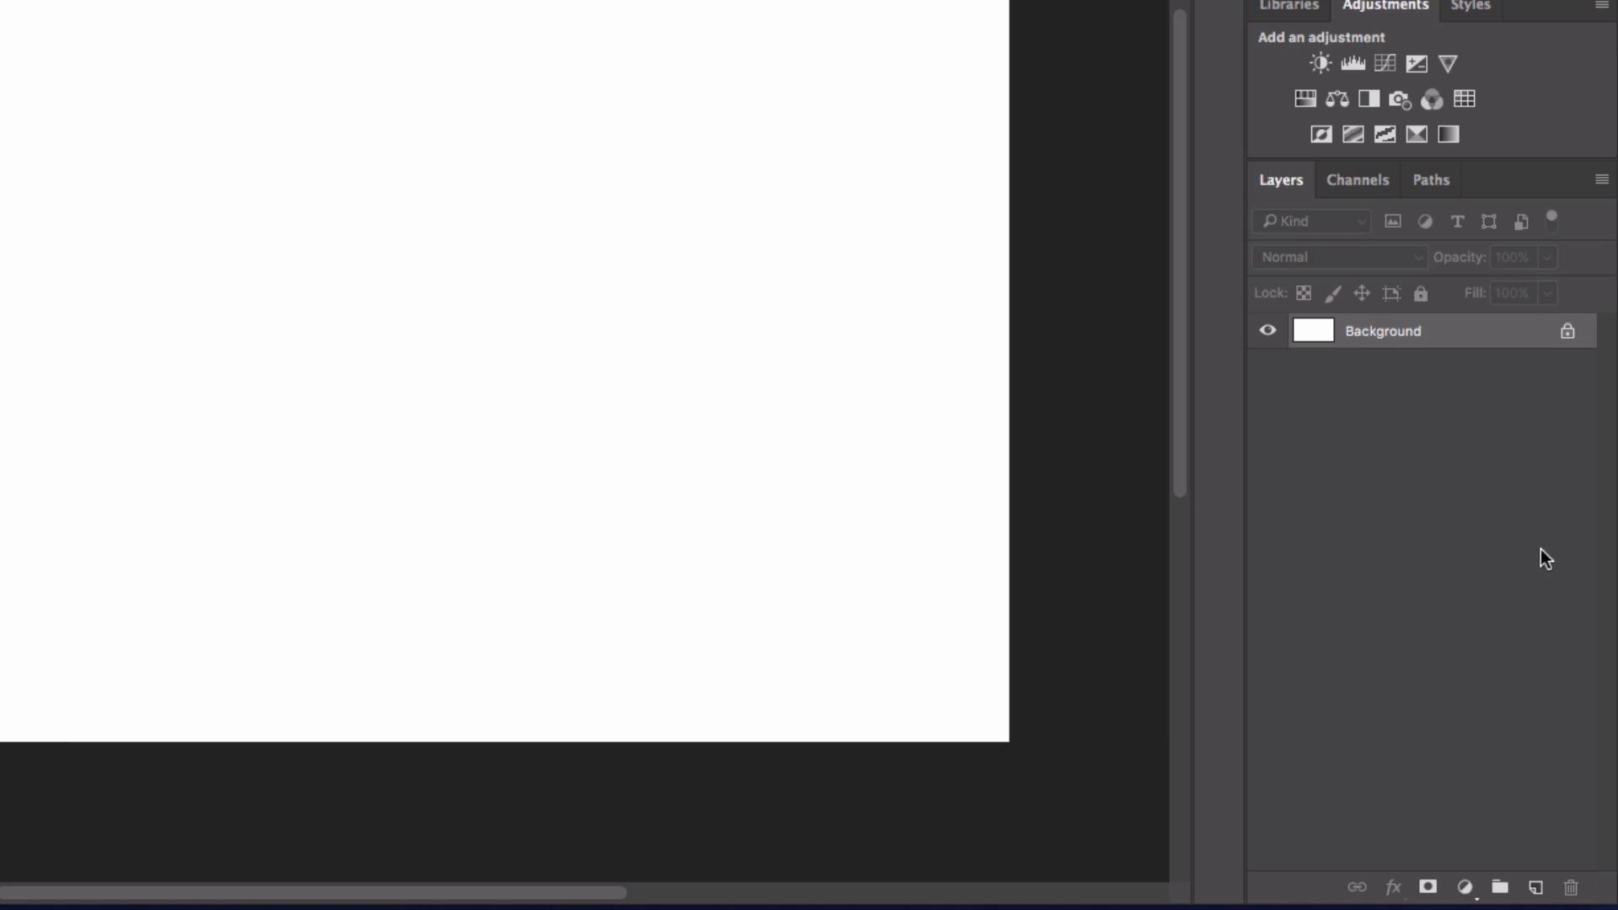
# Step: Add a new empty layer above the Background, unlock the Background layer and delete it
pyautogui.click(1536, 886)
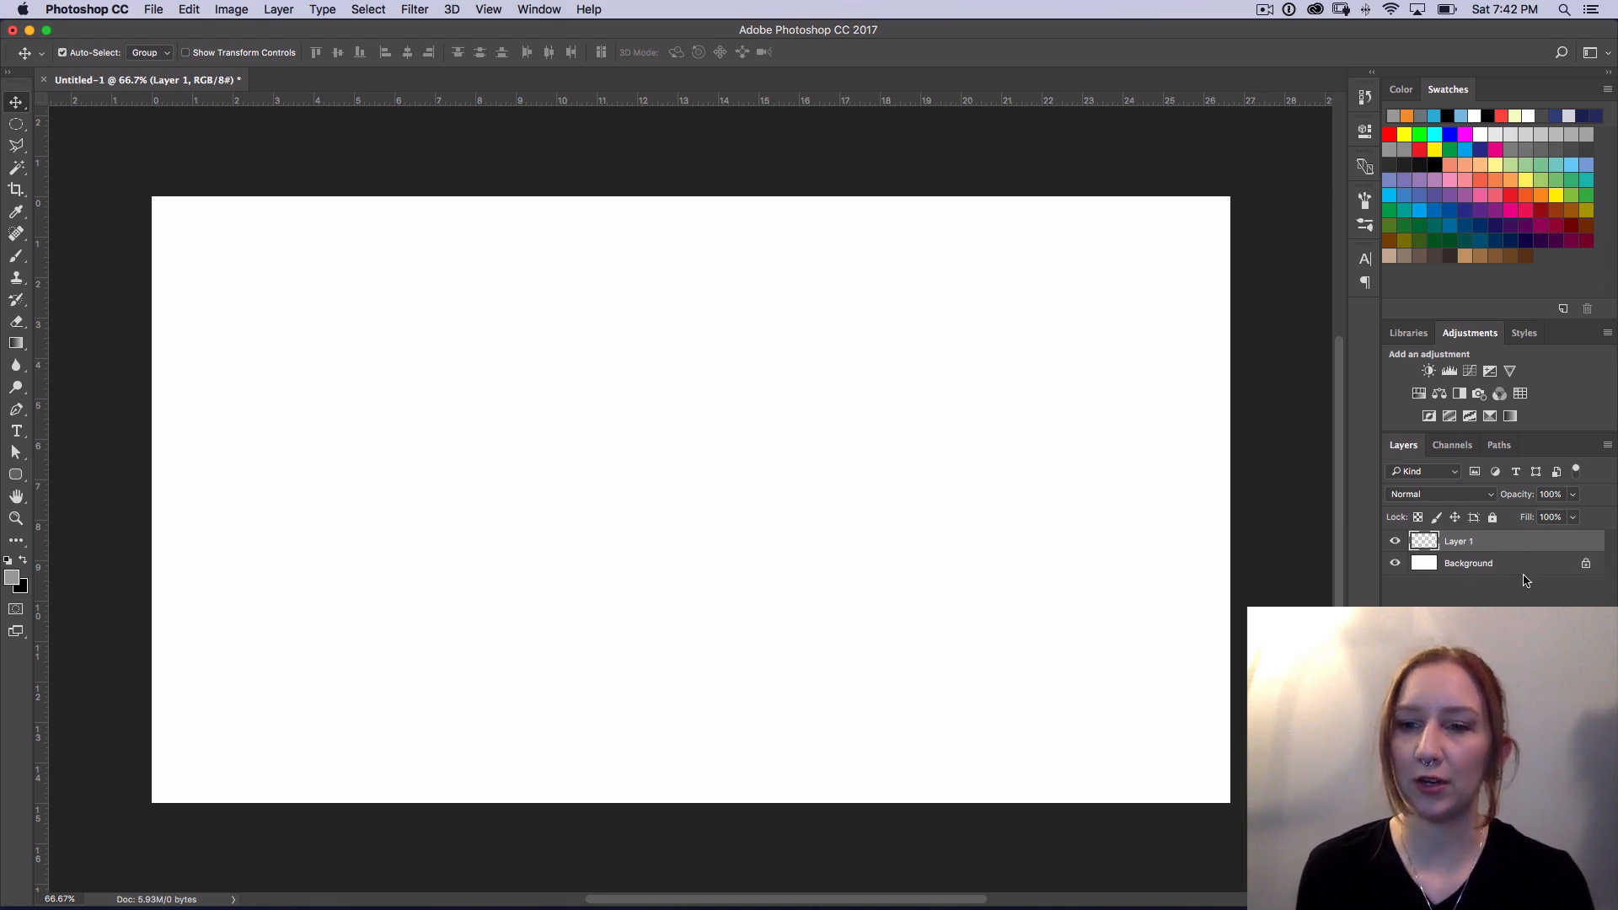
pyautogui.click(1508, 565)
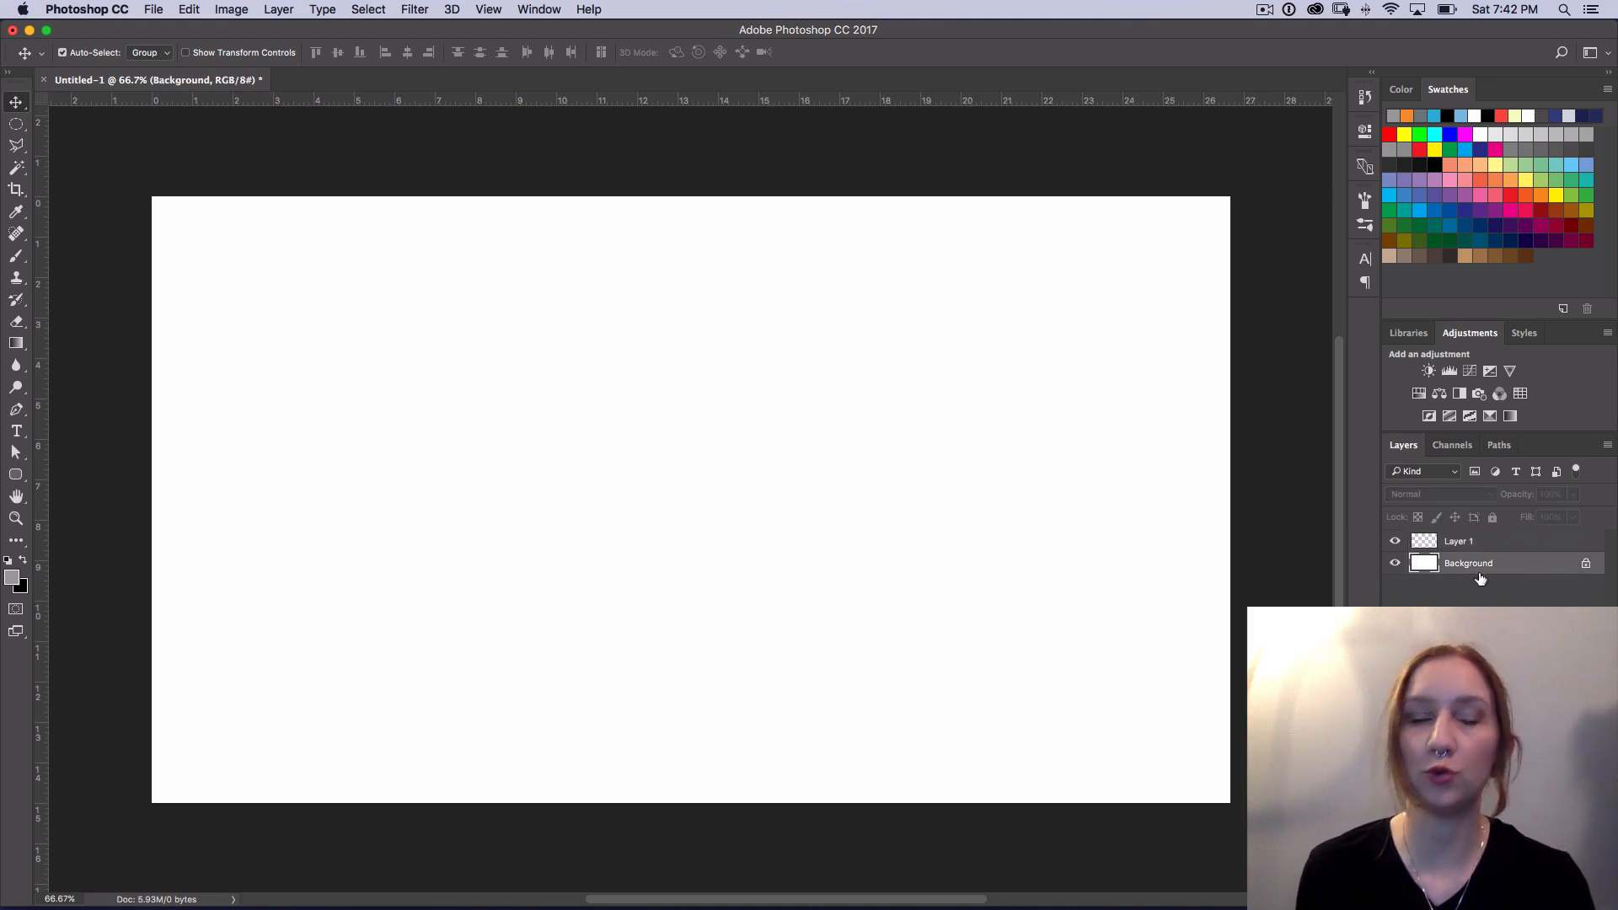
pyautogui.click(1586, 563)
pyautogui.moveTo(1513, 564); pyautogui.dragTo(1573, 889)
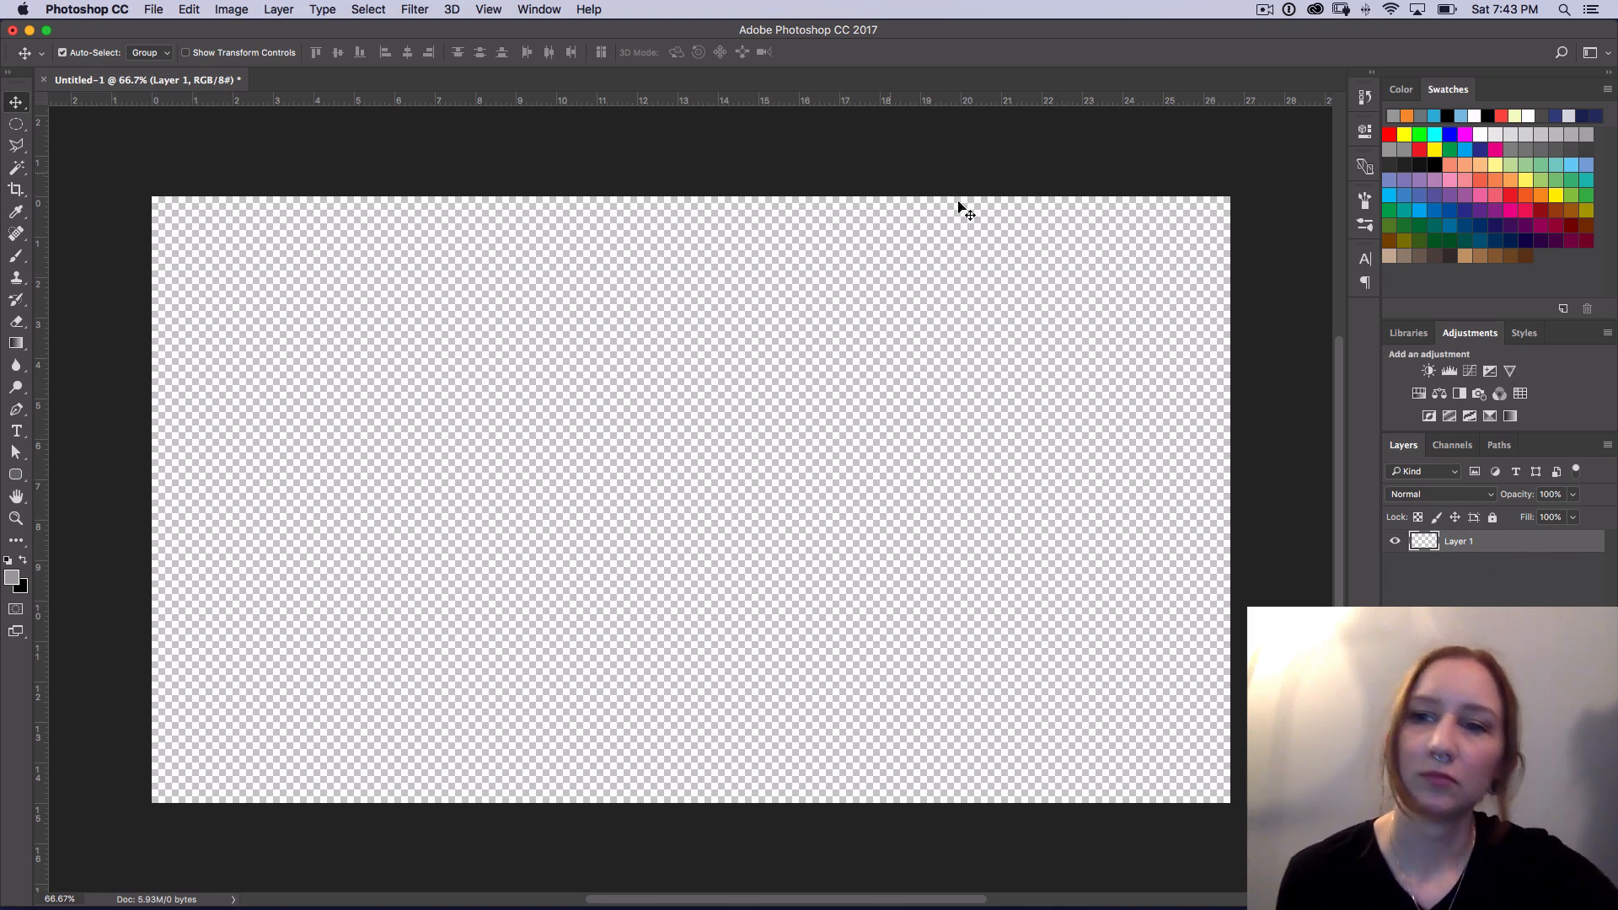
# Step: Set the foreground color to the light blue 6ab3dd
pyautogui.click(15, 580)
pyautogui.moveTo(628, 319); pyautogui.dragTo(628, 328)
pyautogui.moveTo(497, 260)
pyautogui.mouseDown()
pyautogui.moveTo(502, 351)
pyautogui.moveTo(502, 264)
pyautogui.mouseUp()
pyautogui.click(636, 333)
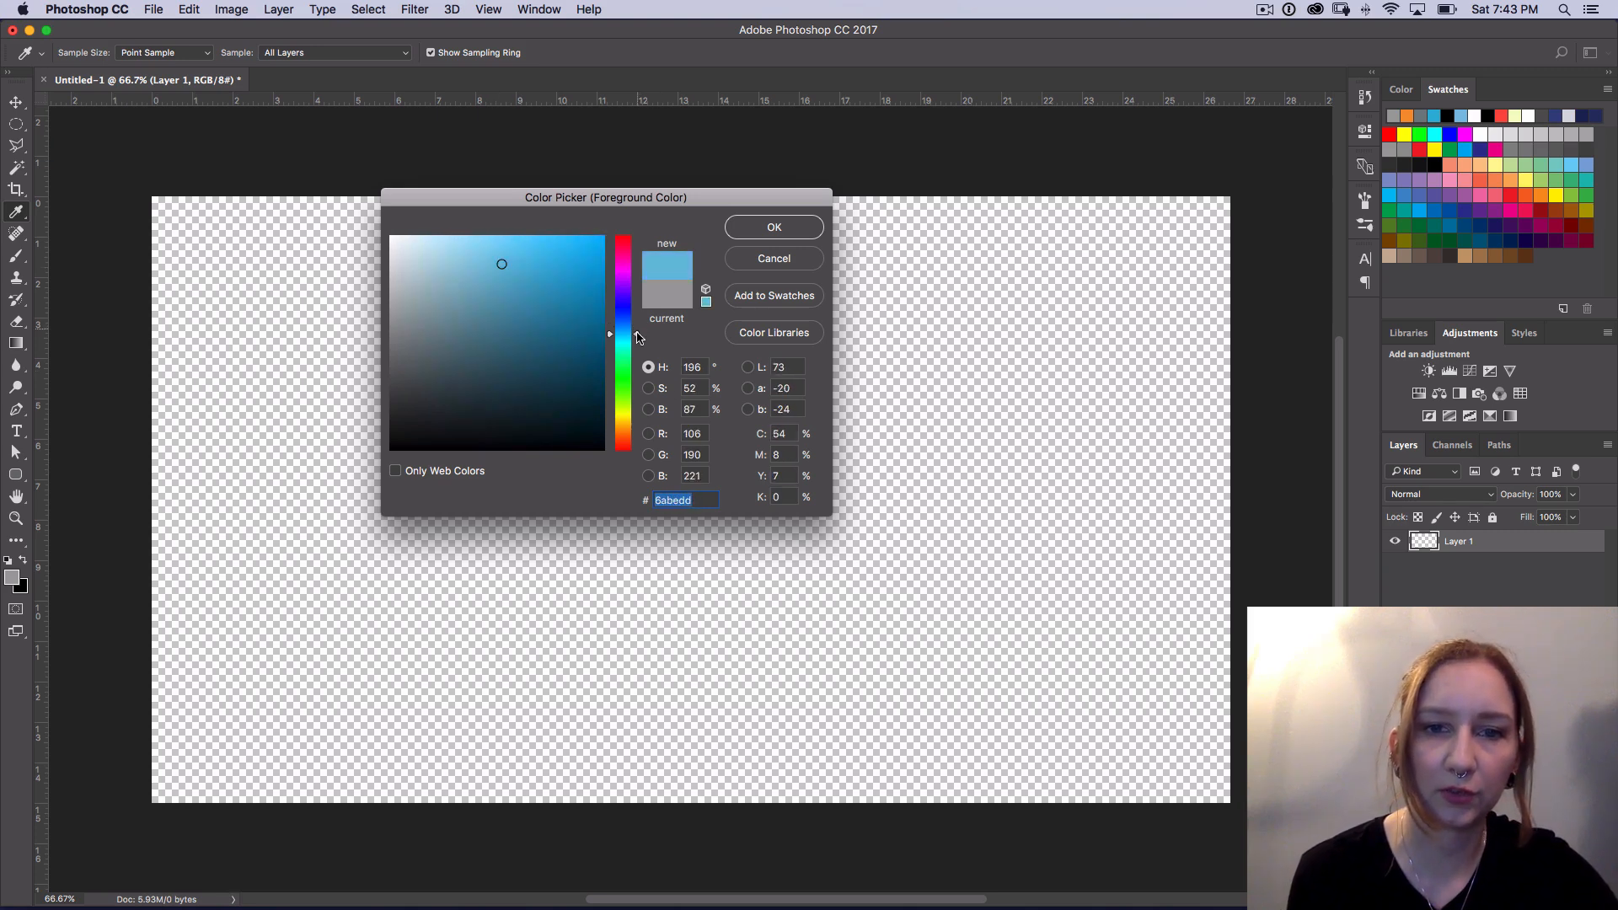
pyautogui.moveTo(638, 337); pyautogui.dragTo(641, 334)
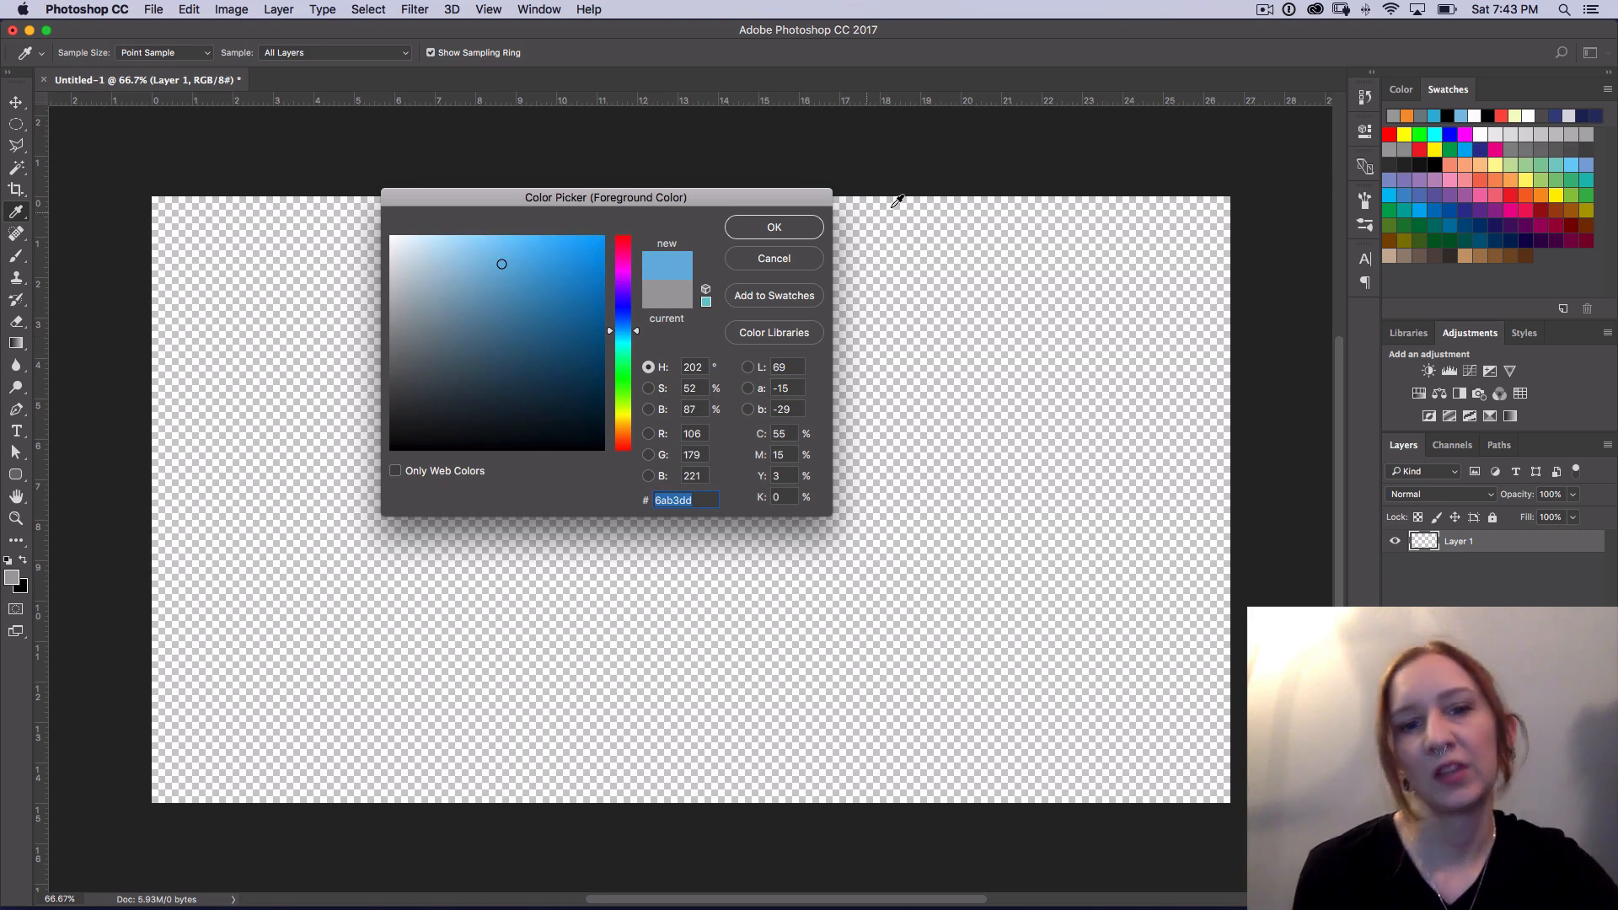
pyautogui.click(774, 228)
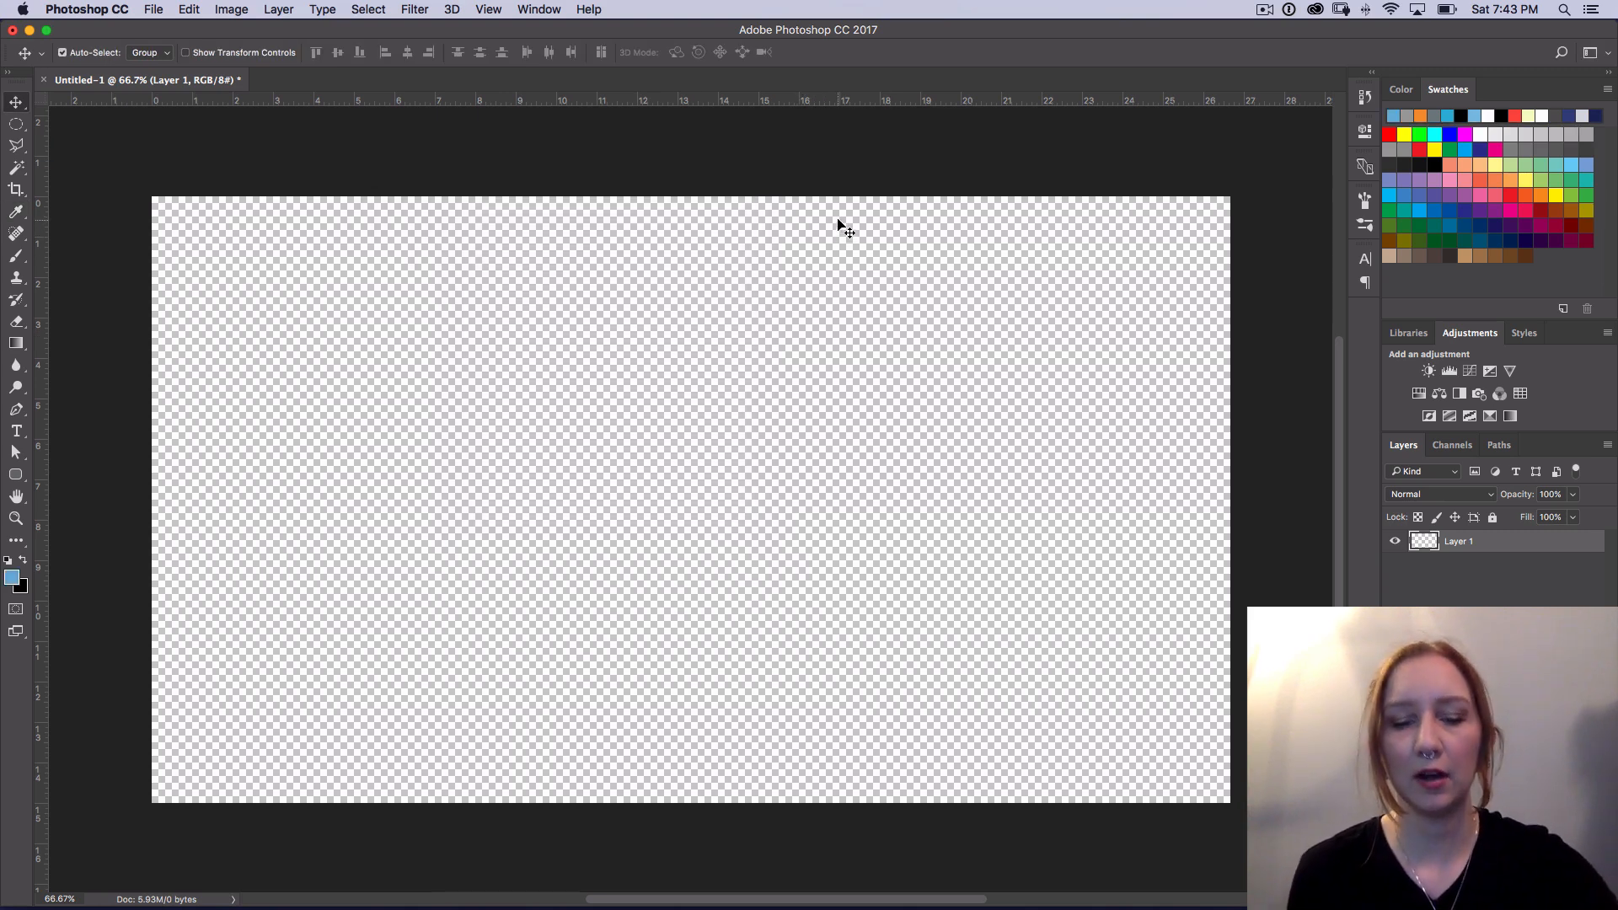
# Step: Fill all of Layer 1 with the light blue foreground color
pyautogui.press('v')
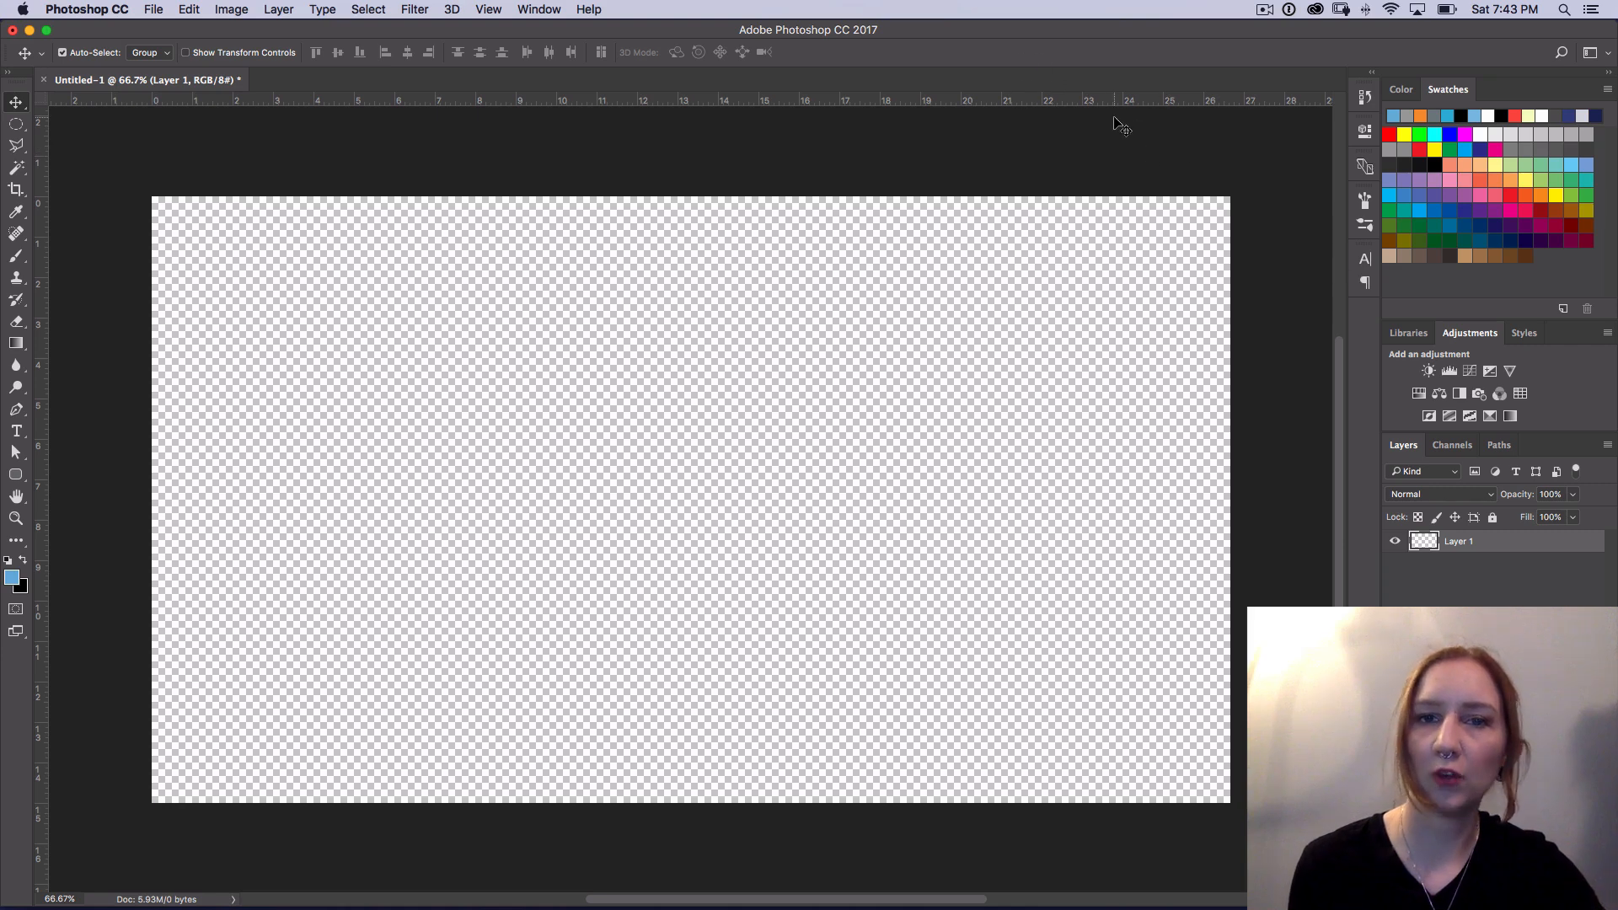
pyautogui.press('alt')
pyautogui.hotkey('alt', 'BackSpace')
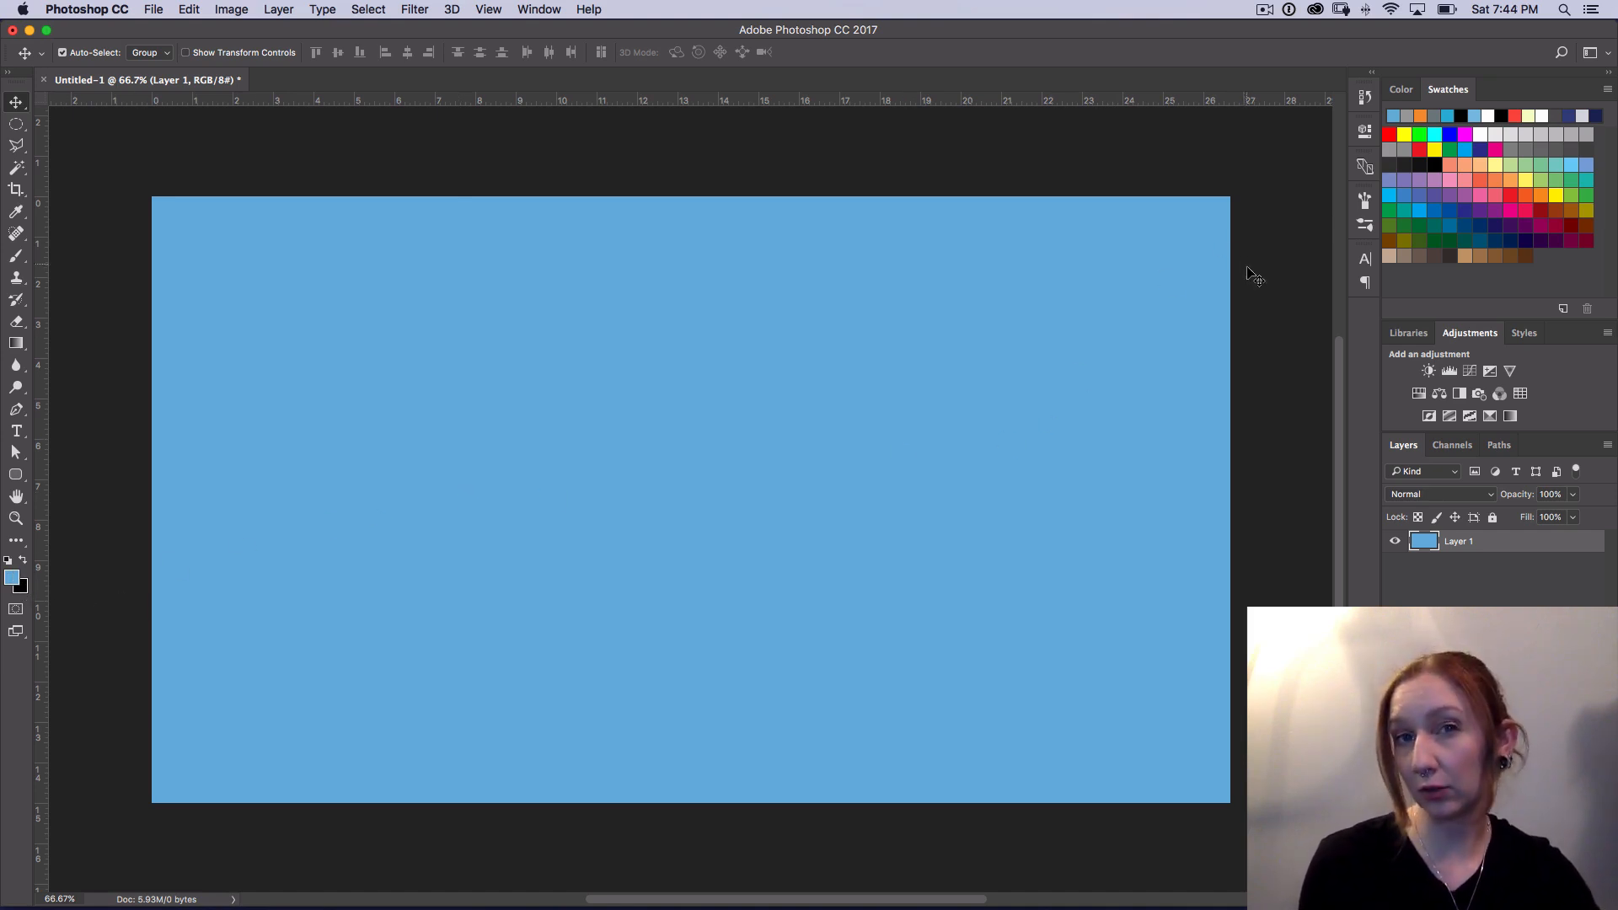
# Step: Fill Layer 1 with the black background color, and refill it with the light blue foreground color
pyautogui.press('super')
pyautogui.press('super+BackSpace')
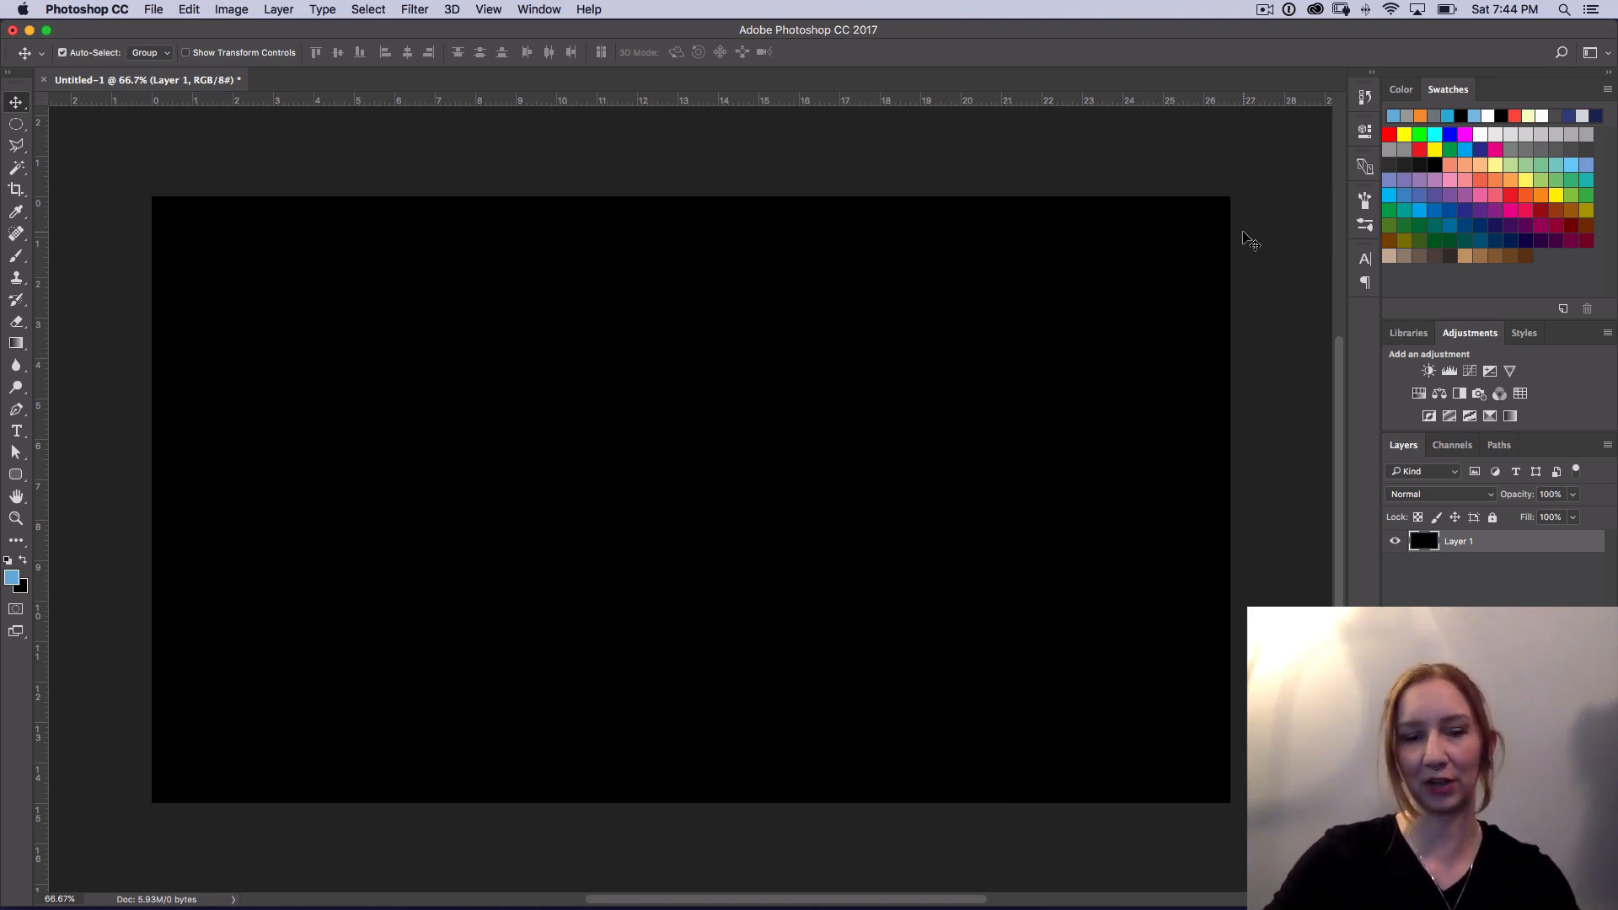
pyautogui.hotkey('alt', 'BackSpace')
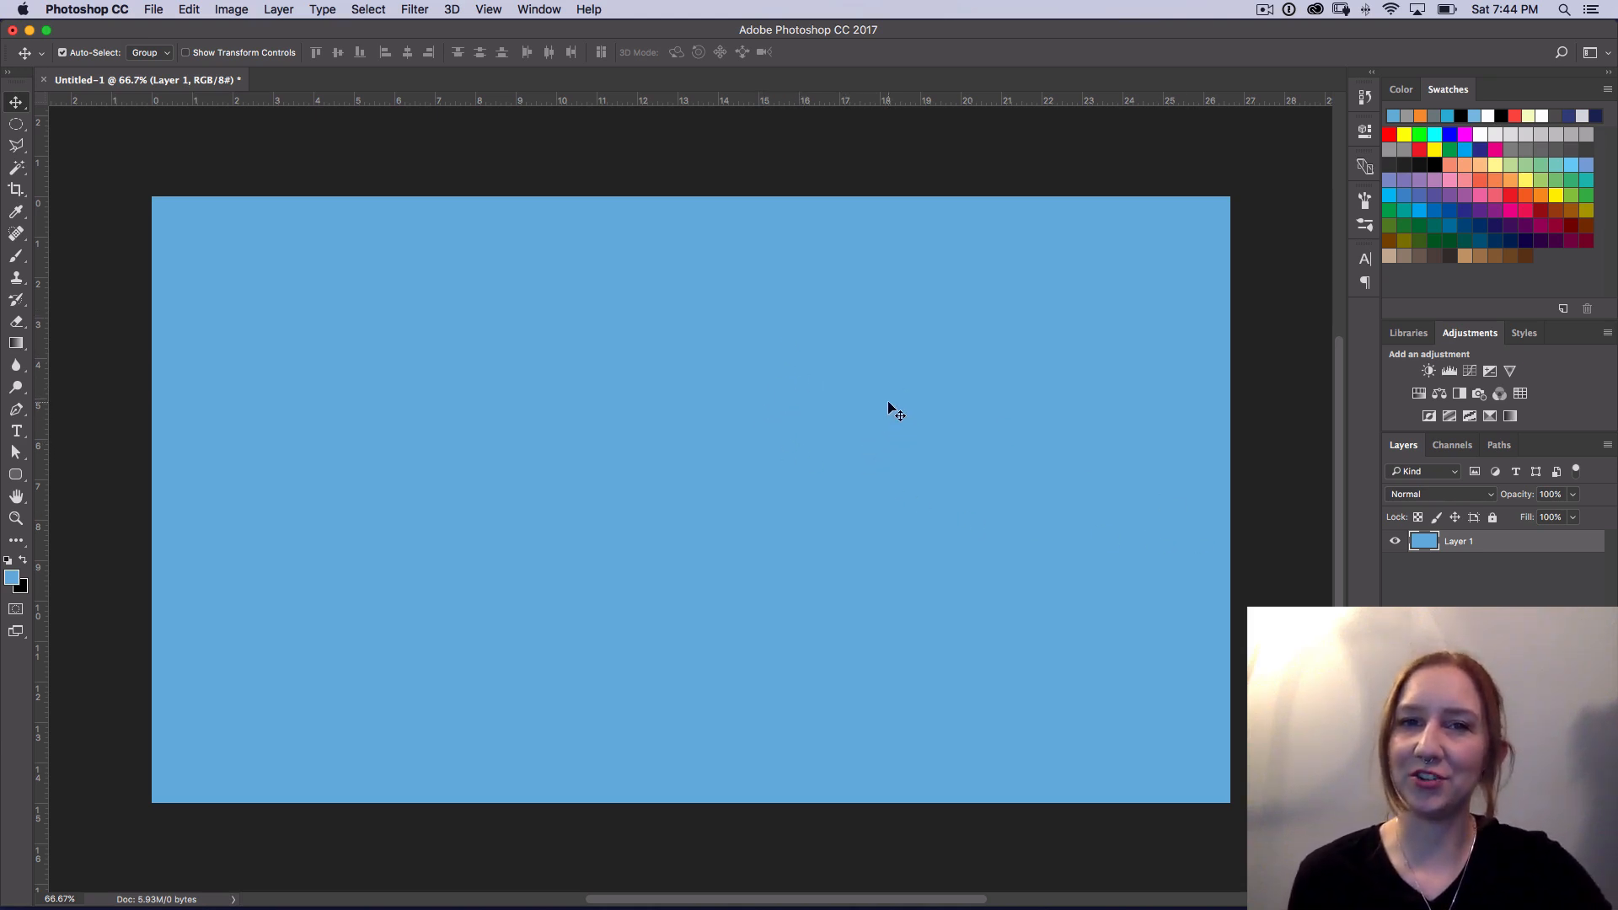
# Step: Add a new layer named Mountain above Layer 1
pyautogui.press('shift+super')
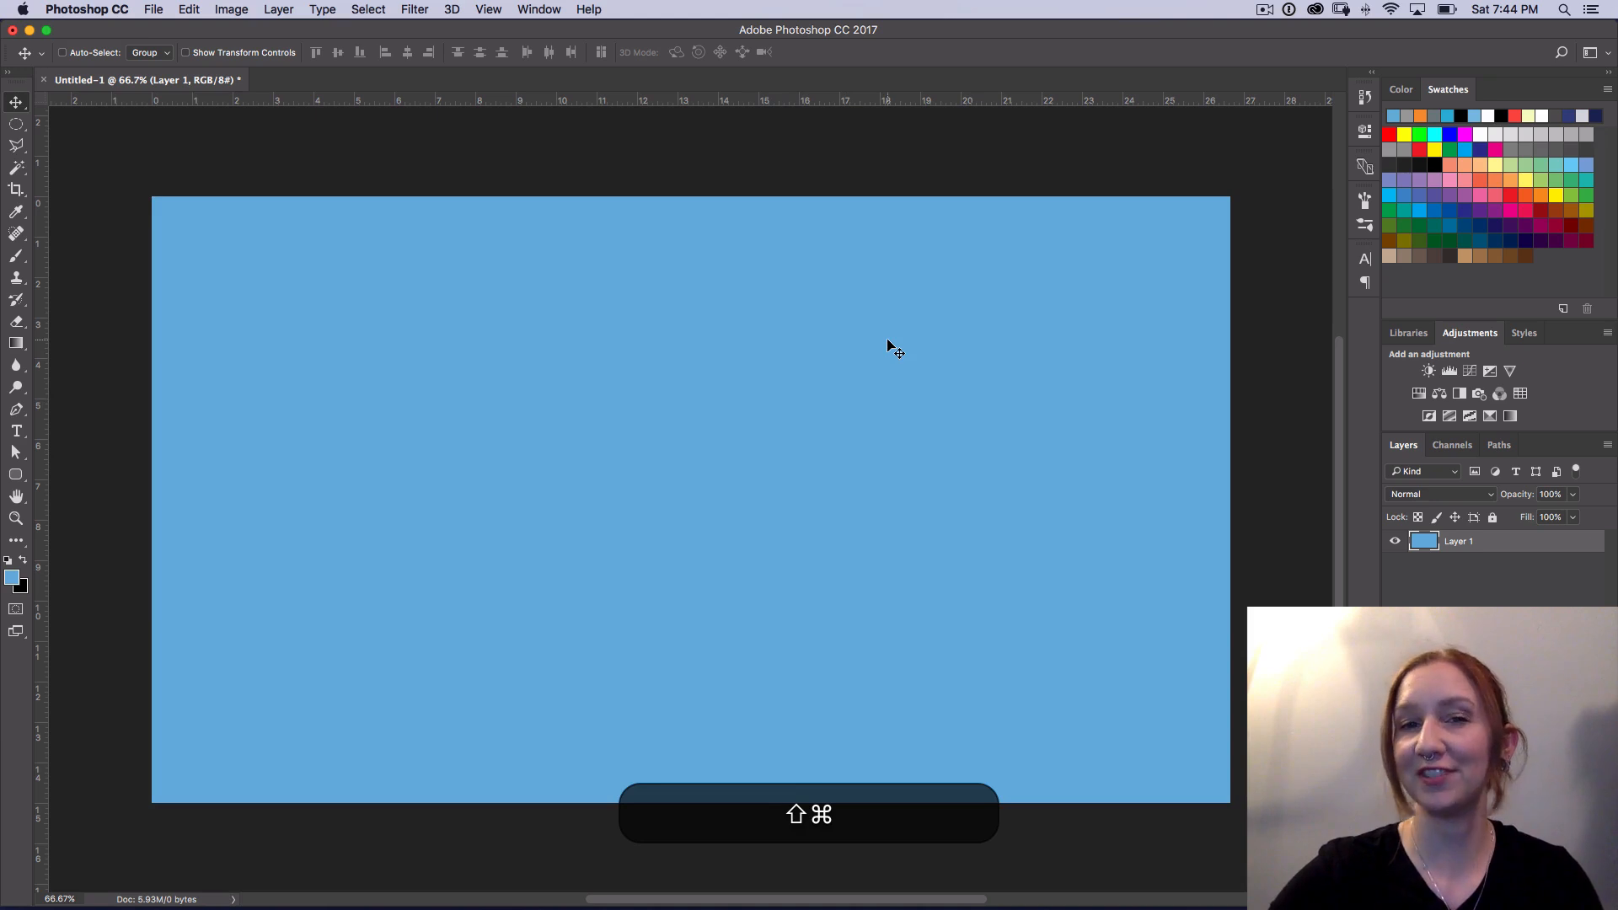
pyautogui.press('shift+super+n')
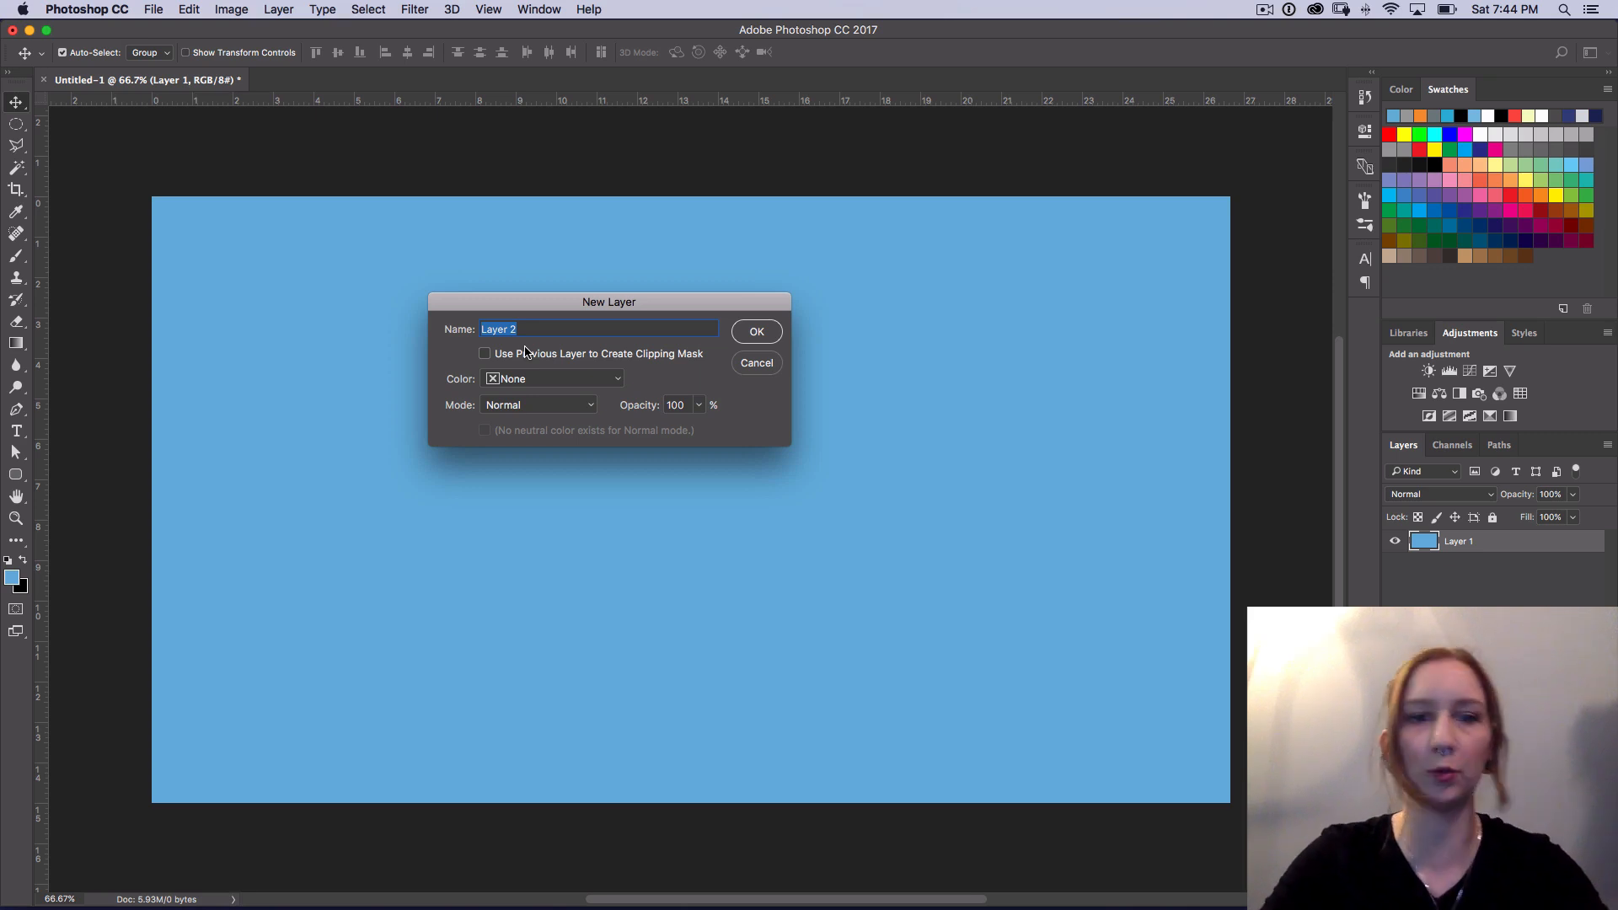
pyautogui.write('Mountain')
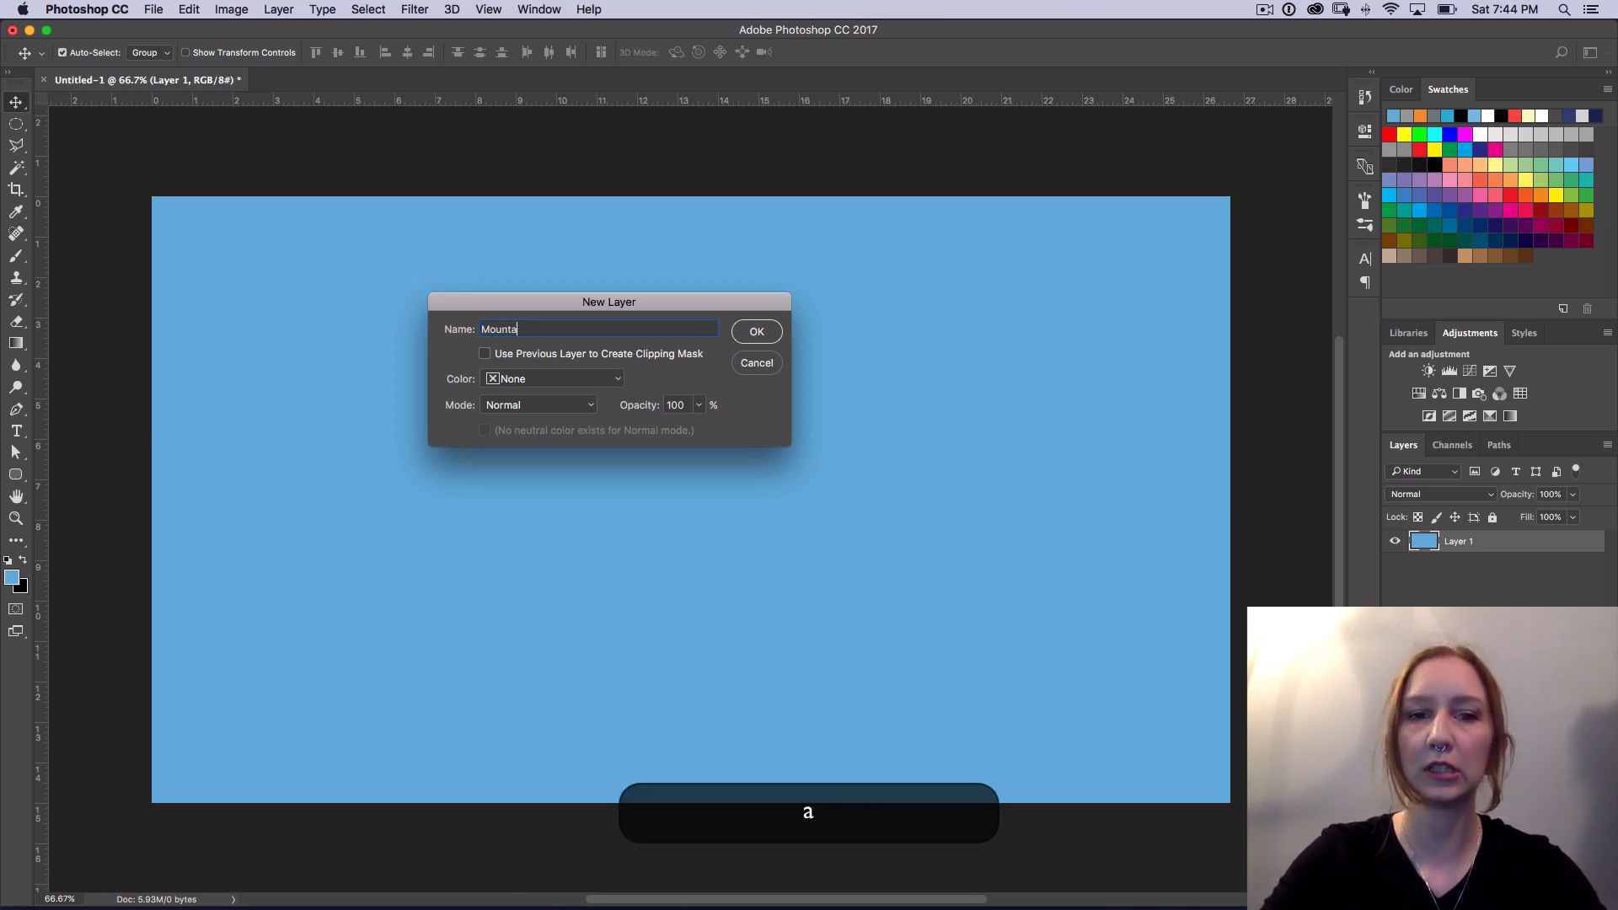
pyautogui.press('Return')
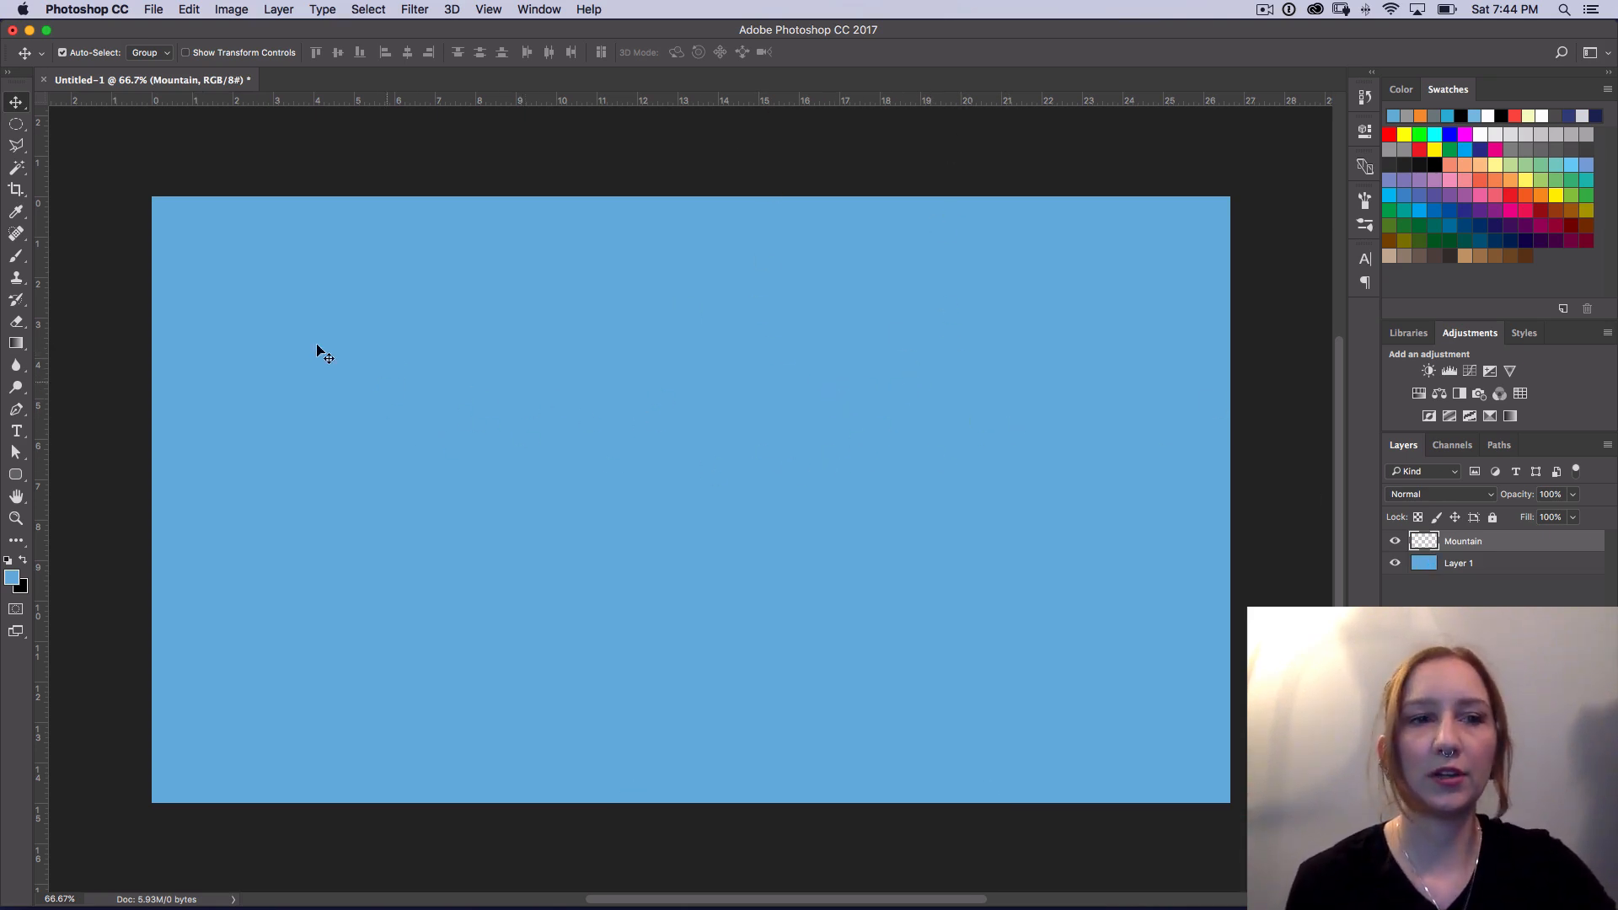
# Step: Draw a triangular selection with the Polygonal Lasso tool near the canvas center and deselect it
pyautogui.click(21, 150)
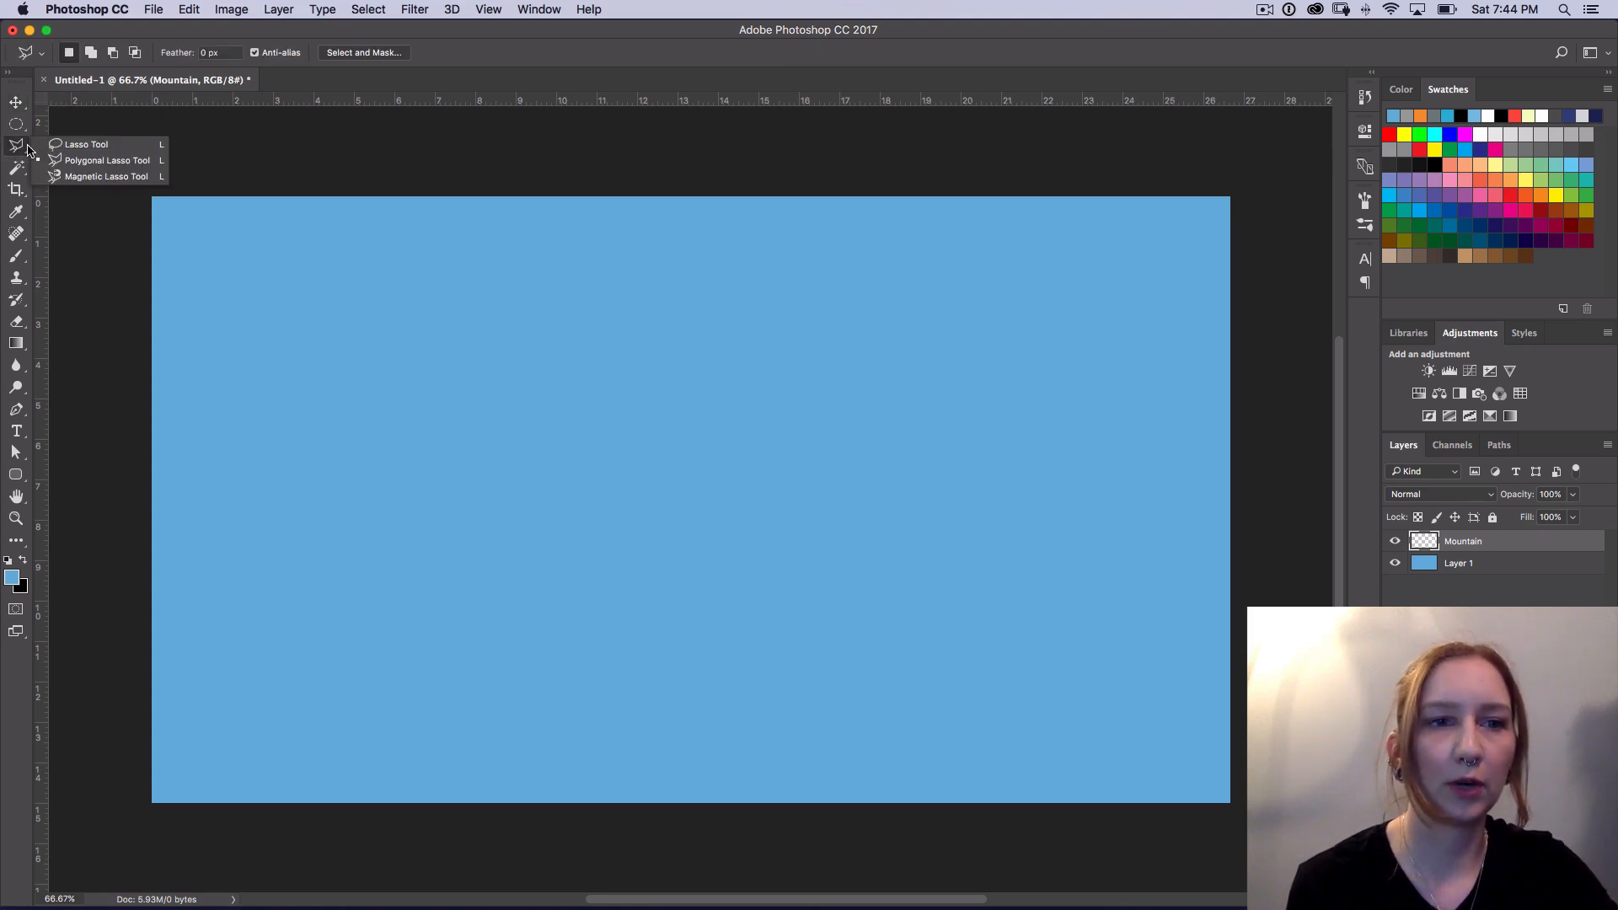
pyautogui.click(130, 162)
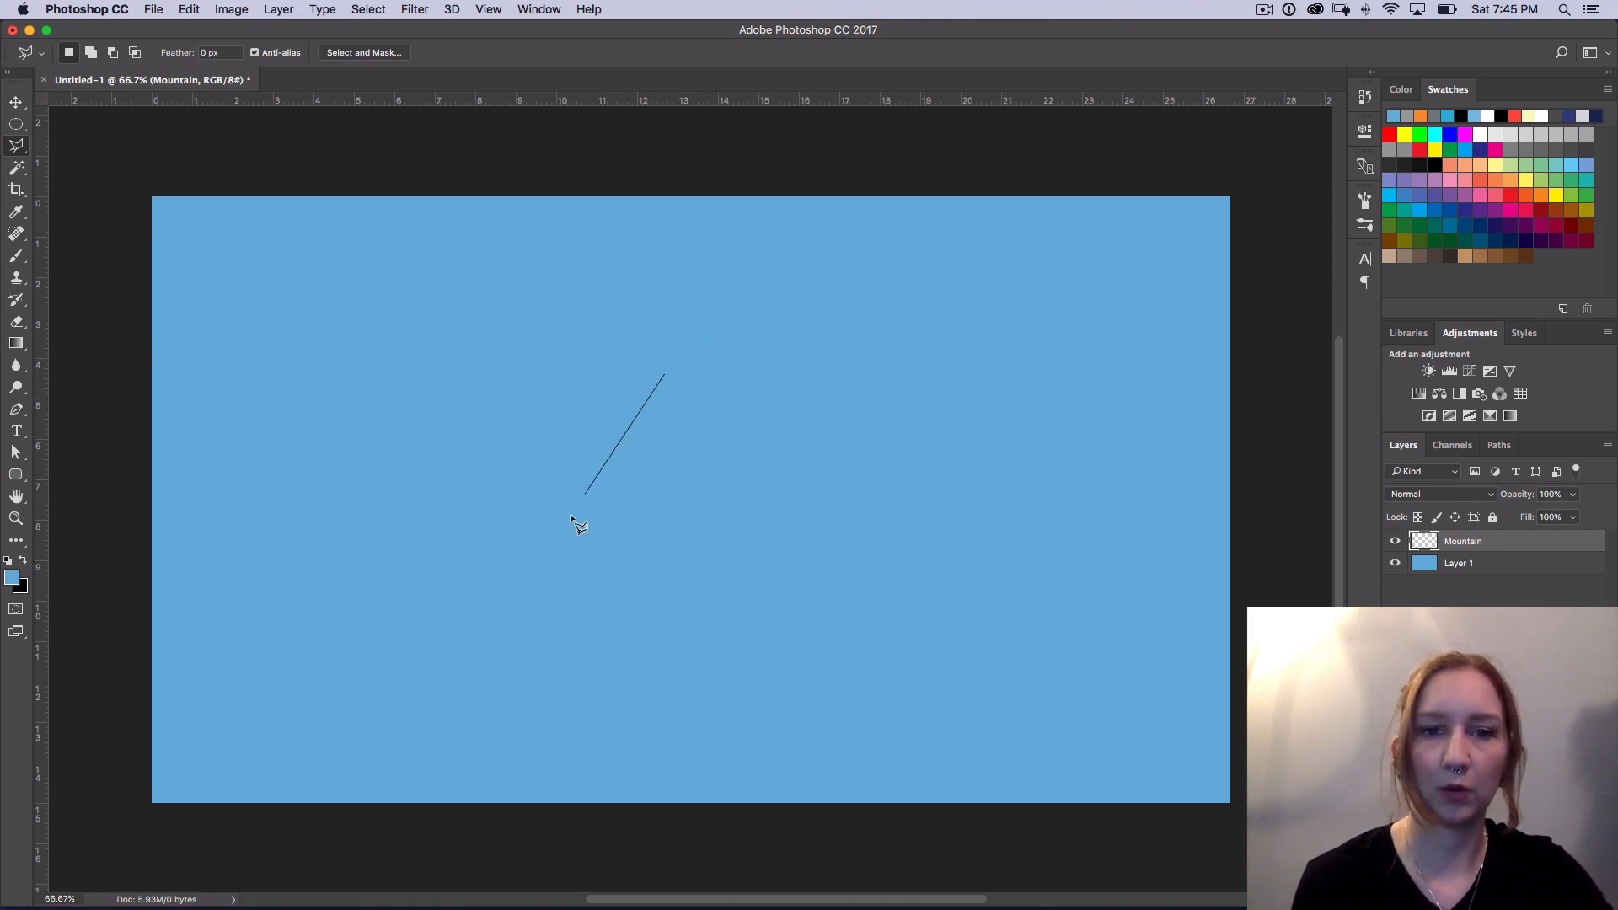
pyautogui.click(563, 560)
pyautogui.press('shift')
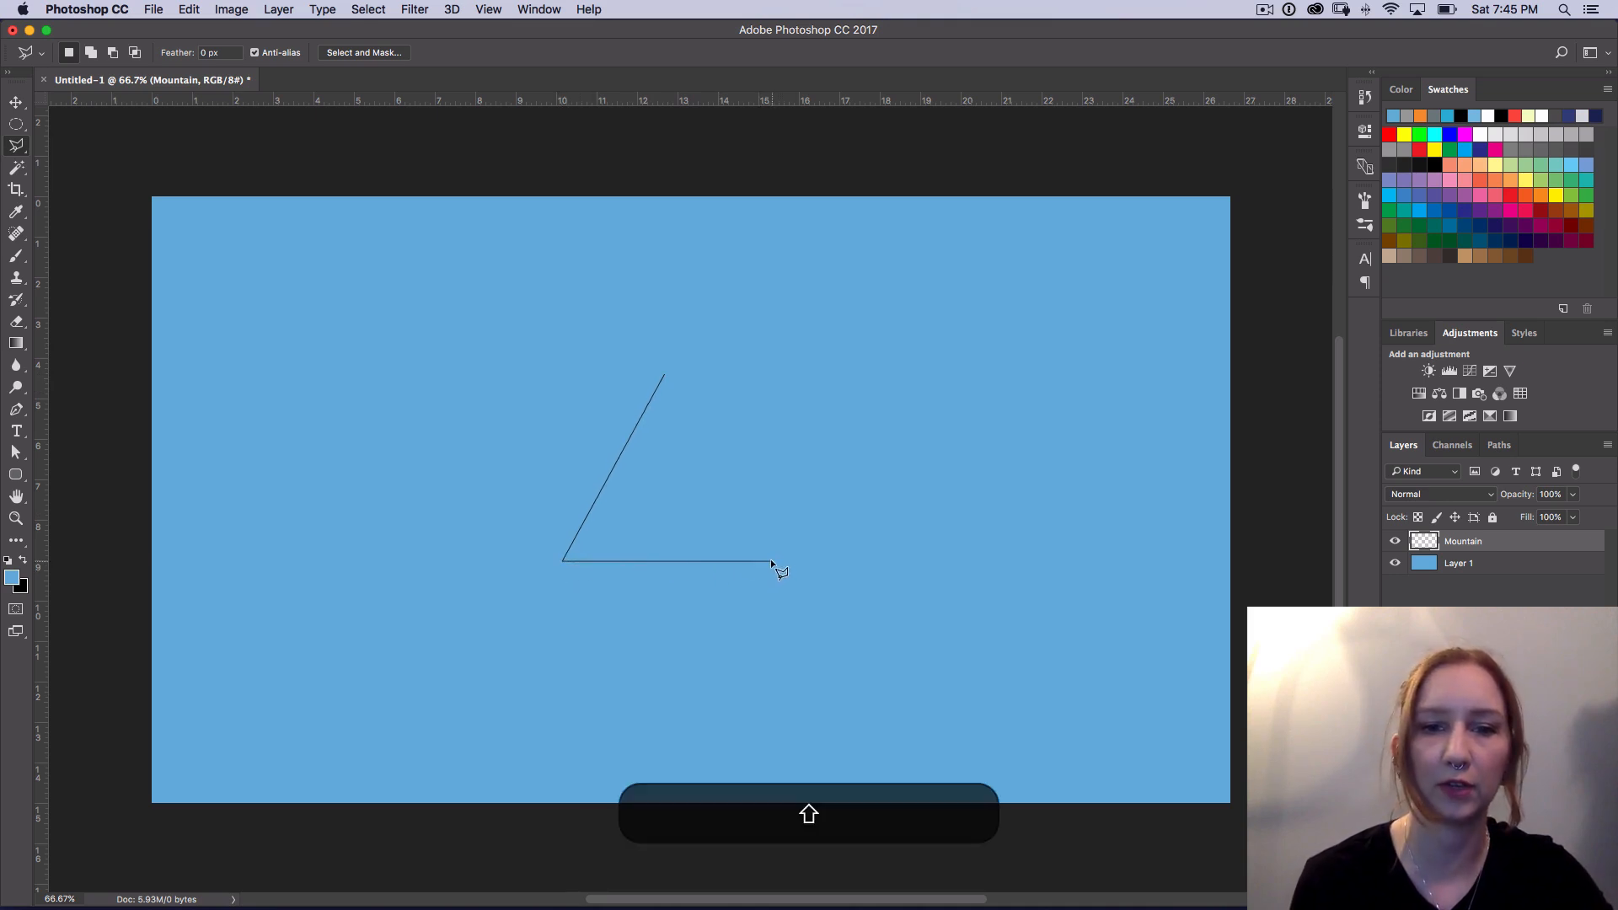
pyautogui.click(771, 560)
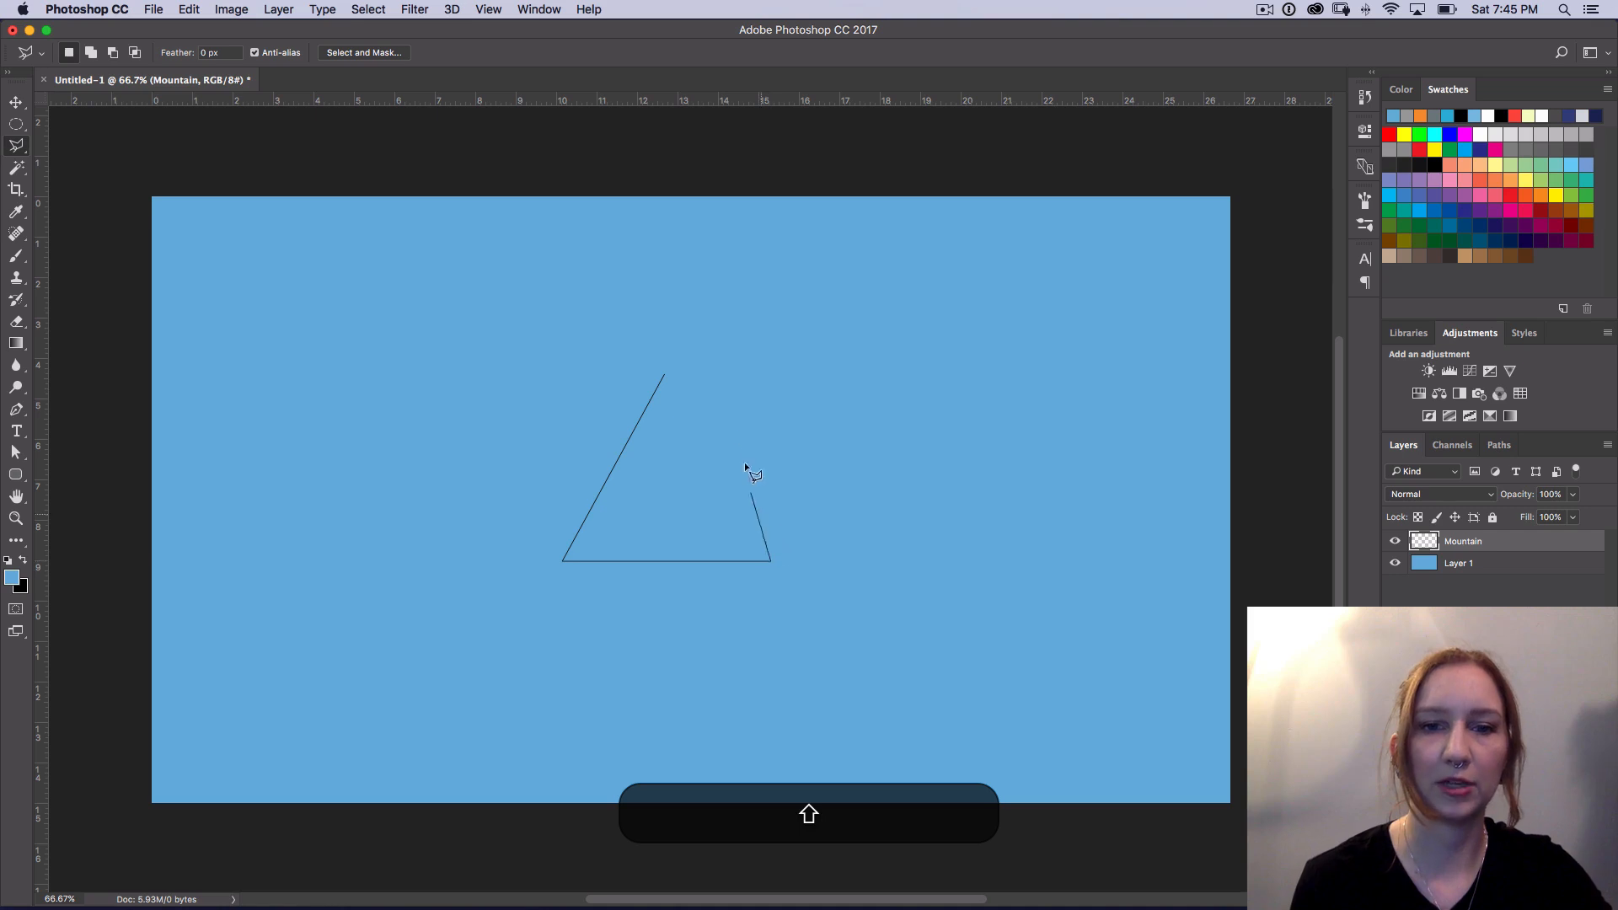
pyautogui.click(664, 374)
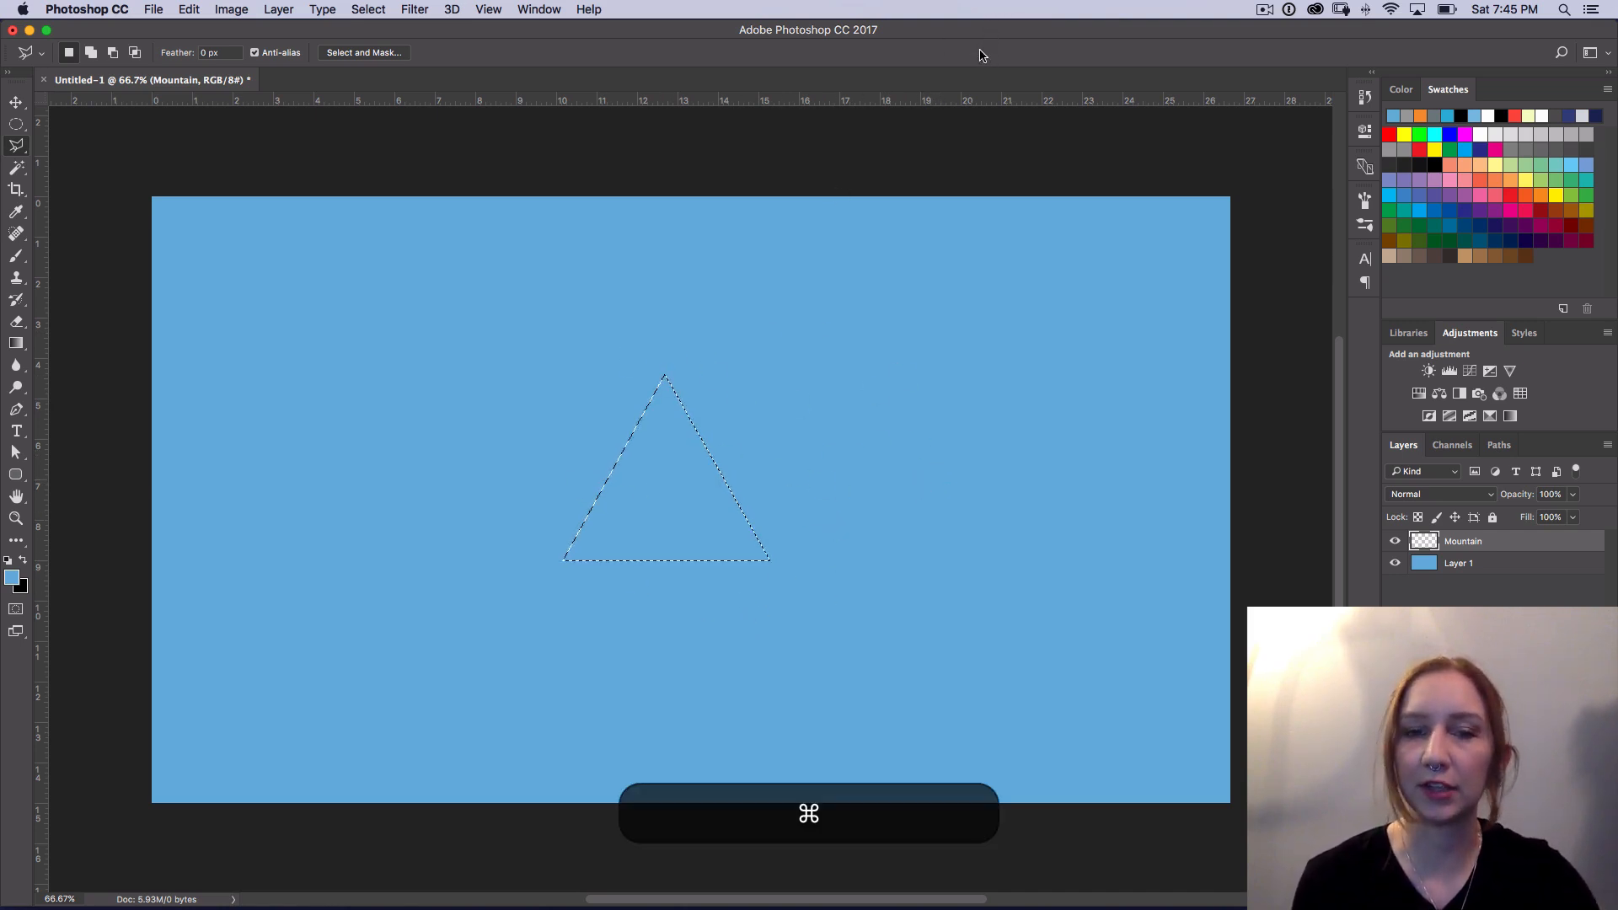
pyautogui.press('super+d')
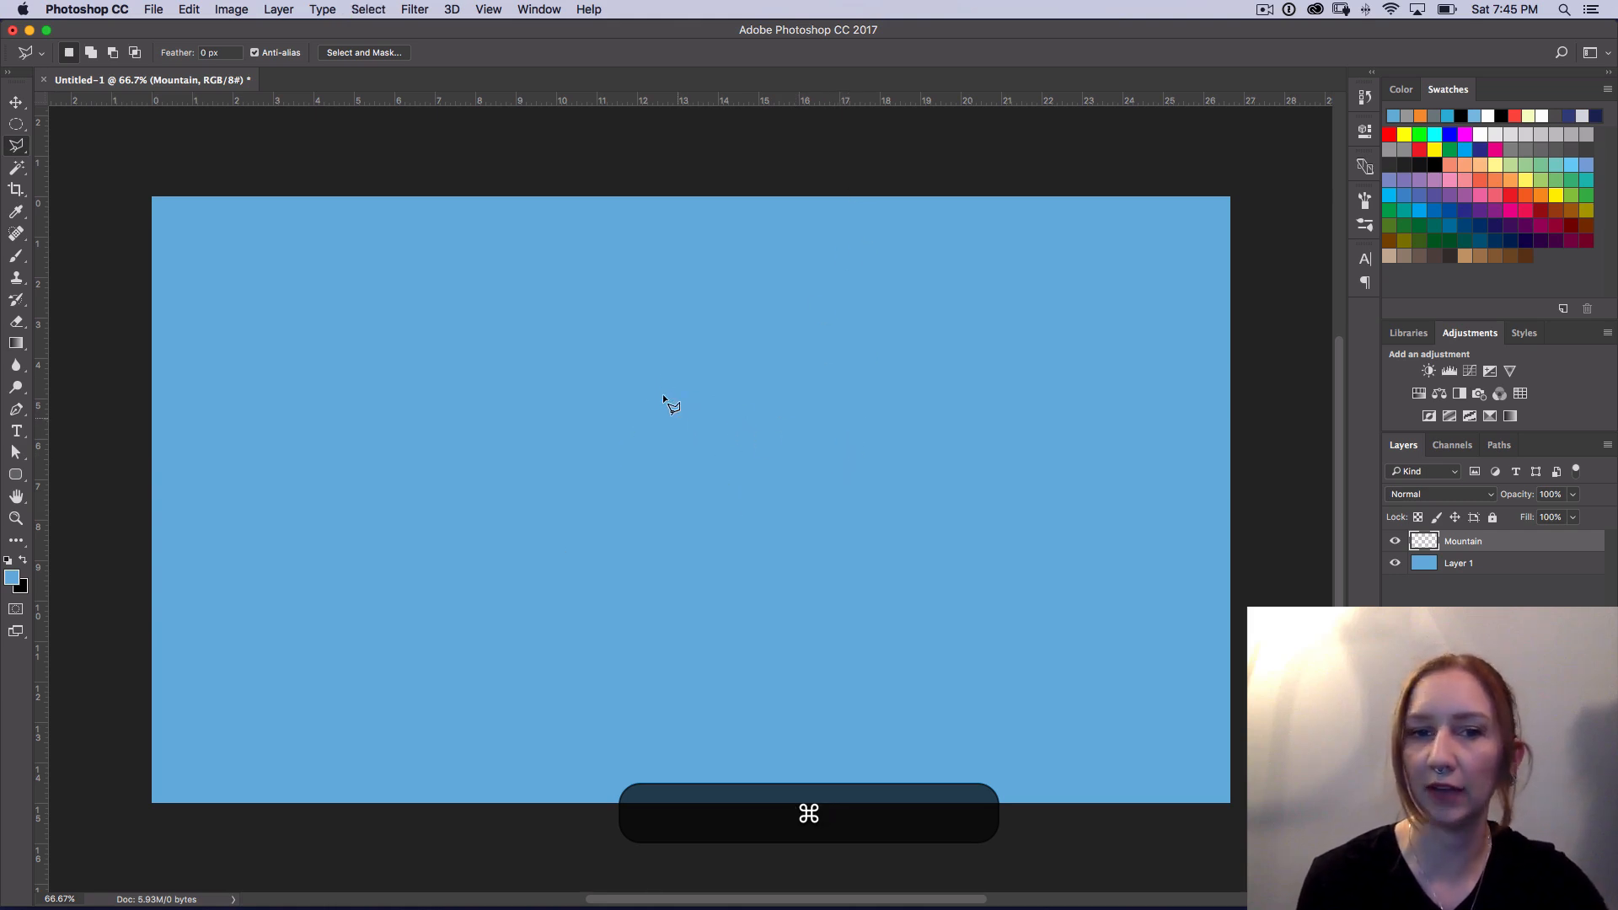
# Step: Draw a tall triangular selection with a horizontal base near the canvas center, about 5.5 wide by 6 high in ruler units
pyautogui.click(684, 325)
pyautogui.click(562, 577)
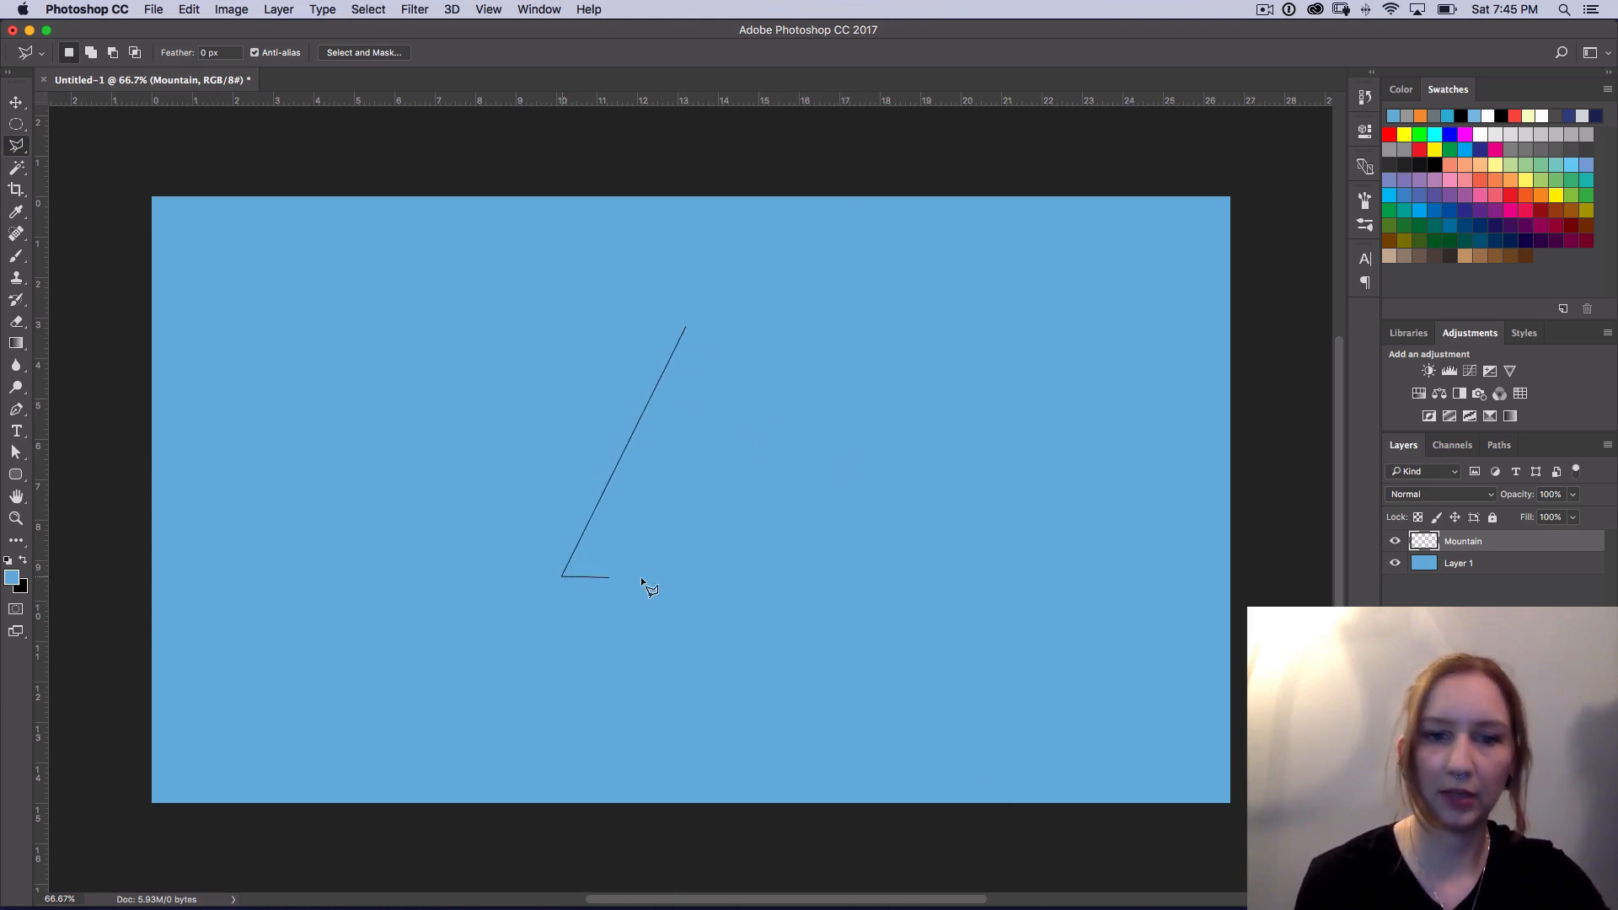
pyautogui.keyDown('shift'); pyautogui.click(791, 576); pyautogui.keyUp('shift')
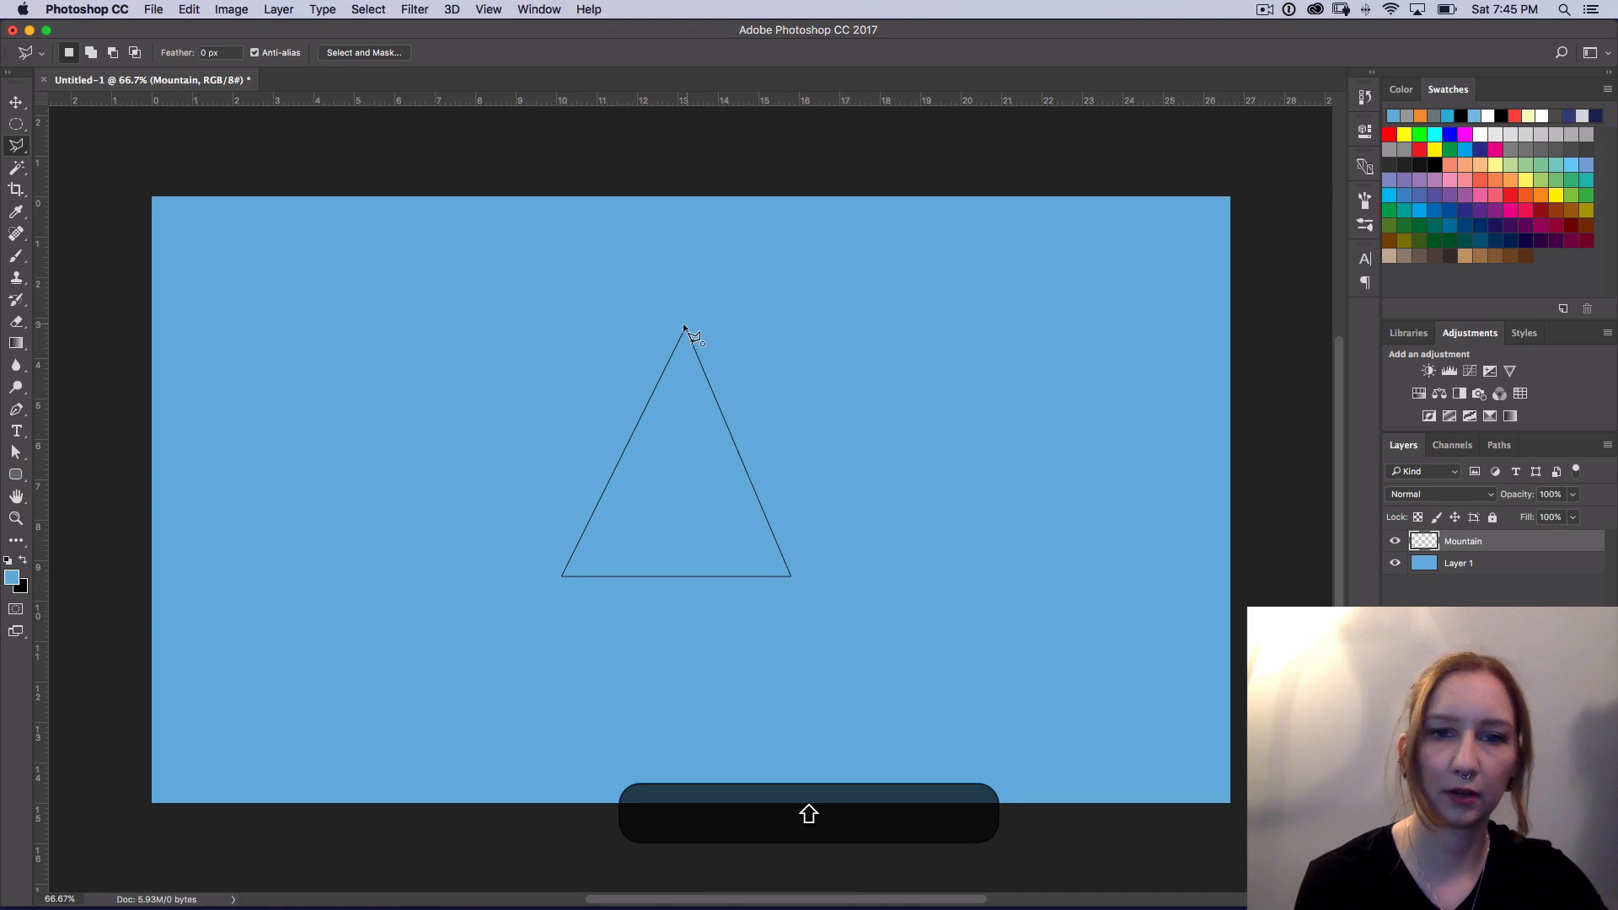
pyautogui.click(684, 324)
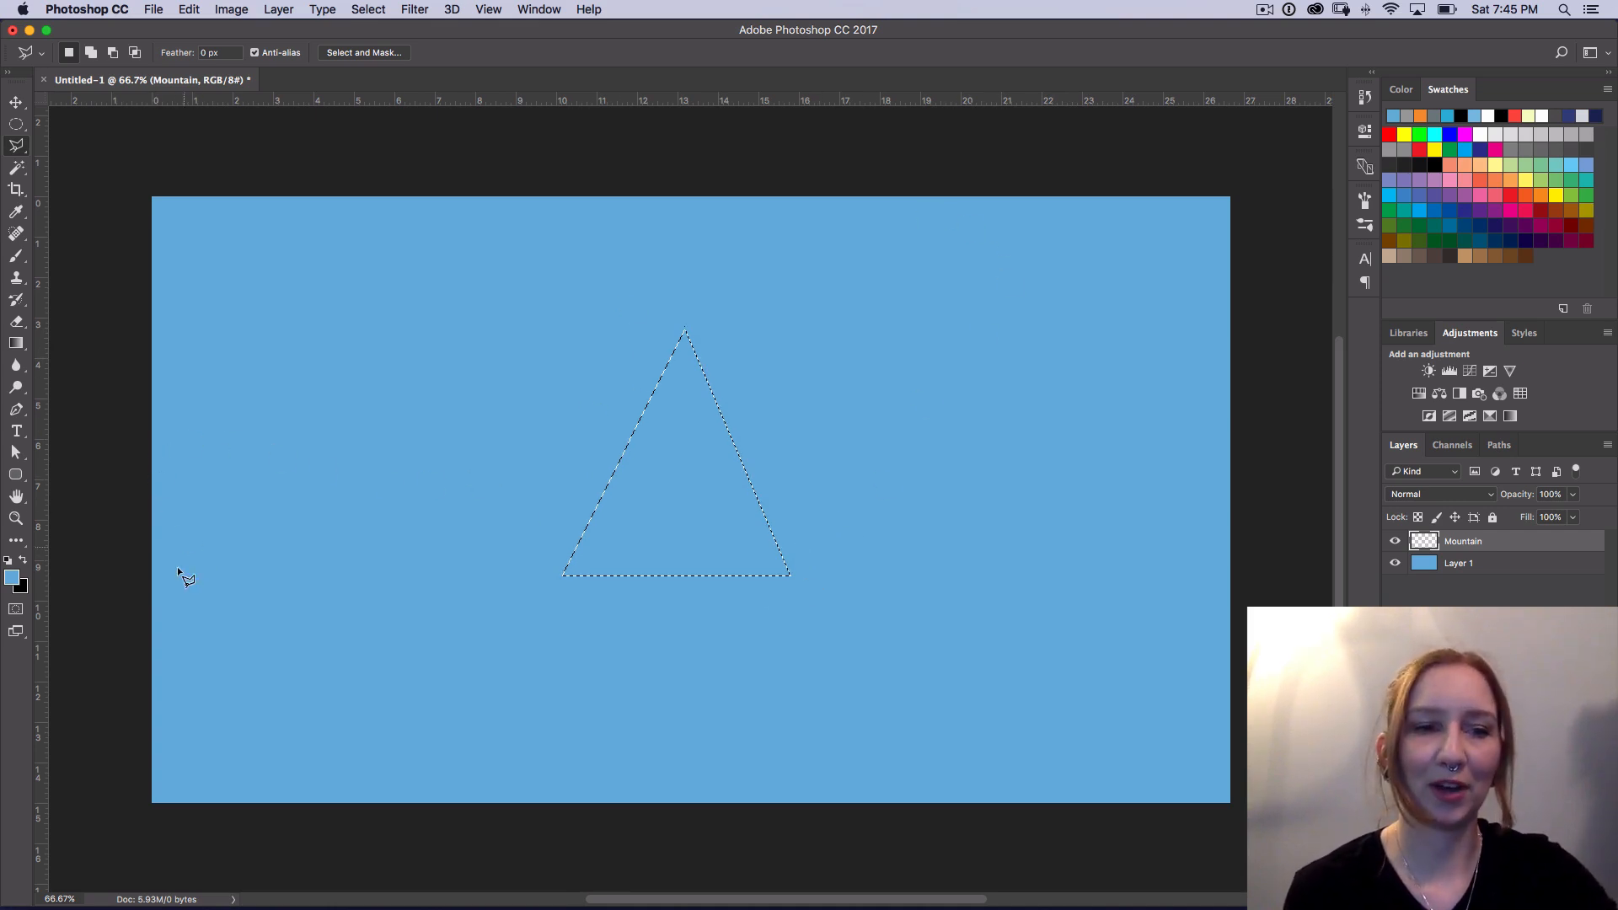
# Step: Fill the triangular selection on the Mountain layer with the dark slate blue 476170 and deselect it
pyautogui.click(12, 578)
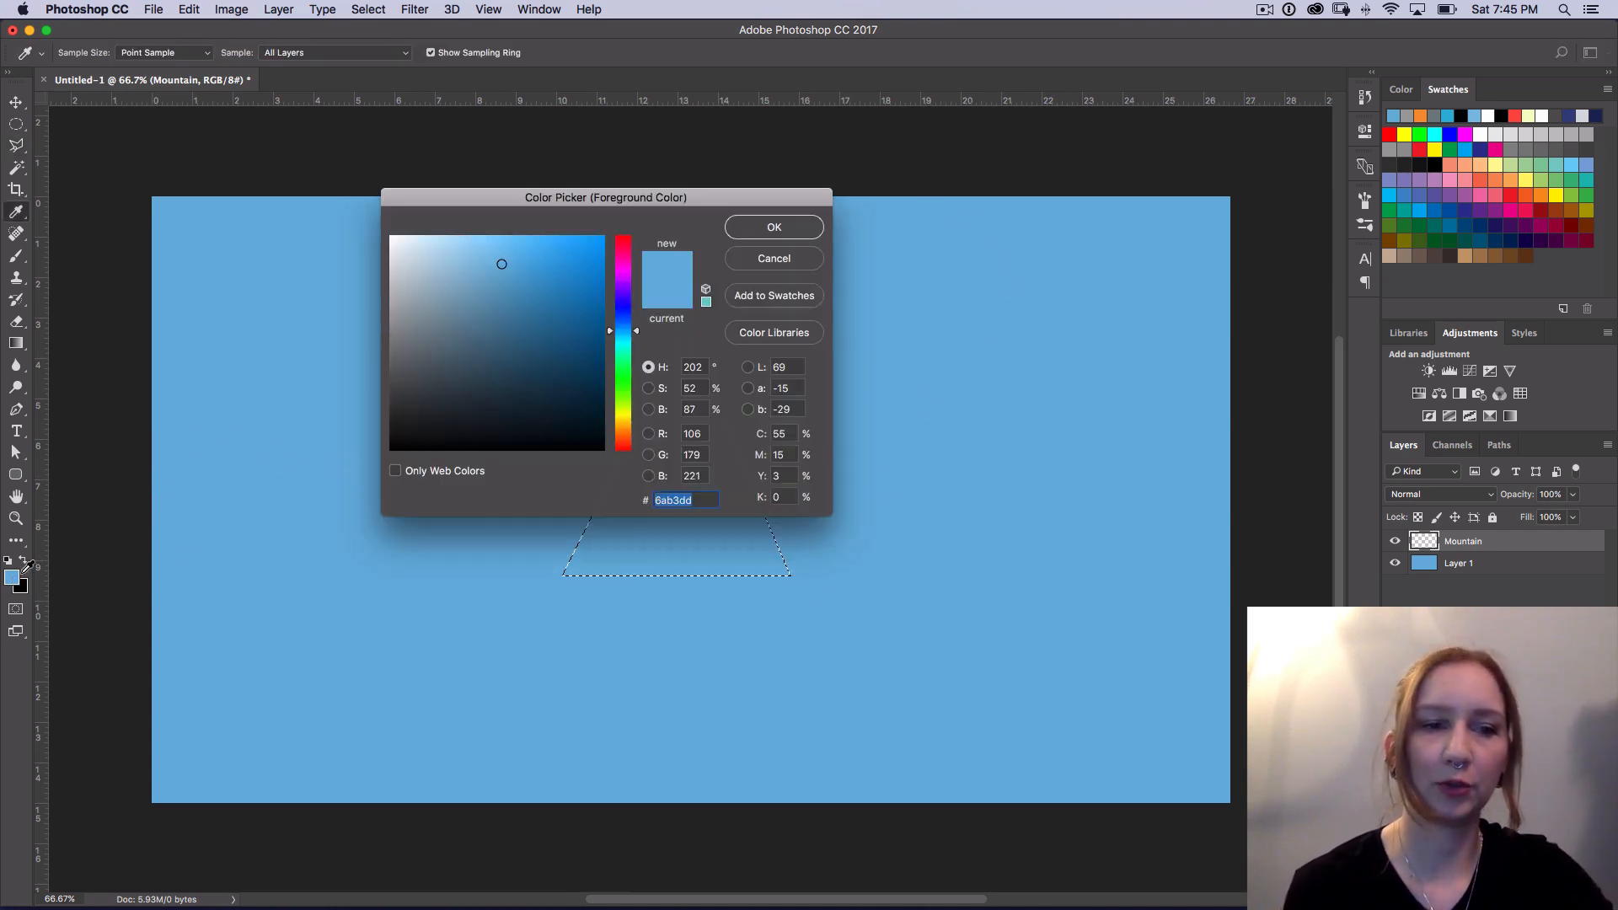
pyautogui.moveTo(496, 260); pyautogui.dragTo(467, 356)
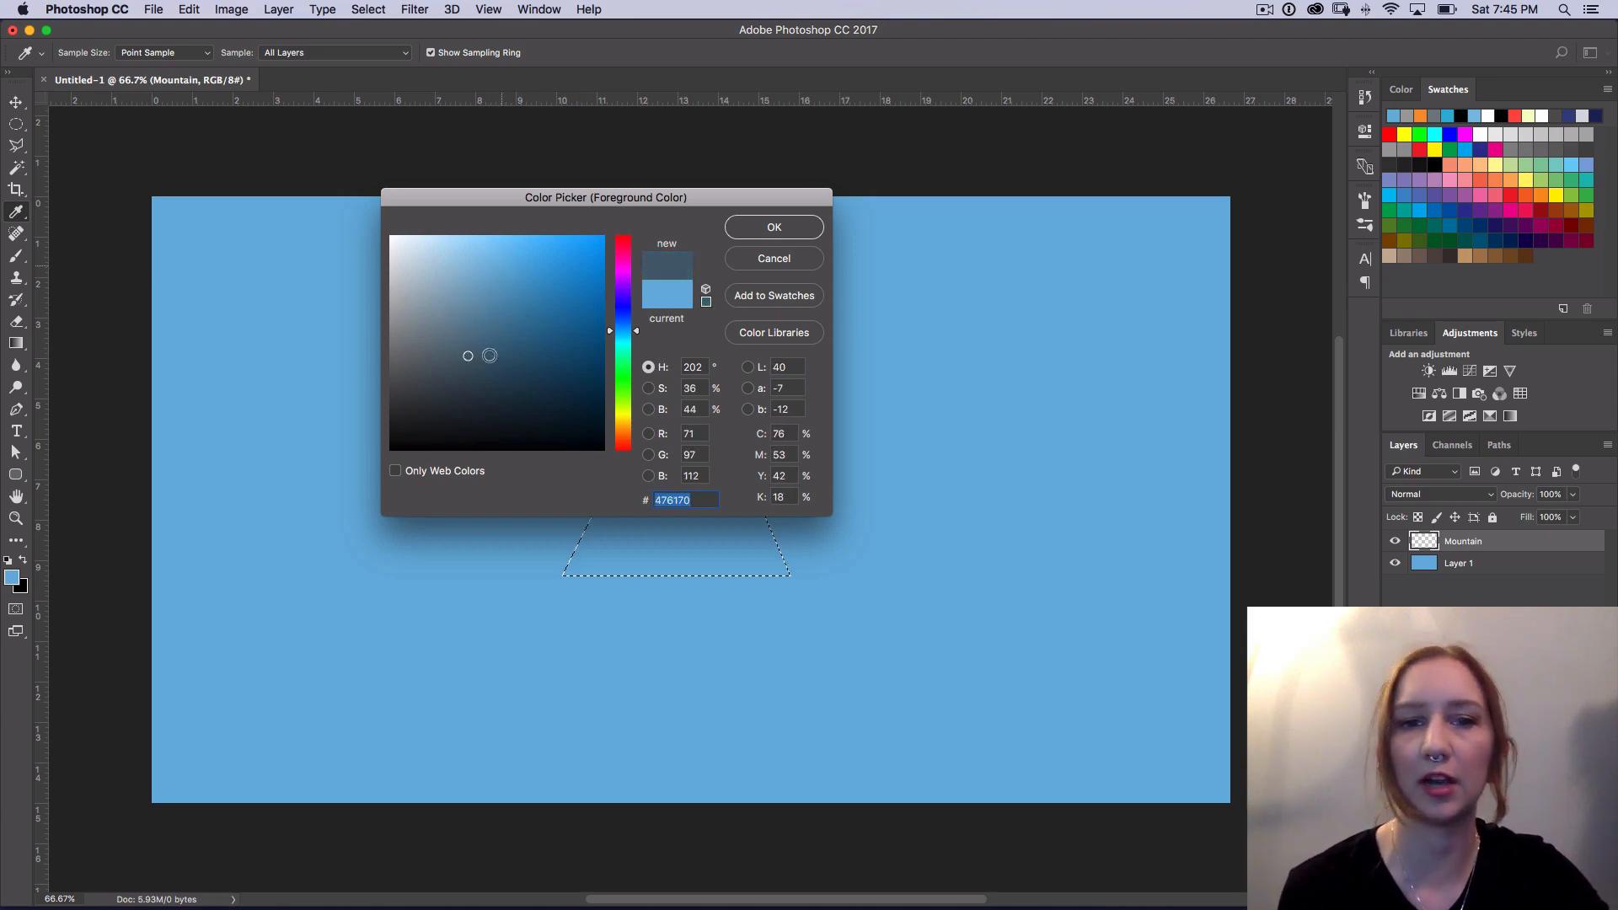
pyautogui.click(794, 233)
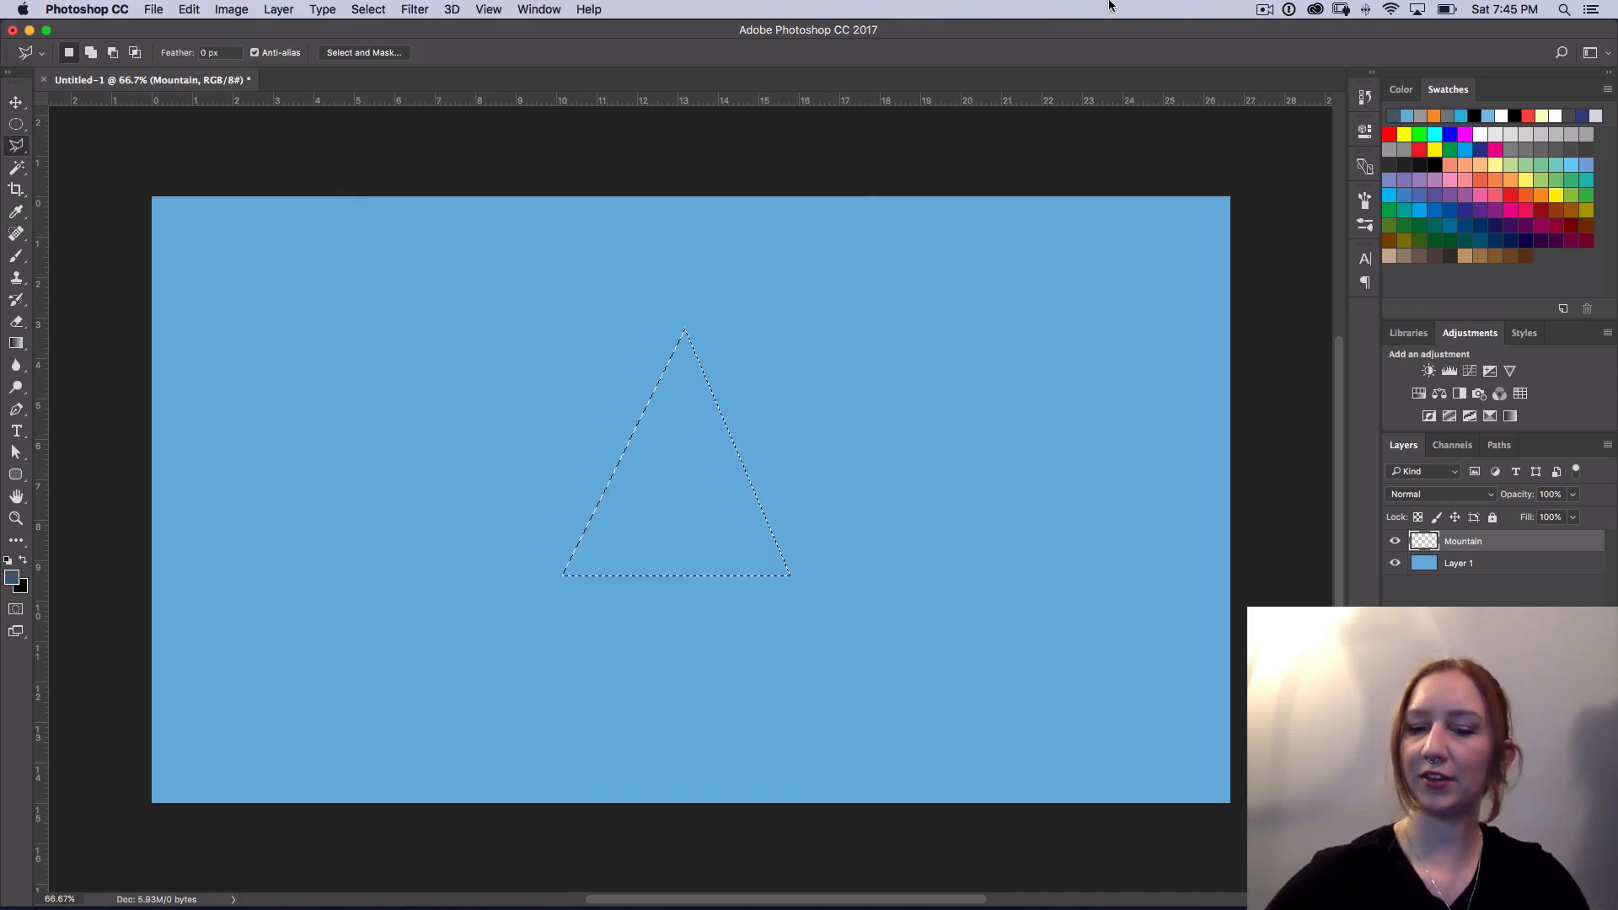
pyautogui.press('alt')
pyautogui.hotkey('alt', 'BackSpace')
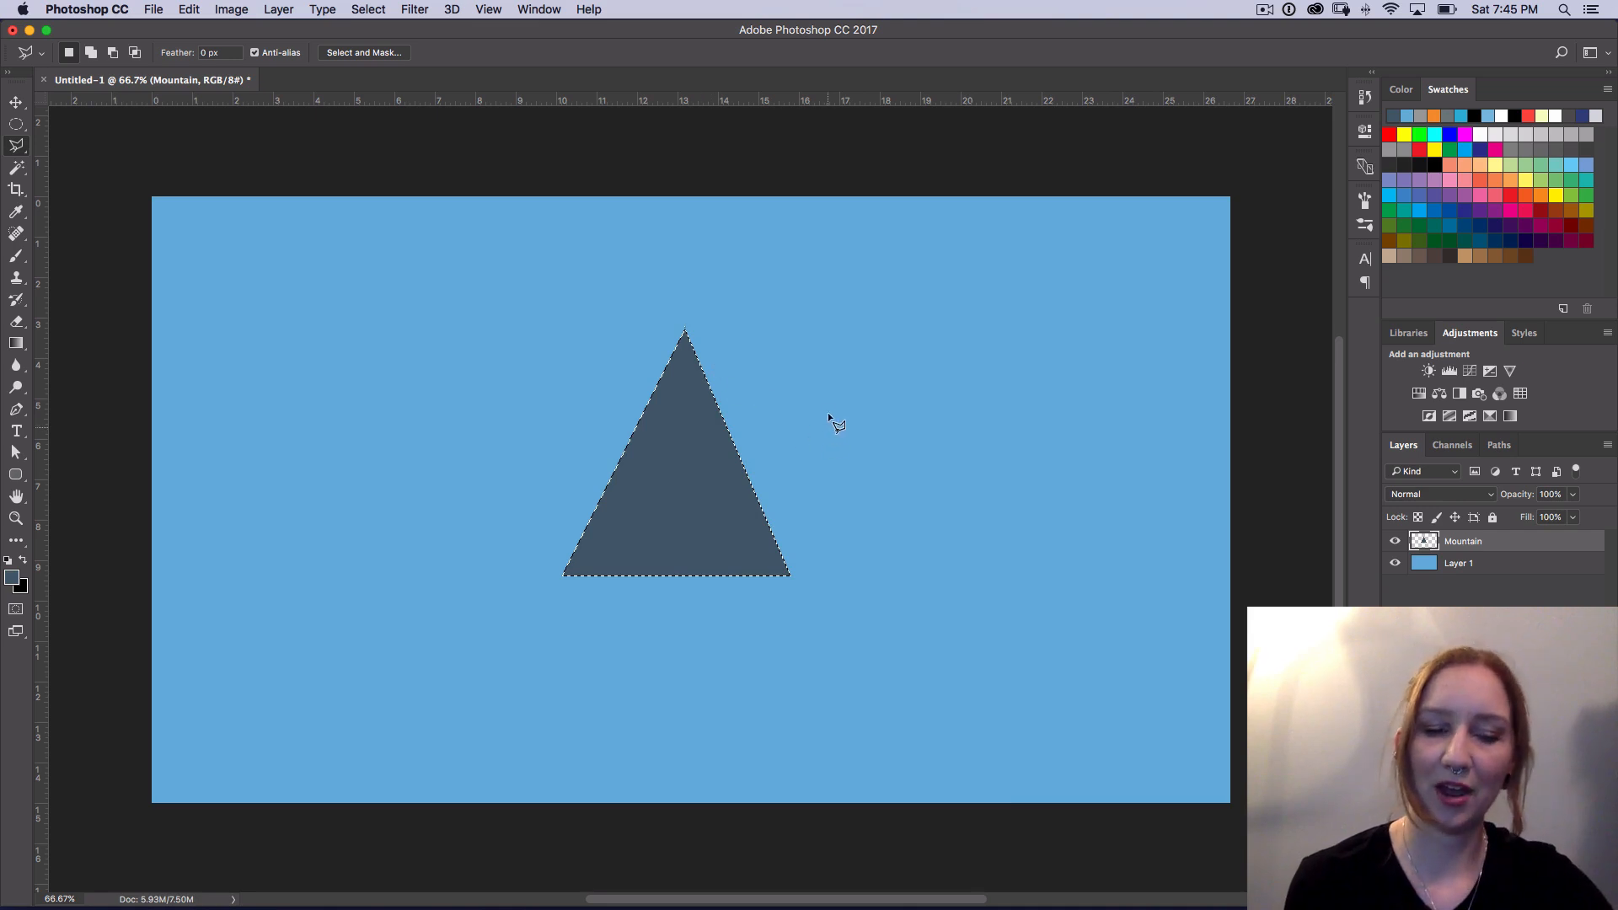
pyautogui.press('super+d')
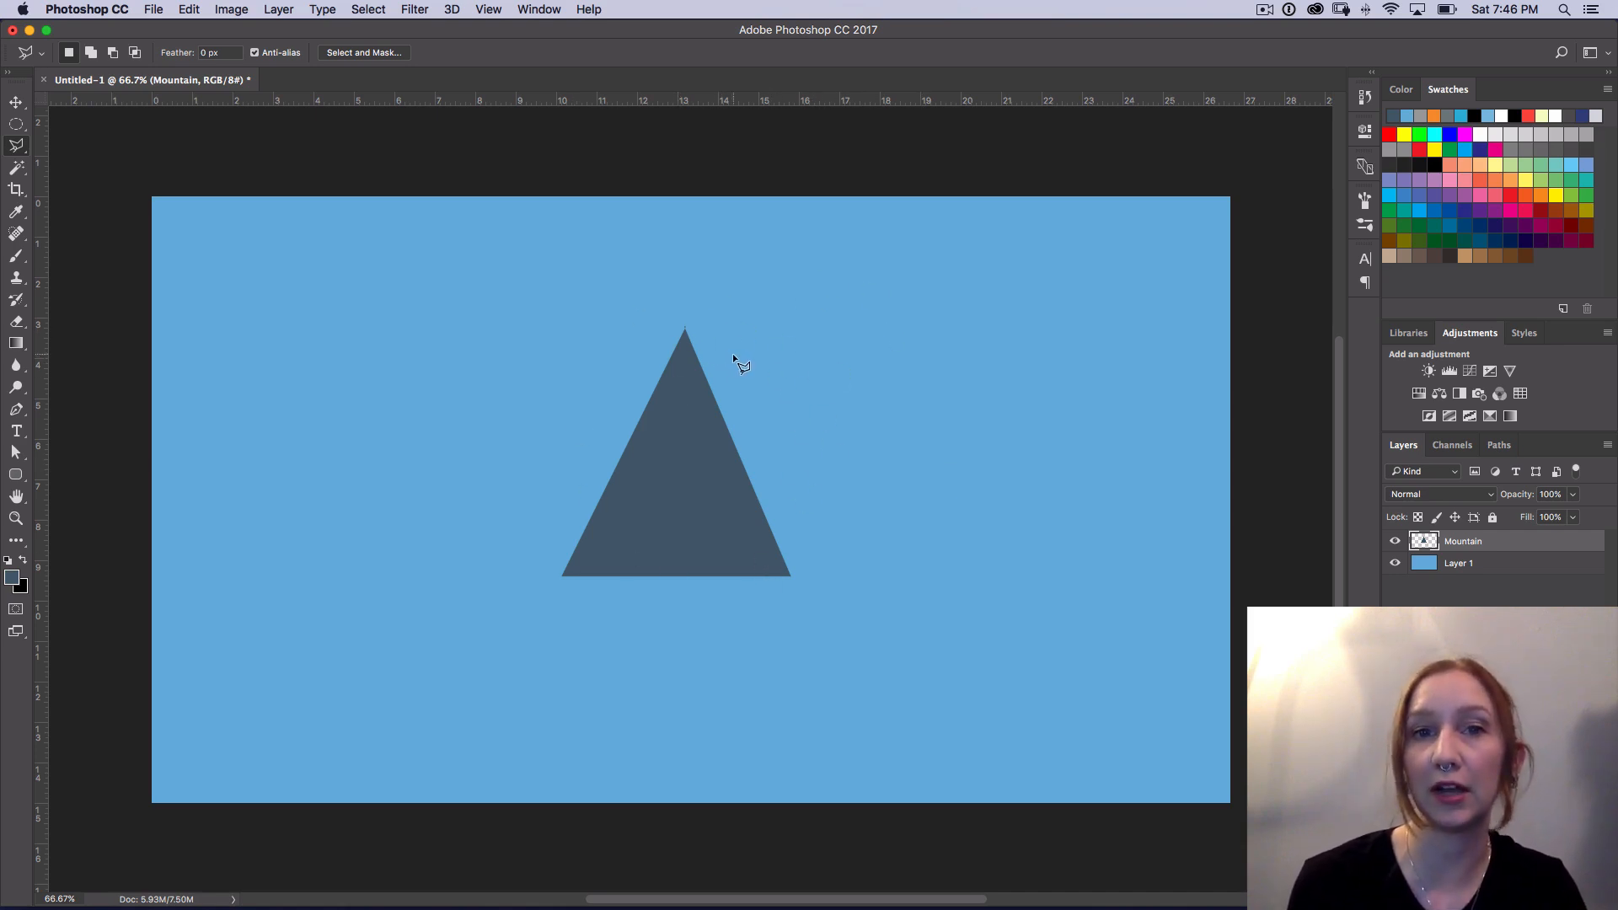
# Step: Move the mountain triangle slightly down and to the right so it sits near the center of the canvas
pyautogui.press('v')
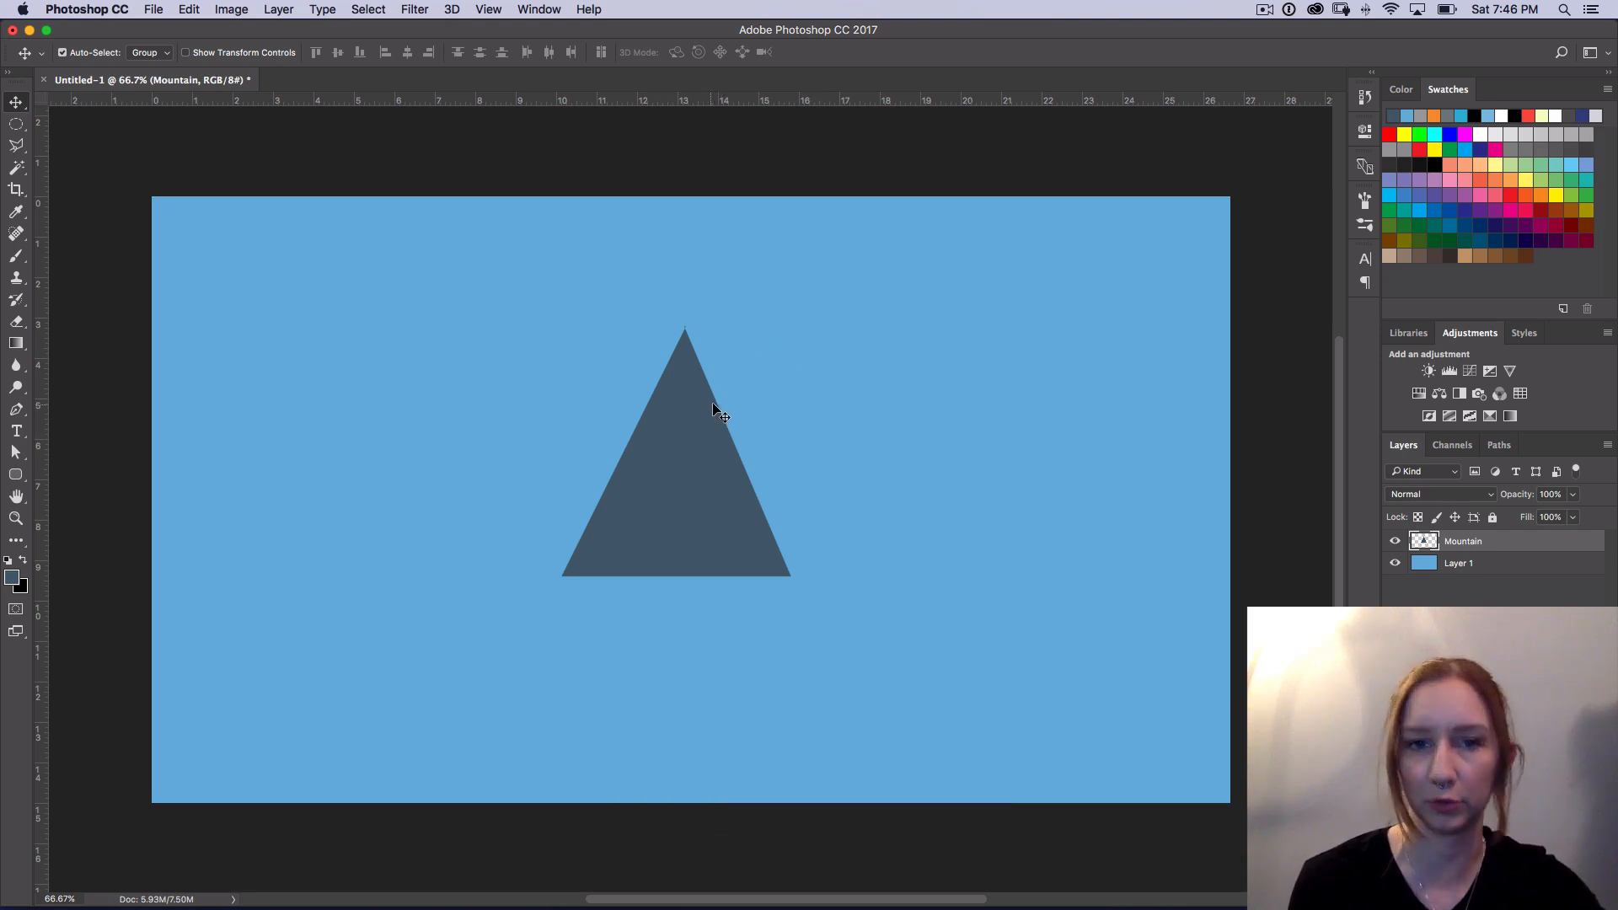
pyautogui.moveTo(689, 446); pyautogui.dragTo(697, 462)
pyautogui.moveTo(721, 466); pyautogui.dragTo(715, 463)
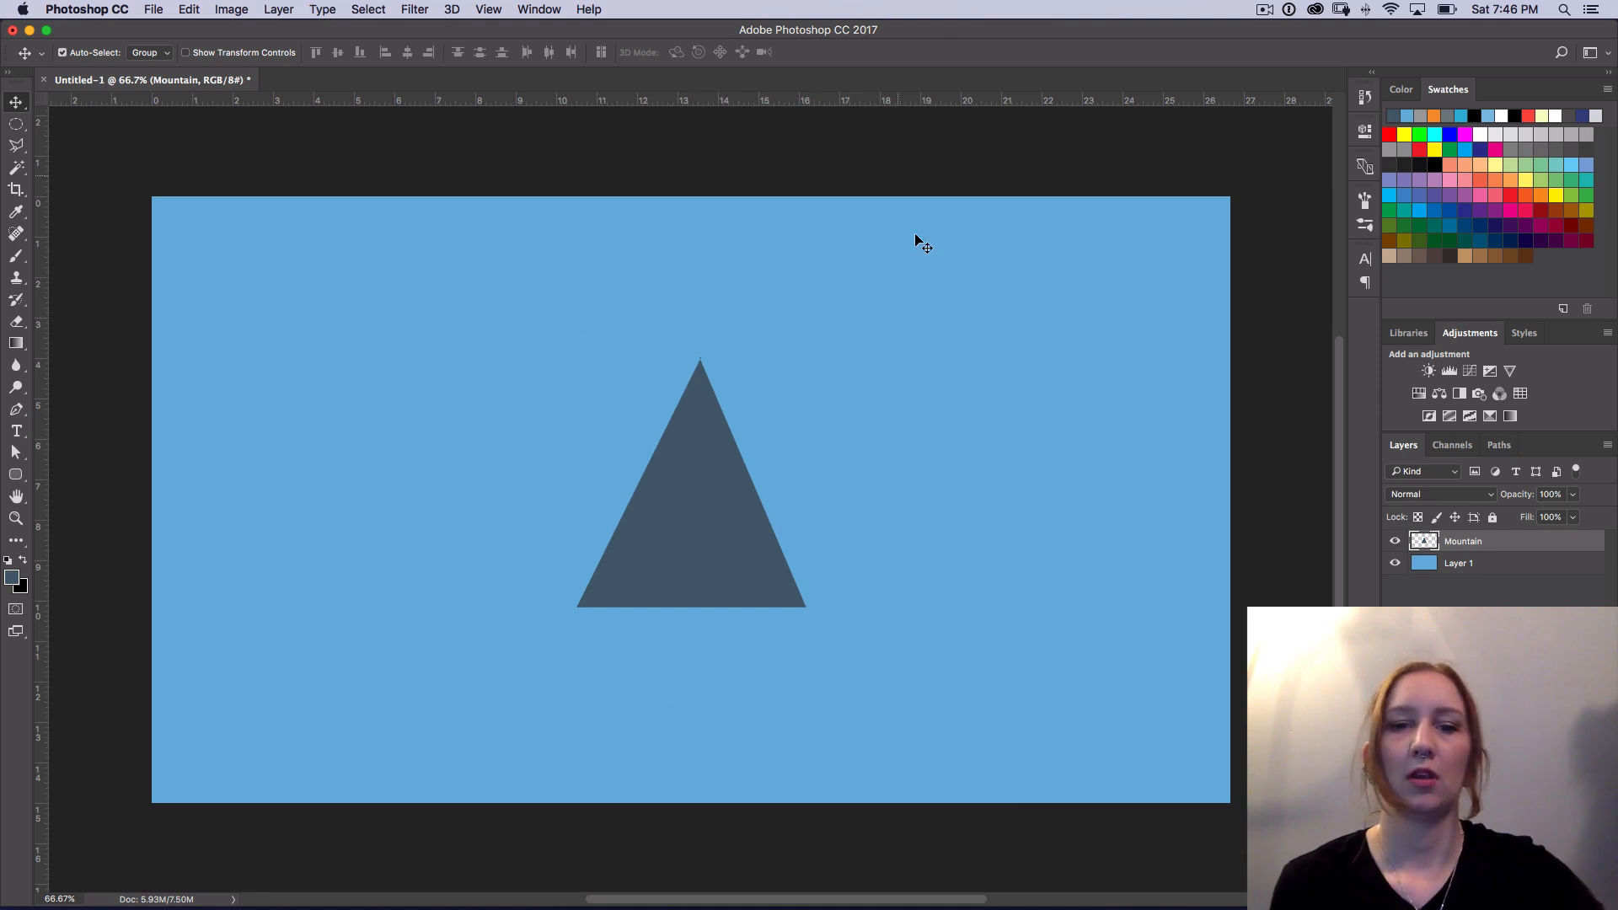
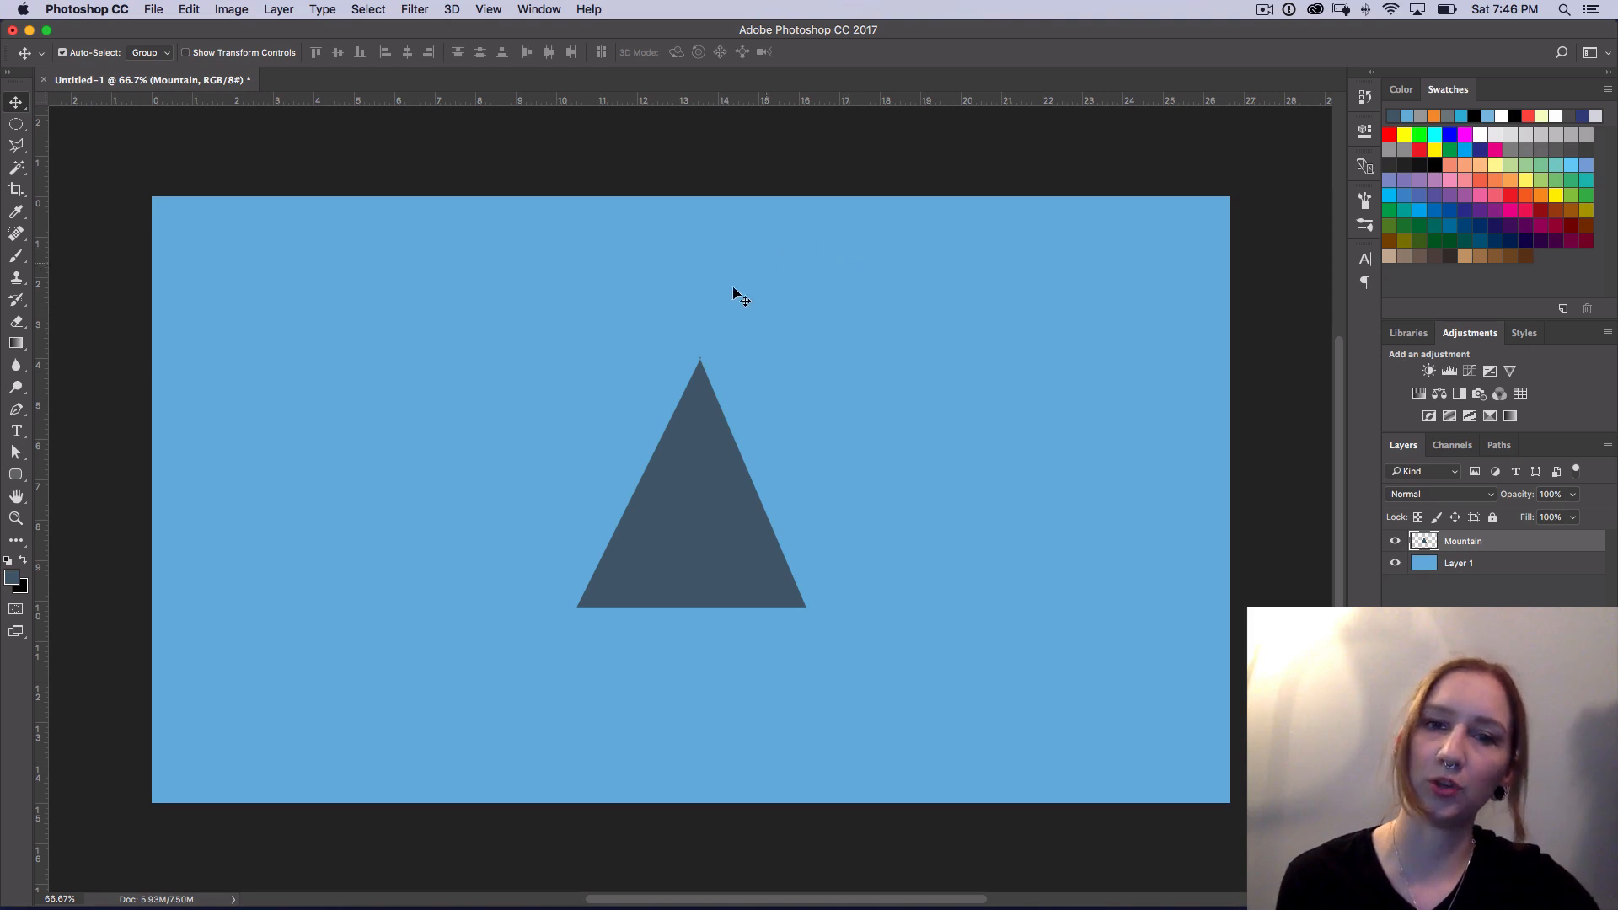
# Step: Choose the Brush tool with the 14 px spatter preset and enlarge its size to 39 px
pyautogui.click(16, 258)
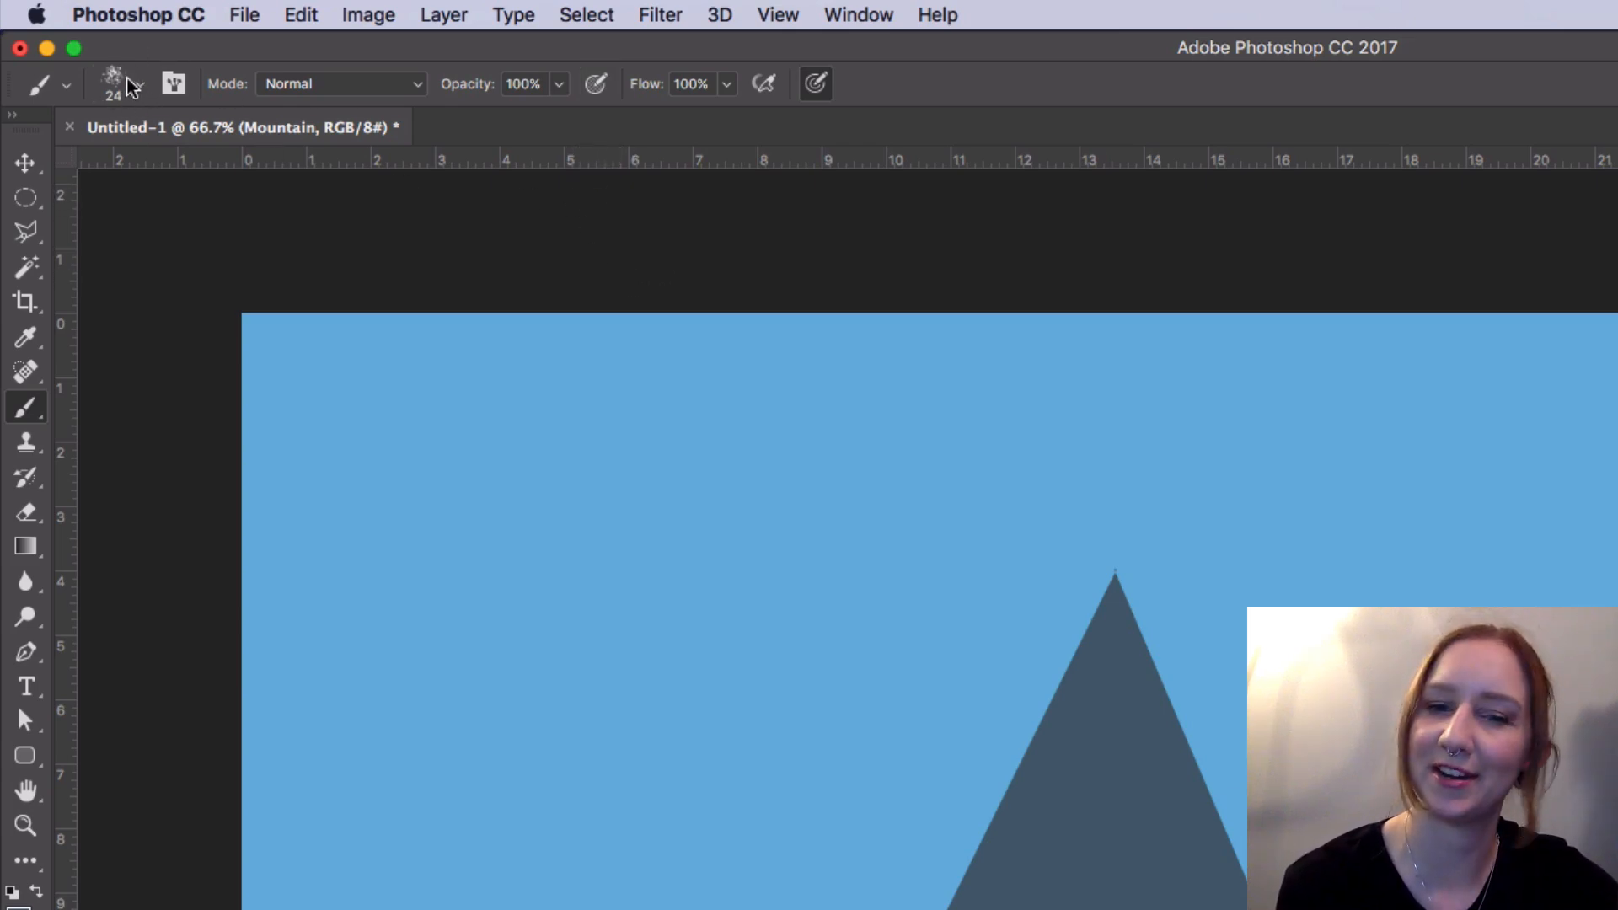
pyautogui.click(140, 87)
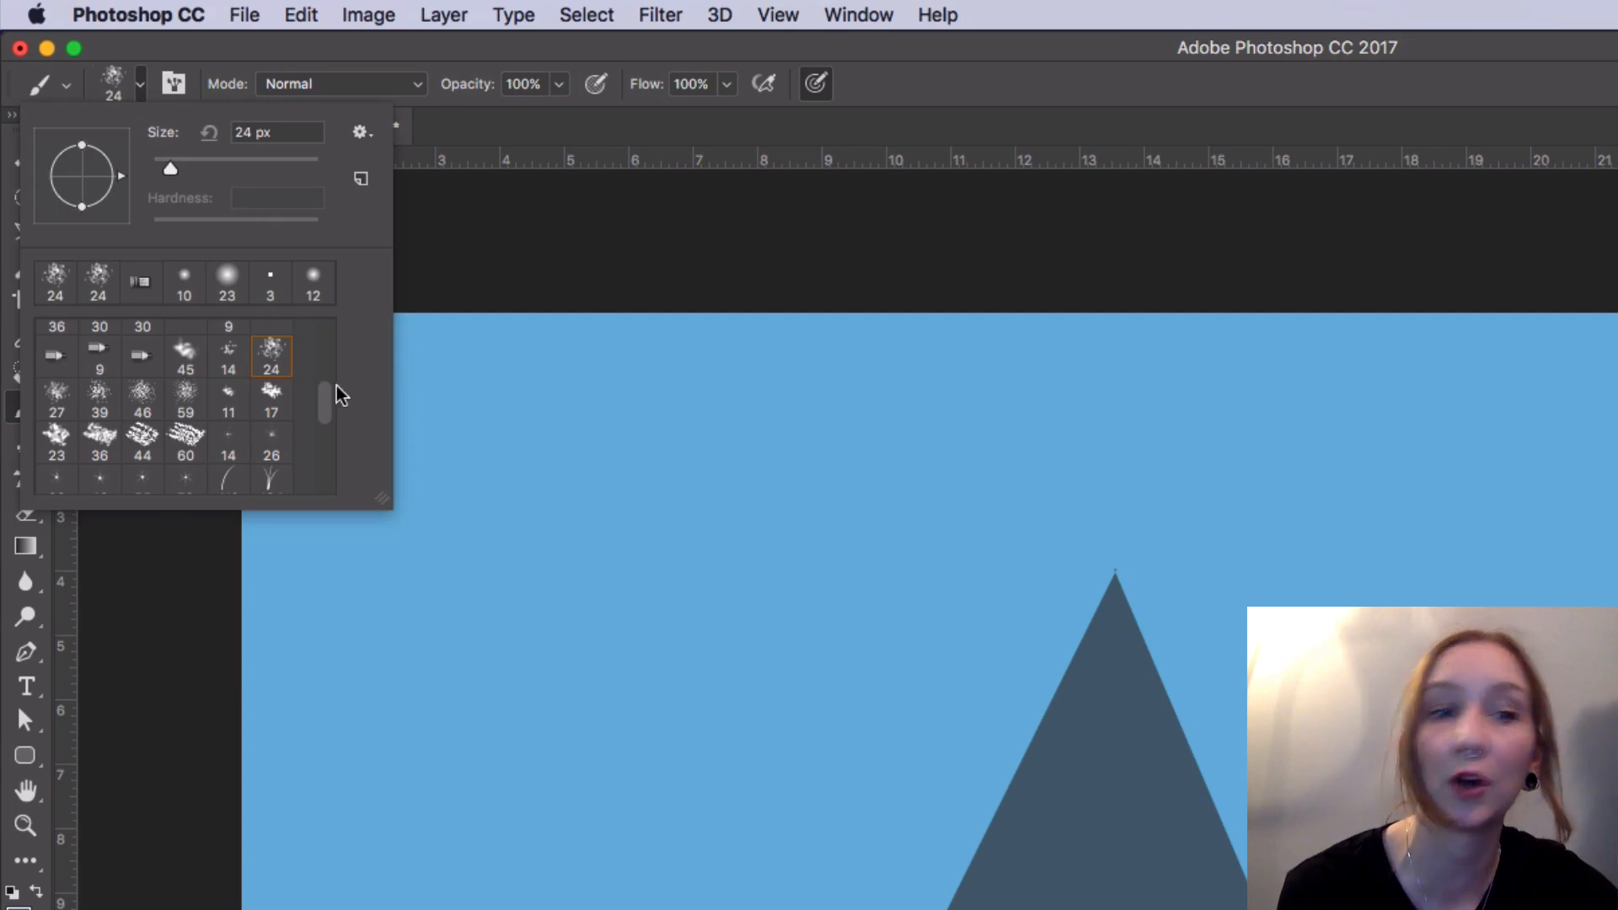
pyautogui.moveTo(328, 415)
pyautogui.mouseDown()
pyautogui.moveTo(329, 346)
pyautogui.moveTo(335, 494)
pyautogui.moveTo(334, 395)
pyautogui.mouseUp()
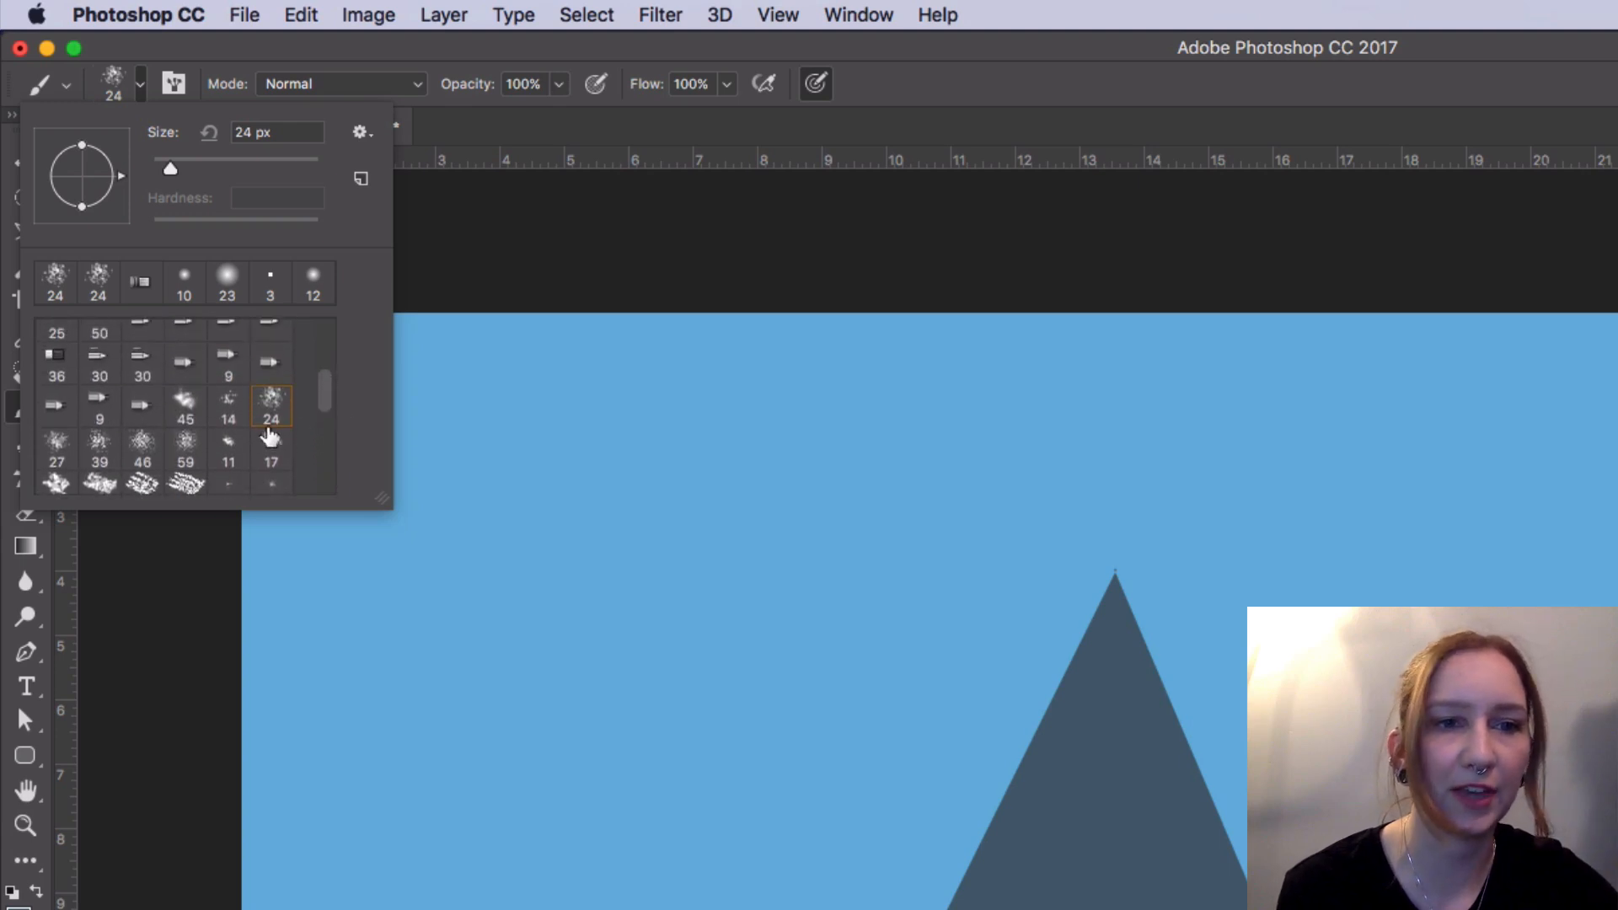
pyautogui.click(226, 406)
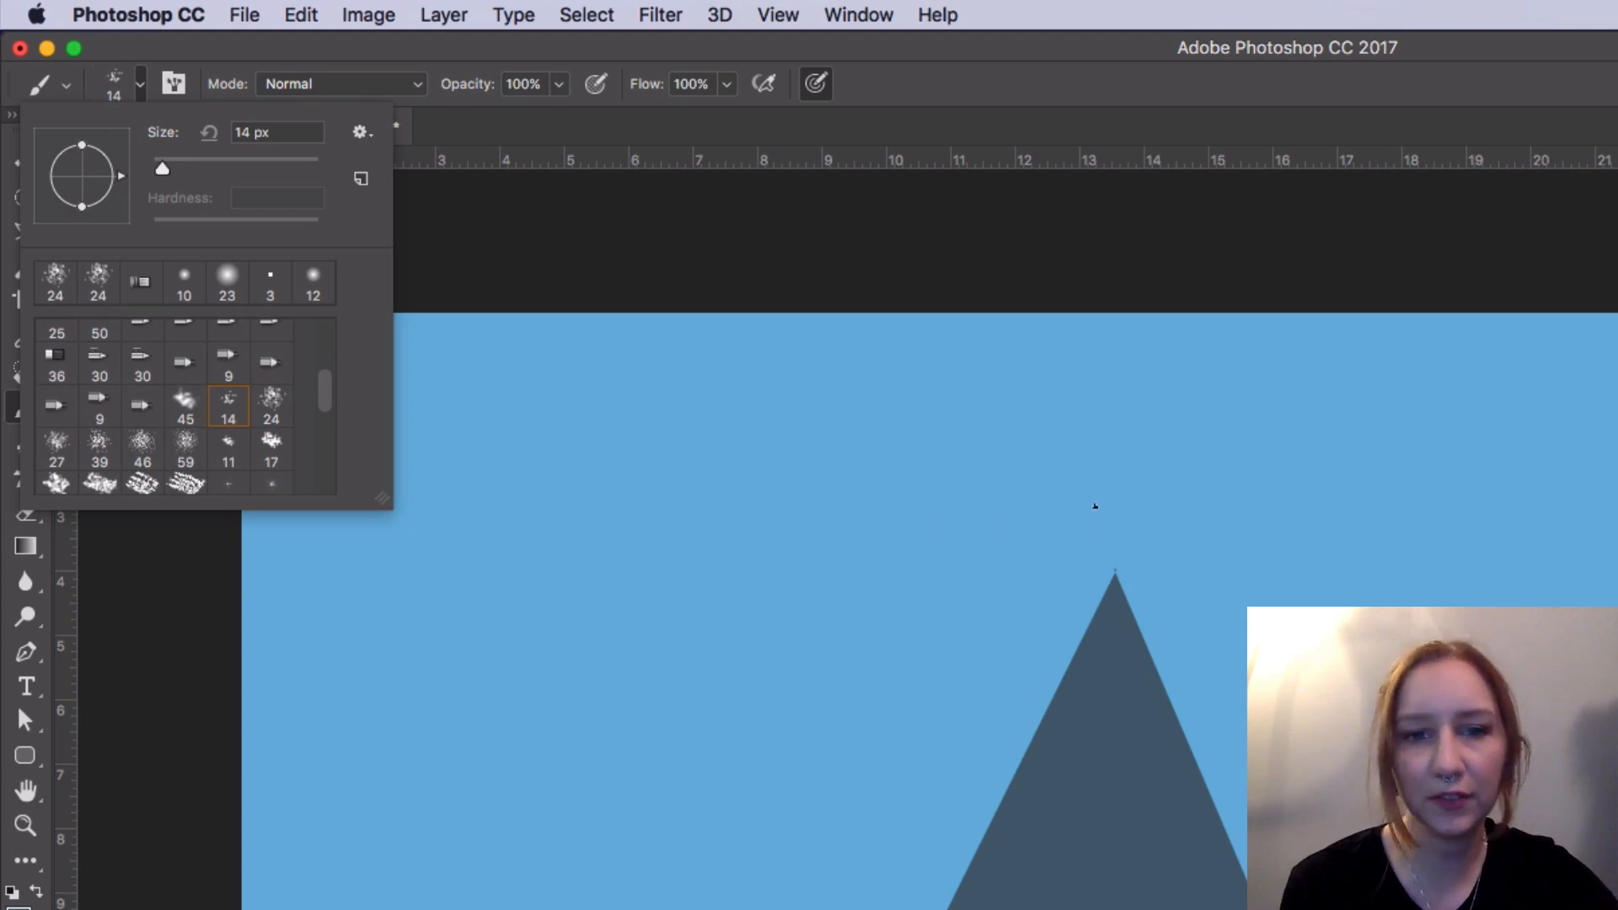
pyautogui.moveTo(163, 170)
pyautogui.mouseDown()
pyautogui.moveTo(199, 170)
pyautogui.moveTo(184, 169)
pyautogui.mouseUp()
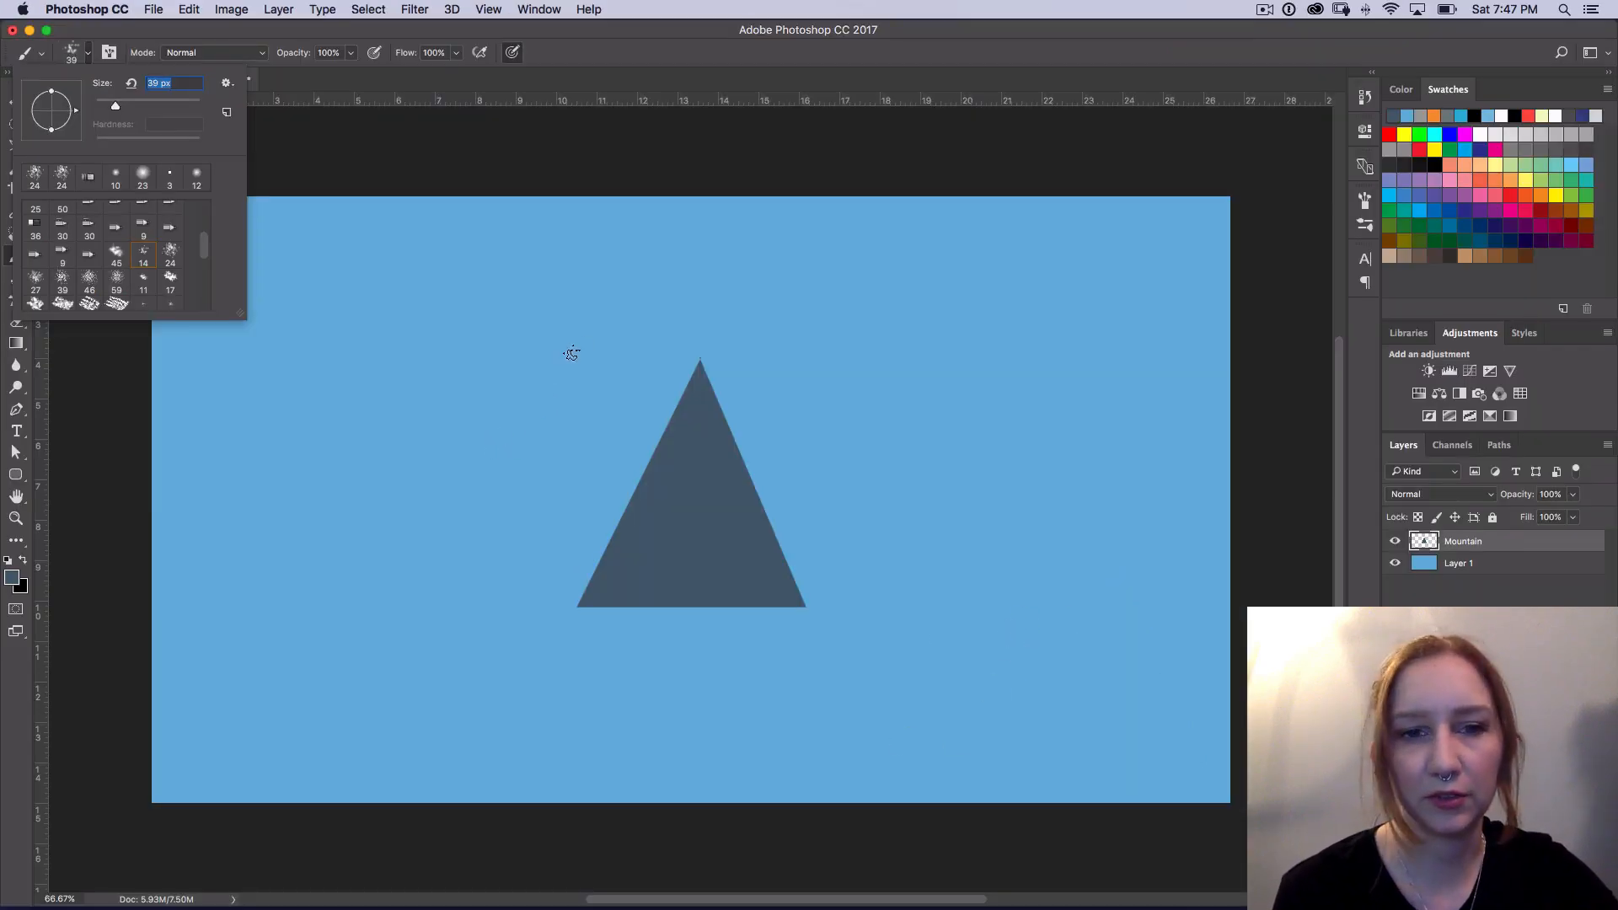
# Step: Paint trial zigzag brush strokes on the Mountain layer in the sky beside the triangle's left slope
pyautogui.moveTo(909, 561); pyautogui.dragTo(917, 690)
pyautogui.moveTo(574, 432); pyautogui.dragTo(576, 496)
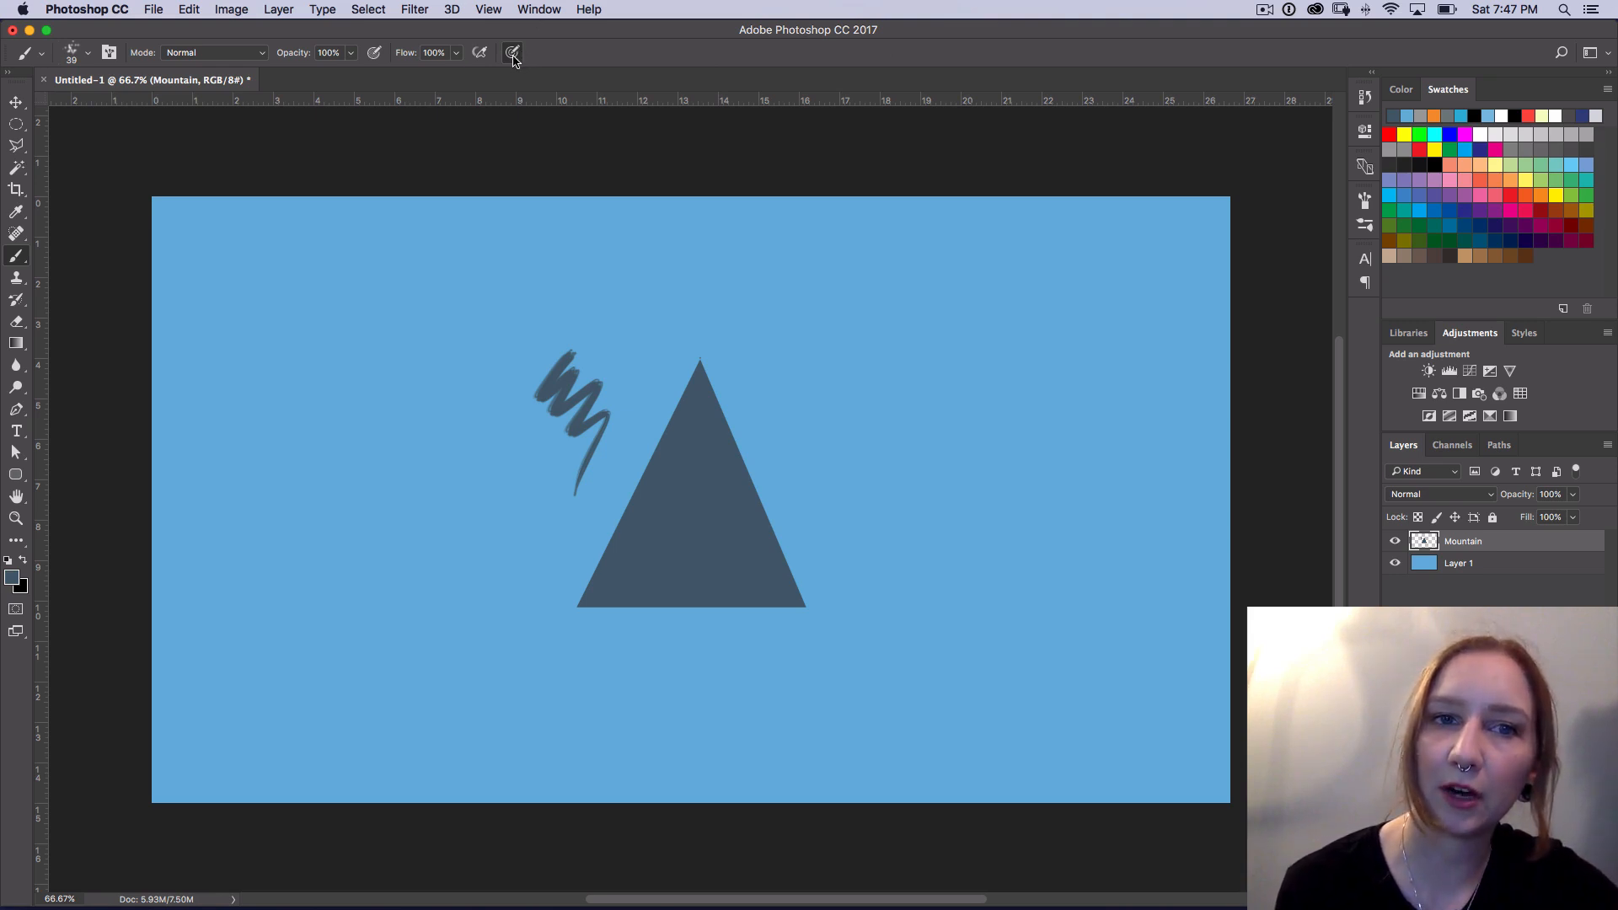
pyautogui.moveTo(440, 279); pyautogui.dragTo(472, 577)
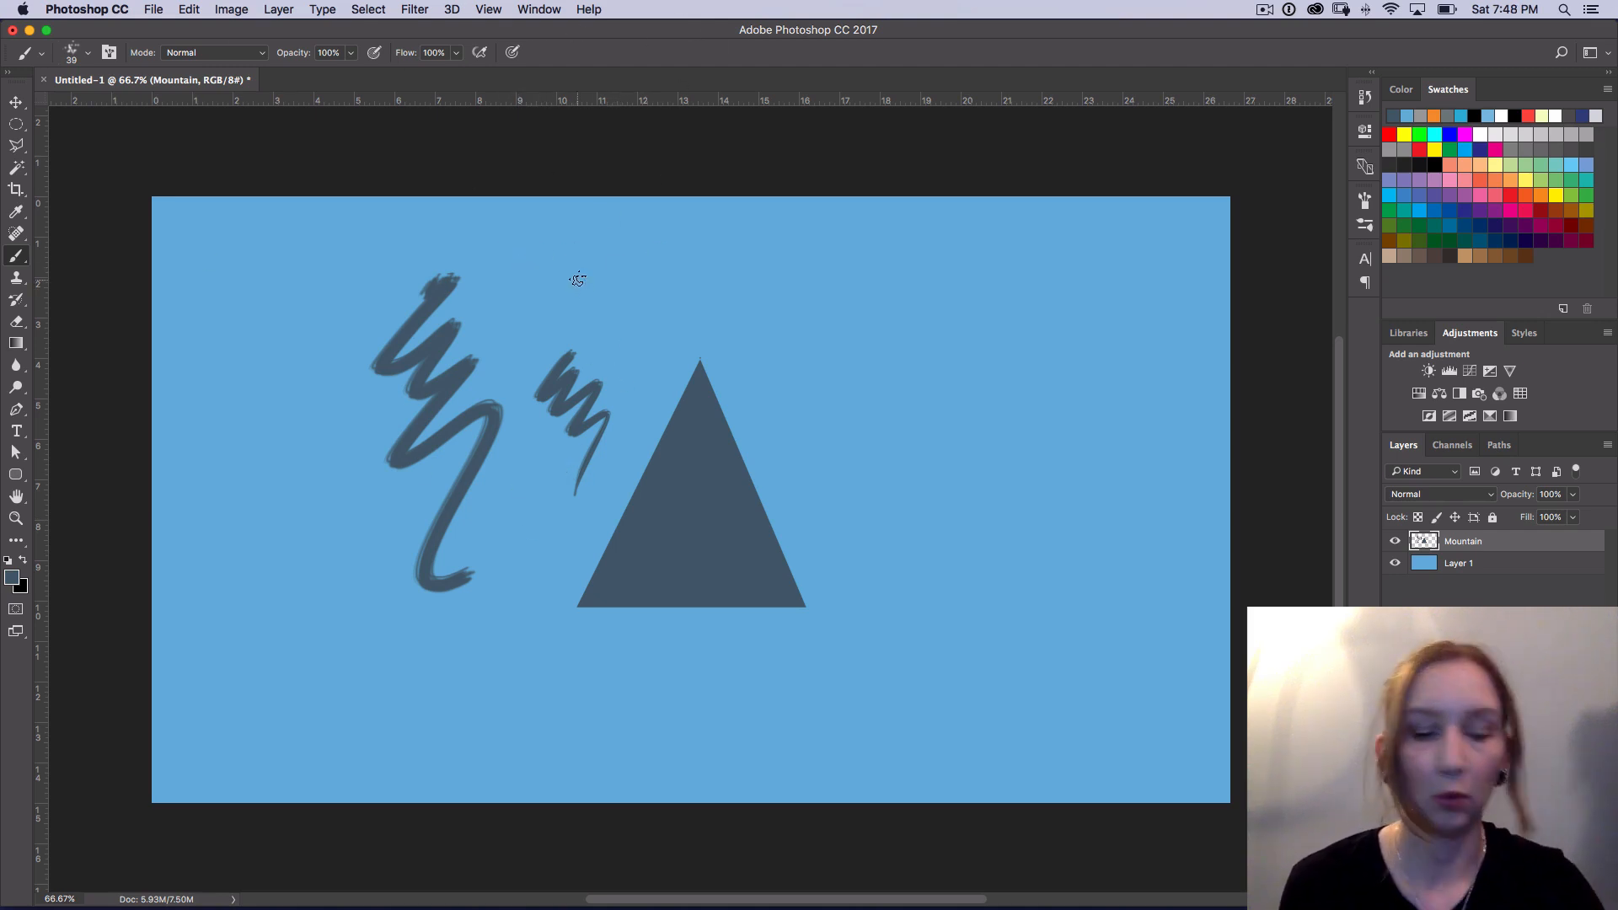
# Step: Undo the trial zigzag brush strokes beside the mountain
pyautogui.press('super+z')
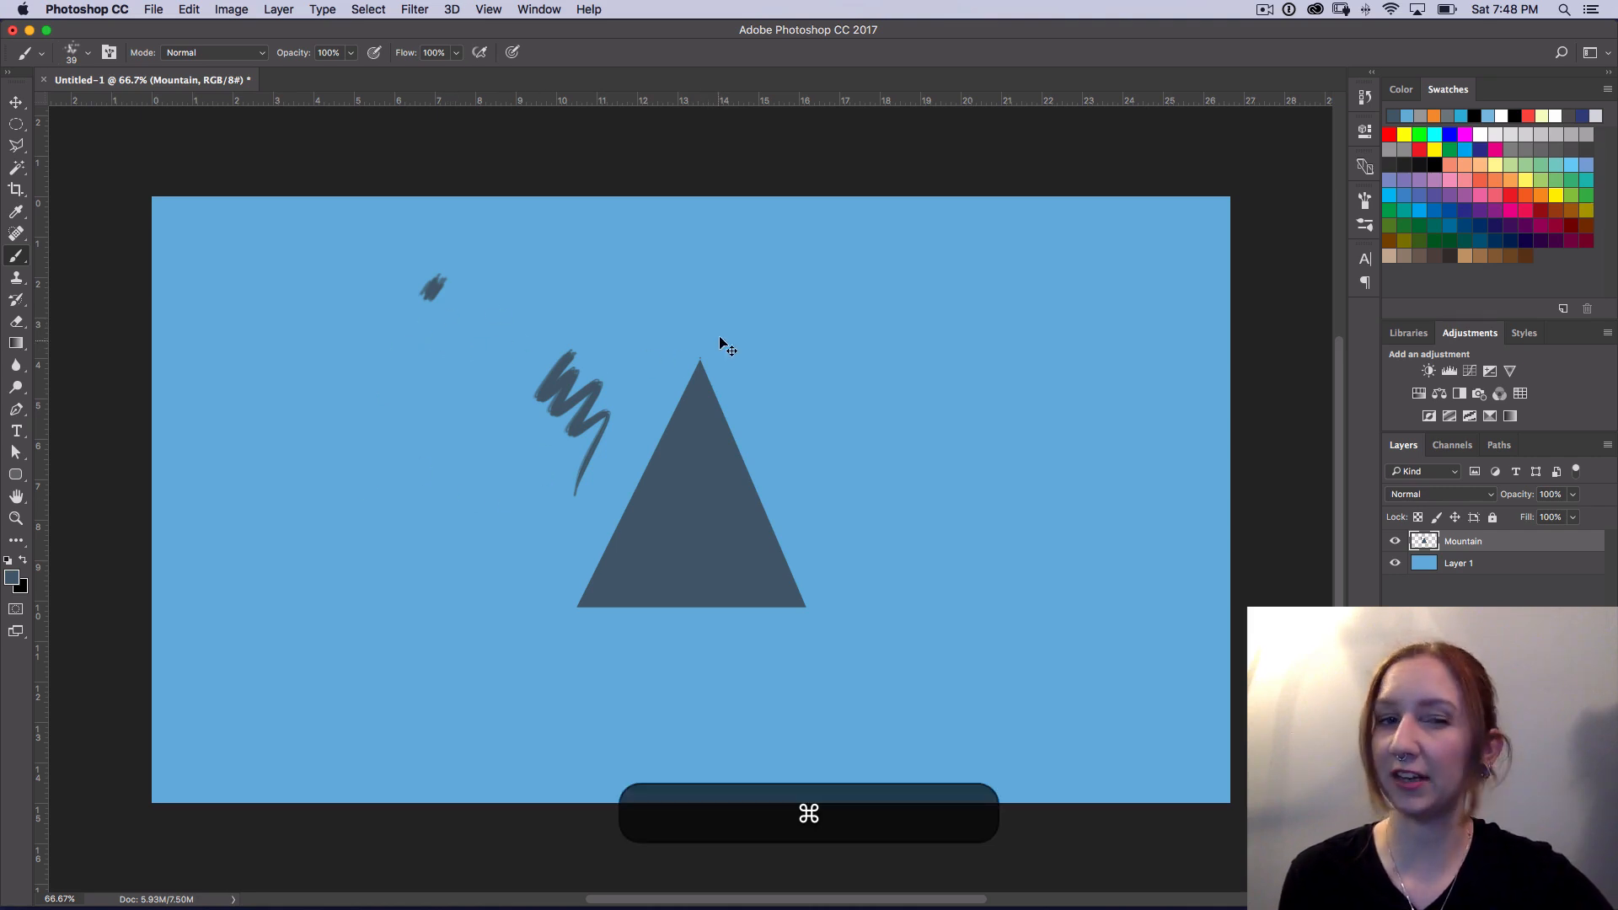
pyautogui.press('super+z')
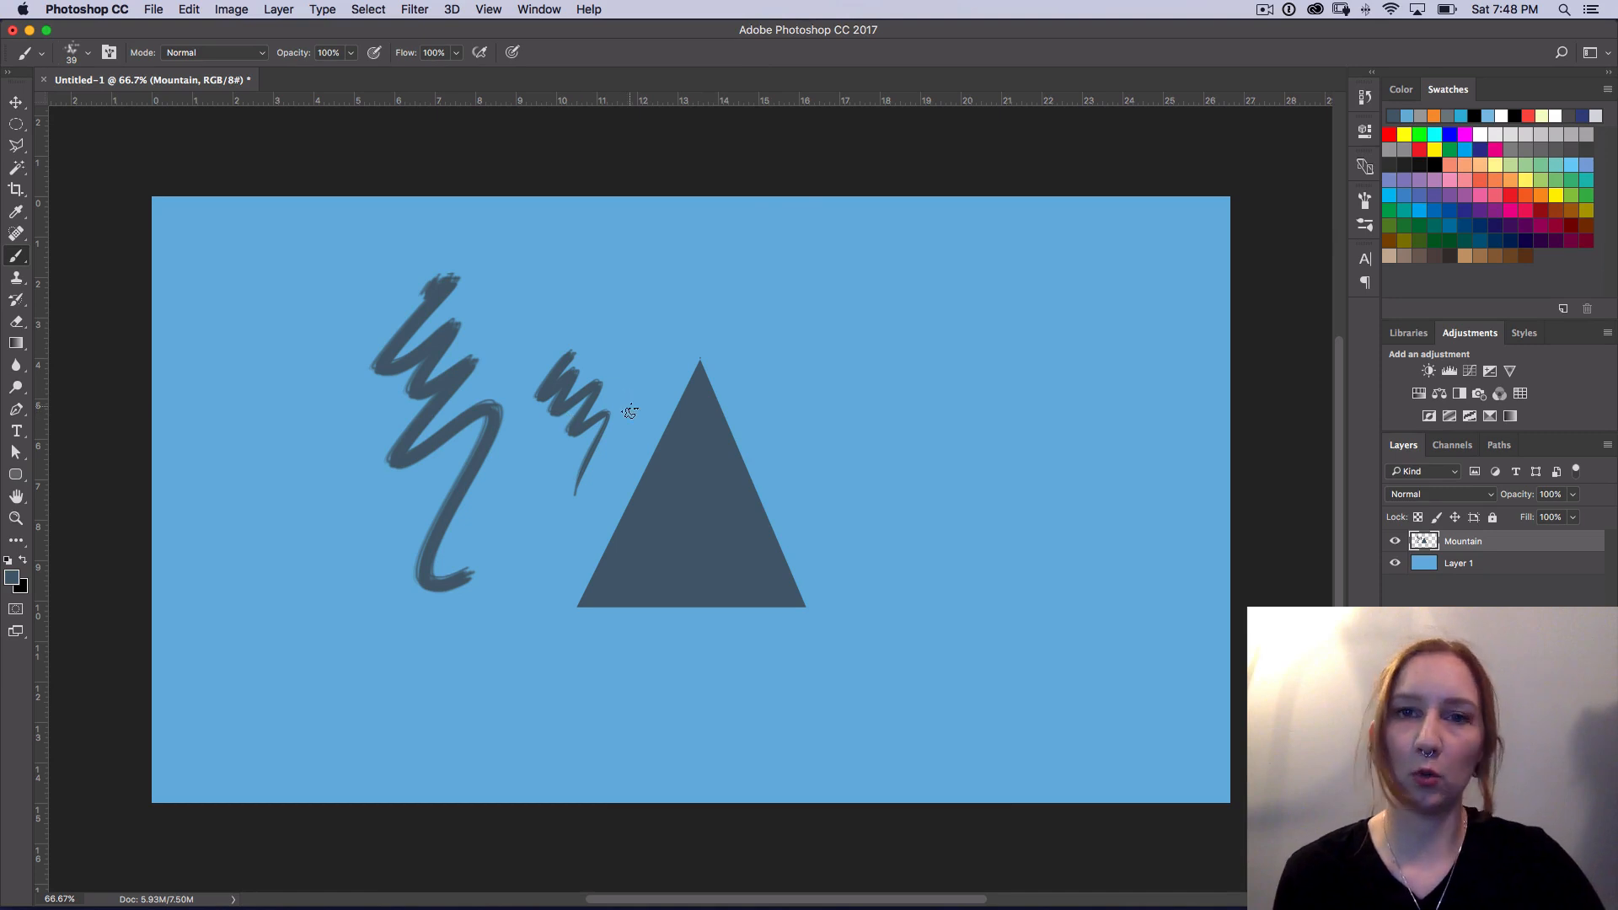
pyautogui.press('super+z')
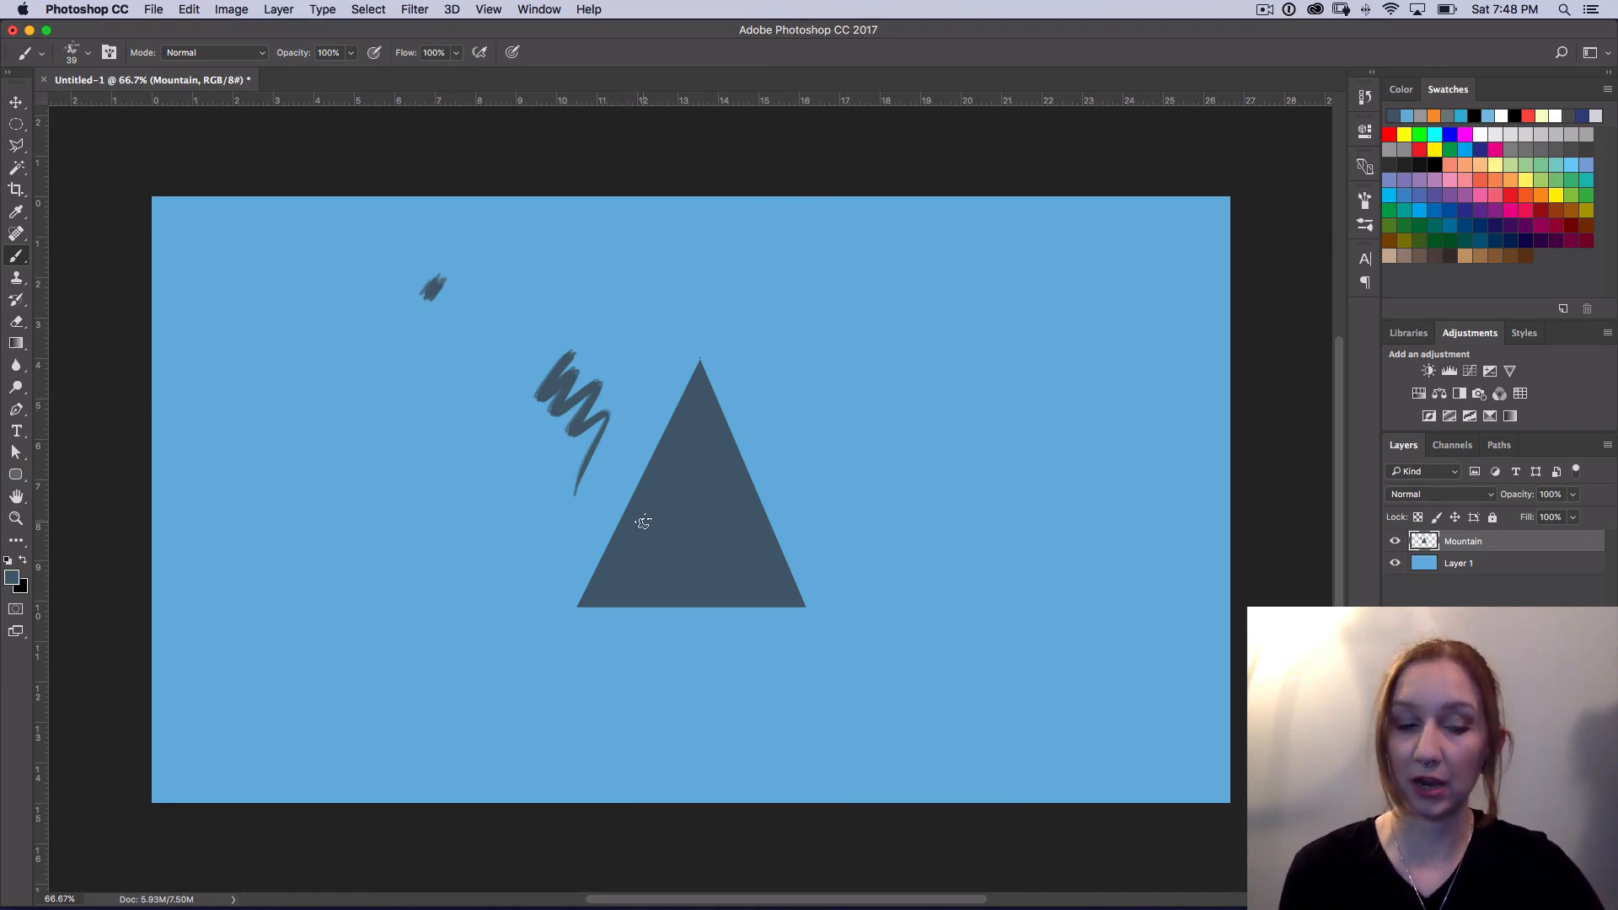
pyautogui.press('alt+super+z')
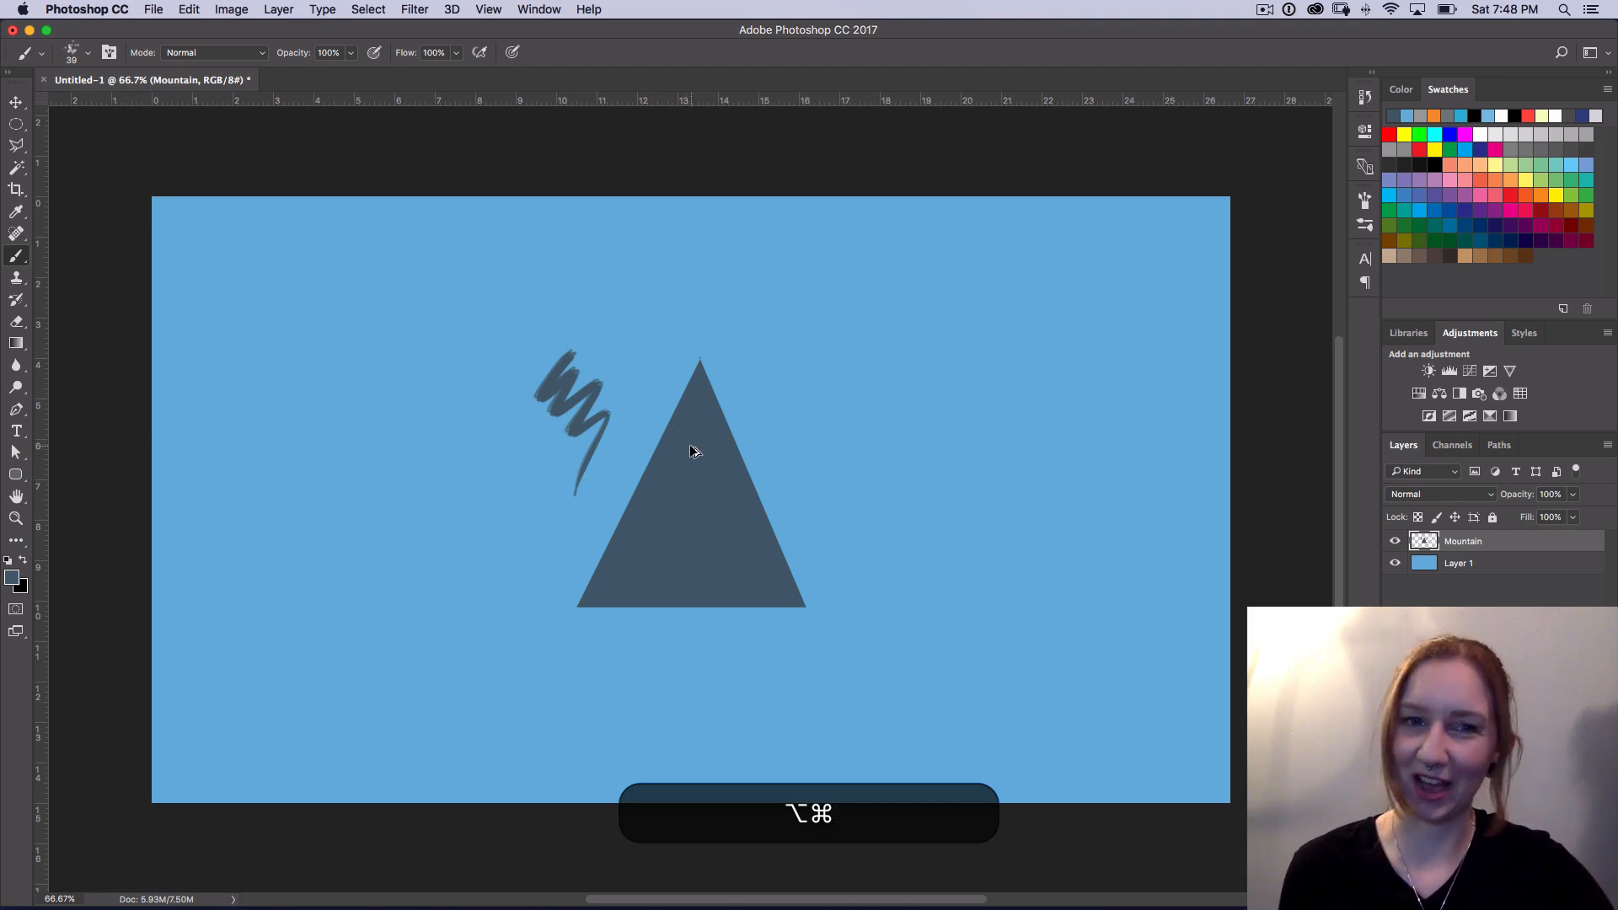
pyautogui.press('alt+super+z')
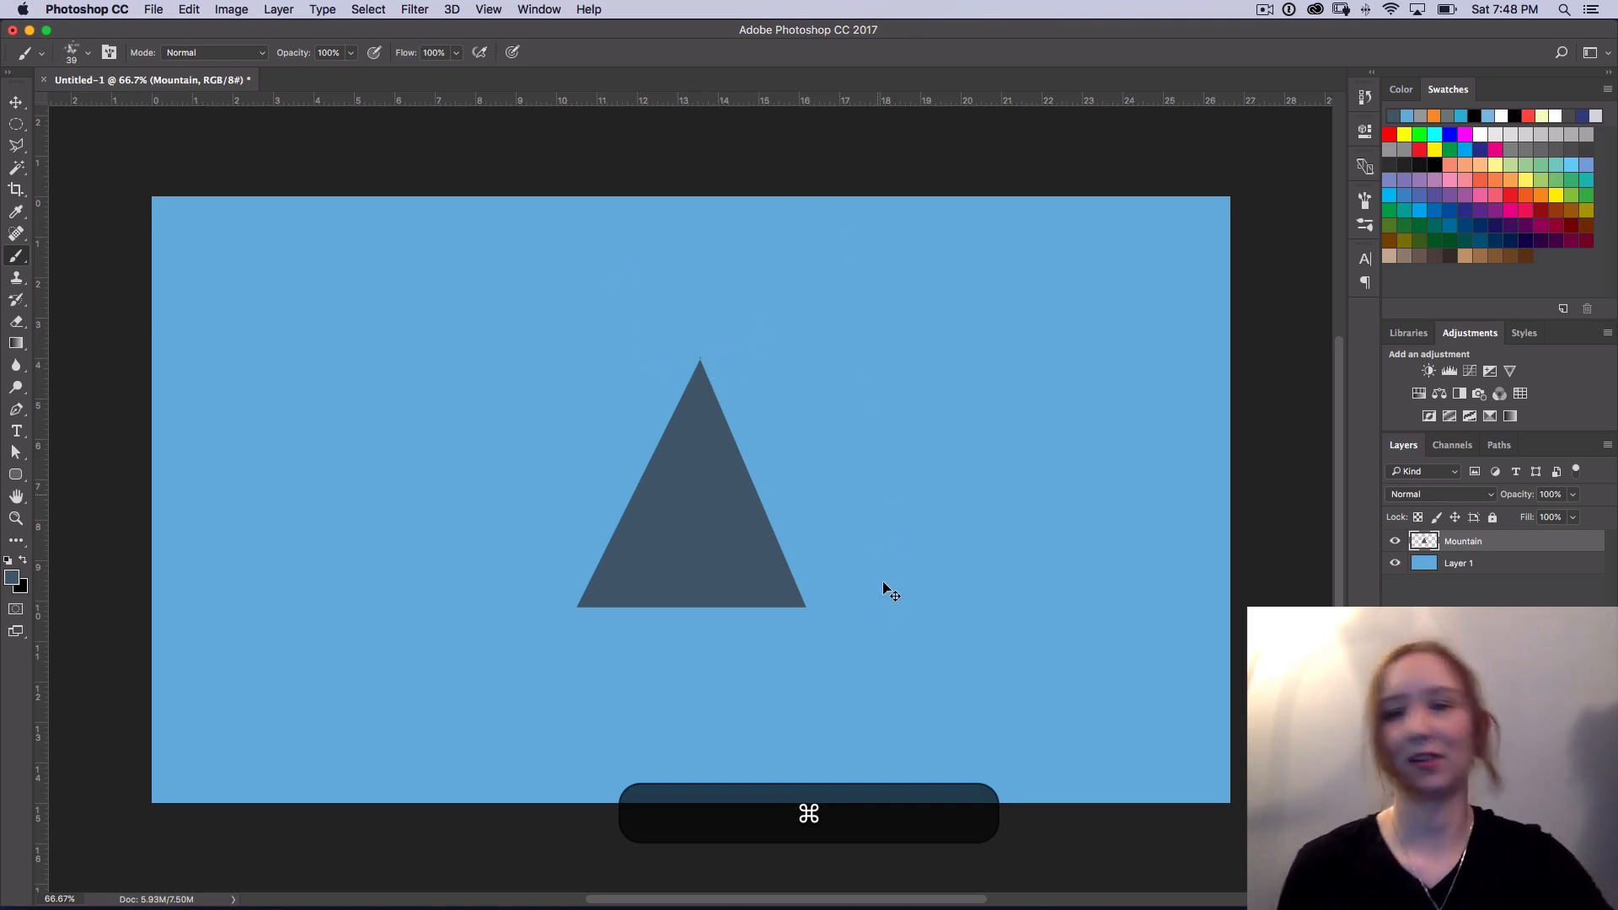
pyautogui.press('super+b')
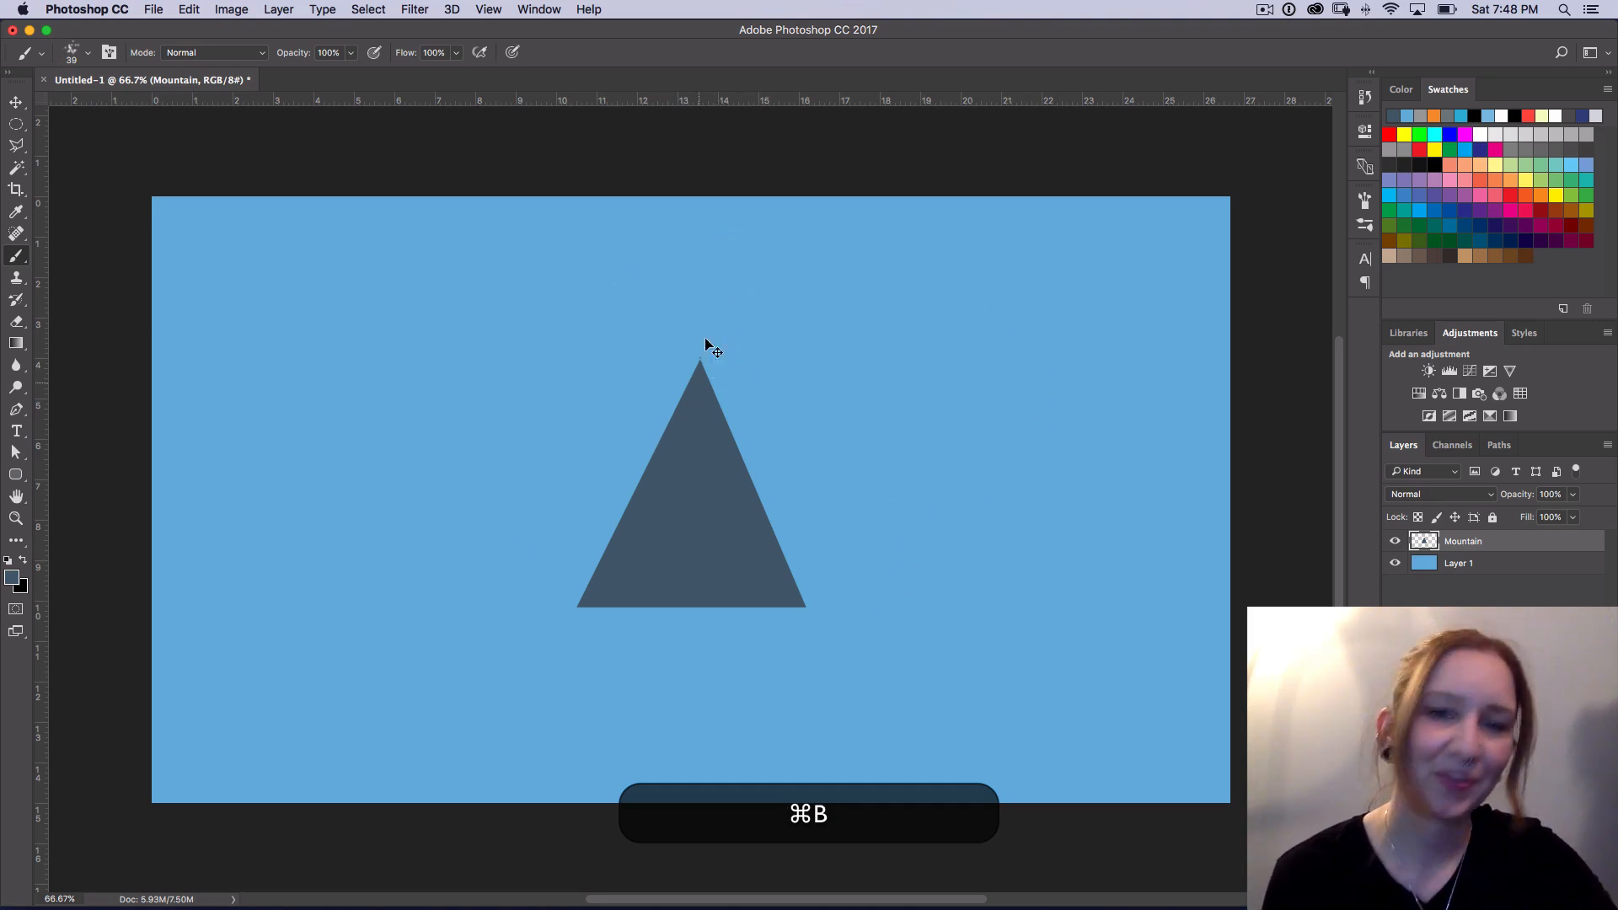
pyautogui.keyDown('super'); pyautogui.click(1466, 545); pyautogui.keyUp('super')
pyautogui.press('super+b')
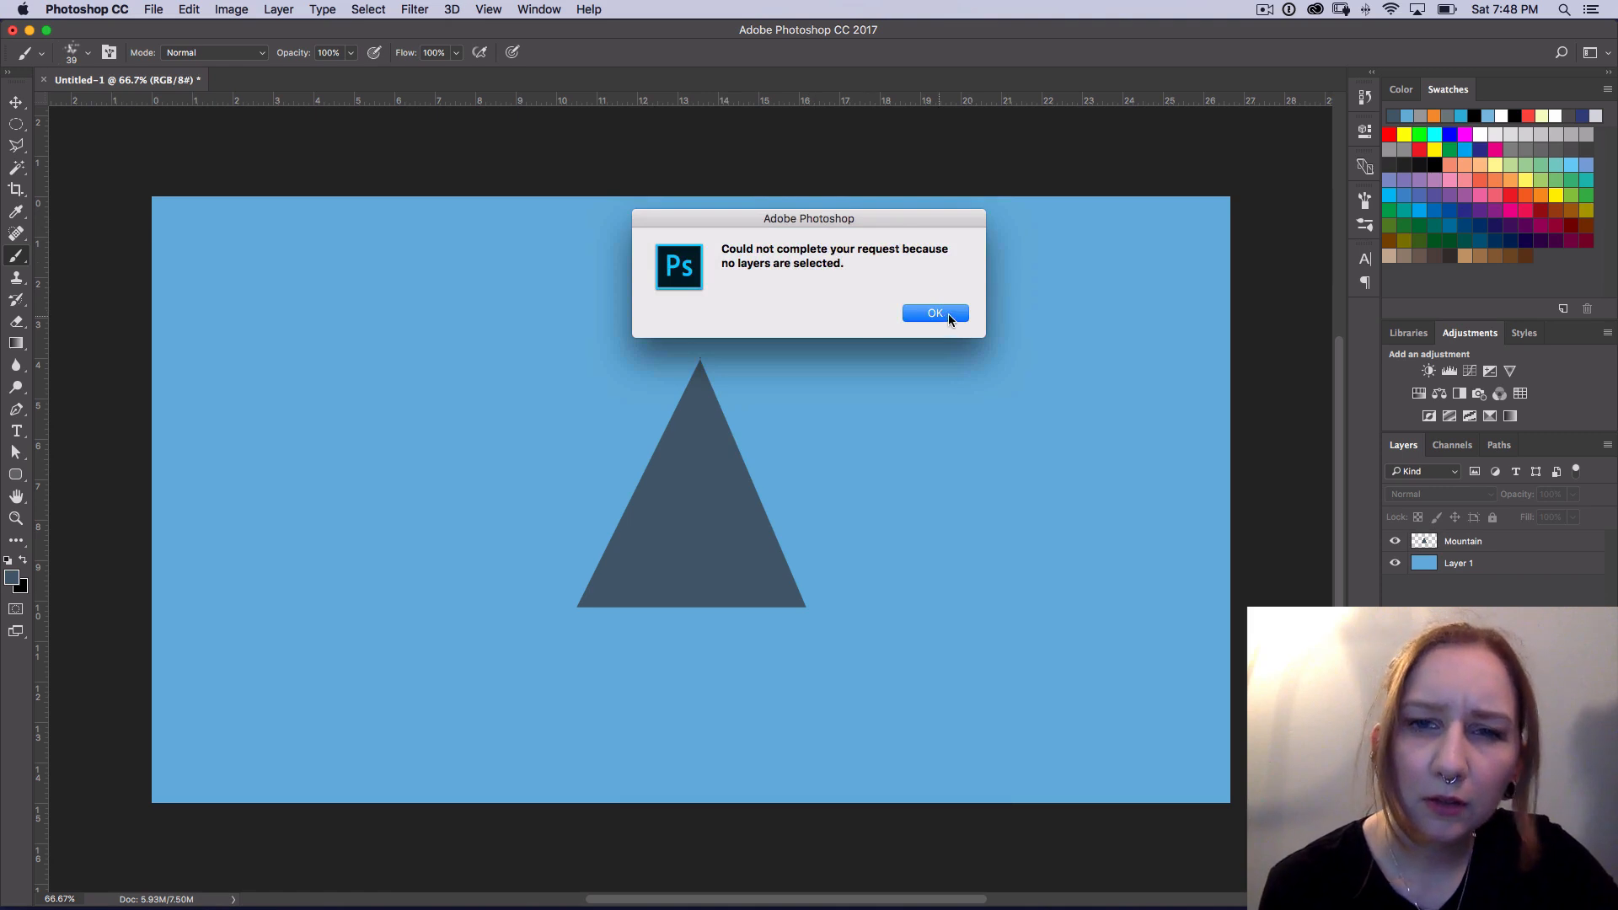
pyautogui.click(961, 319)
pyautogui.click(1450, 546)
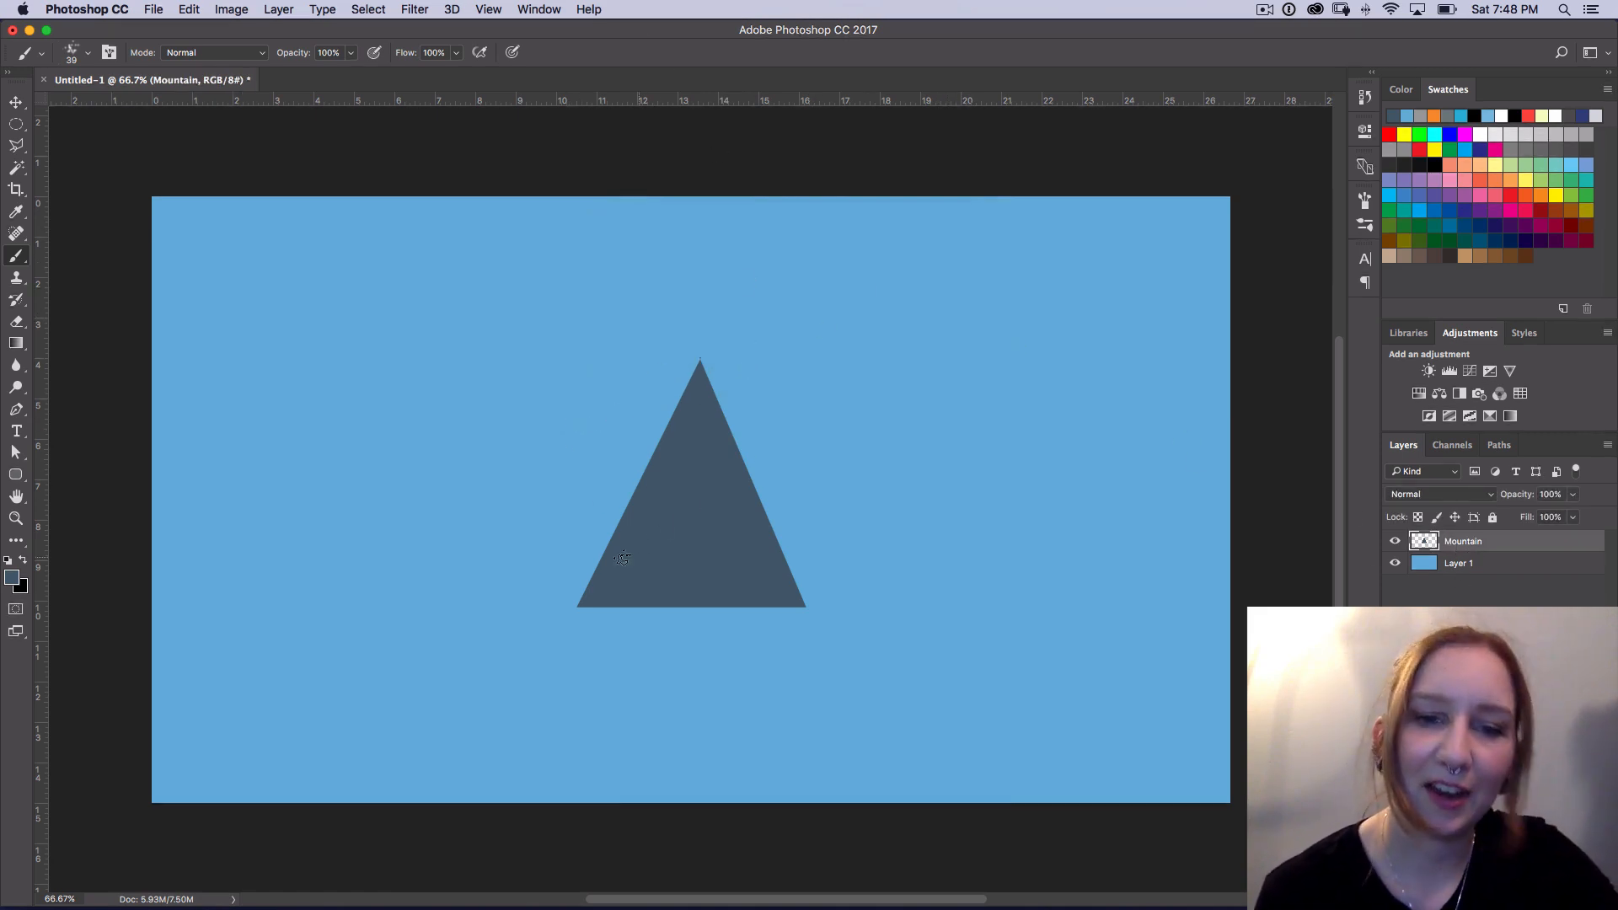
# Step: Paint a rough edge up the mountain's left slope and over the peak with the 39 px brush
pyautogui.press('super+equal')
pyautogui.press('super+equal')
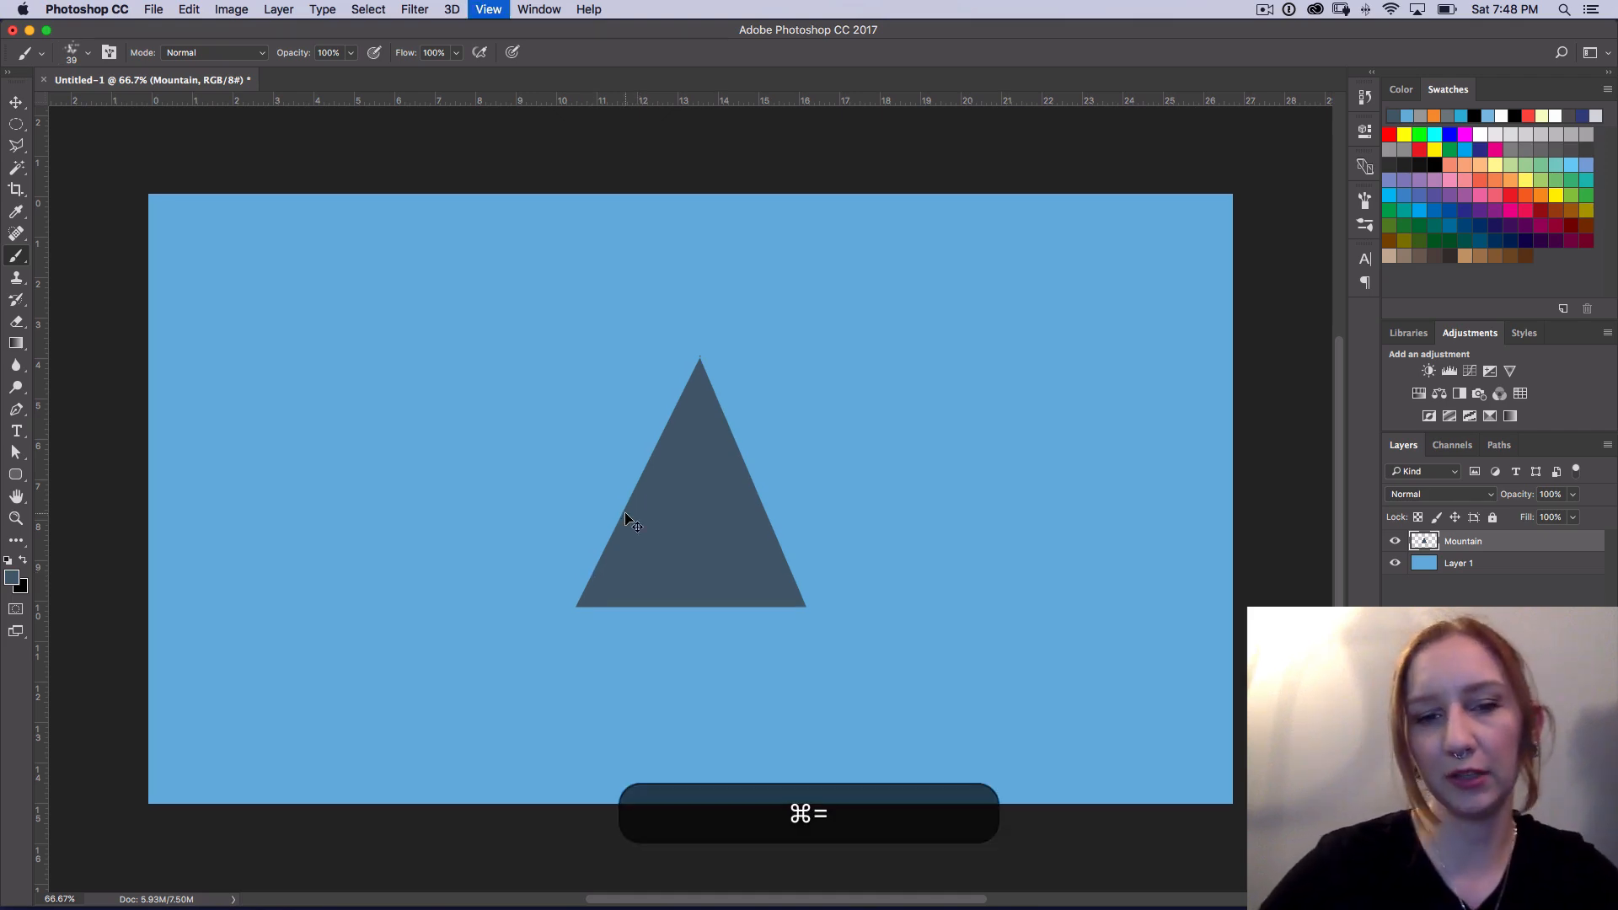
pyautogui.press('super+minus')
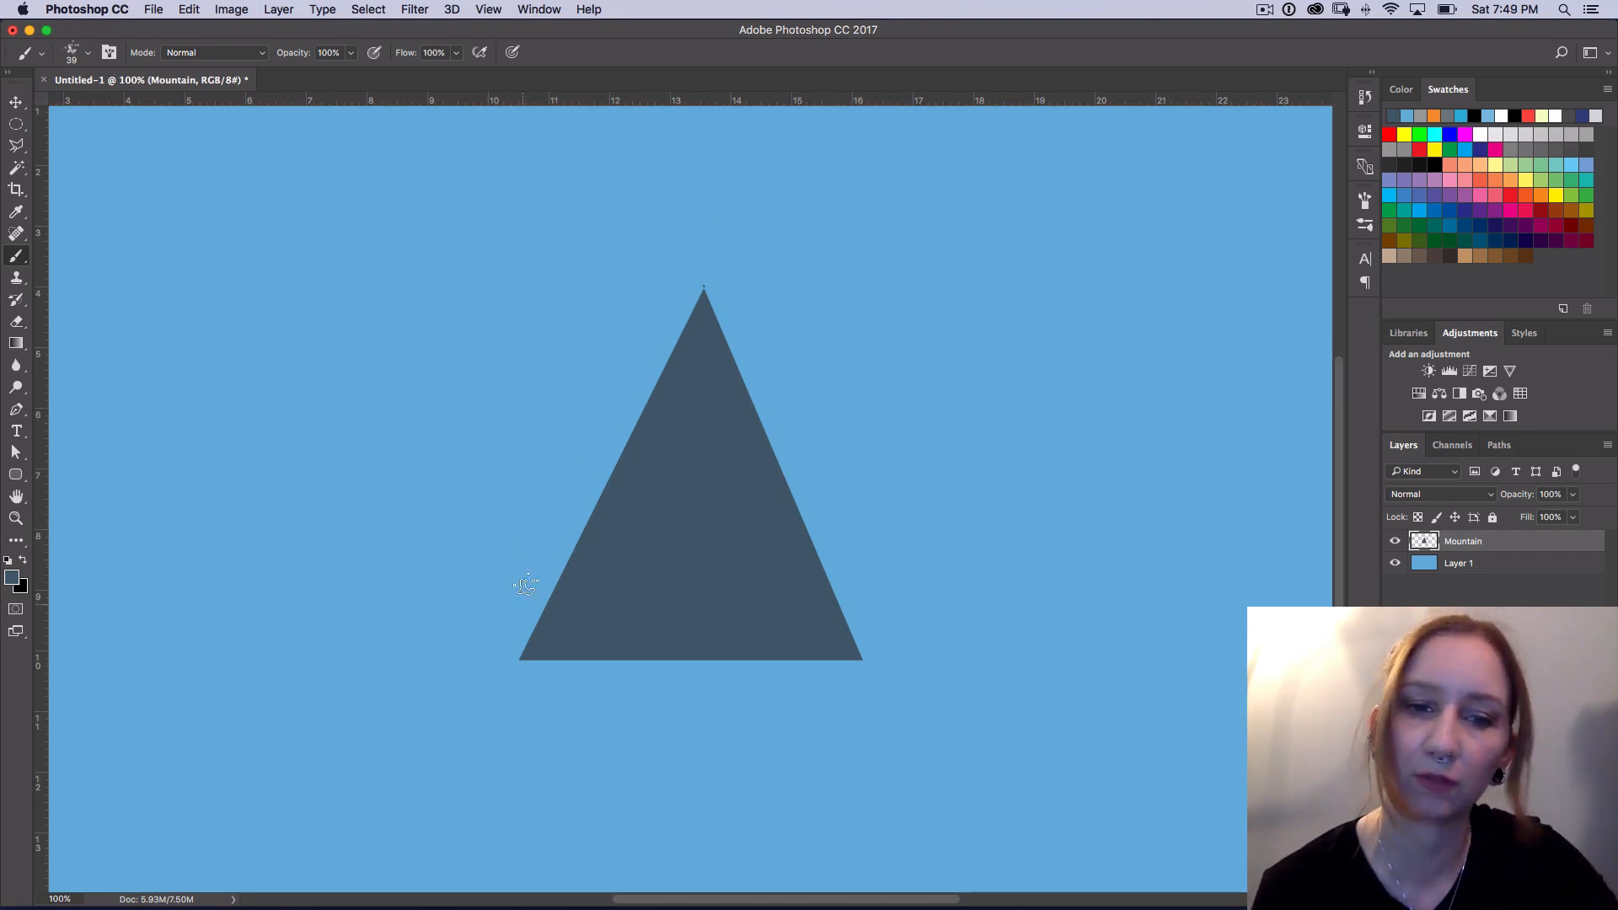
pyautogui.moveTo(535, 638)
pyautogui.mouseDown()
pyautogui.moveTo(693, 319)
pyautogui.moveTo(687, 354)
pyautogui.moveTo(701, 294)
pyautogui.moveTo(746, 392)
pyautogui.mouseUp()
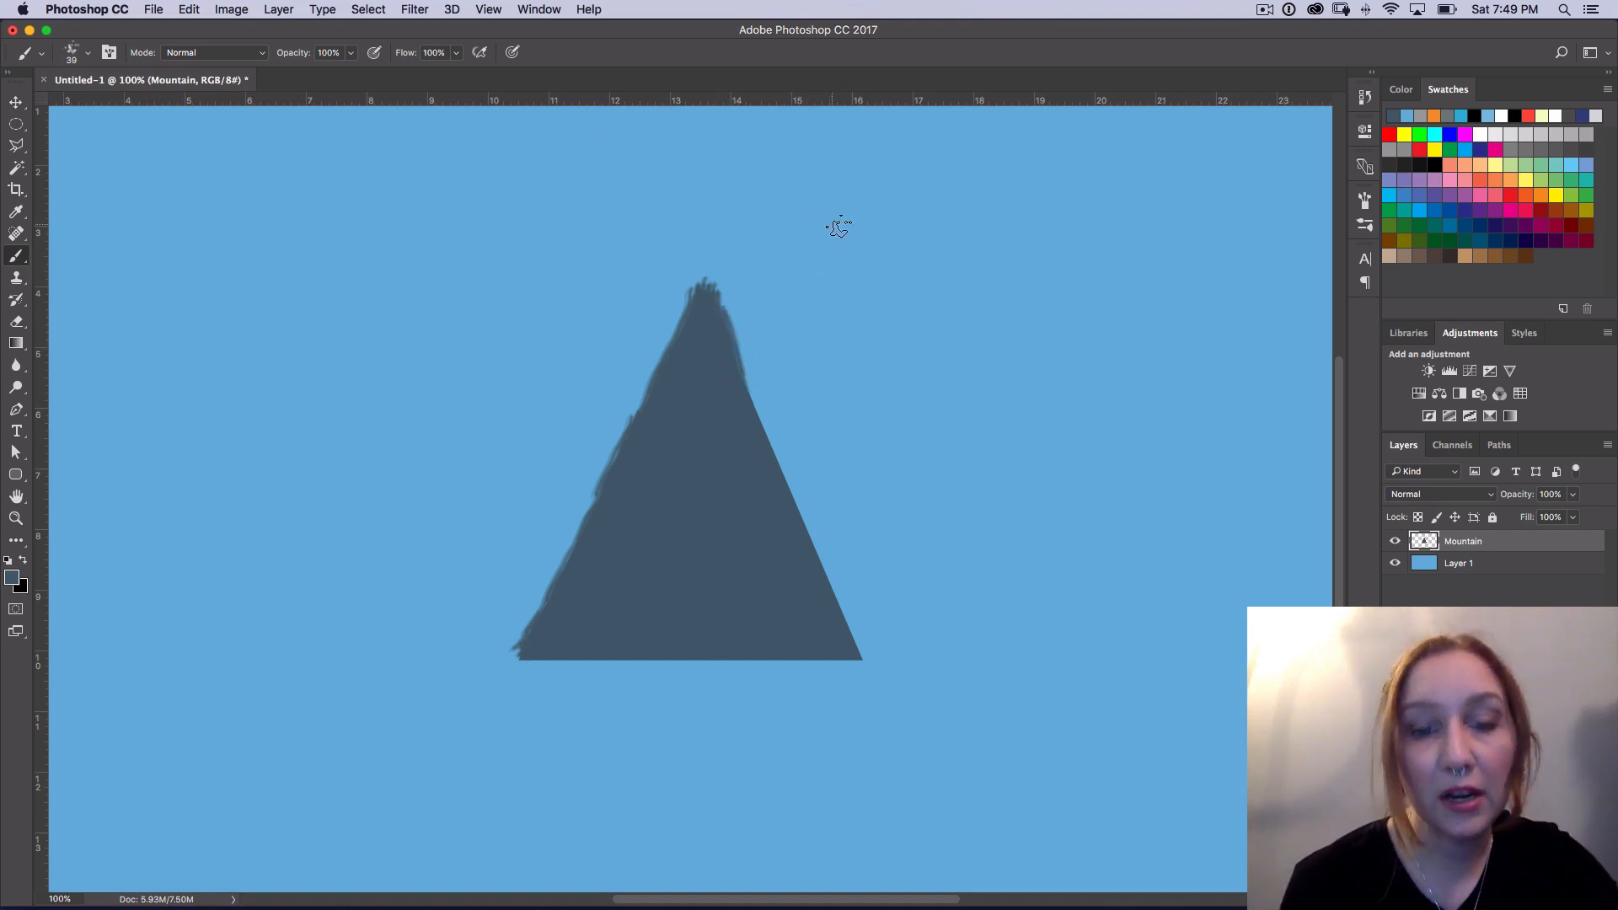
# Step: Undo all the rough brush strokes along the mountain's left slope and peak
pyautogui.press('alt+super+z')
pyautogui.press('alt+super+z')
pyautogui.press('alt+super+z')
pyautogui.press('alt+super+z')
pyautogui.press('alt+super+z')
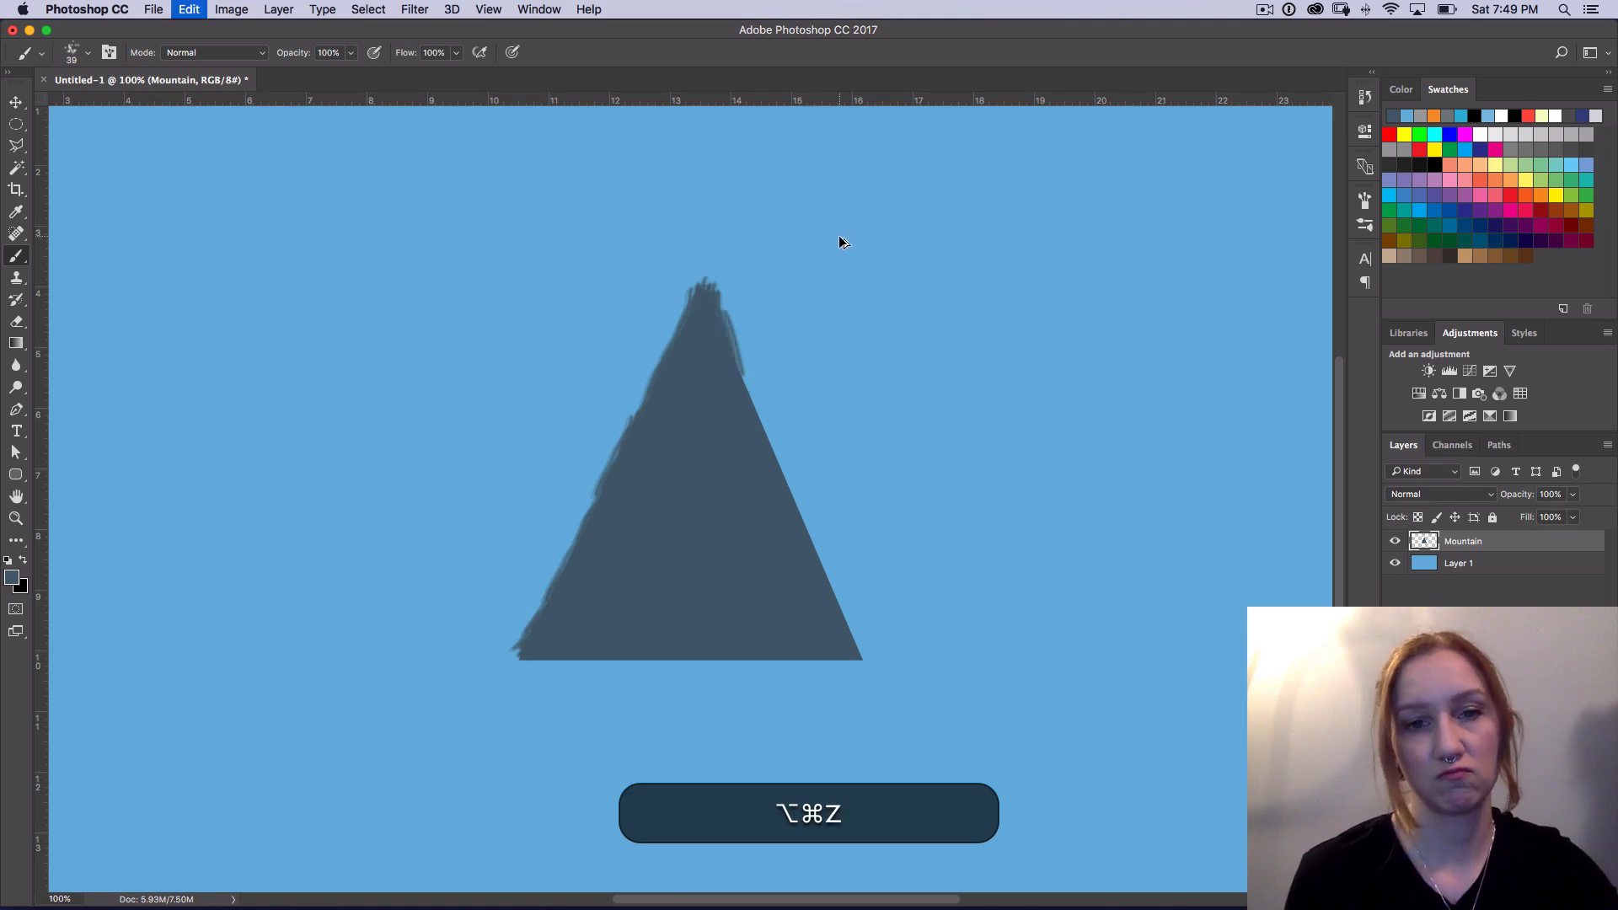
pyautogui.press('alt+super+z')
pyautogui.press('alt+super+z')
pyautogui.press('alt+super+z')
pyautogui.press('alt+super+z')
pyautogui.press('alt+super+z')
pyautogui.press('alt+super+z')
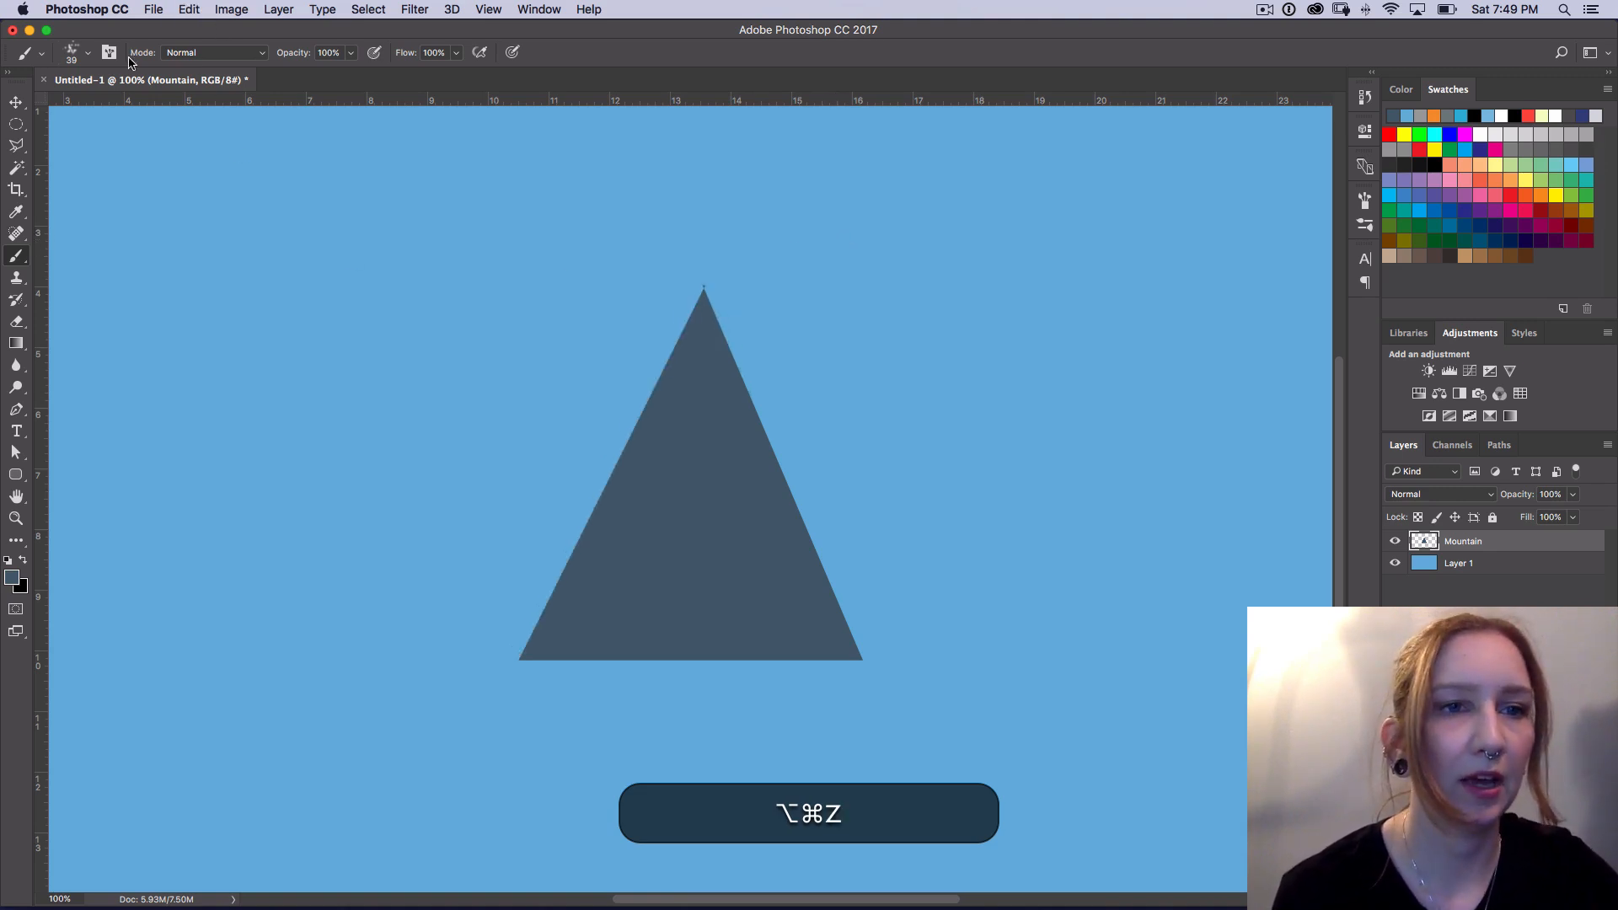
# Step: Select the 46 px spatter brush and paint a rough edge along the mountain's left slope up to the peak
pyautogui.click(82, 60)
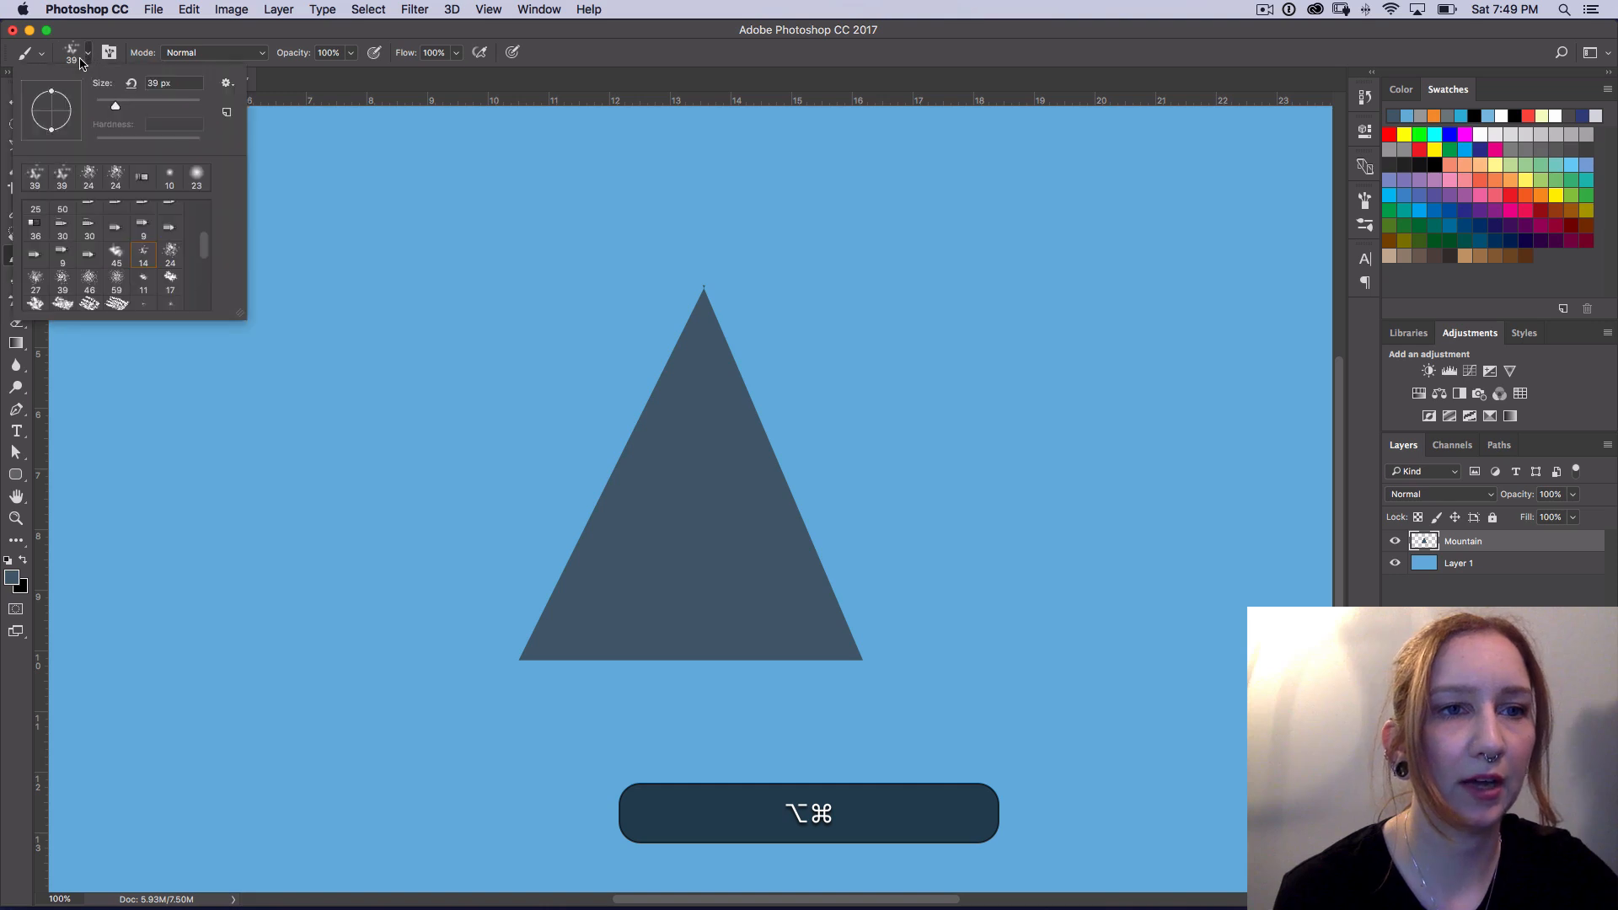
pyautogui.keyDown('alt'); pyautogui.click(170, 255); pyautogui.keyUp('alt')
pyautogui.keyDown('alt'); pyautogui.click(171, 254); pyautogui.keyUp('alt')
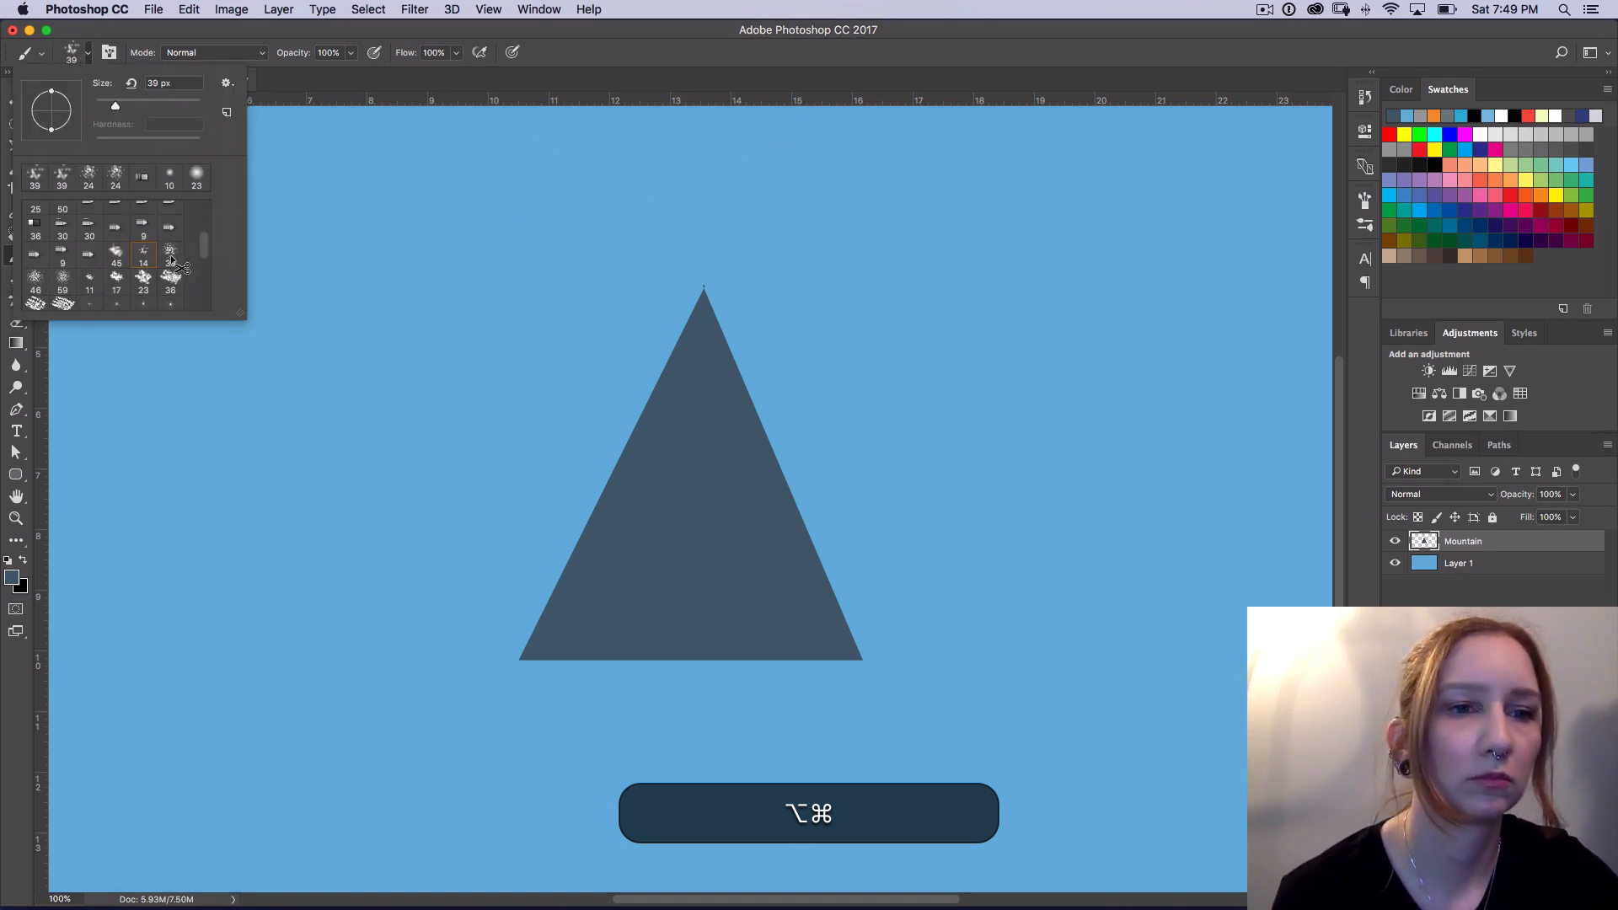
pyautogui.keyDown('alt'); pyautogui.click(171, 254); pyautogui.keyUp('alt')
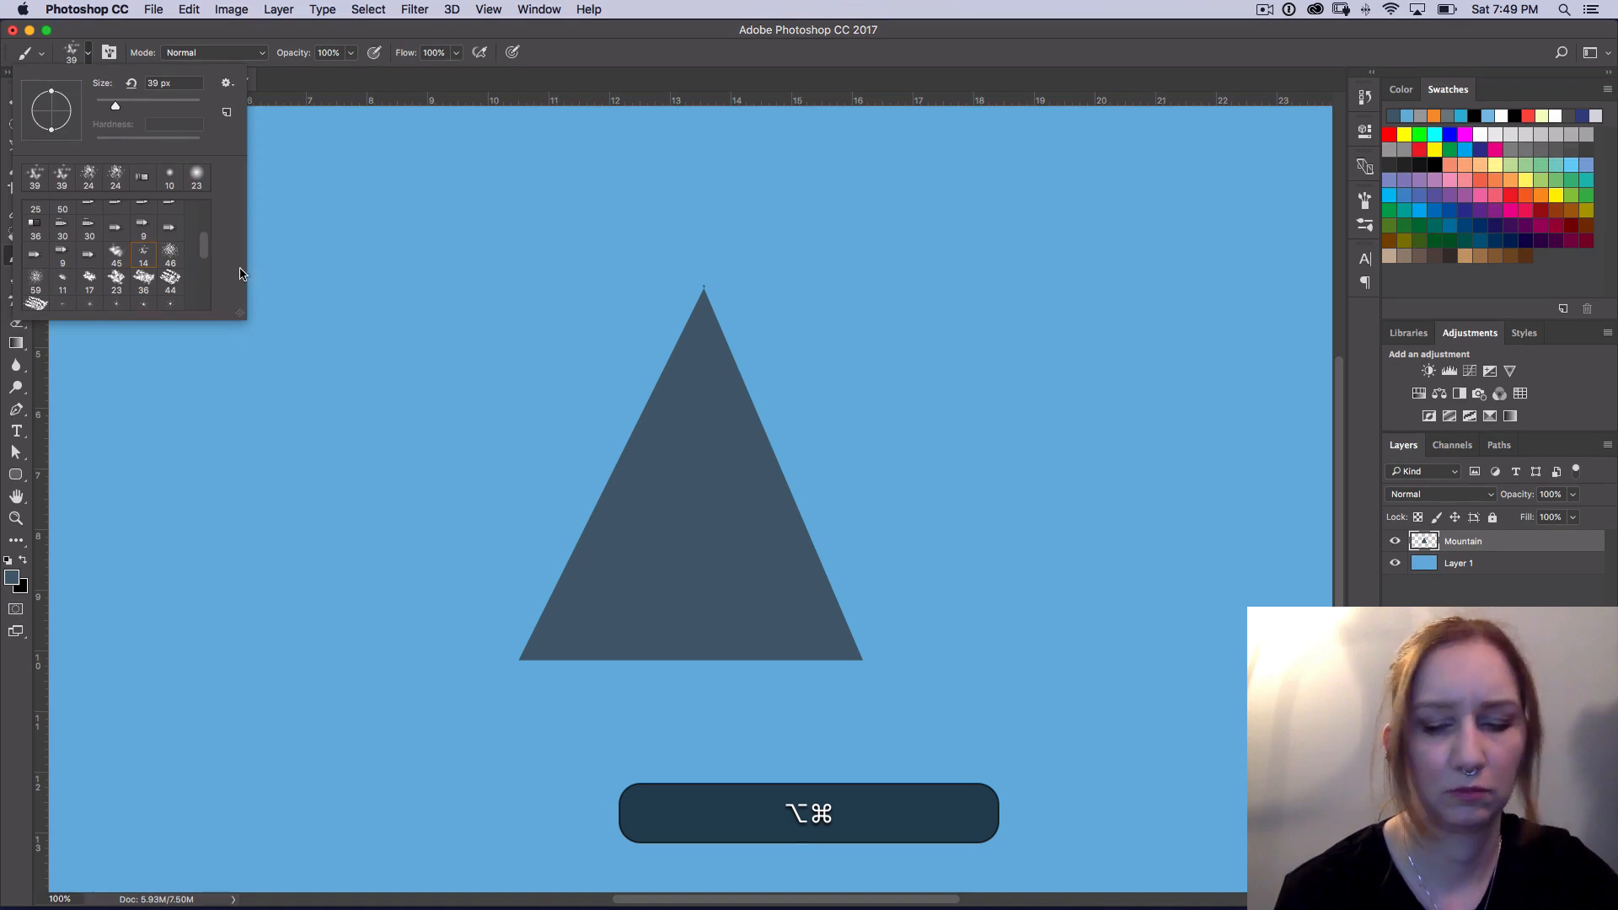
pyautogui.click(172, 255)
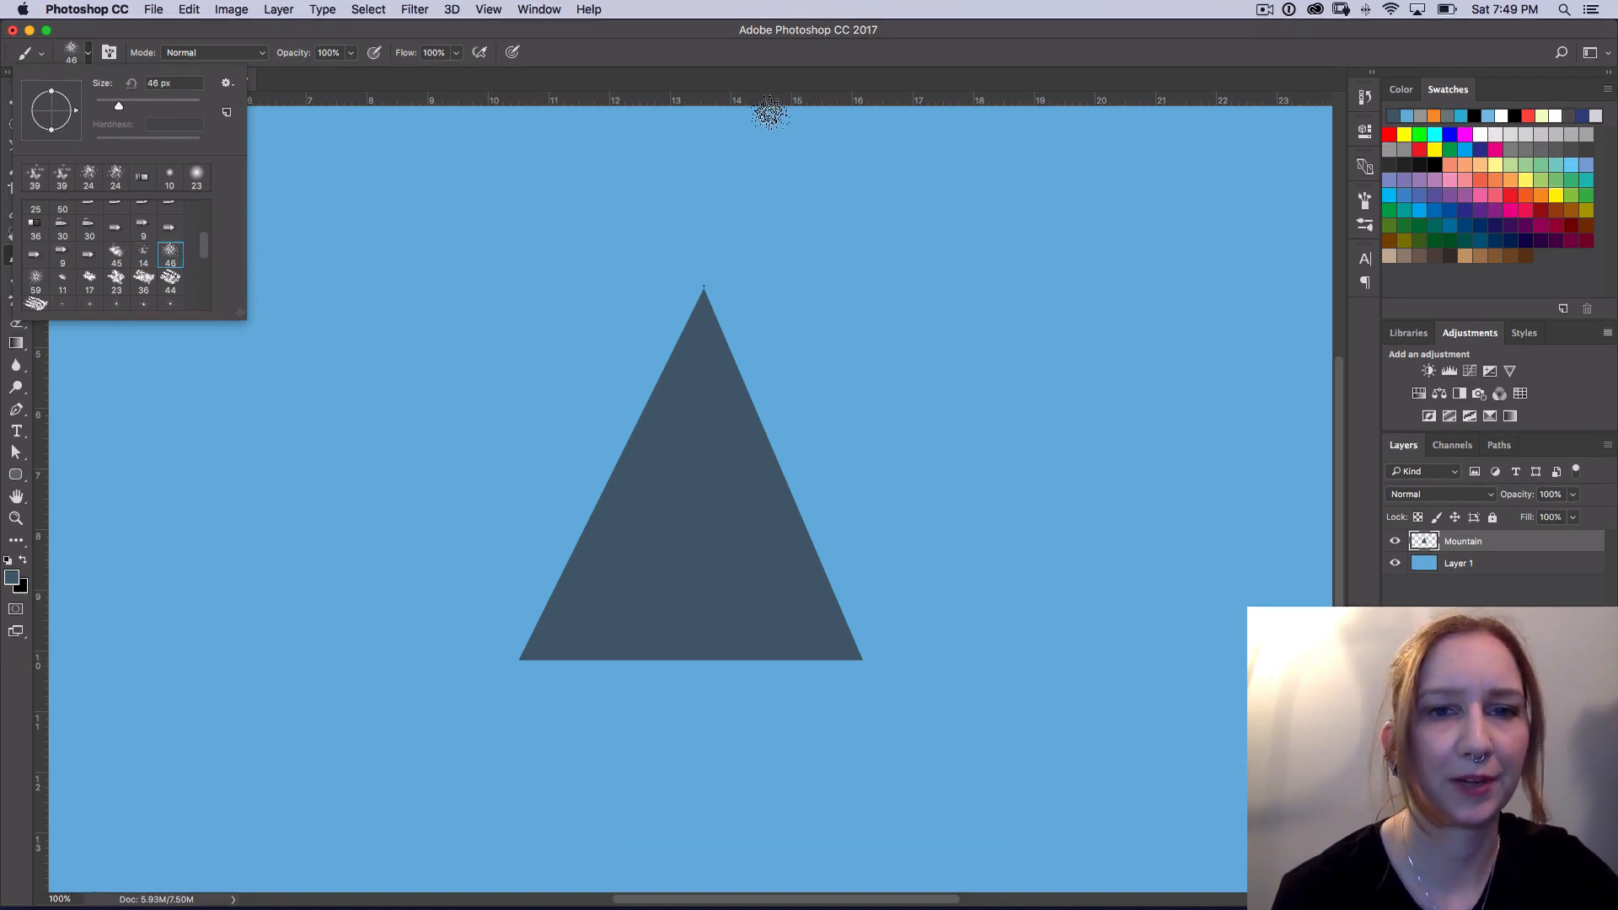
pyautogui.click(769, 78)
pyautogui.moveTo(534, 636); pyautogui.dragTo(703, 317)
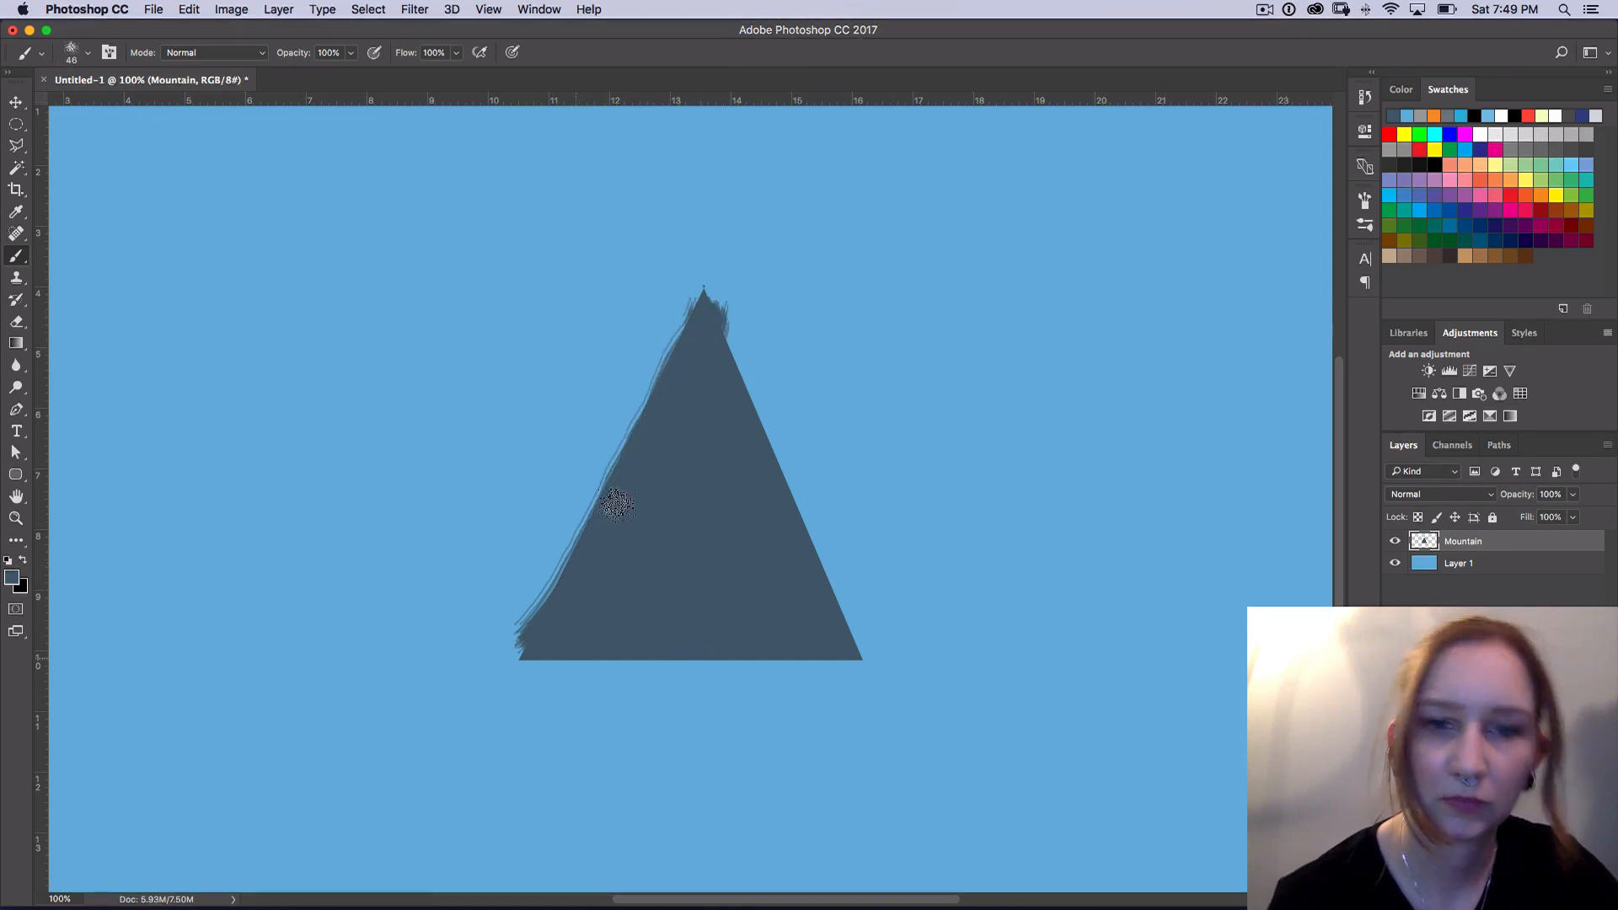
# Step: Reduce the brush size to 22 px and roughen the mountain's right slope from the peak to the base corner
pyautogui.click(90, 53)
pyautogui.moveTo(130, 102); pyautogui.dragTo(109, 108)
pyautogui.moveTo(691, 323)
pyautogui.mouseDown()
pyautogui.moveTo(736, 293)
pyautogui.moveTo(703, 326)
pyautogui.moveTo(708, 301)
pyautogui.moveTo(865, 662)
pyautogui.mouseUp()
pyautogui.moveTo(735, 352)
pyautogui.mouseDown()
pyautogui.moveTo(748, 395)
pyautogui.moveTo(711, 292)
pyautogui.mouseUp()
# Step: Undo the latest brush strokes on the mountain's right slope
pyautogui.press('super+z')
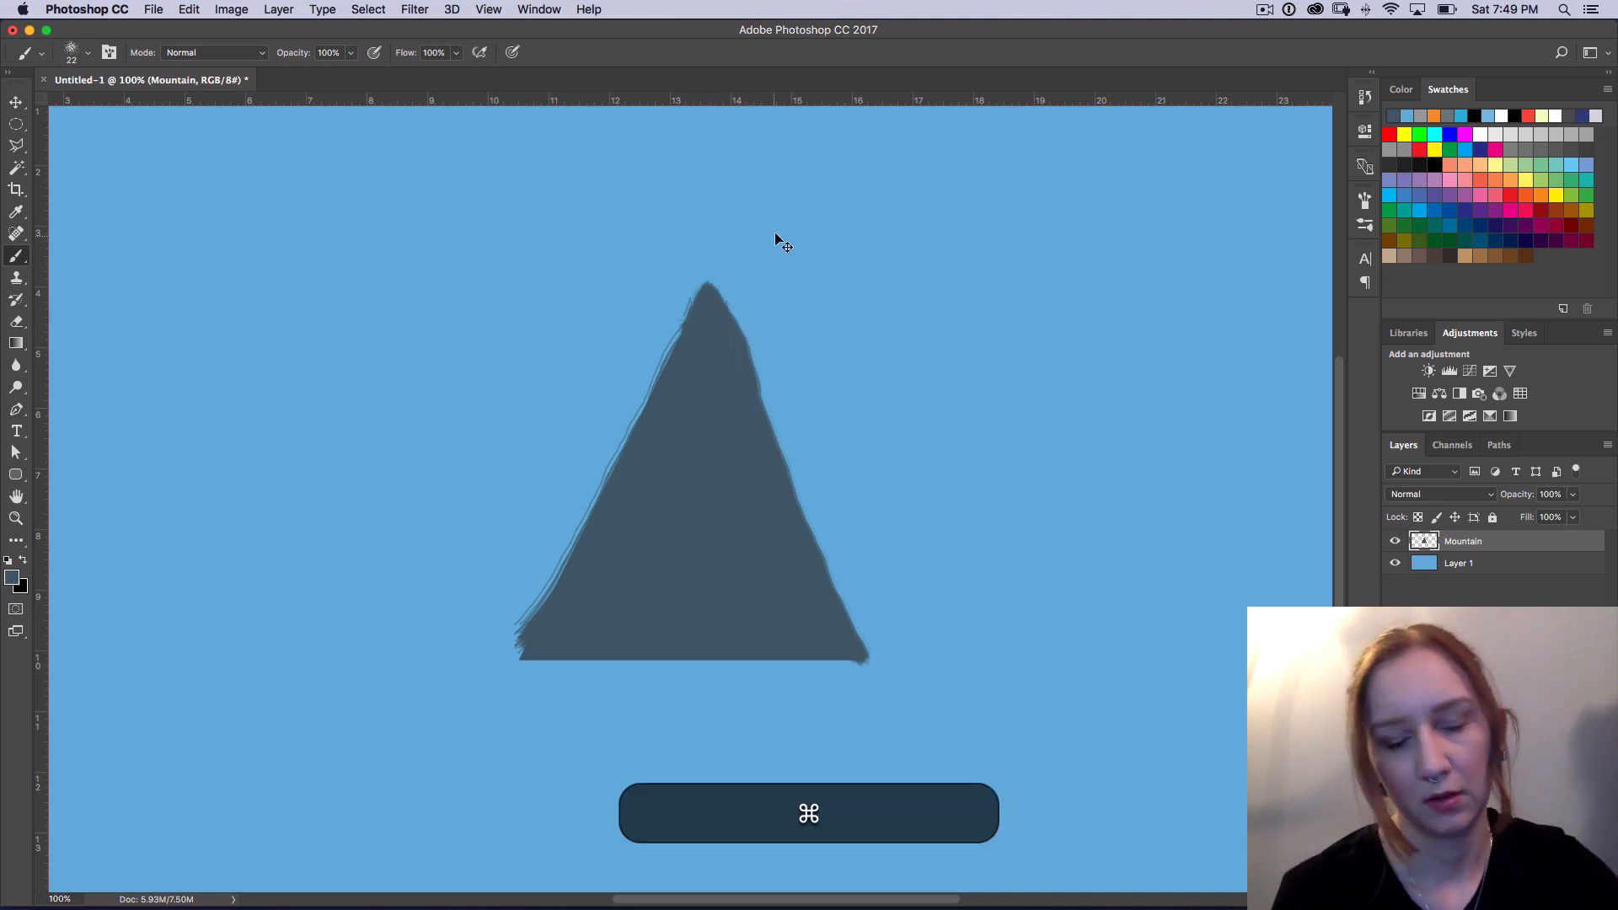
pyautogui.press('alt+super+z')
pyautogui.press('super+z')
pyautogui.press('alt+super+z')
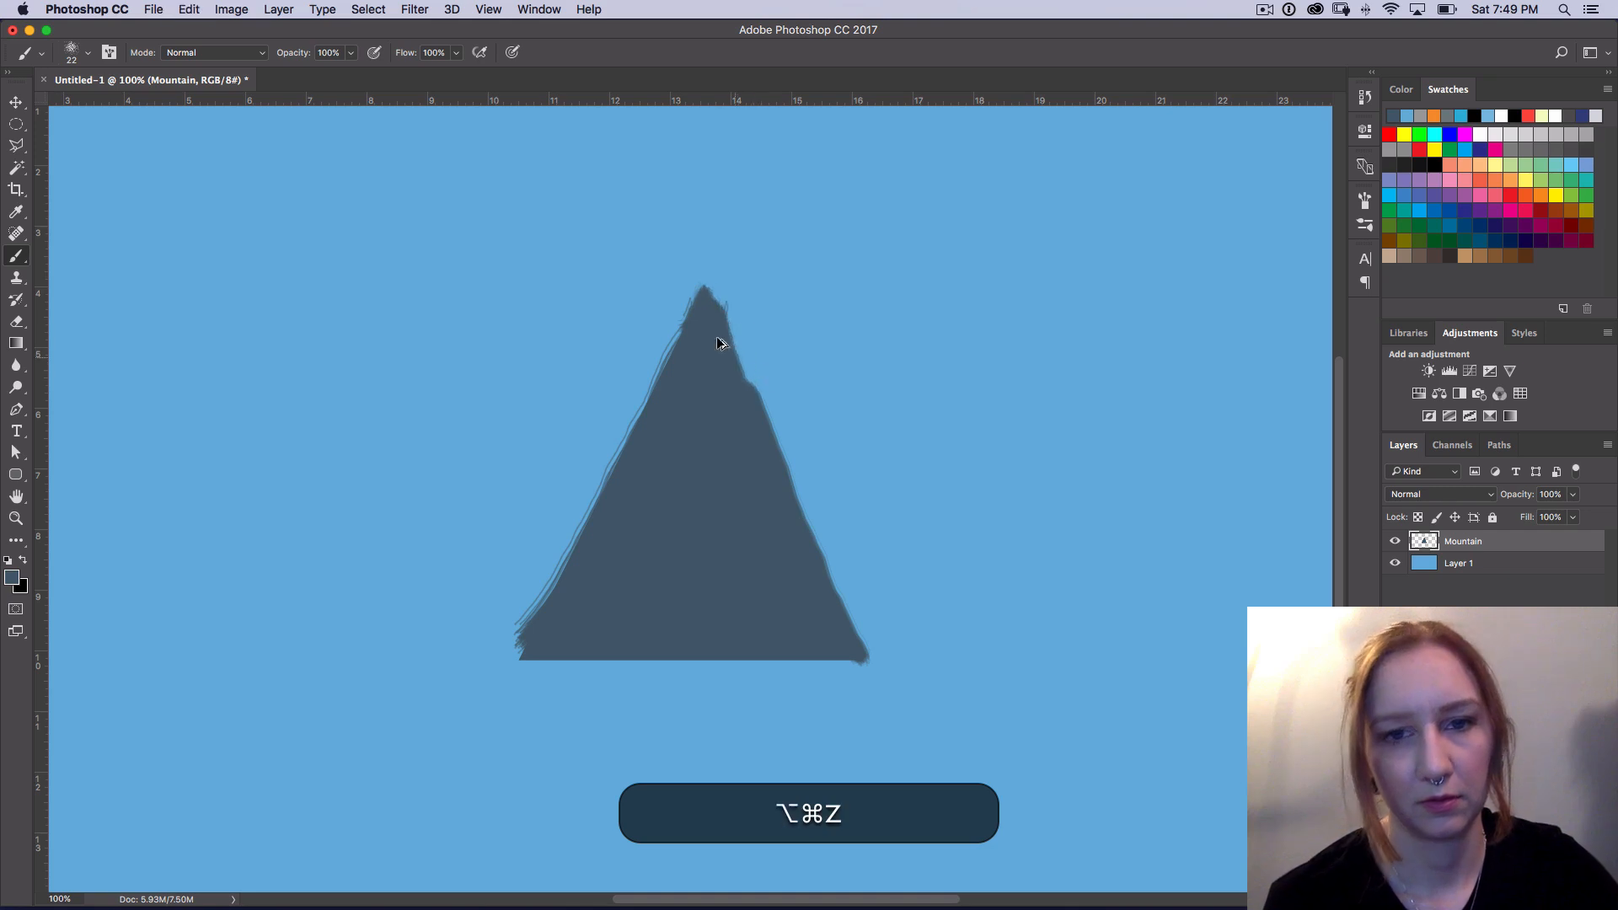
pyautogui.press('alt+super+z')
# Step: Paint uneven edges along the mountain's right slope, lower-left corner and base with the 22 px brush
pyautogui.moveTo(750, 394); pyautogui.dragTo(866, 663)
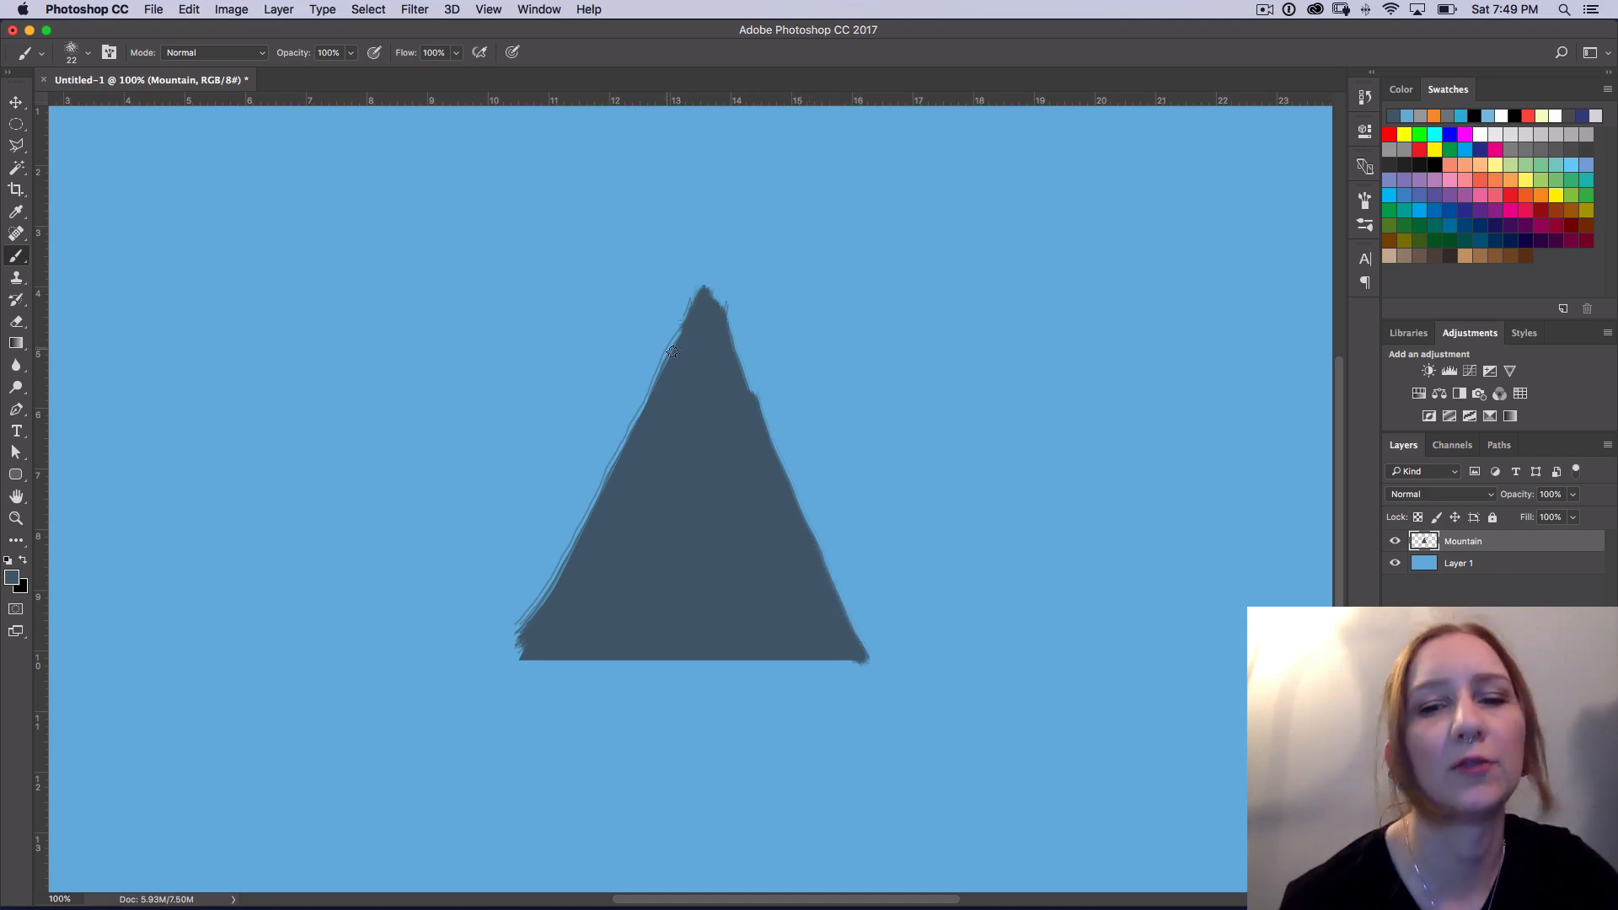
pyautogui.moveTo(751, 397); pyautogui.dragTo(722, 332)
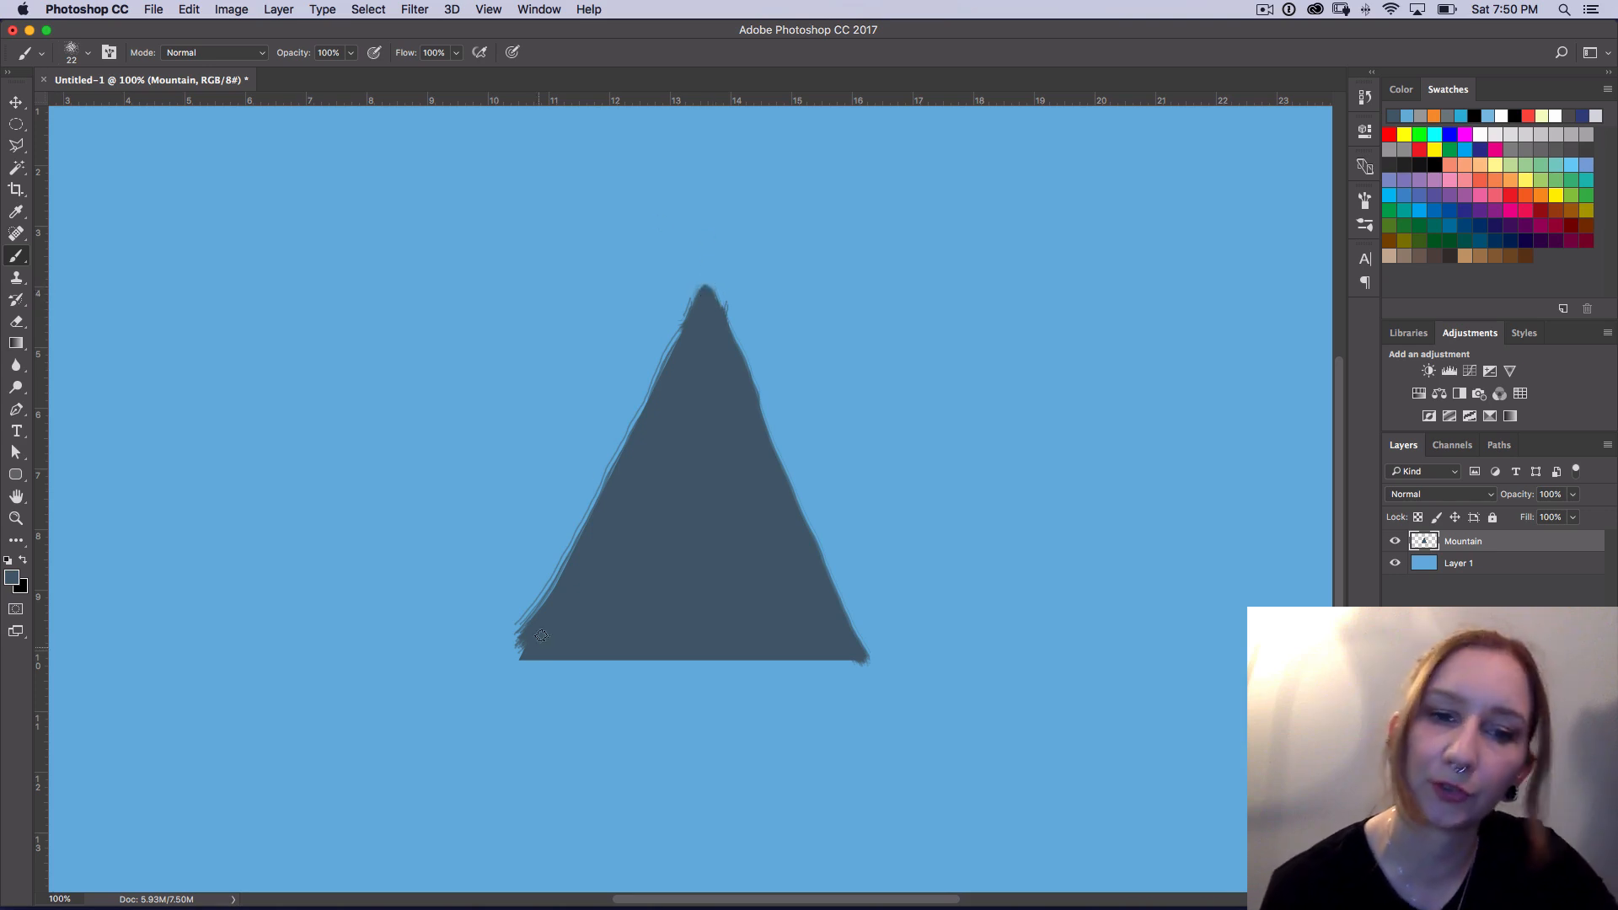
pyautogui.moveTo(524, 653); pyautogui.dragTo(518, 652)
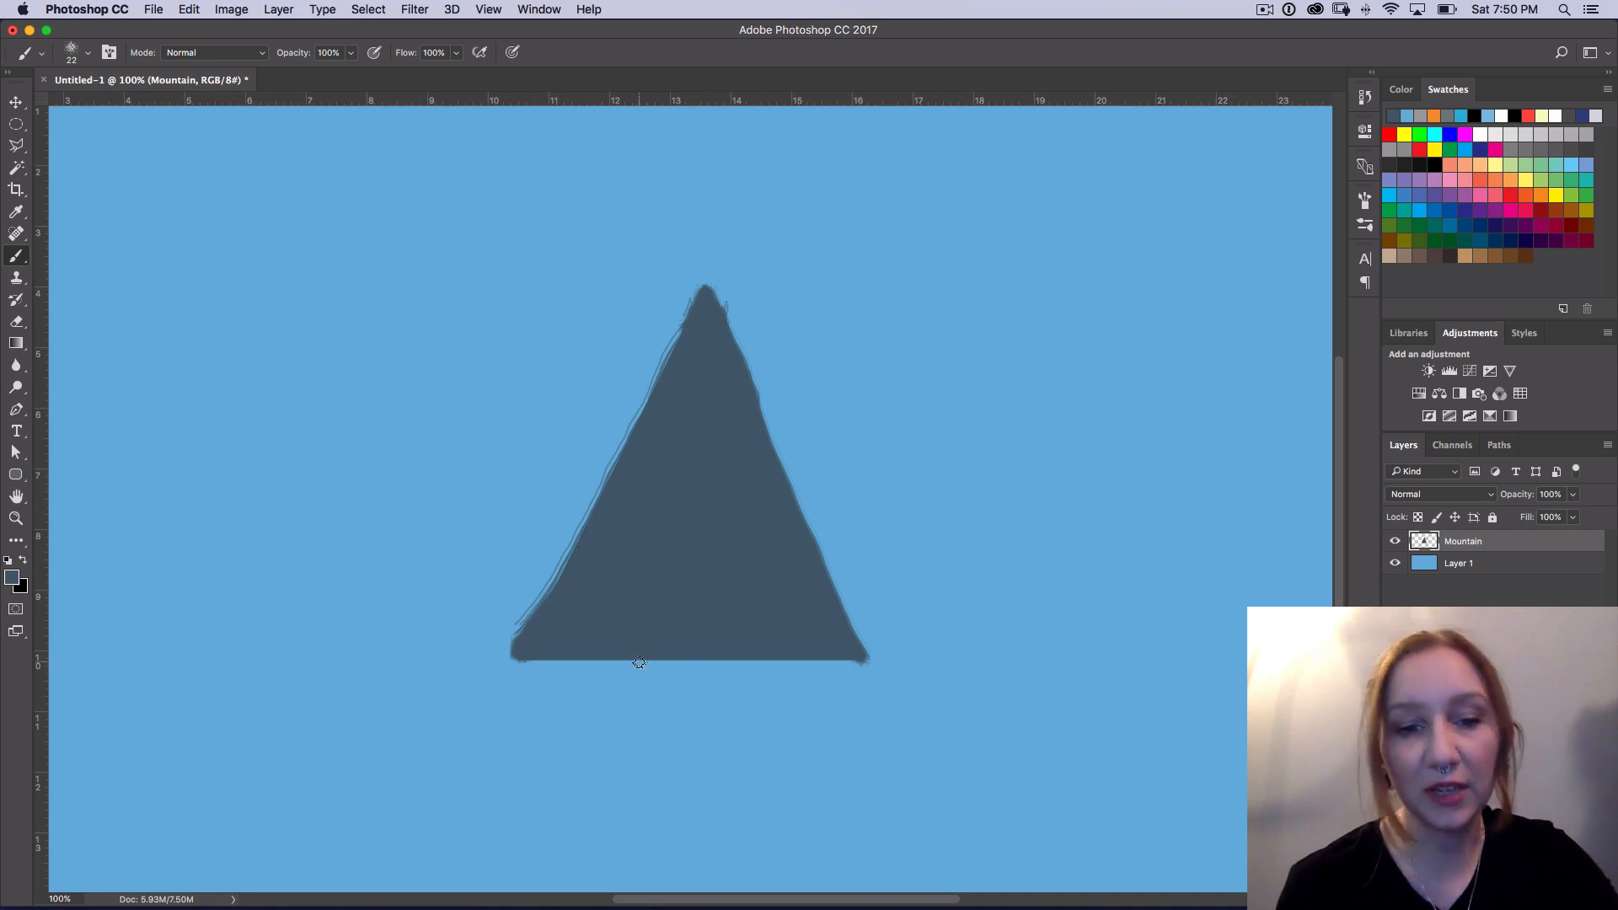
pyautogui.moveTo(535, 656); pyautogui.dragTo(859, 656)
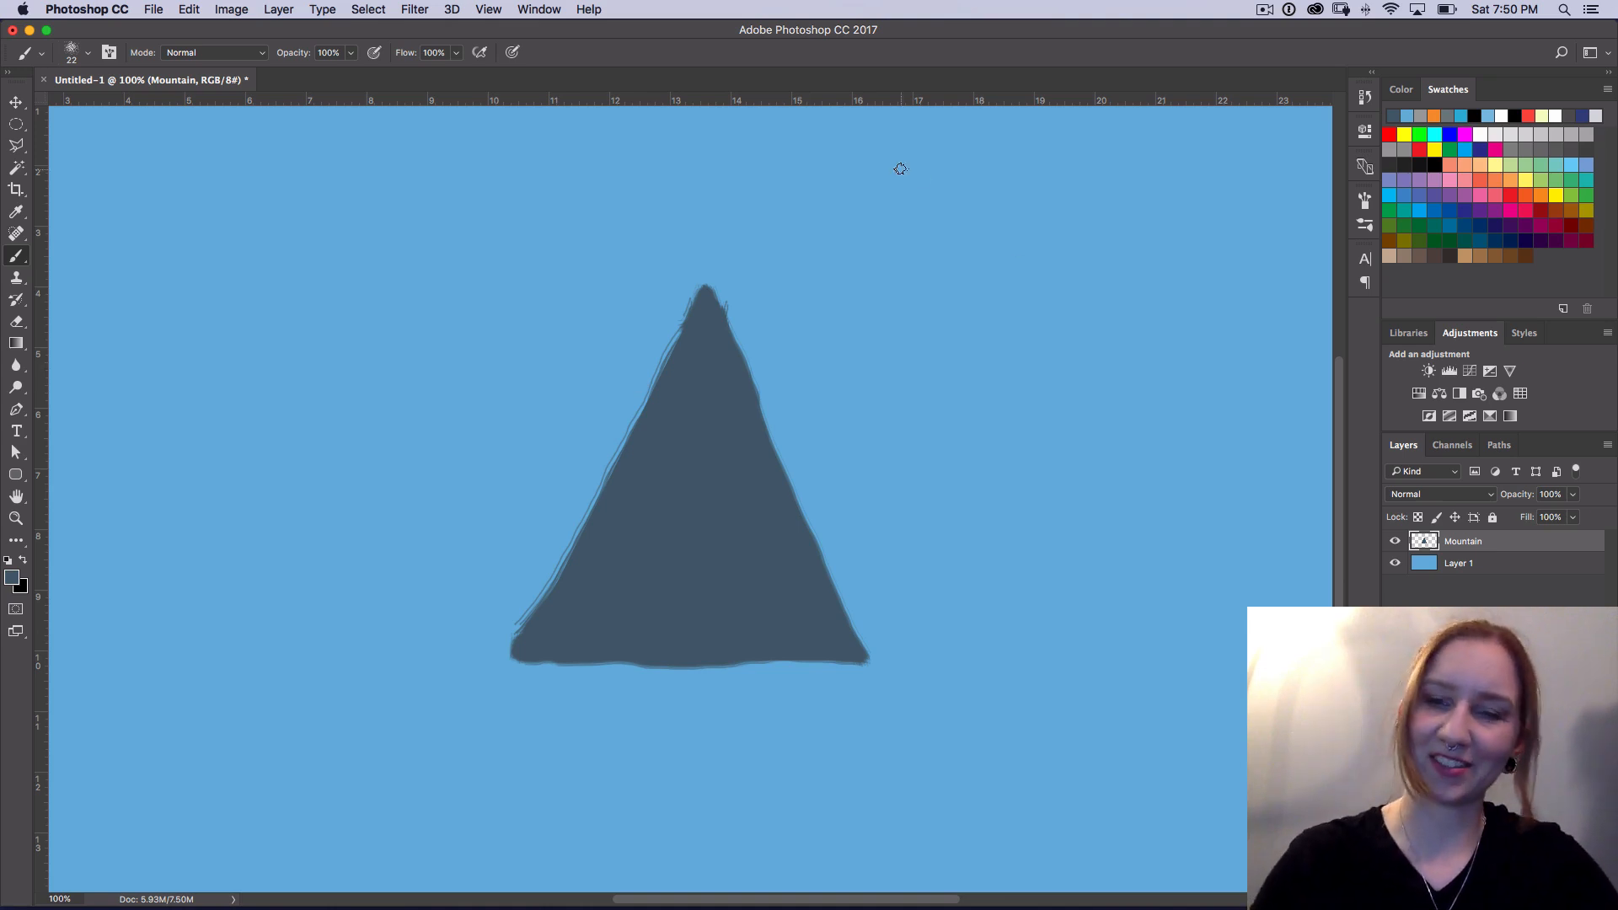
# Step: Switch from the Elliptical Marquee to the Rectangular Marquee tool
pyautogui.press('super+minus')
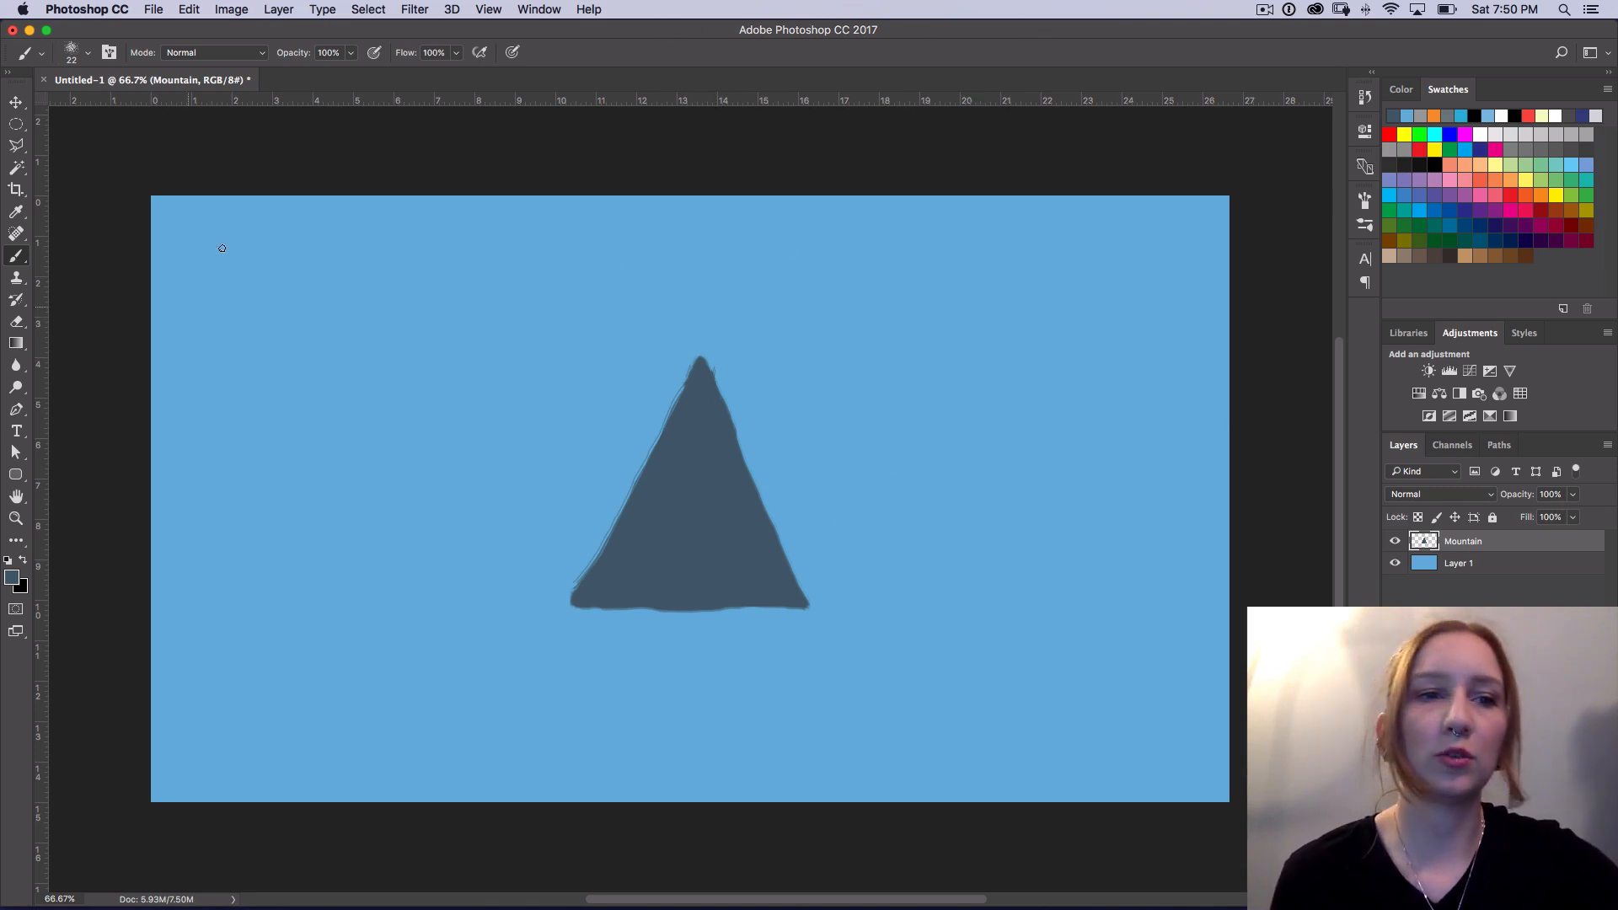
pyautogui.press('m')
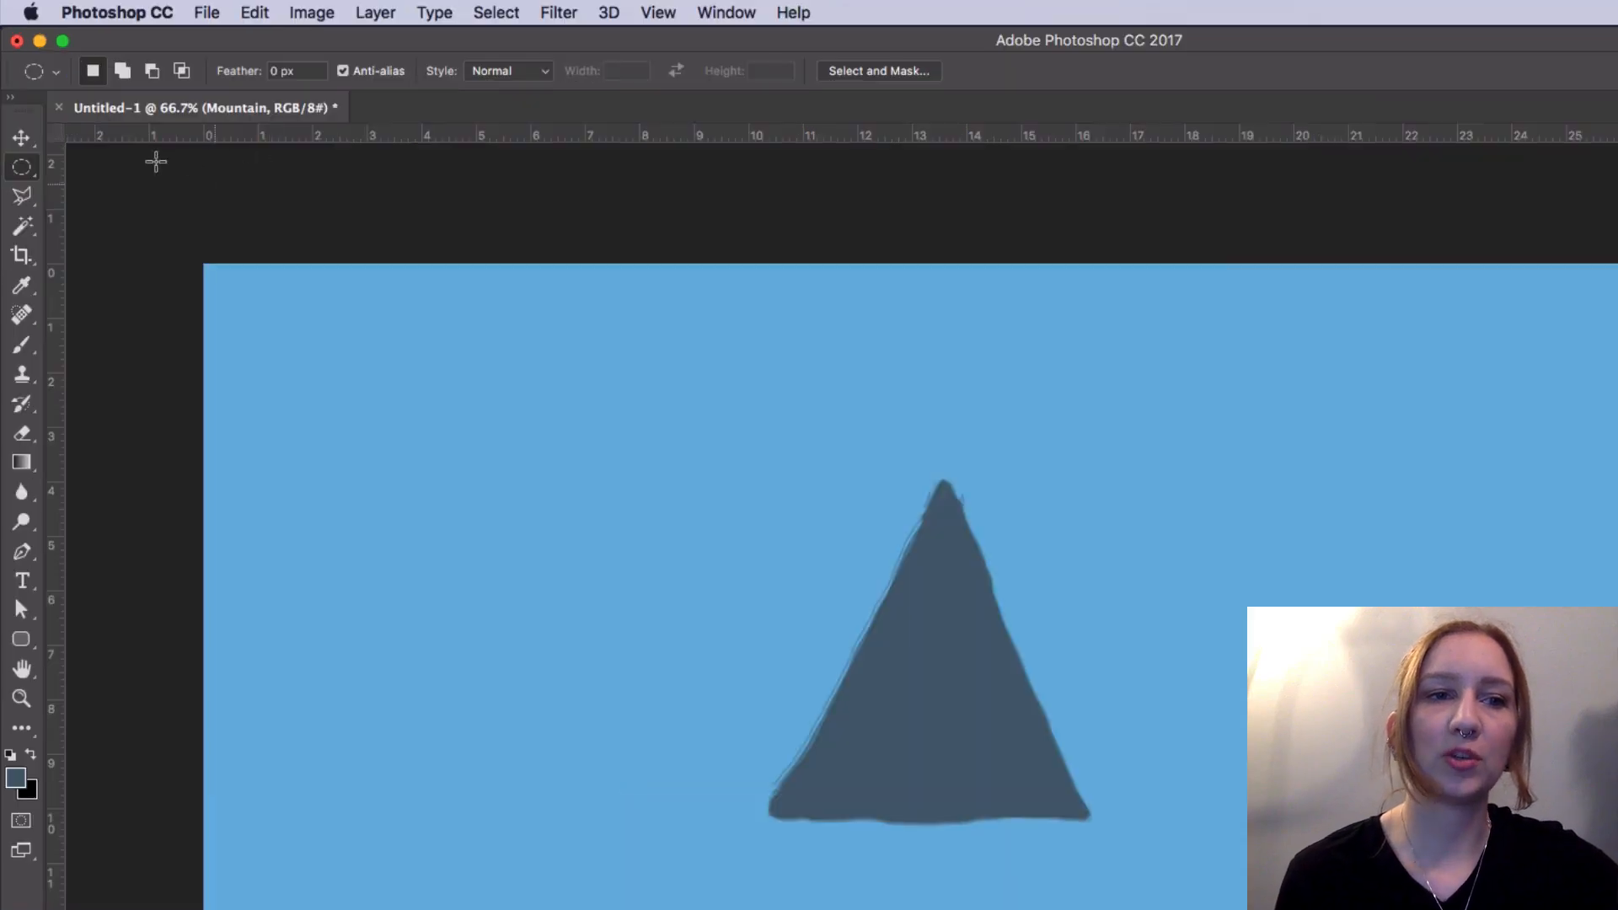
pyautogui.click(22, 177)
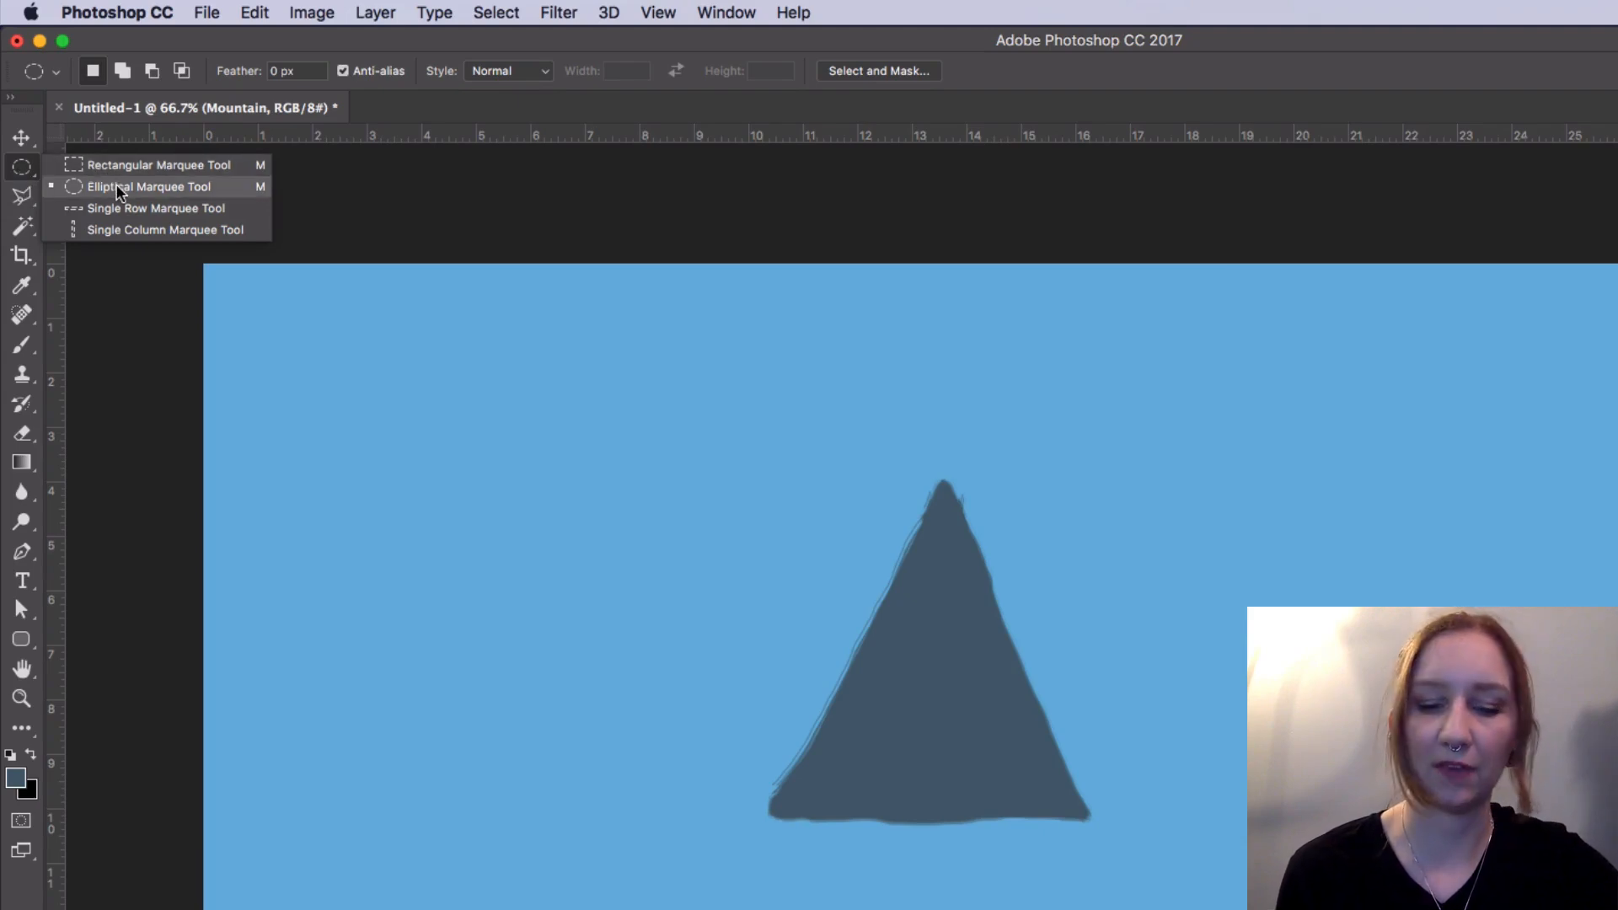
pyautogui.click(126, 165)
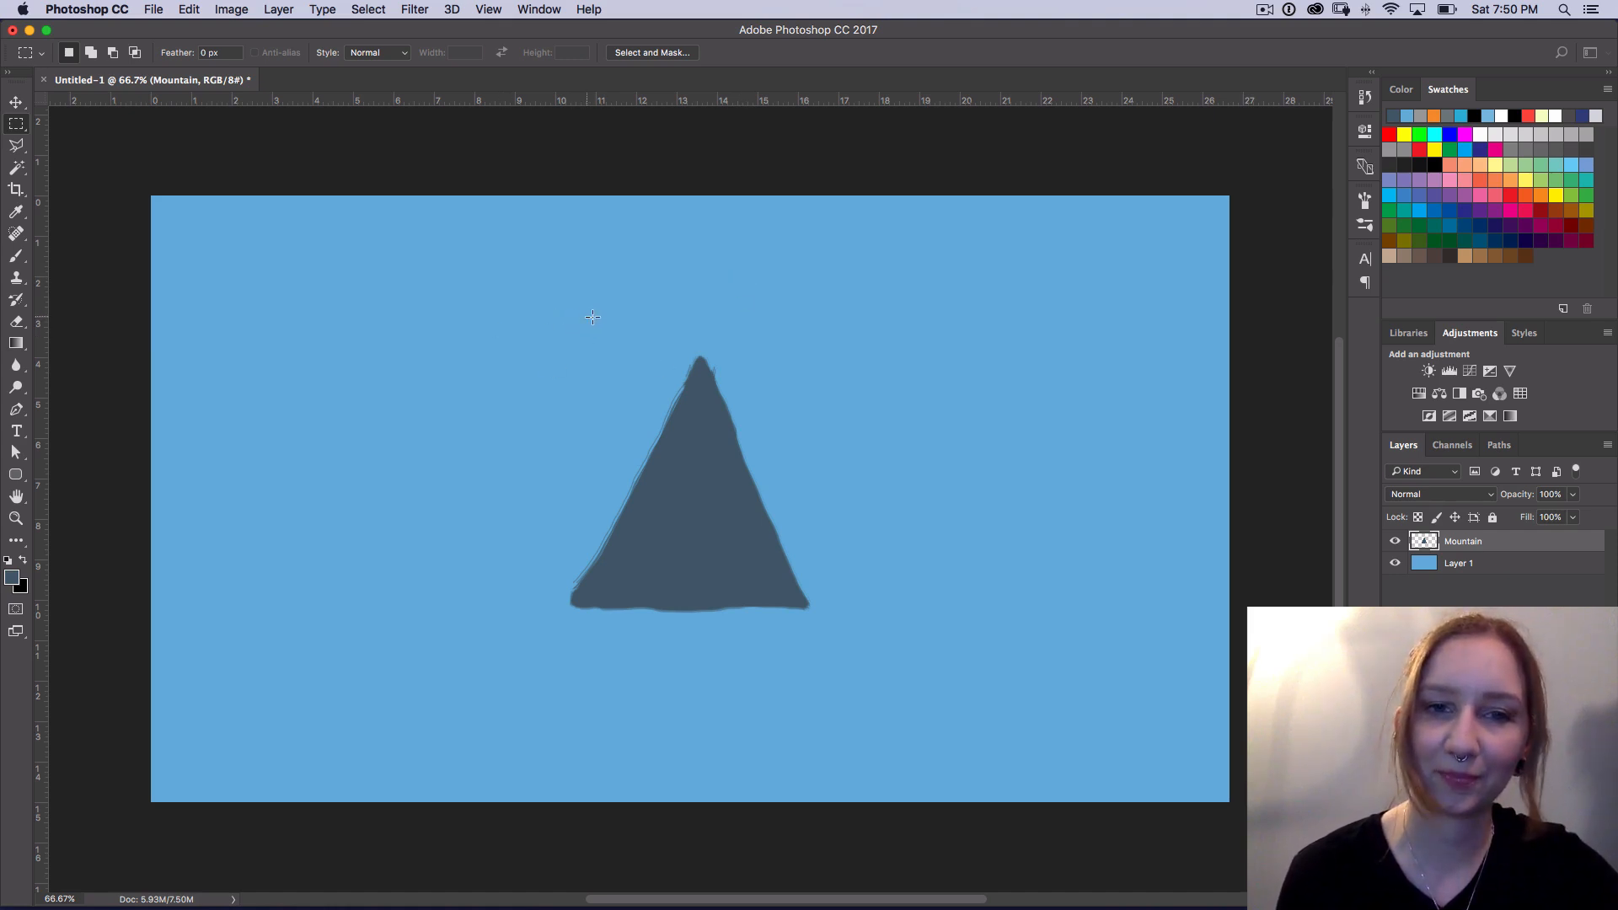
# Step: Select the mountain's upper part with a rectangular marquee, and check the layer's transparency by temporarily hiding the blue background layer
pyautogui.moveTo(587, 312); pyautogui.dragTo(818, 449)
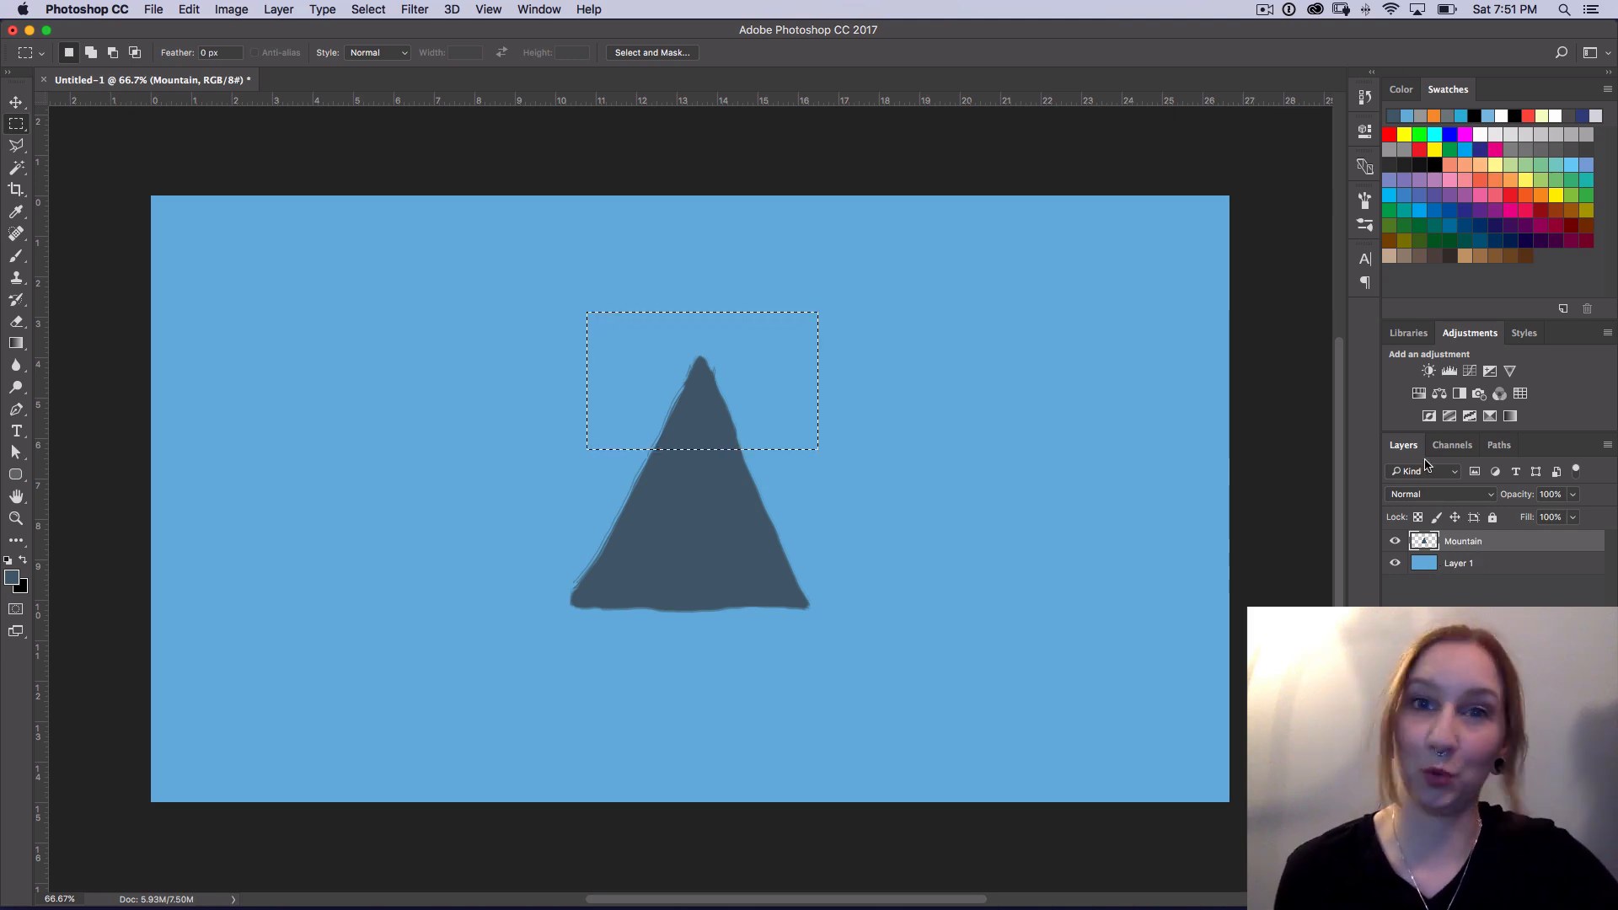
pyautogui.click(1395, 563)
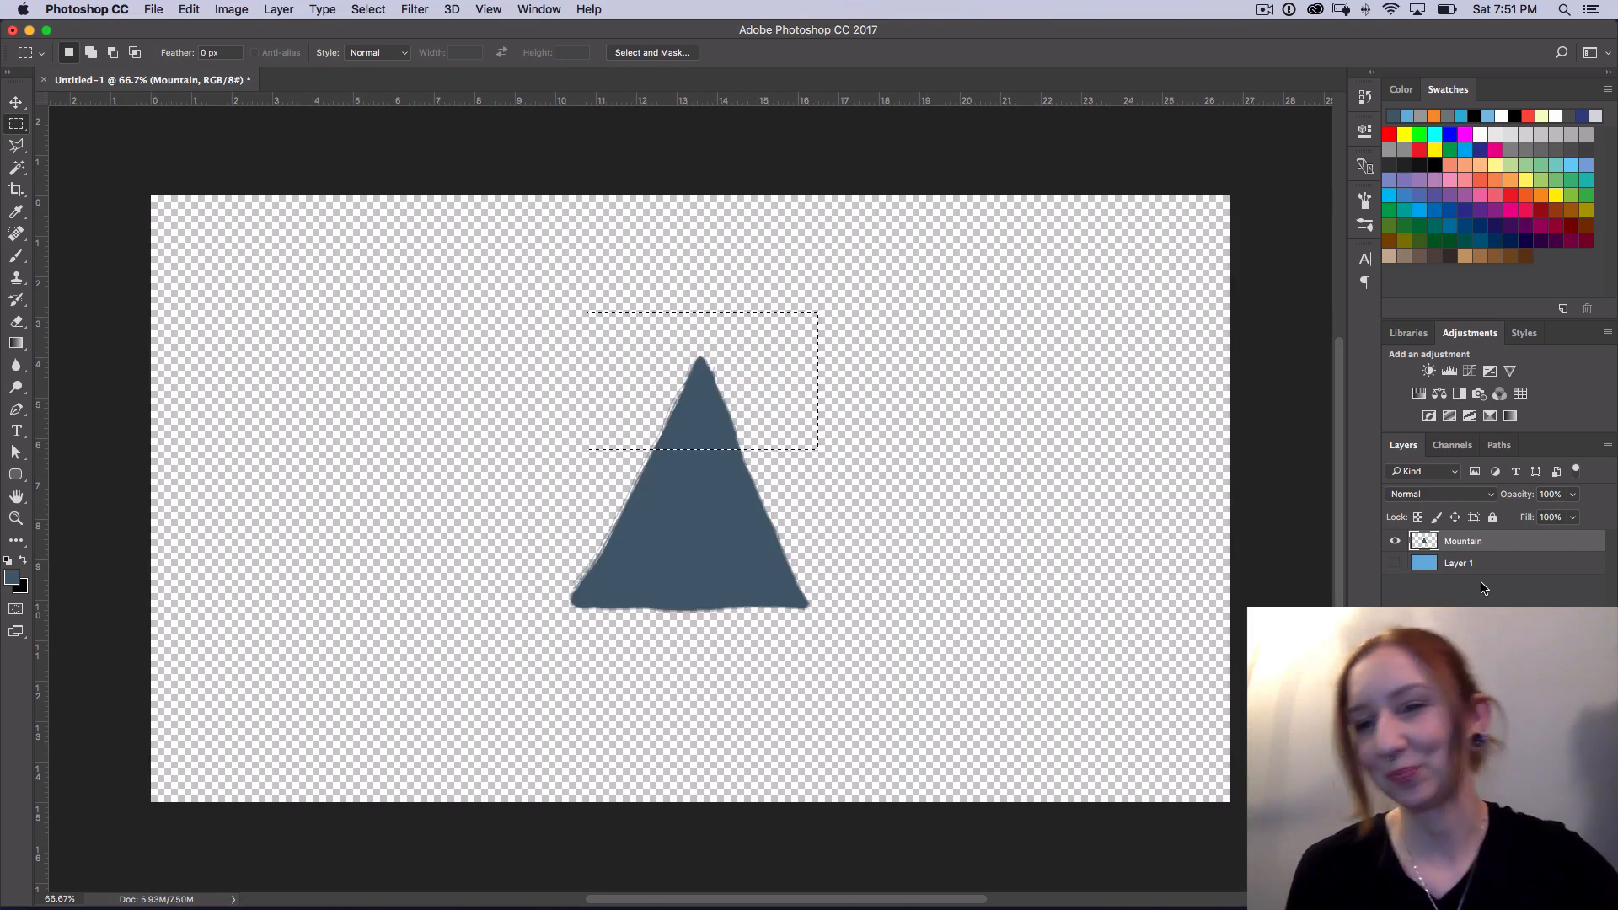
pyautogui.click(1395, 563)
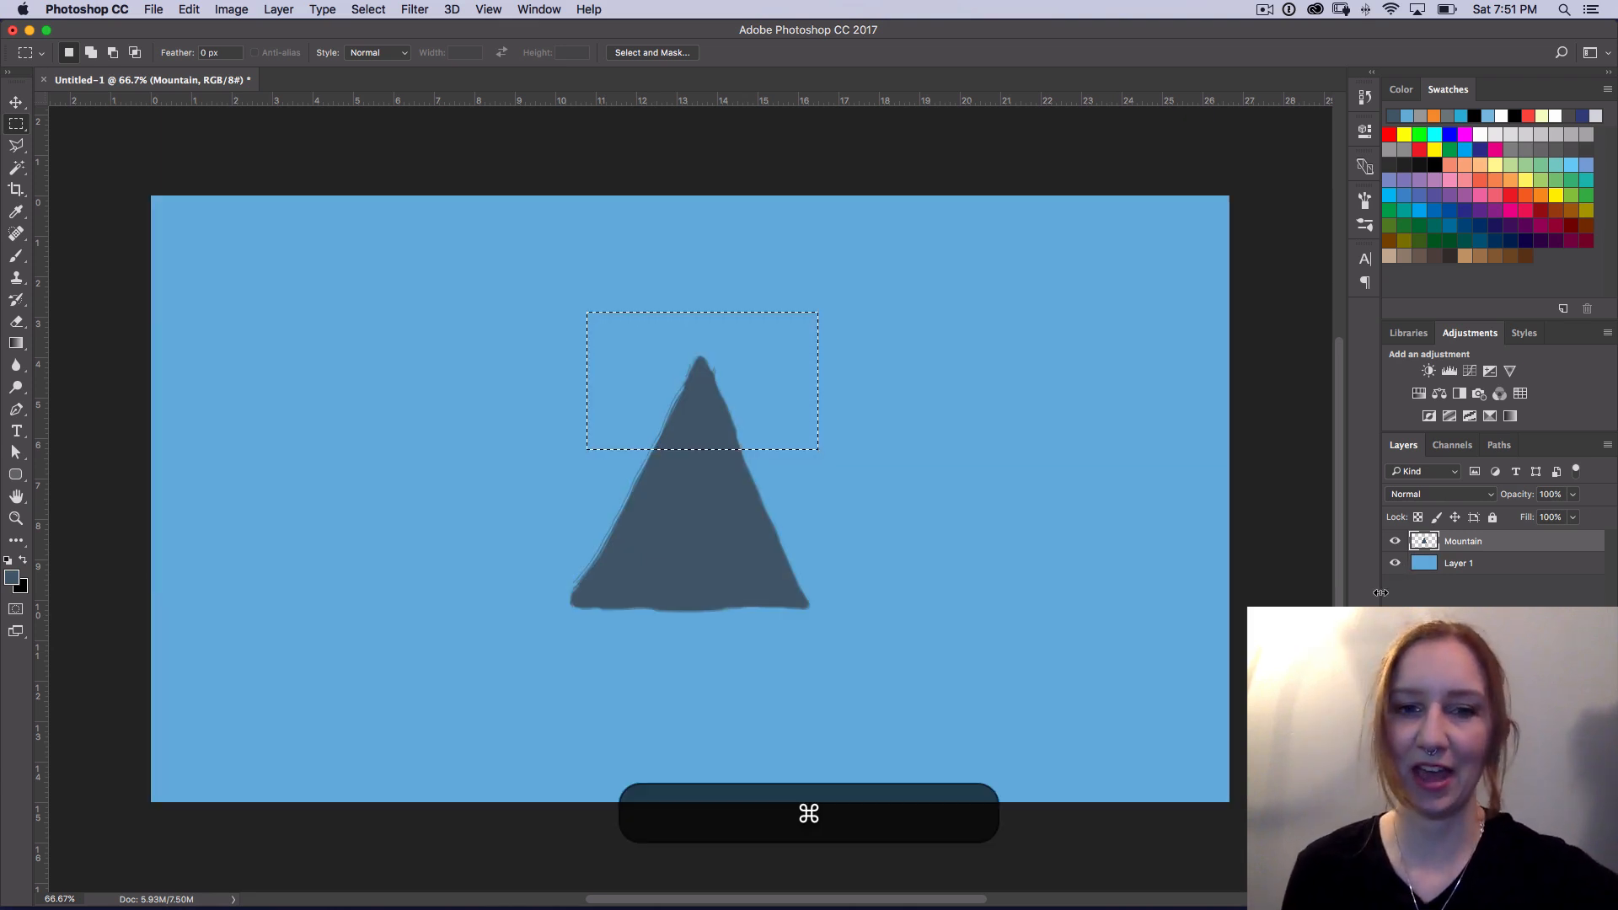
# Step: Cut the selected peak and compare pasting it in place with a regular paste, hiding the Mountain layer to check
pyautogui.press('super+x')
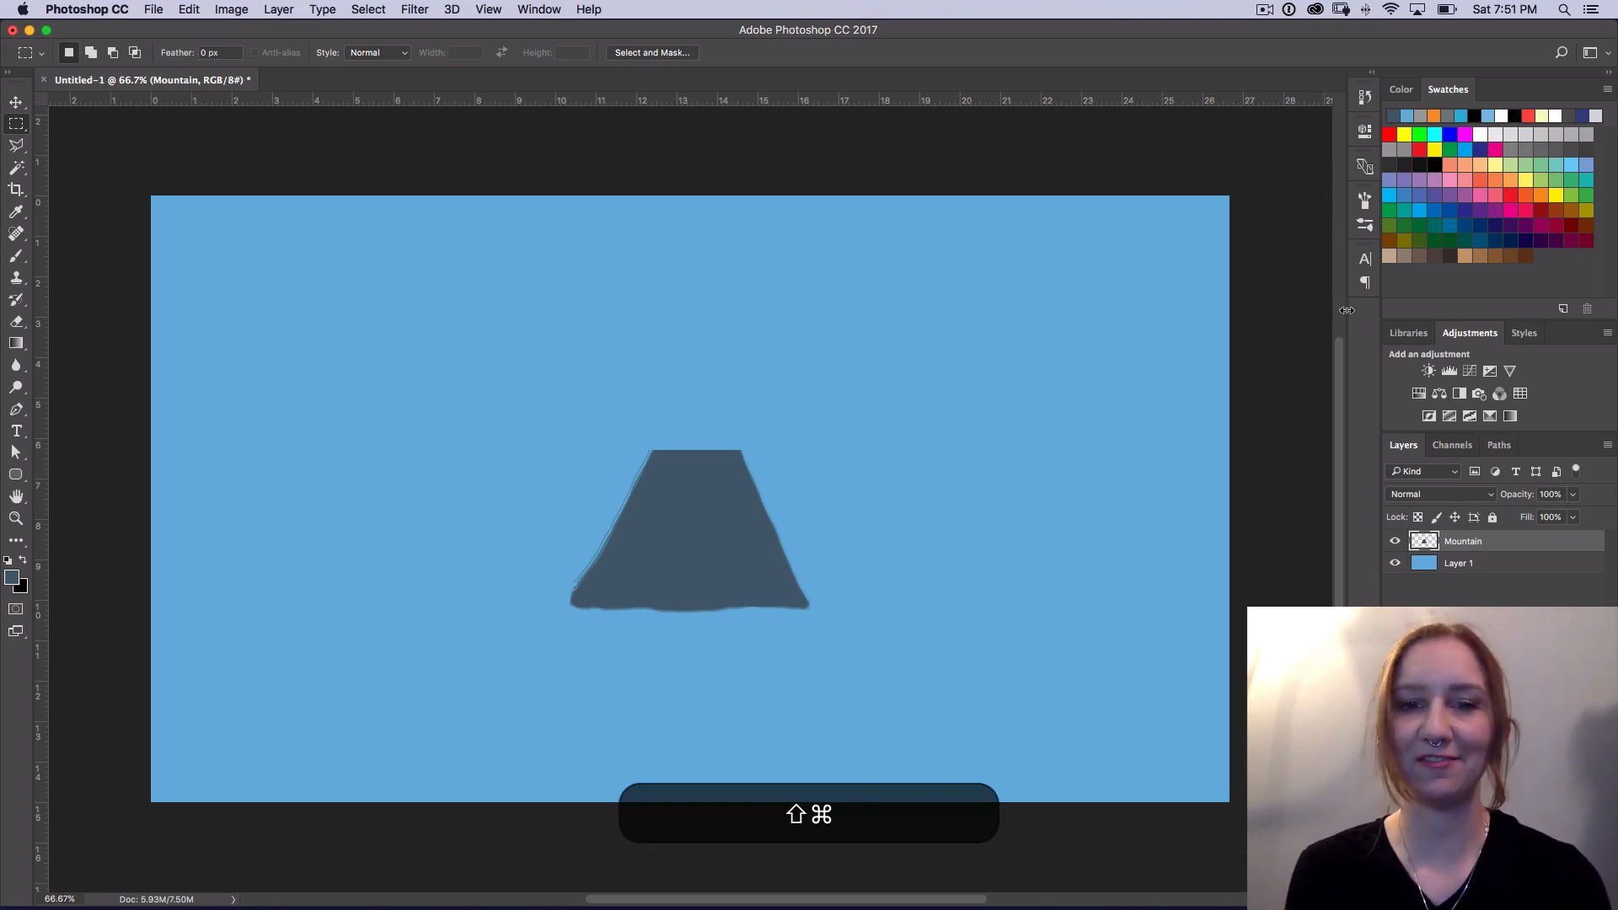
pyautogui.press('shift+cmd+v')
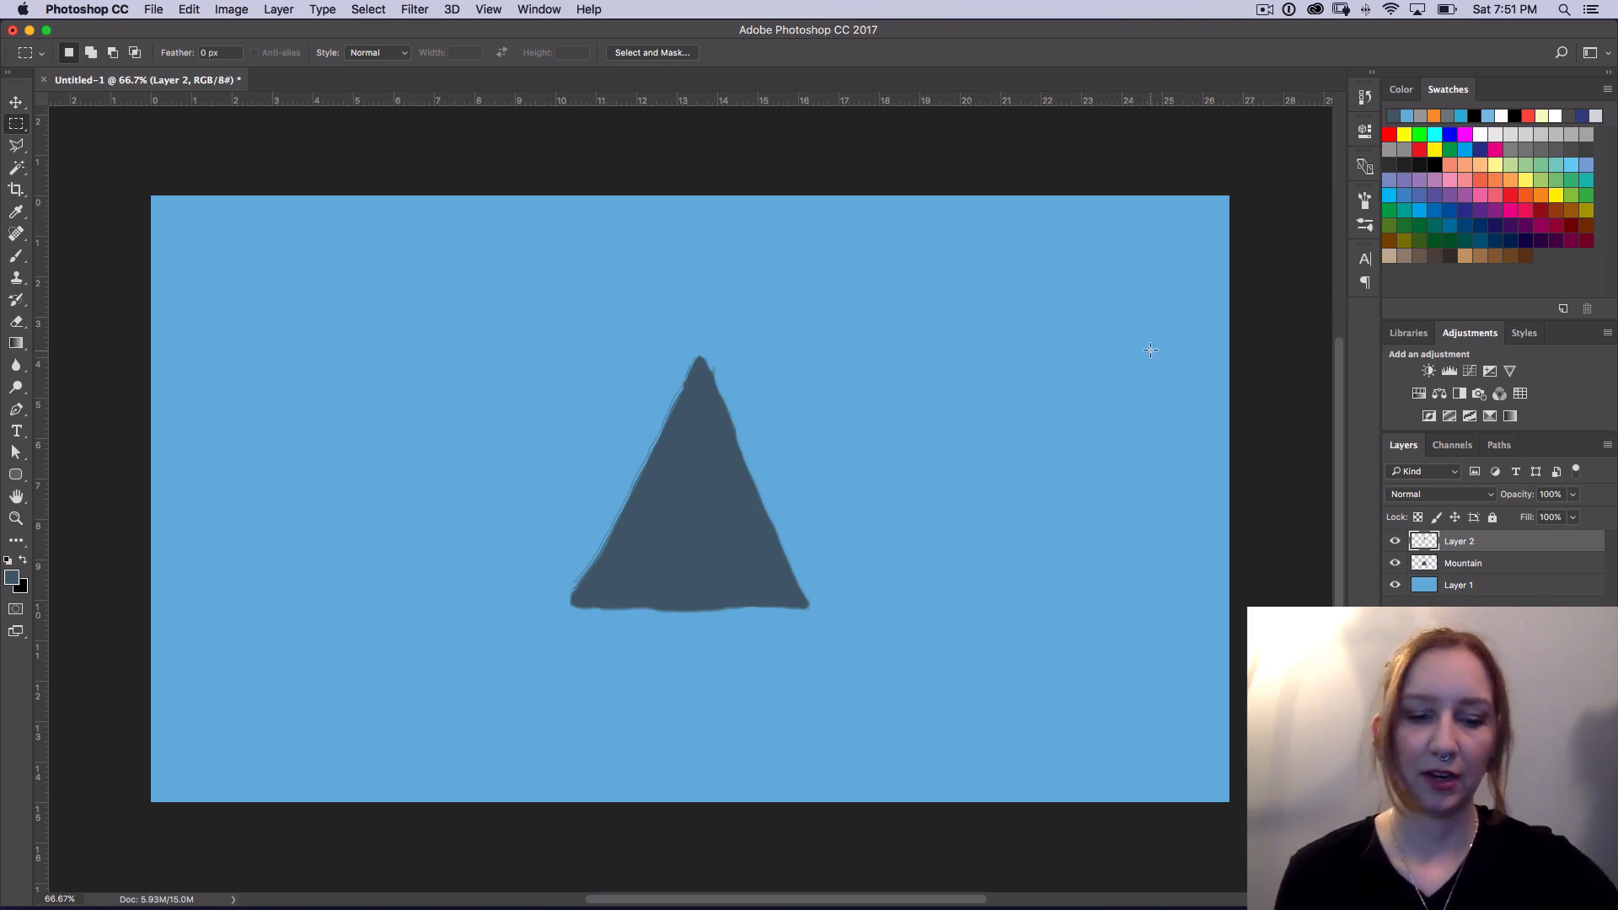
pyautogui.press('super+z')
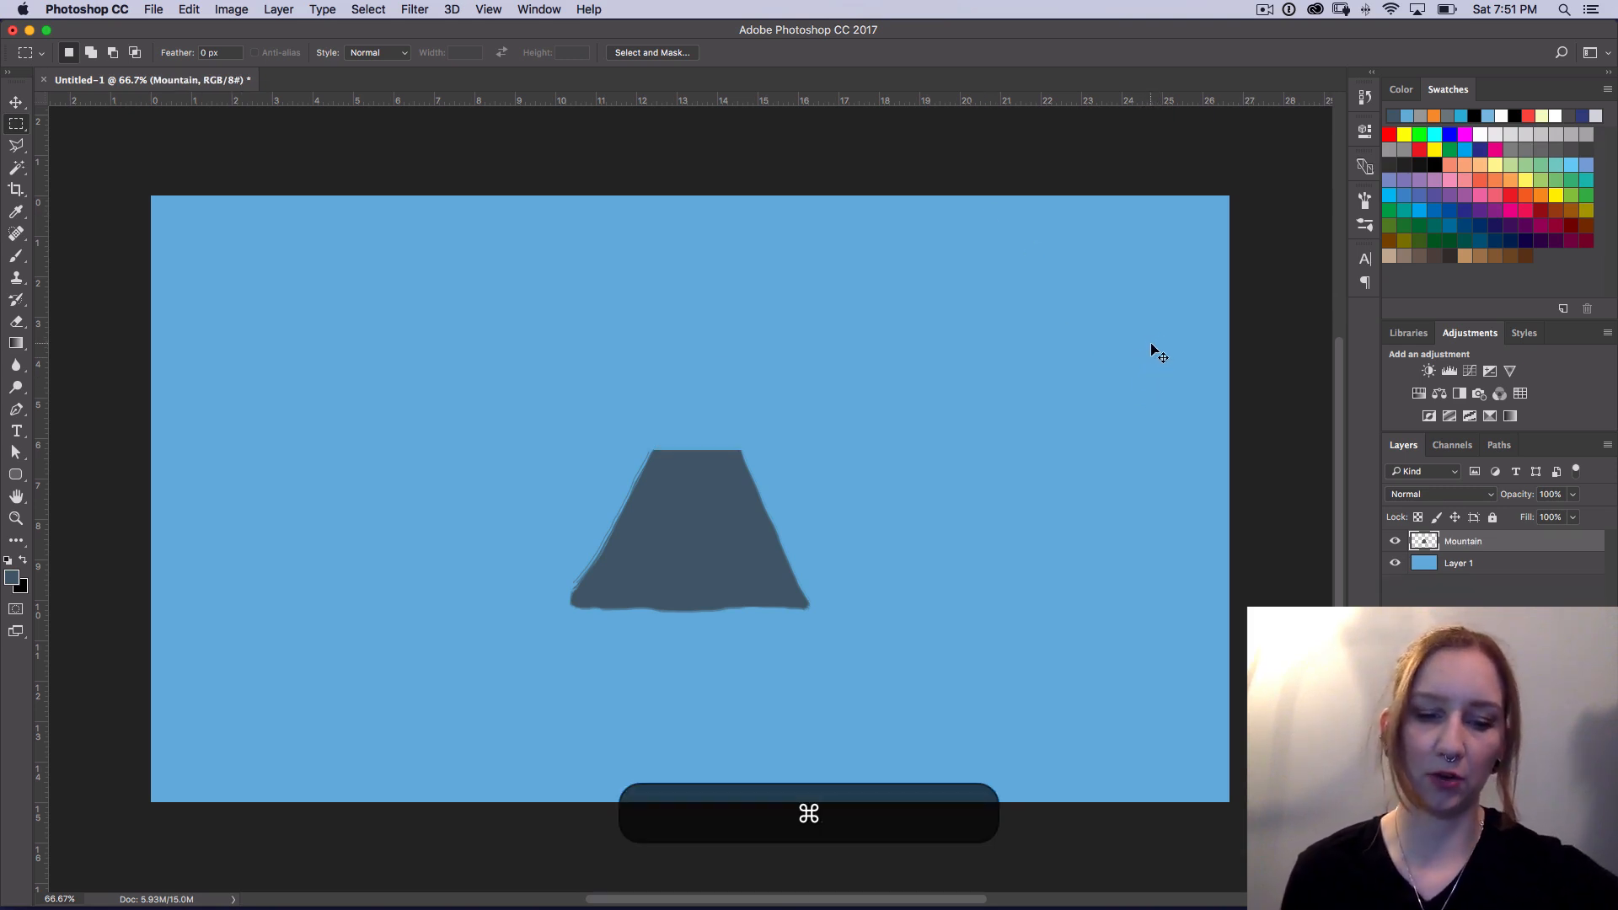
pyautogui.press('super+v')
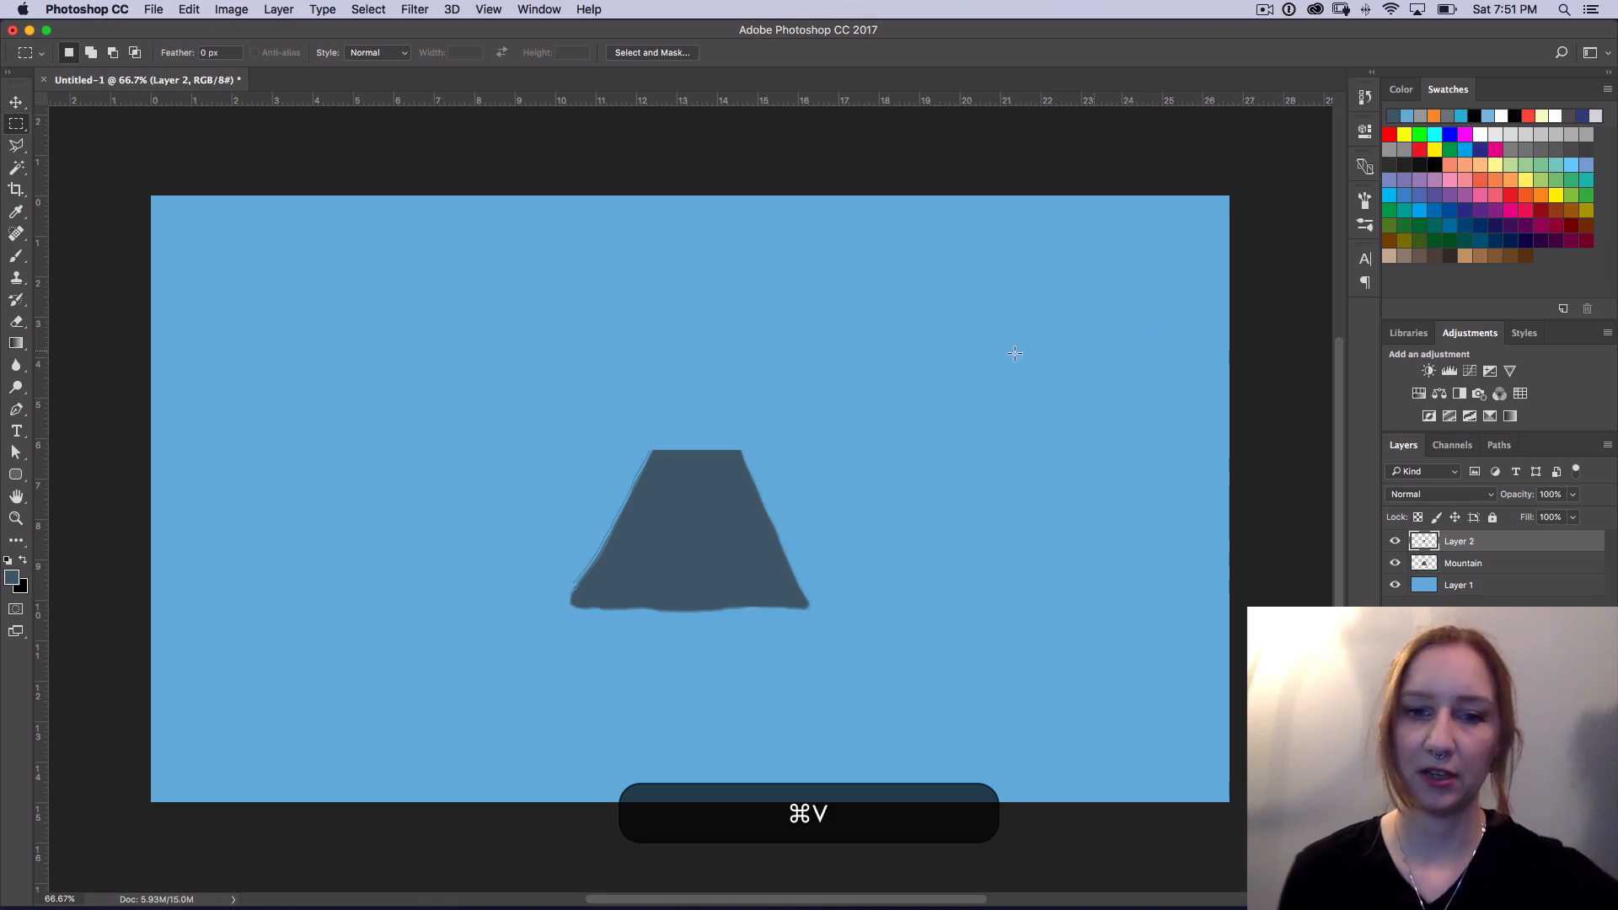
pyautogui.click(1397, 565)
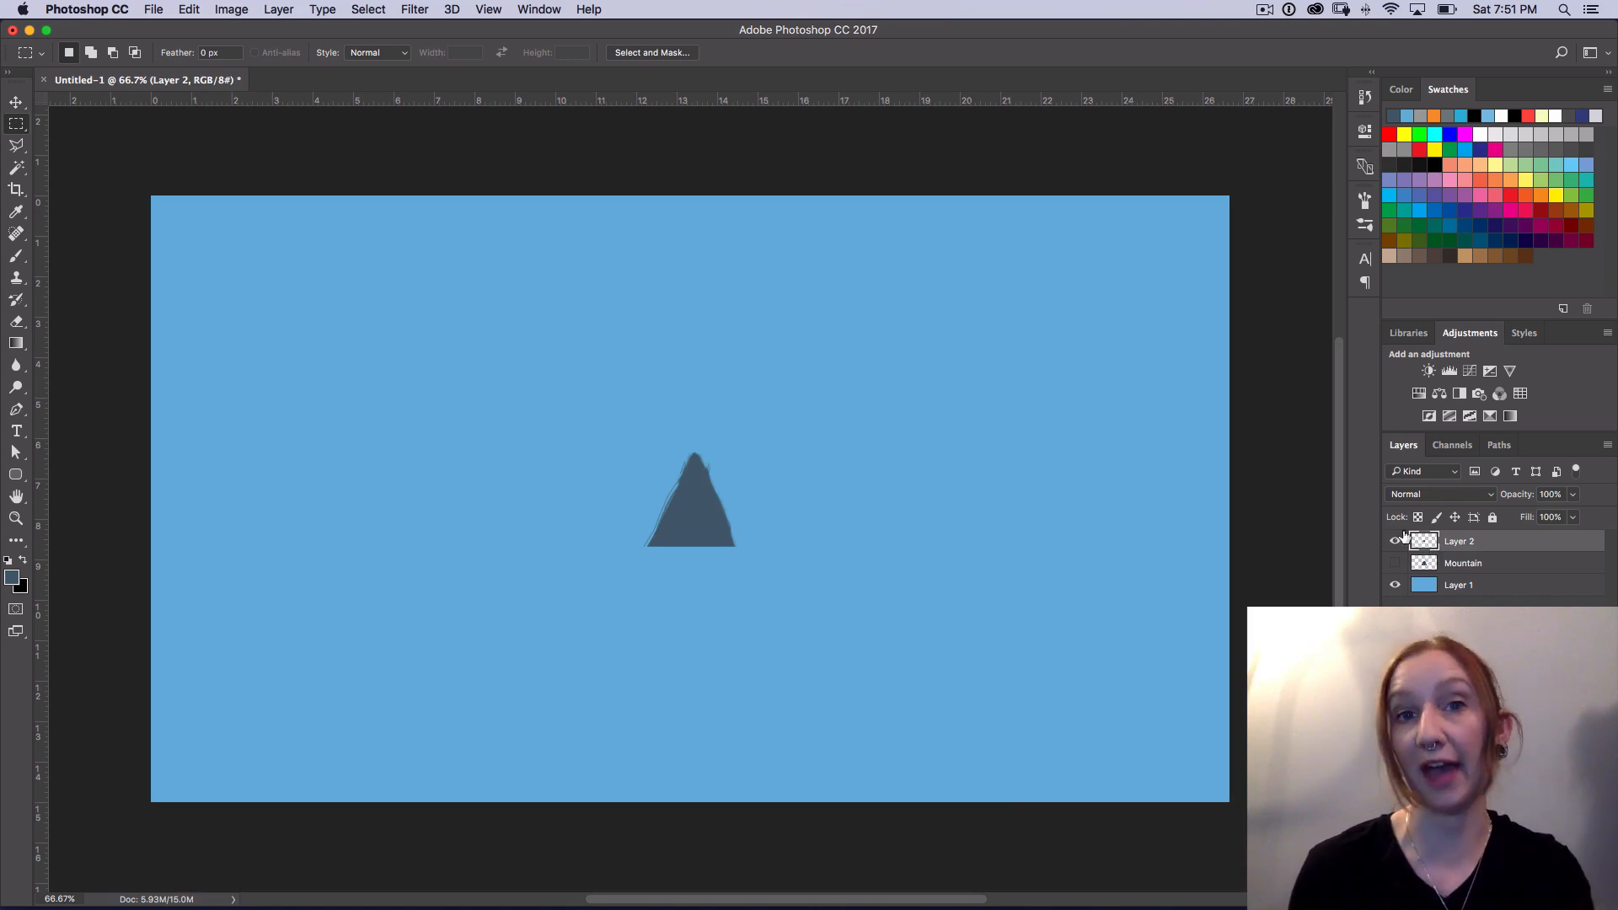
# Step: Show the Mountain layer again and undo the pastes and the cut, back to the whole mountain with its peak selected
pyautogui.press('super')
pyautogui.press('super+z')
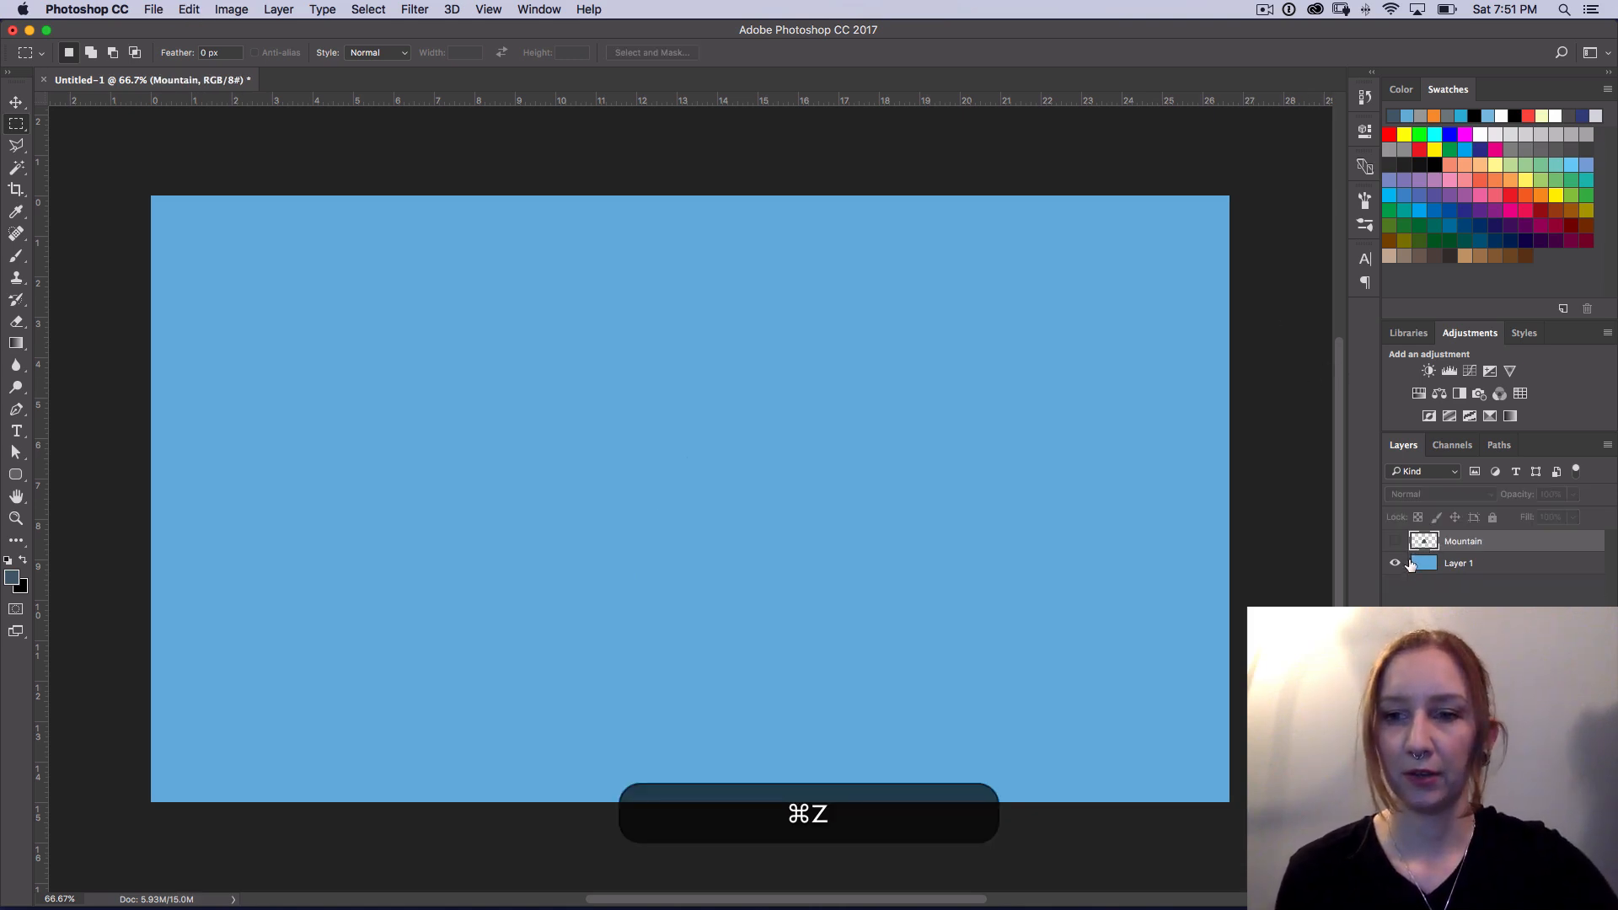
pyautogui.click(1396, 541)
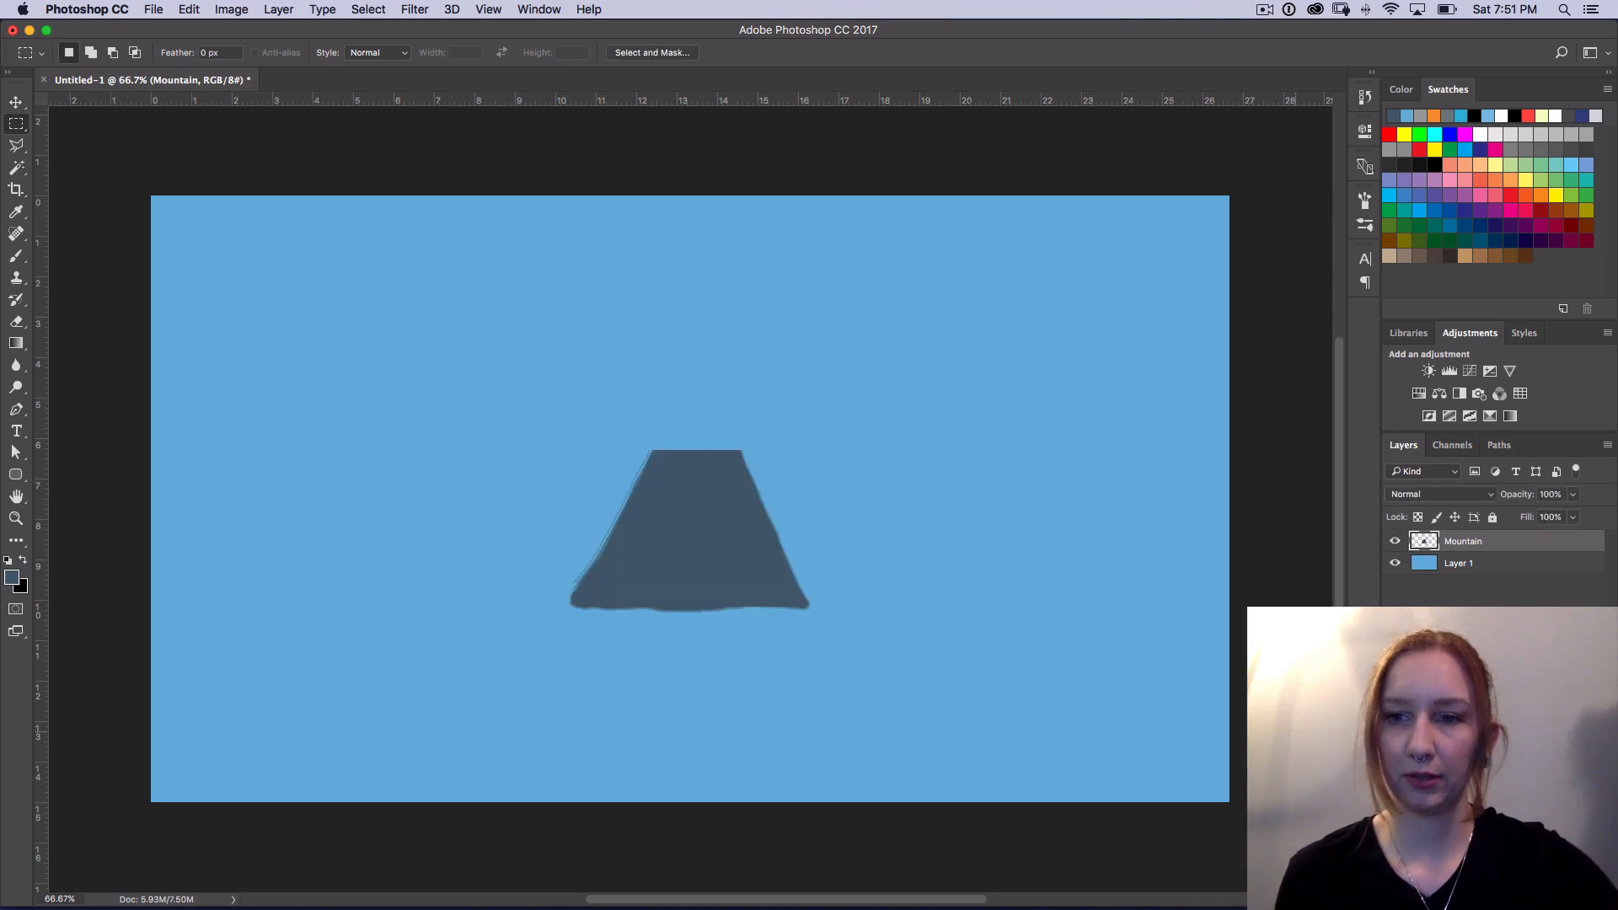
pyautogui.press('super+z')
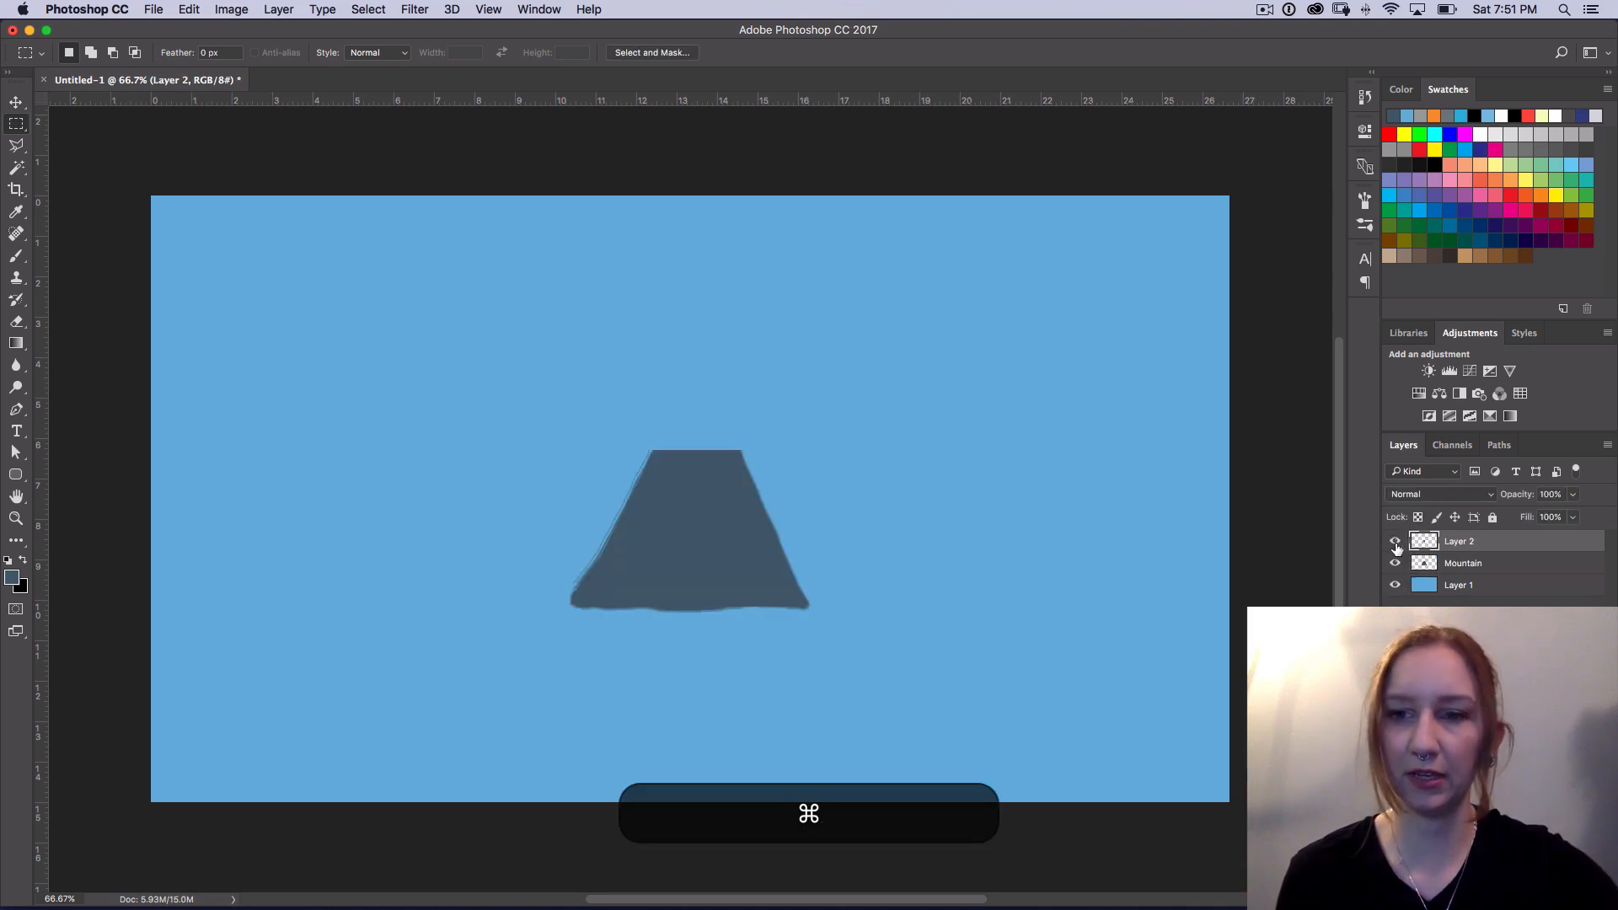
pyautogui.press('super+z')
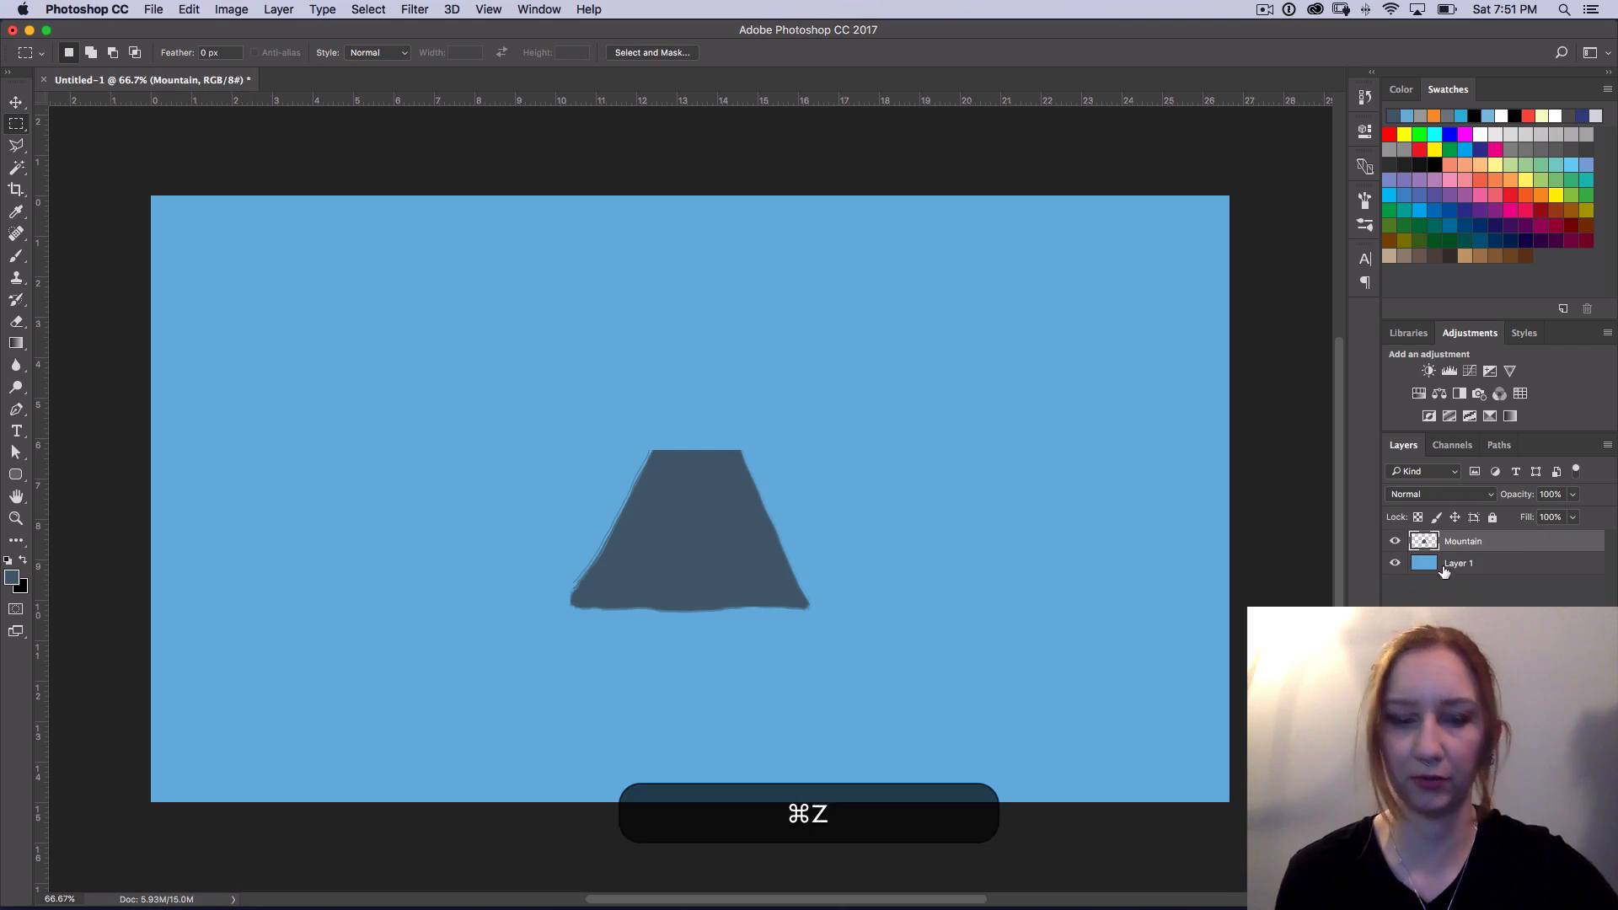
pyautogui.press('alt+super+z')
pyautogui.press('alt+super+z')
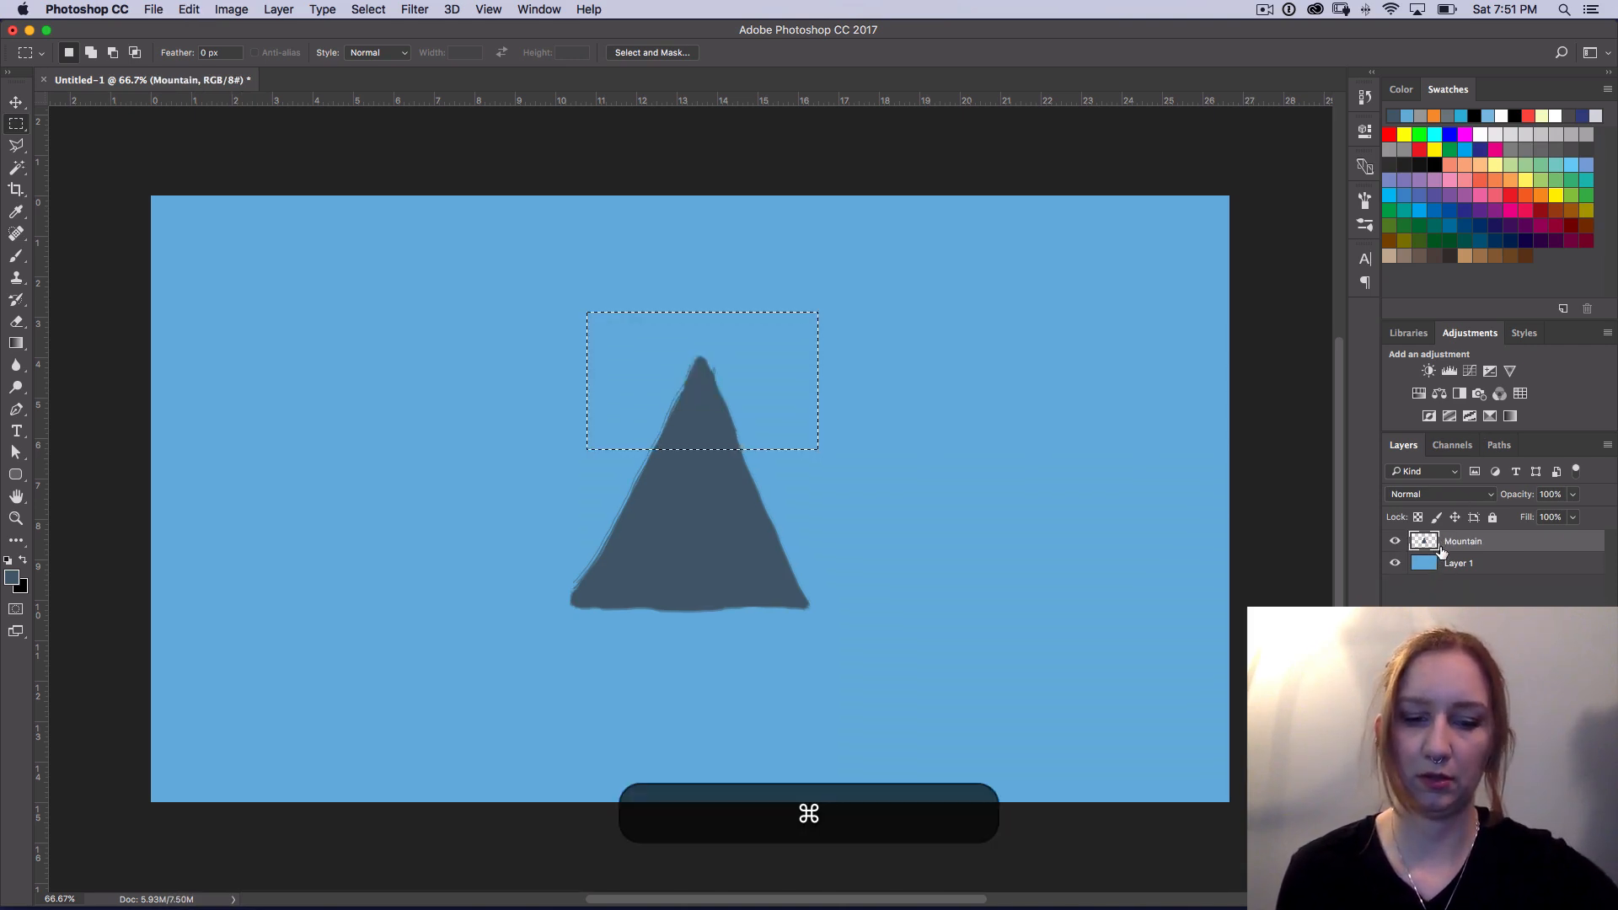
# Step: Cut the selected peak from the Mountain layer and paste it in place on its own layer
pyautogui.press('super+x')
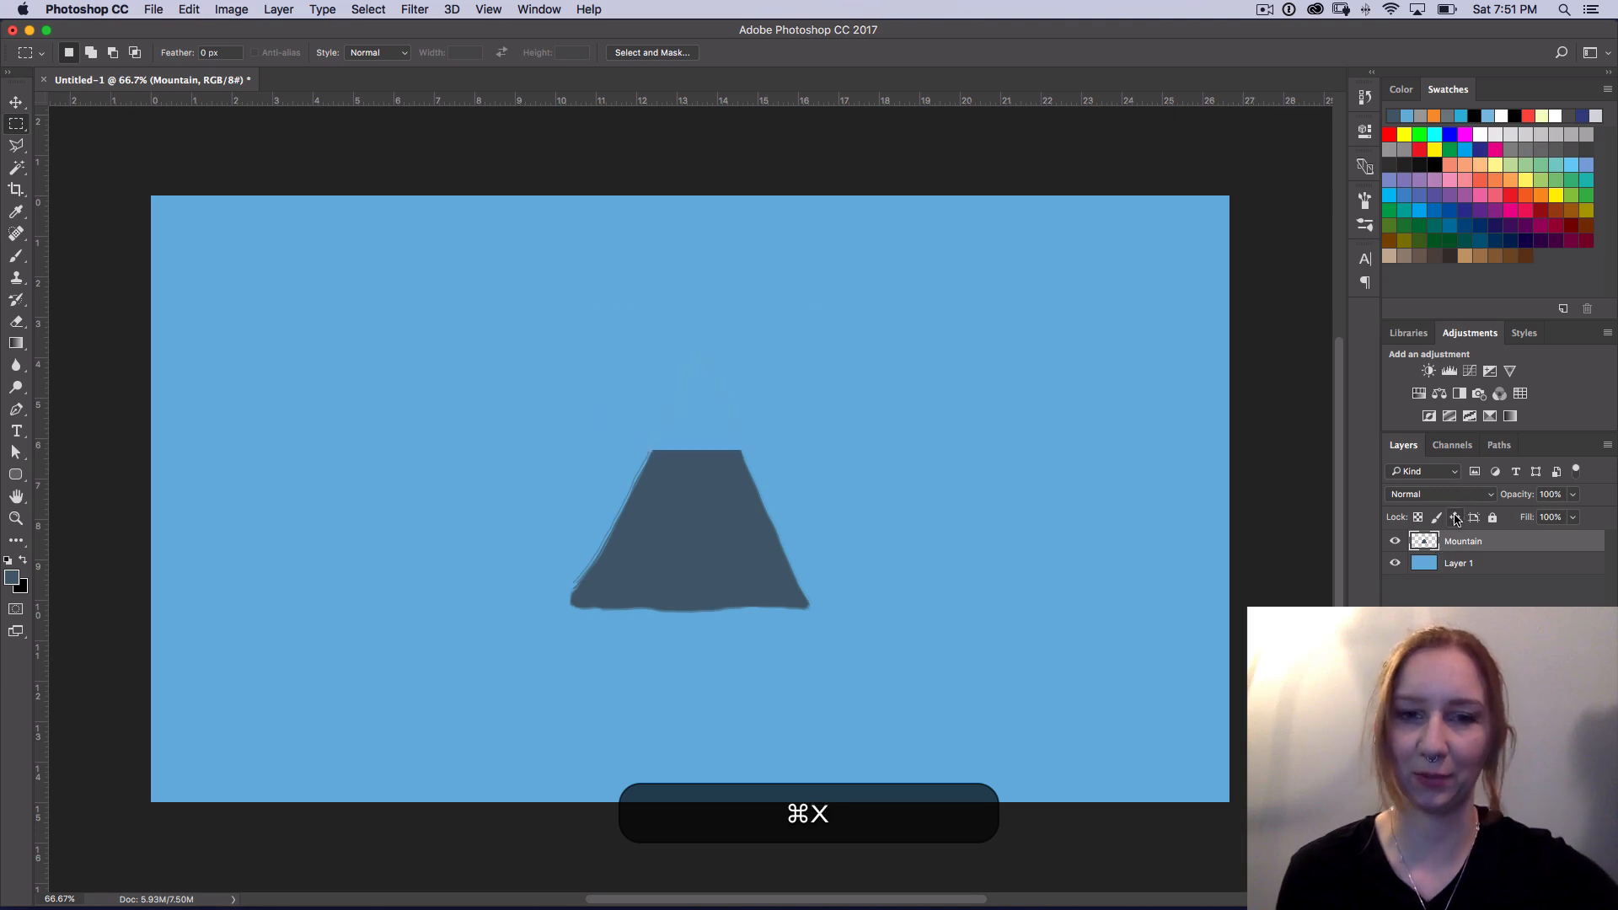
pyautogui.press('super+shift+v')
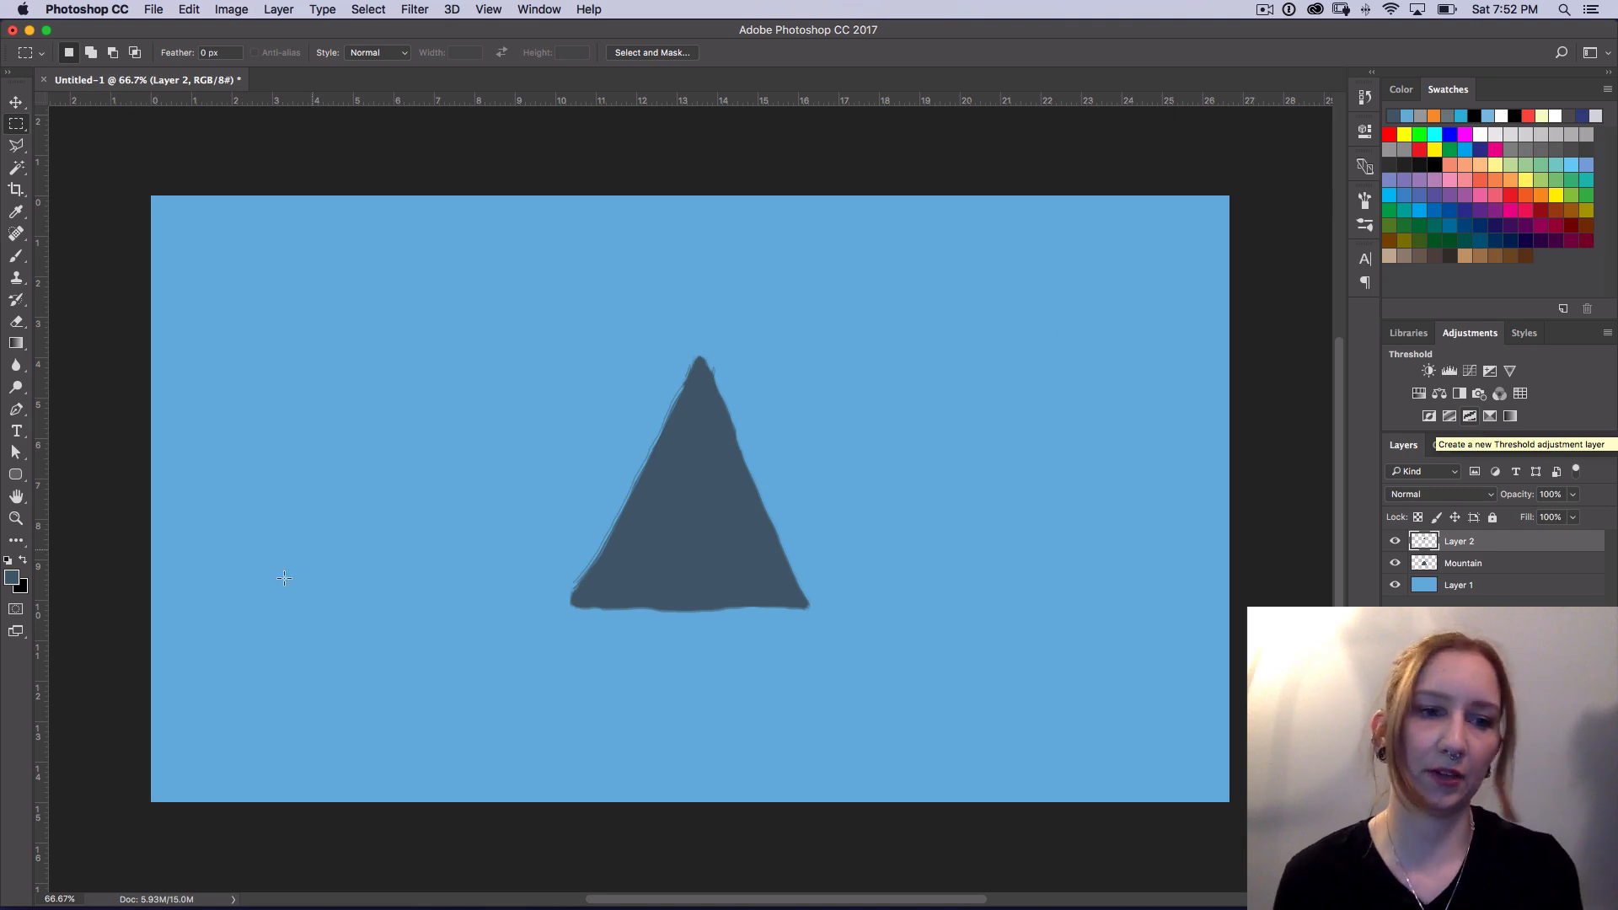
# Step: Set the foreground color to the light blue a9c8da
pyautogui.click(11, 579)
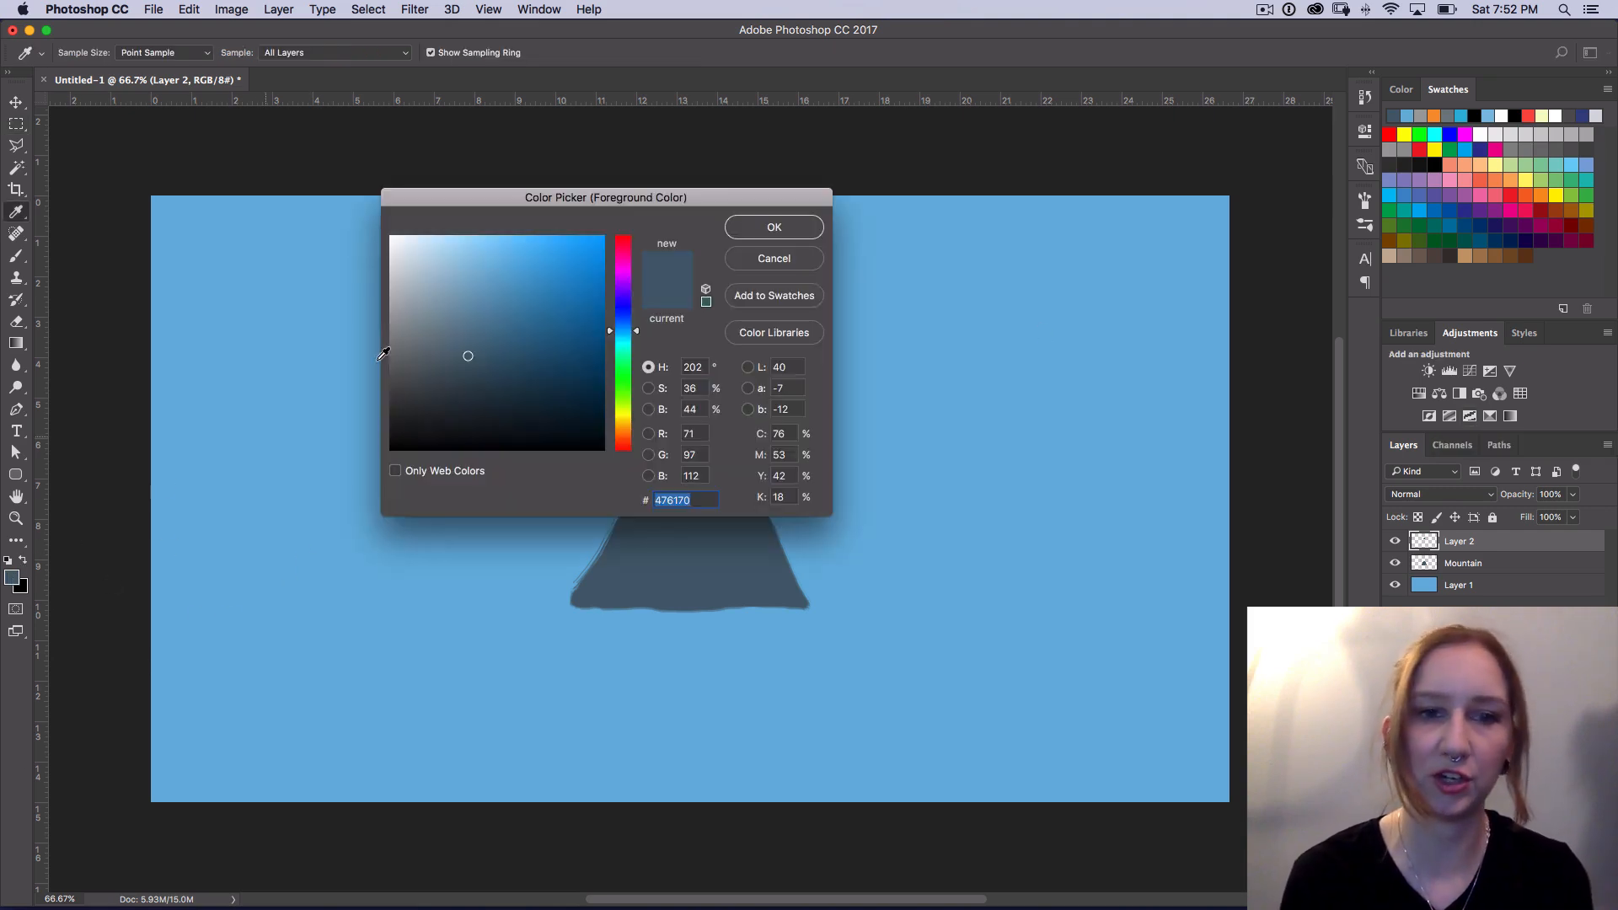
pyautogui.moveTo(428, 262); pyautogui.dragTo(437, 266)
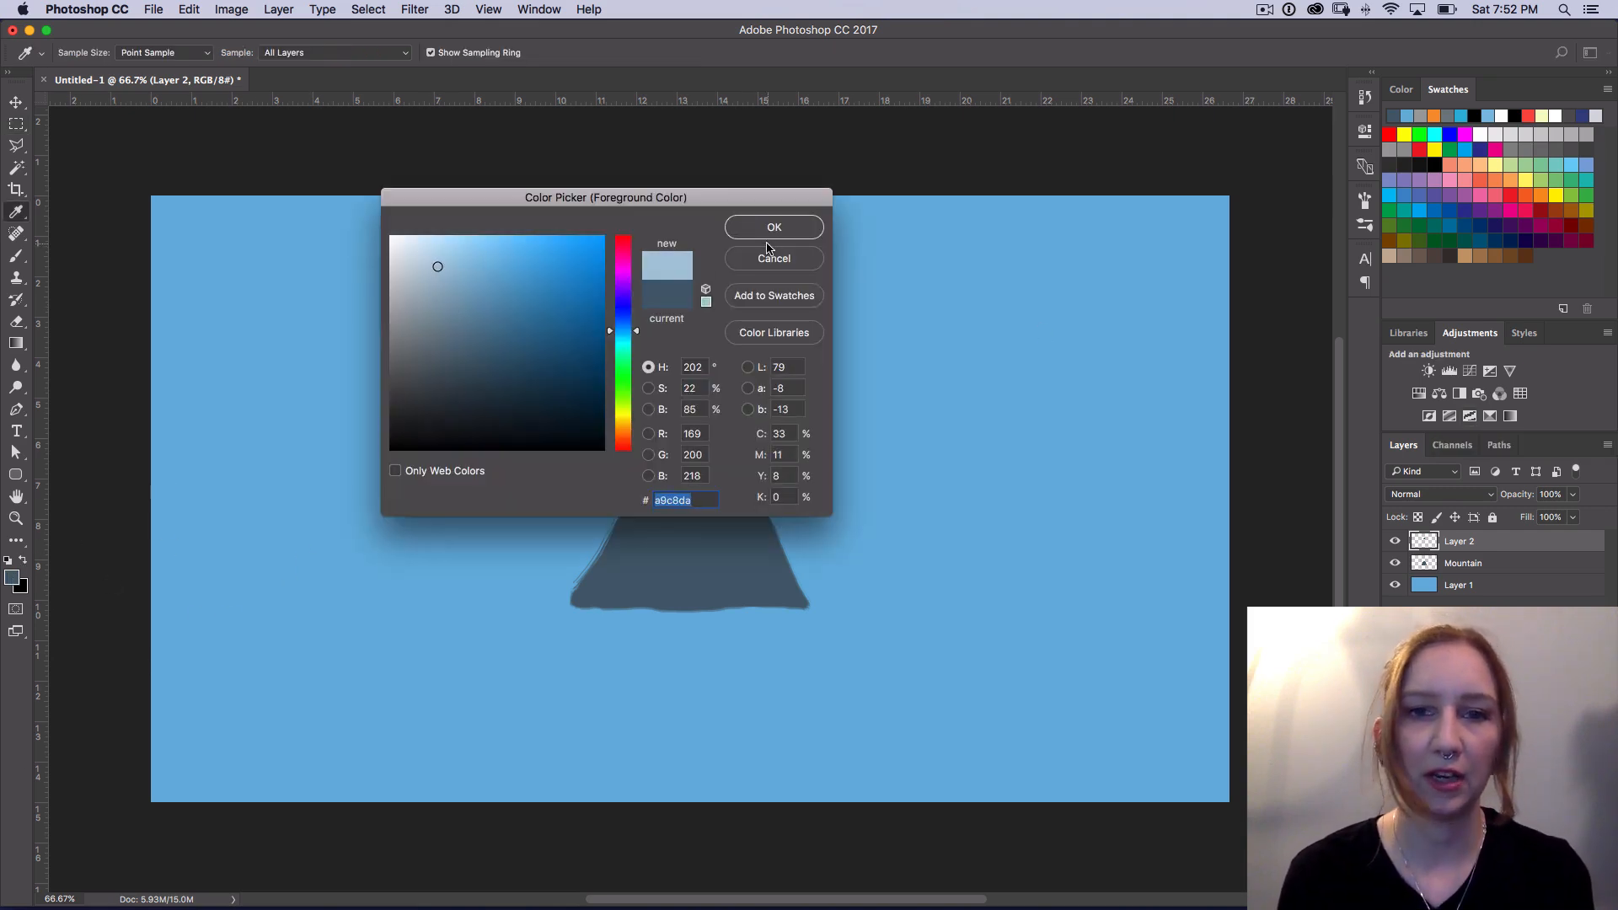
pyautogui.click(774, 226)
pyautogui.press('m')
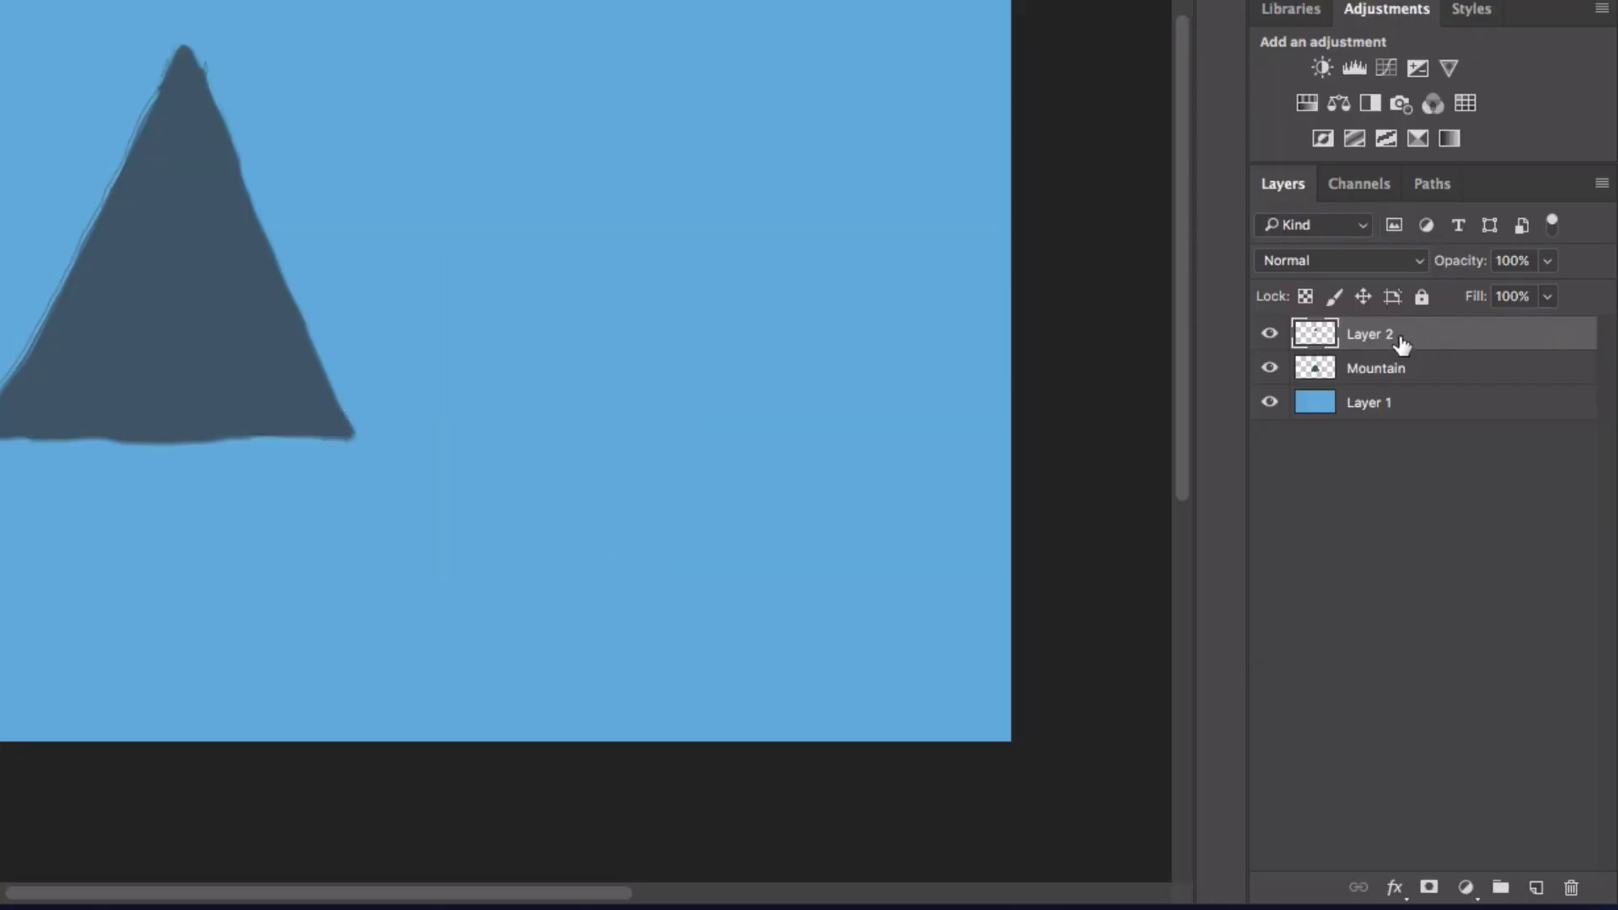
# Step: Add a Color Overlay effect to the peak layer in the near-white color e6f0f3
pyautogui.click(1395, 892)
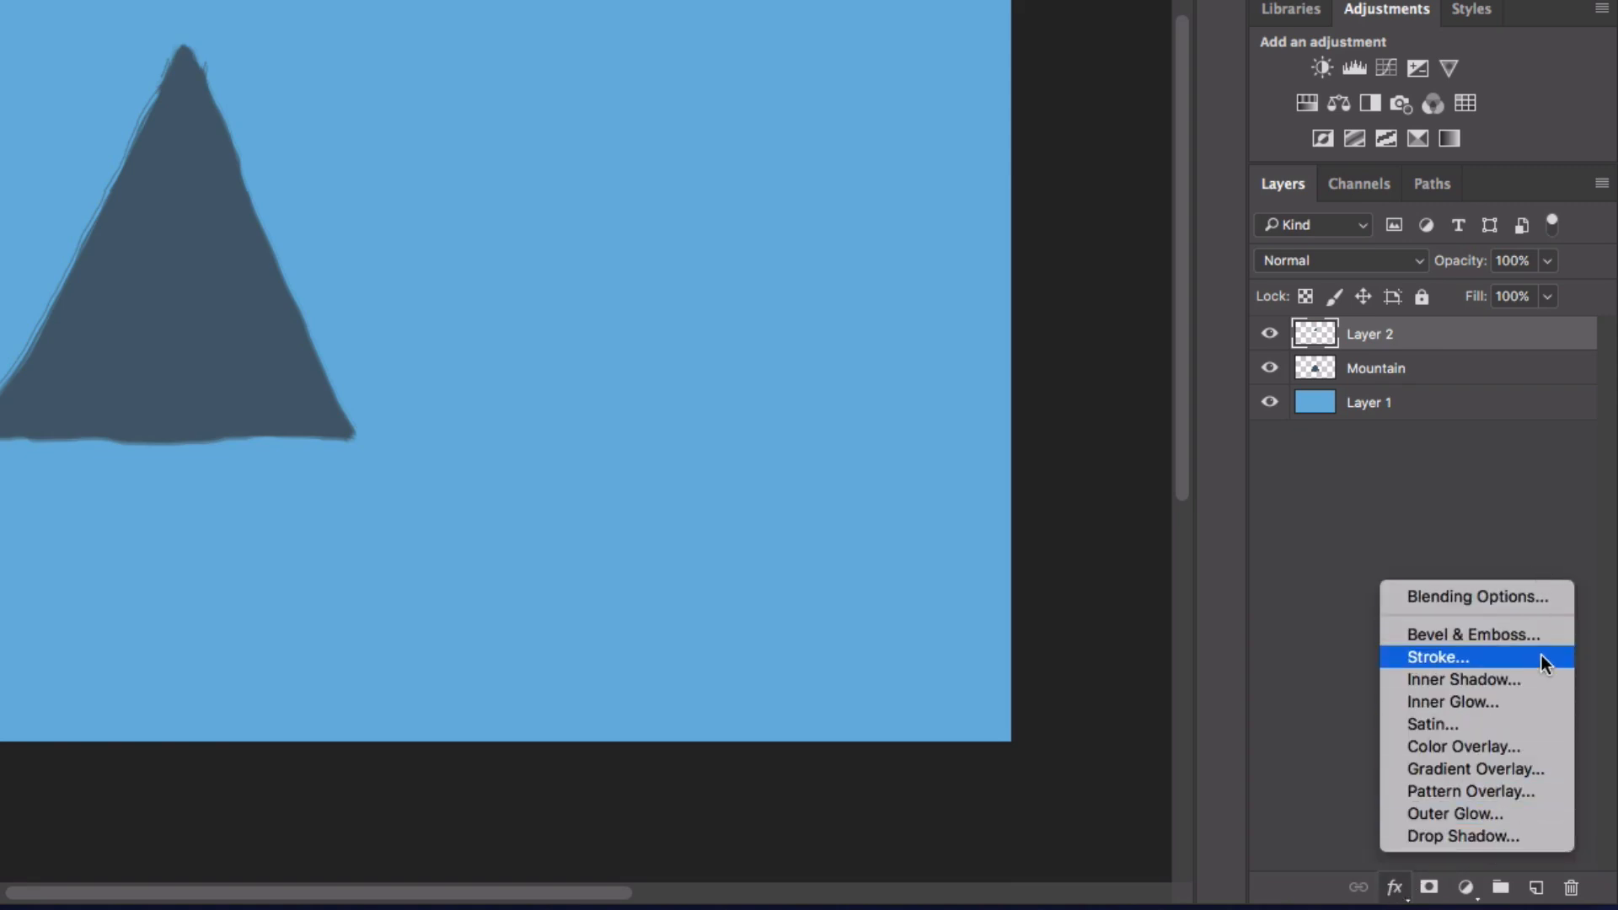
pyautogui.click(1529, 745)
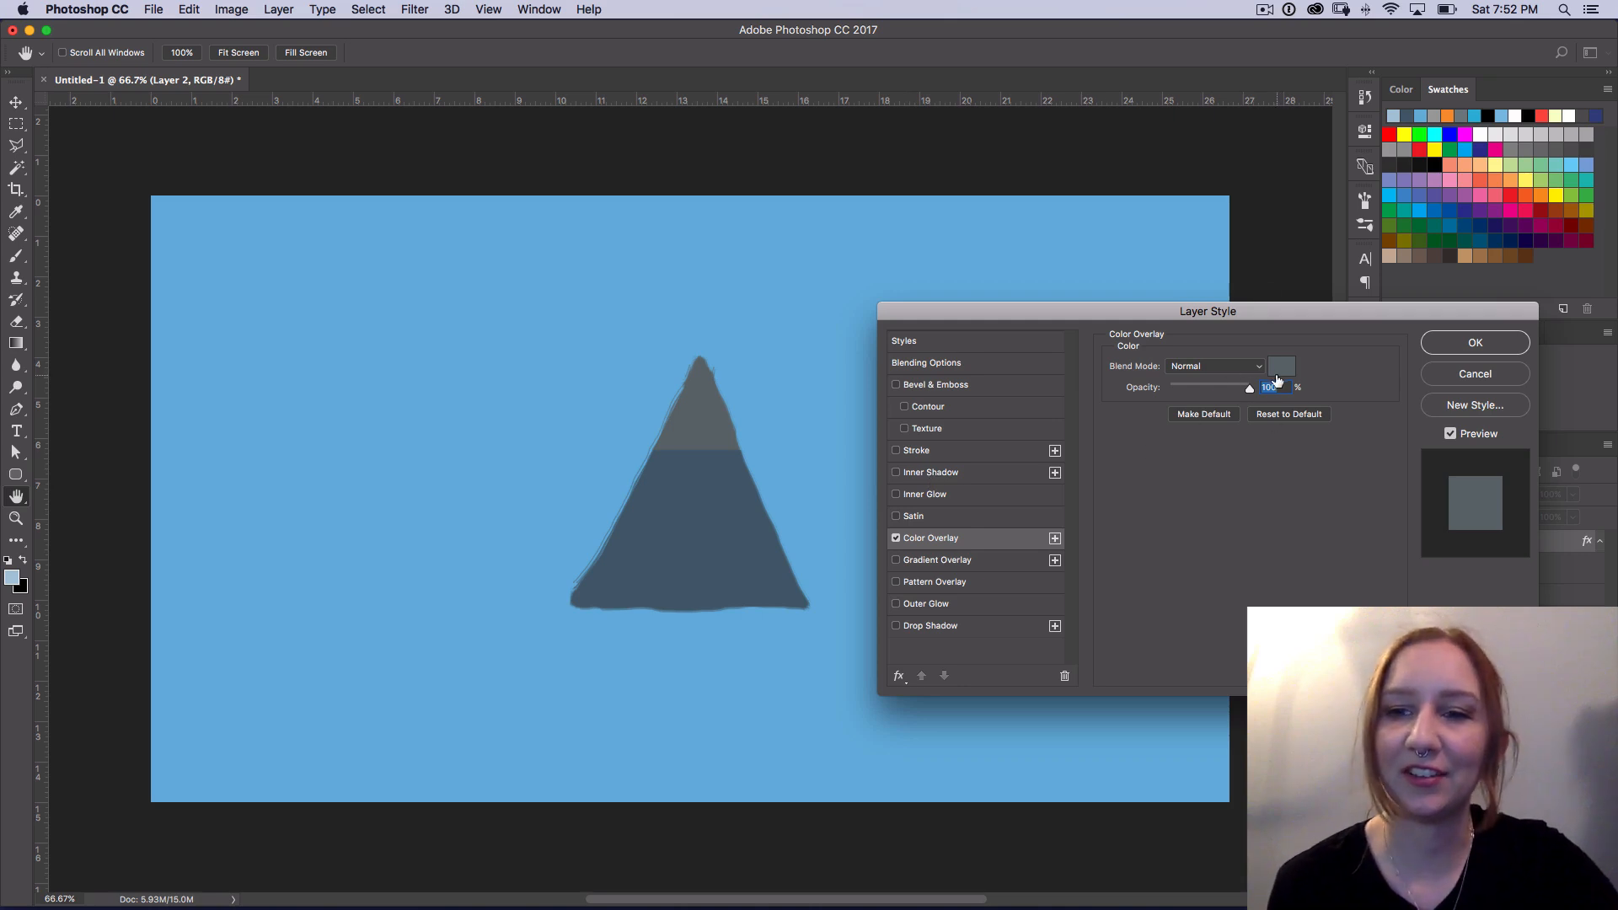
pyautogui.click(1284, 375)
pyautogui.moveTo(756, 203); pyautogui.dragTo(1251, 94)
pyautogui.click(873, 139)
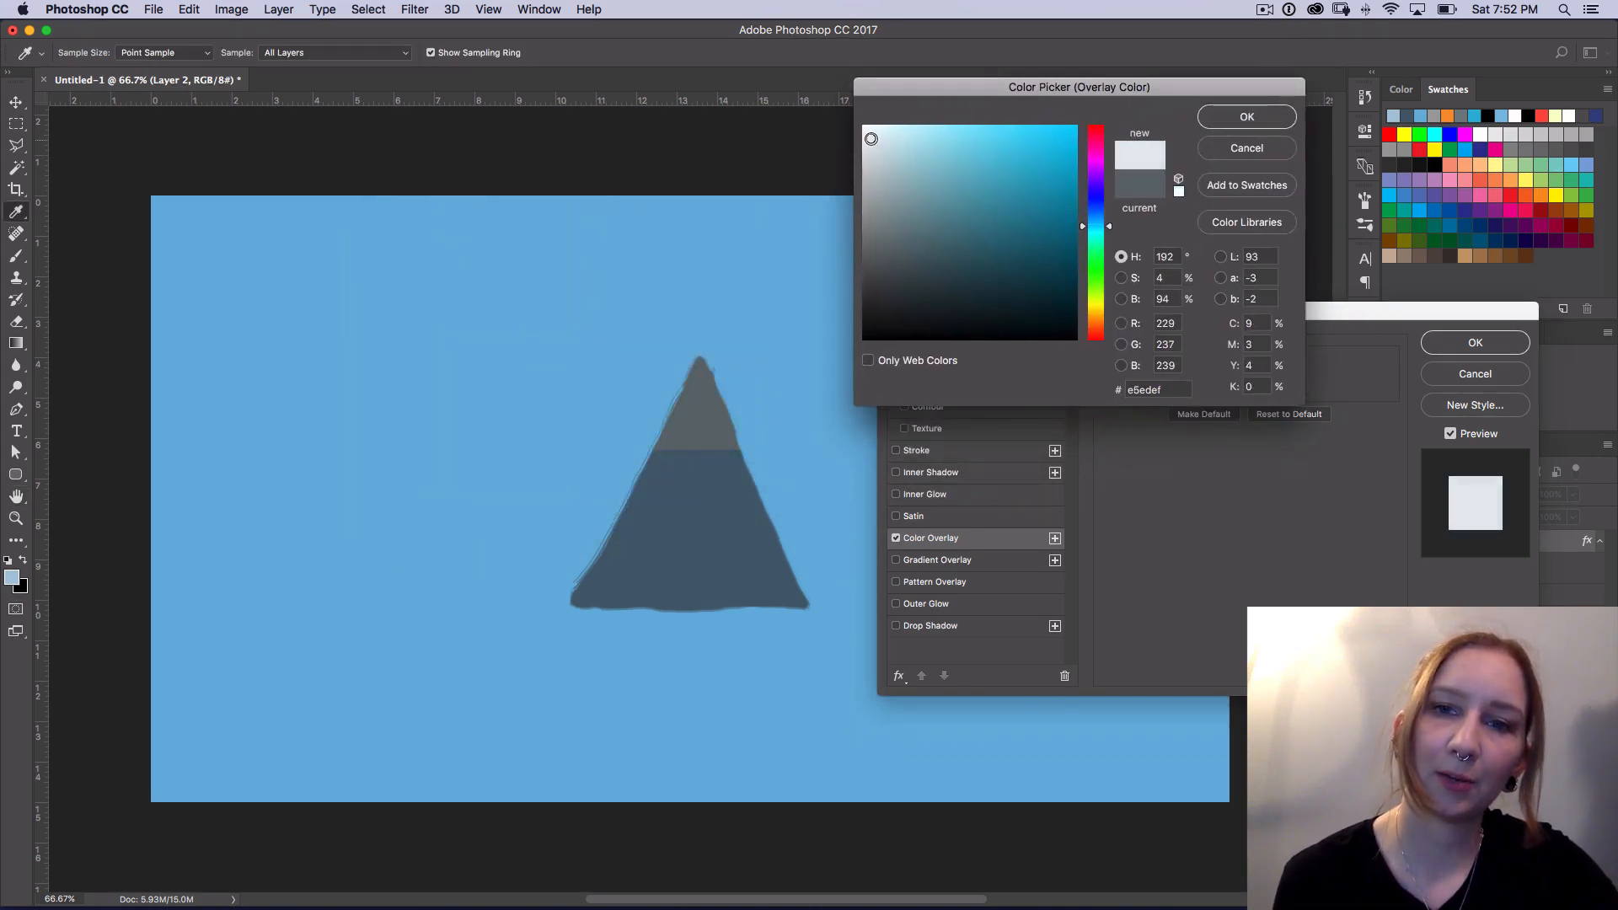
pyautogui.moveTo(873, 139); pyautogui.dragTo(873, 135)
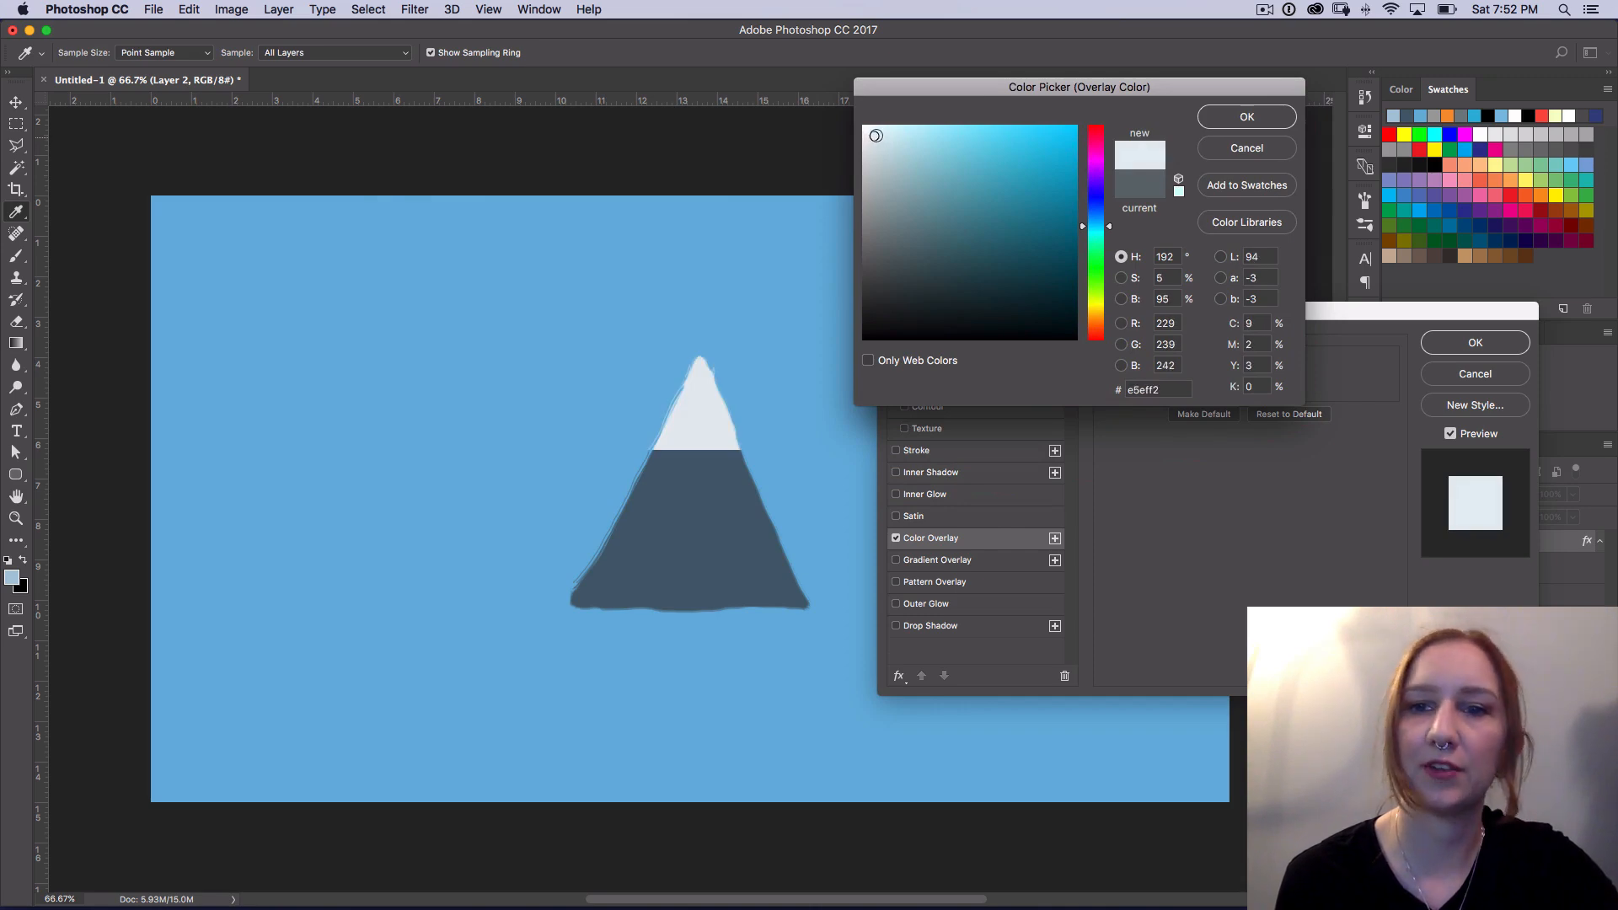
pyautogui.click(1263, 123)
pyautogui.click(1503, 337)
pyautogui.press('m')
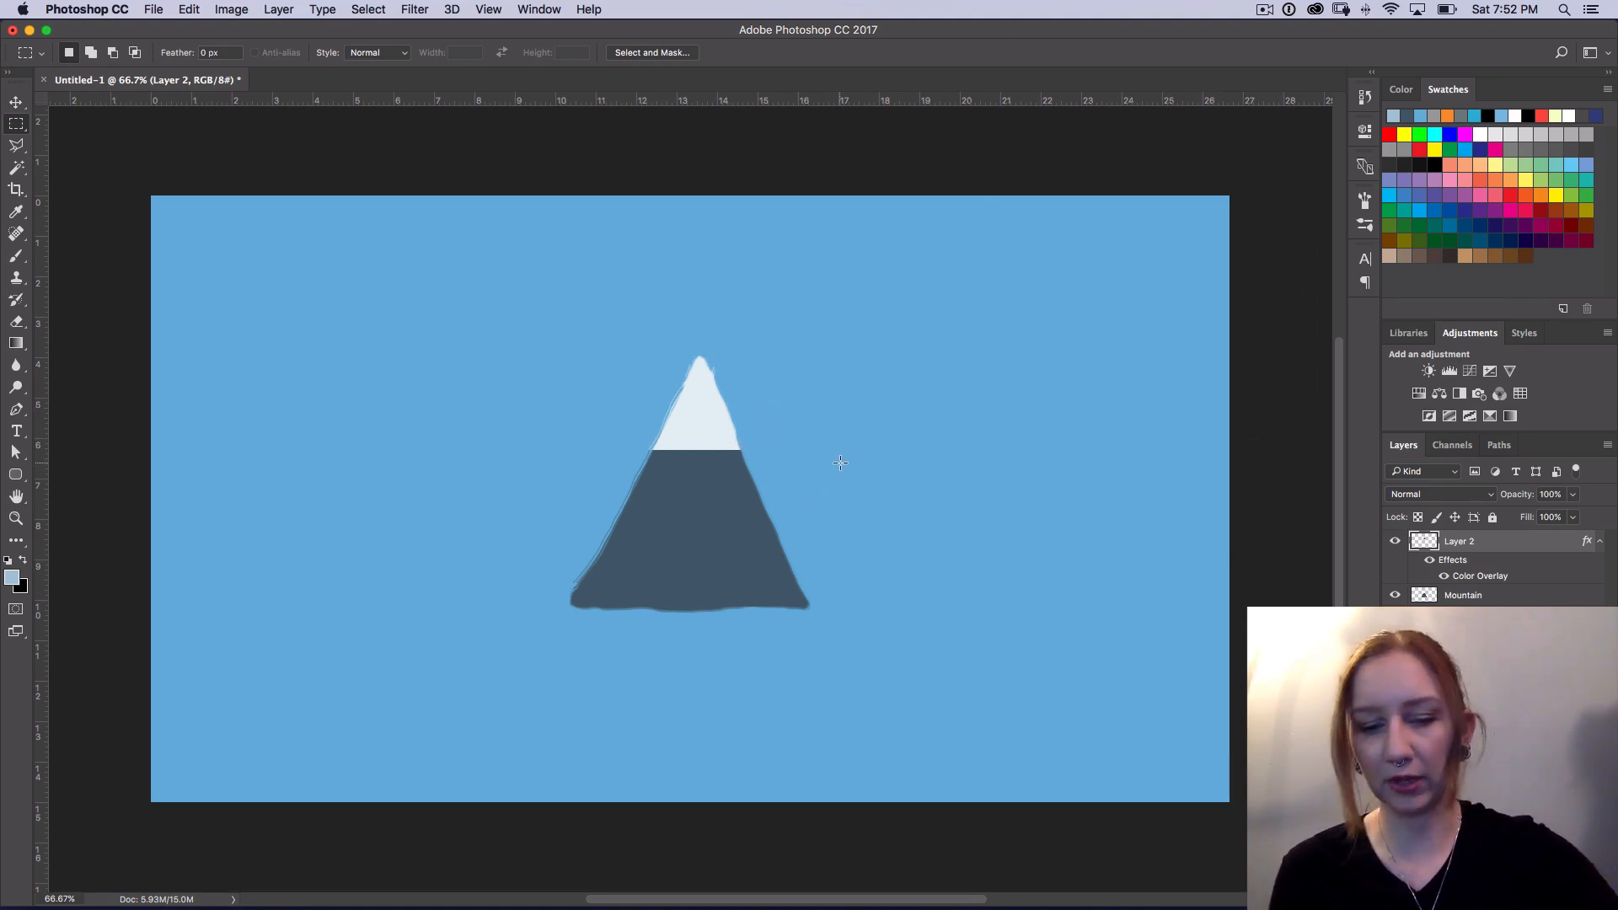
# Step: Paint an uneven lower edge along the snow cap with the 22 px brush, from the left slope to the right
pyautogui.press('b')
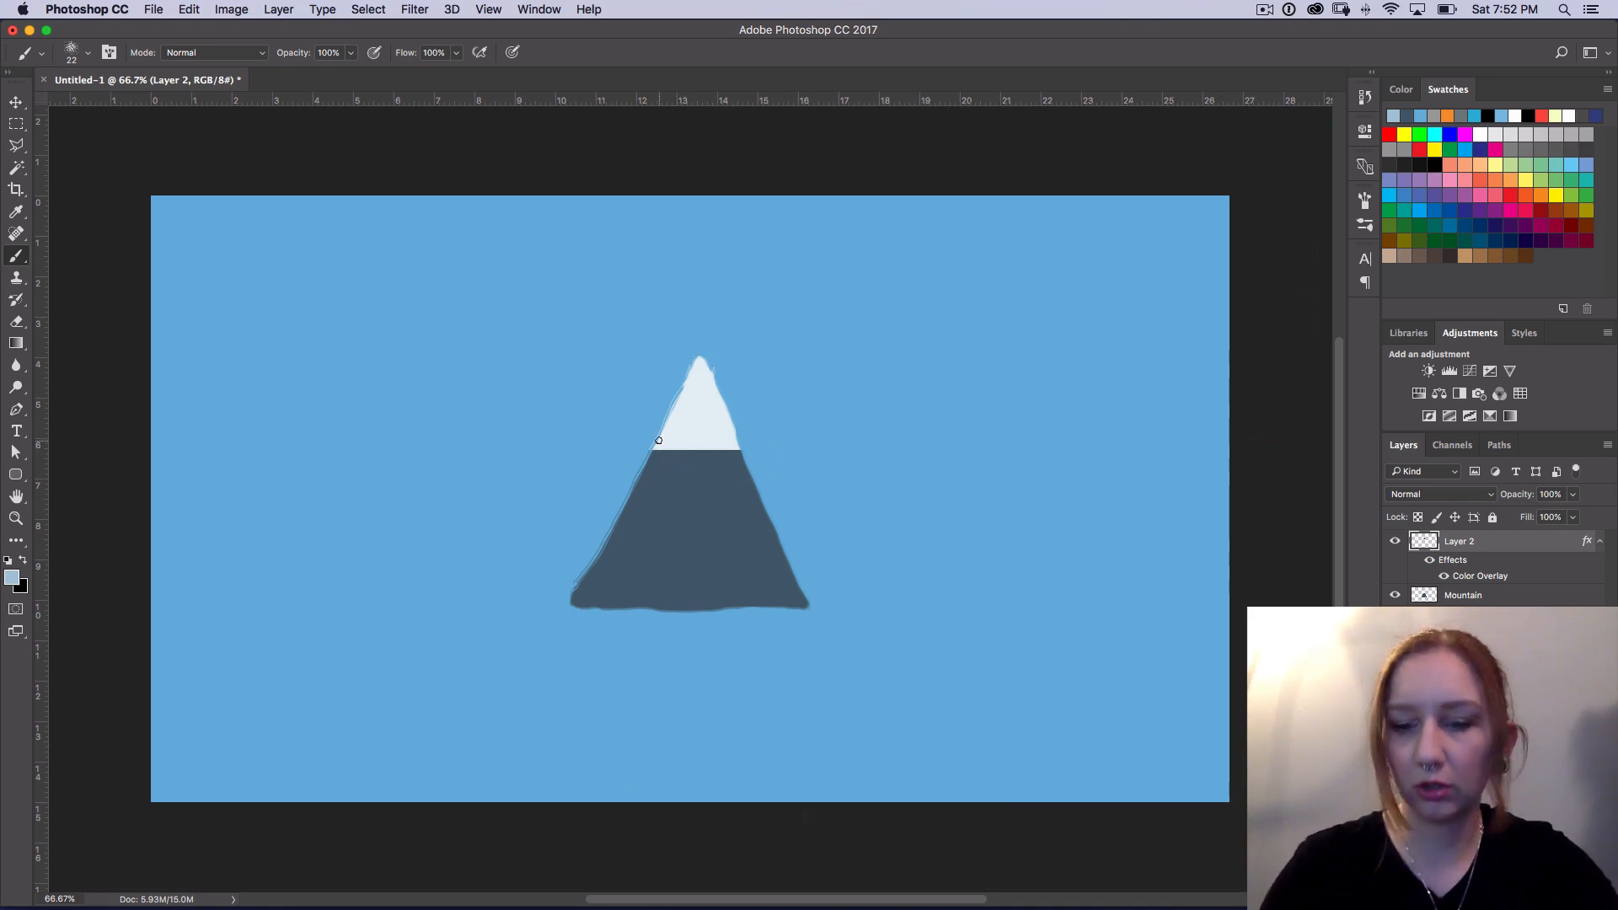
pyautogui.press('super+equal')
pyautogui.press('super+equal')
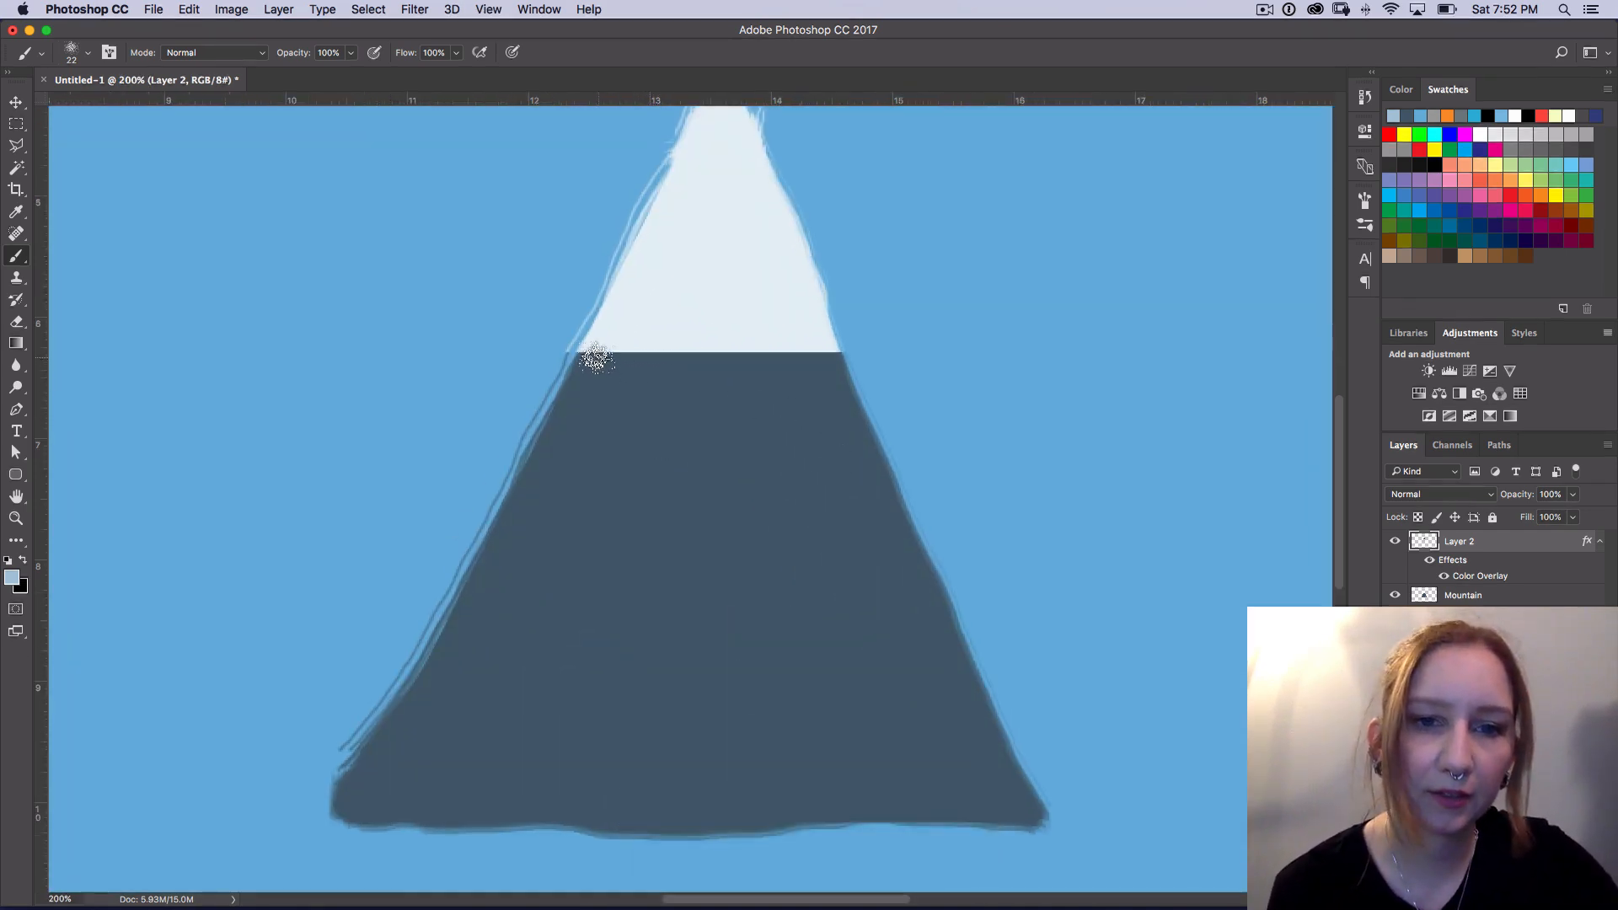
pyautogui.moveTo(584, 352)
pyautogui.mouseDown()
pyautogui.moveTo(827, 351)
pyautogui.moveTo(818, 323)
pyautogui.mouseUp()
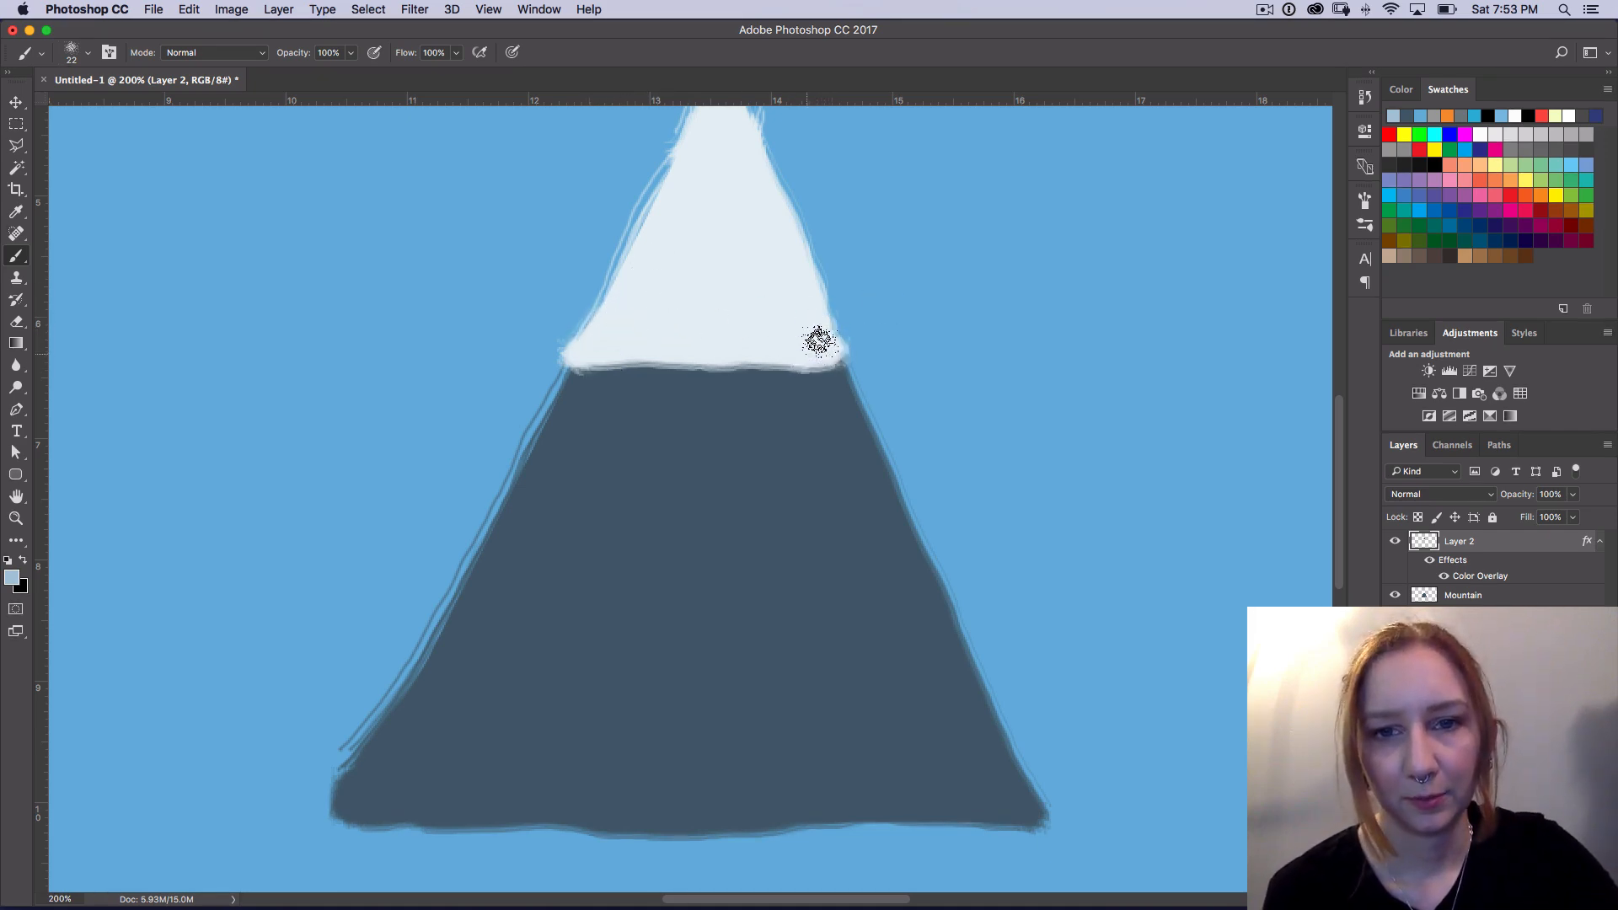
pyautogui.press('super+minus')
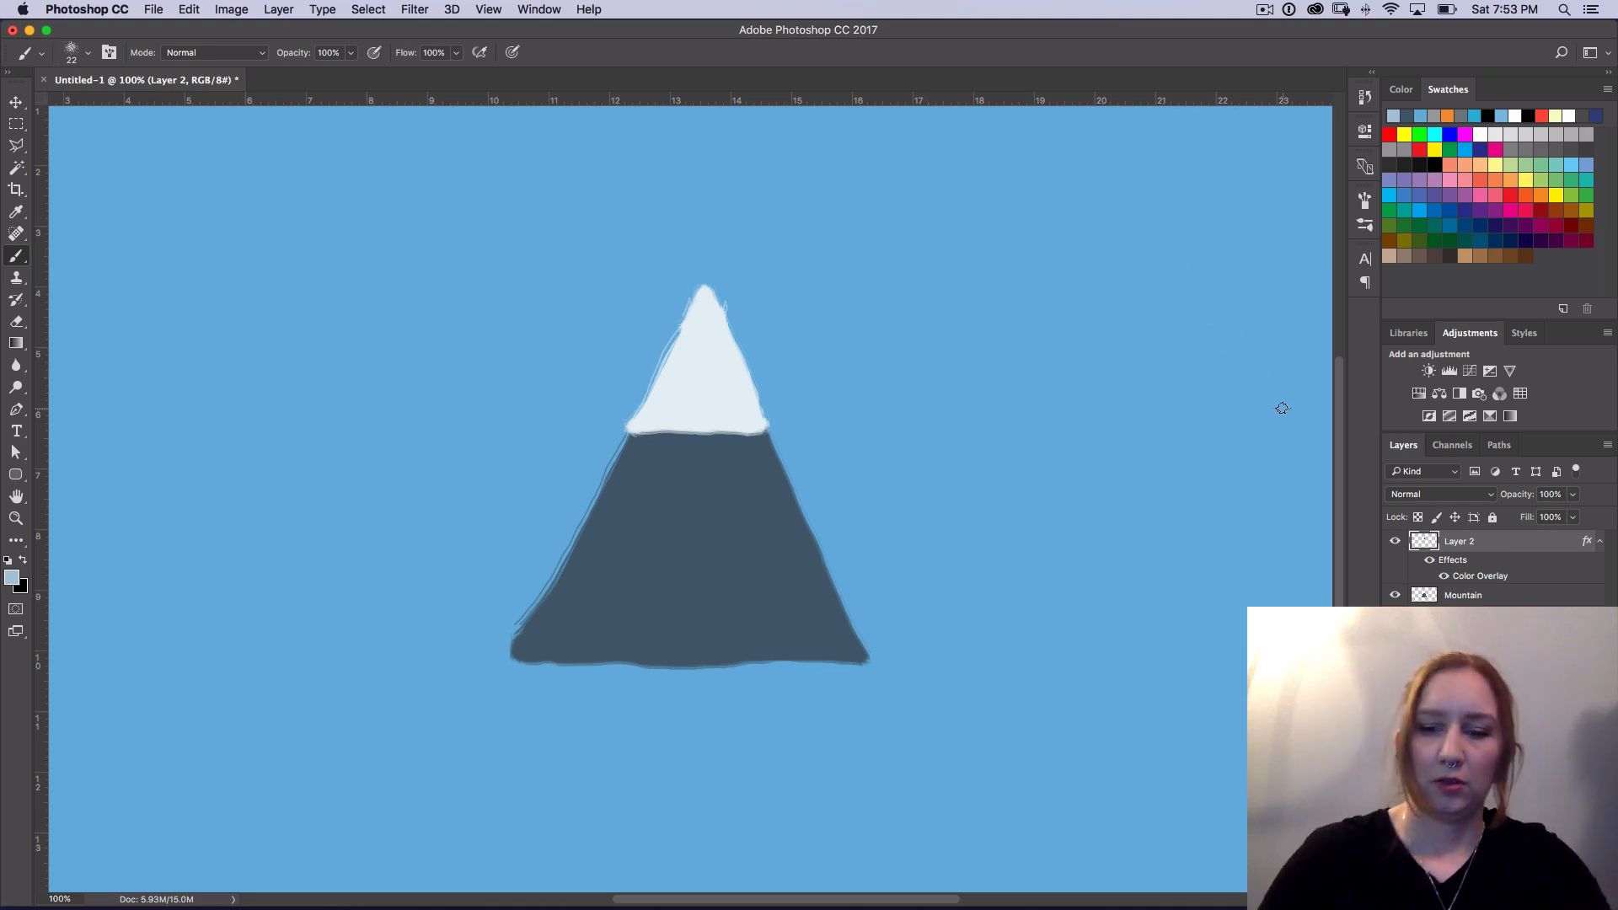
# Step: Rename the peak layer as Snow
pyautogui.doubleClick(1460, 541)
pyautogui.write('Snow')
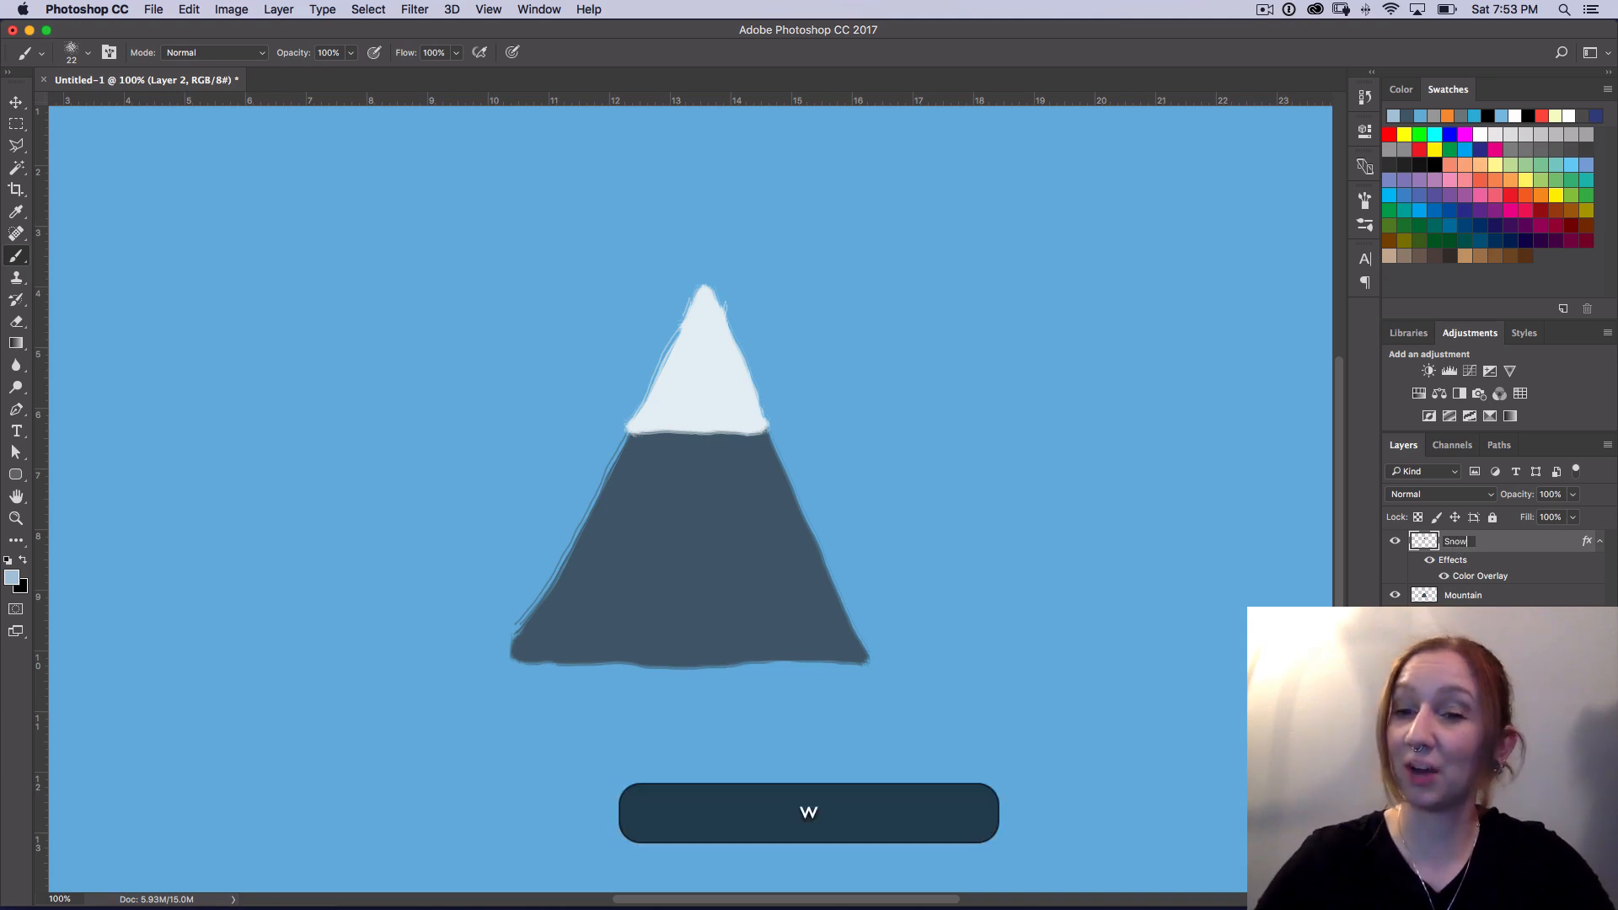
pyautogui.press('Return')
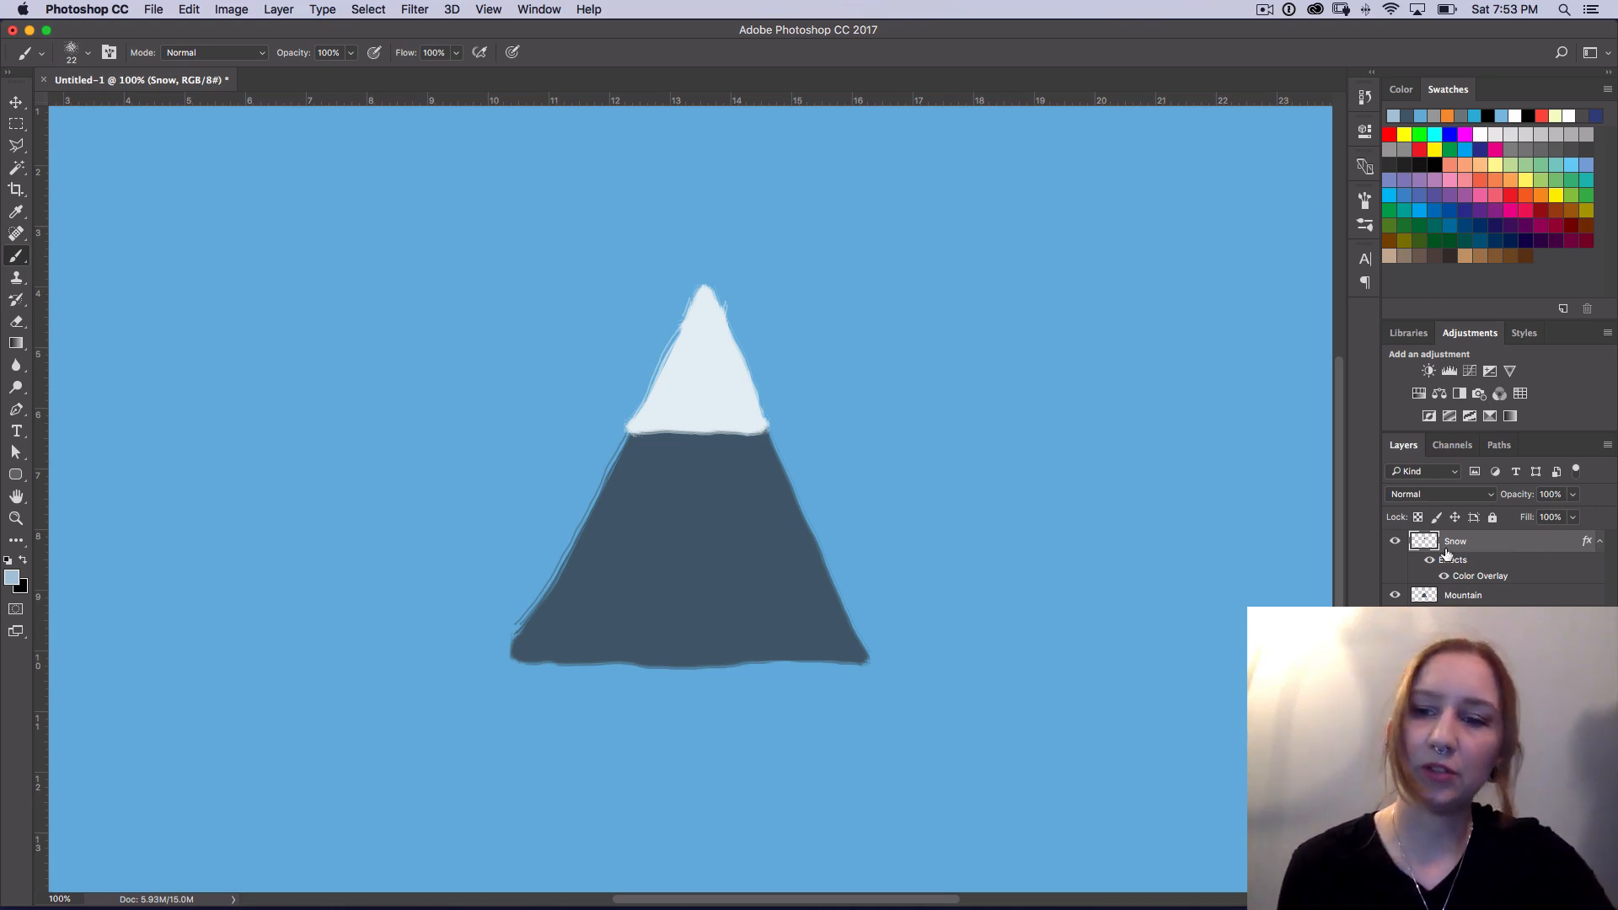
# Step: Group the Snow and Mountain layers and name the group Mountain
pyautogui.click(1466, 595)
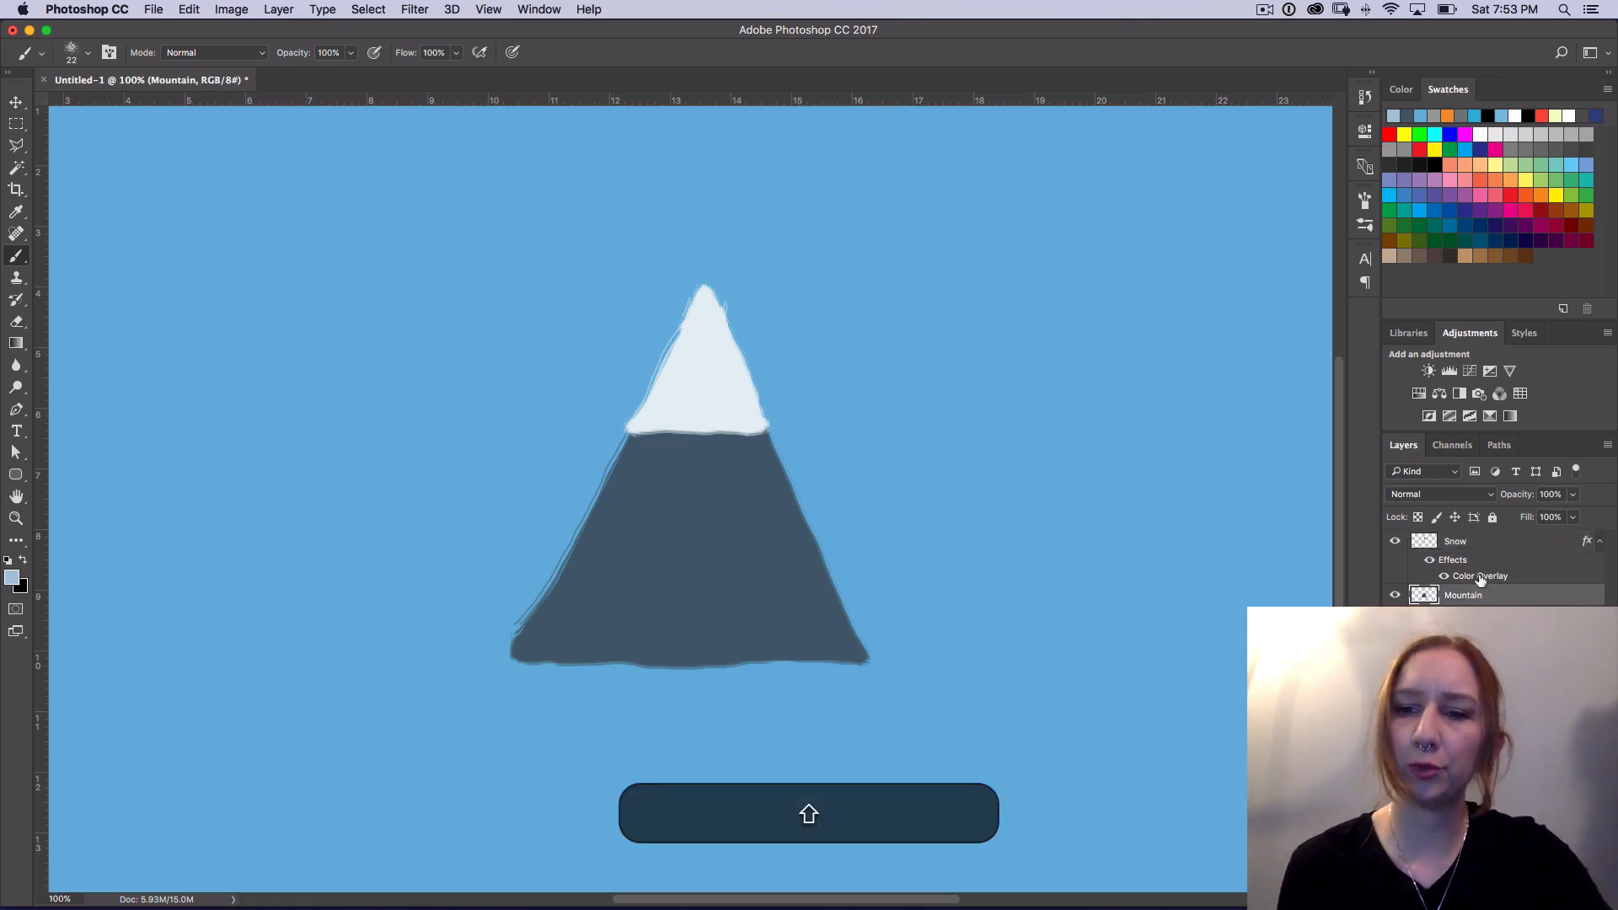
pyautogui.keyDown('shift'); pyautogui.click(1461, 547); pyautogui.keyUp('shift')
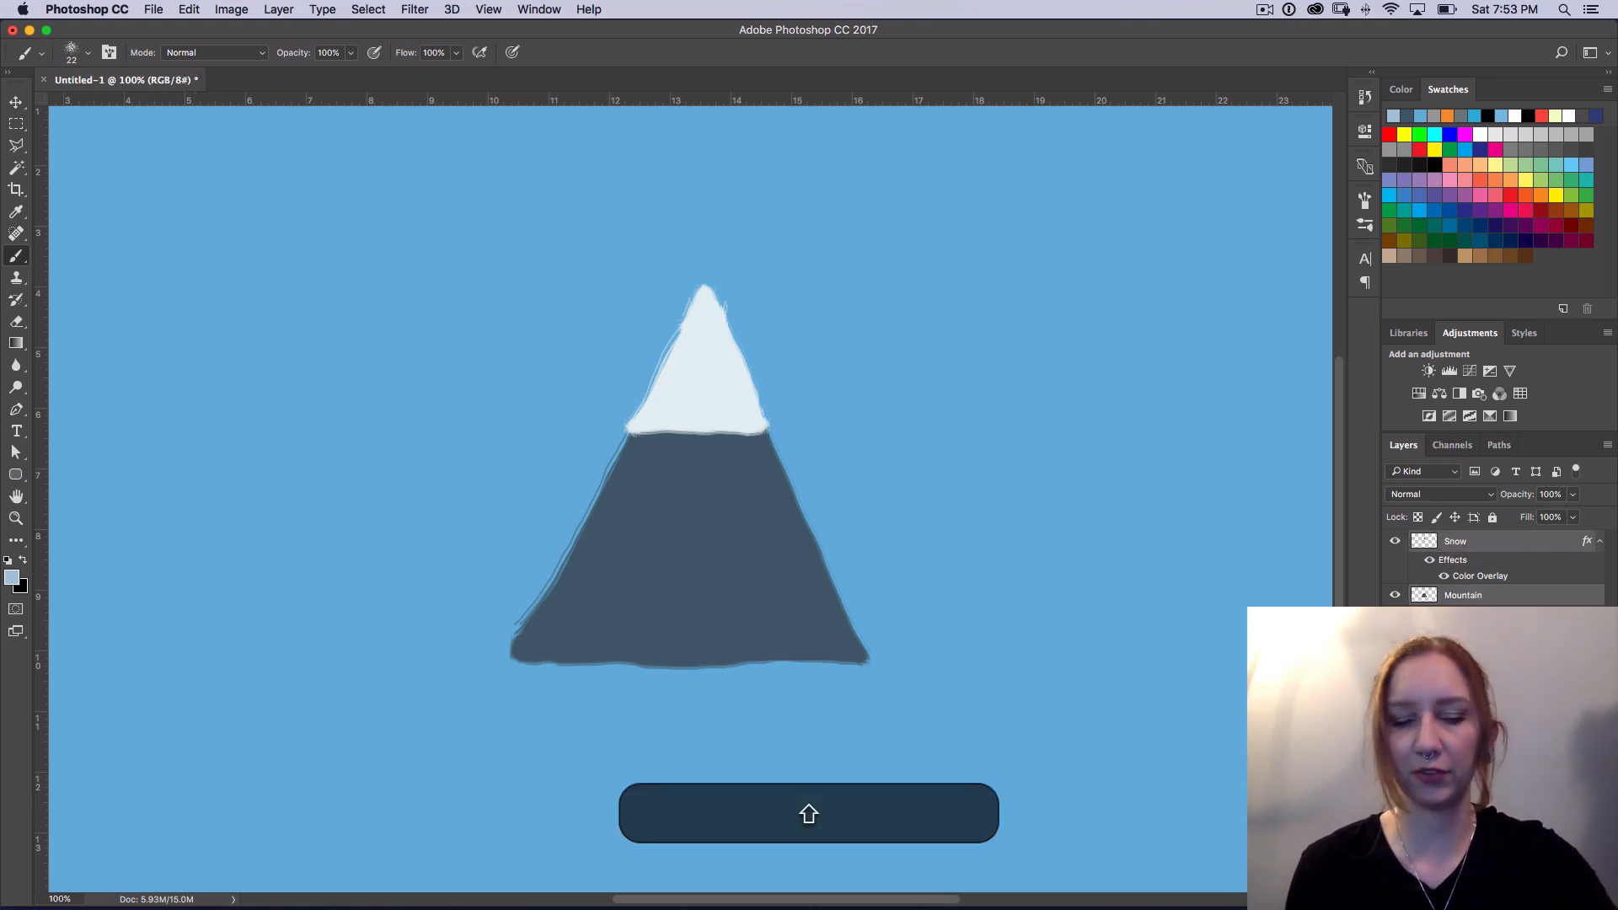
pyautogui.press('super+g')
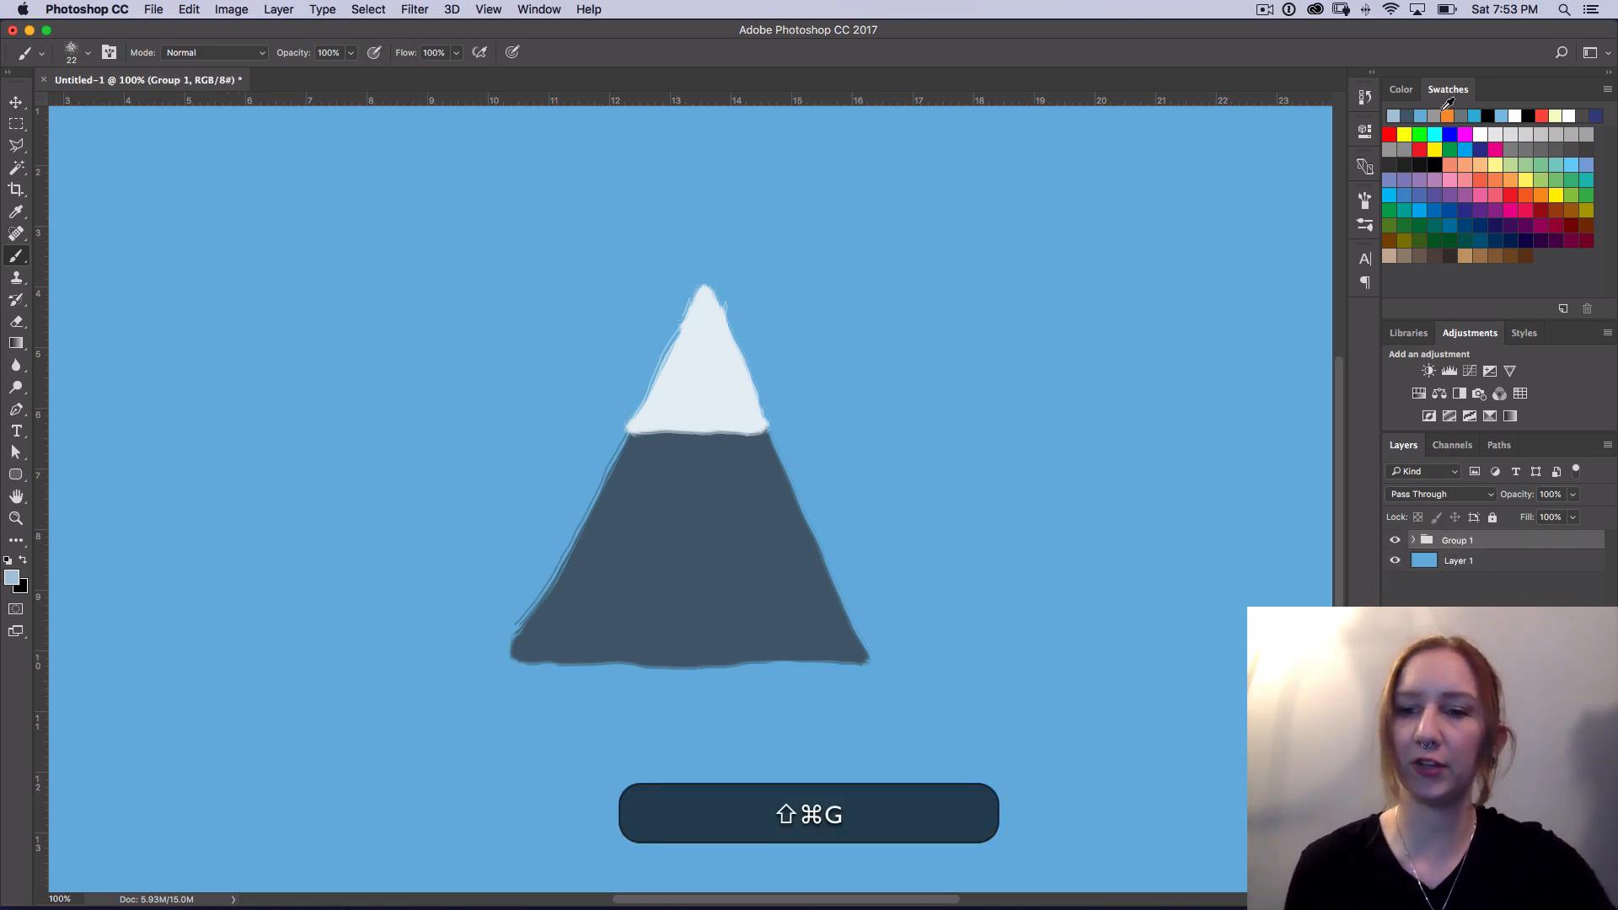
pyautogui.doubleClick(1465, 542)
pyautogui.write('Mount')
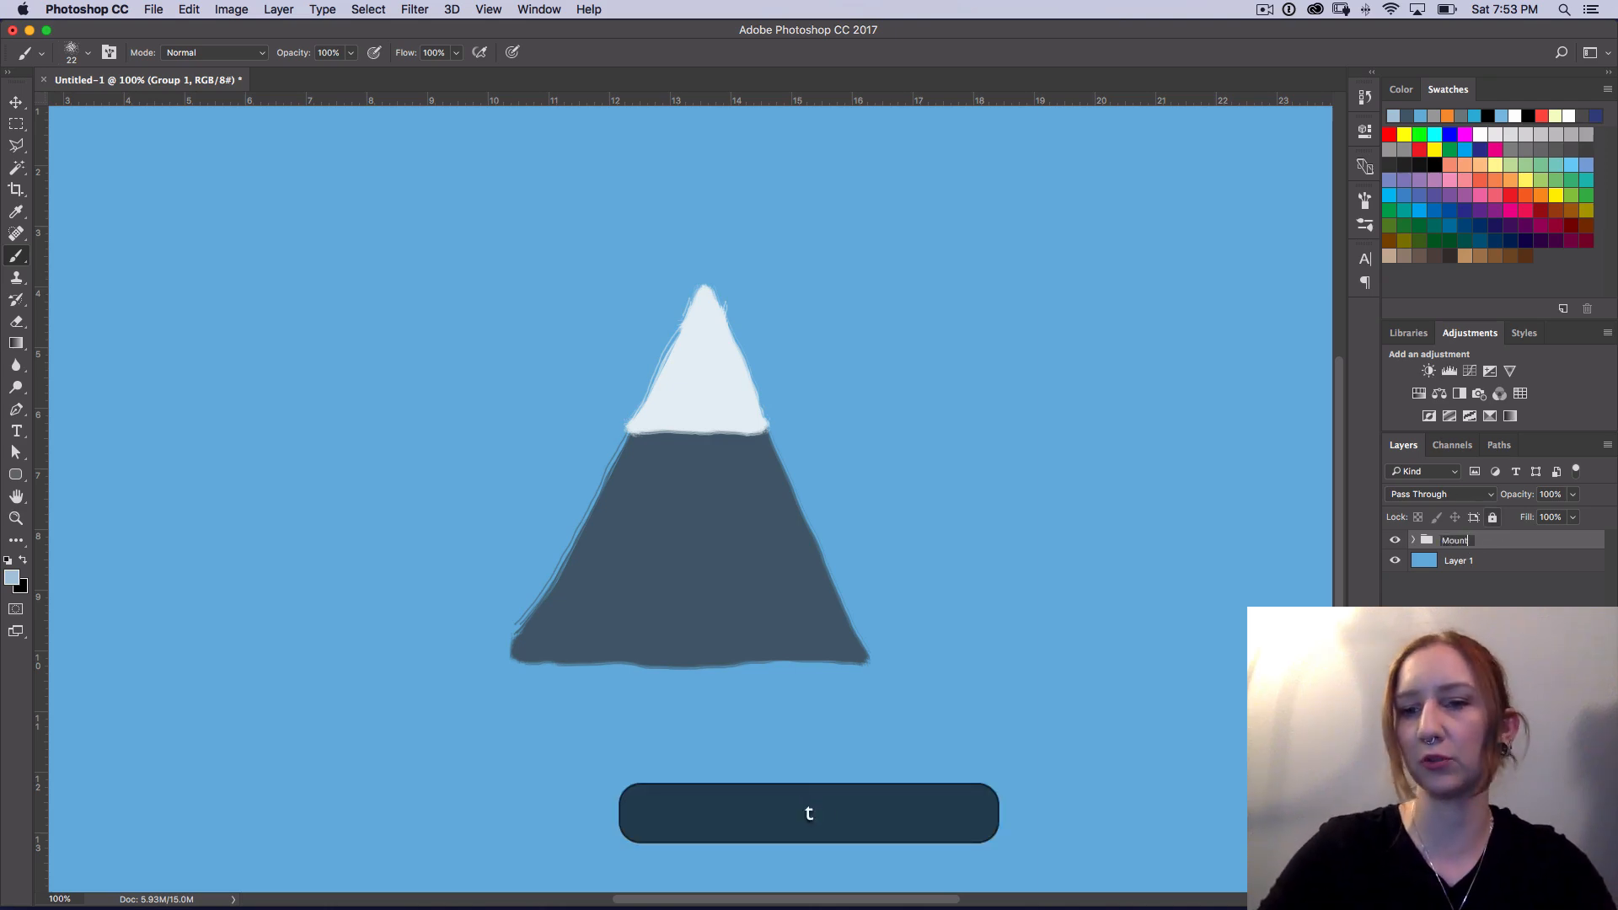
pyautogui.write('ain')
pyautogui.press('Return')
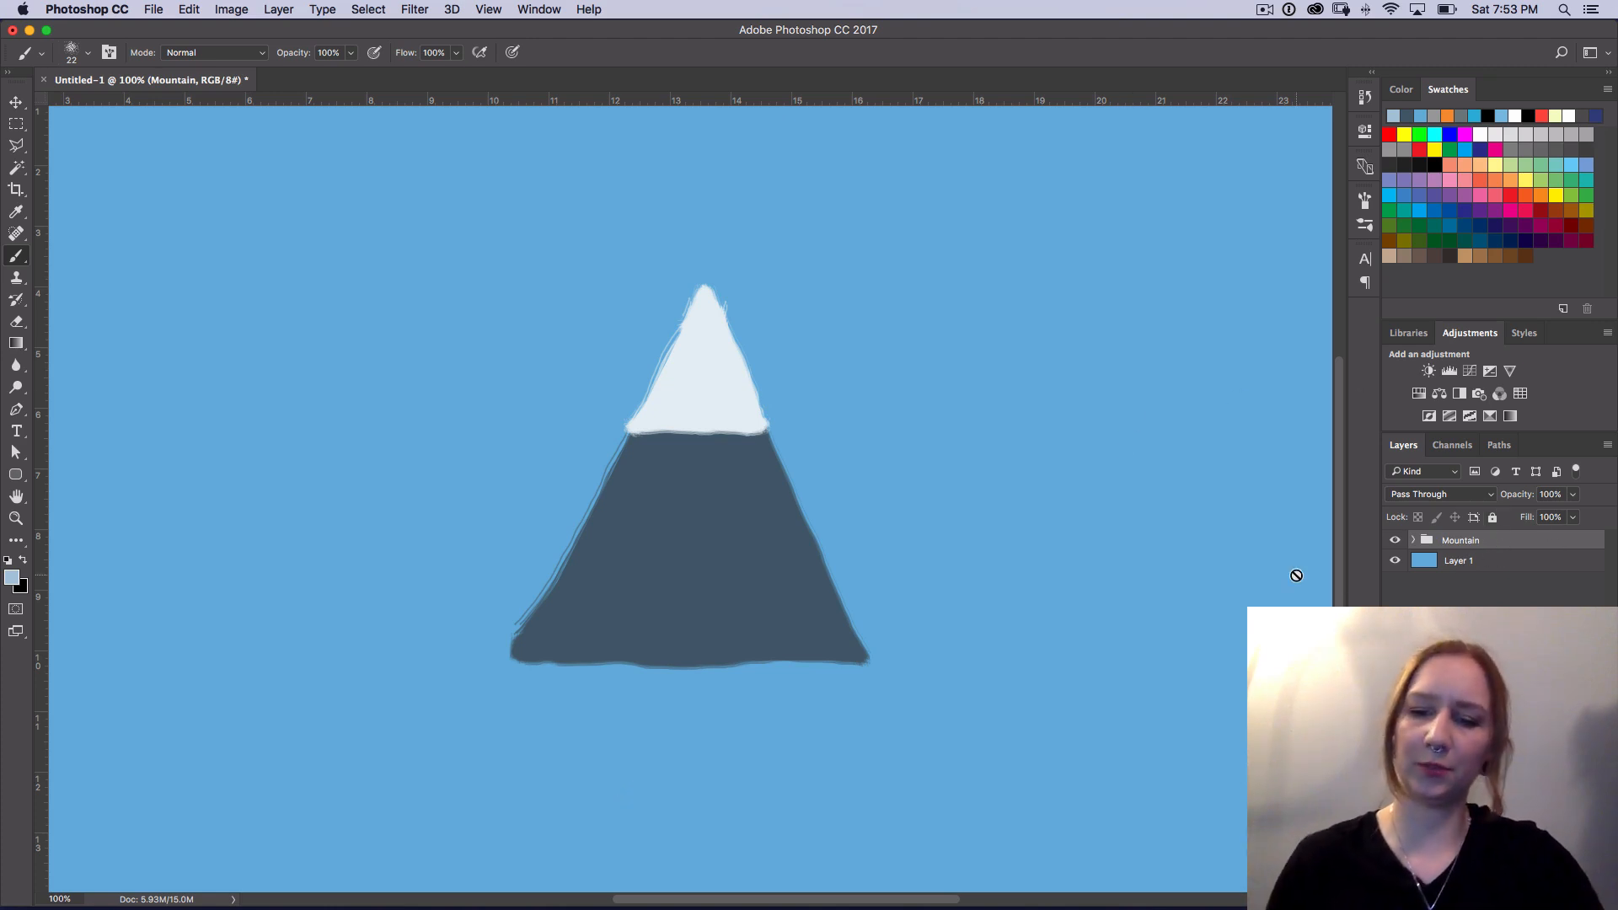
pyautogui.press('super+minus')
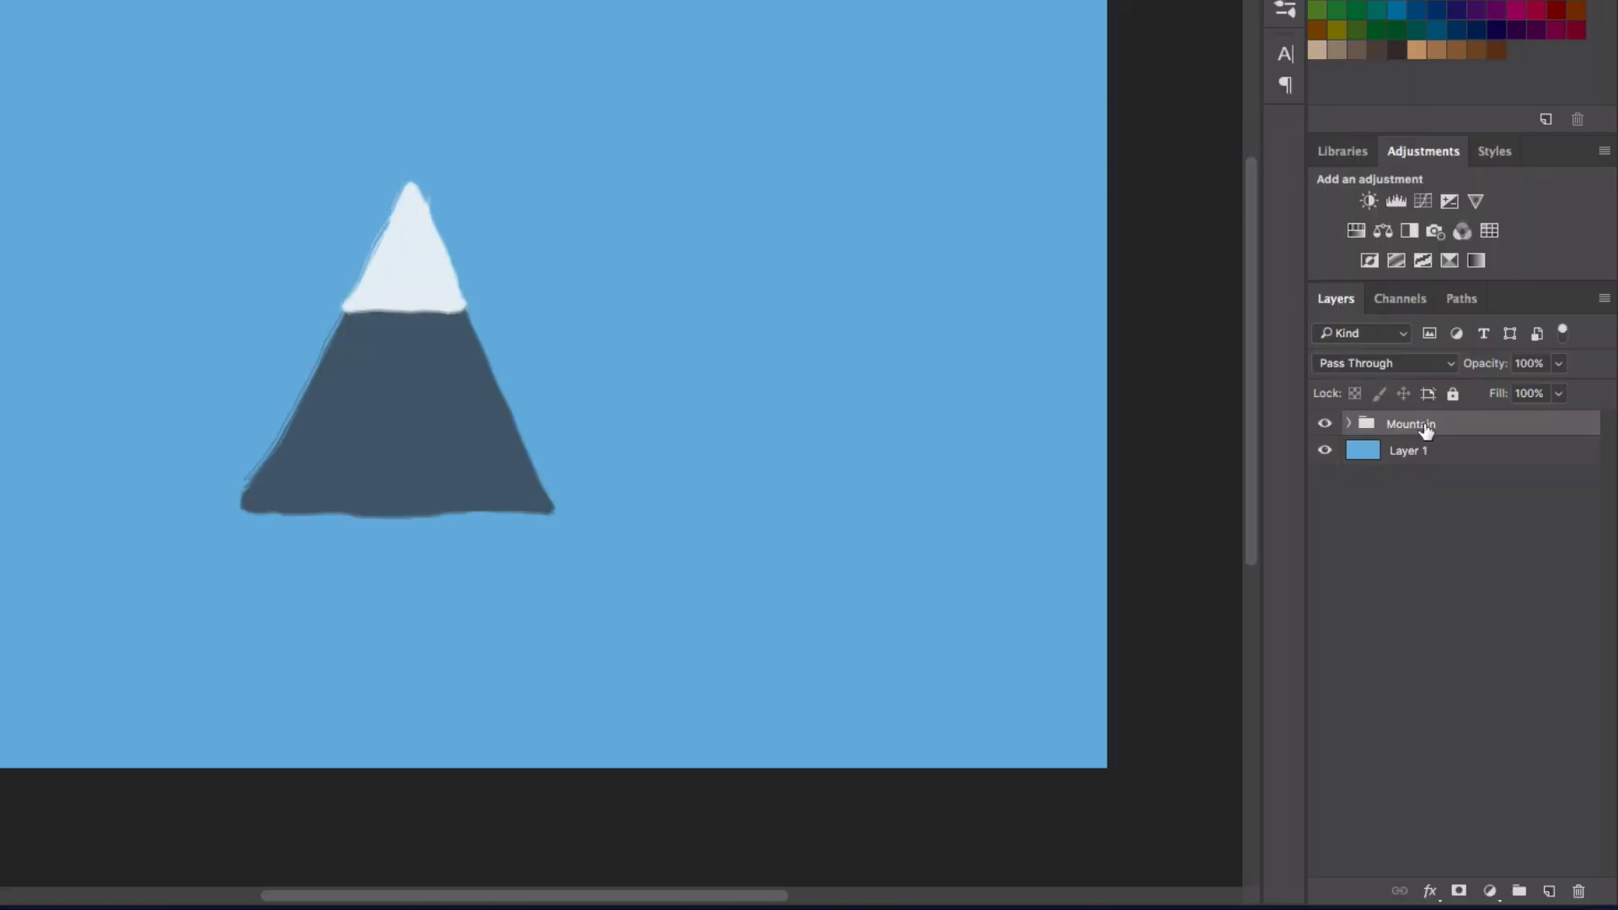
# Step: Duplicate the Mountain group and move the copy left so it overlaps the original along the same baseline
pyautogui.moveTo(1489, 543); pyautogui.dragTo(1551, 887)
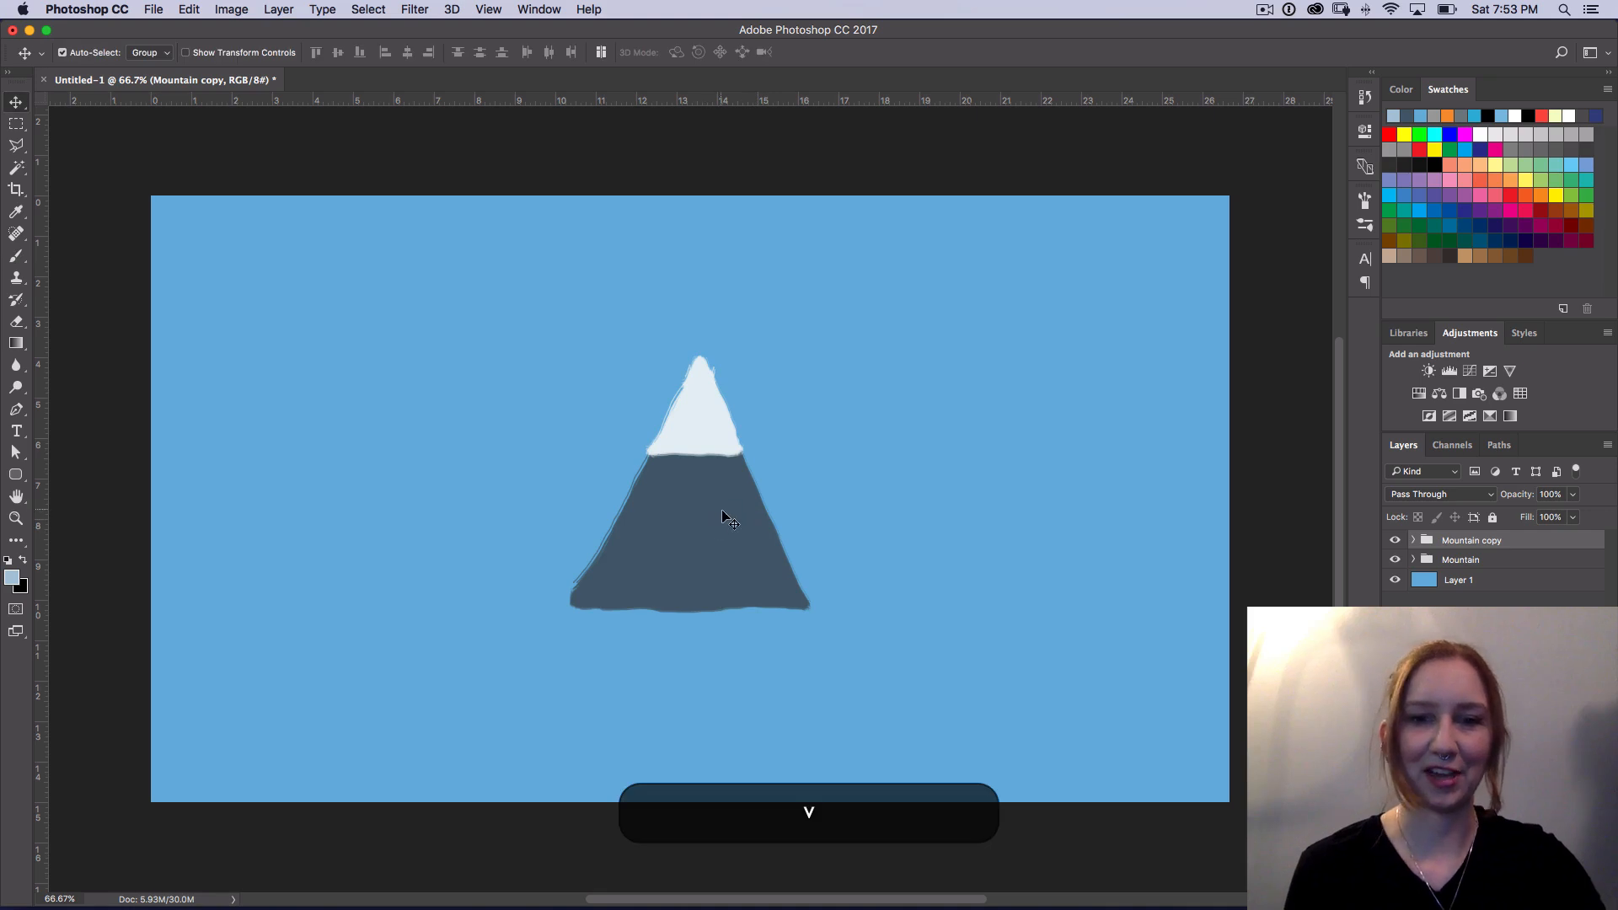
pyautogui.moveTo(440, 385); pyautogui.dragTo(263, 381)
pyautogui.press('shift')
pyautogui.moveTo(586, 509); pyautogui.dragTo(587, 509)
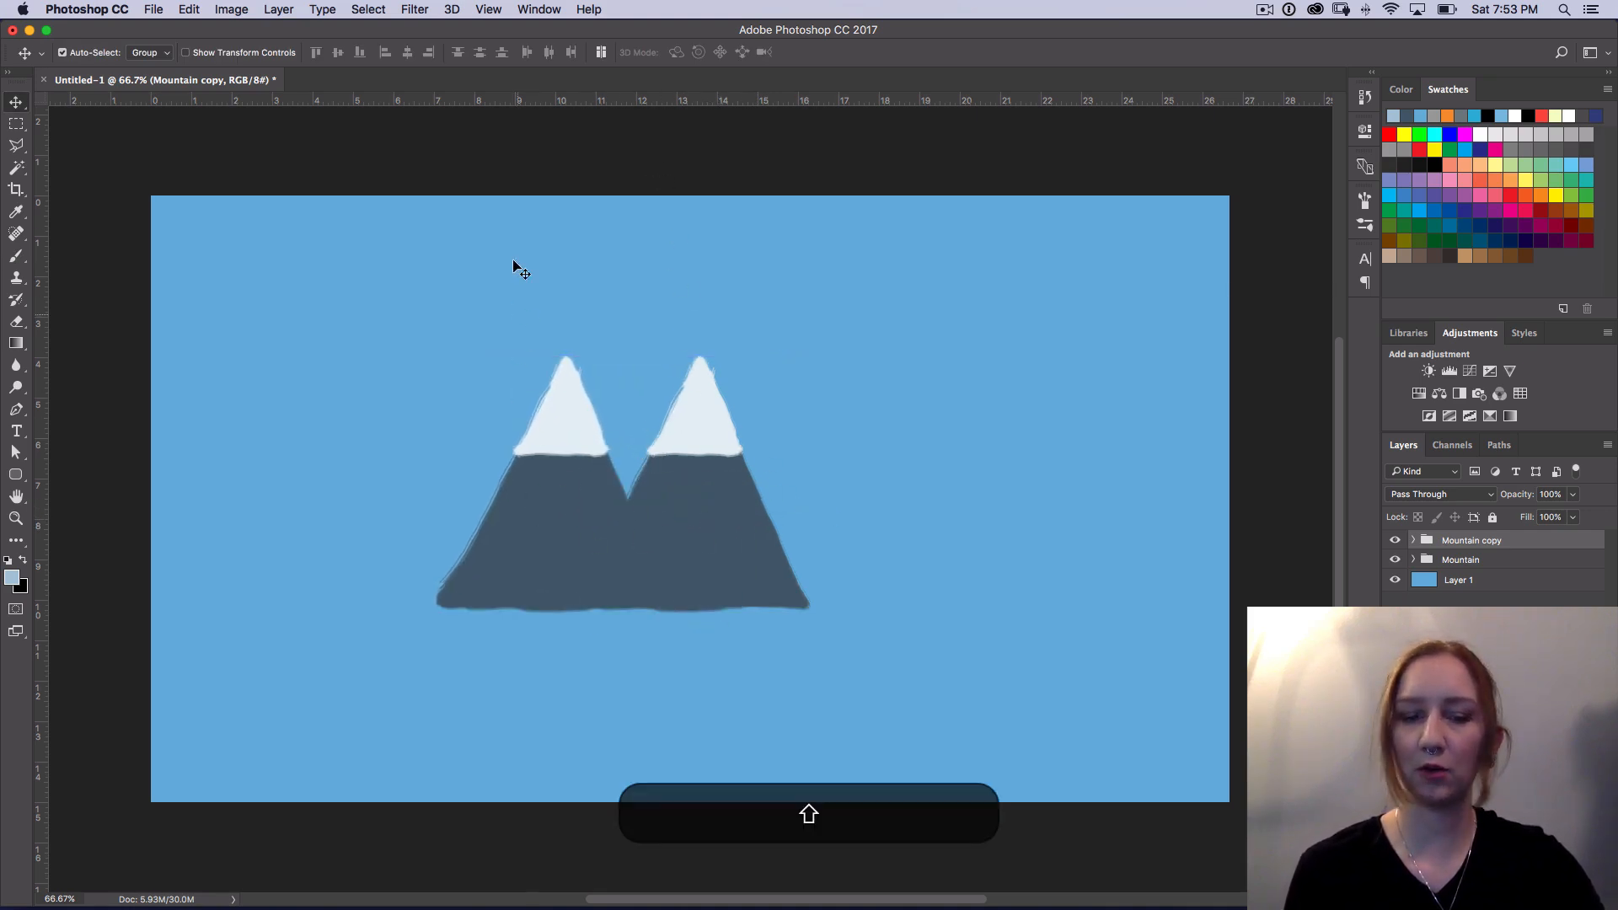
# Step: Scale the left mountain copy proportionally to about 86%, keeping its lower right corner in place
pyautogui.press('super+t')
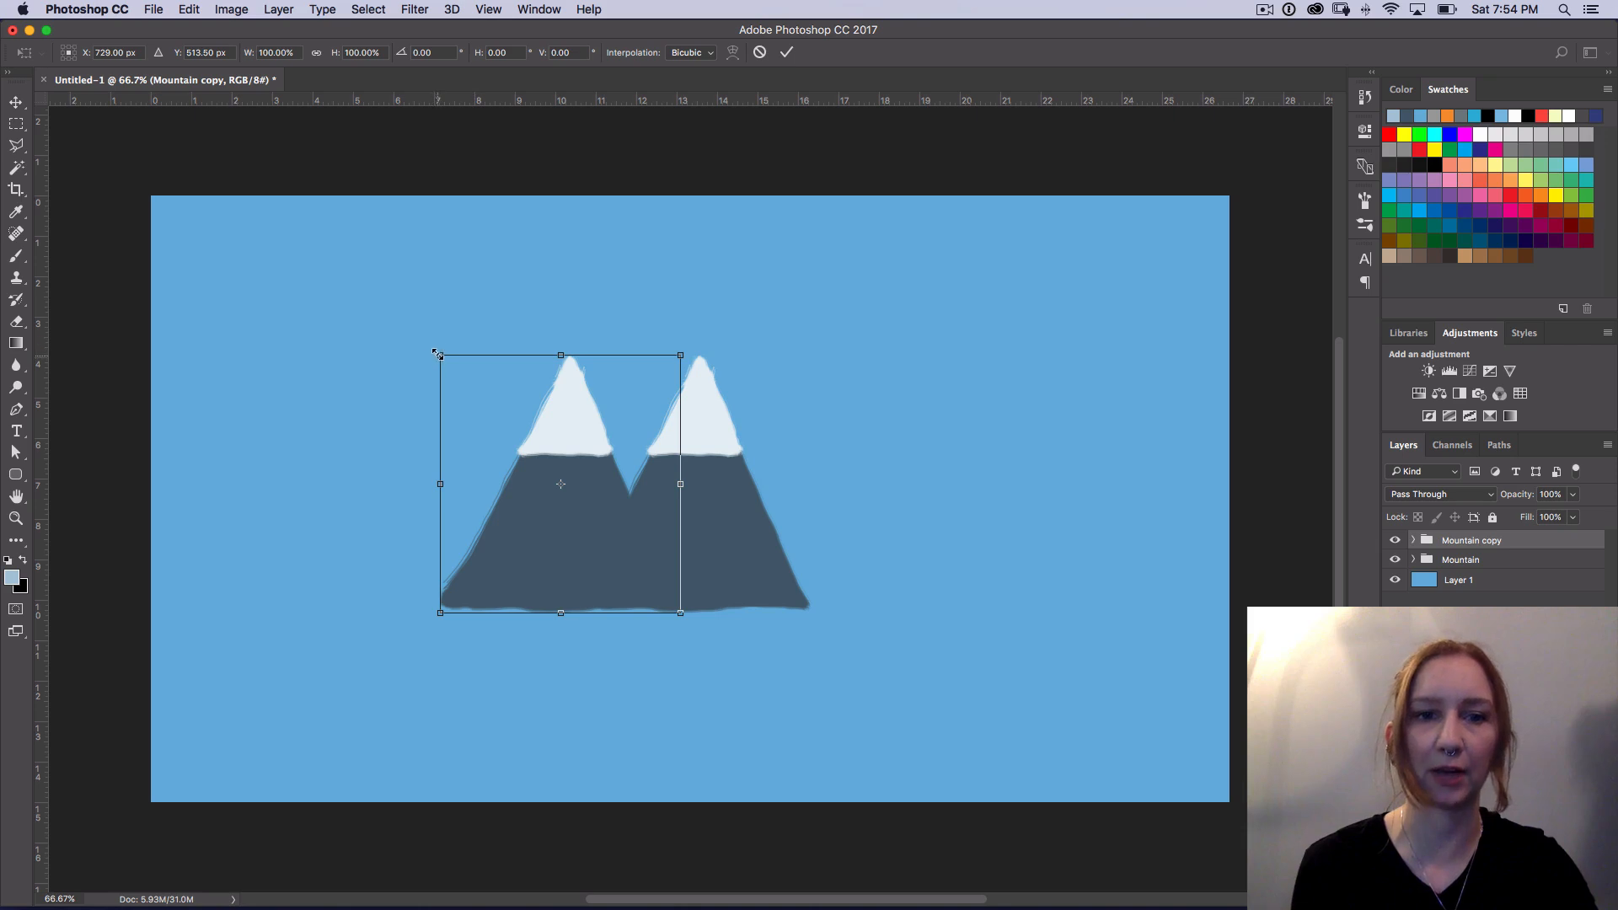
pyautogui.moveTo(440, 354); pyautogui.dragTo(474, 391)
pyautogui.press('shift')
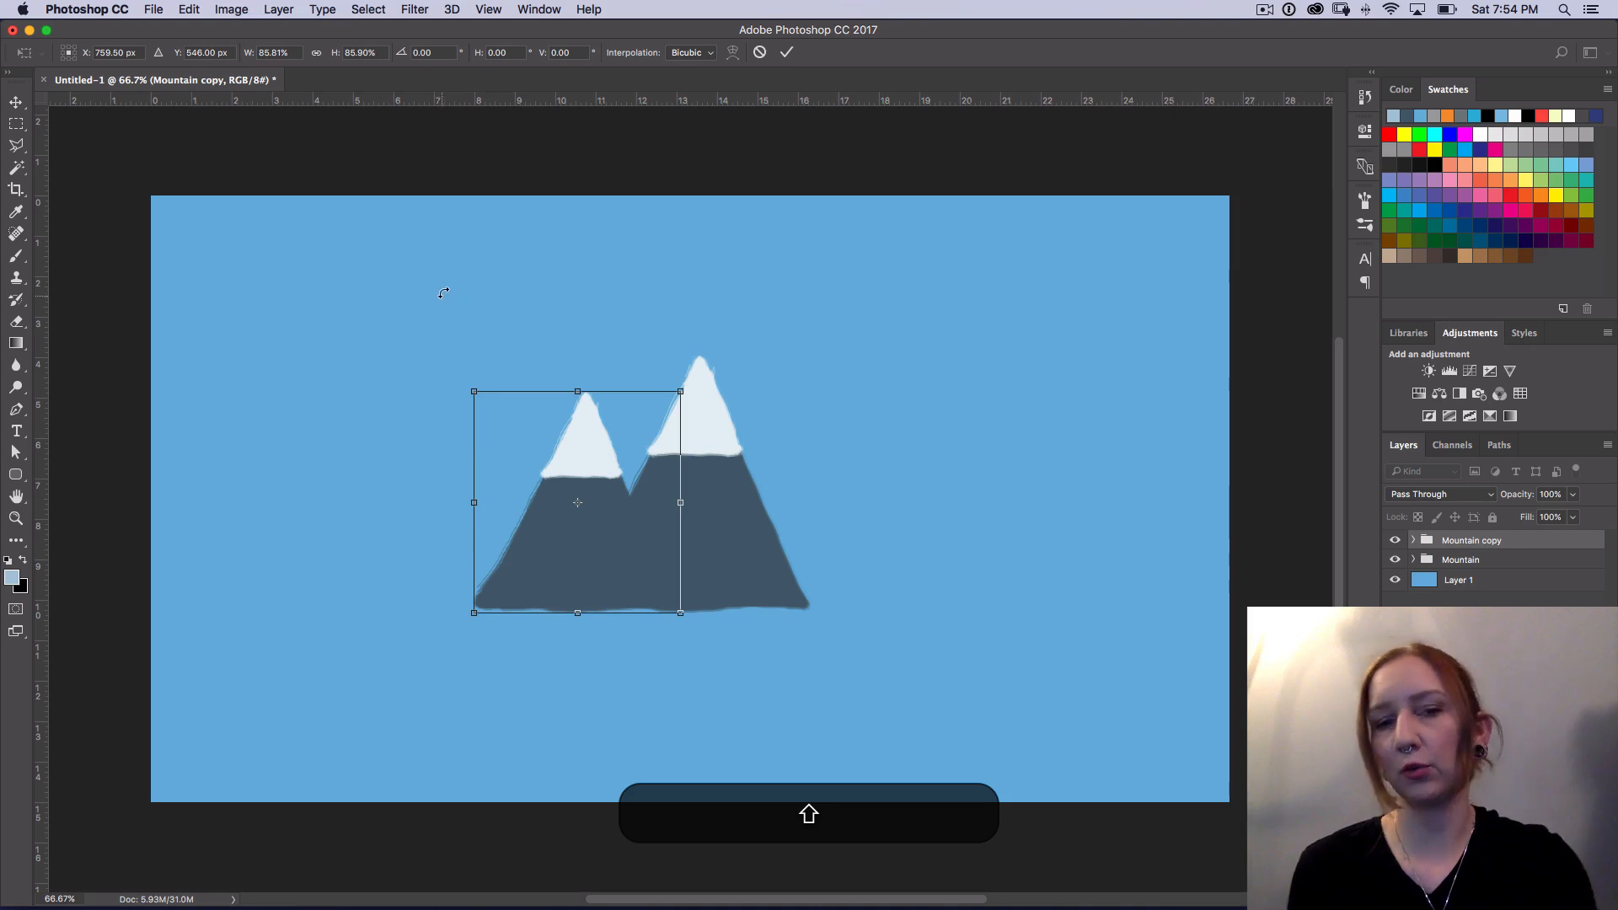
pyautogui.press('Return')
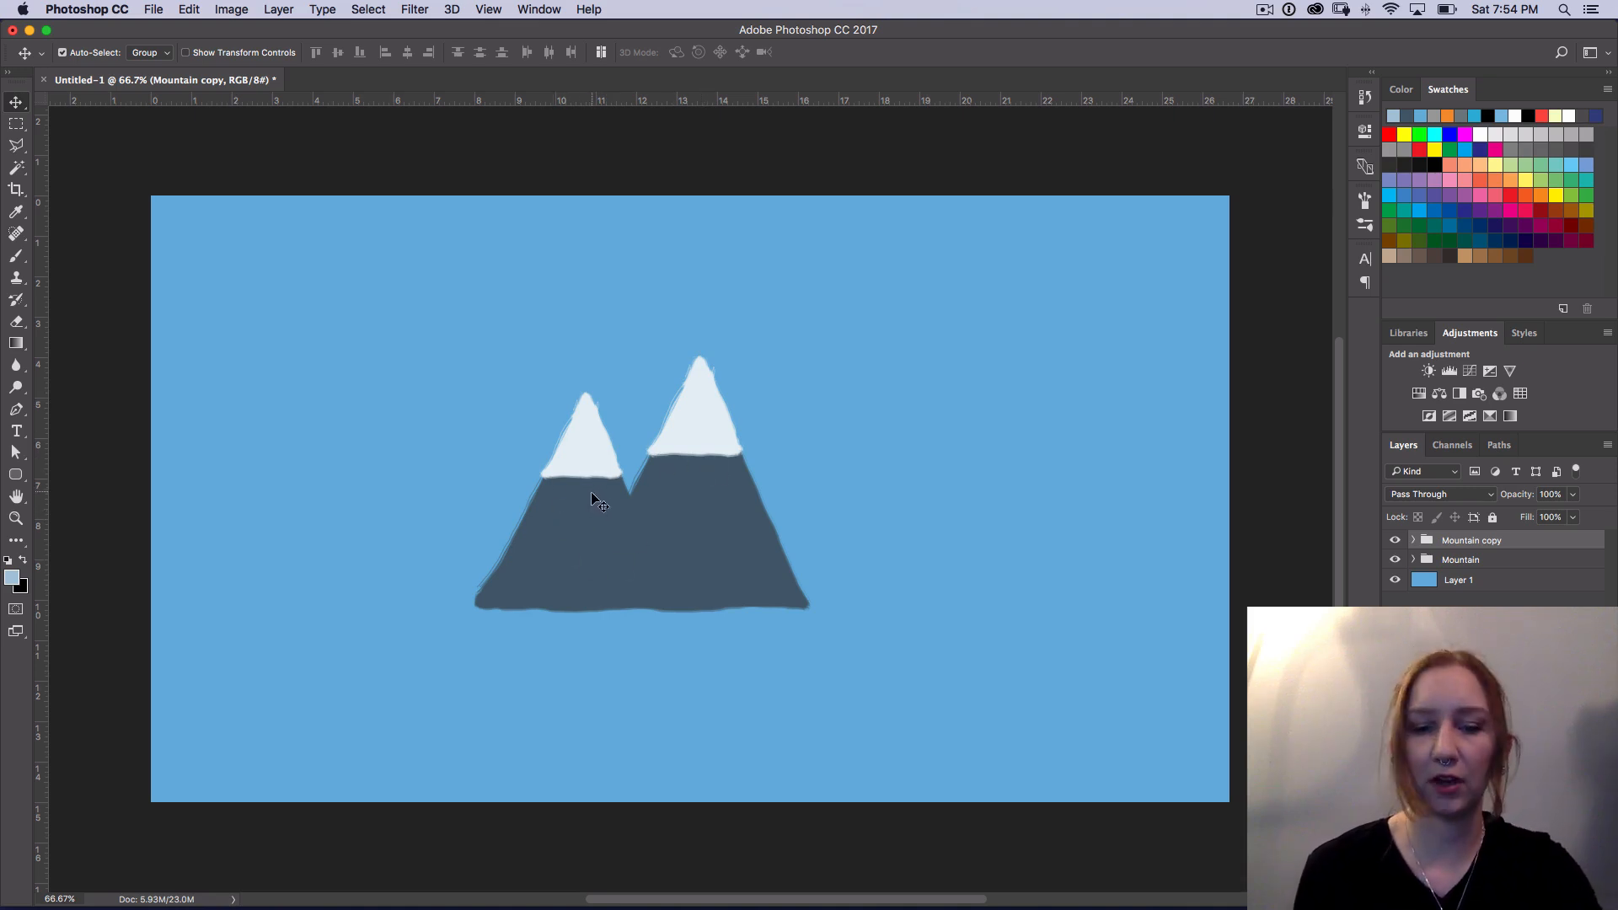
# Step: Flip the left mountain copy horizontally
pyautogui.press('super+t')
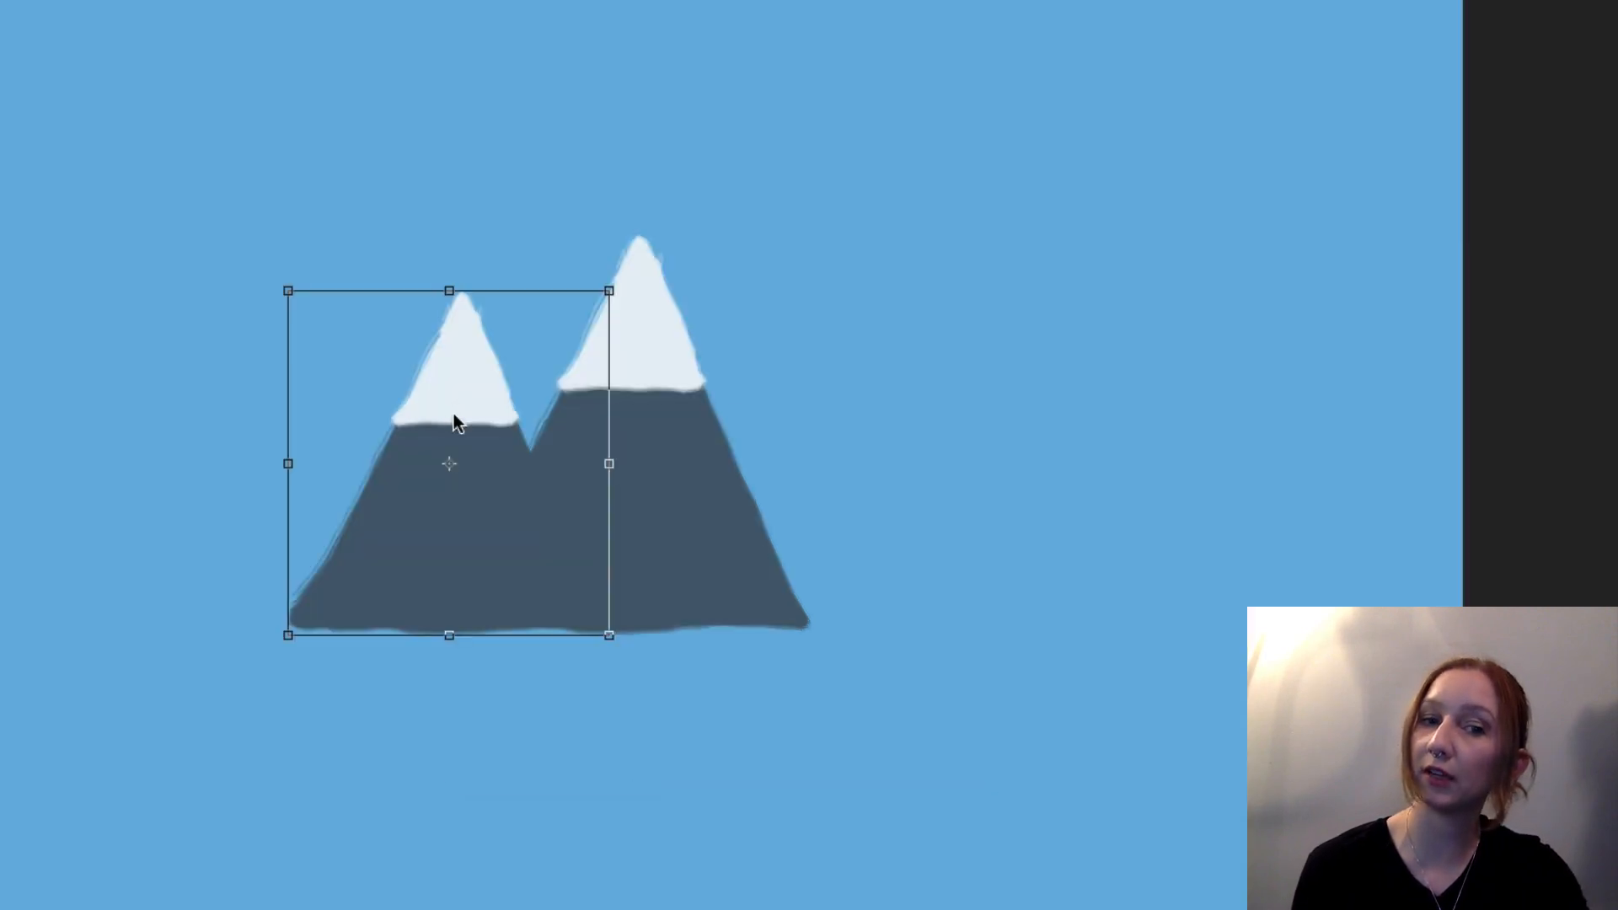
pyautogui.rightClick(580, 467)
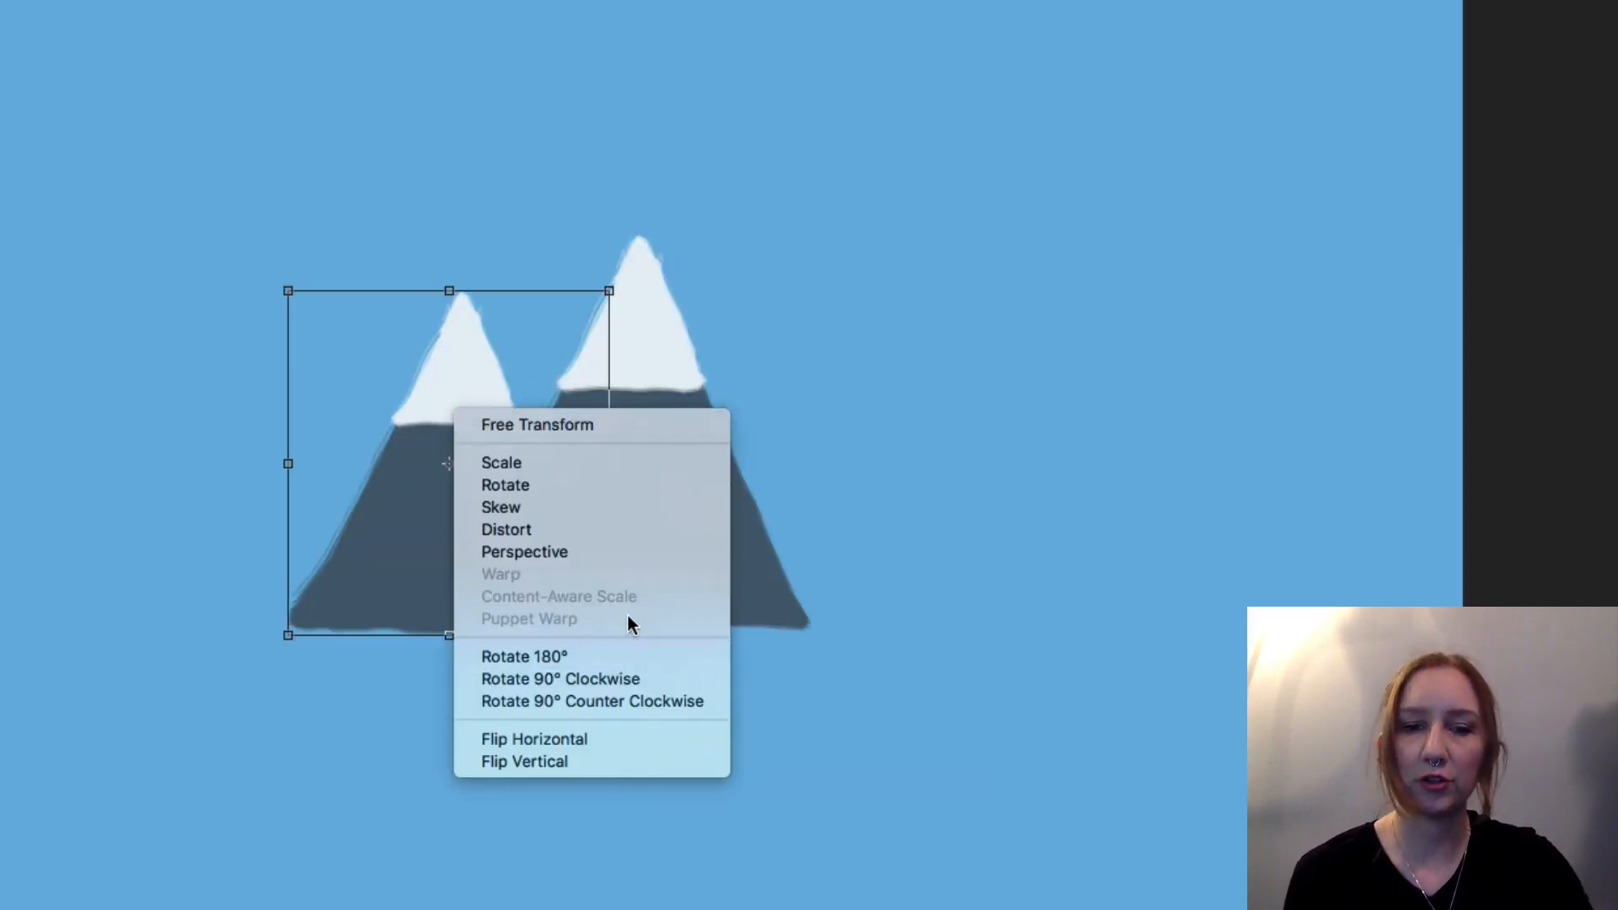
pyautogui.click(654, 739)
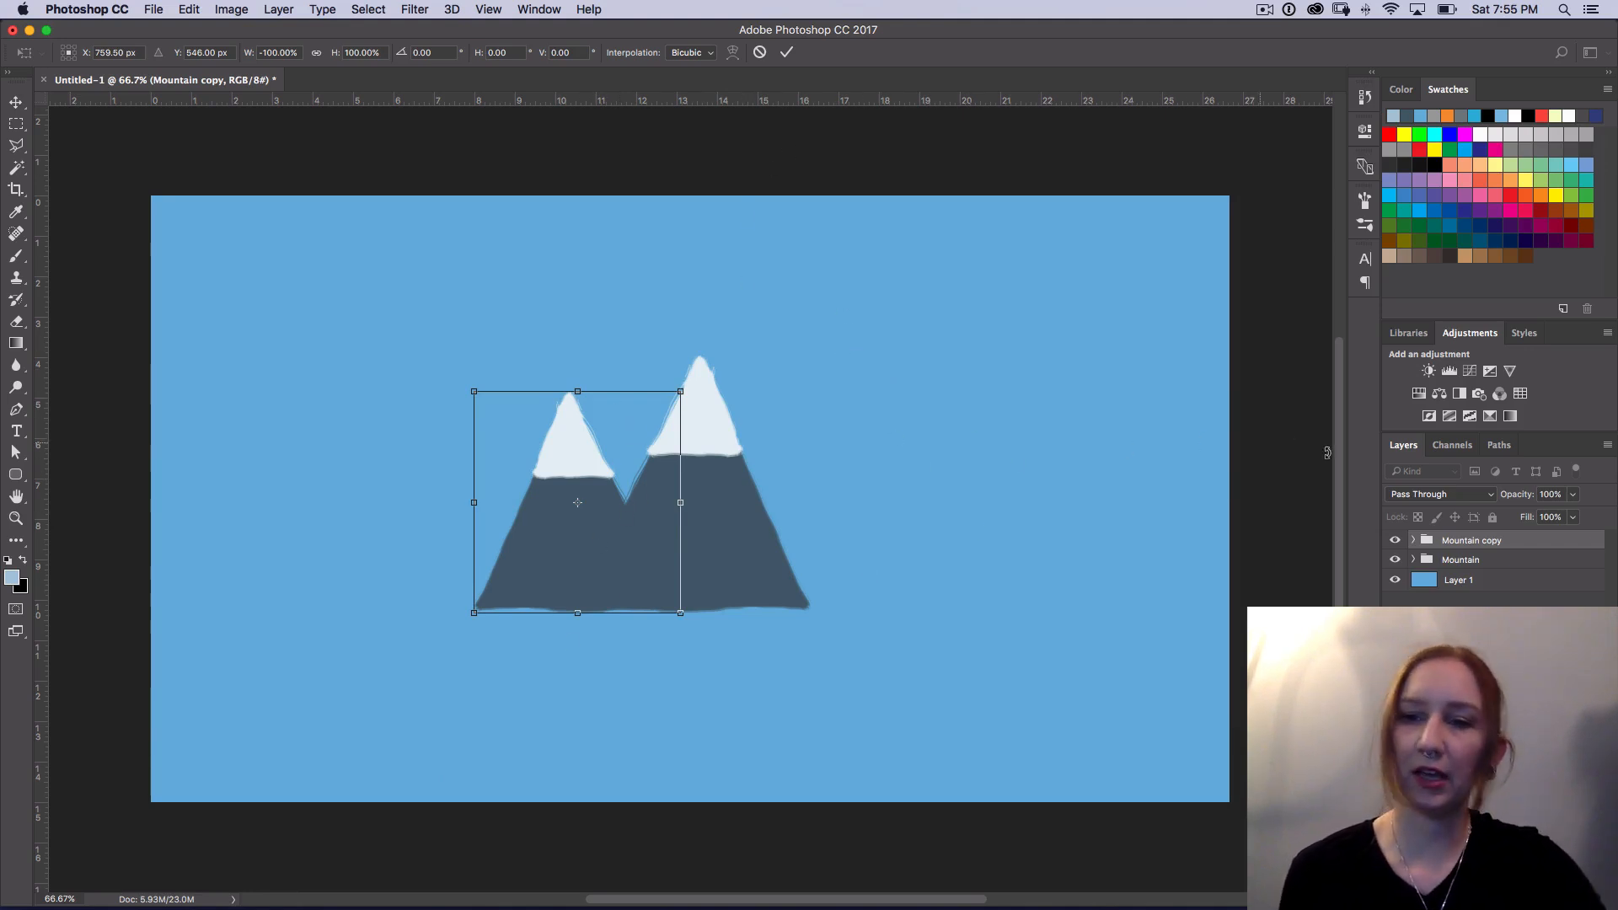
pyautogui.press('Return')
# Step: Duplicate the flipped Mountain copy group and move the duplicate to the right side of the tall central mountain
pyautogui.moveTo(1475, 540); pyautogui.dragTo(1504, 565)
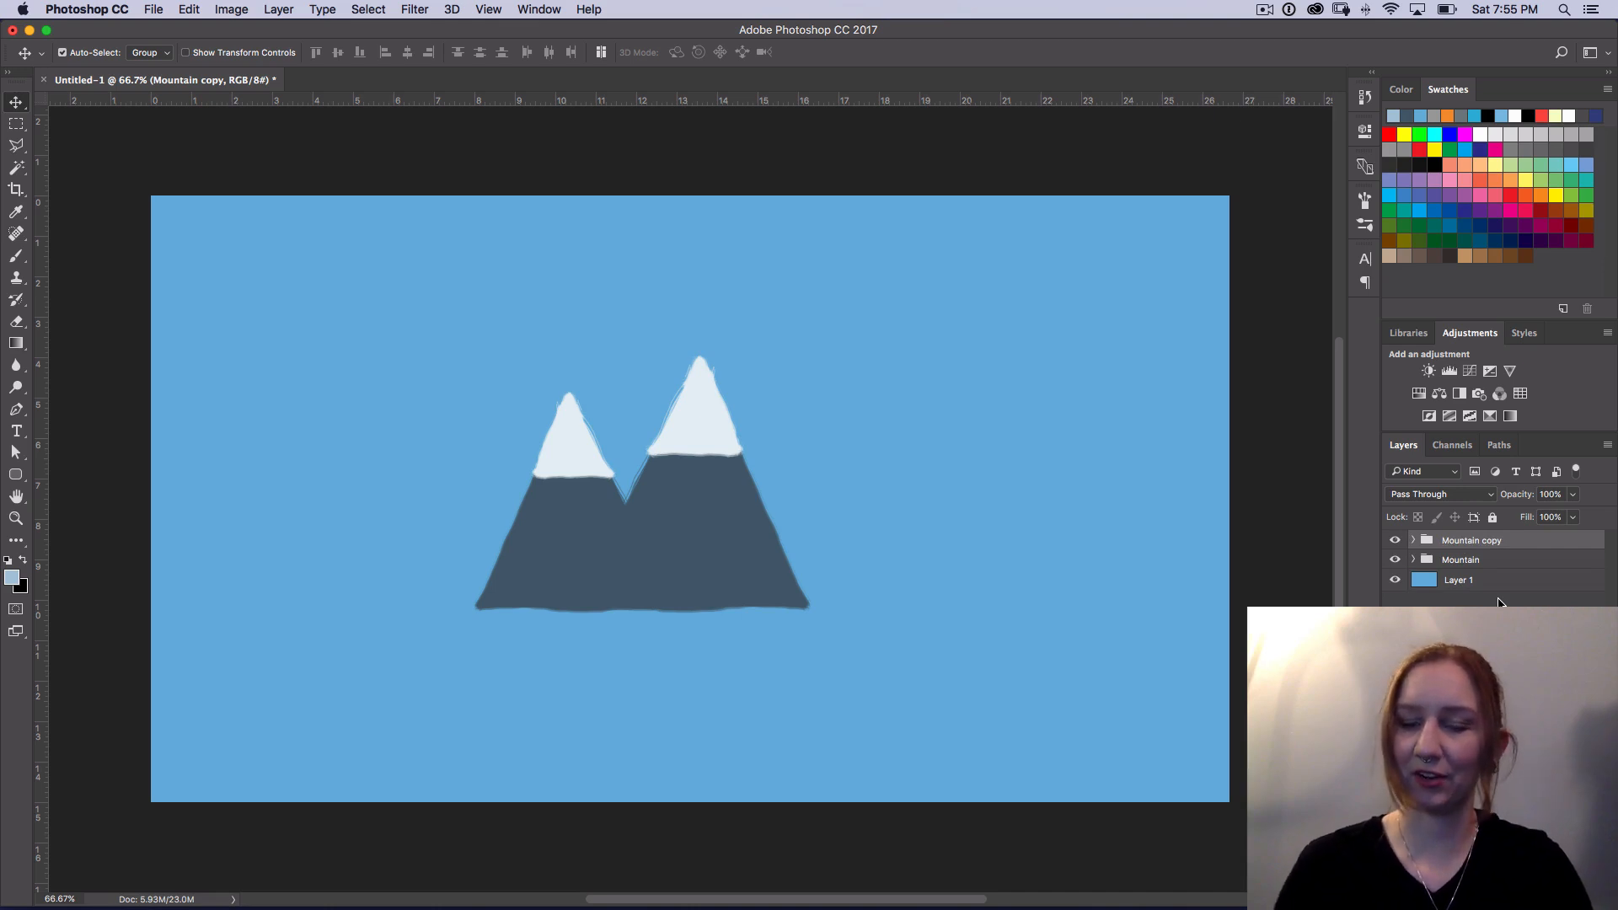
pyautogui.hotkey('alt', 'Down')
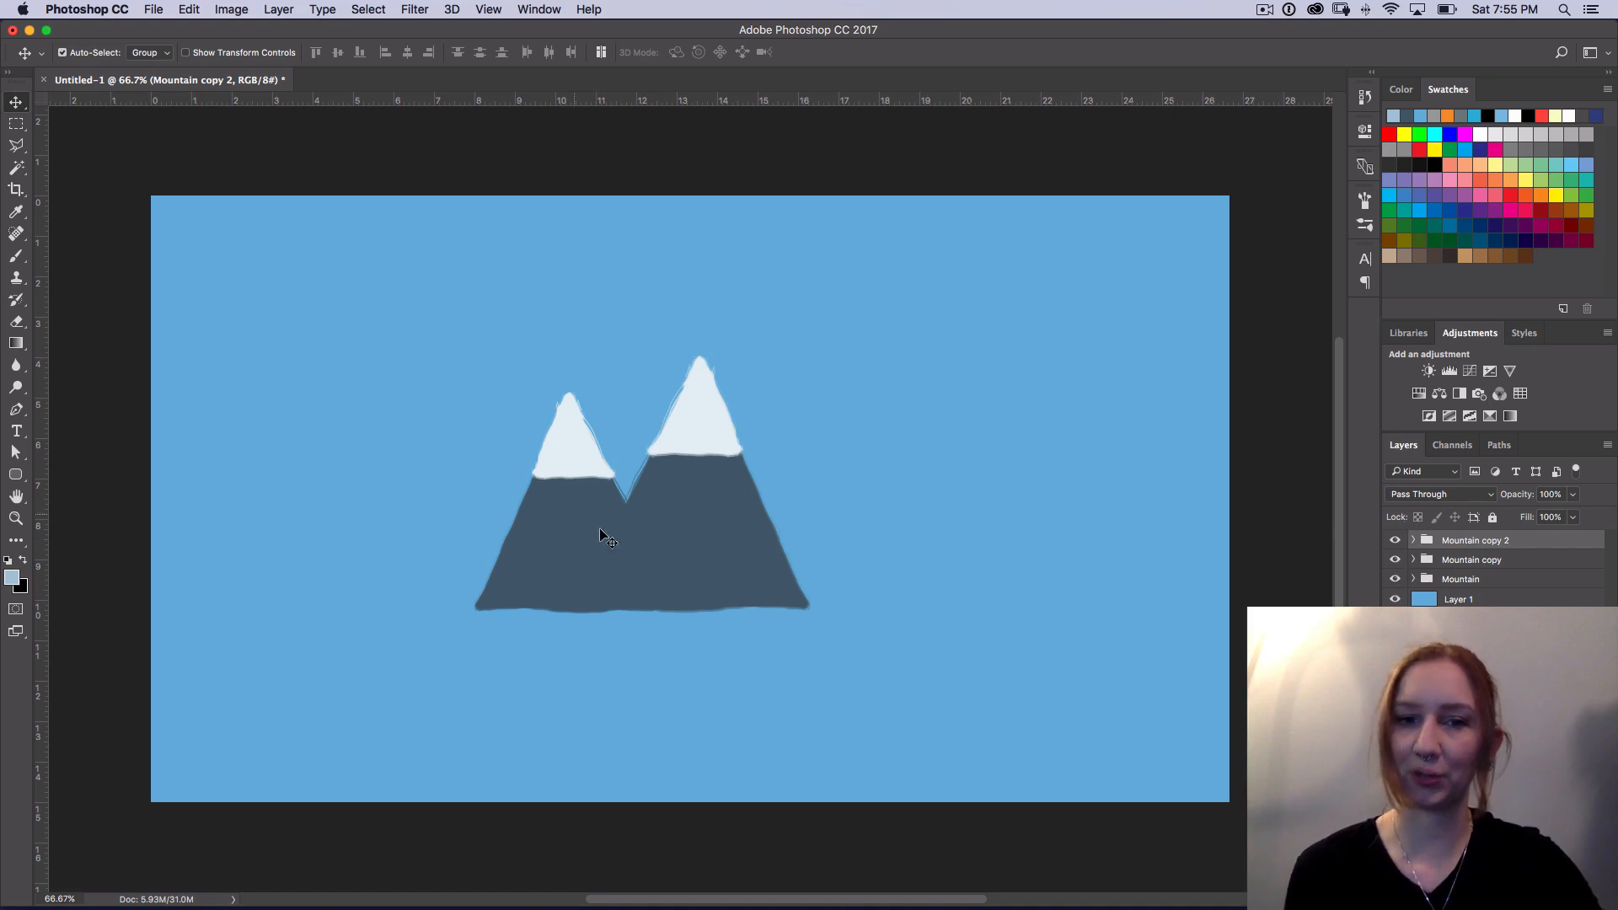
pyautogui.moveTo(570, 527); pyautogui.dragTo(747, 563)
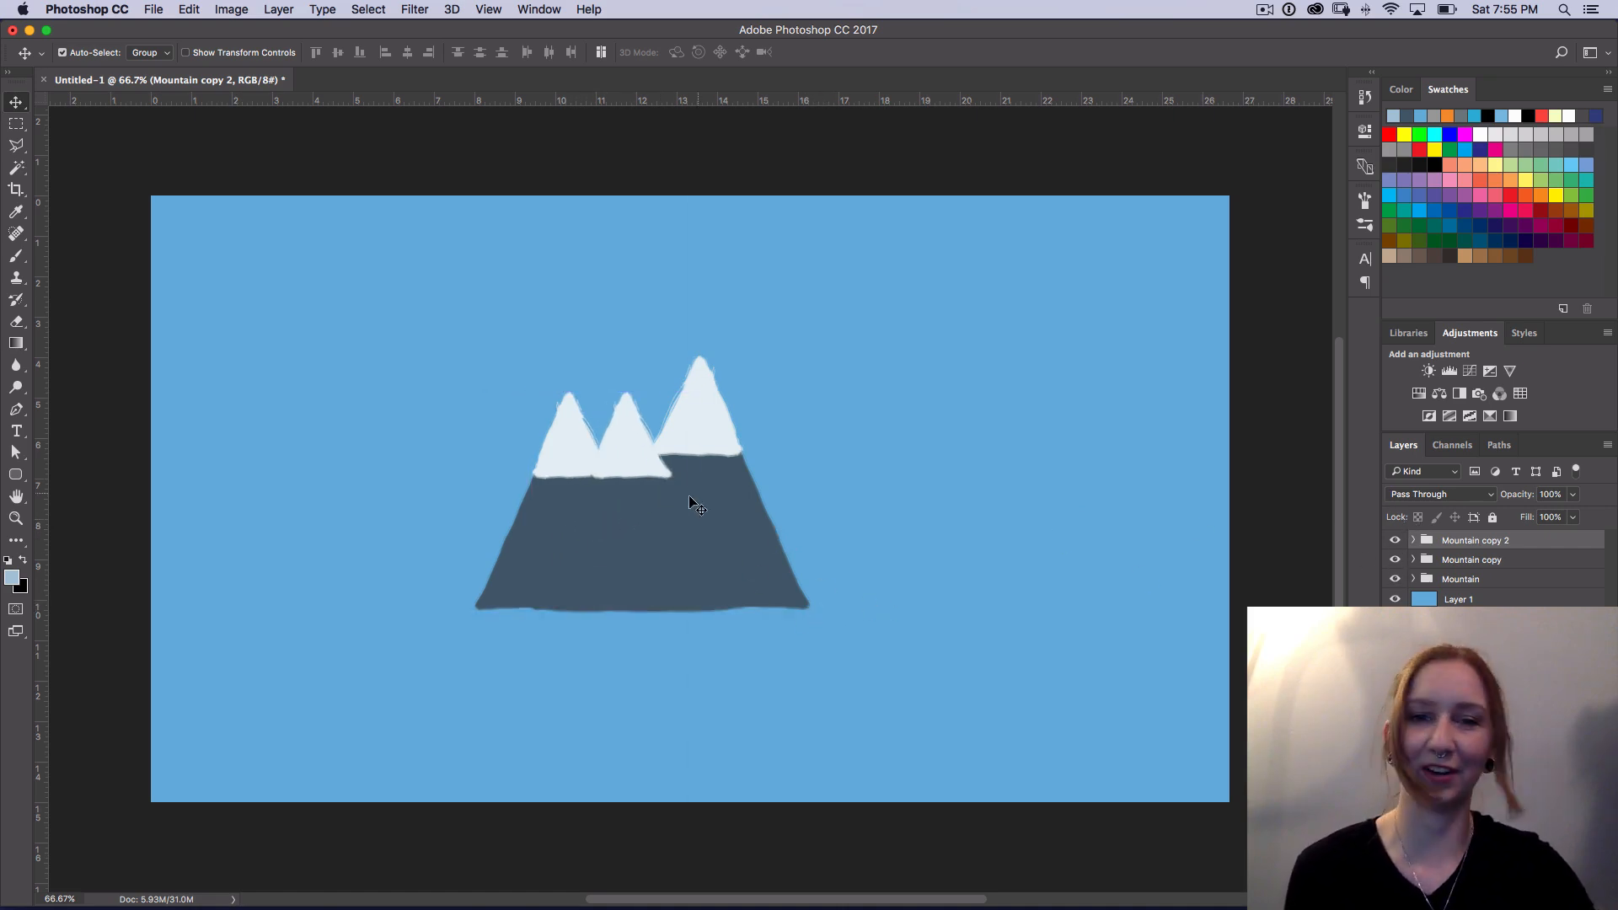
pyautogui.moveTo(638, 522); pyautogui.dragTo(811, 506)
# Step: Scale the right mountain to about 88.89% and align its base with the other mountains
pyautogui.press('super+t')
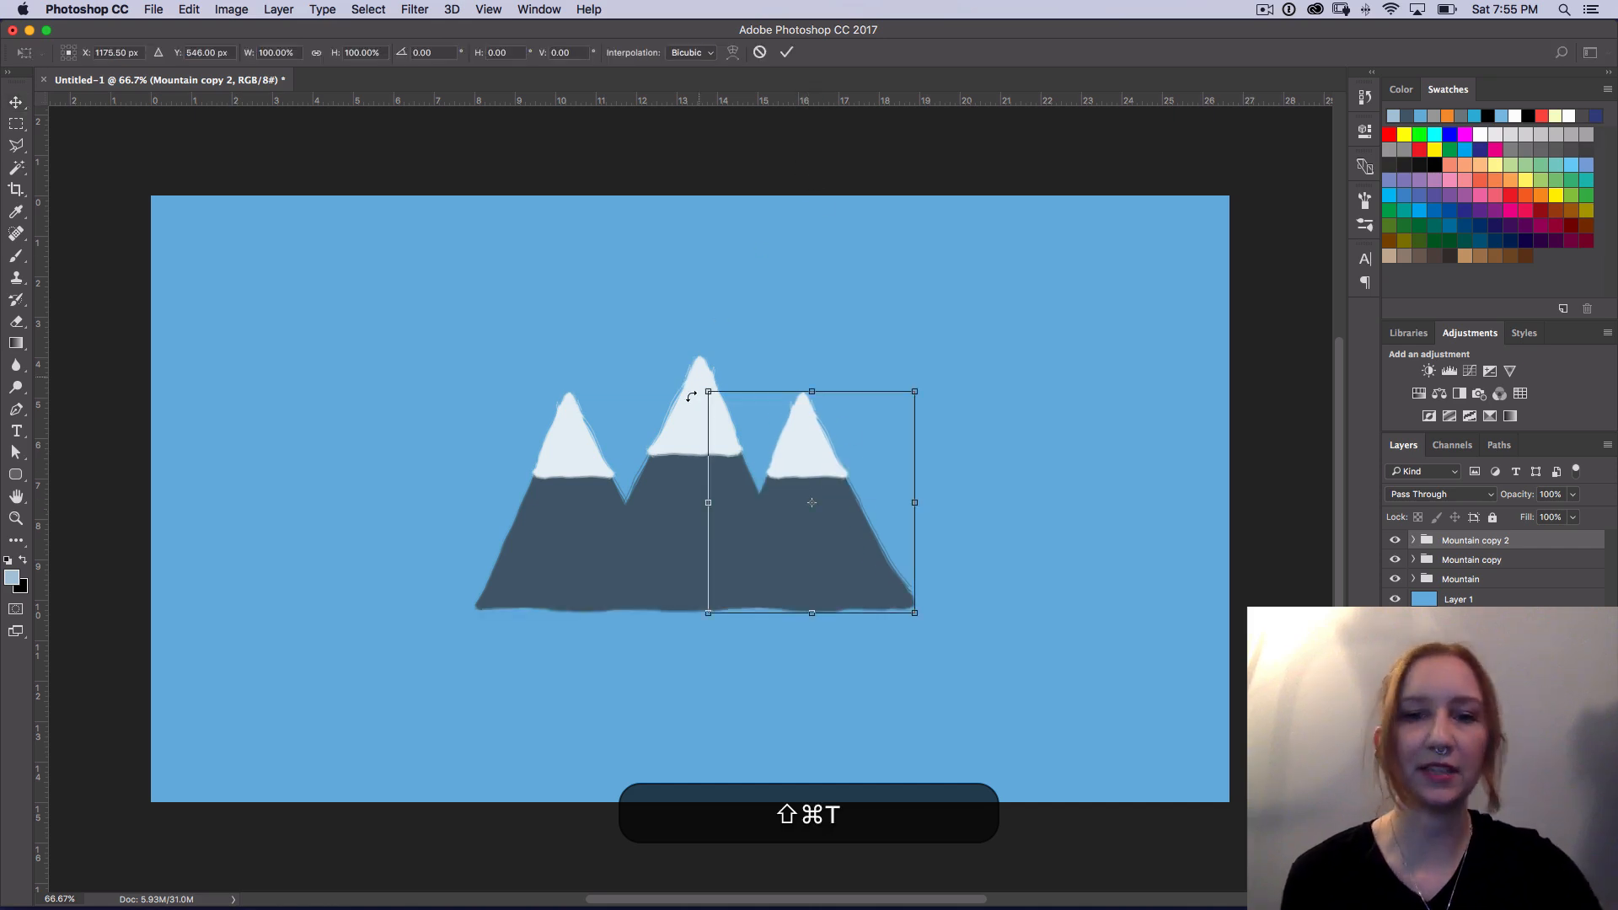
pyautogui.moveTo(710, 393); pyautogui.dragTo(731, 416)
pyautogui.moveTo(853, 560); pyautogui.dragTo(841, 563)
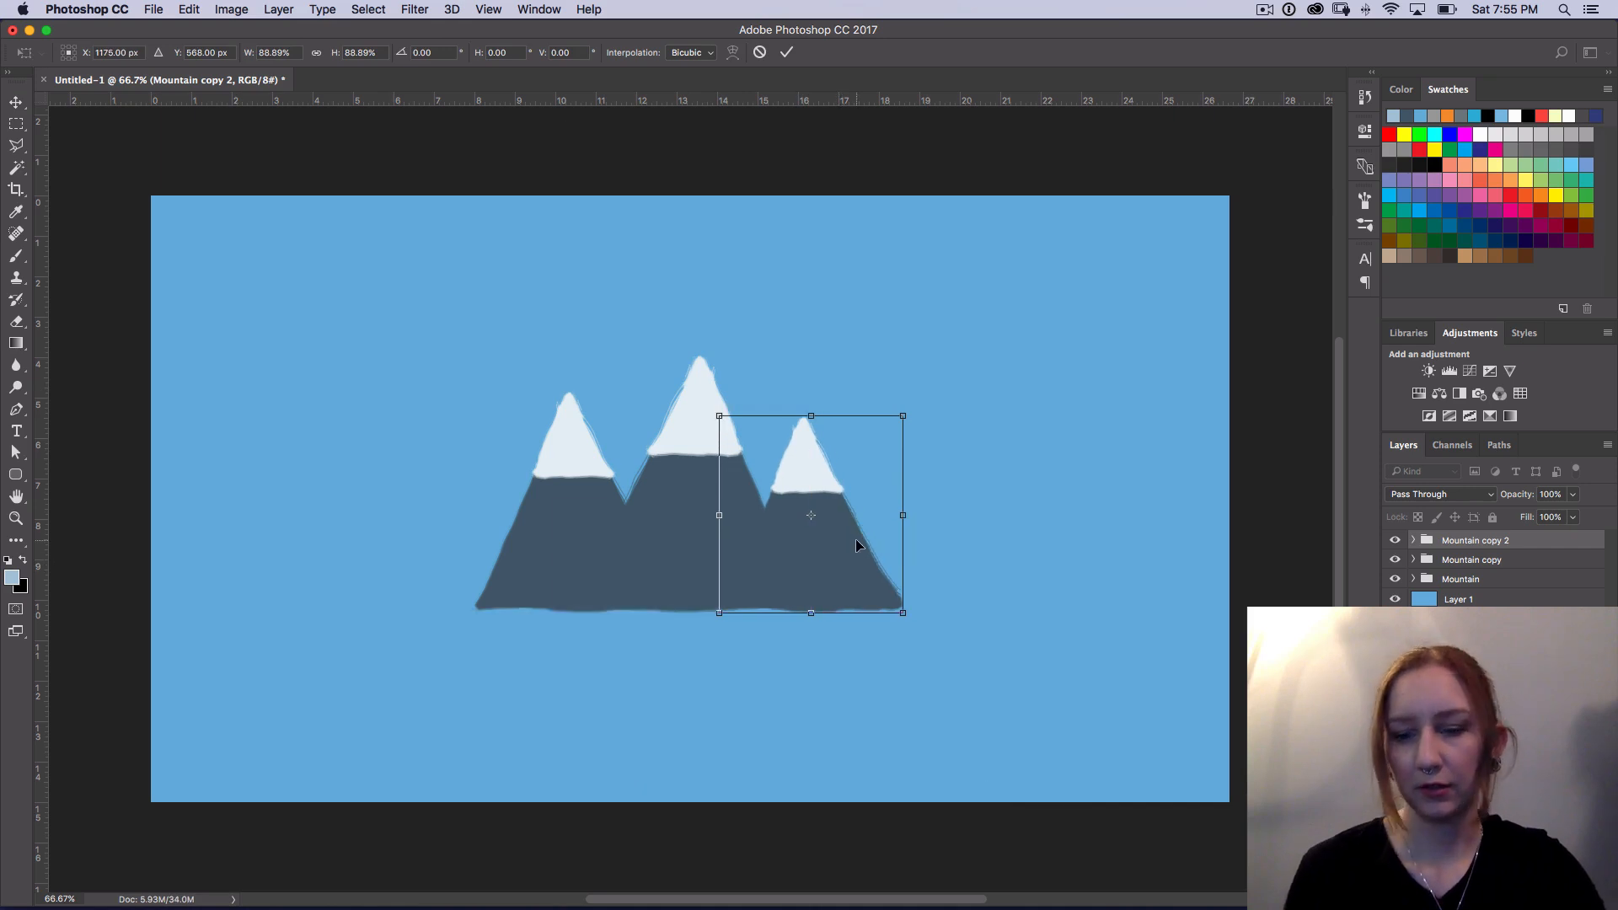
pyautogui.press('Left')
pyautogui.press('Right')
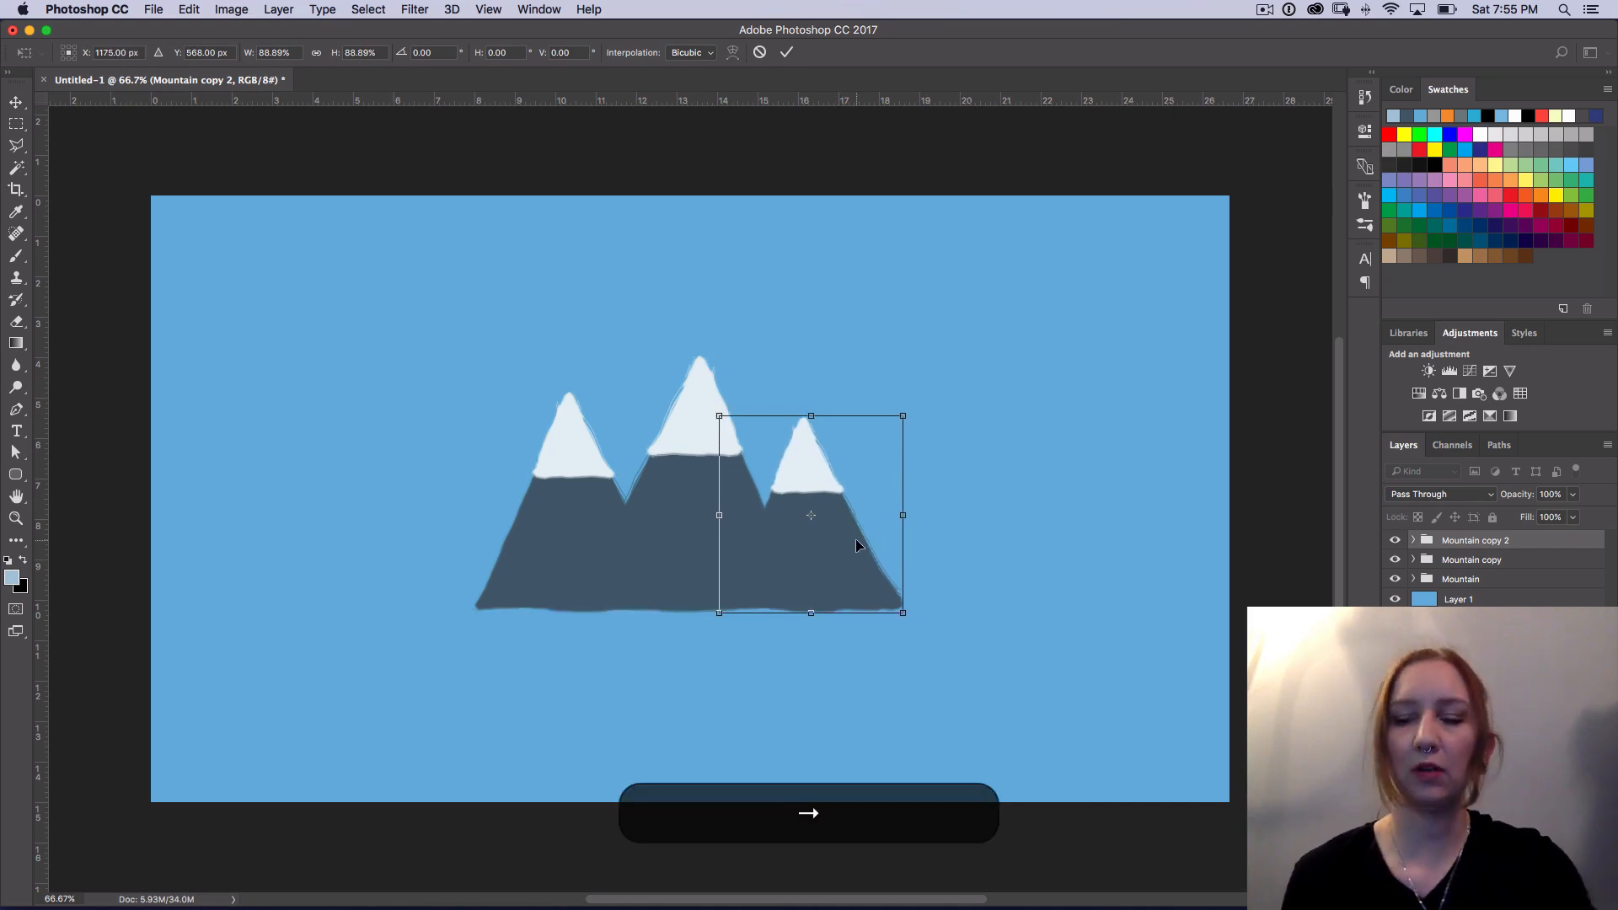
pyautogui.press('Return')
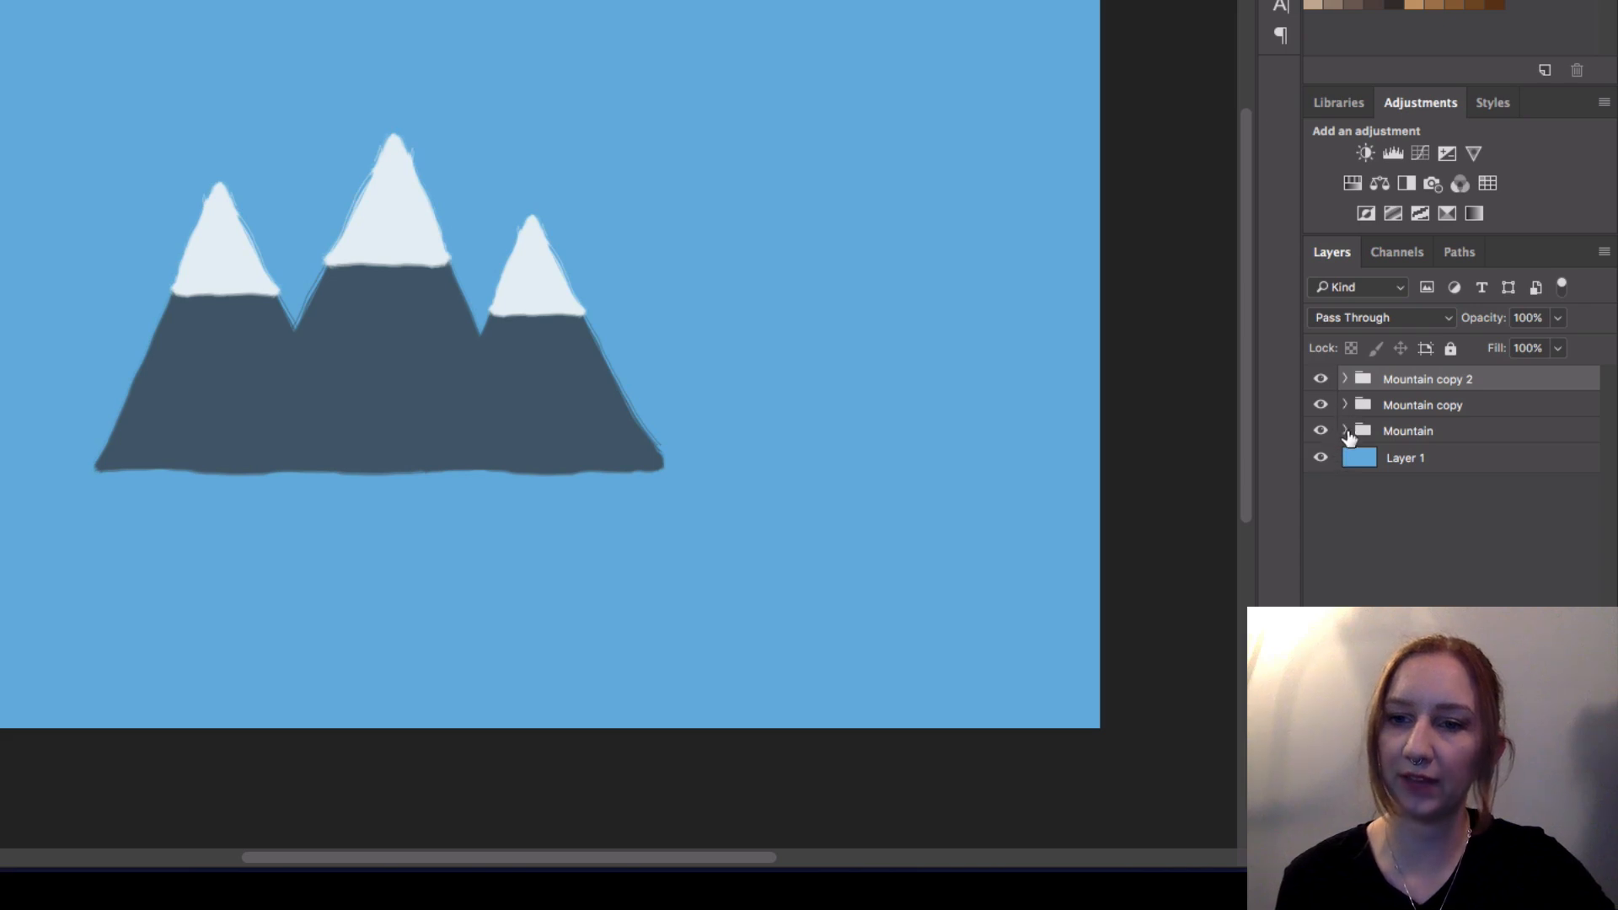
# Step: Expand the original Mountain group and load the dark Mountain layer's pixels as a selection
pyautogui.click(1421, 434)
pyautogui.click(1321, 431)
pyautogui.click(1321, 431)
pyautogui.click(1345, 430)
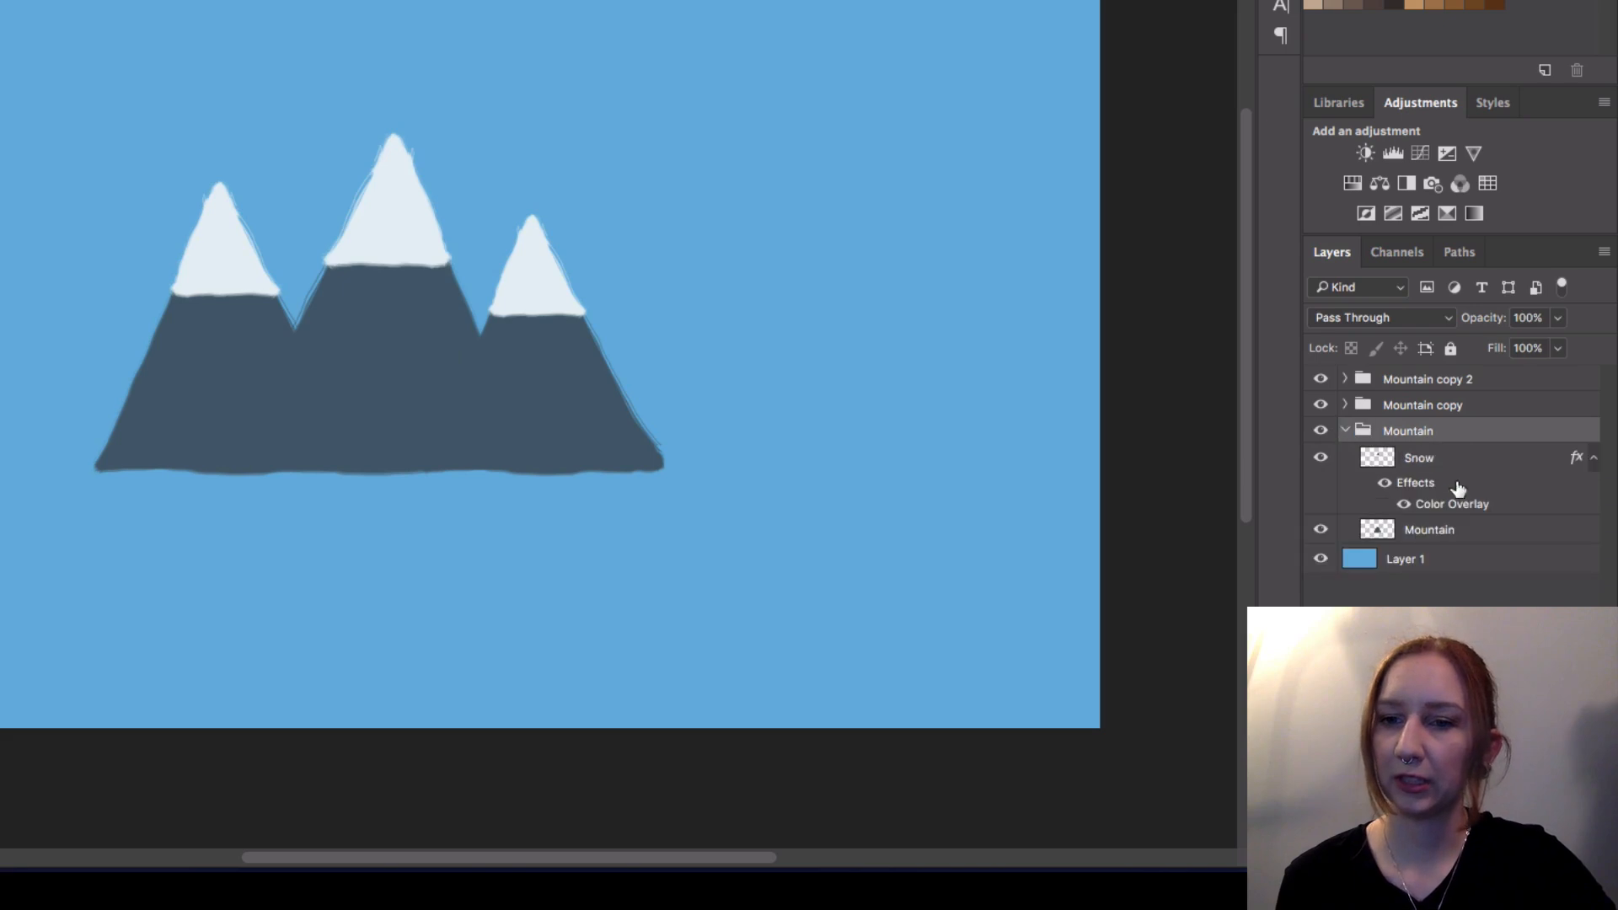
pyautogui.click(1433, 531)
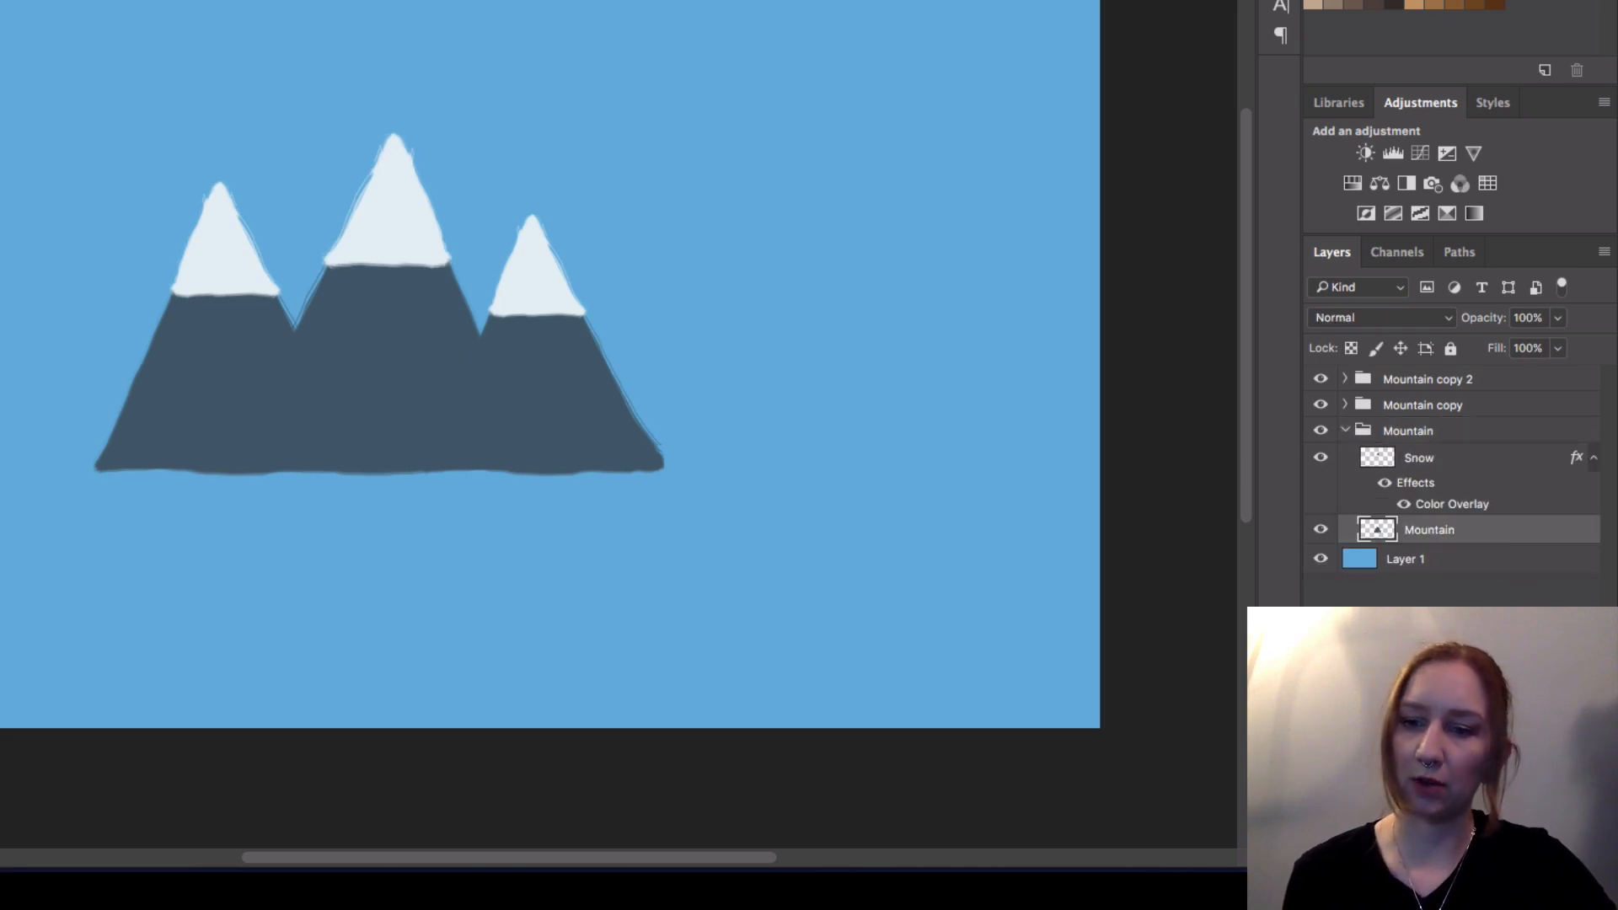
pyautogui.keyDown('super'); pyautogui.click(1386, 530); pyautogui.keyUp('super')
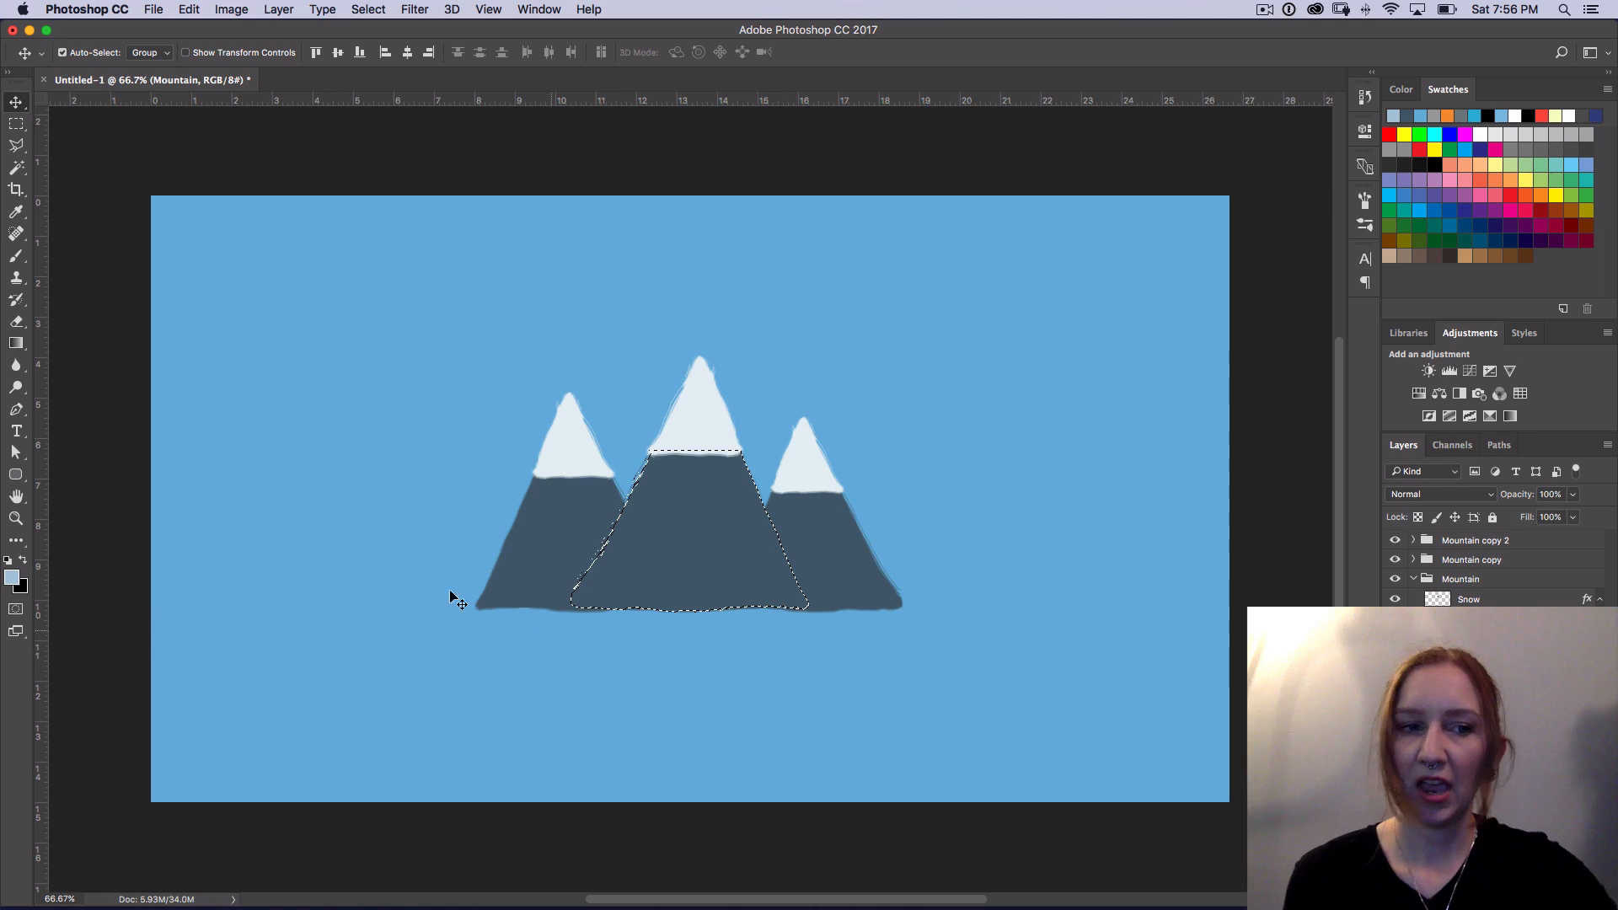
# Step: Set the foreground color to the darker slate blue 3d515d, starting from a sample of the mountain's color
pyautogui.click(14, 578)
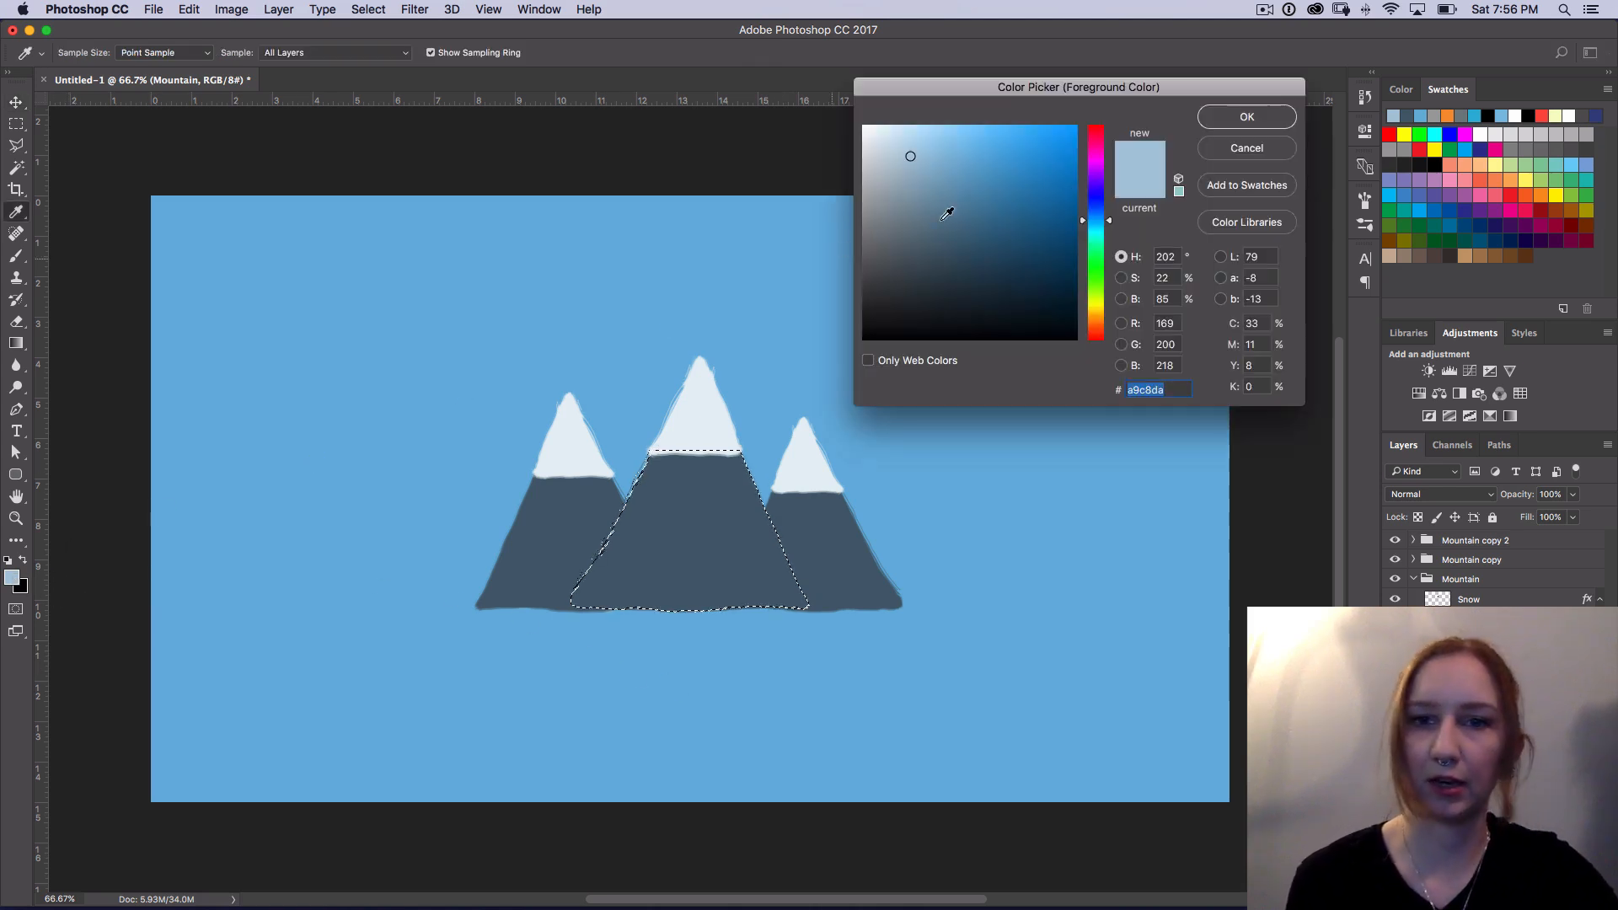
pyautogui.moveTo(909, 203); pyautogui.dragTo(905, 192)
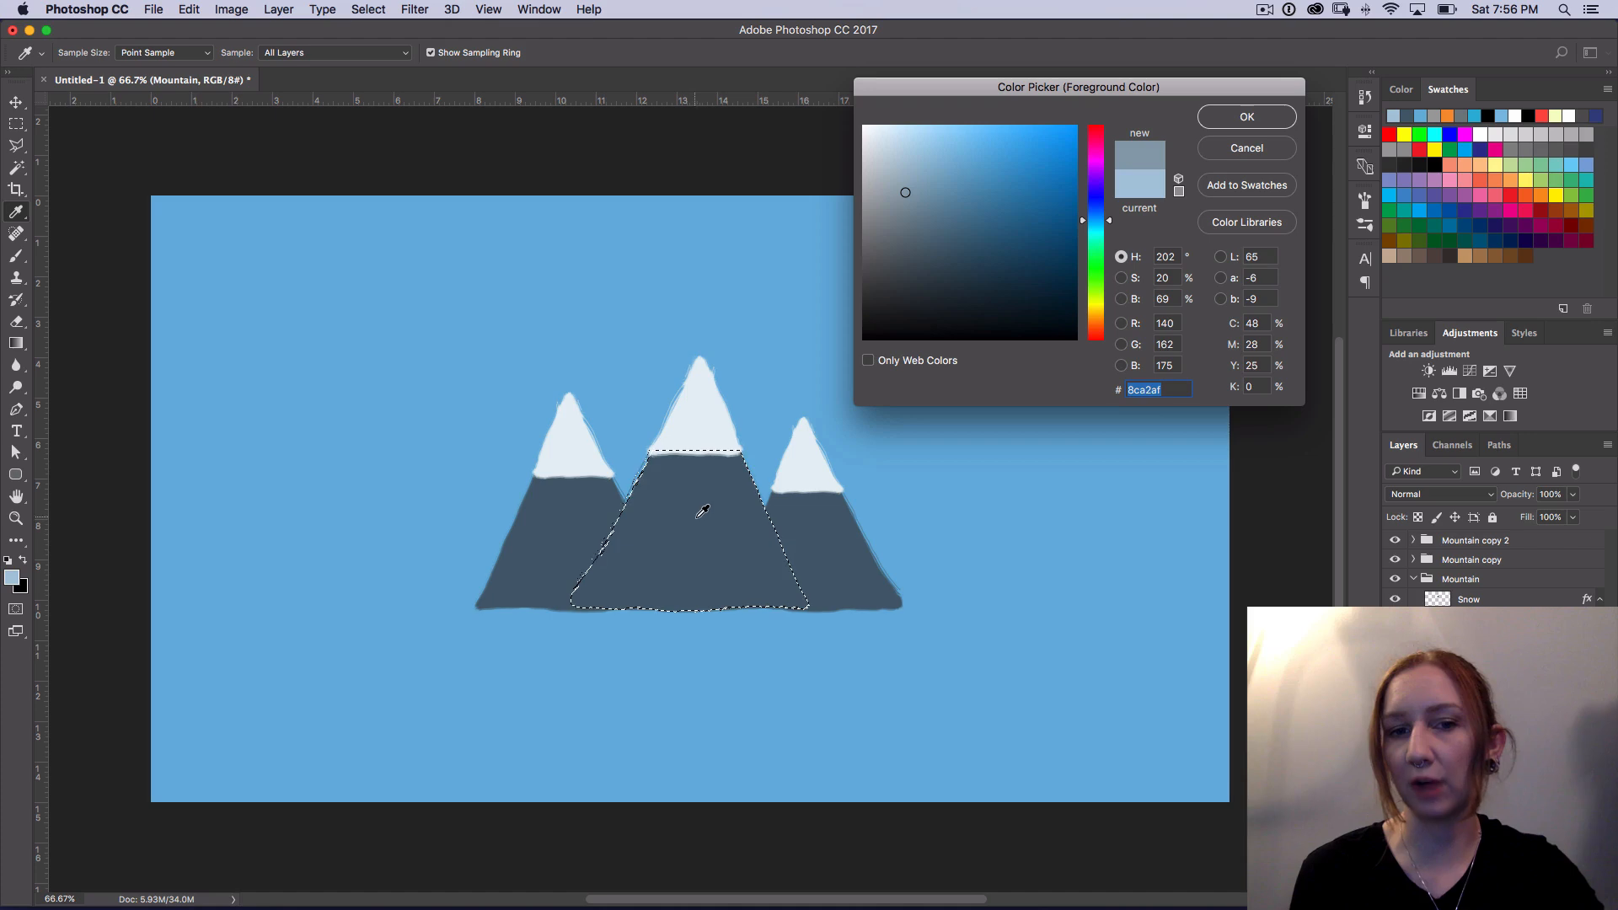
pyautogui.click(723, 510)
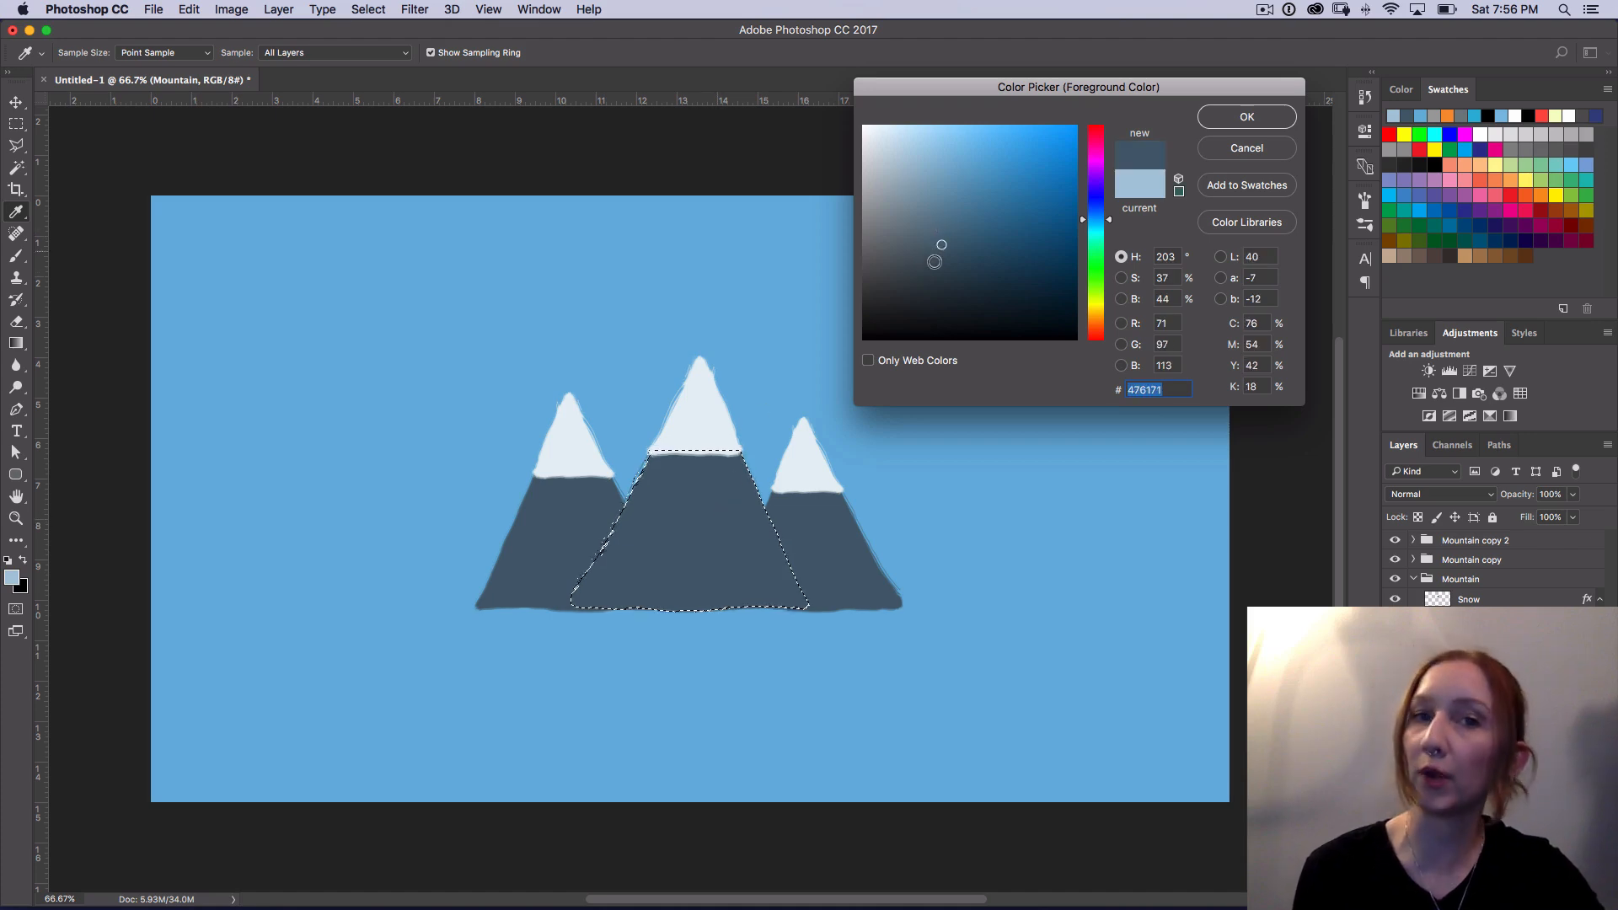
pyautogui.moveTo(941, 246); pyautogui.dragTo(937, 261)
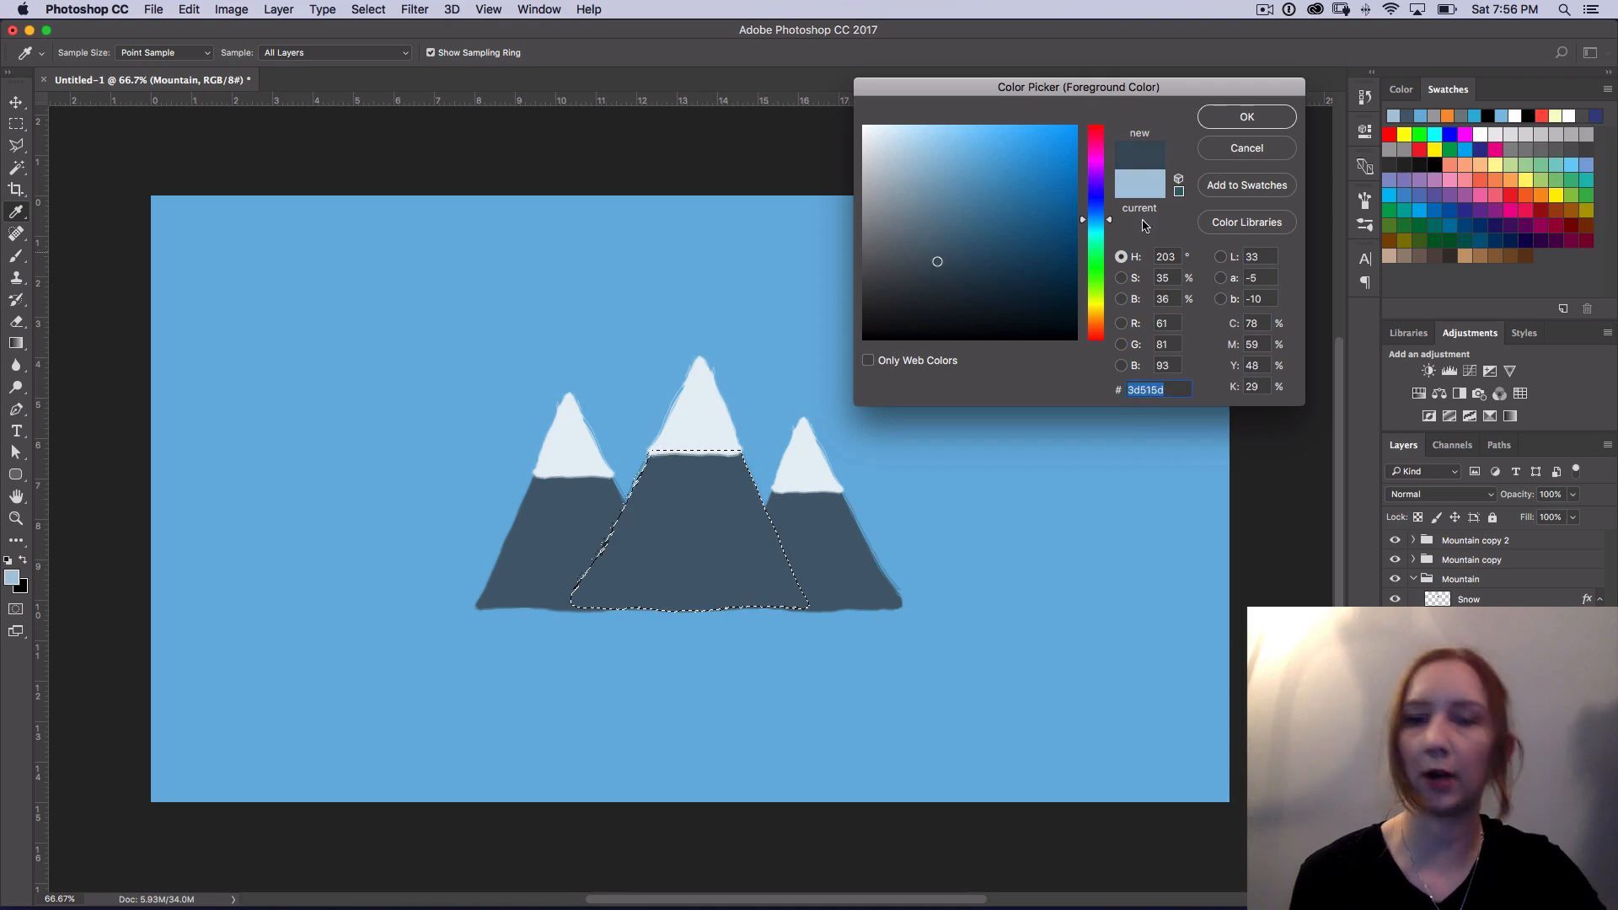
pyautogui.click(1247, 117)
# Step: Fill the selected central mountain with the foreground color, deselect it and collapse the Mountain group
pyautogui.press('v')
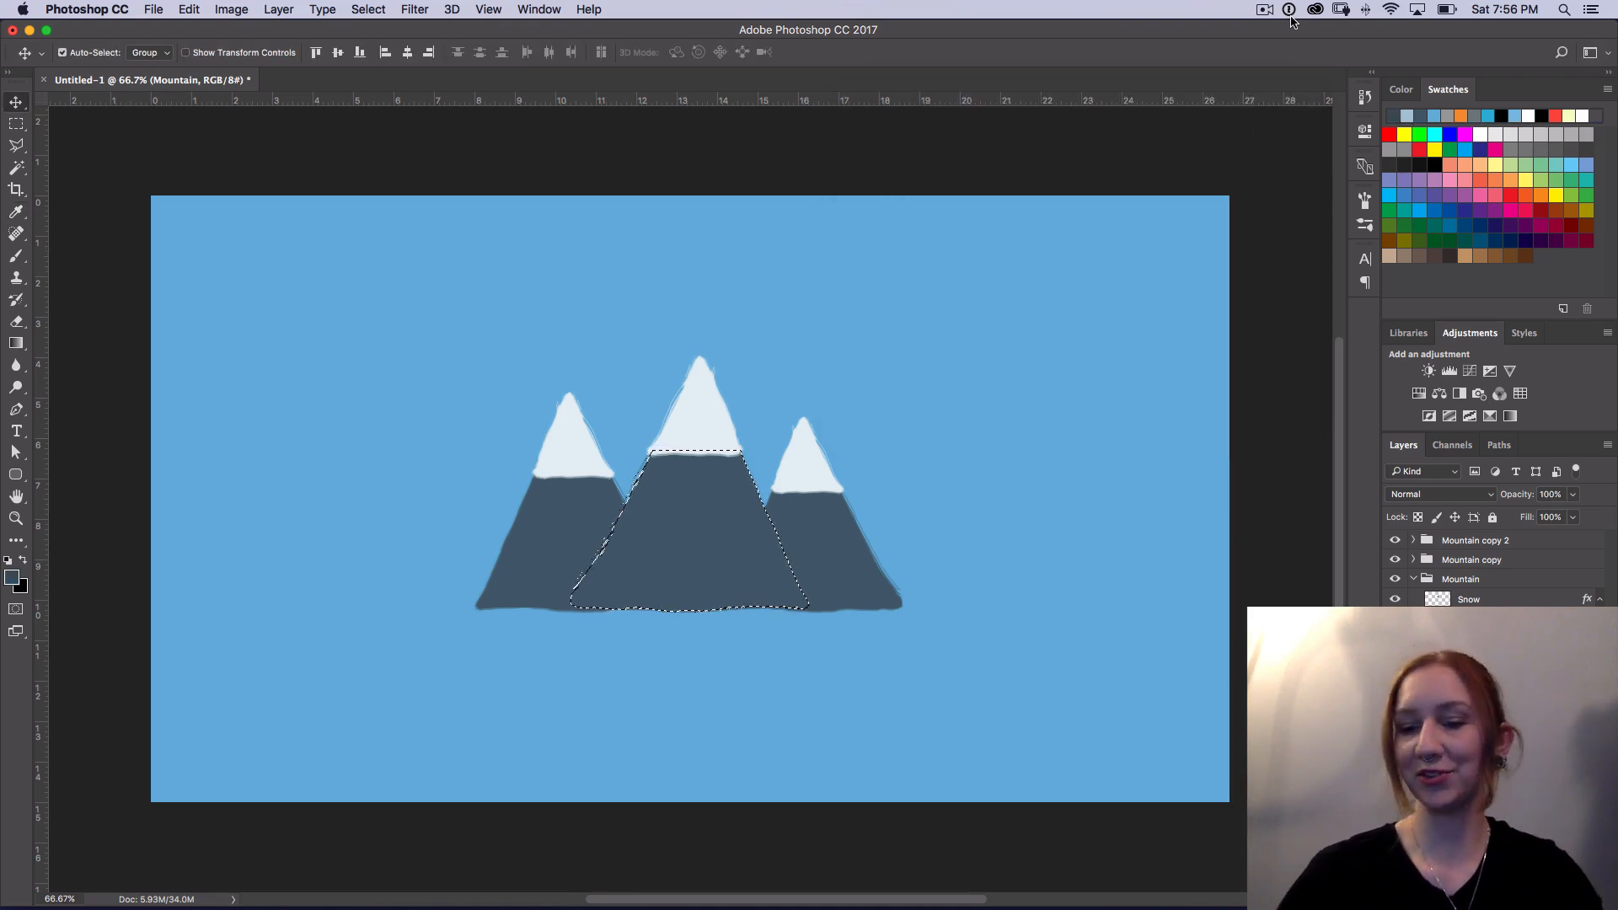
pyautogui.press('alt')
pyautogui.hotkey('alt', 'BackSpace')
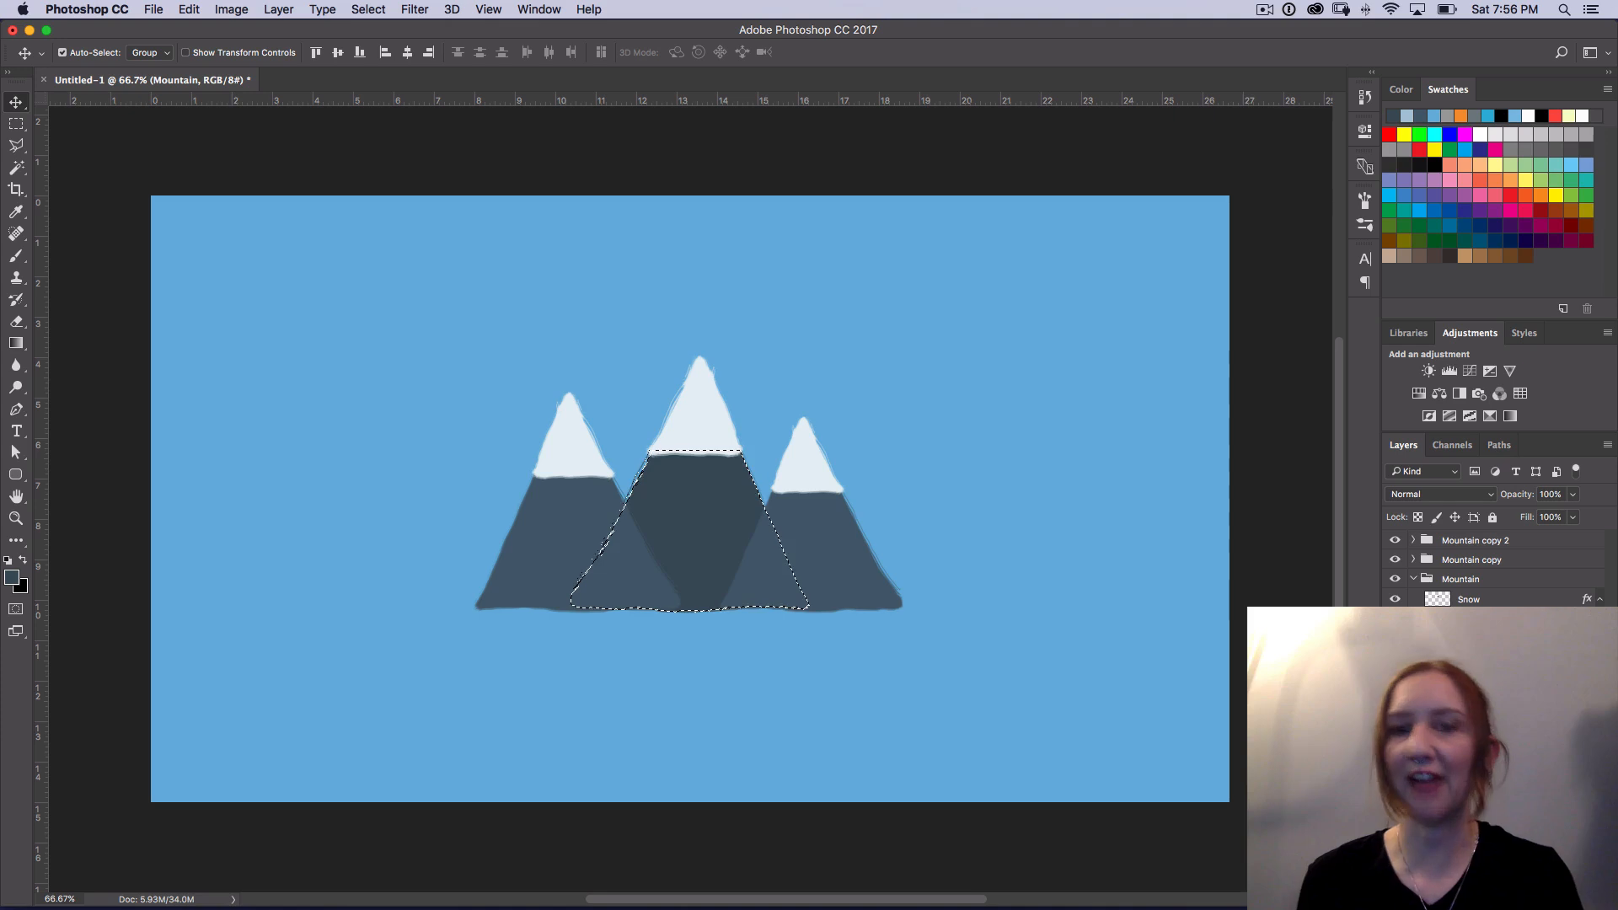
pyautogui.press('super+d')
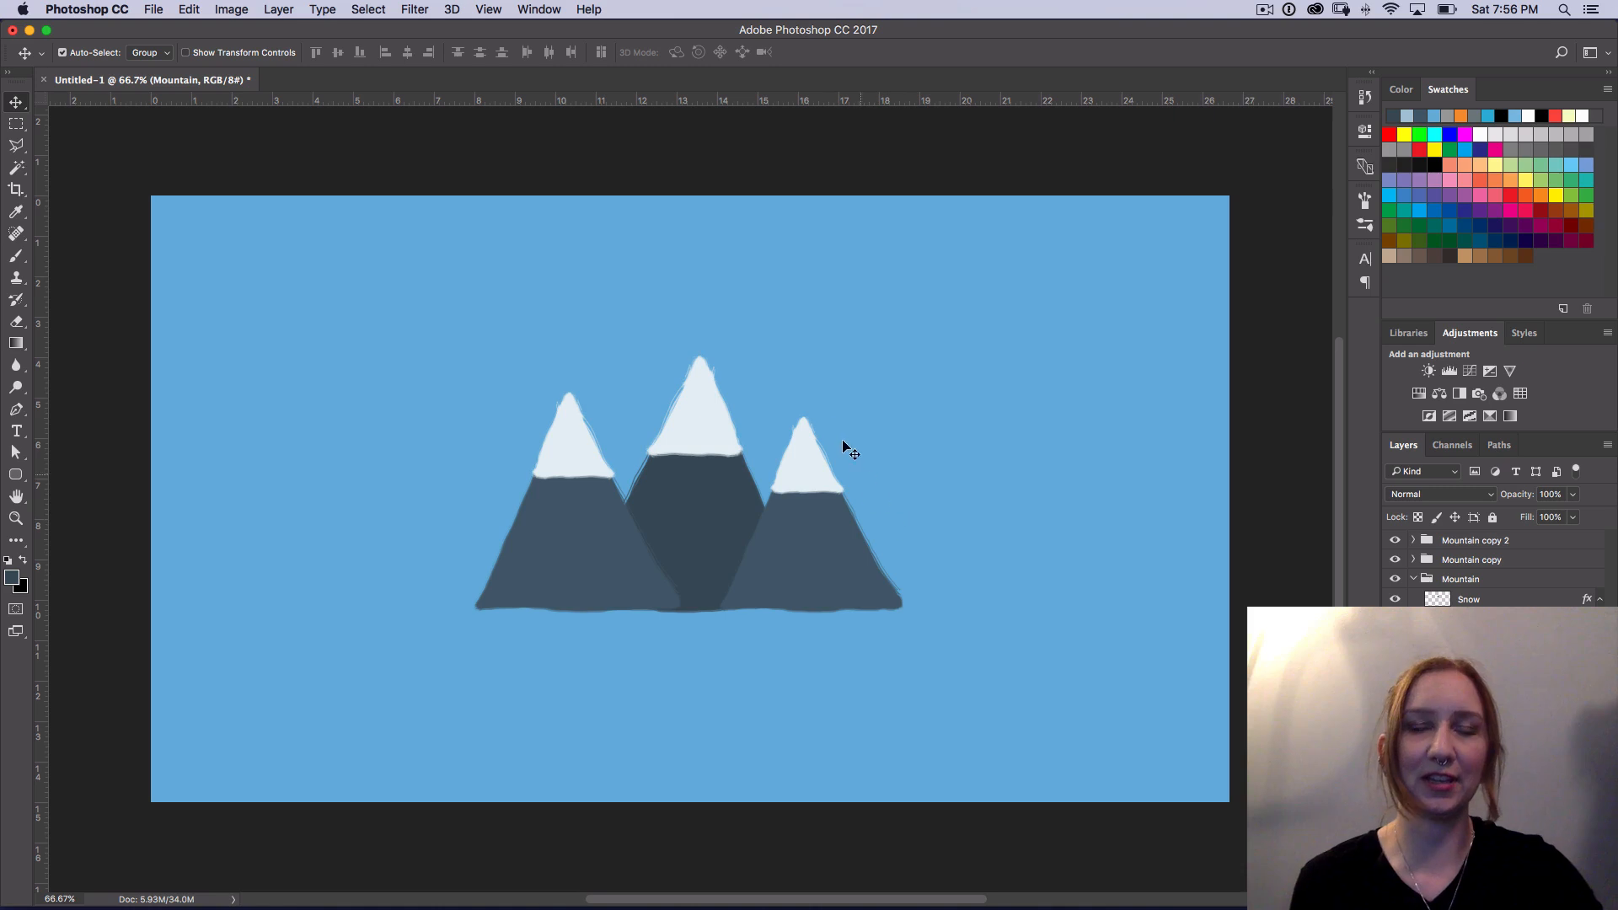
pyautogui.click(1415, 579)
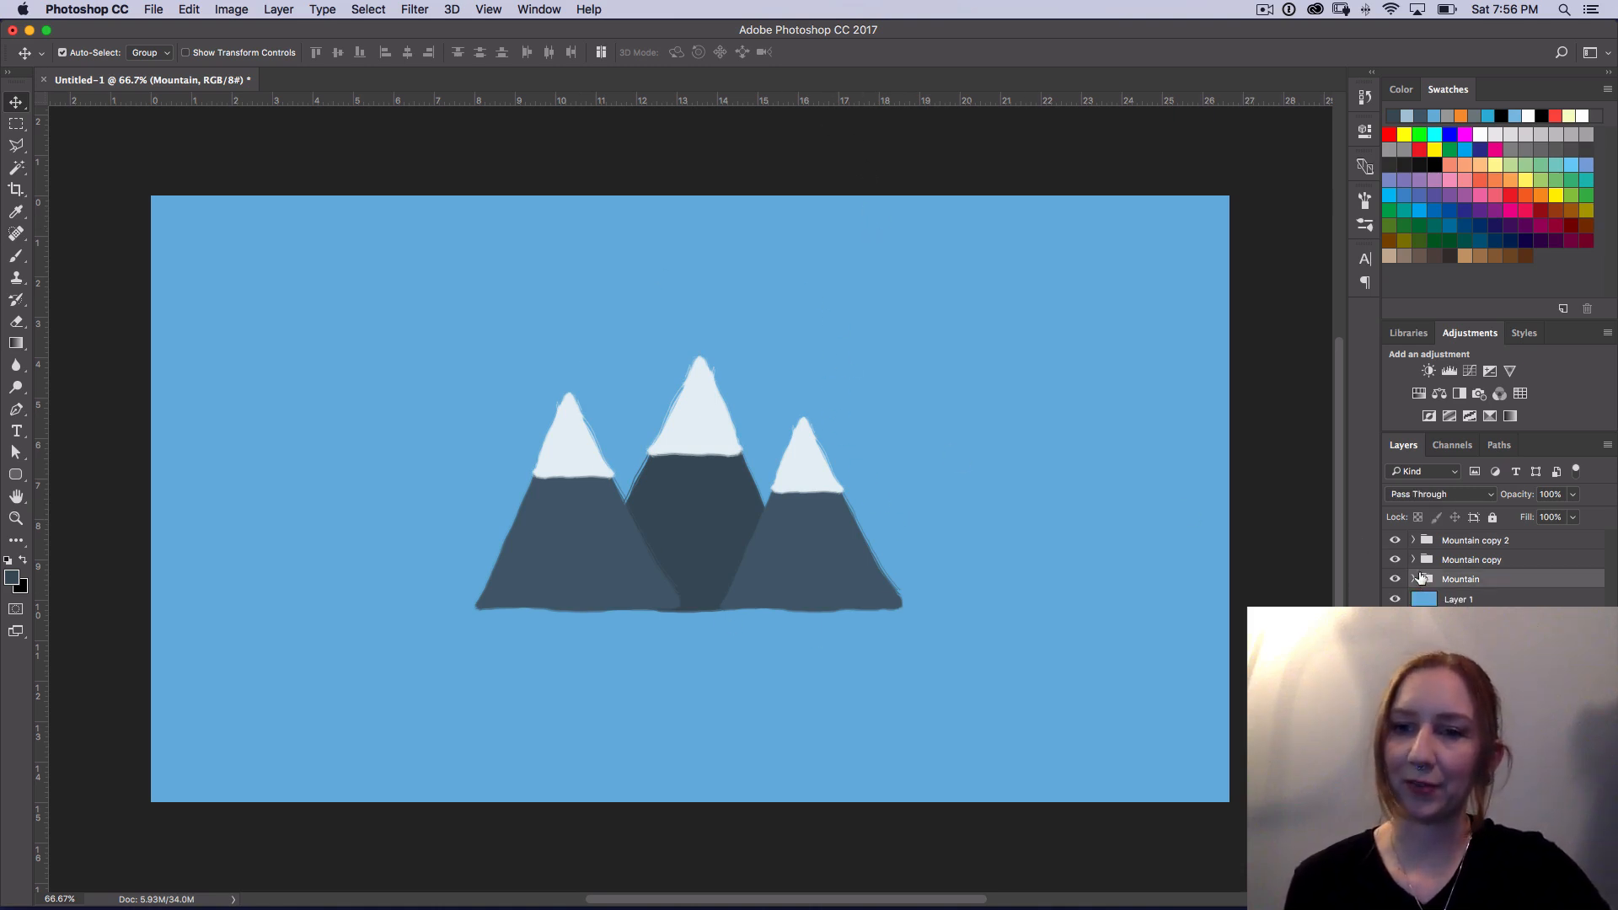
# Step: Add a new layer above the mountain groups and make a large circular selection centered on the middle snow cap
pyautogui.click(1481, 540)
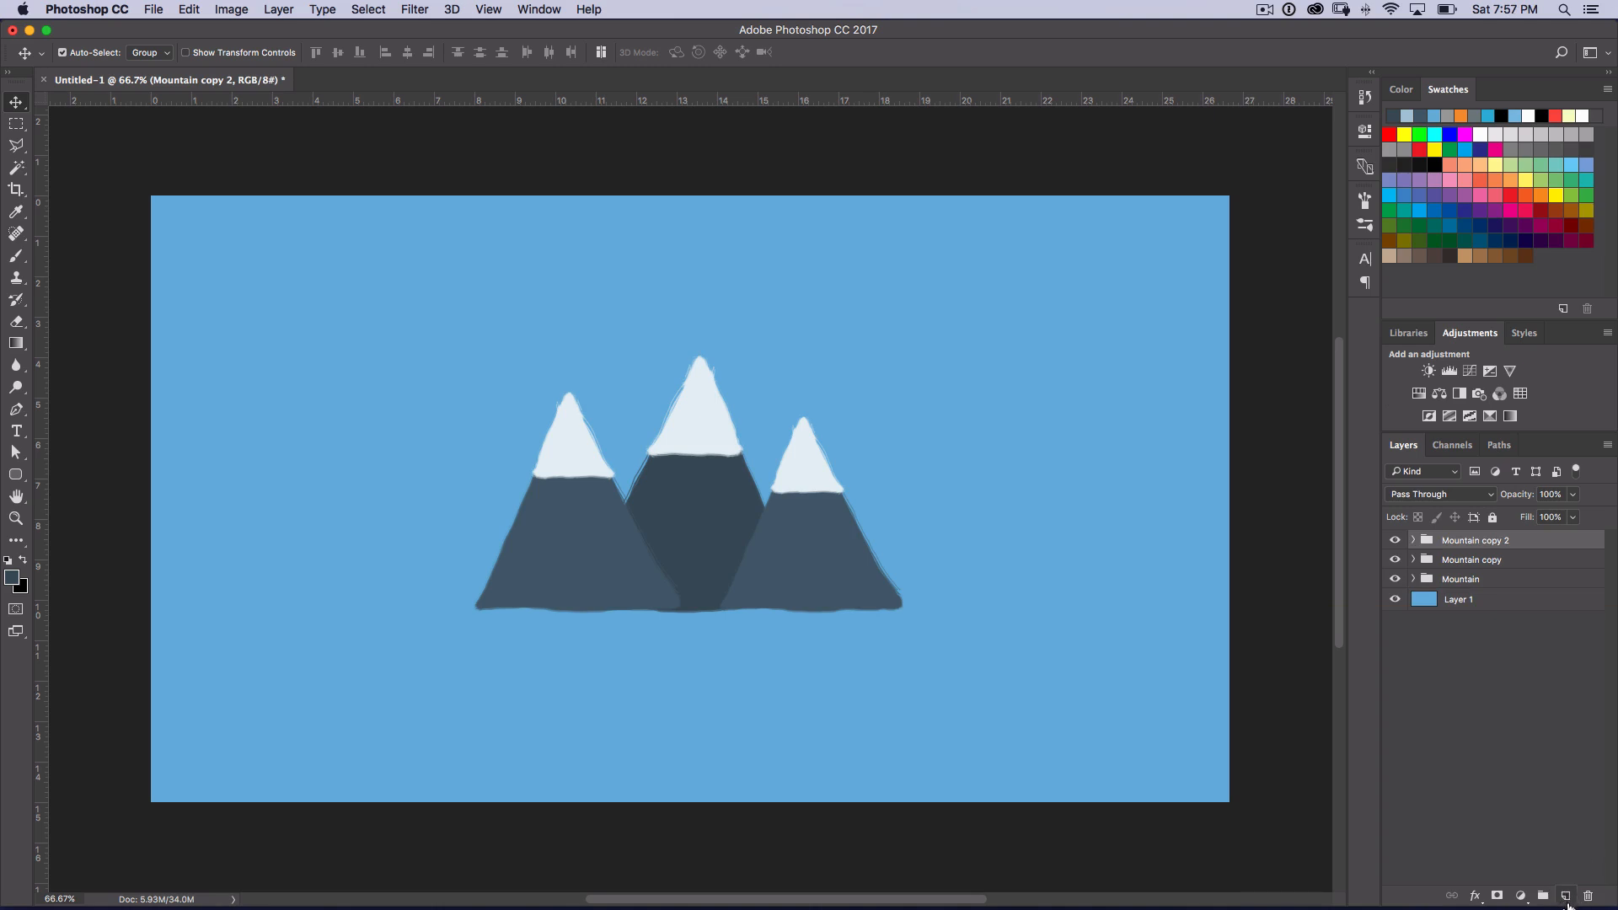
pyautogui.click(1564, 896)
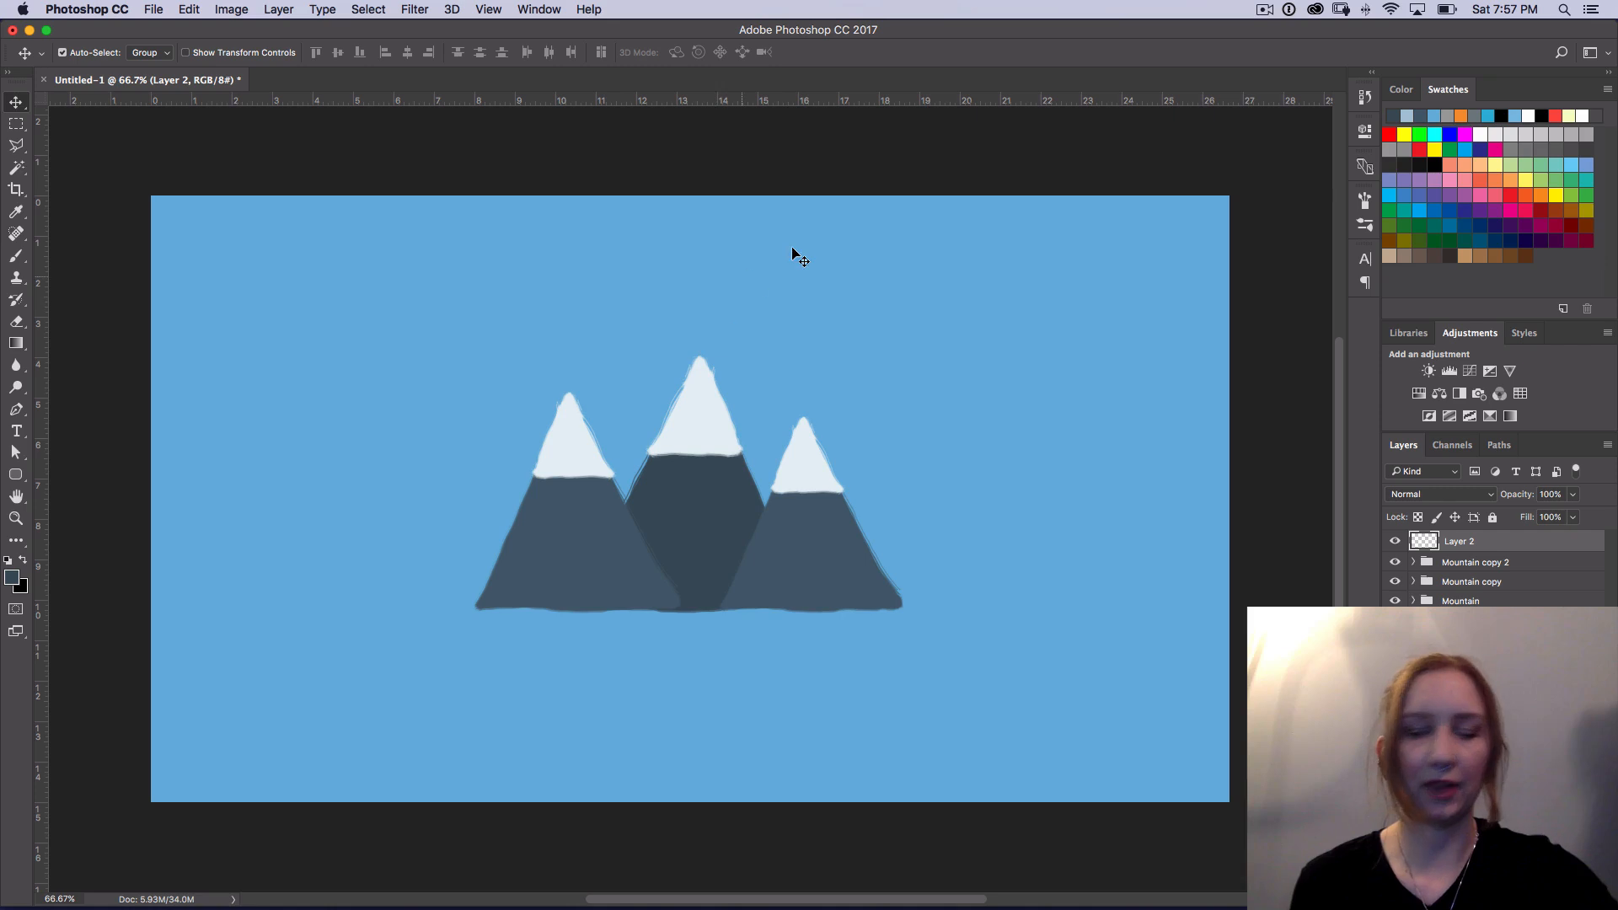
pyautogui.press('m')
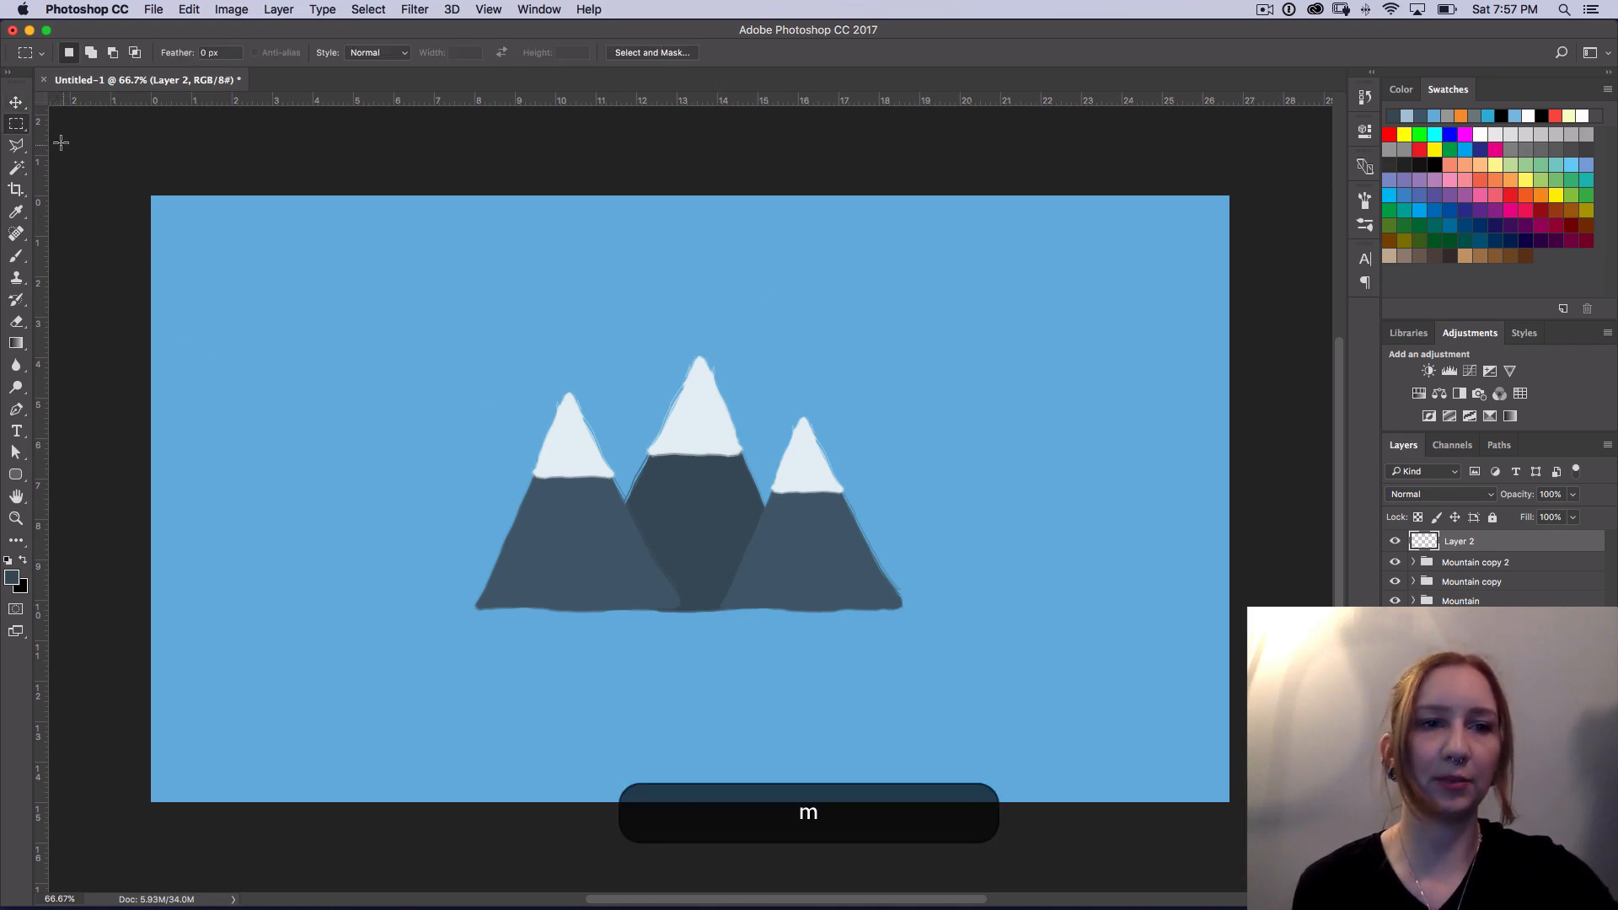
pyautogui.moveTo(16, 126); pyautogui.dragTo(108, 138)
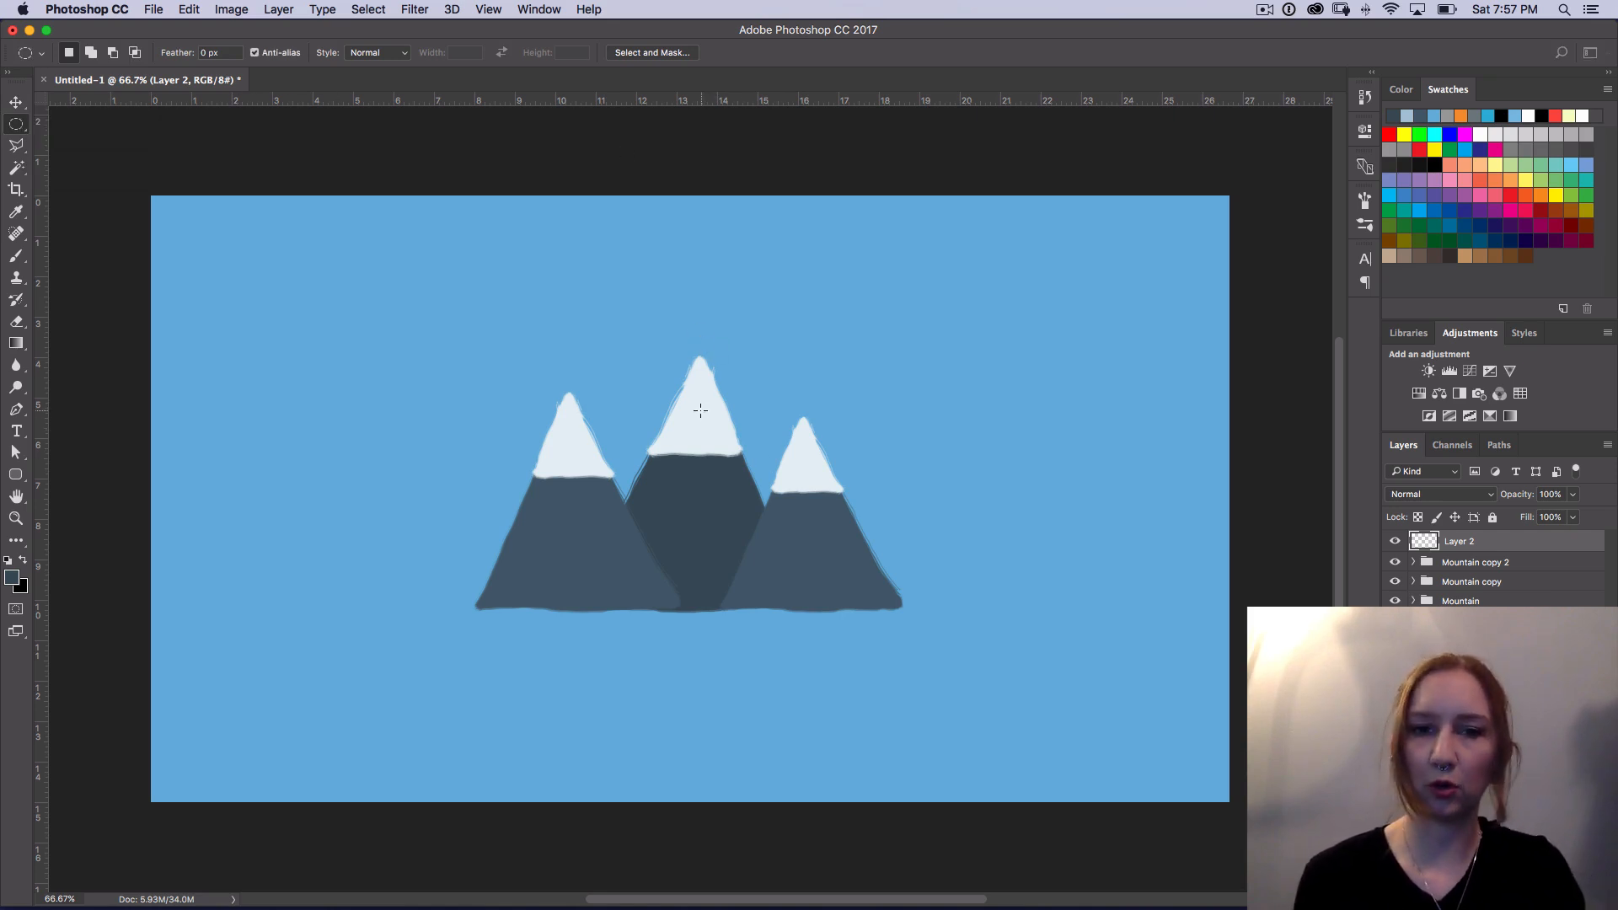
pyautogui.press('alt')
pyautogui.moveTo(698, 409); pyautogui.dragTo(892, 563)
pyautogui.press('shift')
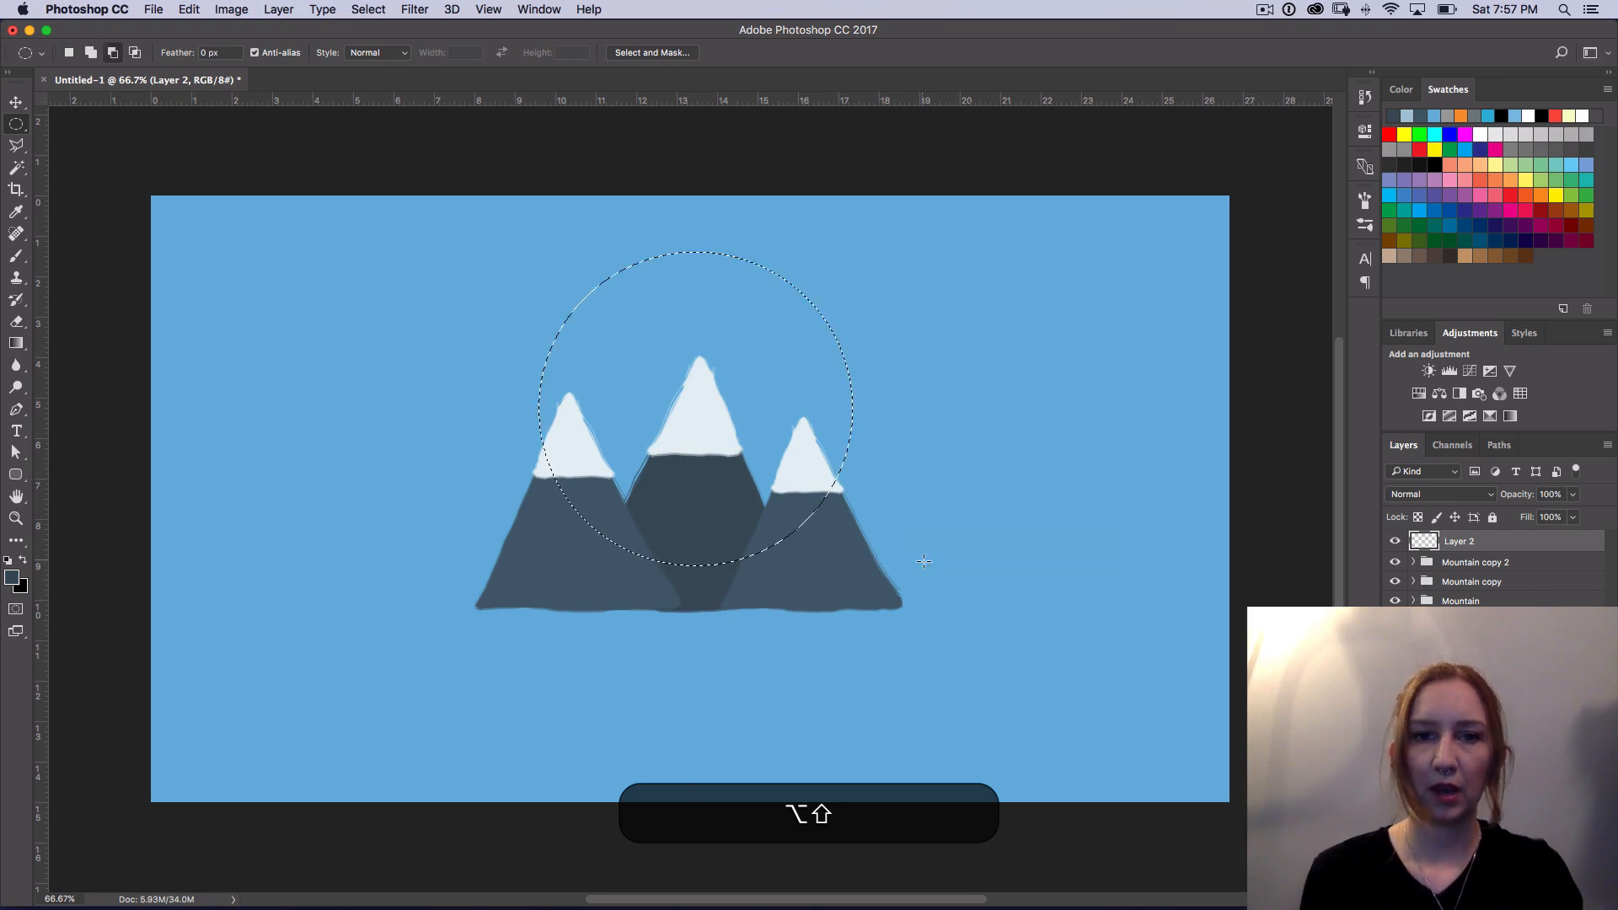
# Step: Paint loose diagonal orange strokes across the circular selection with the 46 px textured brush
pyautogui.press('b')
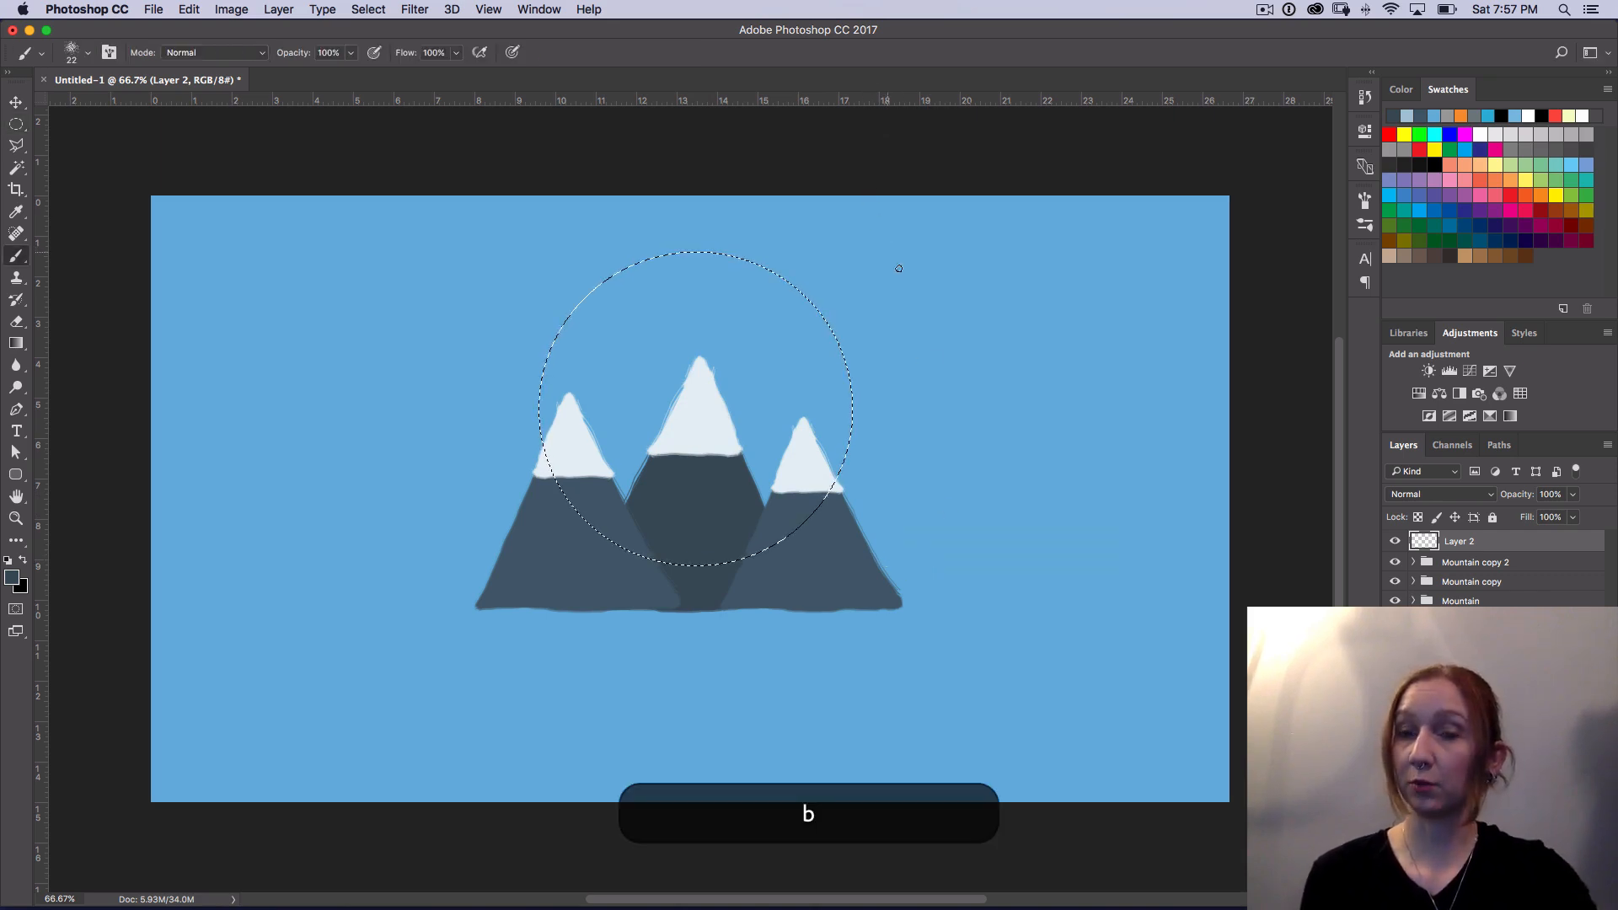
pyautogui.click(1542, 195)
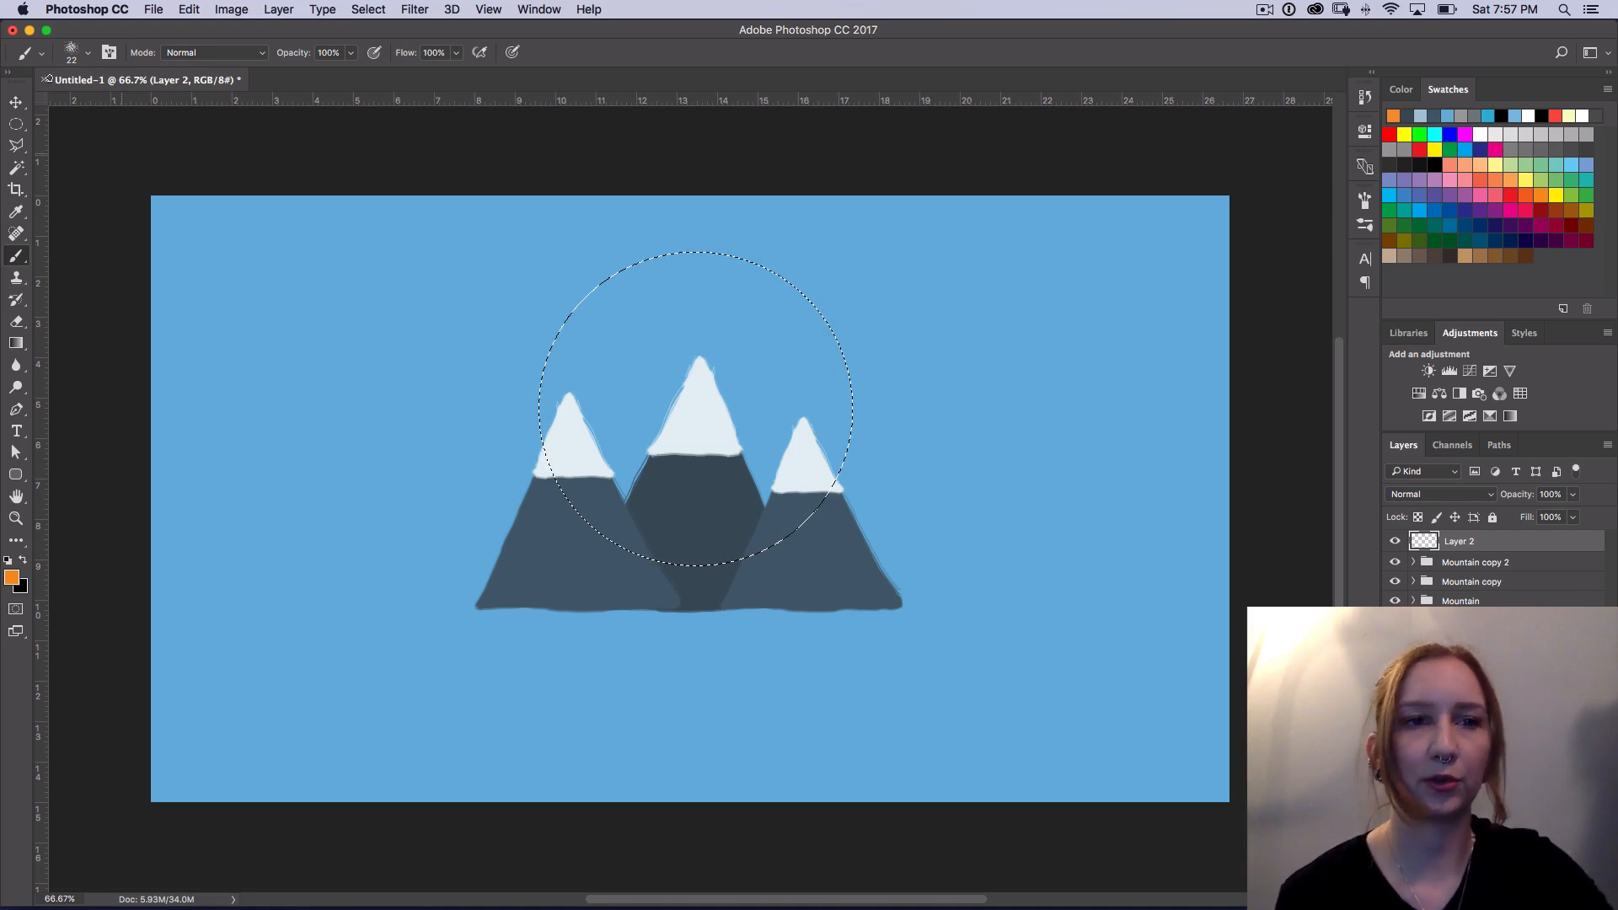
pyautogui.click(89, 54)
pyautogui.click(170, 255)
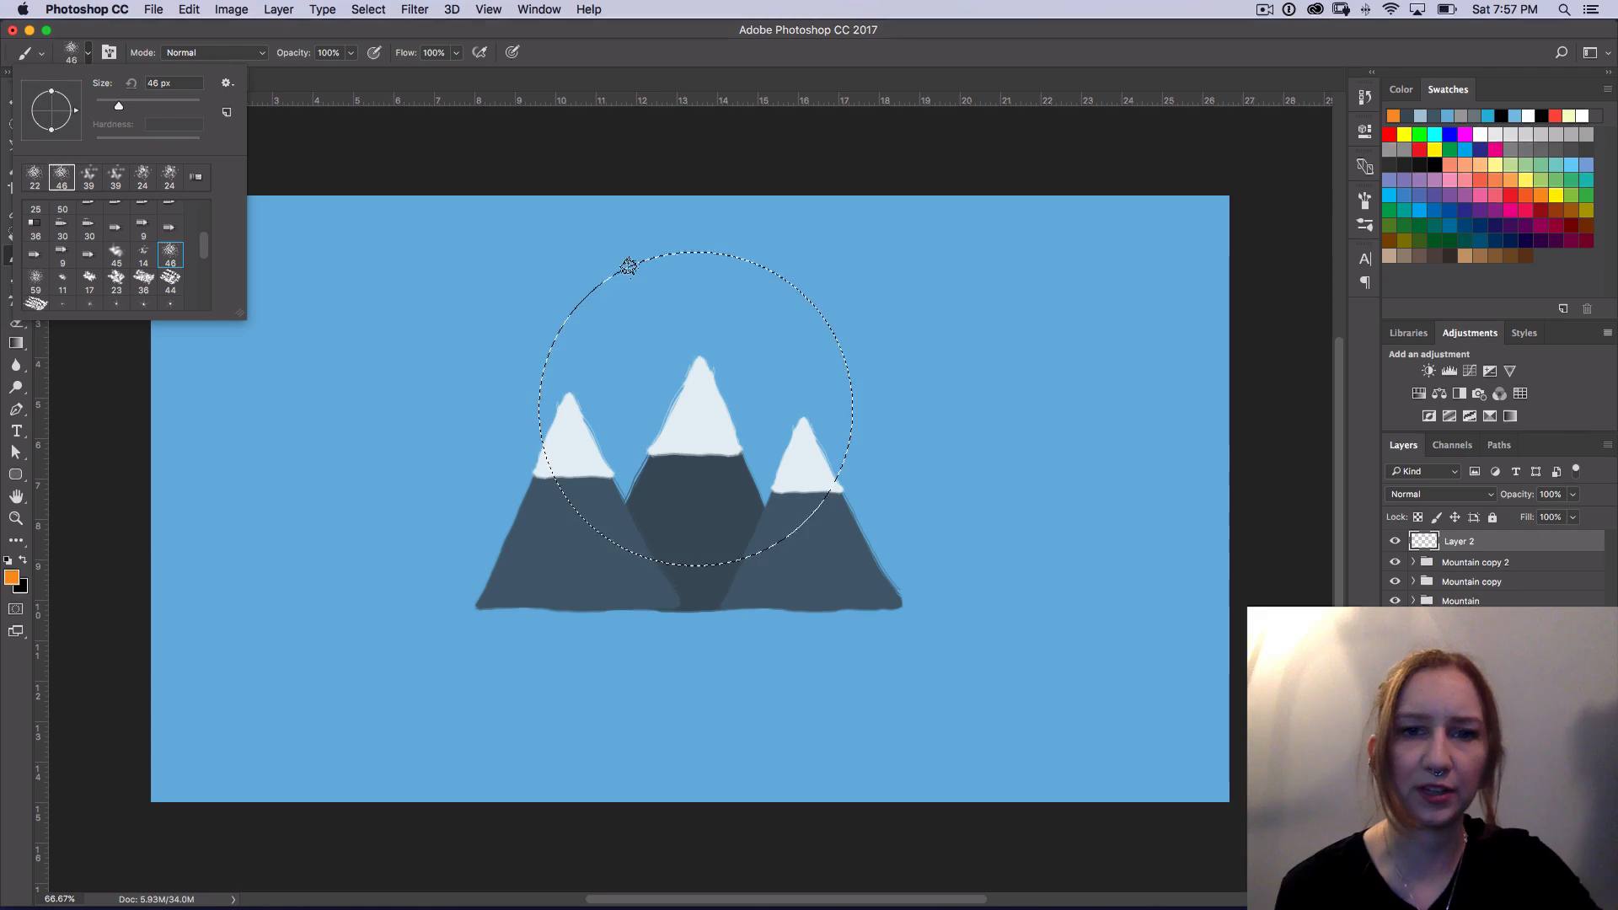
pyautogui.moveTo(528, 357)
pyautogui.mouseDown()
pyautogui.moveTo(713, 219)
pyautogui.moveTo(721, 270)
pyautogui.moveTo(764, 268)
pyautogui.mouseUp()
pyautogui.moveTo(788, 388); pyautogui.dragTo(700, 643)
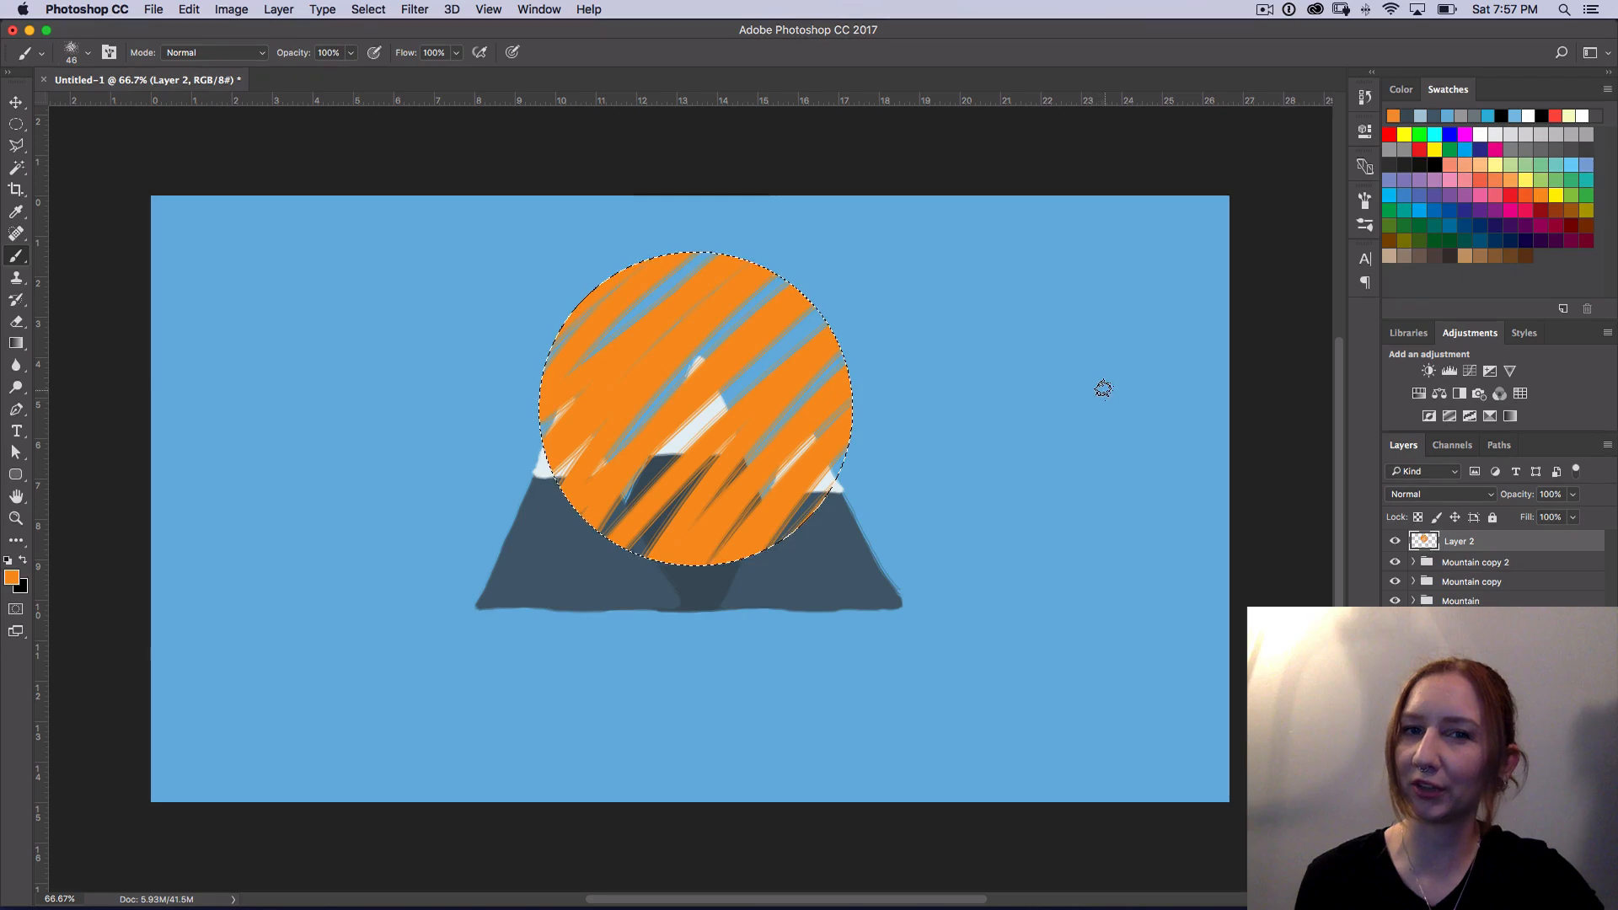
# Step: Deselect the sun and move Layer 2 below all three mountain groups, just above Layer 1
pyautogui.press('super+d')
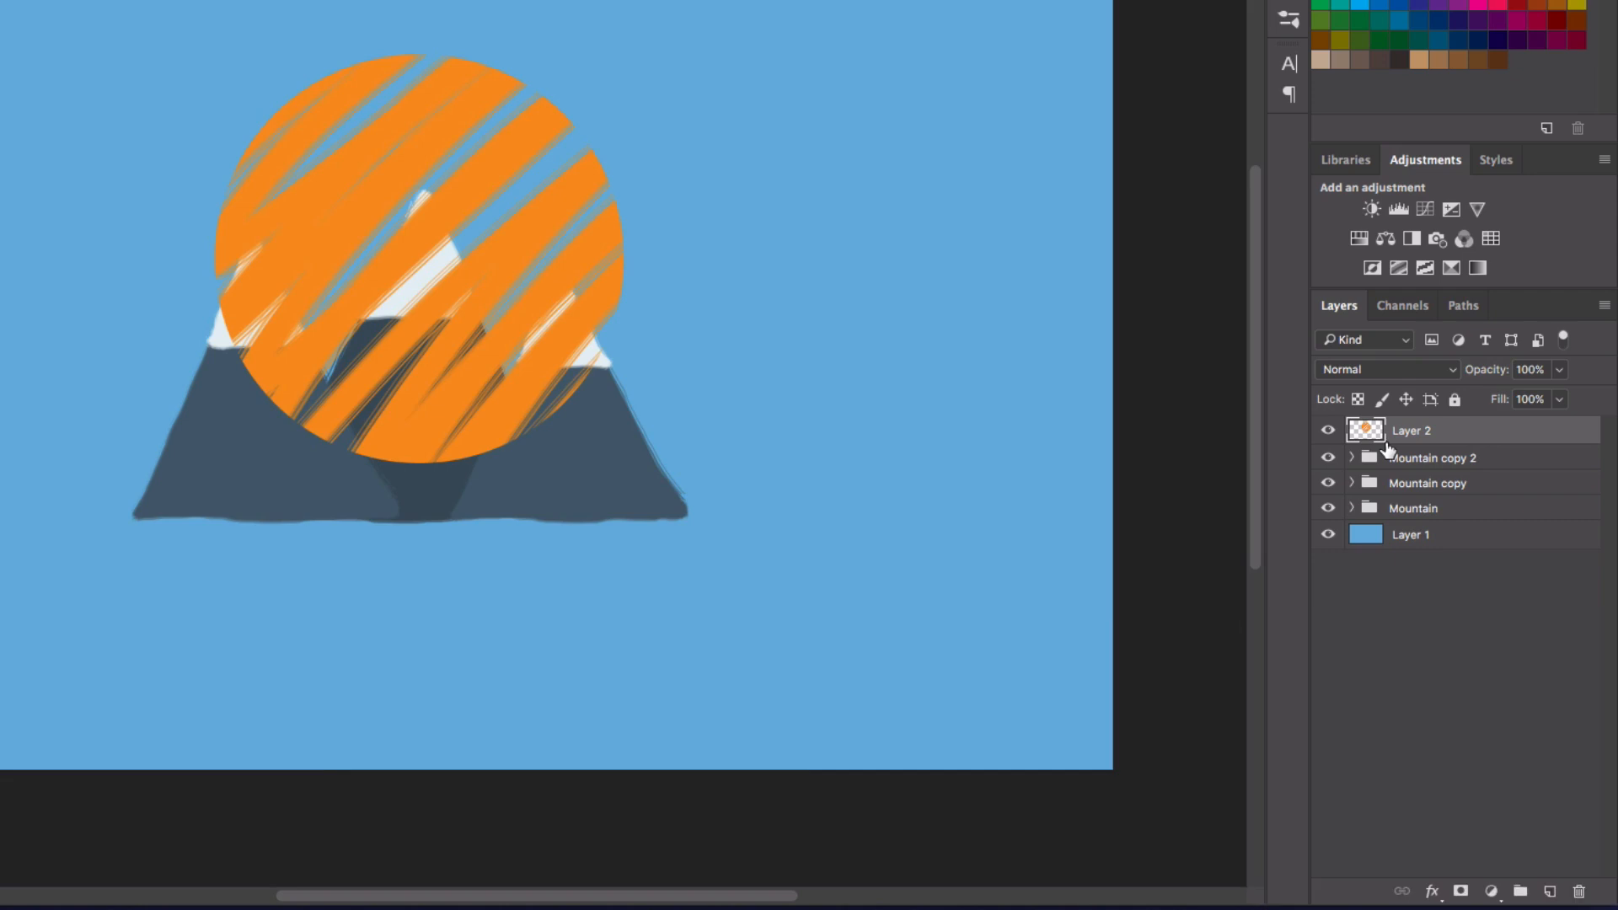
pyautogui.press('super')
pyautogui.press('super+bracketleft')
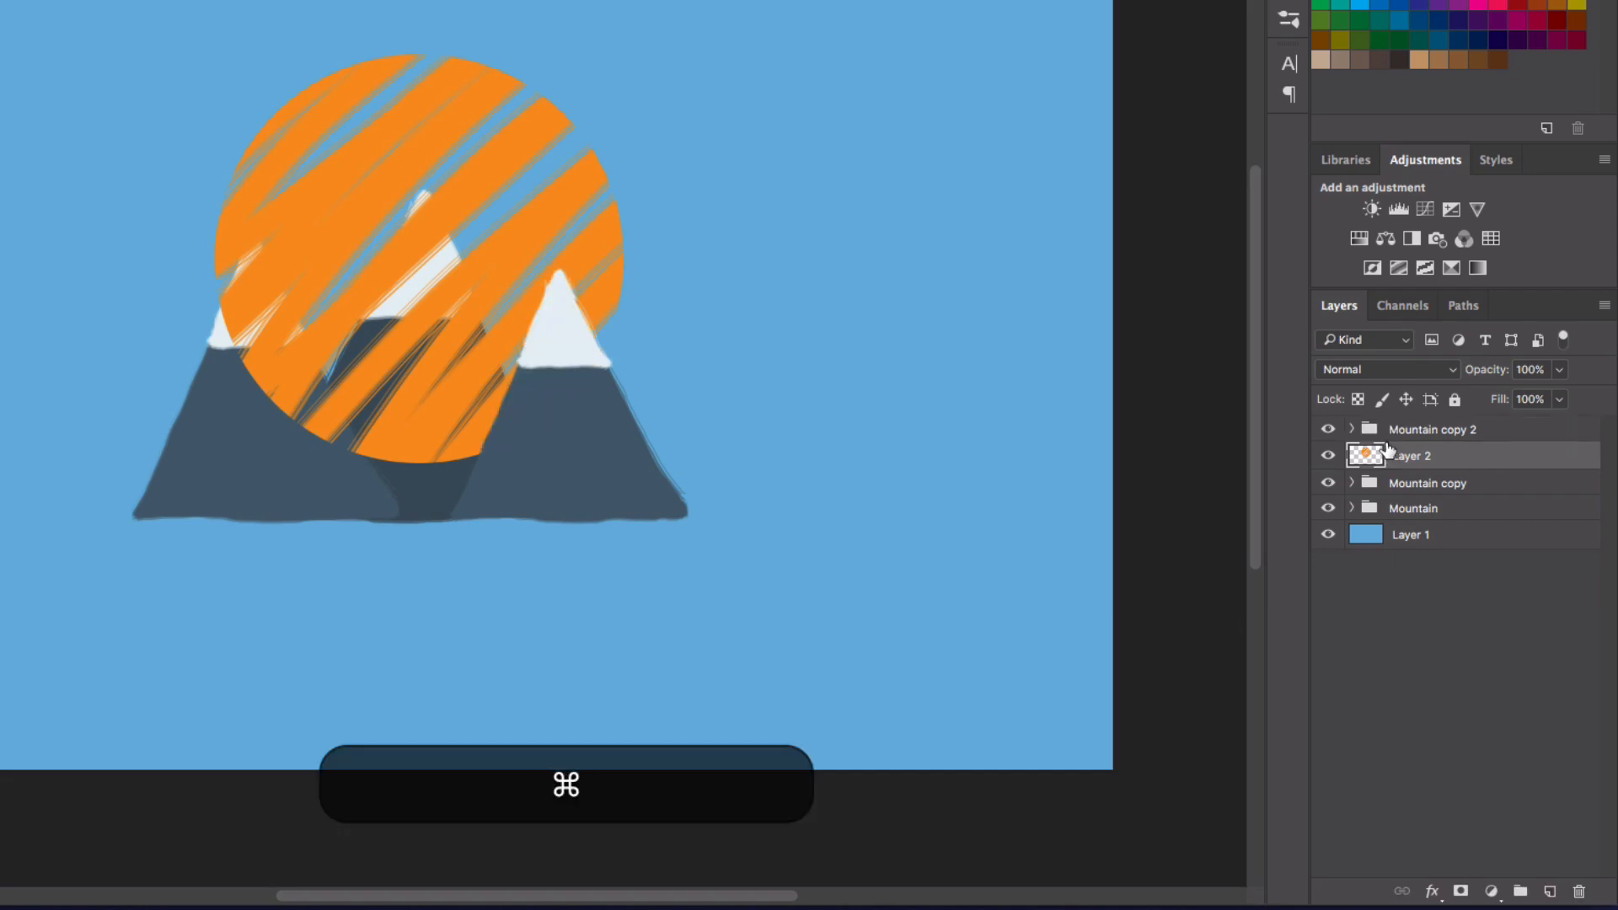
pyautogui.press('super+bracketleft')
pyautogui.press('super+bracketleft')
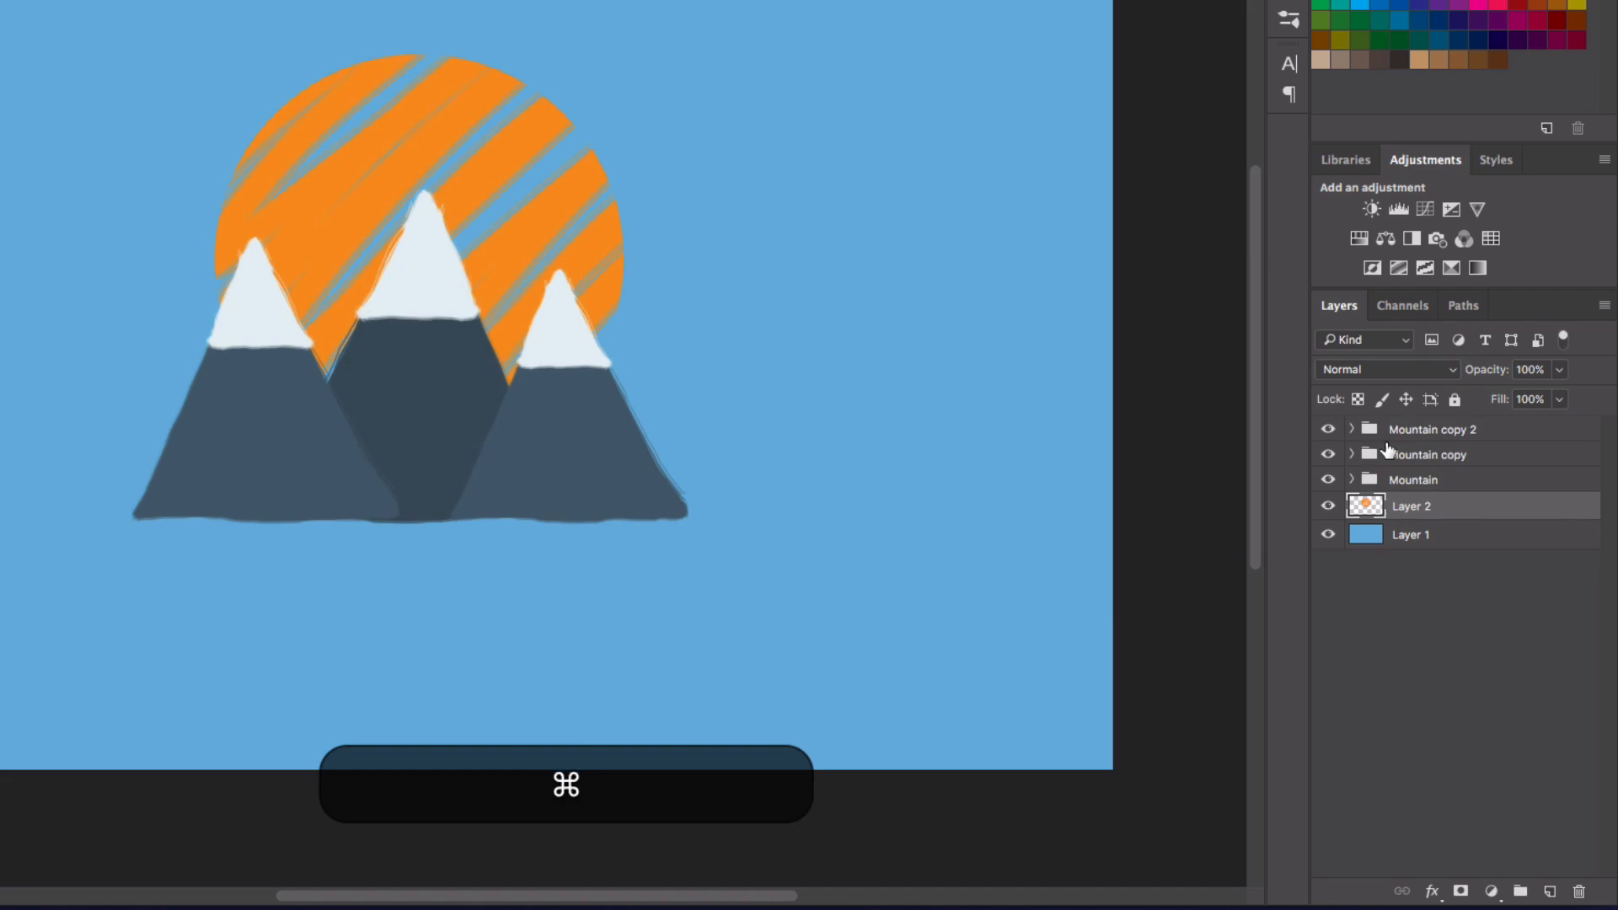
# Step: Raise the sun layer back above the Mountain copy group and return it beneath the mountain groups
pyautogui.press('super+bracketright')
pyautogui.press('super+bracketright')
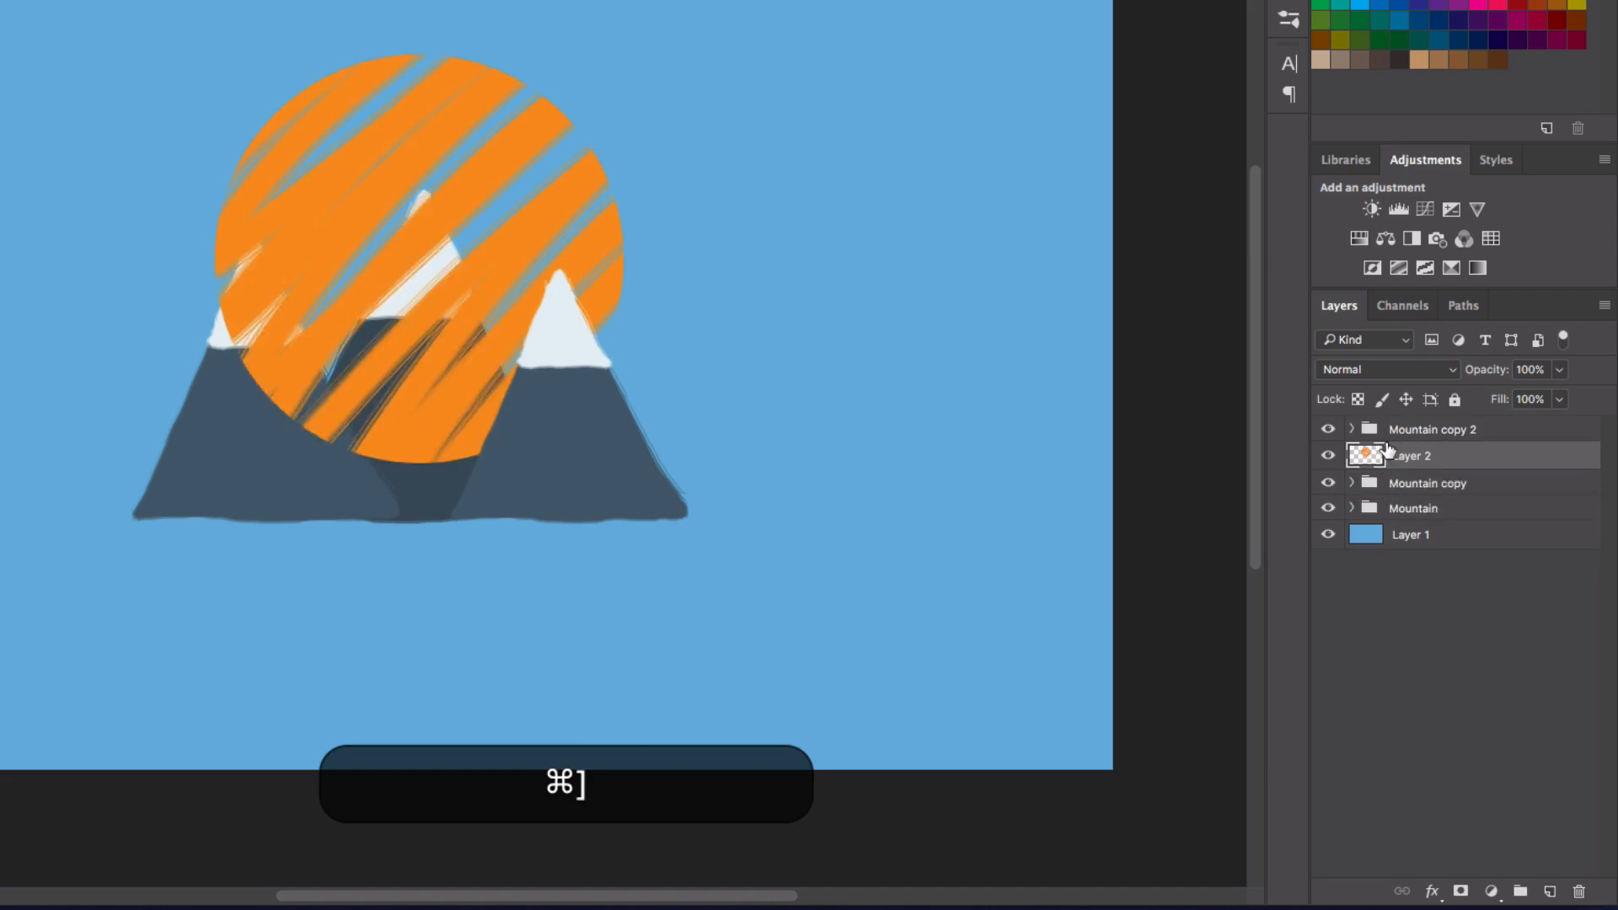
pyautogui.press('super+bracketleft')
pyautogui.press('super+bracketleft')
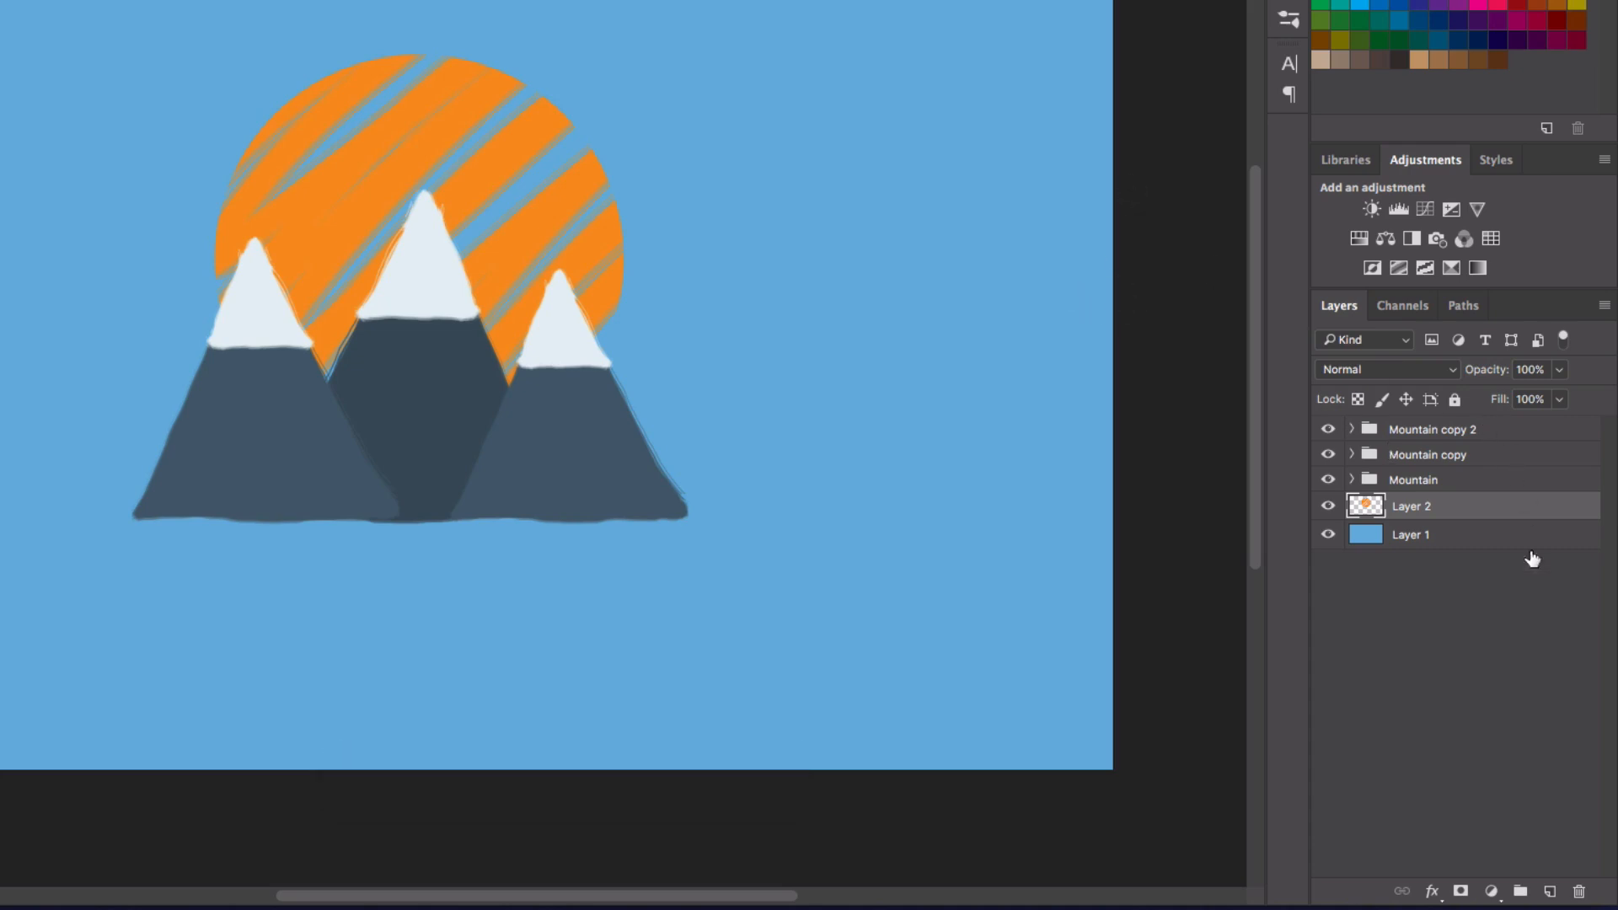
# Step: Rename the orange circle's layer as Sun
pyautogui.doubleClick(1419, 504)
pyautogui.write('Sun')
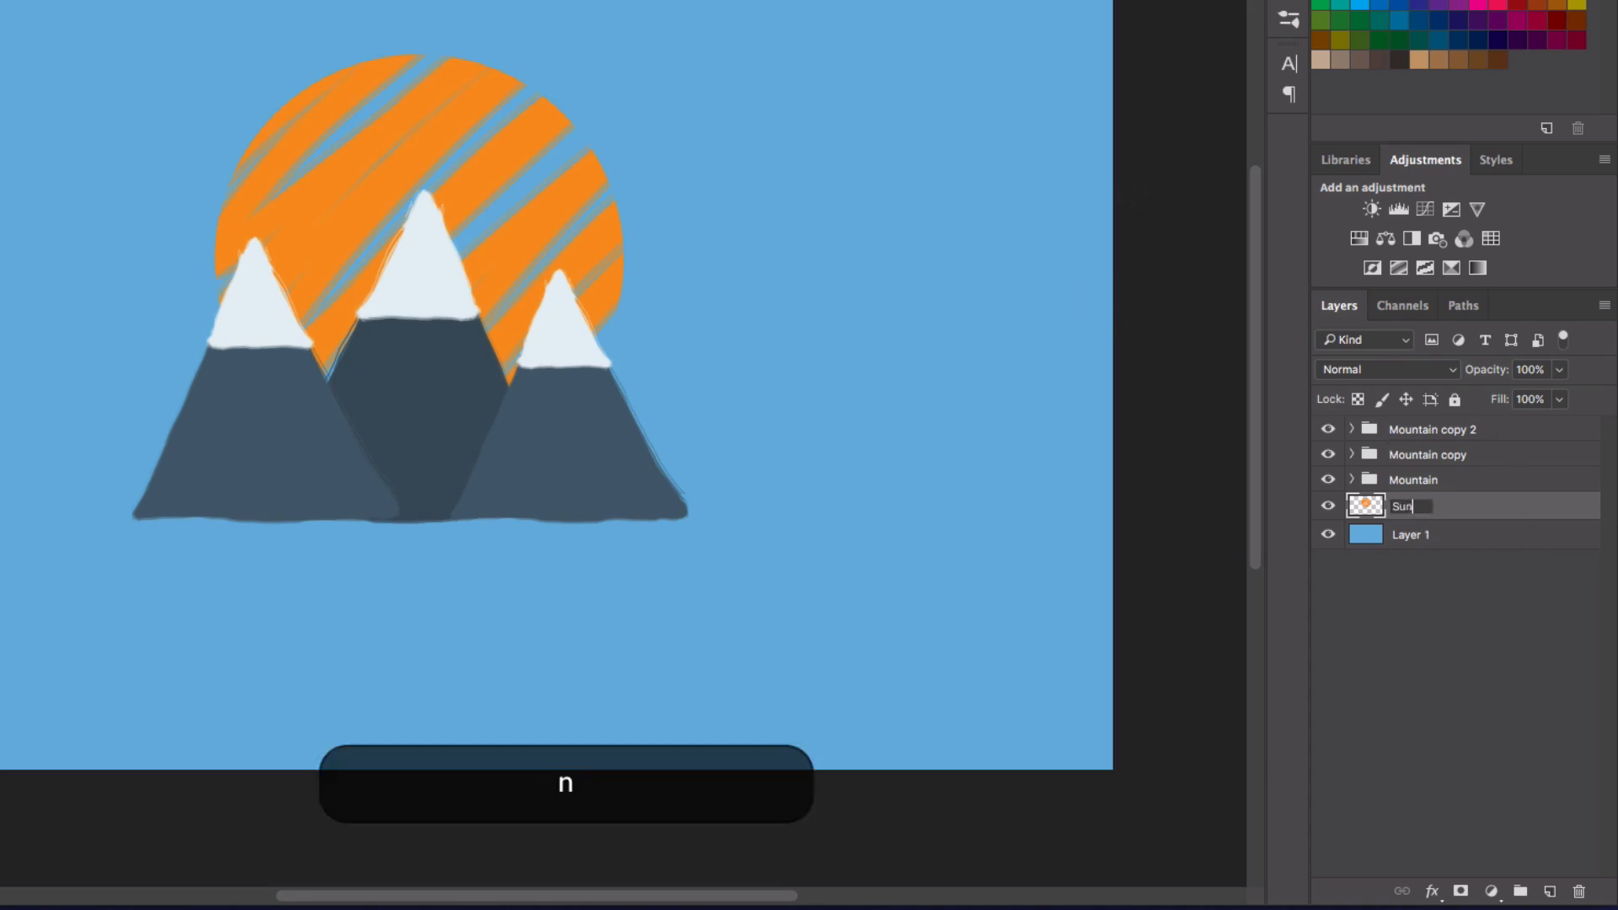
pyautogui.press('Return')
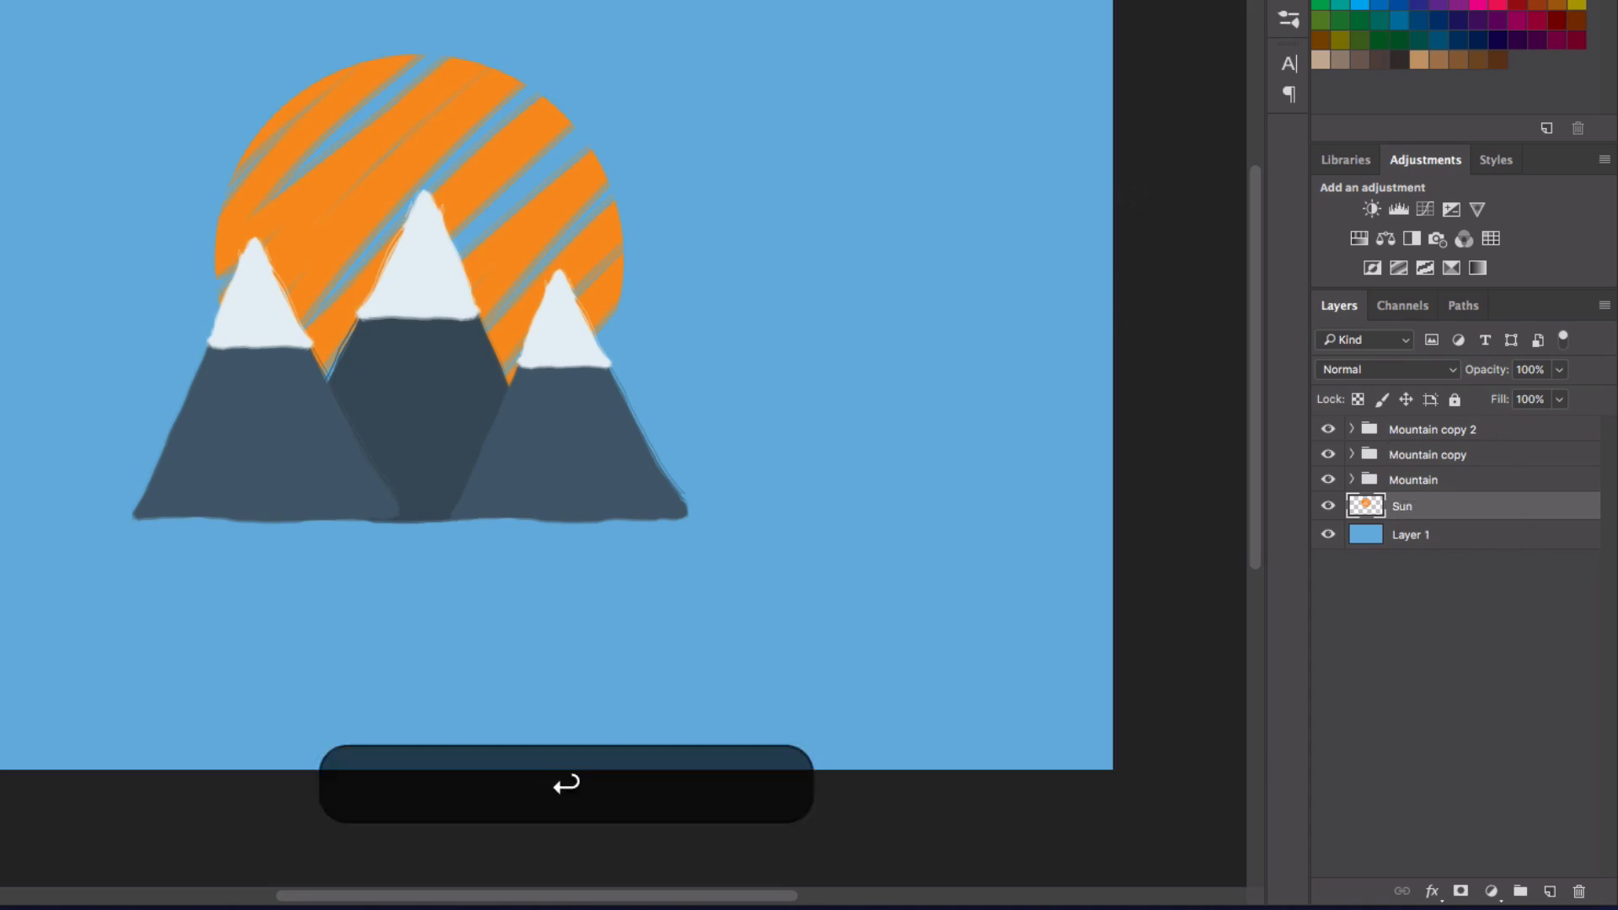
# Step: Rename the blue background layer as BKG, leaving its layer style unedited
pyautogui.doubleClick(1415, 548)
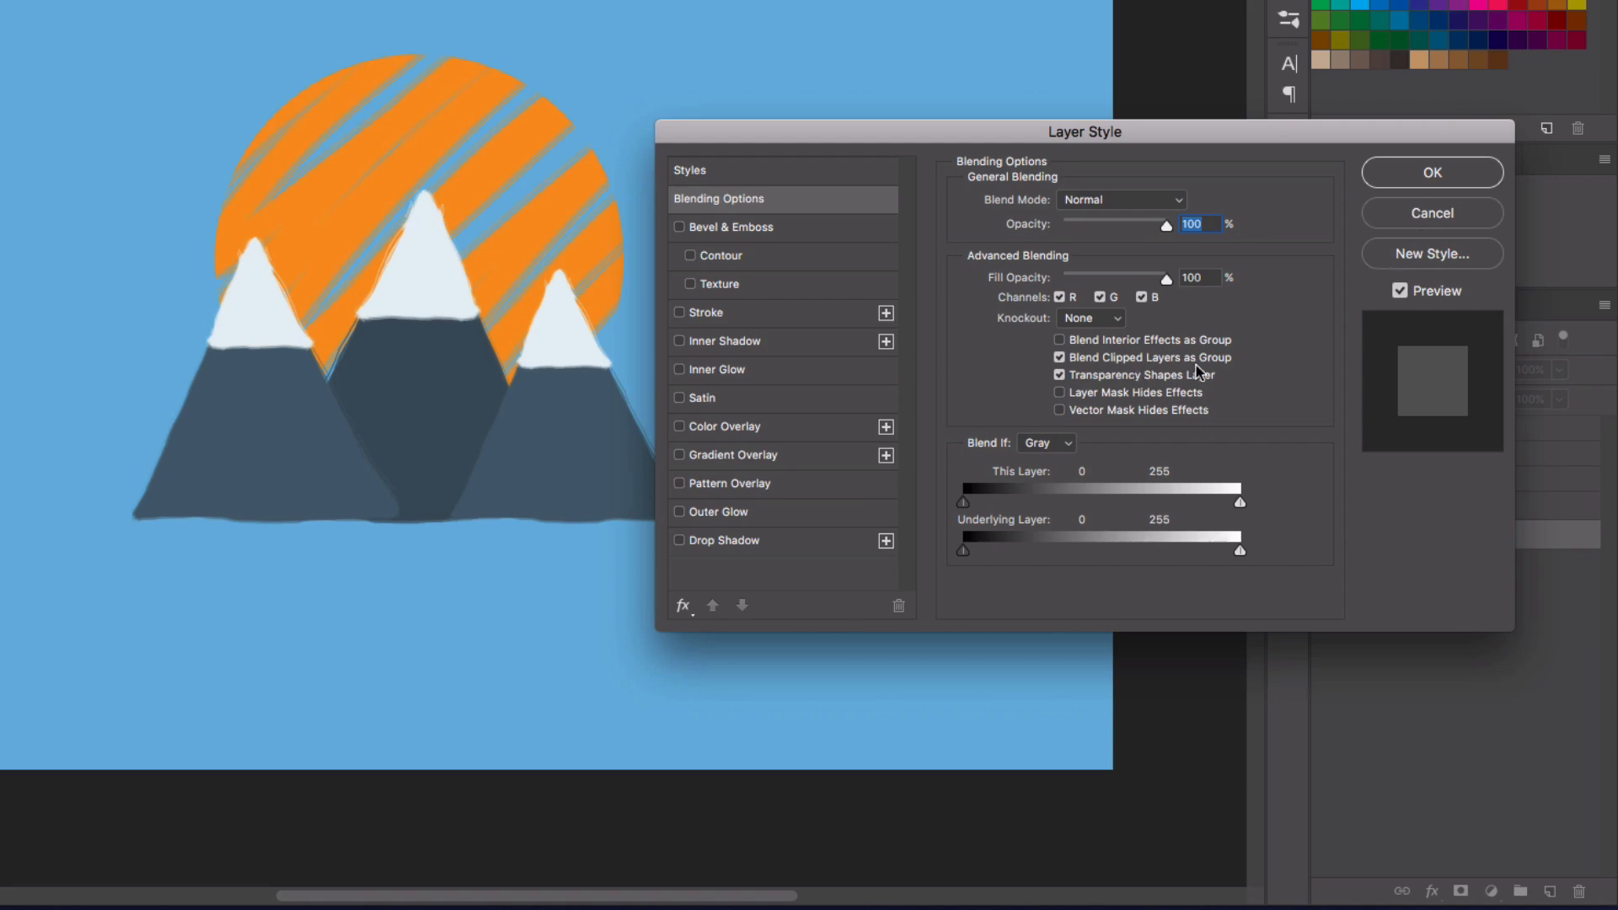
pyautogui.click(1403, 221)
pyautogui.doubleClick(1409, 534)
pyautogui.write('BKG')
pyautogui.press('Return')
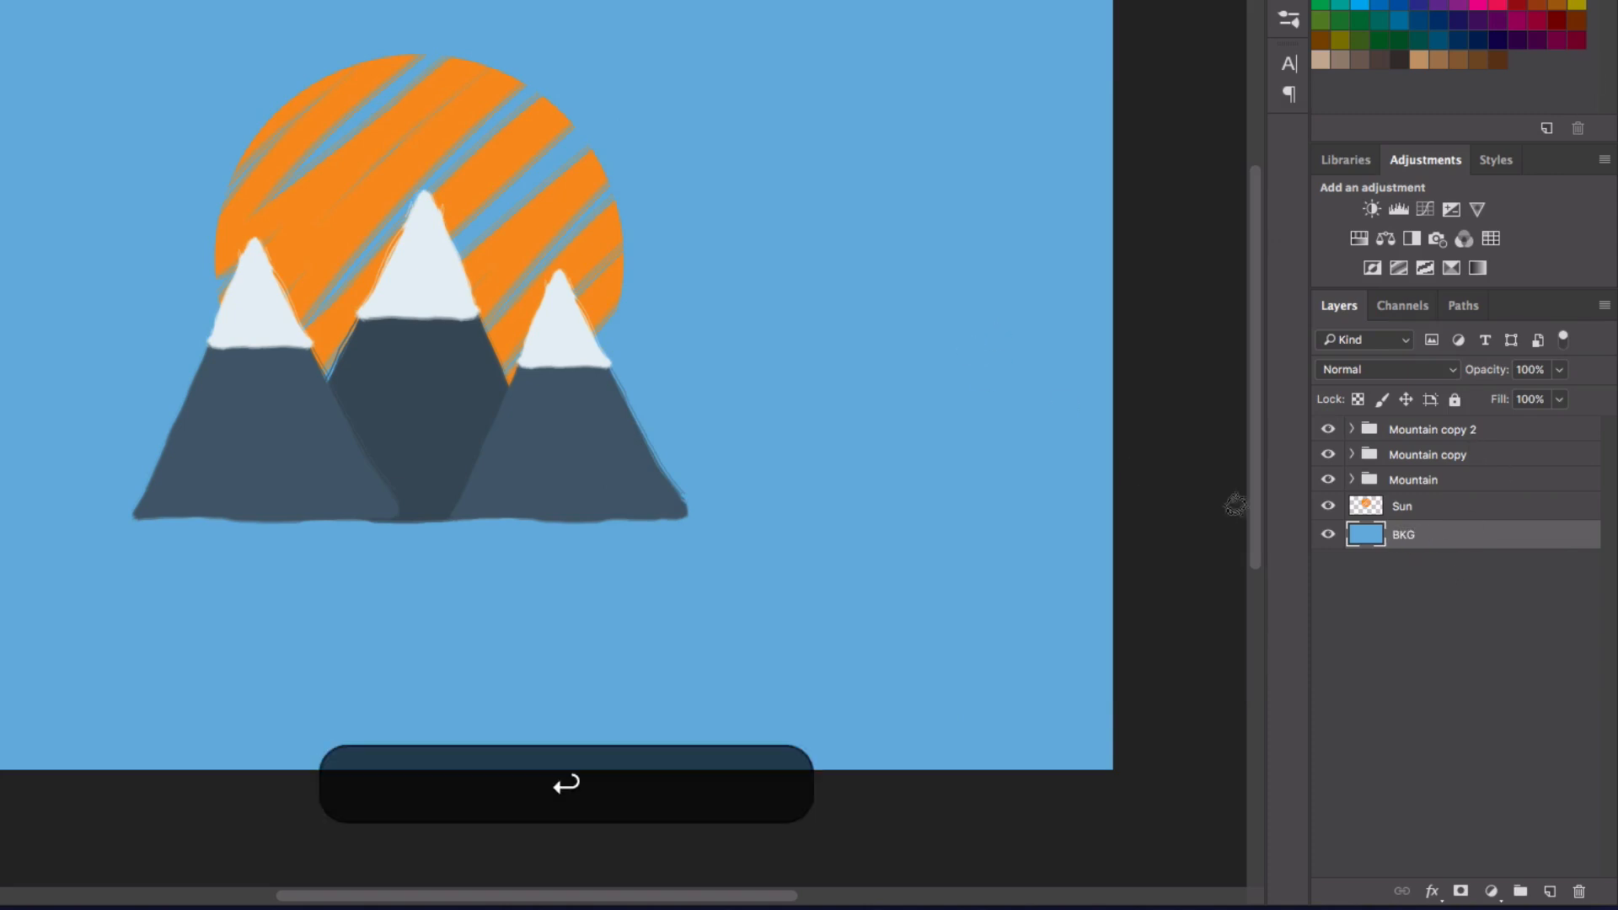
pyautogui.doubleClick(1467, 548)
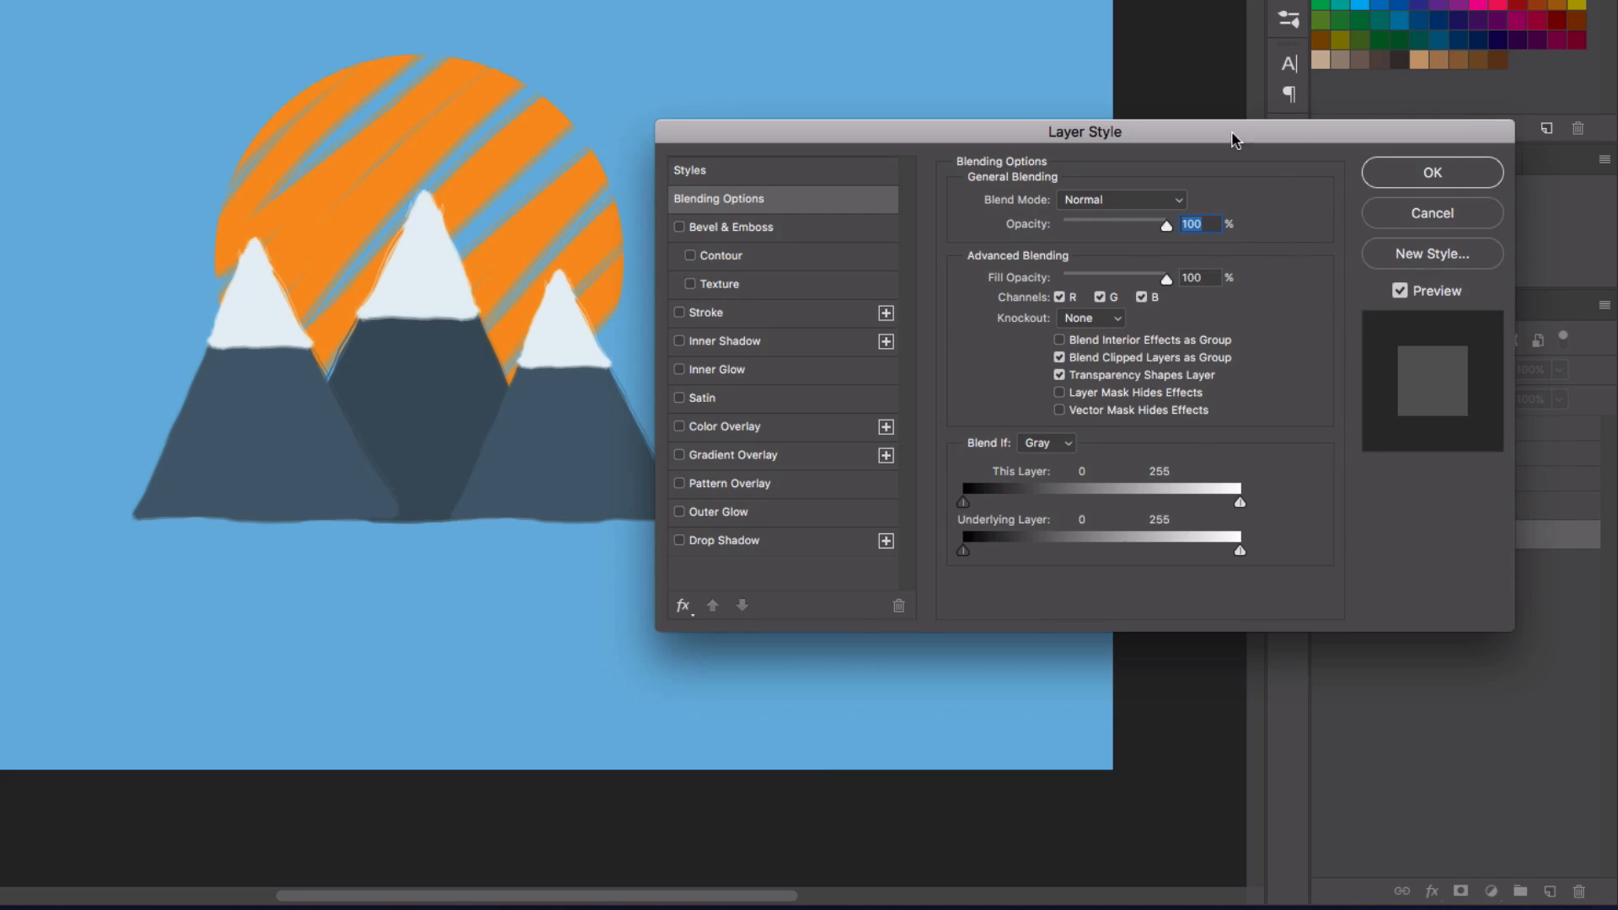
pyautogui.click(1442, 215)
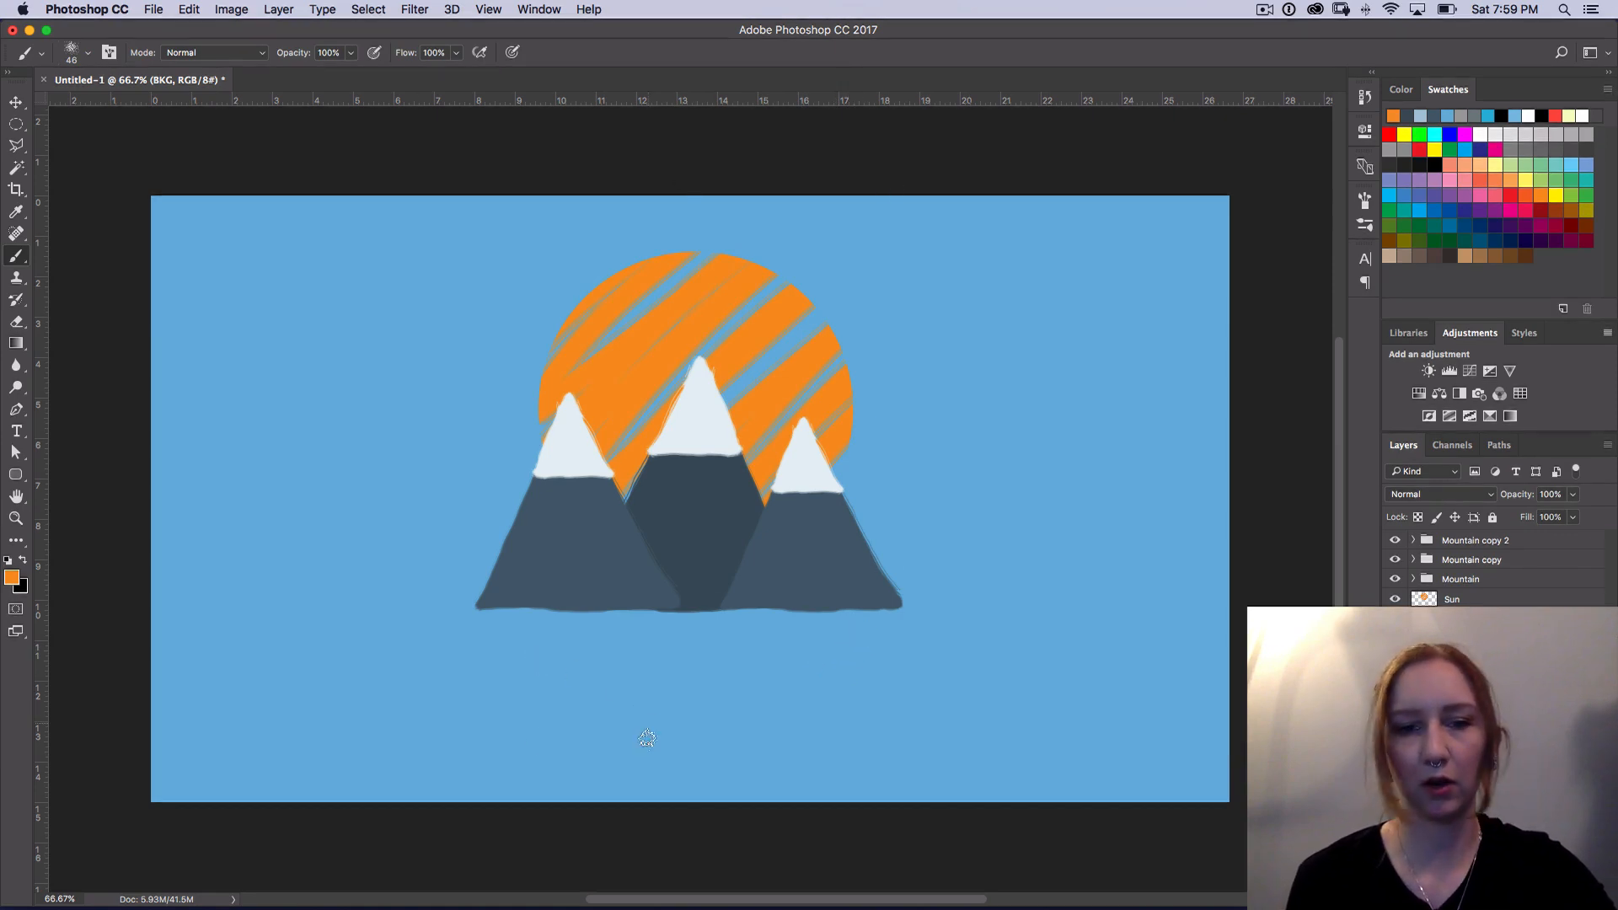
pyautogui.press('t')
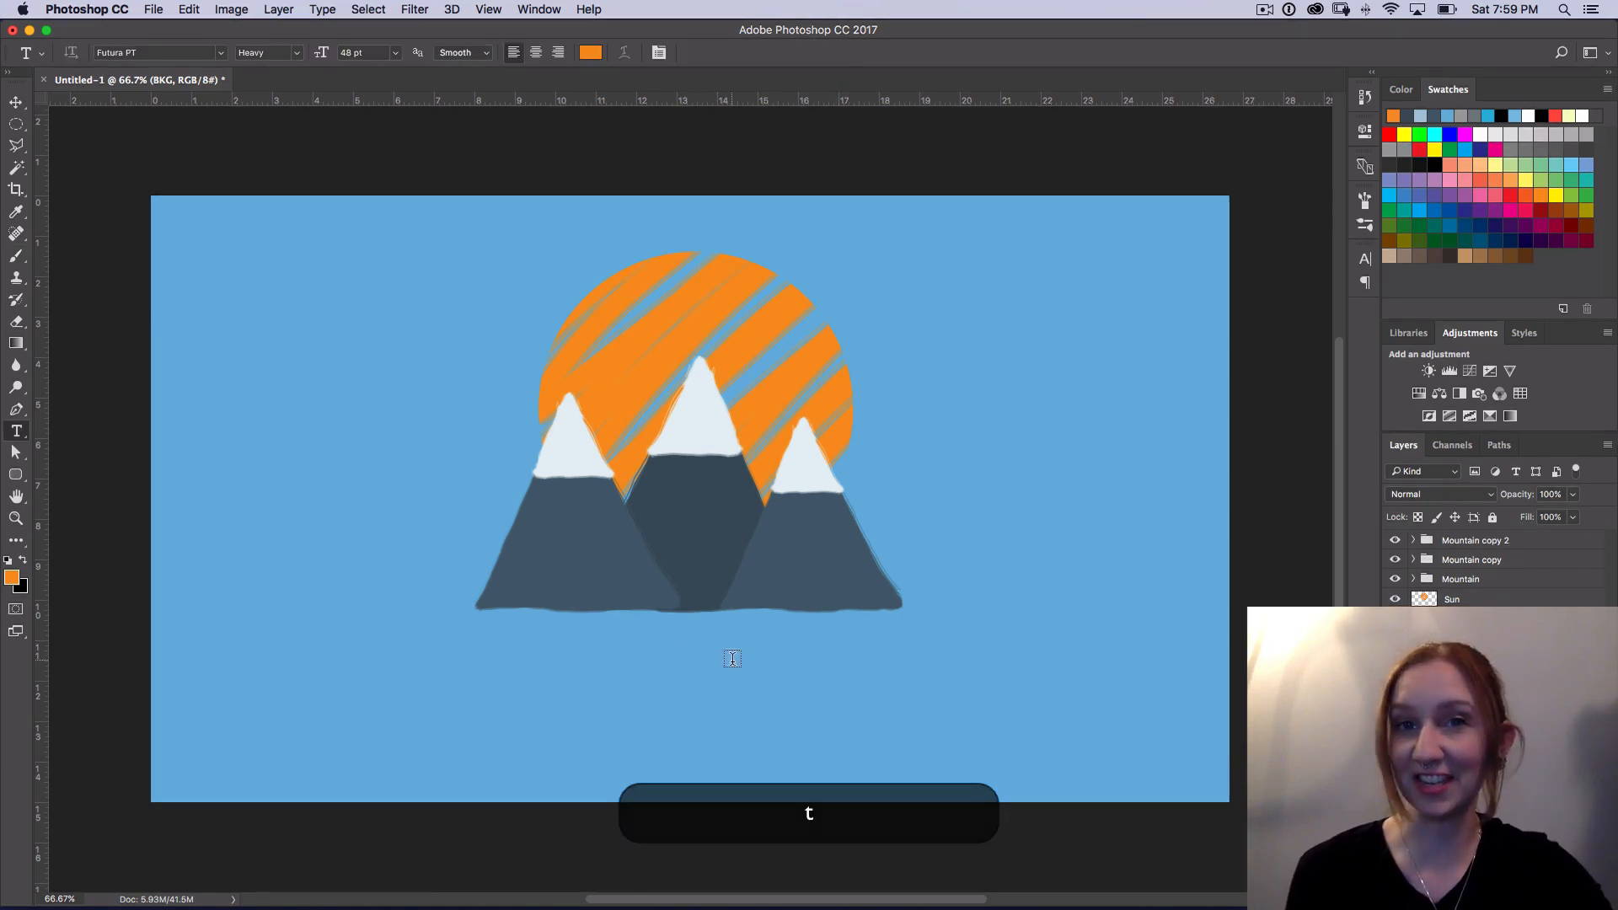
pyautogui.click(561, 669)
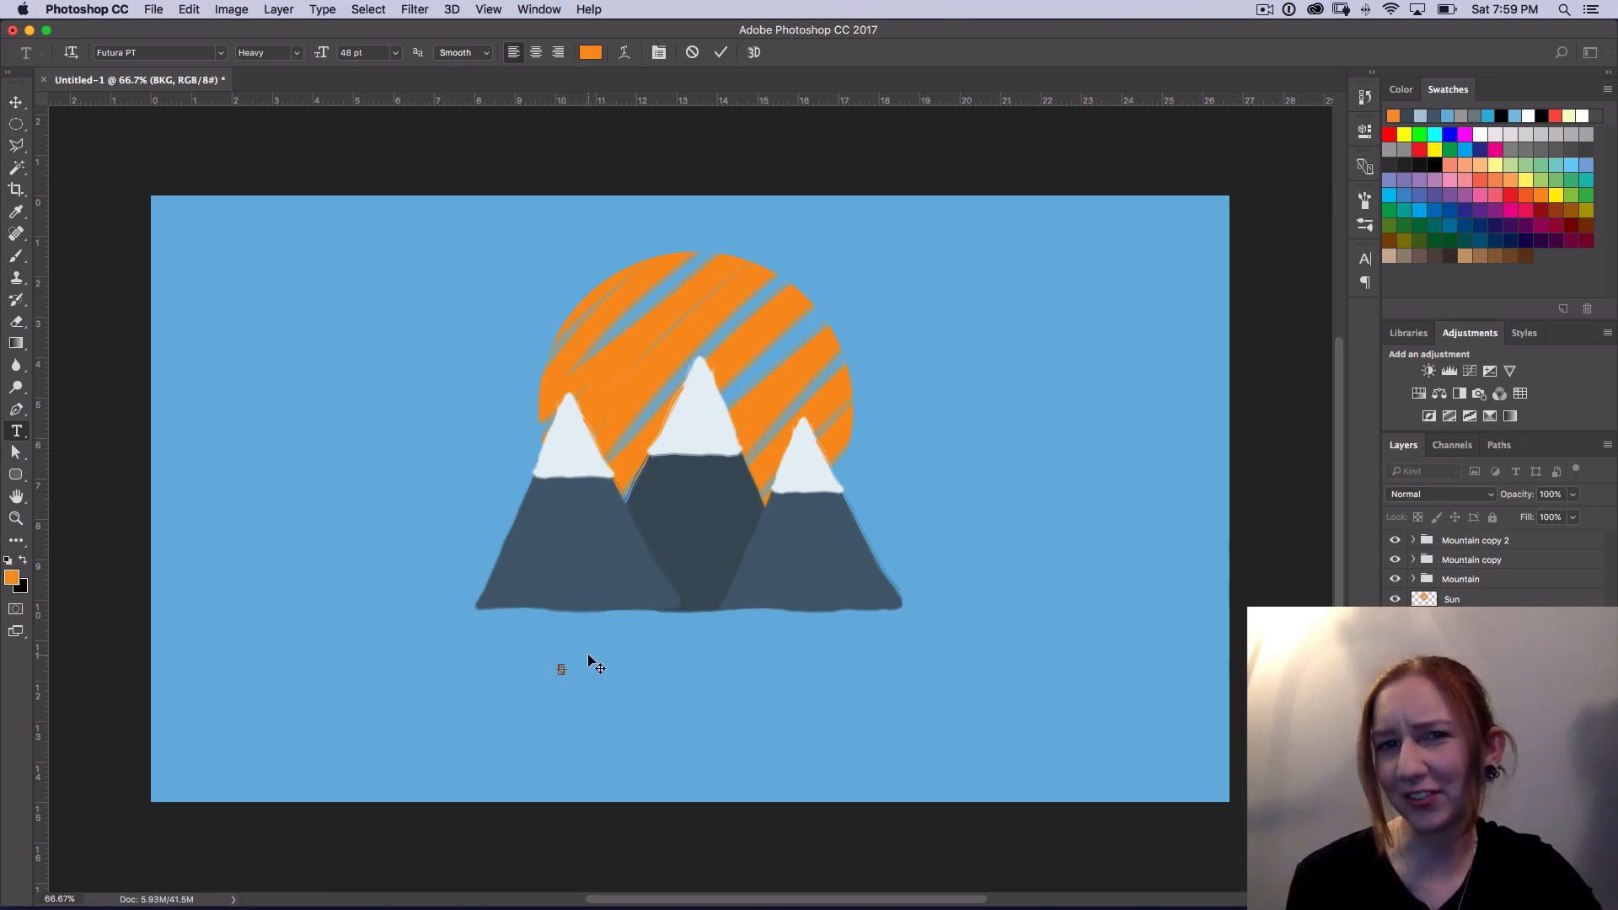
pyautogui.press('super')
pyautogui.press('super+z')
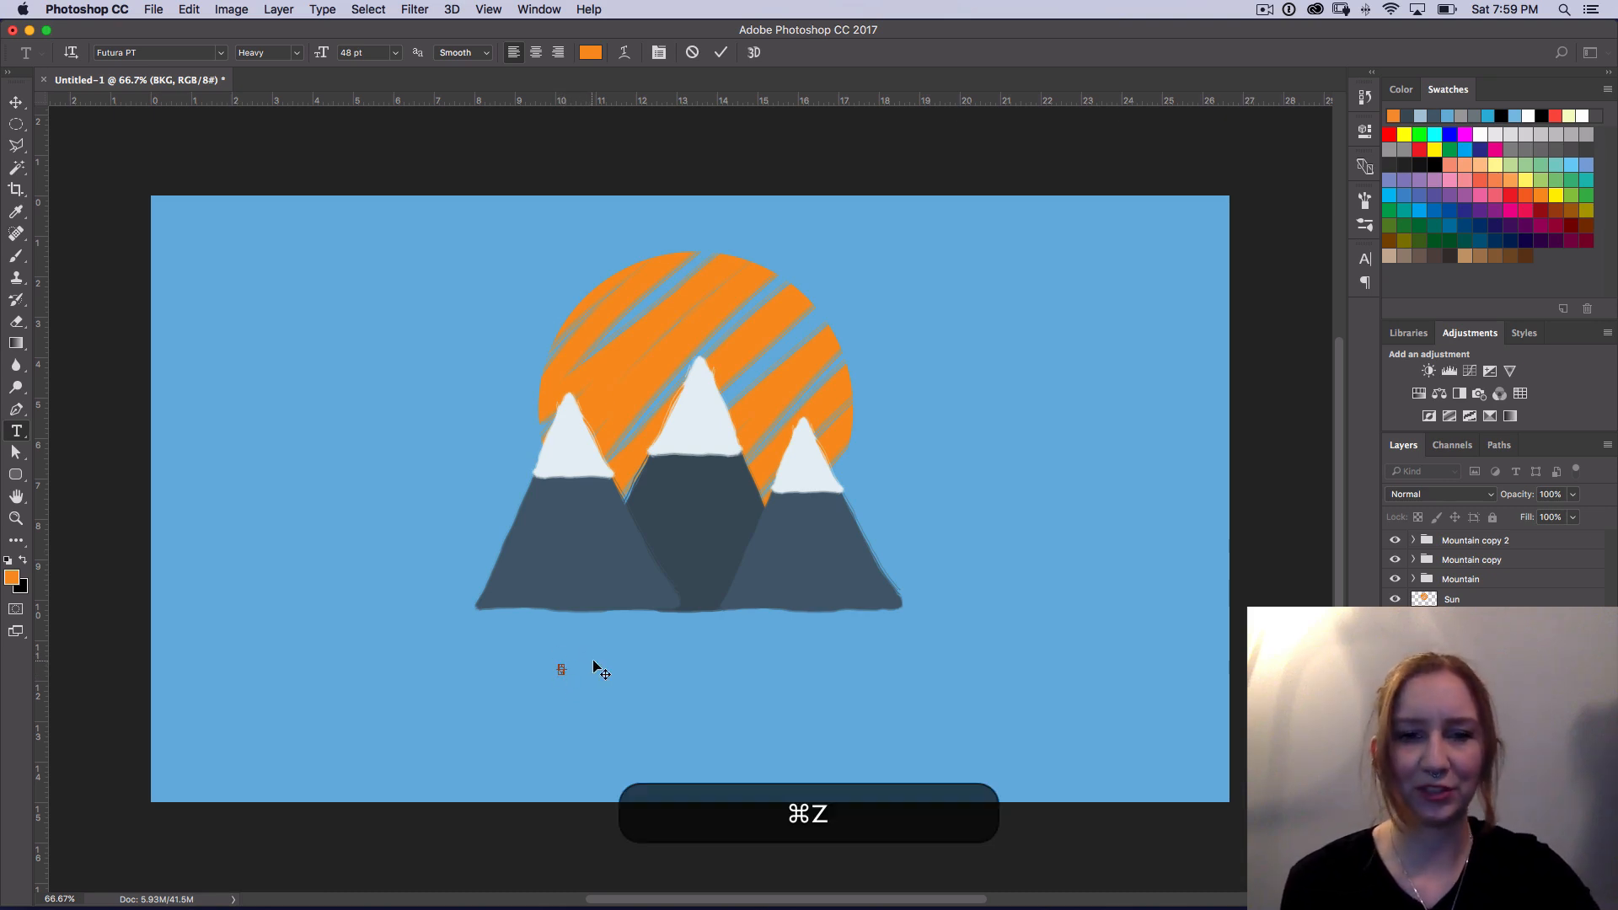
pyautogui.press('super+BackSpace')
pyautogui.press('BackSpace')
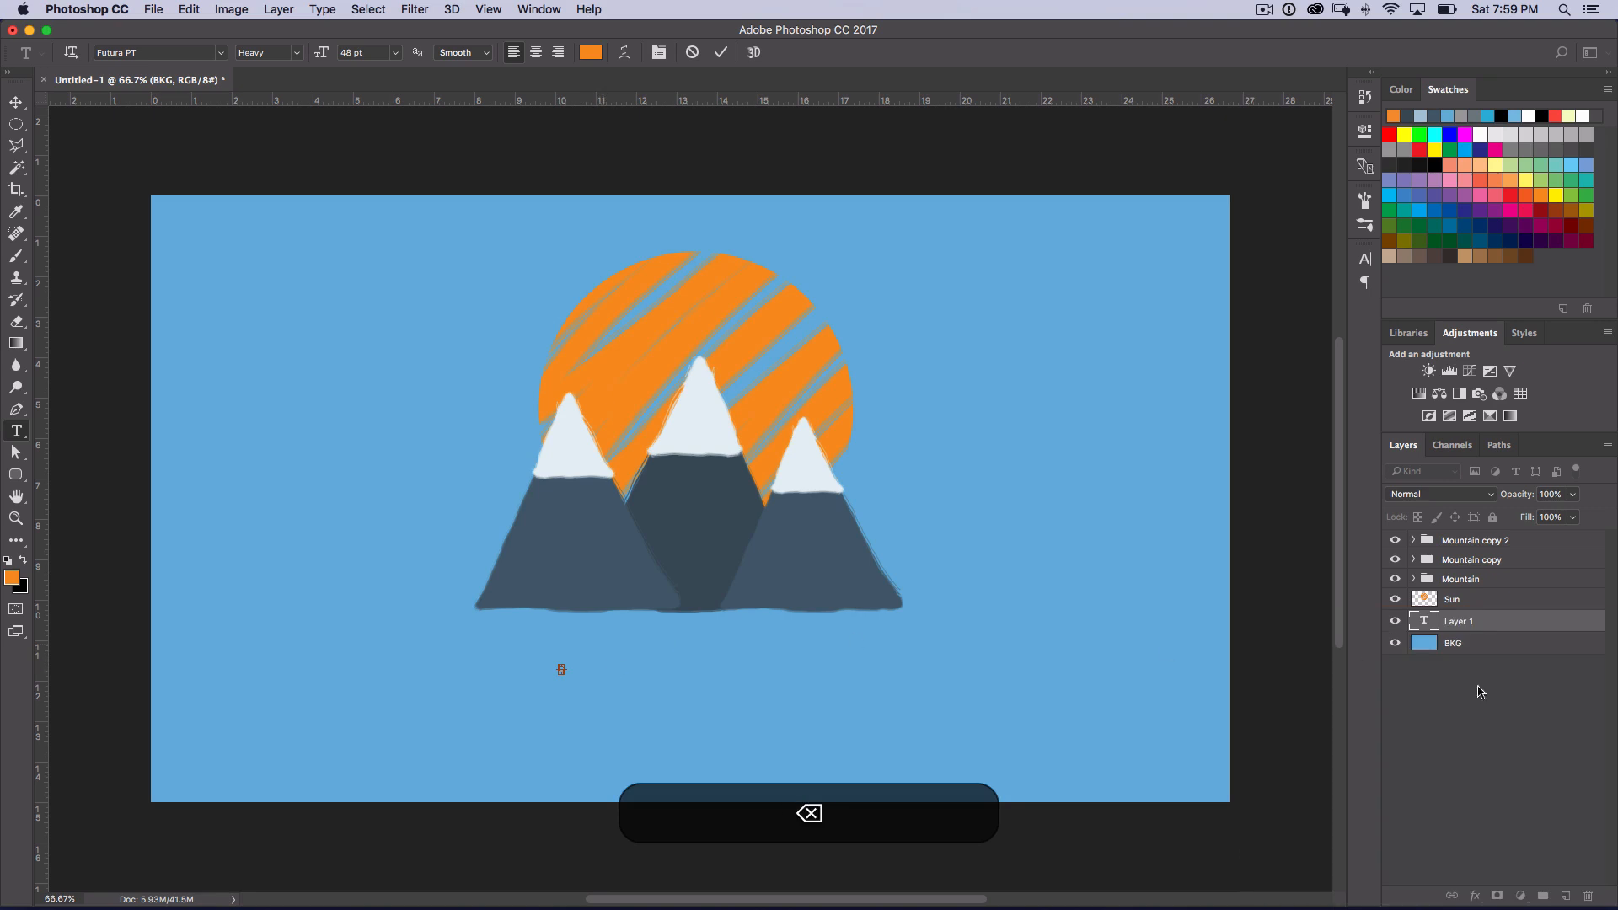
pyautogui.click(1487, 630)
pyautogui.moveTo(1504, 632); pyautogui.dragTo(1587, 893)
pyautogui.press('t')
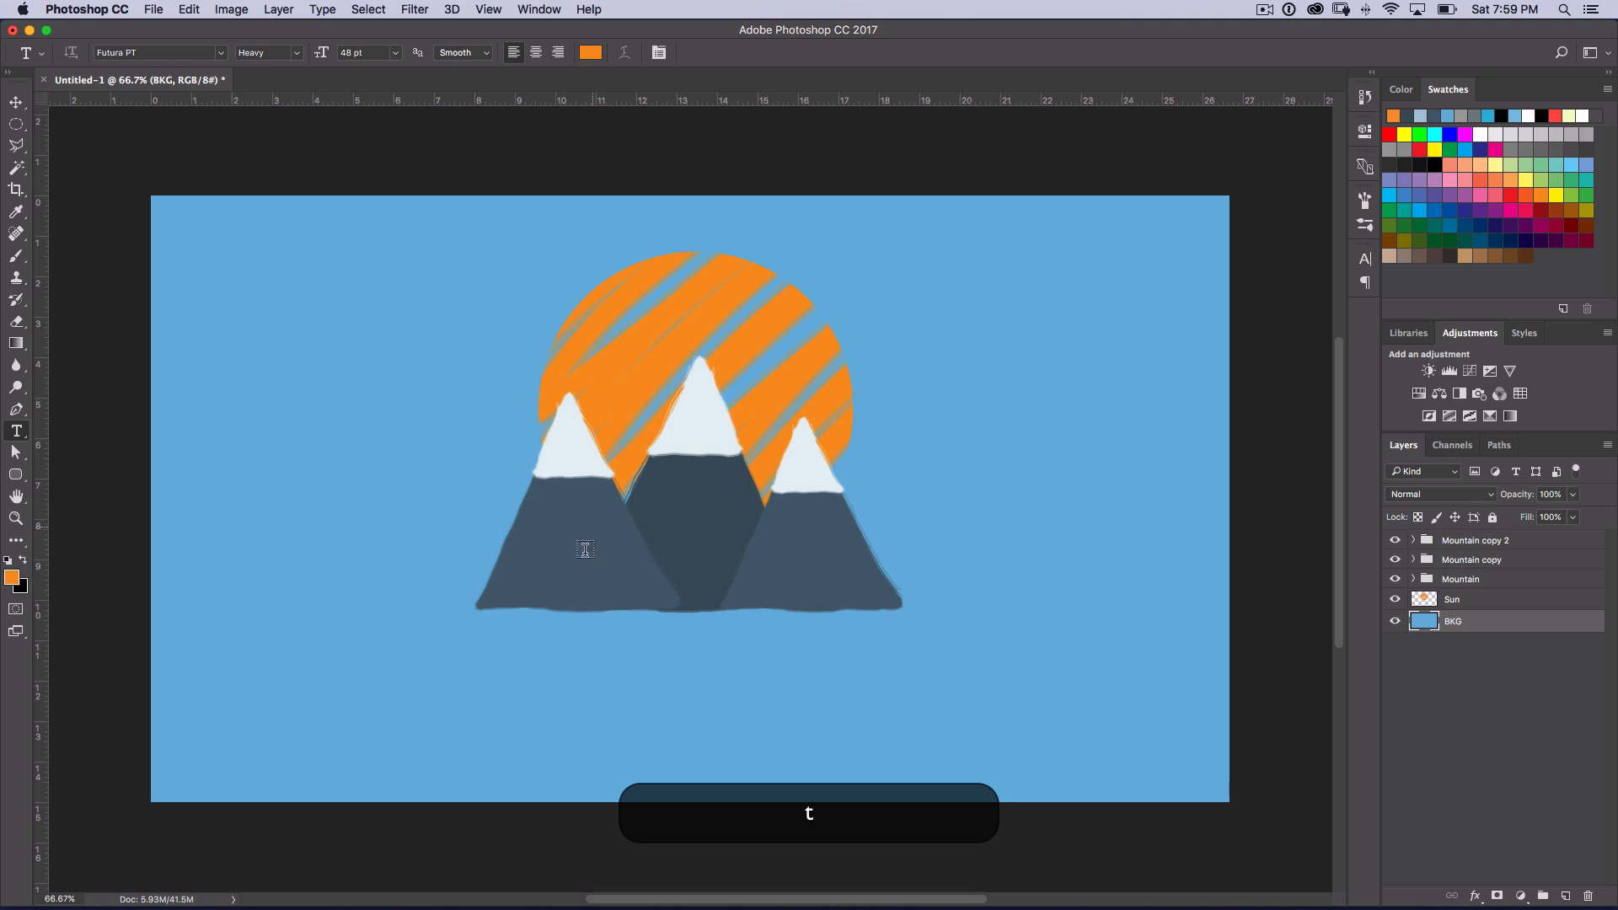
pyautogui.click(543, 660)
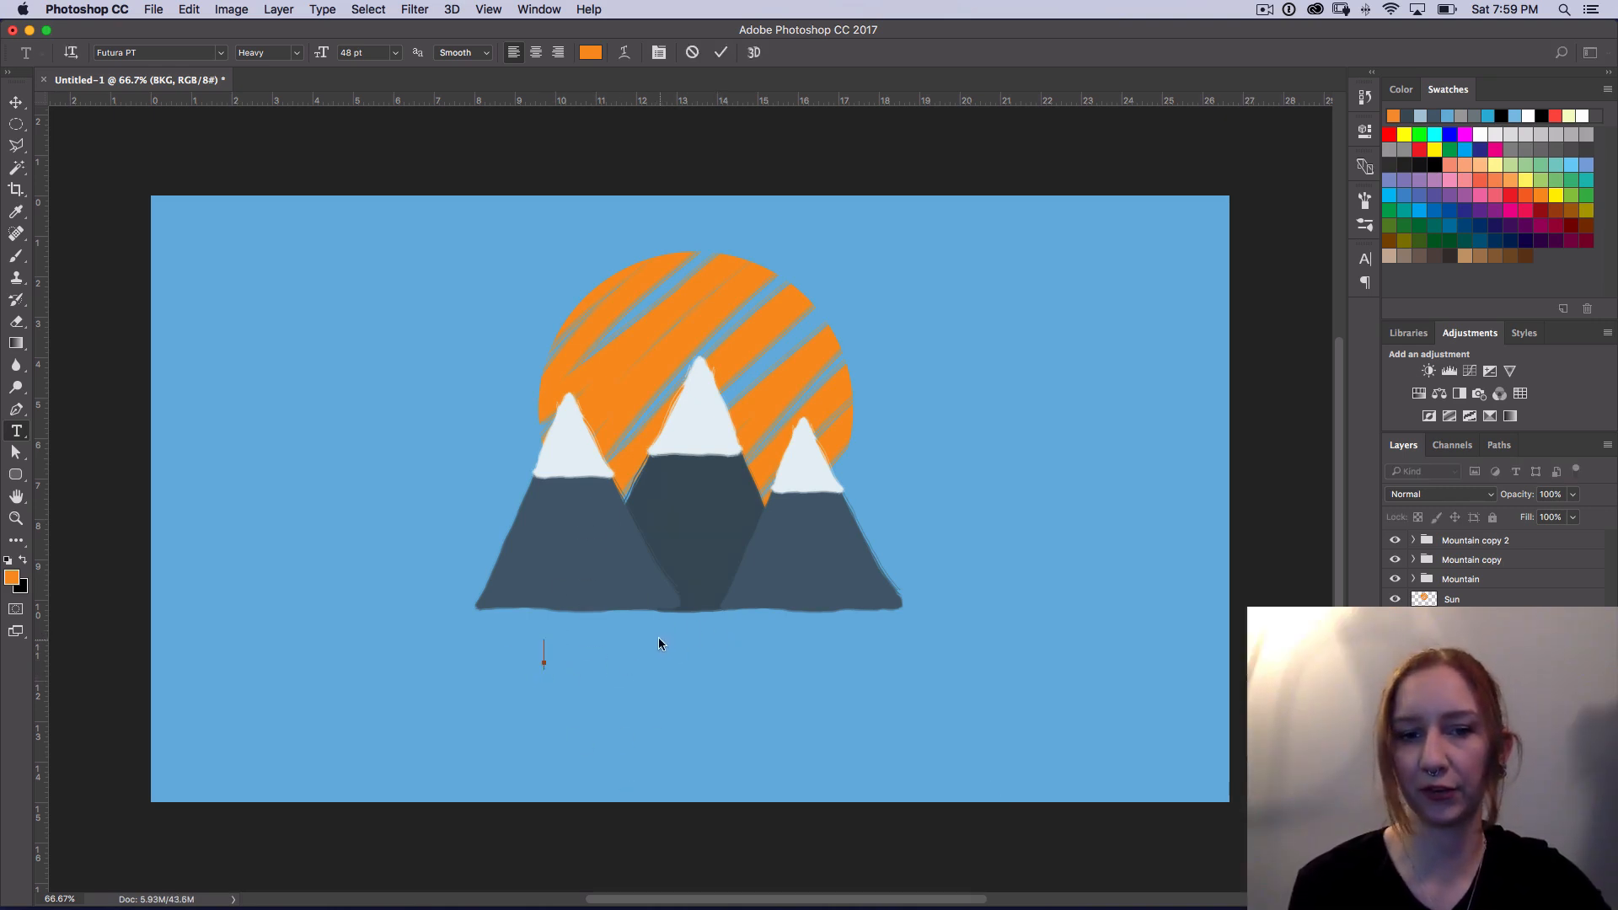
pyautogui.press('super+z')
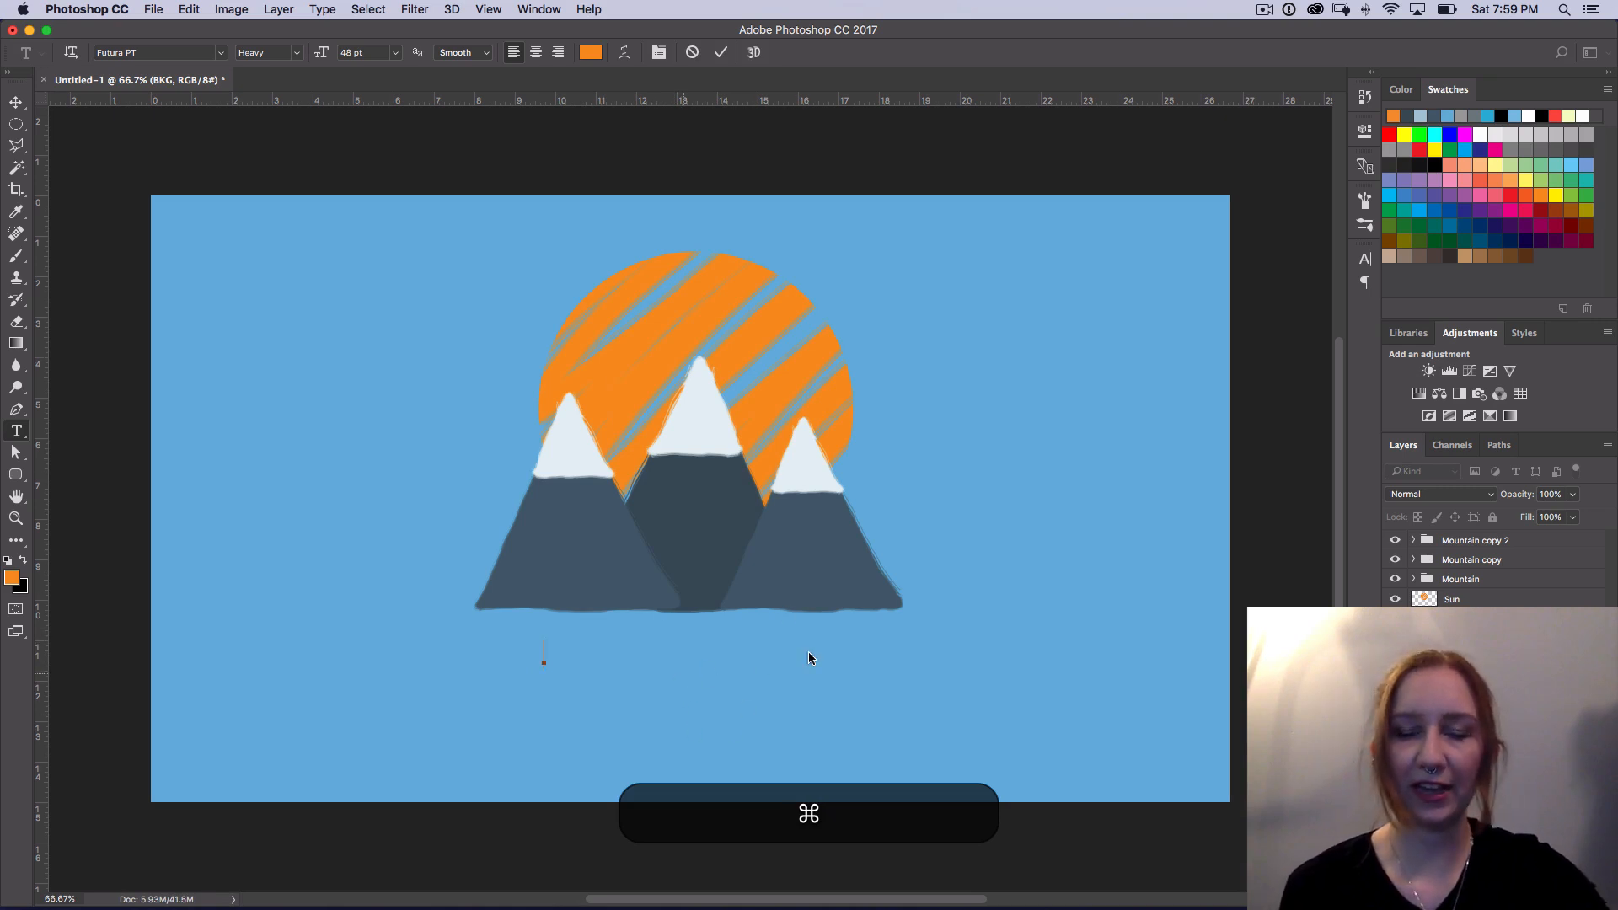
pyautogui.press('super+z')
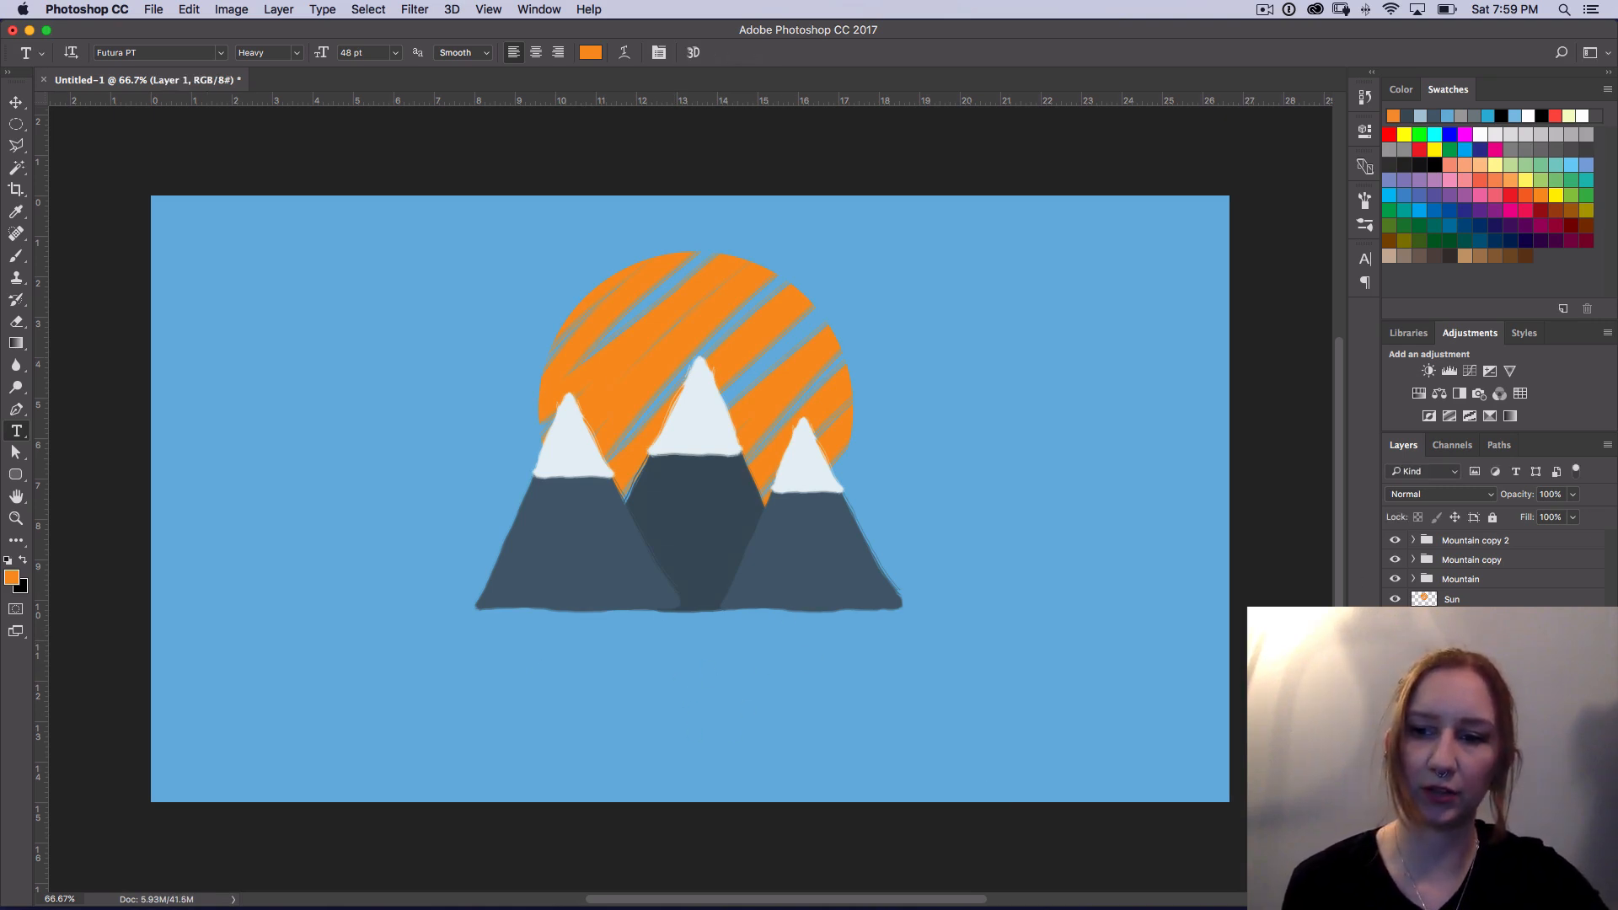
pyautogui.press('super+z')
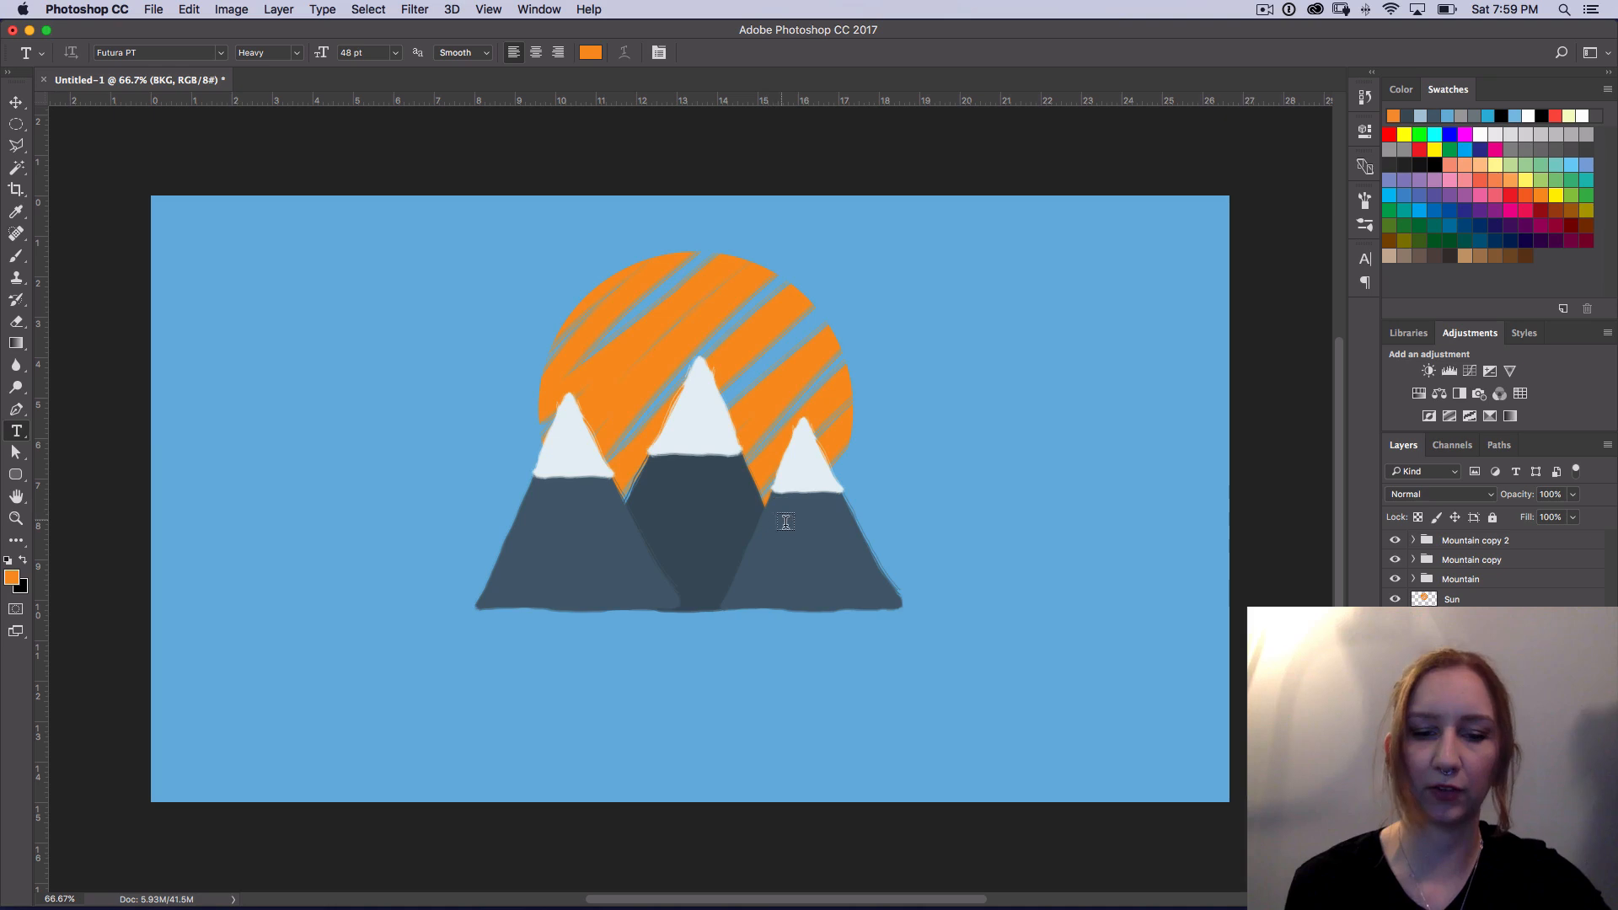
# Step: Try a paragraph text box below the mountains with random placeholder letters, and delete that text layer
pyautogui.moveTo(522, 637); pyautogui.dragTo(889, 725)
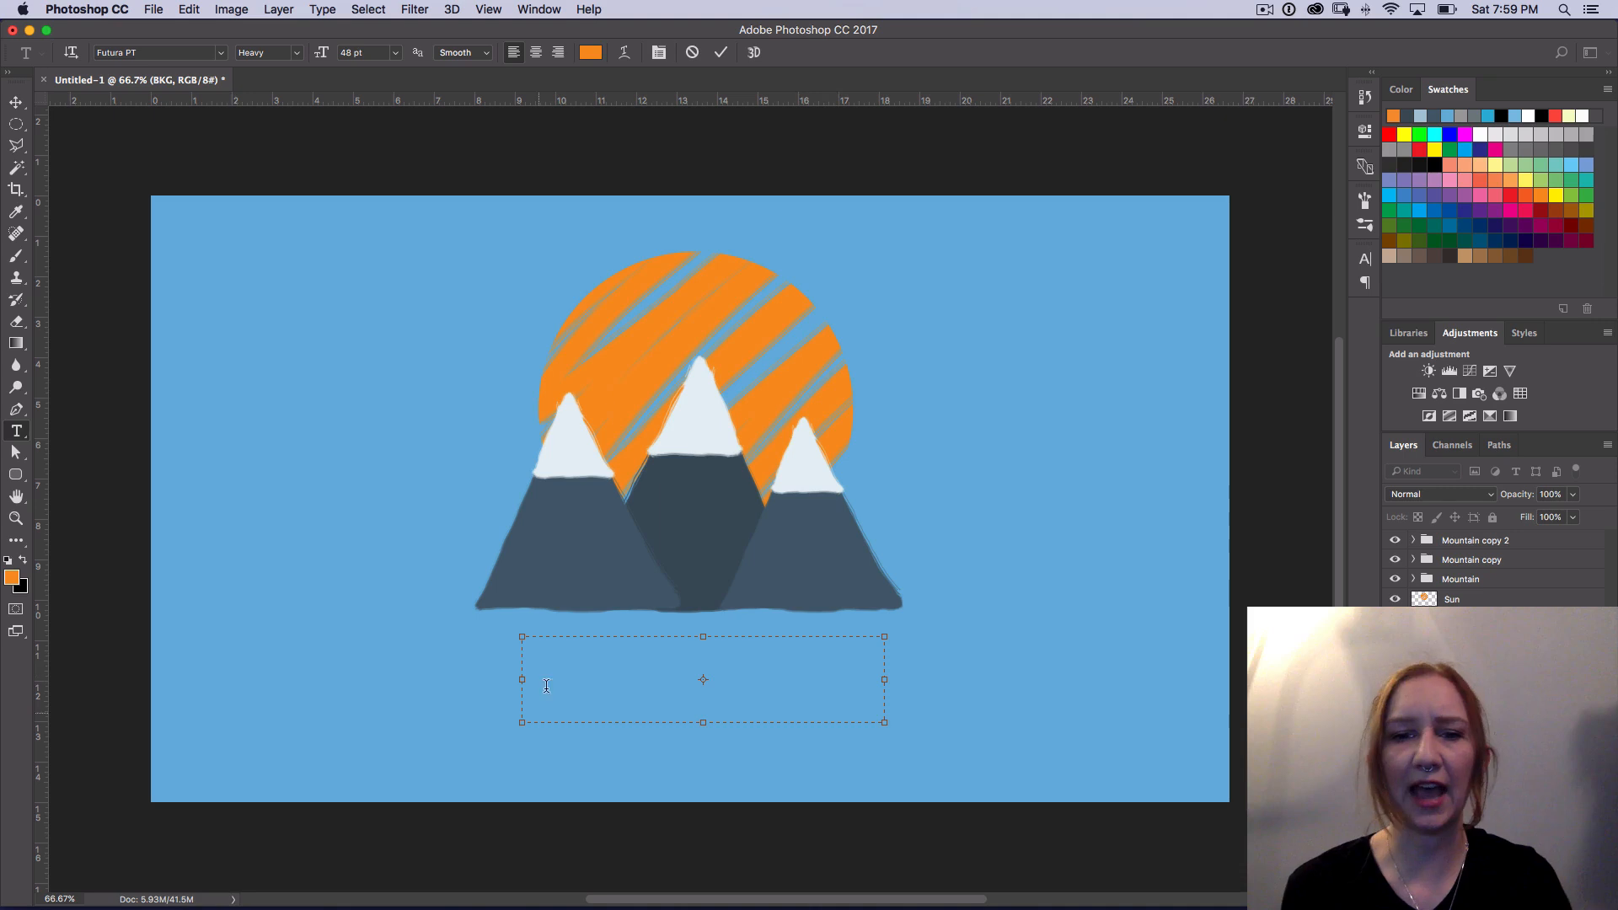
pyautogui.write('asdfjk')
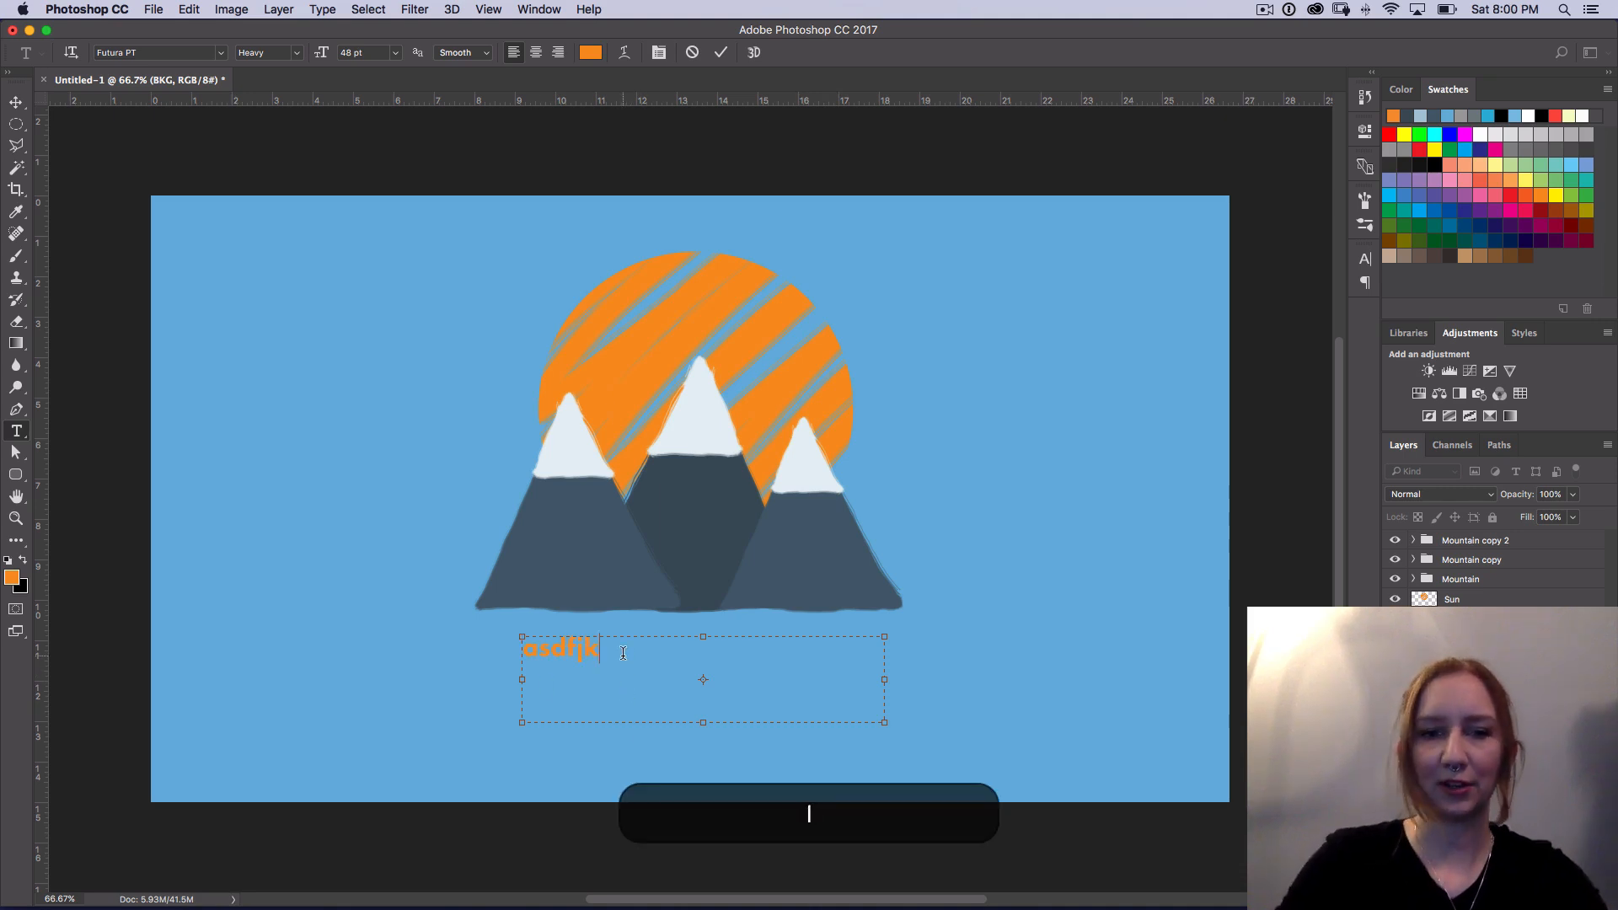
pyautogui.write('sdljfklasdjgkljsdafkjads;lj')
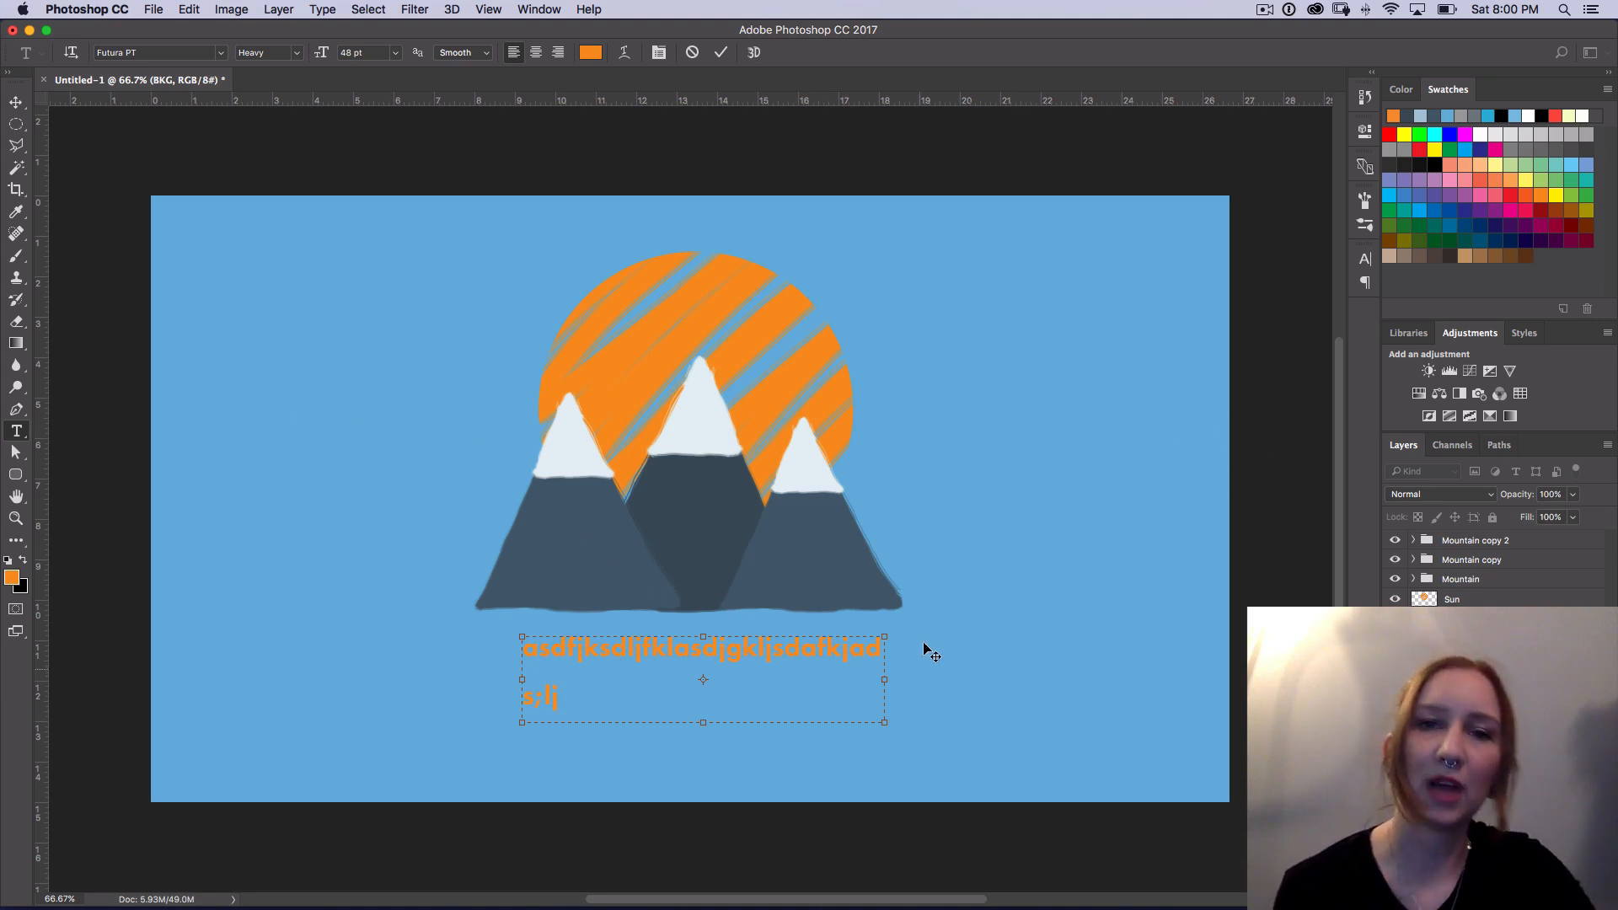
pyautogui.press('super+Return')
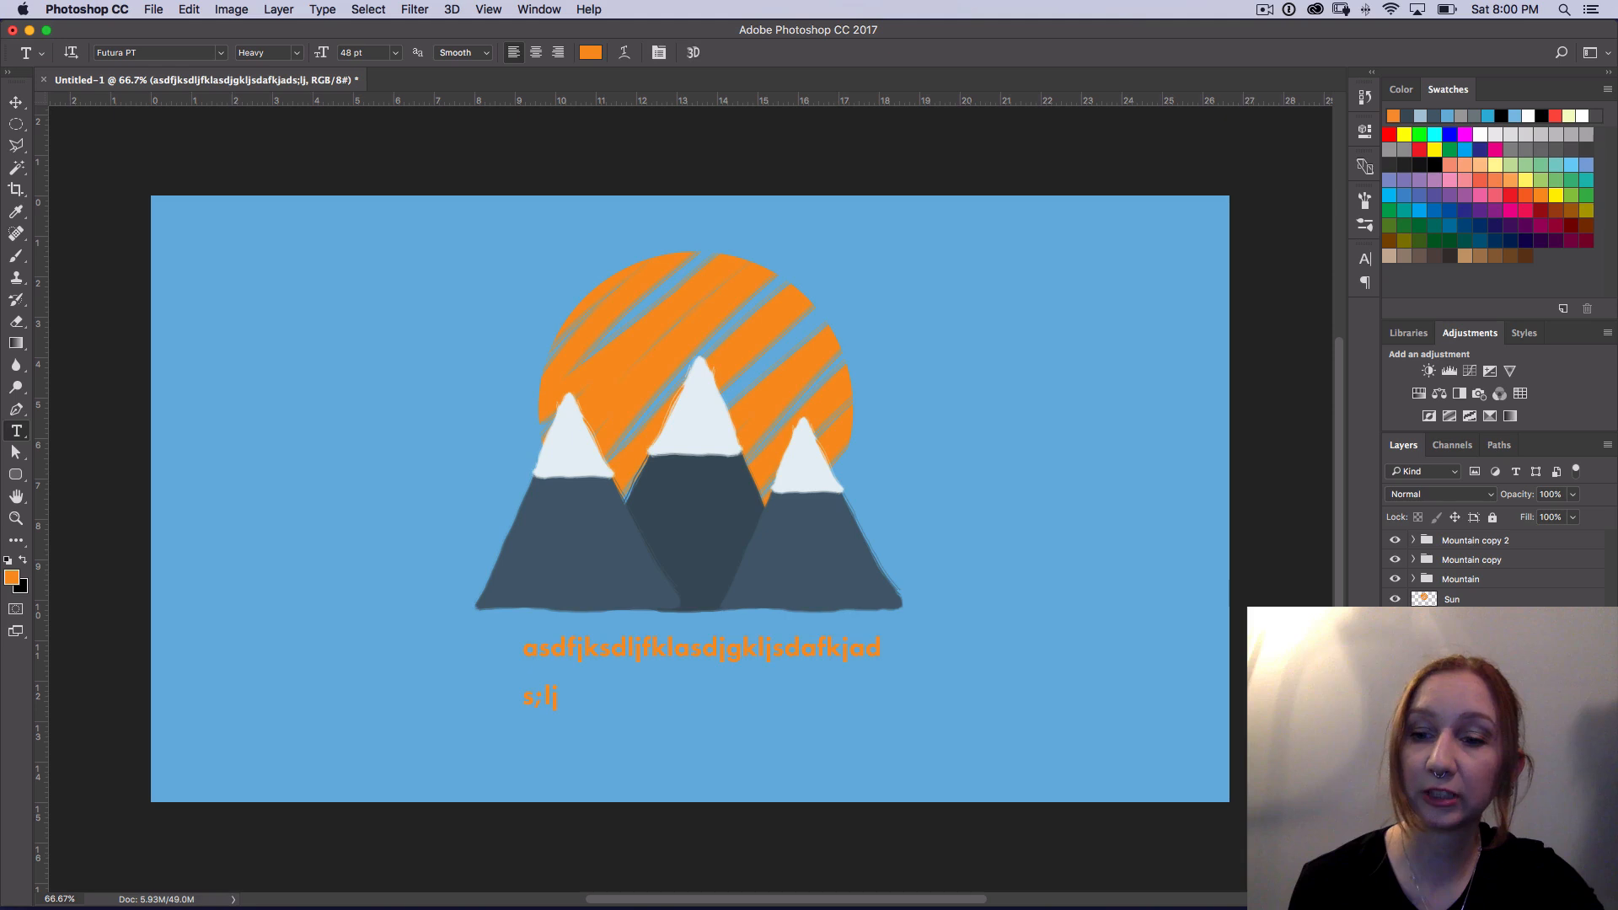
pyautogui.press('Delete')
# Step: Add a single line of orange point text reading "Adventure Awaits" below the mountains
pyautogui.click(548, 664)
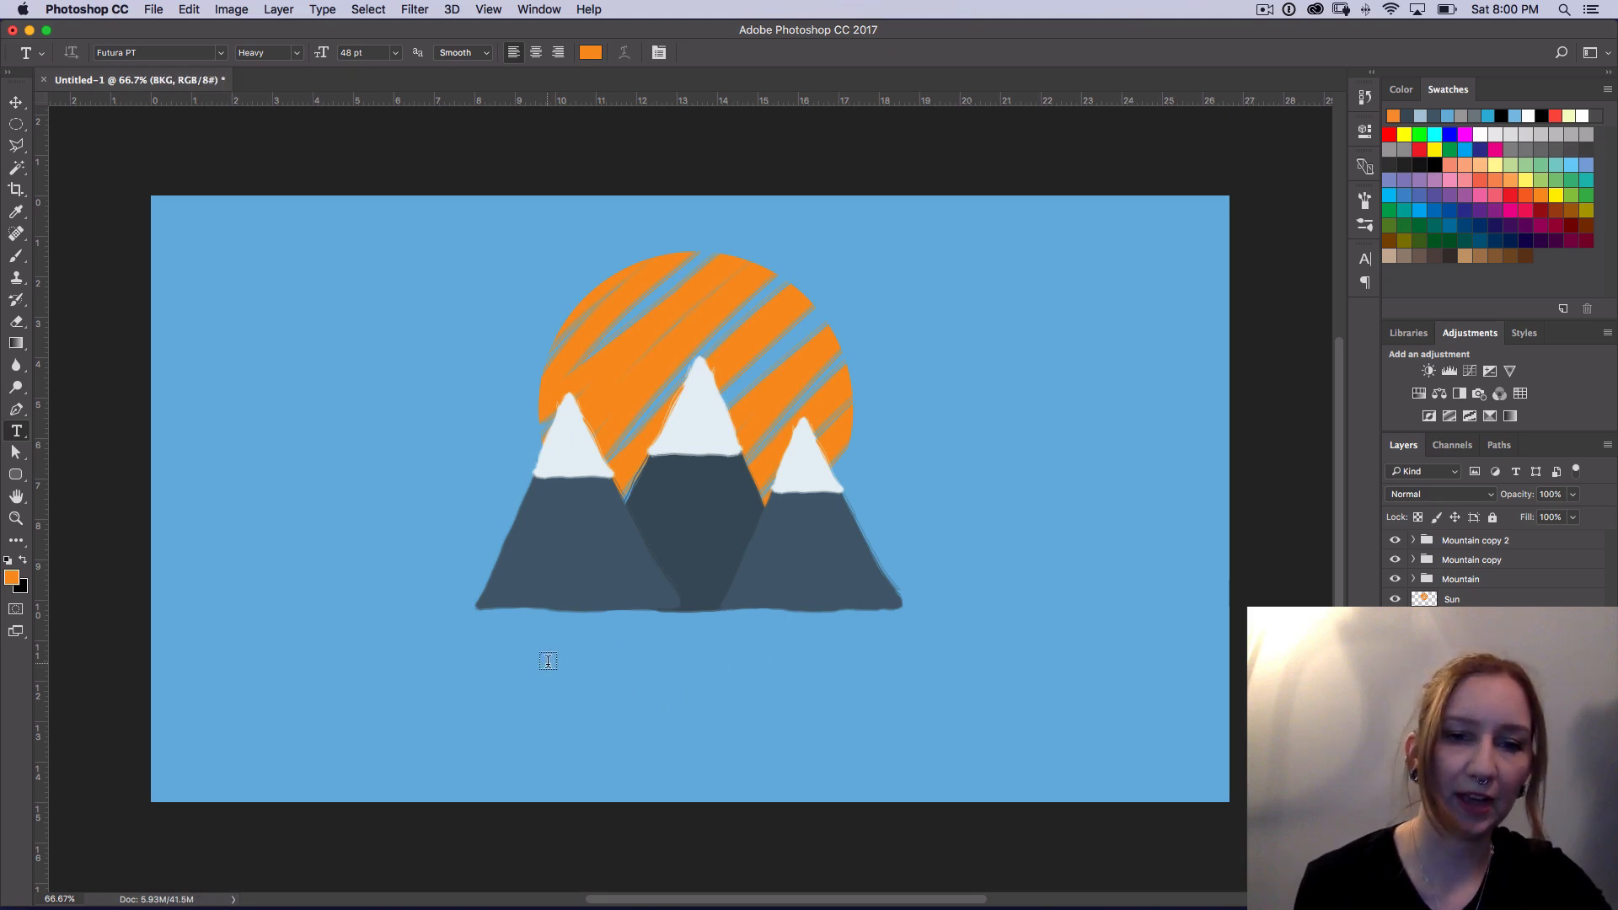
pyautogui.write('Adven')
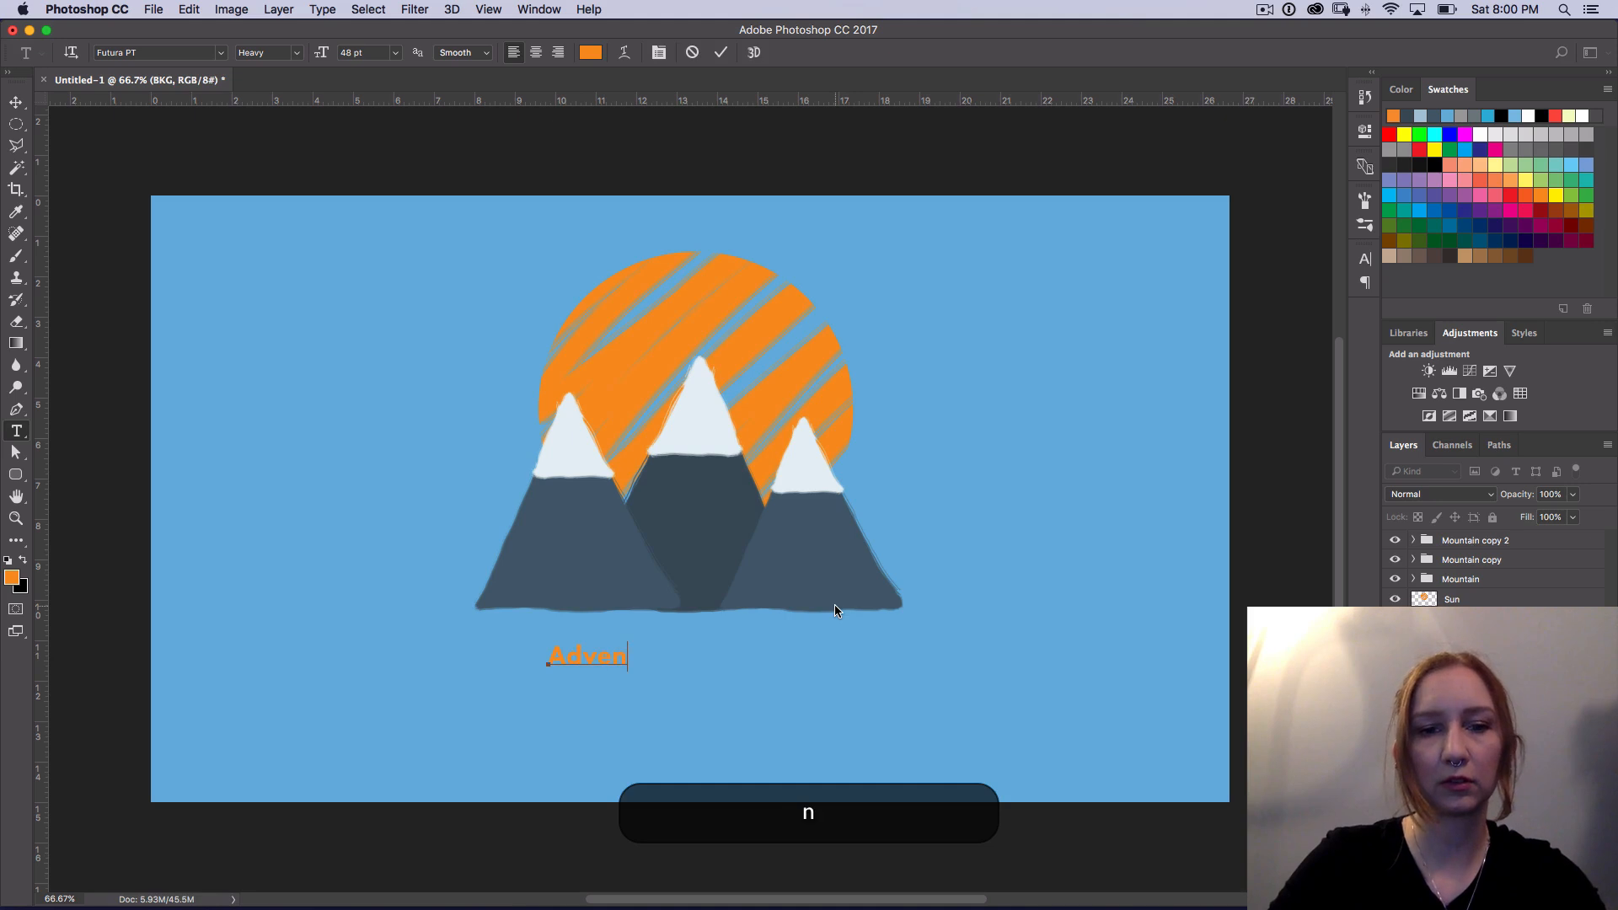
pyautogui.press('BackSpace')
pyautogui.write('ture')
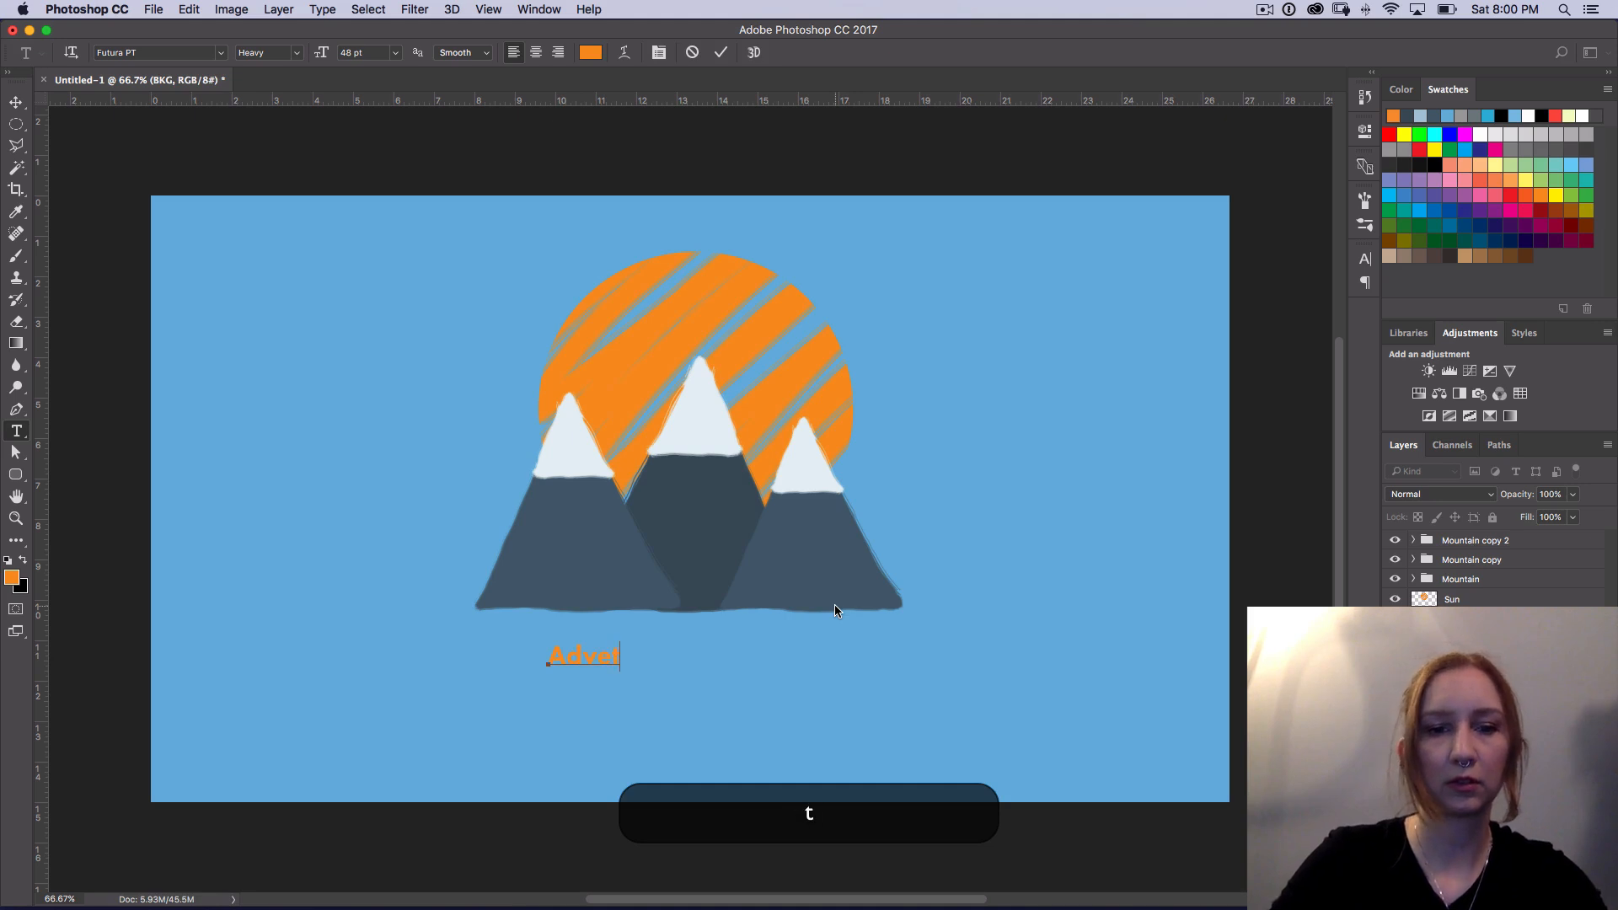
pyautogui.press('BackSpace')
pyautogui.press('BackSpace')
pyautogui.press('BackSpace')
pyautogui.press('BackSpace')
pyautogui.press('BackSpace')
pyautogui.write('nture Awaits')
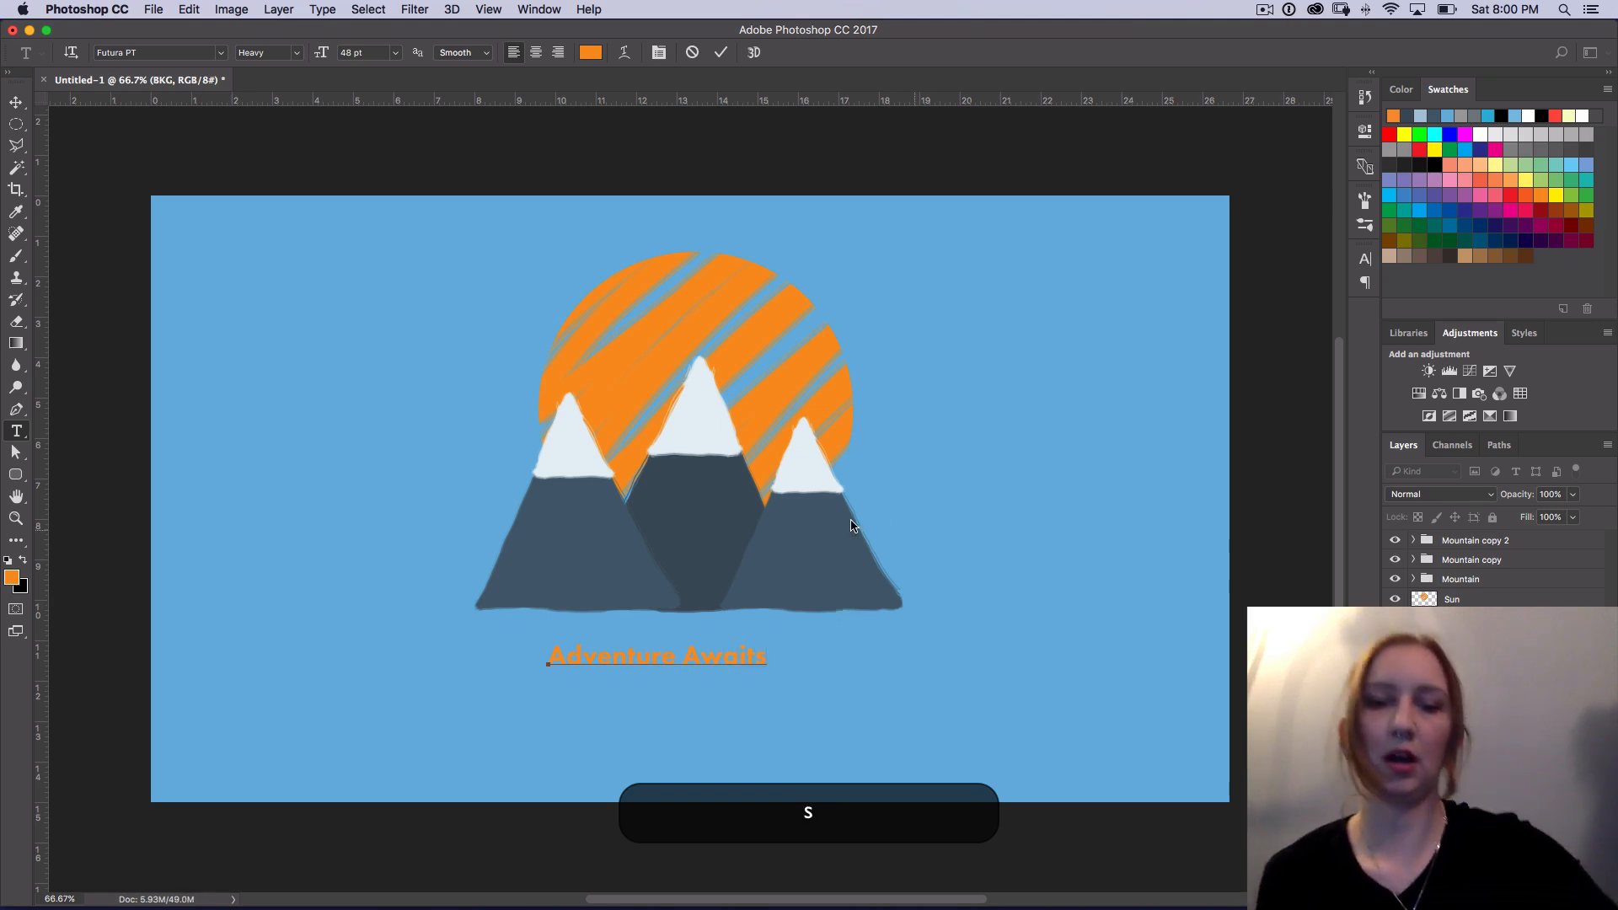
# Step: Set the Adventure Awaits text size to 72 pt and center the line closely beneath the mountains
pyautogui.moveTo(553, 656); pyautogui.dragTo(898, 498)
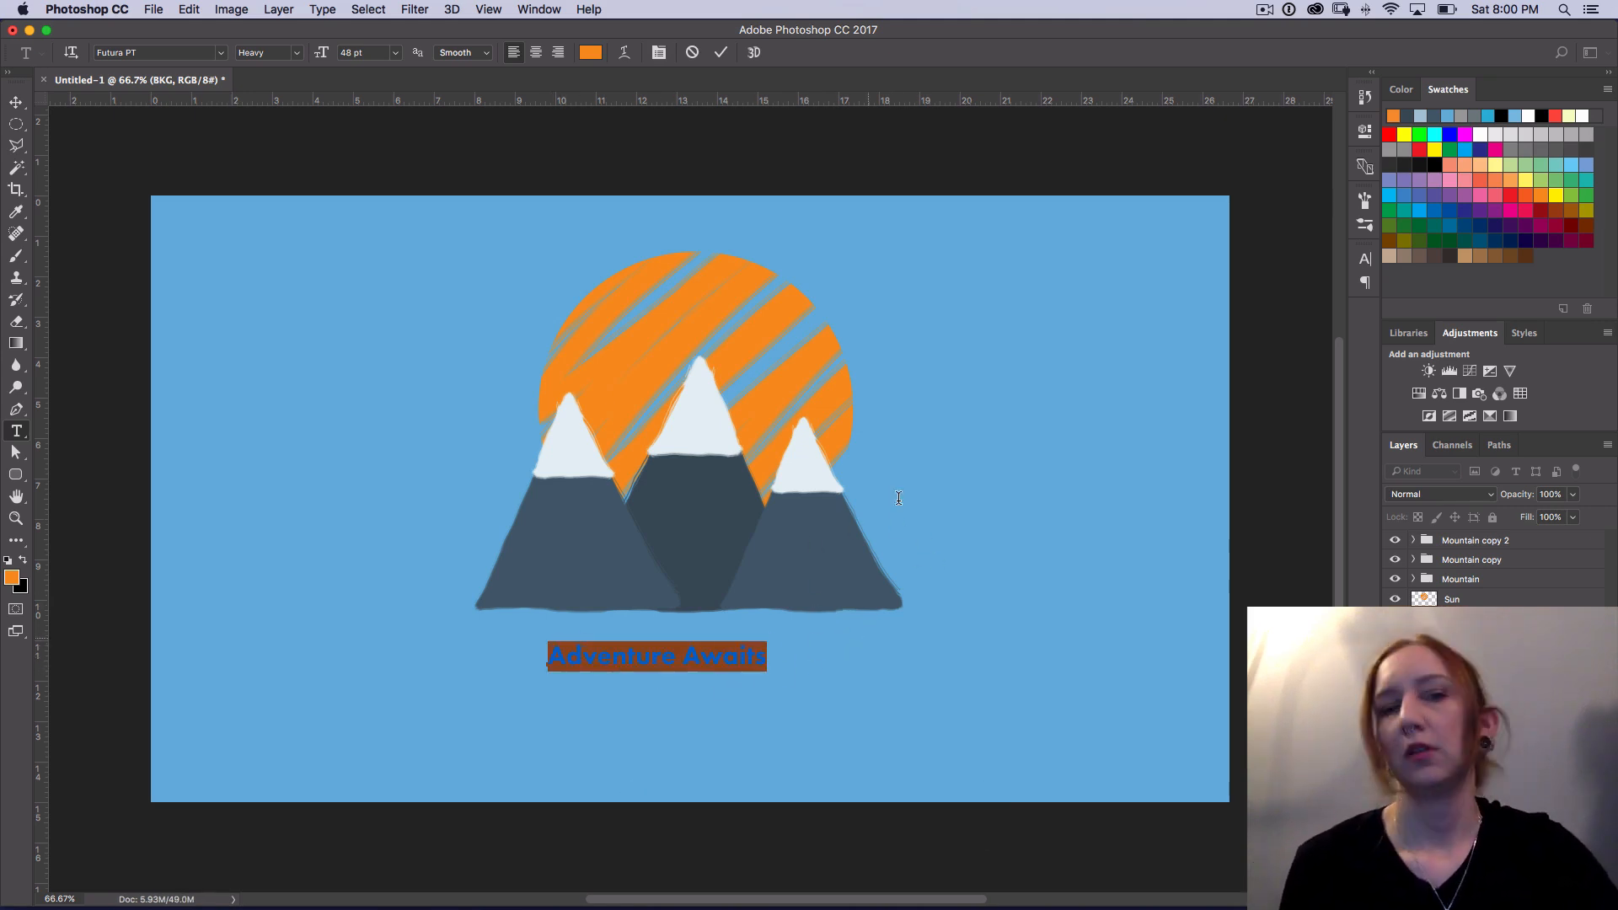
pyautogui.click(398, 55)
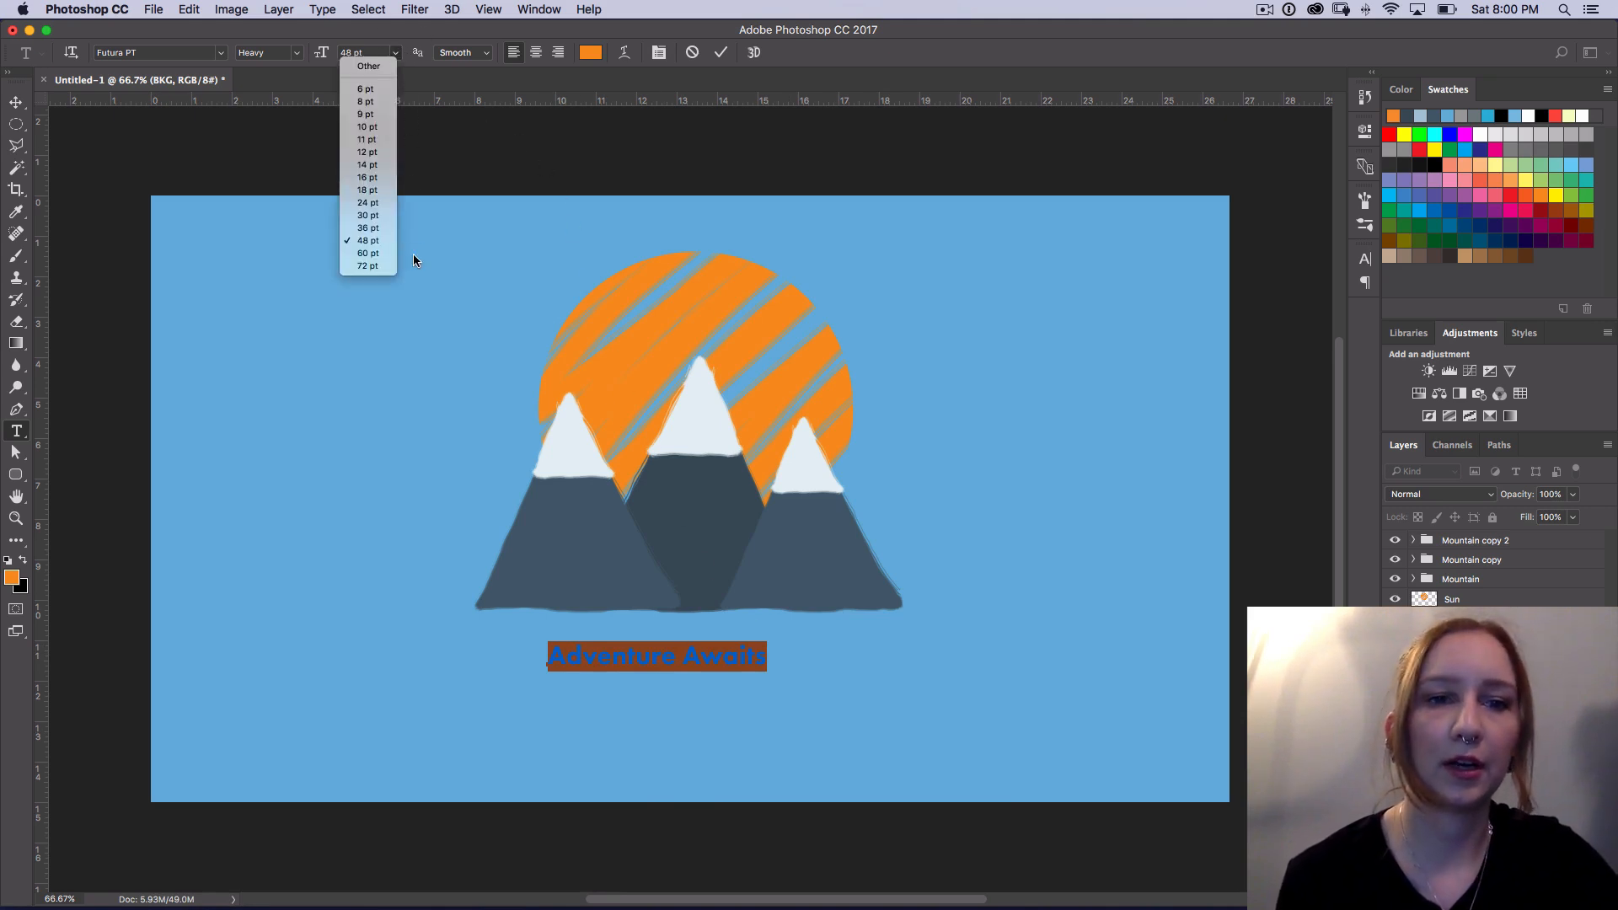
pyautogui.click(374, 264)
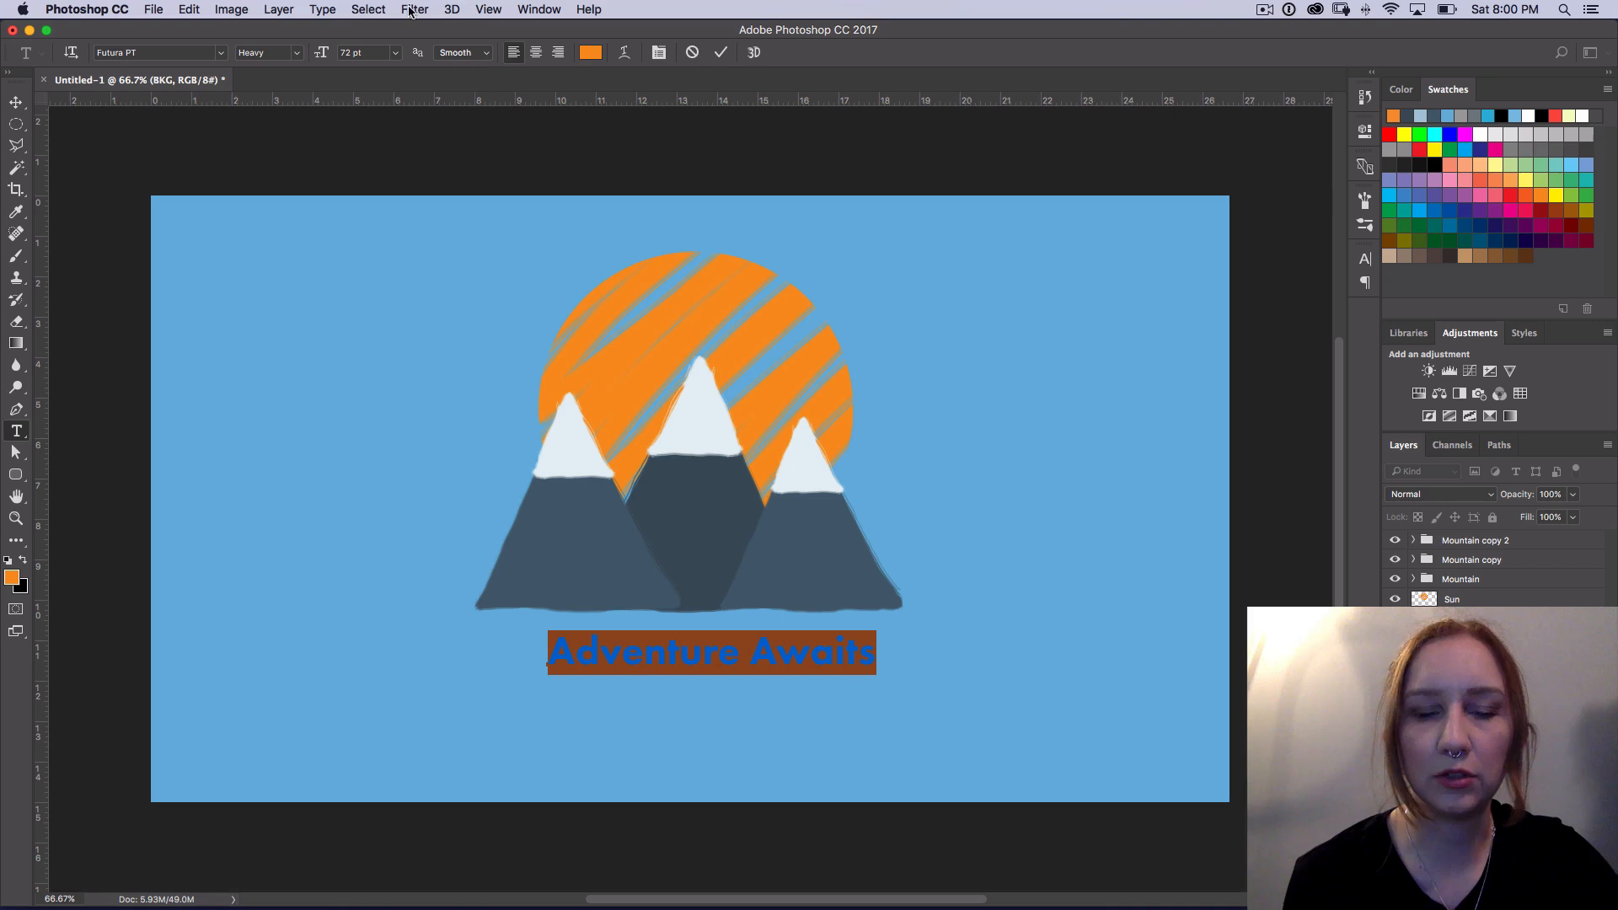
pyautogui.click(16, 101)
pyautogui.moveTo(808, 663); pyautogui.dragTo(777, 656)
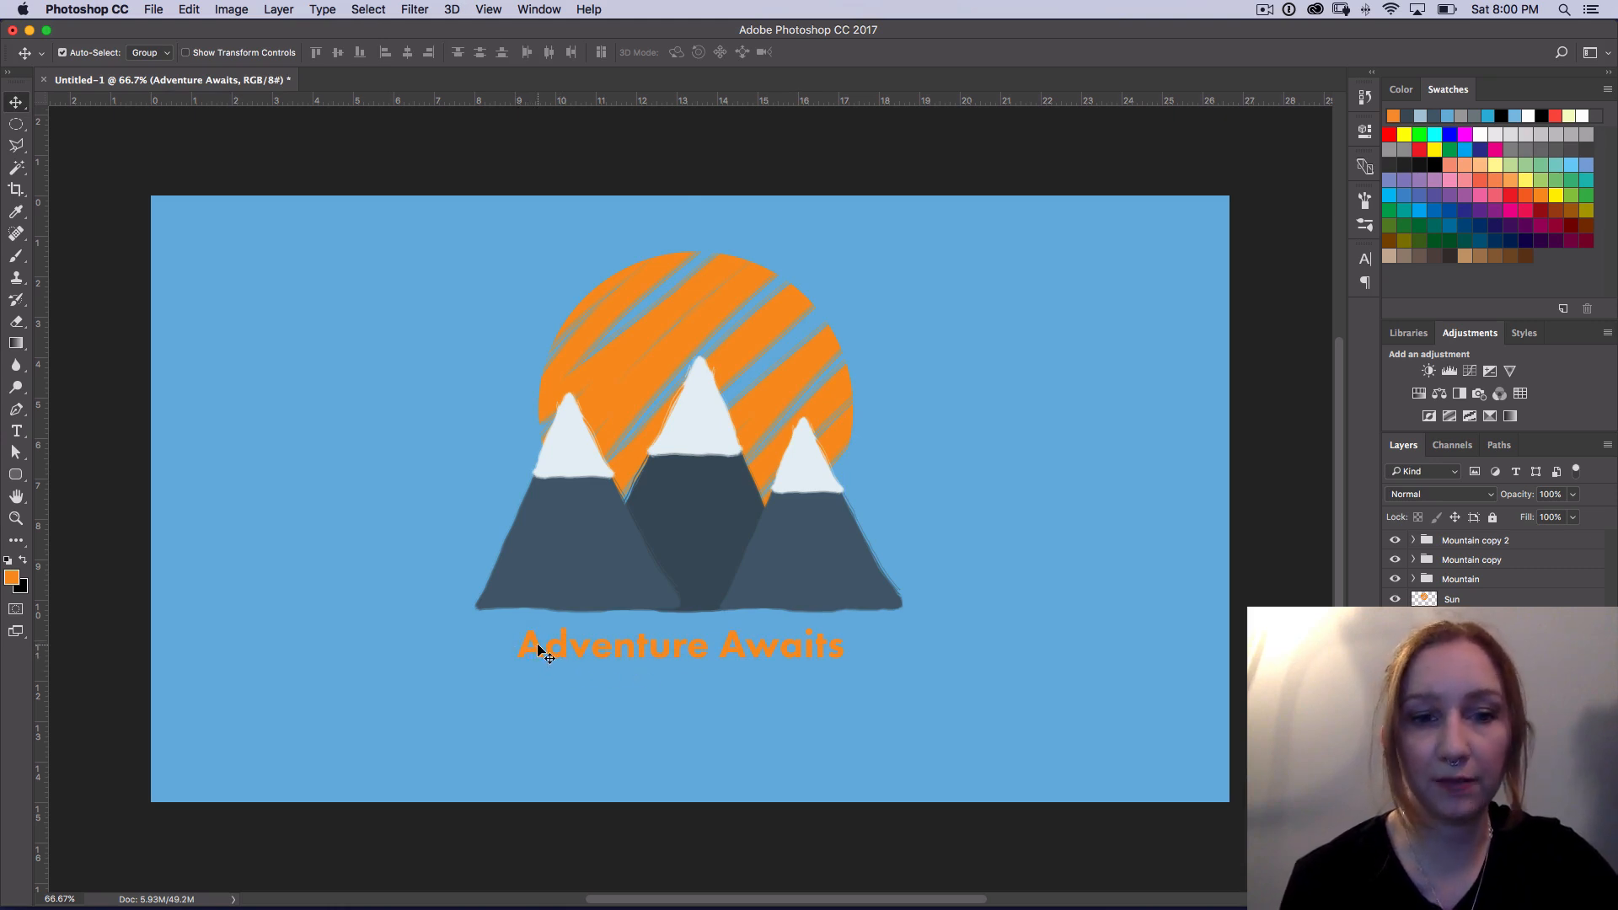
# Step: Select the whole Adventure Awaits line, preview other fonts on it, and choose Futura PT
pyautogui.press('t')
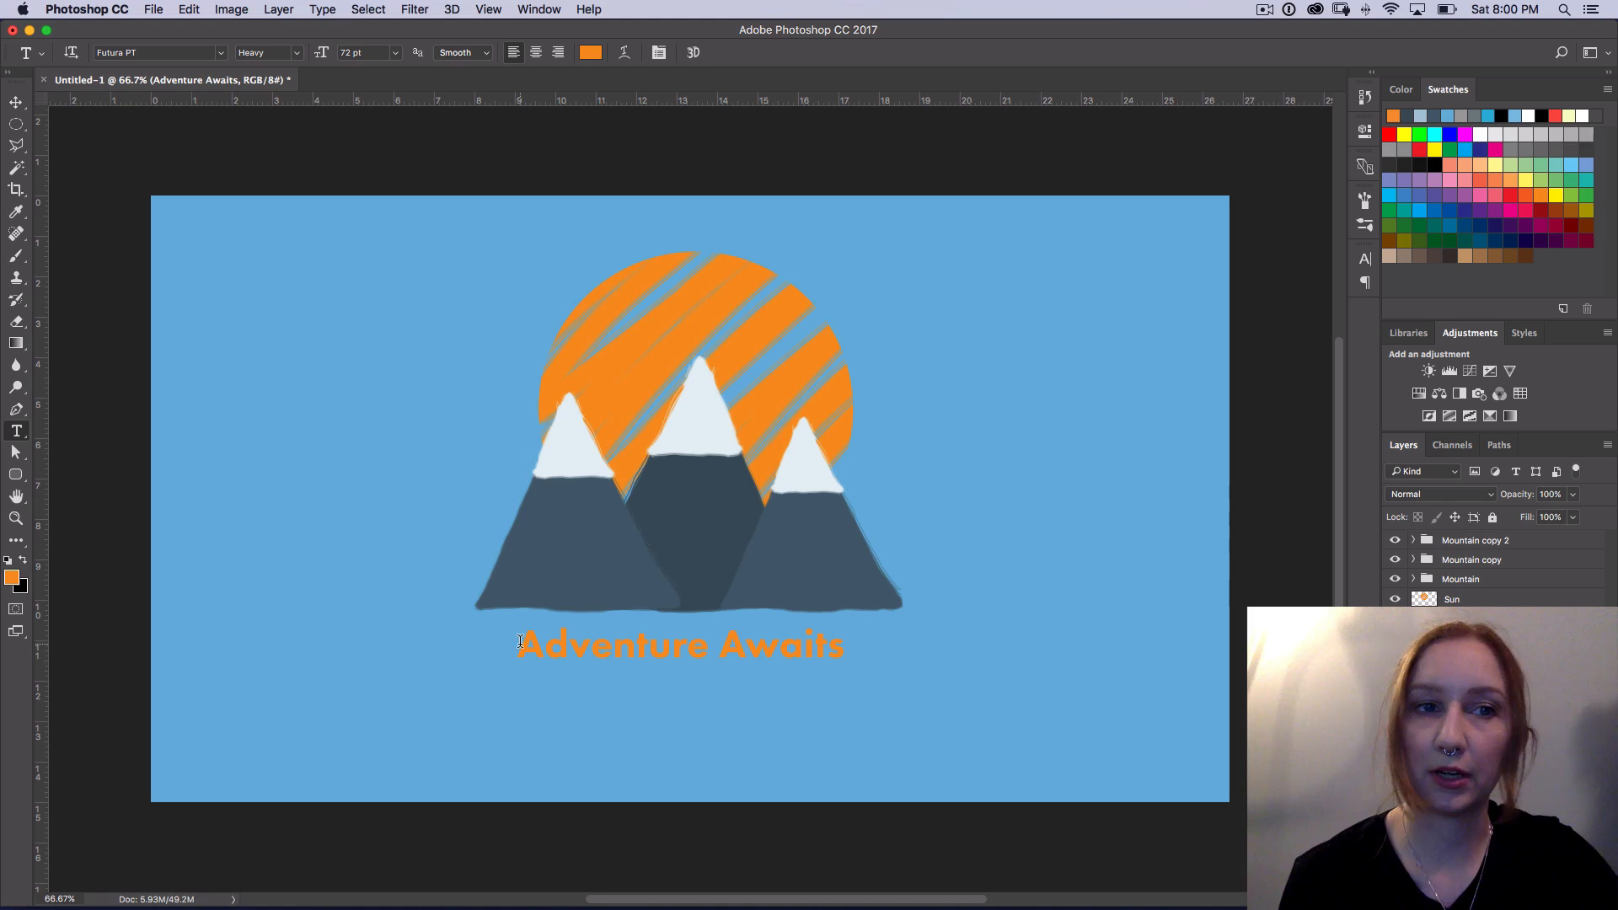
pyautogui.moveTo(522, 642); pyautogui.dragTo(933, 600)
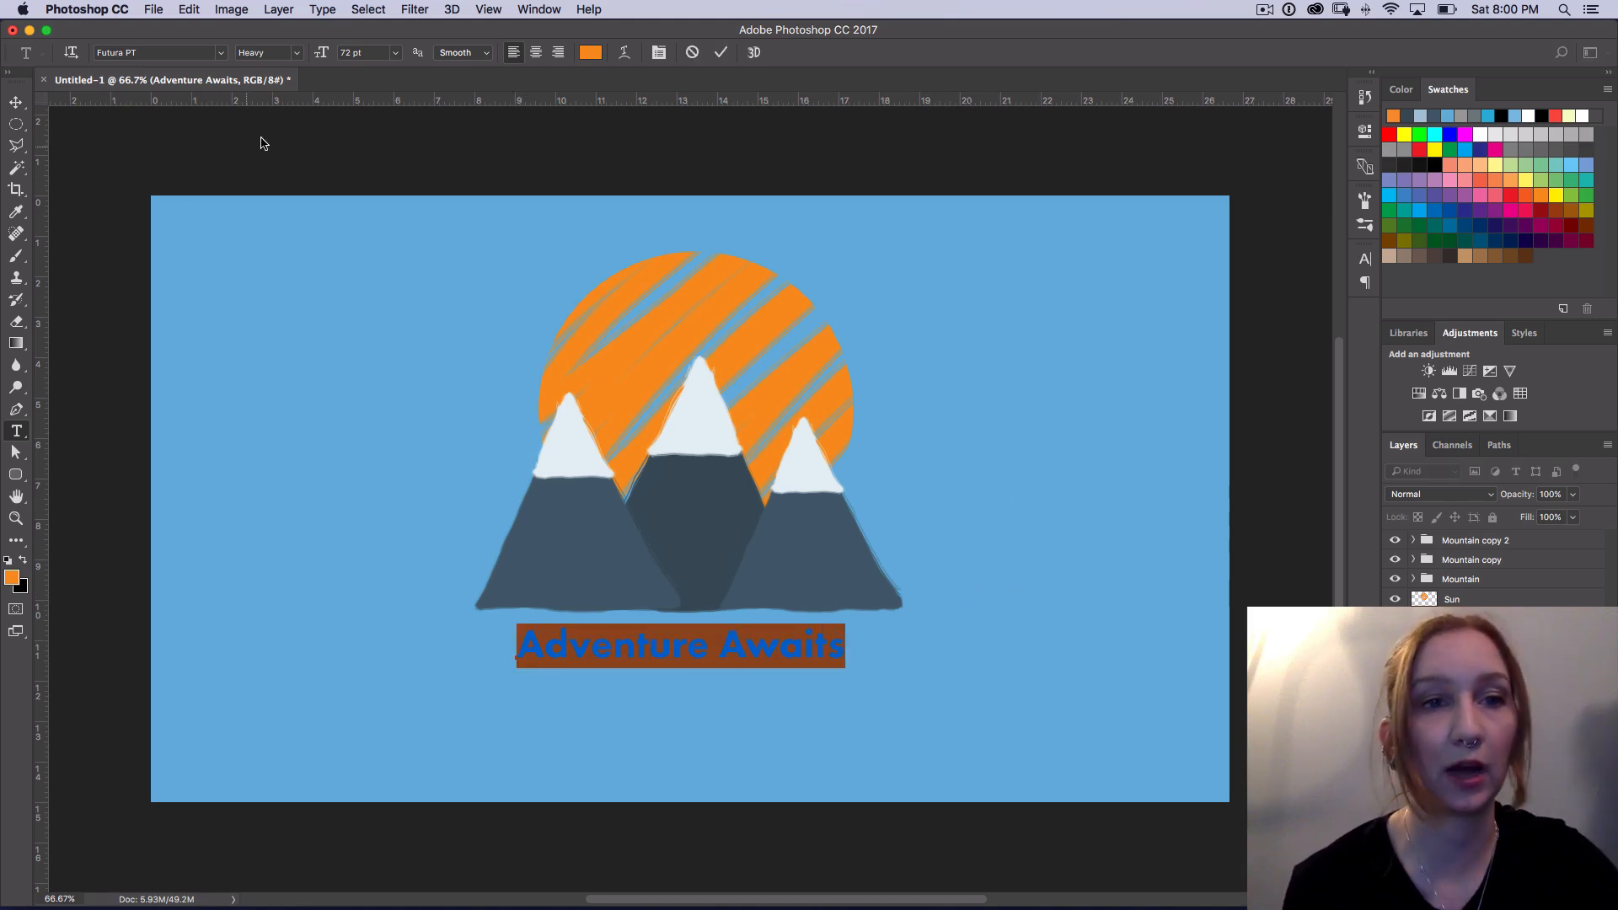
pyautogui.click(221, 55)
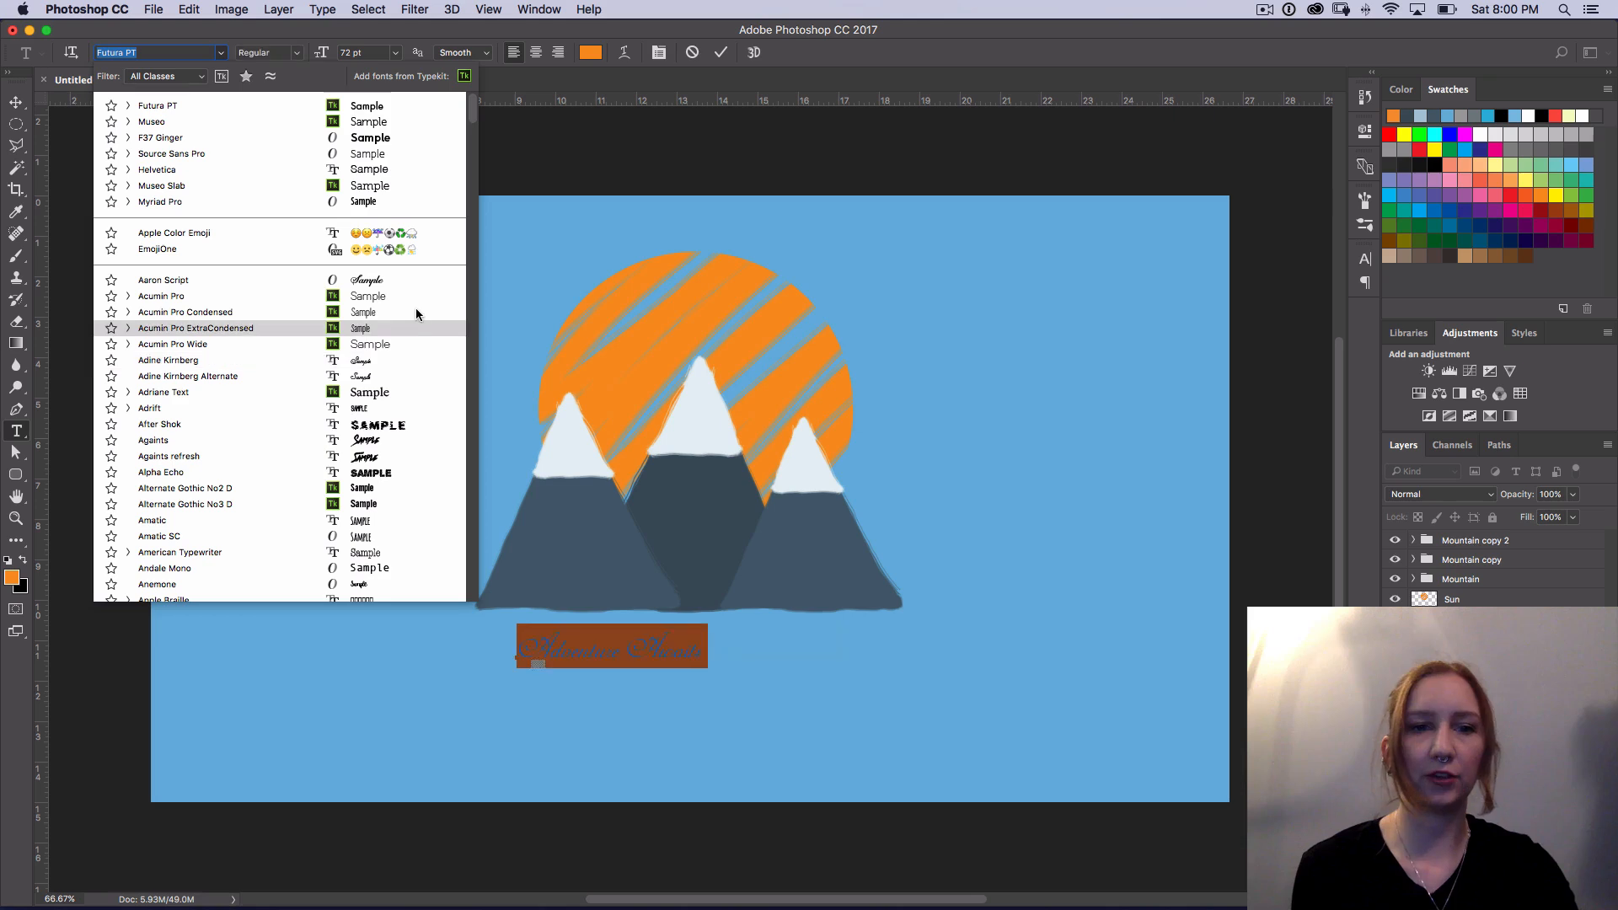
pyautogui.click(380, 107)
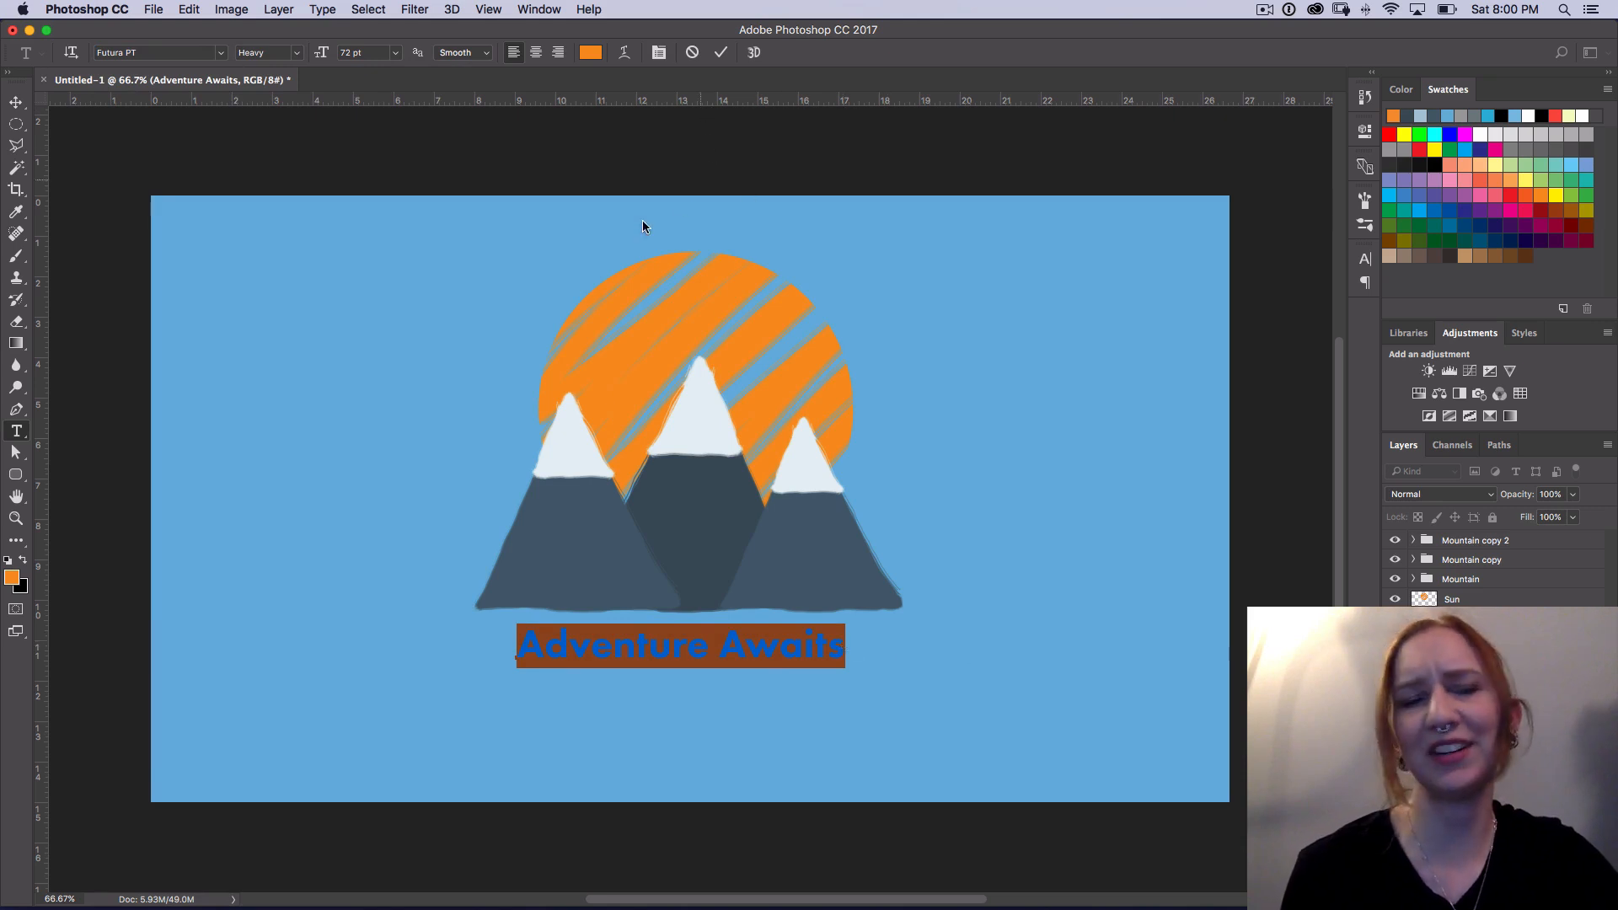
# Step: Set the Adventure Awaits text color to off-white f6f2ed and finish editing the text
pyautogui.click(592, 54)
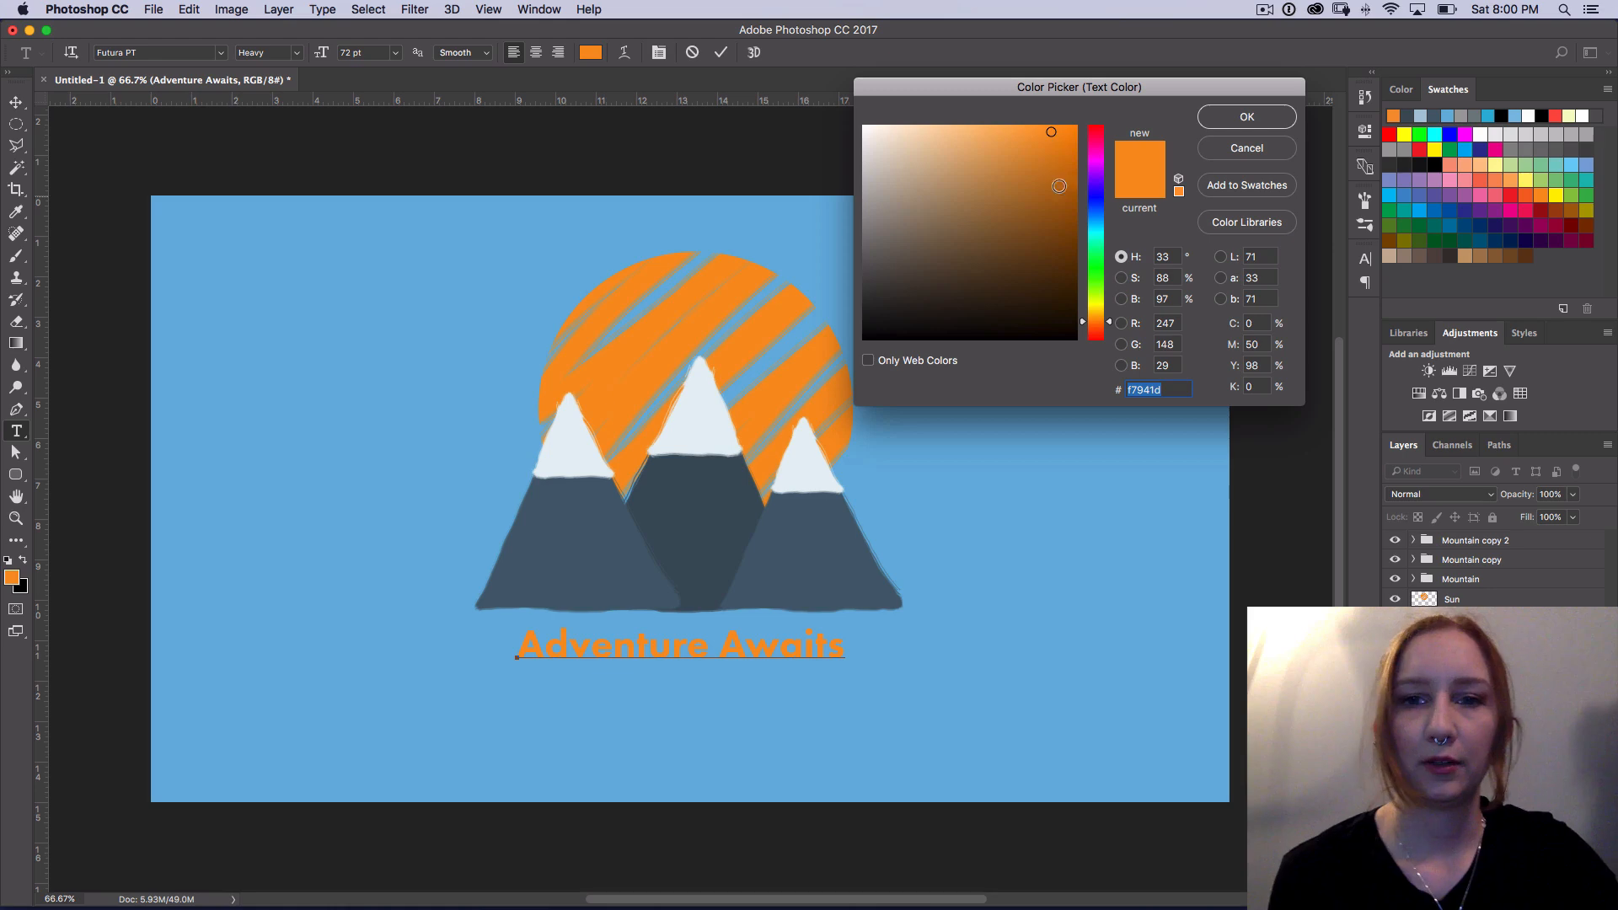
pyautogui.moveTo(1051, 131); pyautogui.dragTo(839, 118)
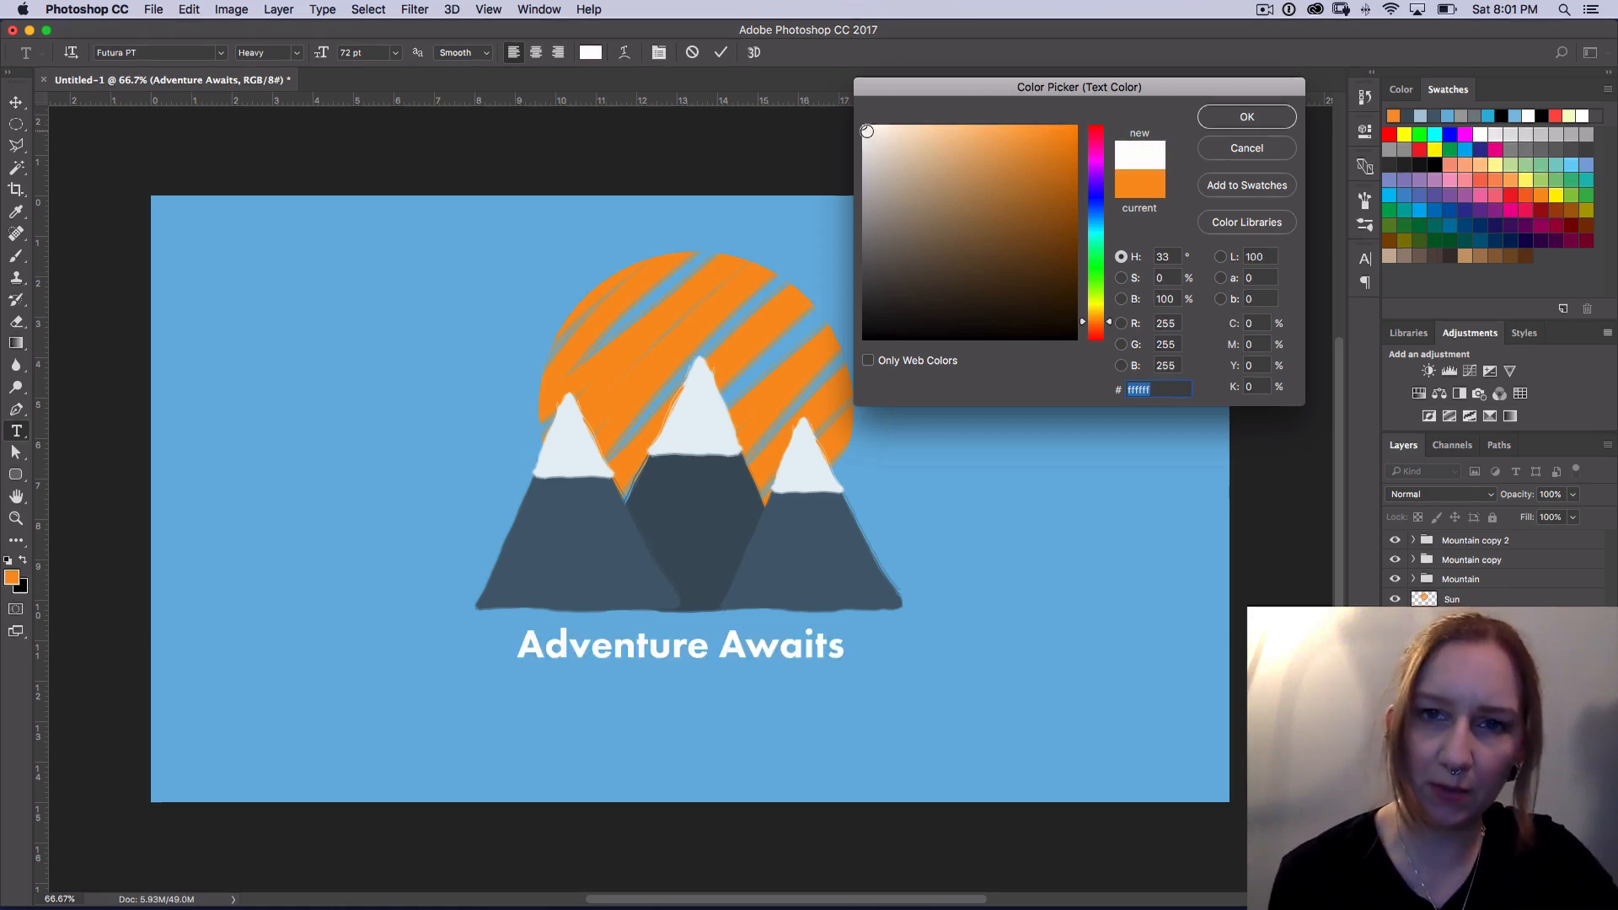
pyautogui.click(868, 132)
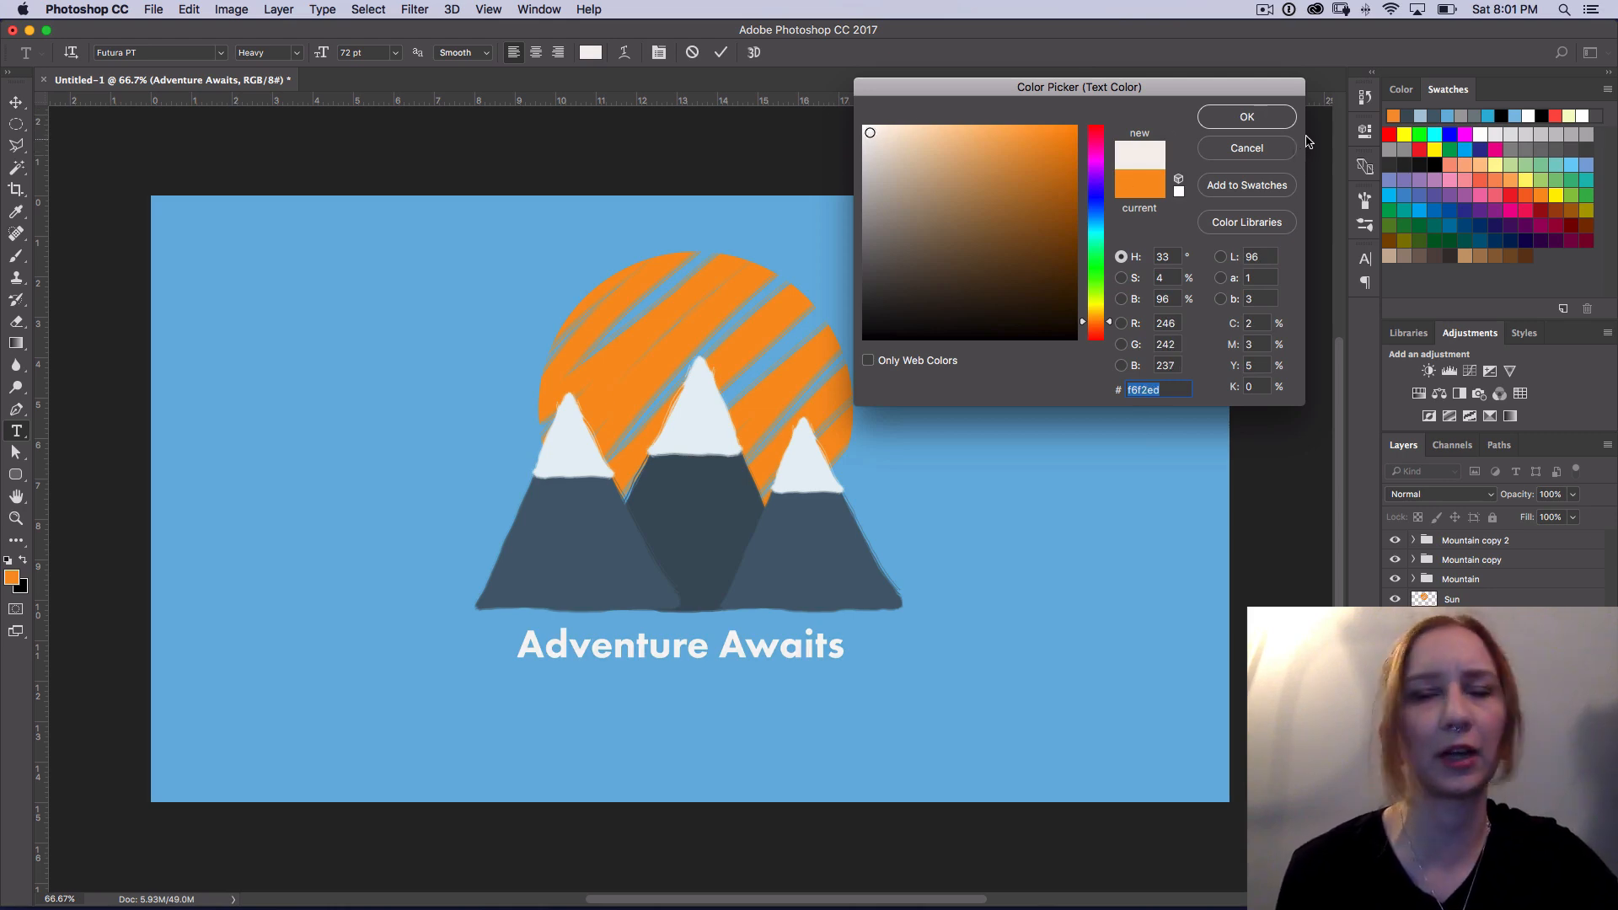
pyautogui.click(1275, 127)
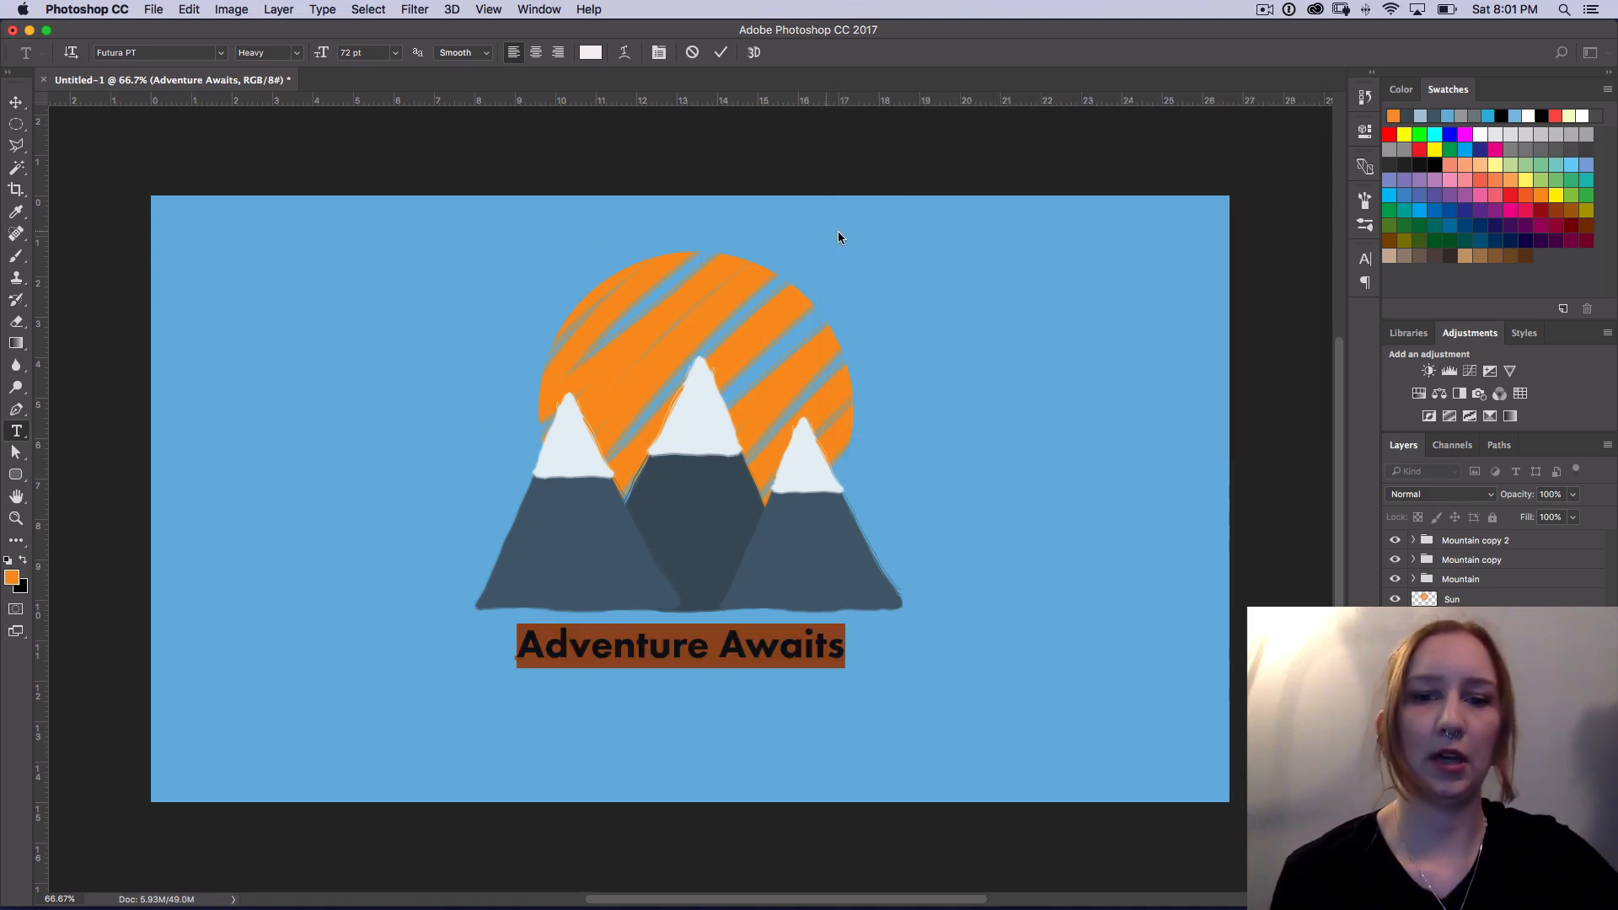
pyautogui.click(16, 102)
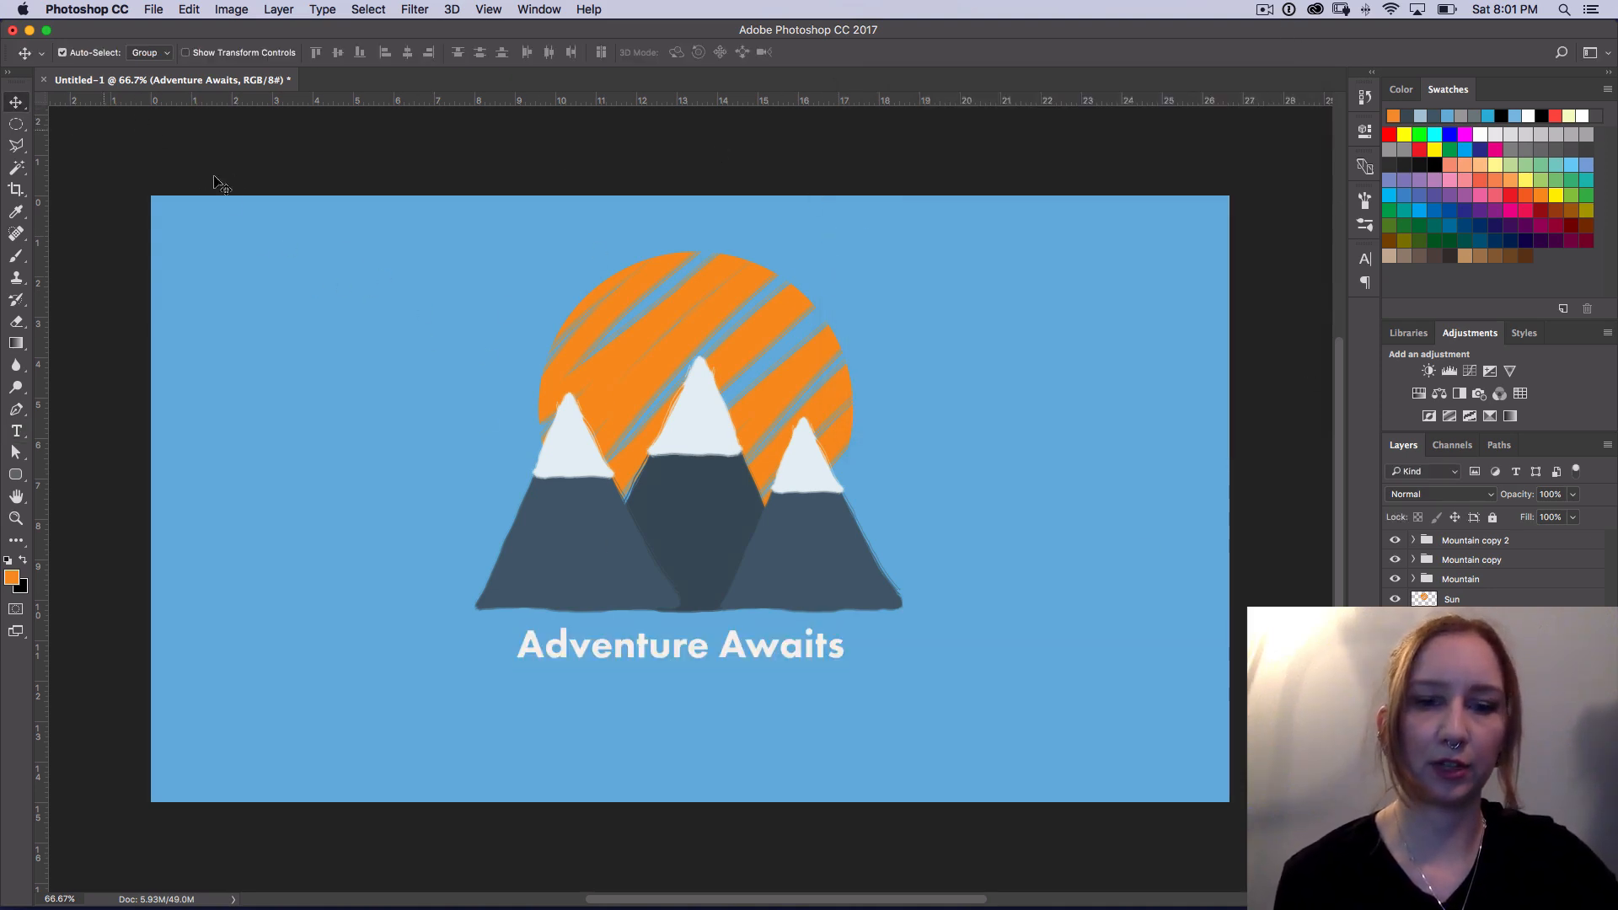